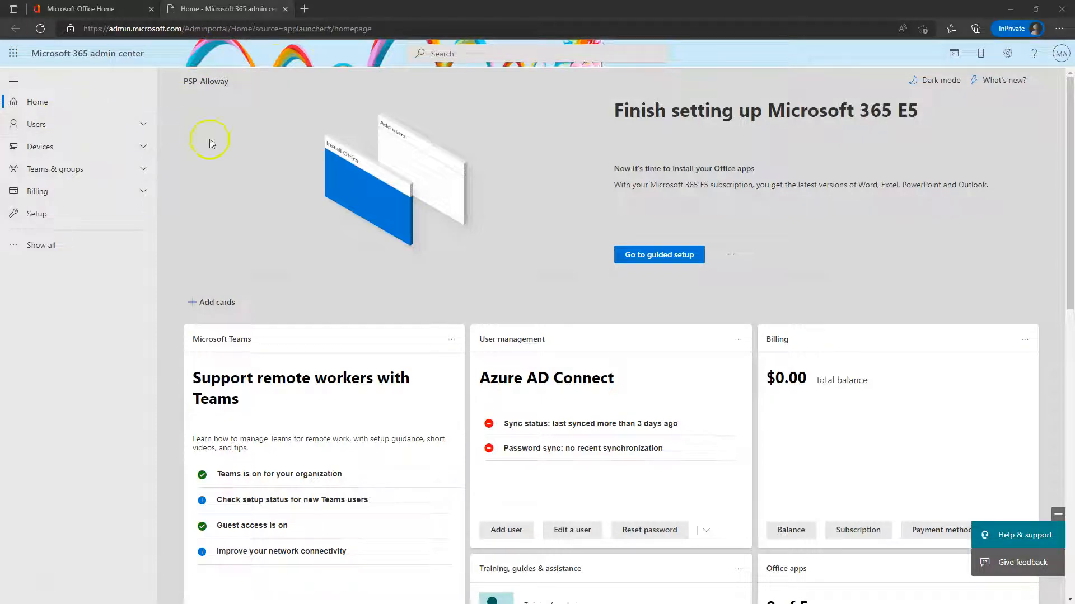
Expand the full admin navigation with Show all and launch the Security admin center
{"action": "left_click", "coordinate": [39, 244]}
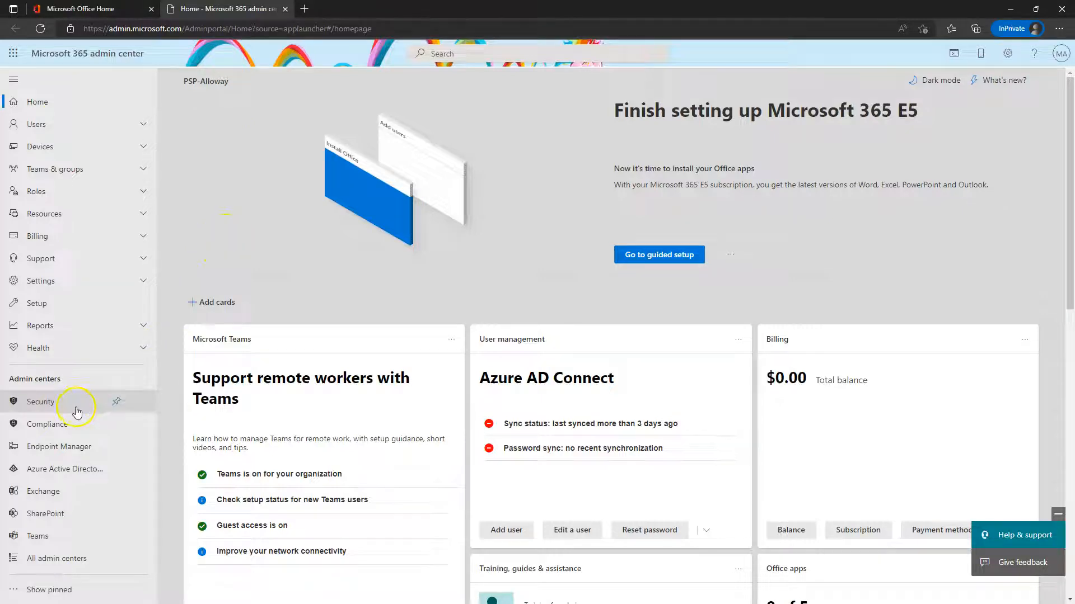
{"action": "left_click", "coordinate": [44, 403]}
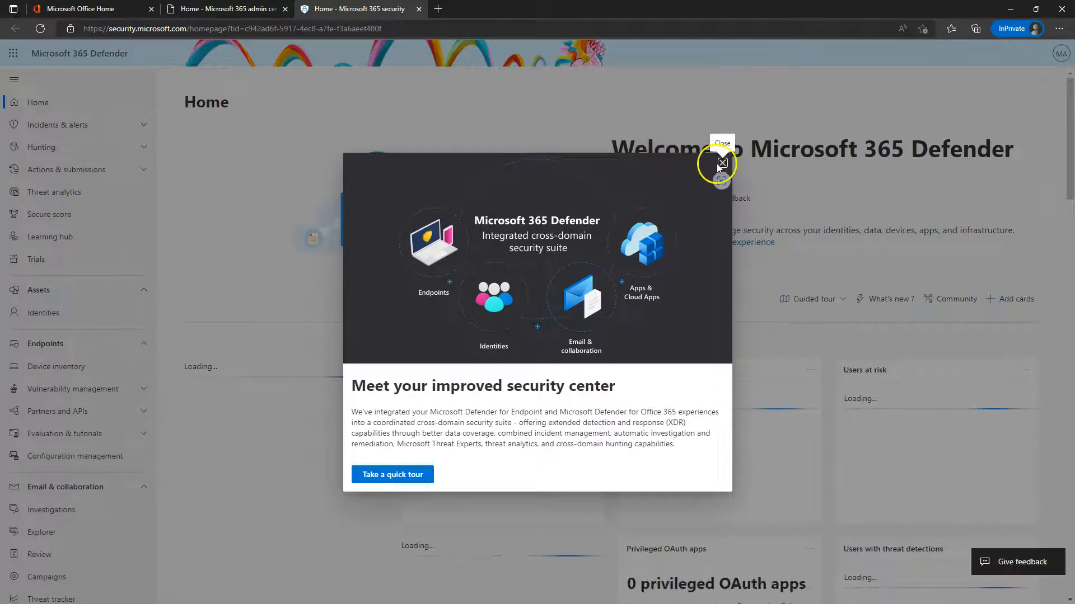
Dismiss the Defender introduction and guided tour, then open the Device inventory page
{"action": "left_click", "coordinate": [722, 162]}
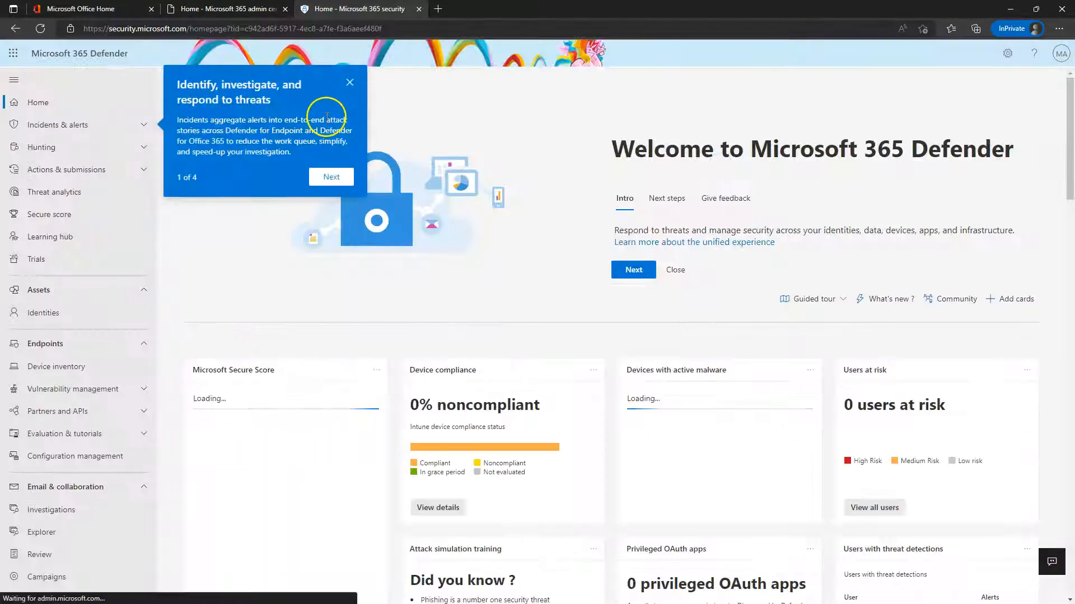
{"action": "left_click", "coordinate": [349, 85]}
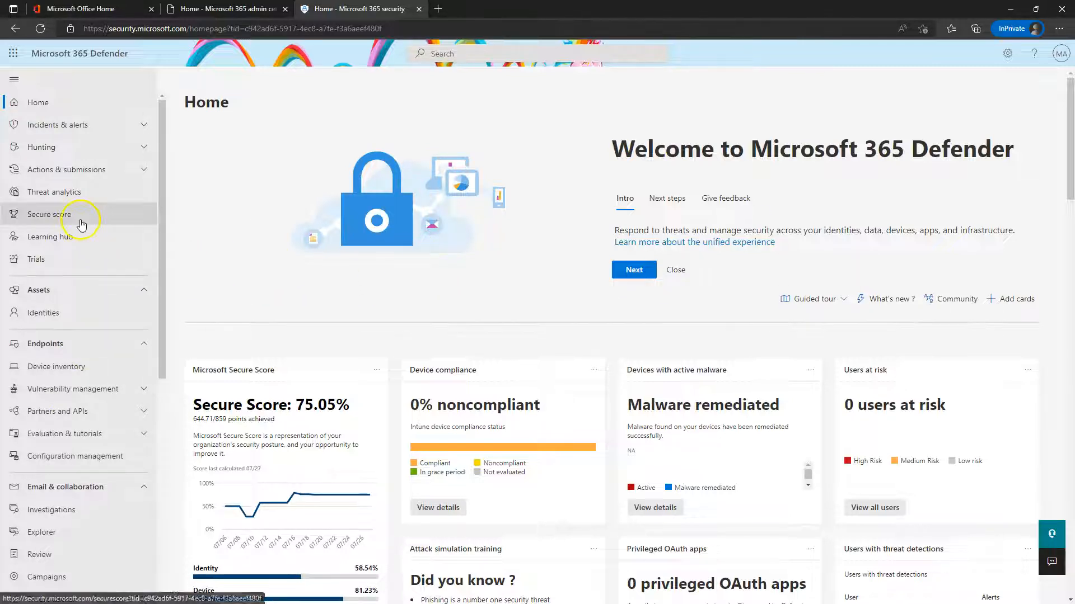
{"action": "scroll", "coordinate": [78, 275], "scroll_direction": "down", "scroll_amount": 2}
{"action": "left_click", "coordinate": [63, 291]}
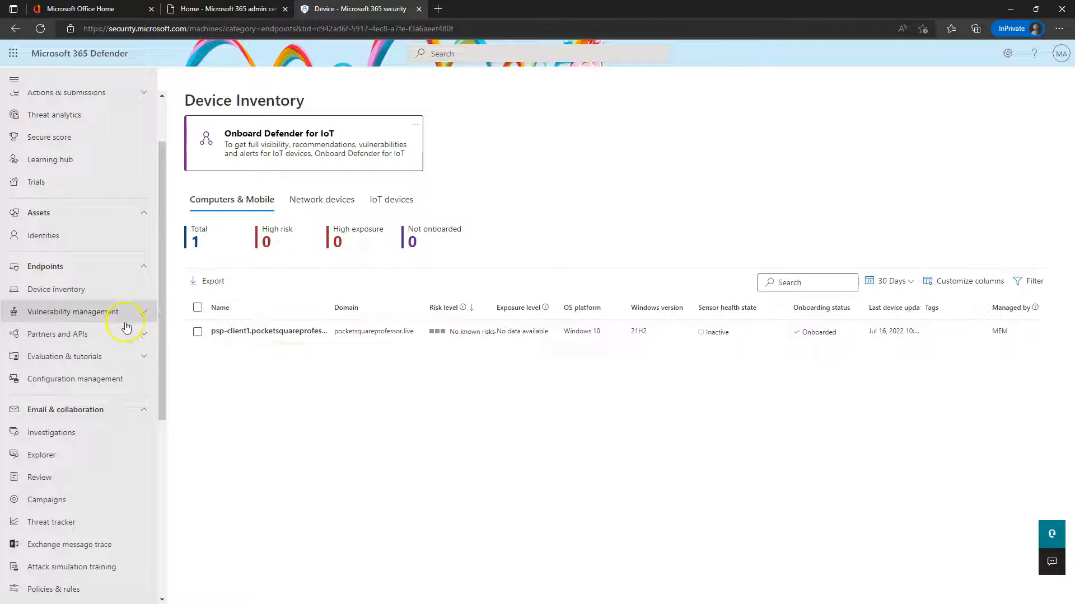
Collapse Endpoints, Assets and Cloud apps in the nav and open Threat policies via Policies & rules
{"action": "left_click", "coordinate": [85, 273]}
{"action": "left_click", "coordinate": [72, 215]}
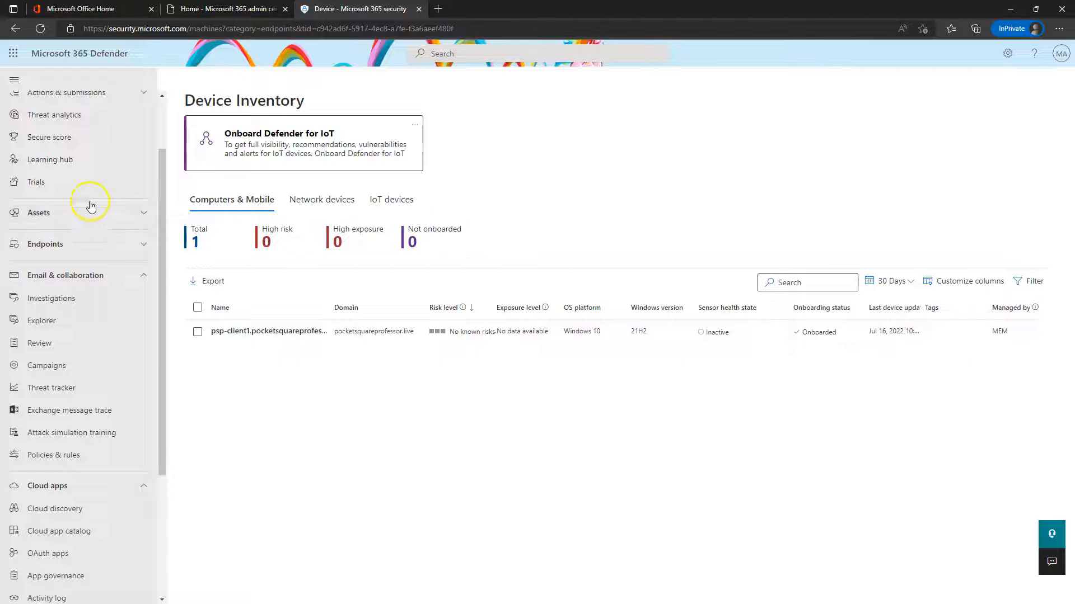
{"action": "left_click", "coordinate": [63, 487]}
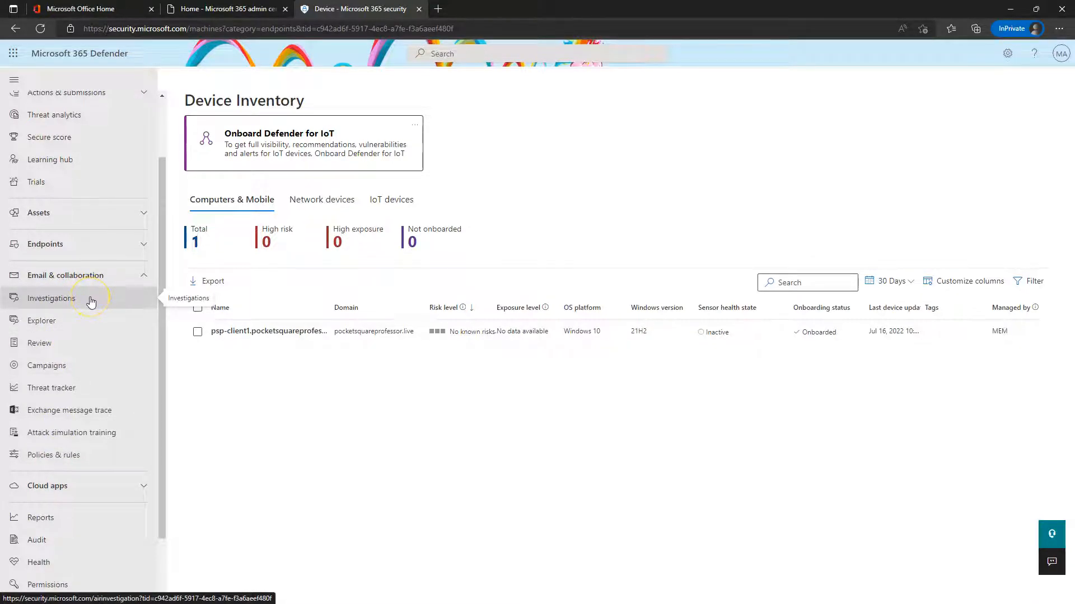
{"action": "left_click", "coordinate": [50, 456]}
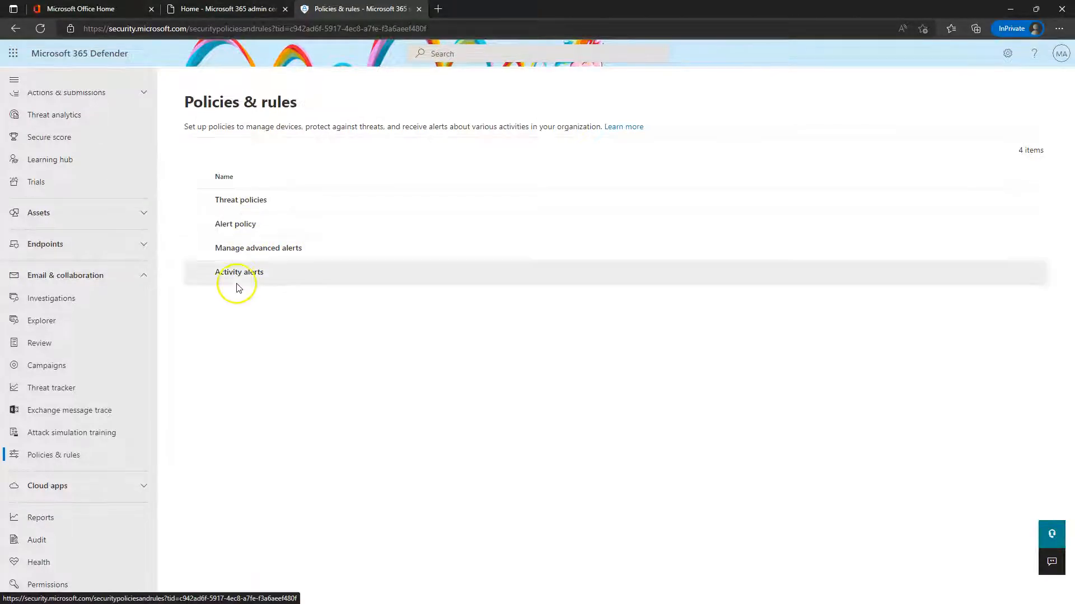
{"action": "left_click", "coordinate": [241, 201]}
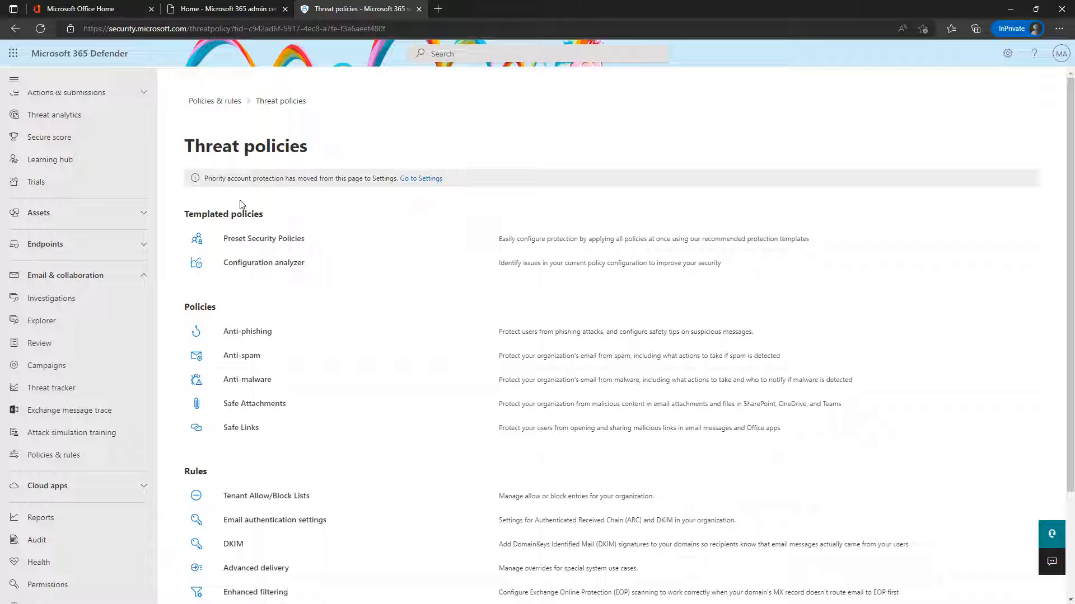
Open the Configuration analyzer and view its Strict recommendations tab
{"action": "left_click", "coordinate": [258, 264]}
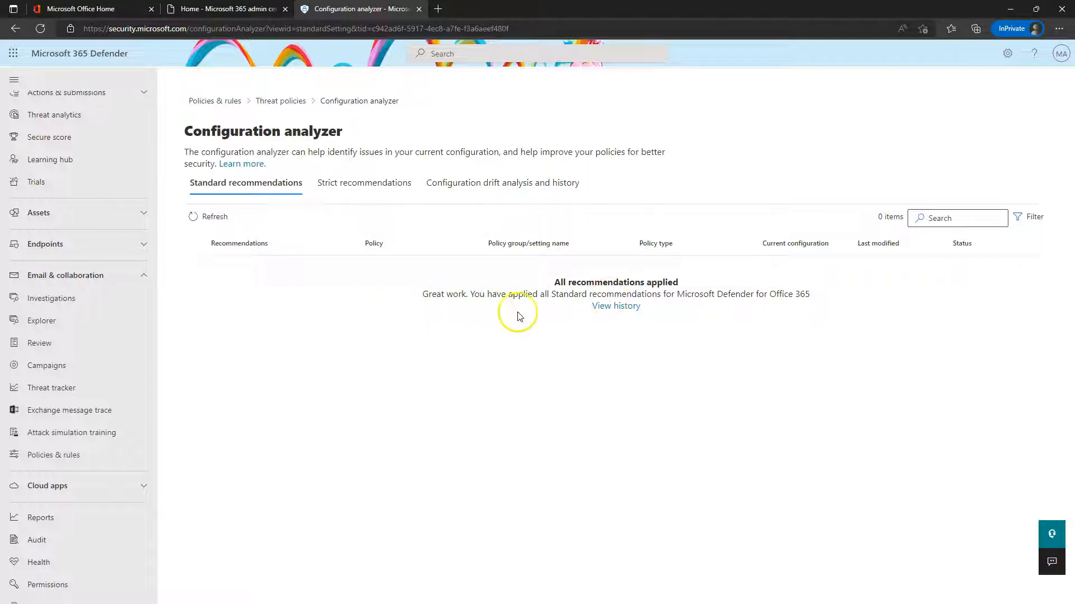
{"action": "left_click", "coordinate": [375, 190]}
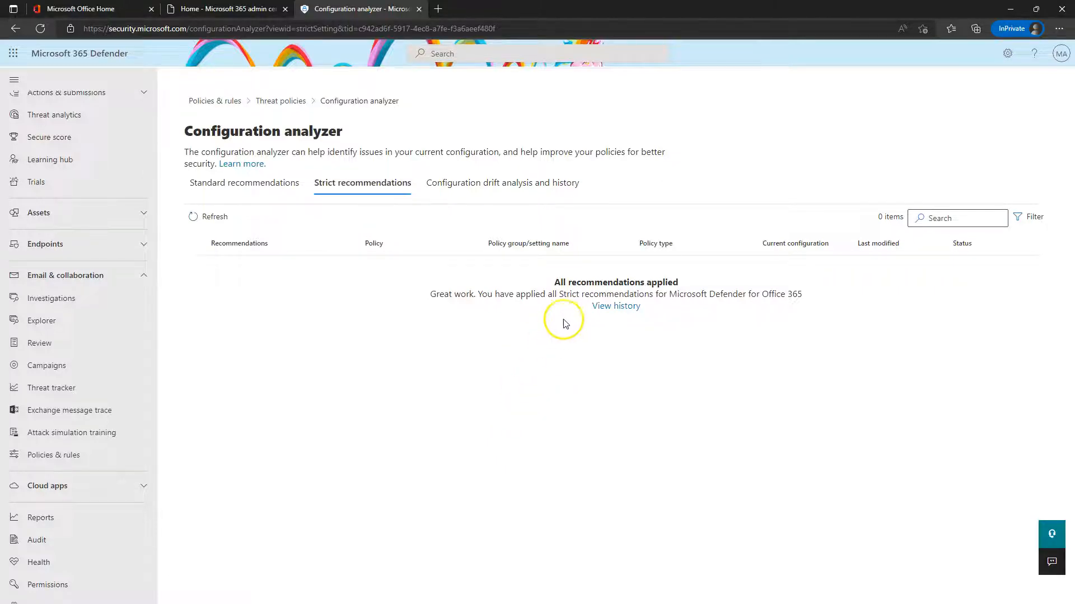
Filter the configuration drift history to start Jul 1, 2022, then open Anti-phishing policies
{"action": "left_click", "coordinate": [470, 185]}
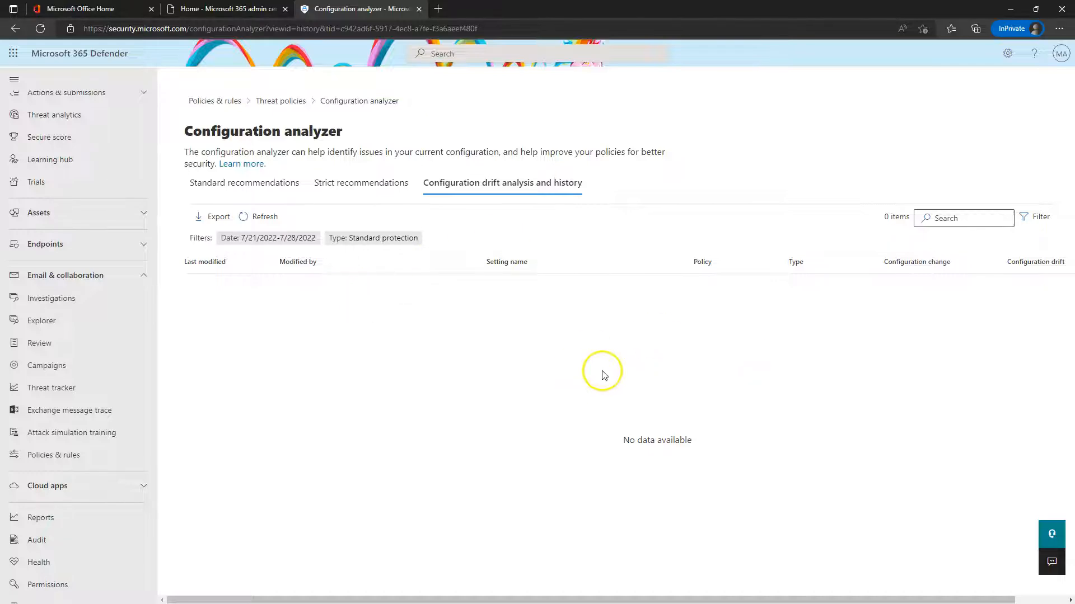
{"action": "left_click", "coordinate": [262, 245]}
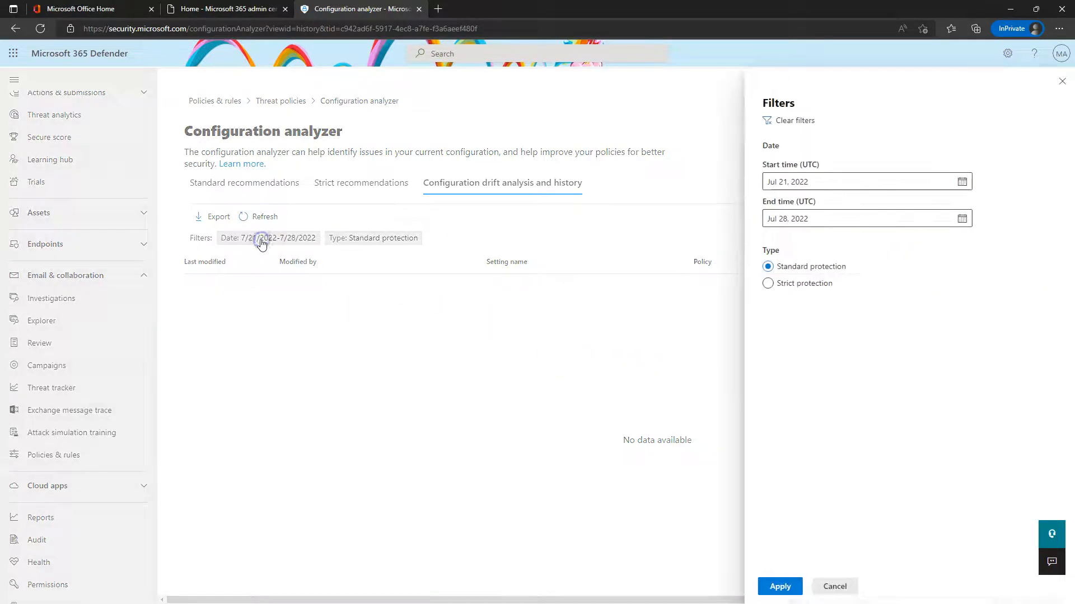
{"action": "left_click", "coordinate": [902, 186]}
{"action": "left_click", "coordinate": [961, 182]}
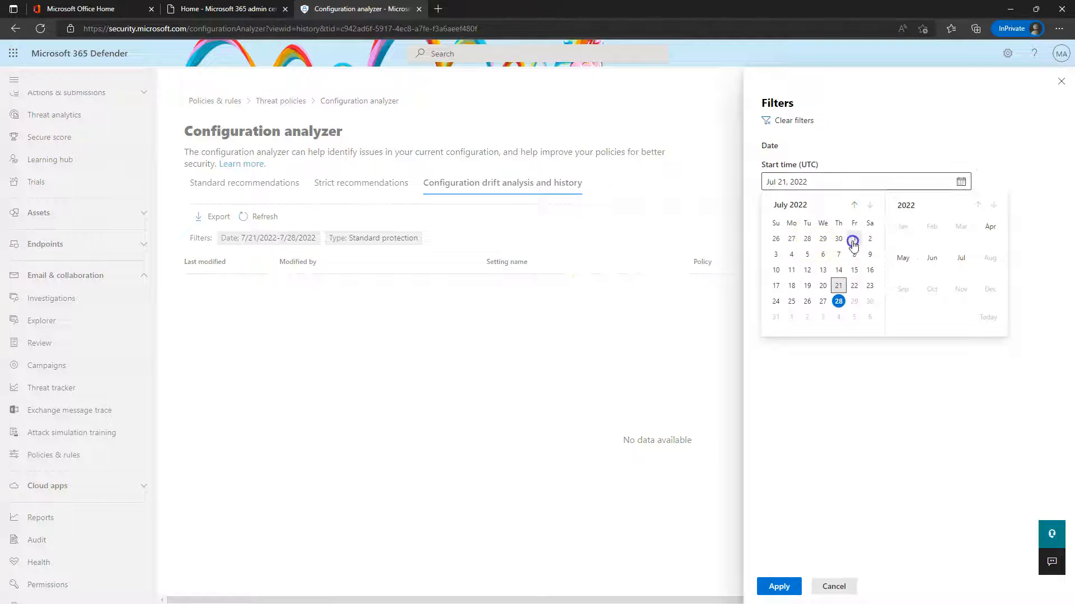
{"action": "left_click", "coordinate": [855, 238]}
{"action": "left_click", "coordinate": [778, 586]}
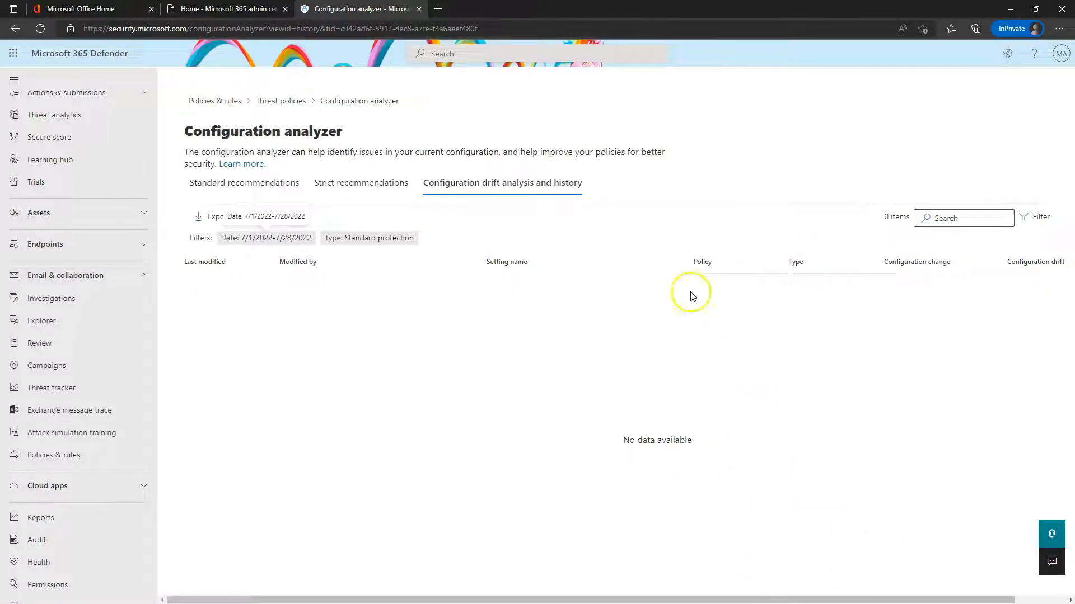
{"action": "left_click", "coordinate": [279, 102]}
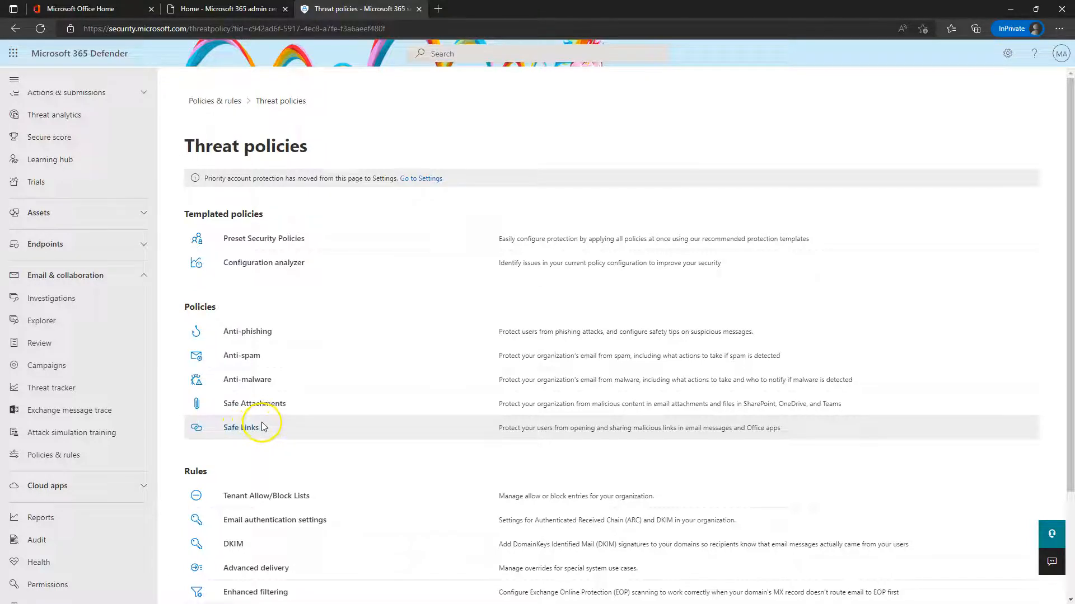
{"action": "left_click", "coordinate": [261, 336]}
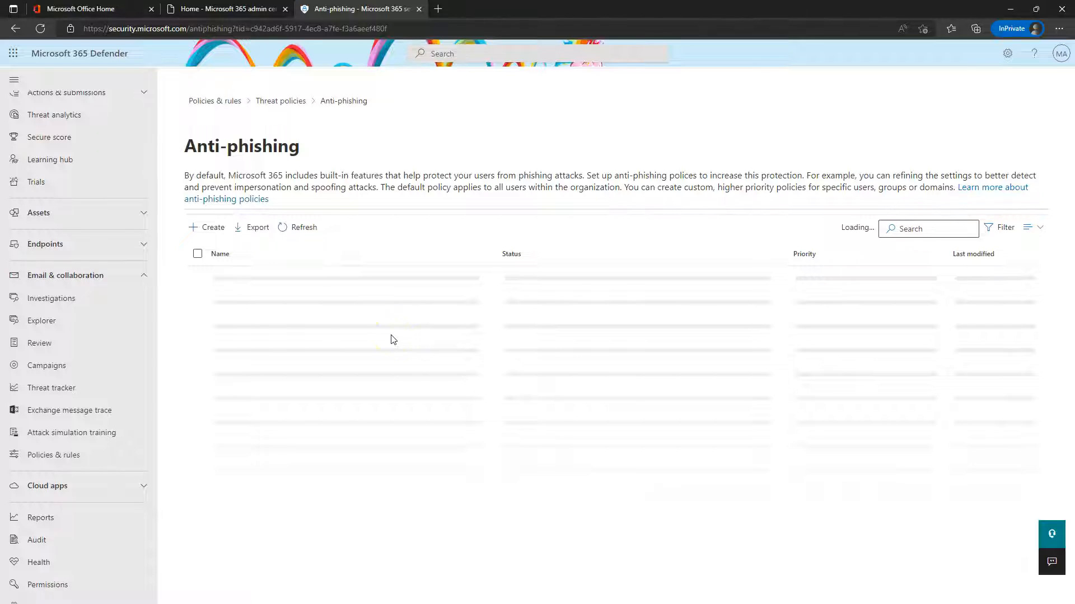
{"action": "left_click", "coordinate": [514, 312]}
{"action": "left_click", "coordinate": [583, 286]}
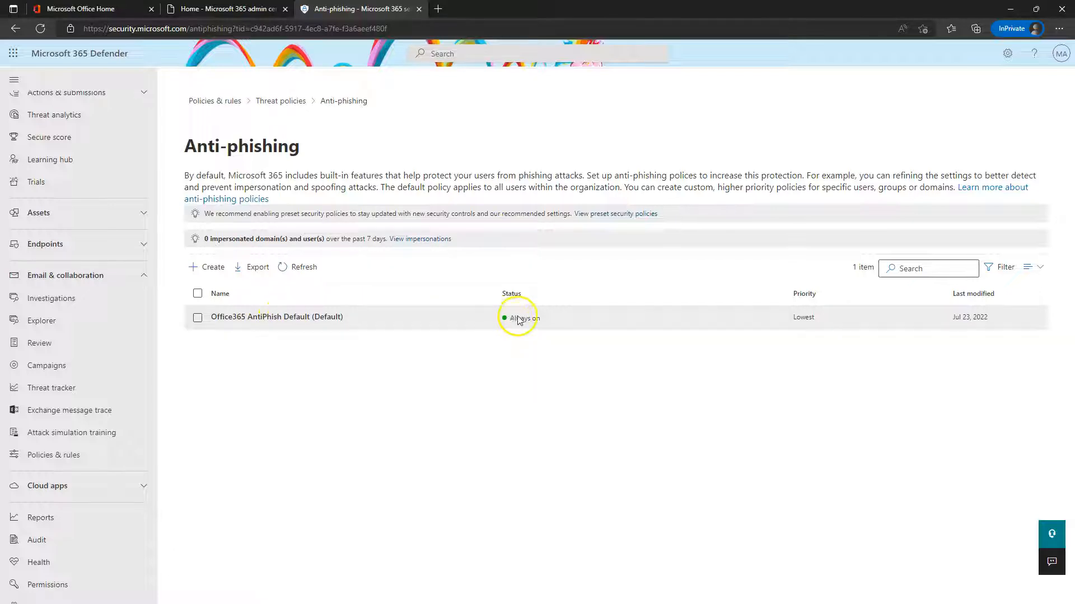
{"action": "left_click", "coordinate": [290, 316]}
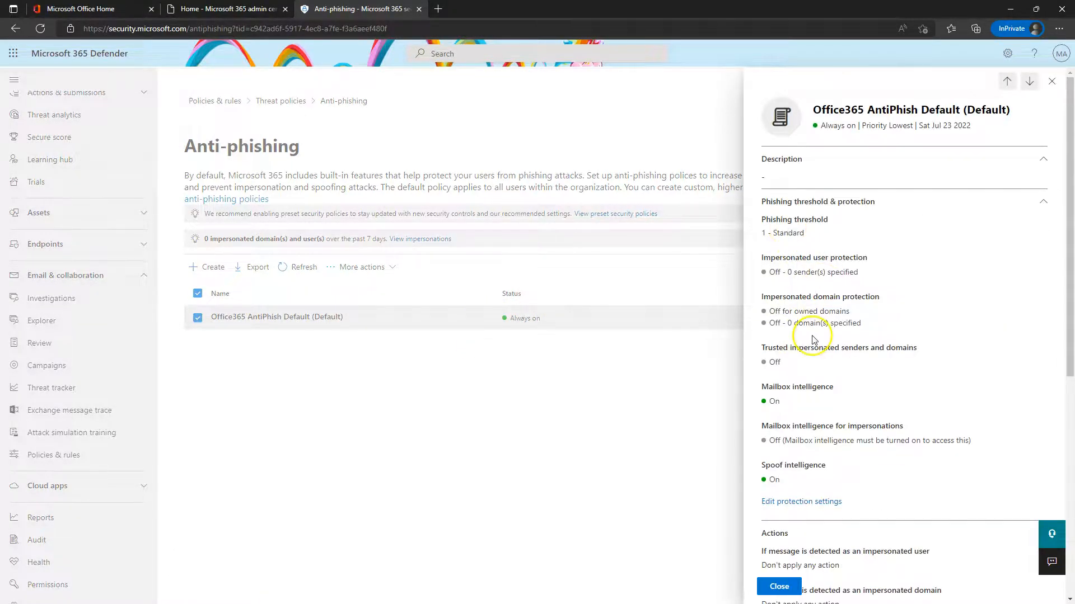
{"action": "scroll", "coordinate": [823, 341], "scroll_direction": "down", "scroll_amount": 3}
{"action": "scroll", "coordinate": [828, 343], "scroll_direction": "down", "scroll_amount": 3}
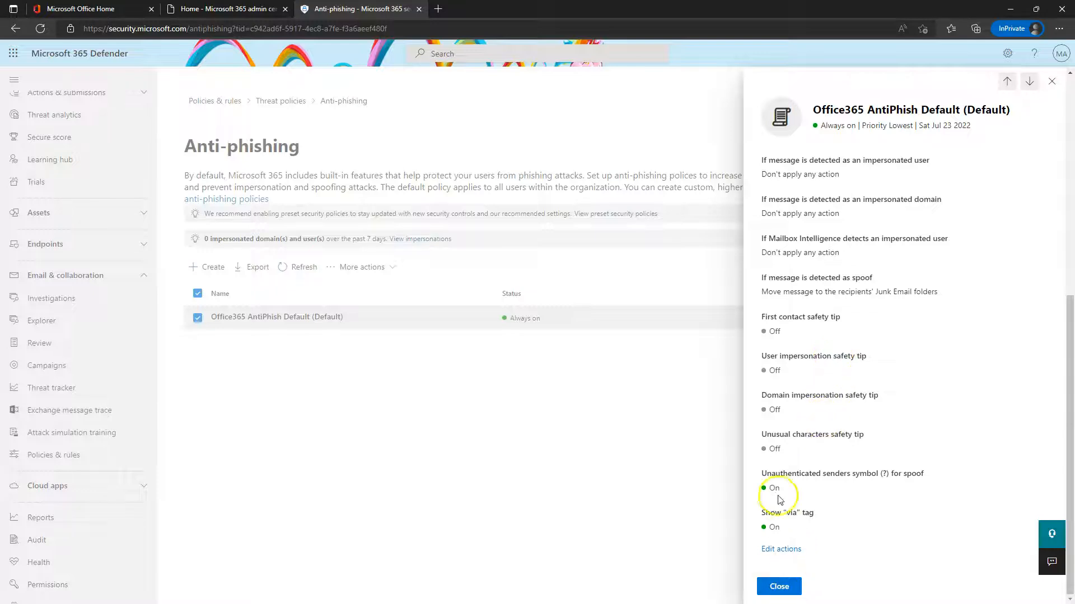
{"action": "scroll", "coordinate": [823, 338], "scroll_direction": "up", "scroll_amount": 6}
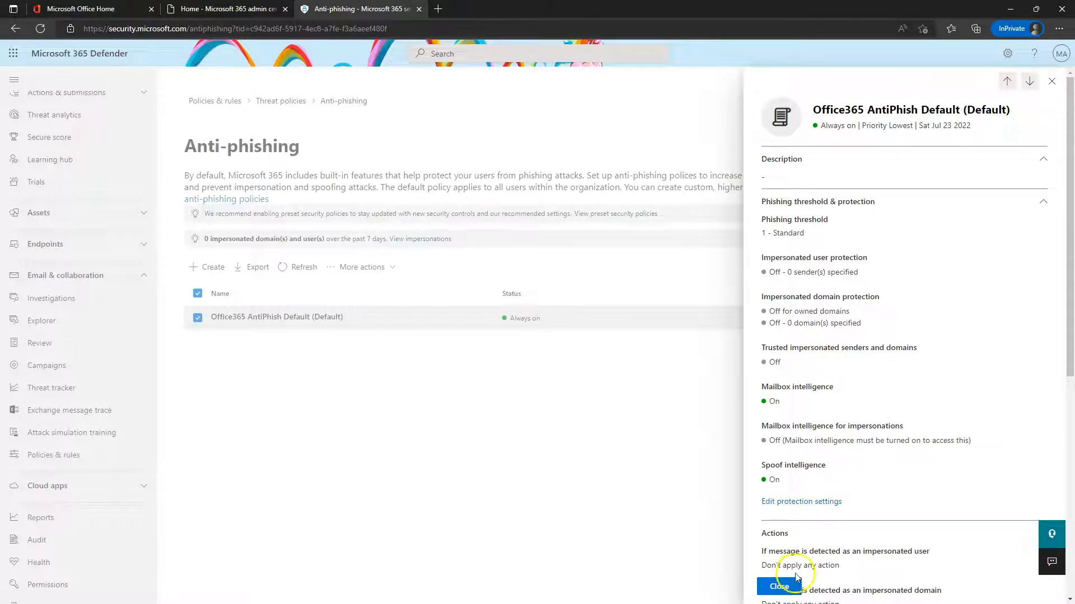
{"action": "left_click", "coordinate": [779, 586]}
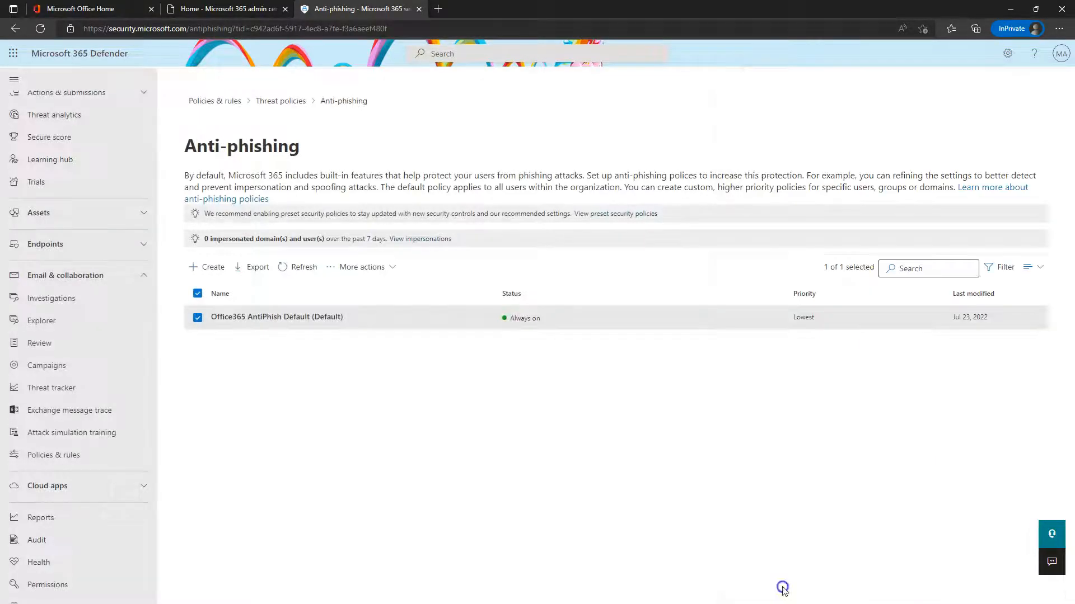
Create a new anti-phishing policy named 'PSP Poli'
{"action": "left_click", "coordinate": [210, 267]}
{"action": "left_click", "coordinate": [364, 211]}
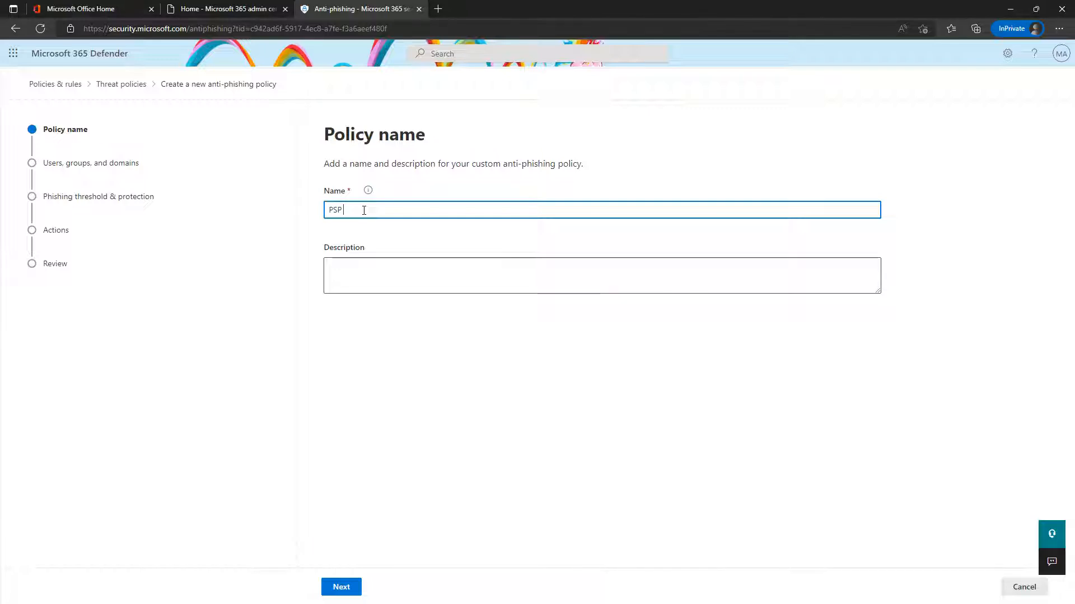
{"action": "type", "text": "PSP Poli"}
{"action": "left_click", "coordinate": [342, 586]}
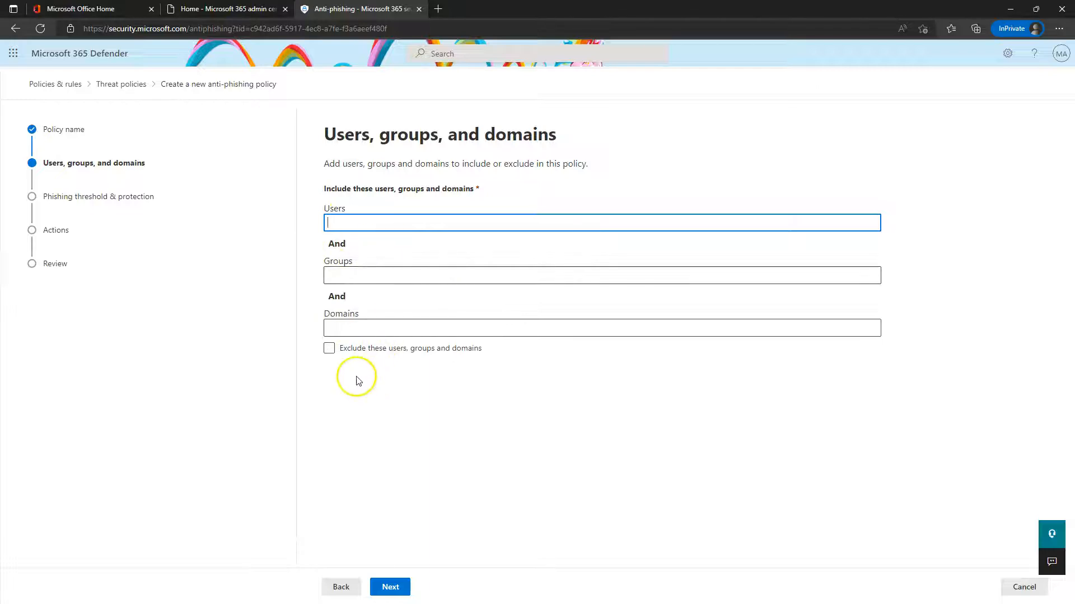
Include the pocketsquareprofessor.live domain in the policy, leaving exclusions off
{"action": "left_click", "coordinate": [330, 350]}
{"action": "left_click", "coordinate": [330, 349]}
{"action": "left_click", "coordinate": [349, 328]}
{"action": "type", "text": "pocketsqu"}
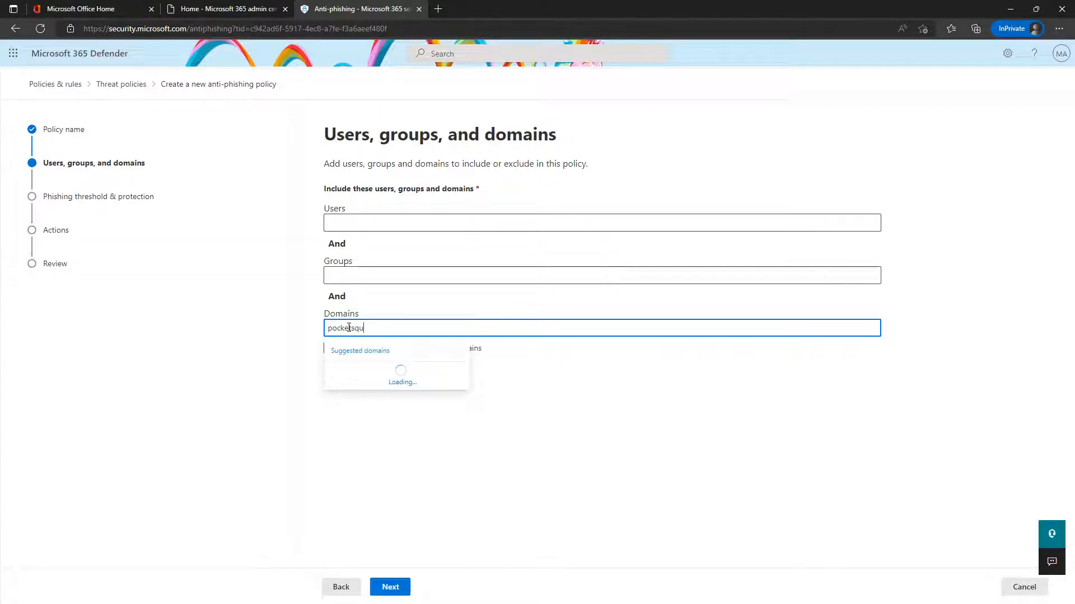
{"action": "left_click", "coordinate": [370, 361]}
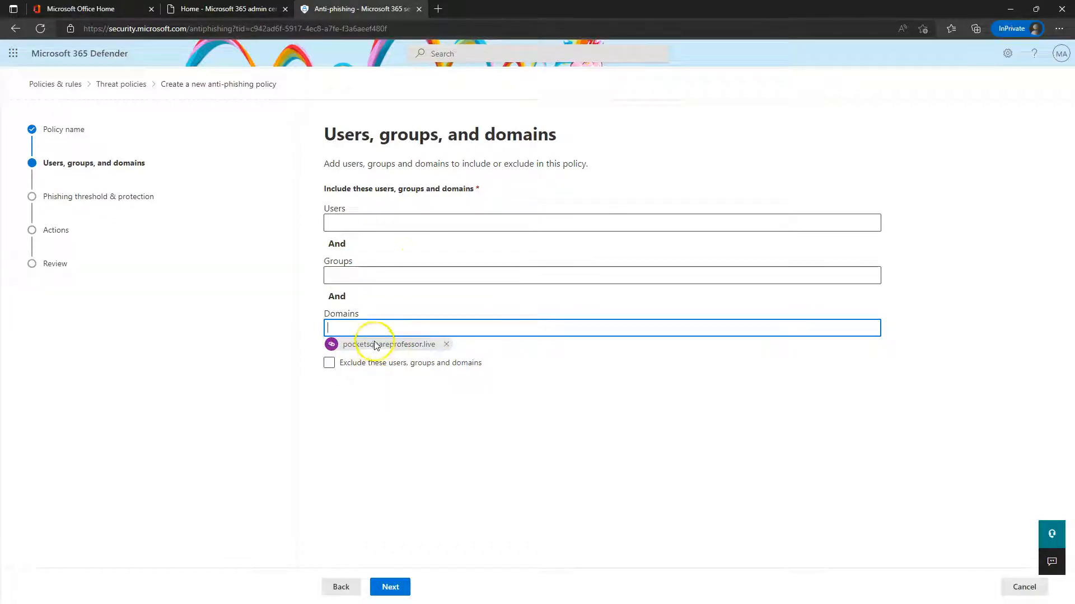
Try phishing threshold levels 1 through 4 and settle the slider on 2 - Aggressive
{"action": "left_click", "coordinate": [397, 588]}
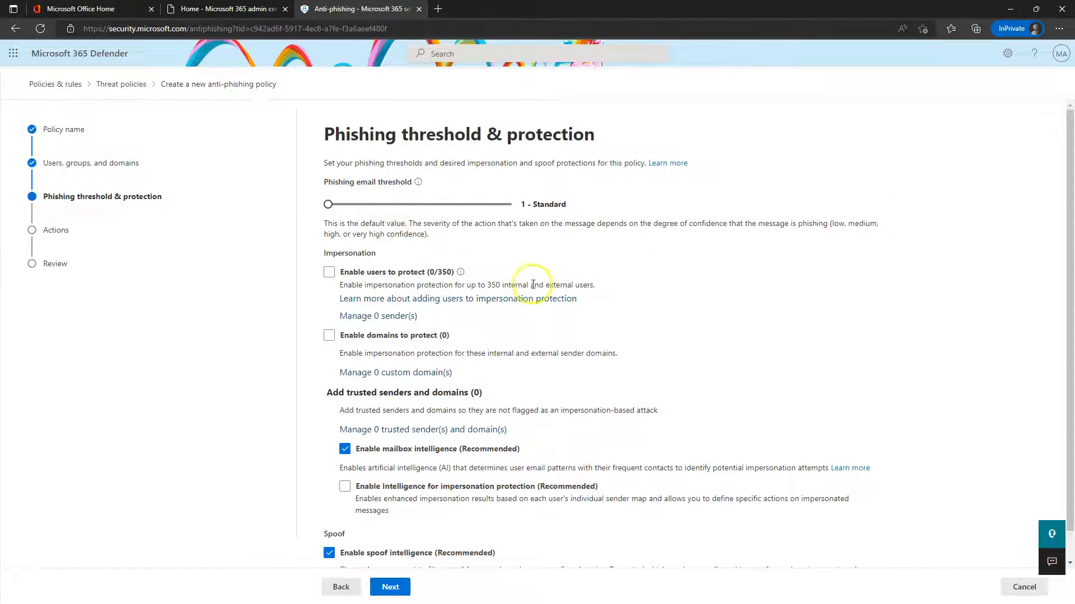
{"action": "scroll", "coordinate": [447, 274], "scroll_direction": "down", "scroll_amount": 1}
{"action": "scroll", "coordinate": [521, 381], "scroll_direction": "up", "scroll_amount": 1}
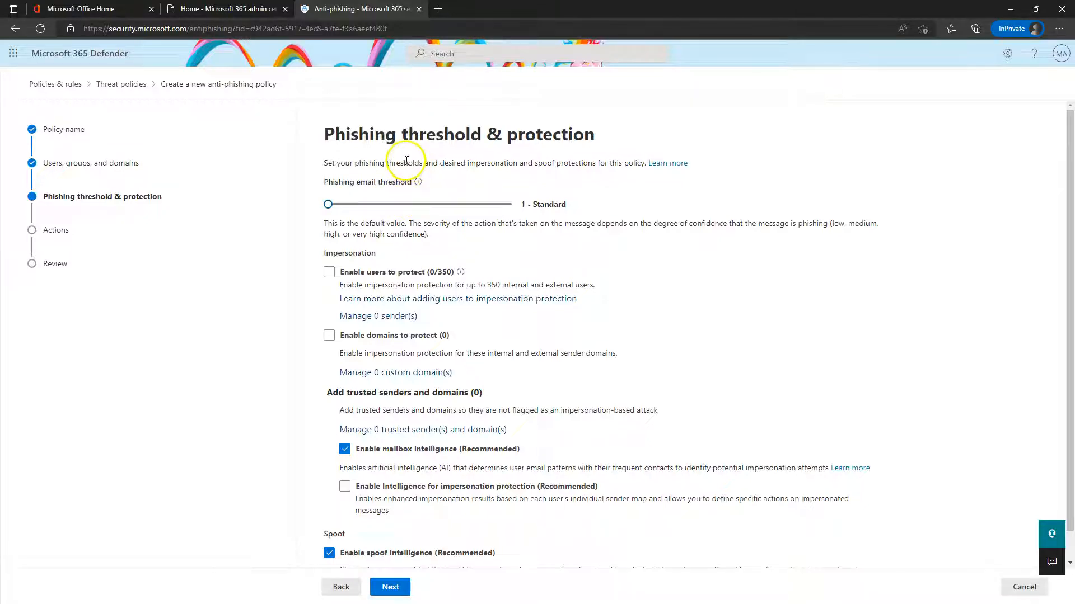
{"action": "left_click_drag", "start_coordinate": [335, 206], "coordinate": [512, 204]}
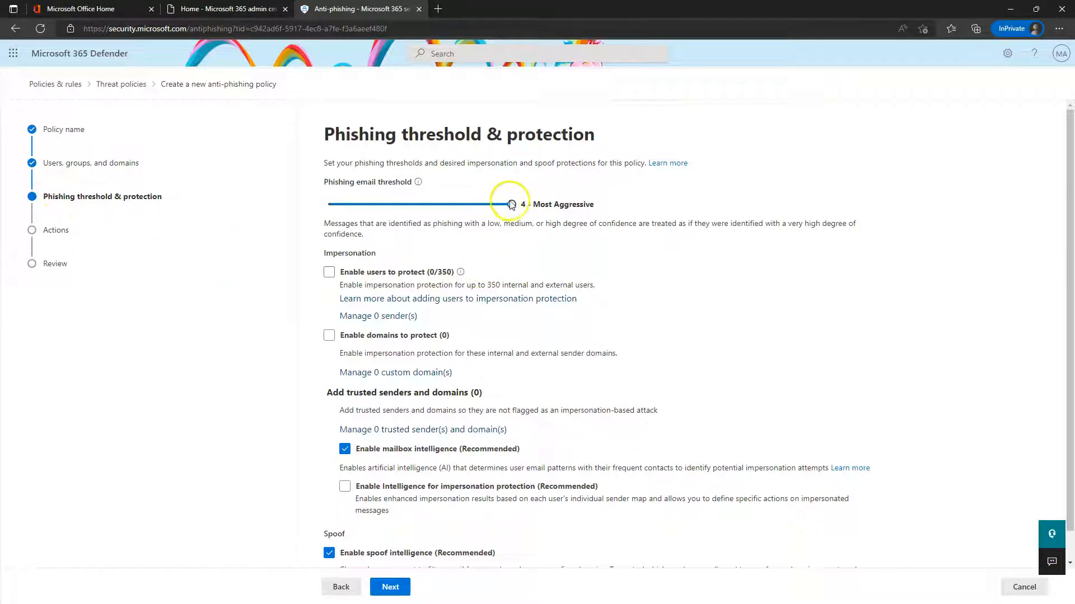
{"action": "left_click_drag", "start_coordinate": [509, 207], "coordinate": [349, 209]}
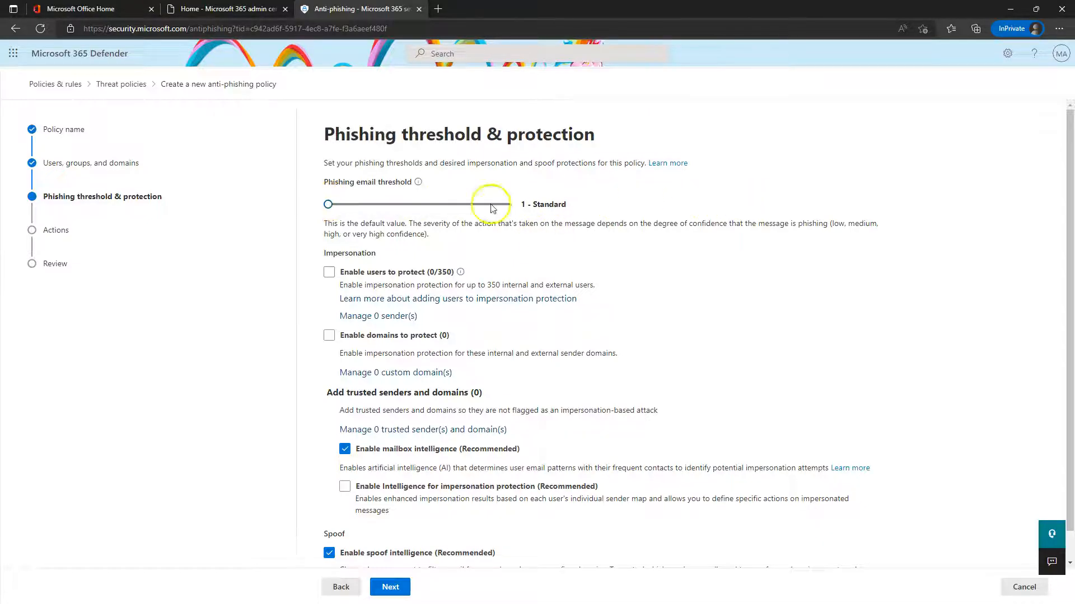
{"action": "left_click", "coordinate": [328, 205]}
{"action": "left_click", "coordinate": [360, 205]}
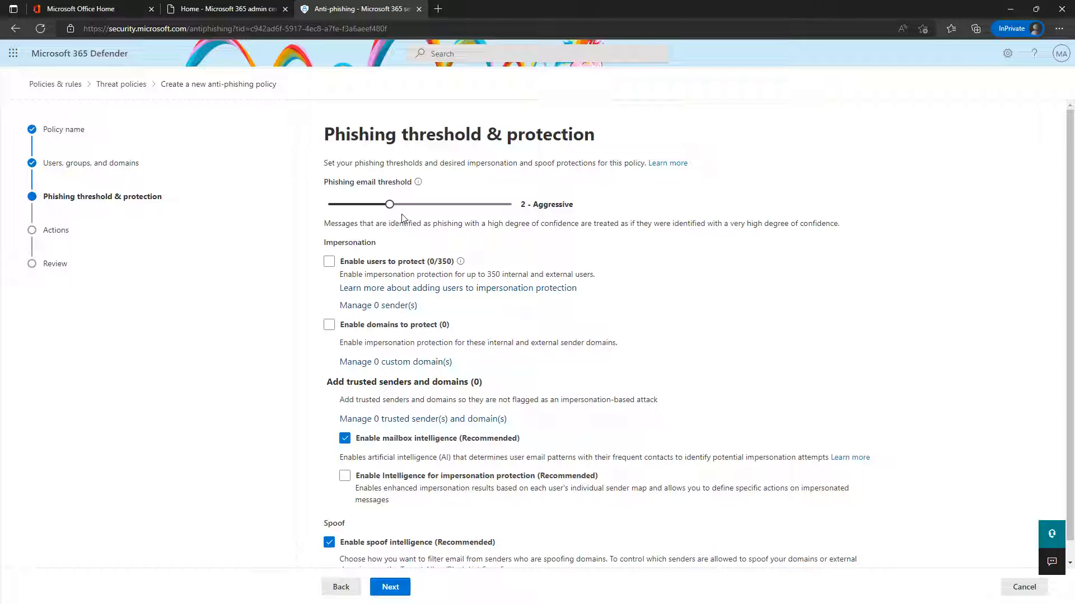
{"action": "left_click", "coordinate": [388, 205]}
{"action": "left_click_drag", "start_coordinate": [394, 205], "coordinate": [451, 205]}
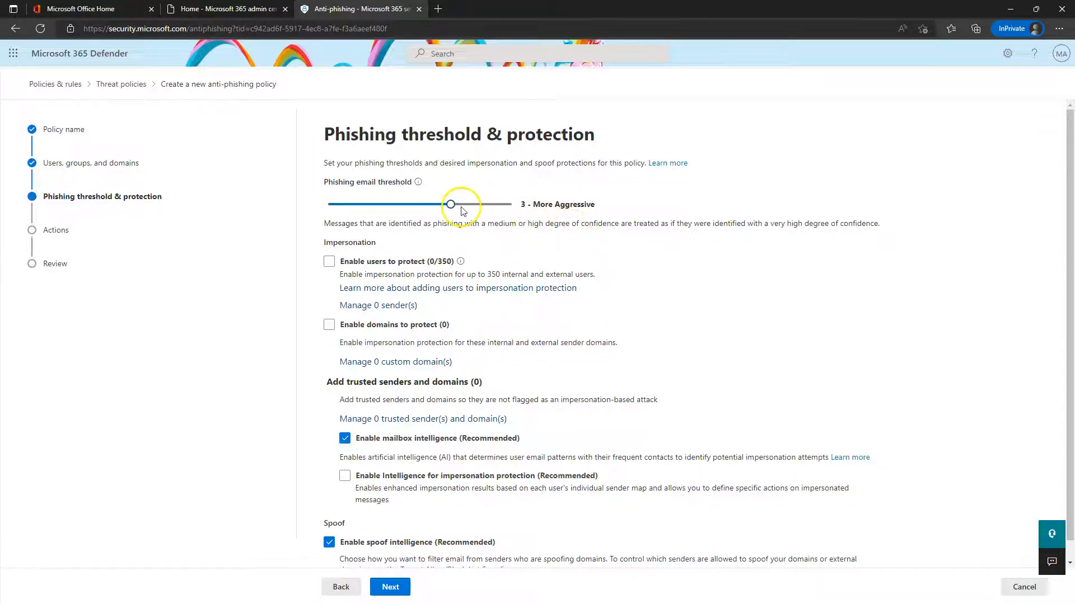
{"action": "left_click_drag", "start_coordinate": [456, 209], "coordinate": [514, 206]}
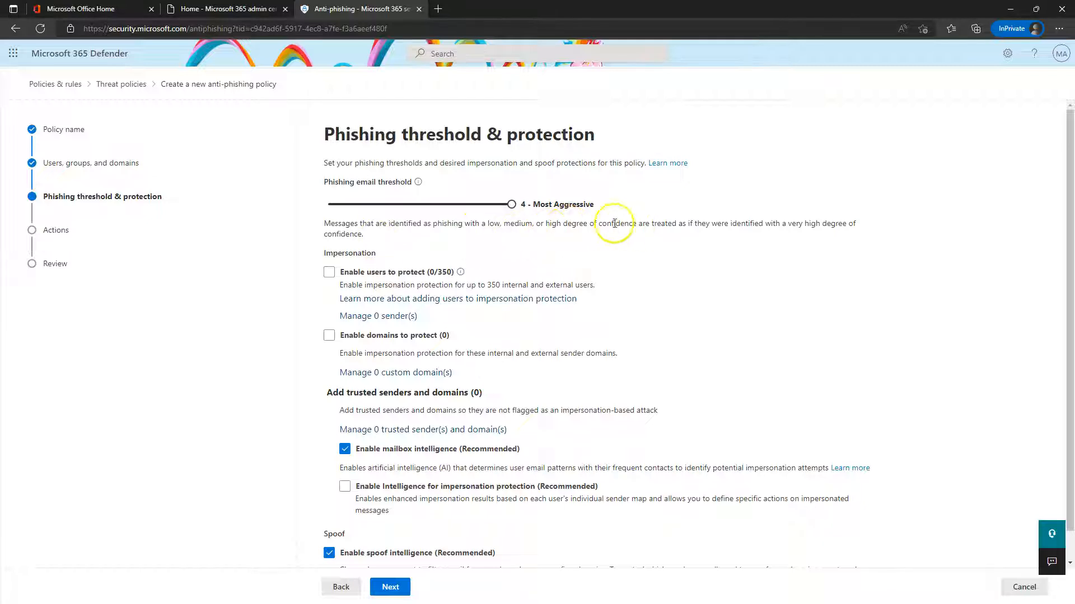
{"action": "left_click_drag", "start_coordinate": [514, 207], "coordinate": [372, 209]}
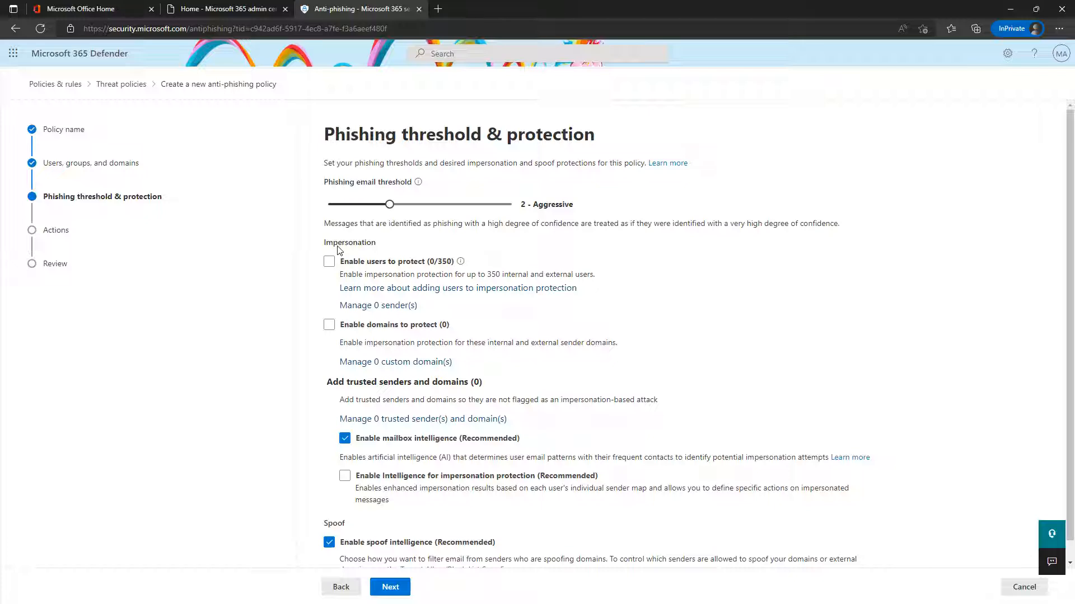
Tick 'Enable users to protect' under Impersonation in the policy
{"action": "left_click", "coordinate": [352, 260]}
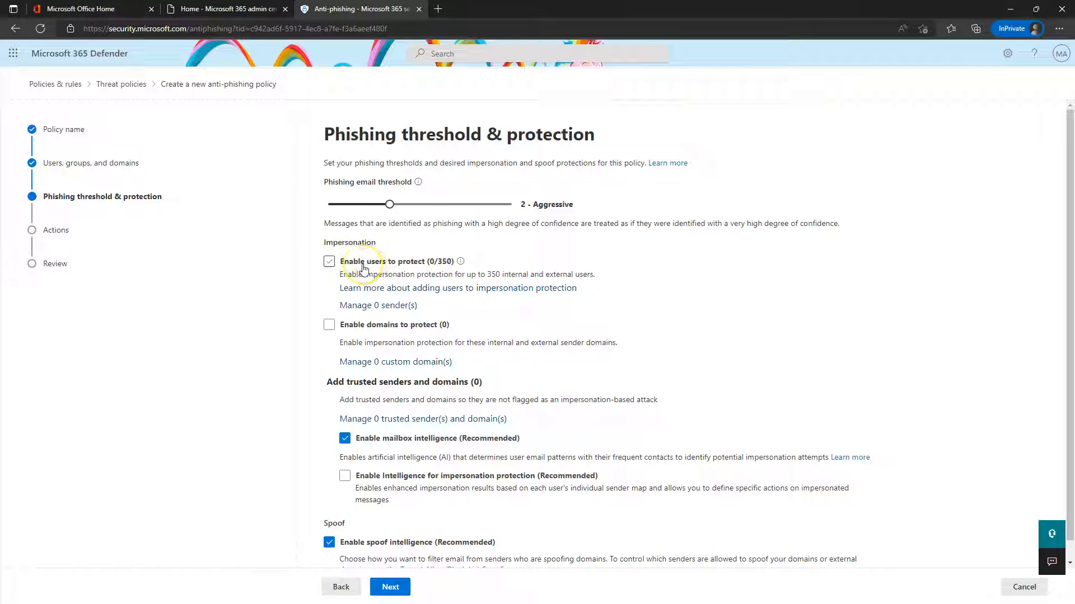
{"action": "mouse_move", "coordinate": [462, 267]}
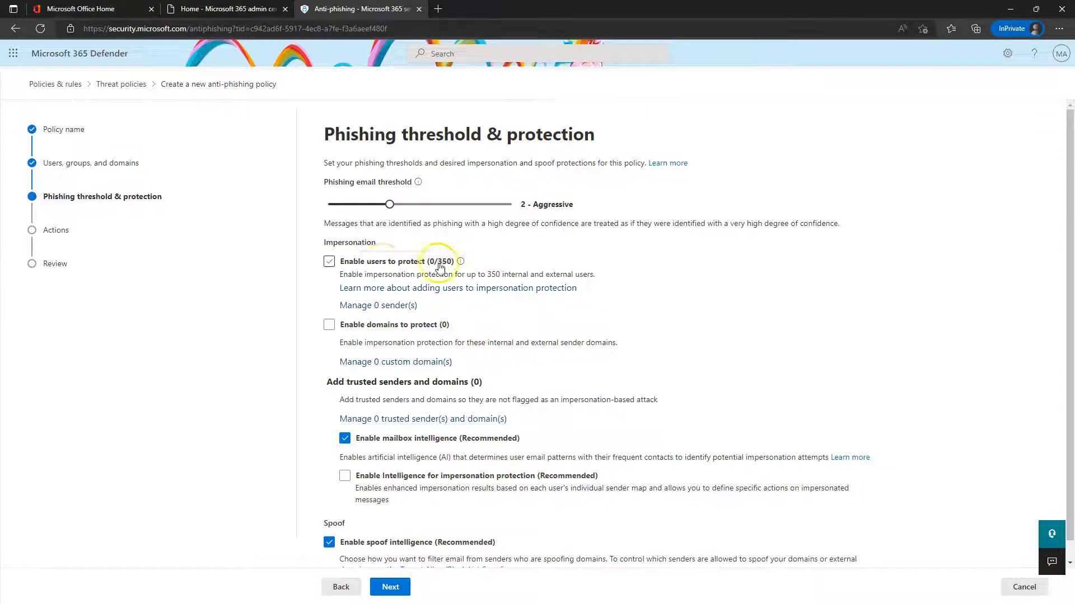
{"action": "left_click", "coordinate": [374, 266]}
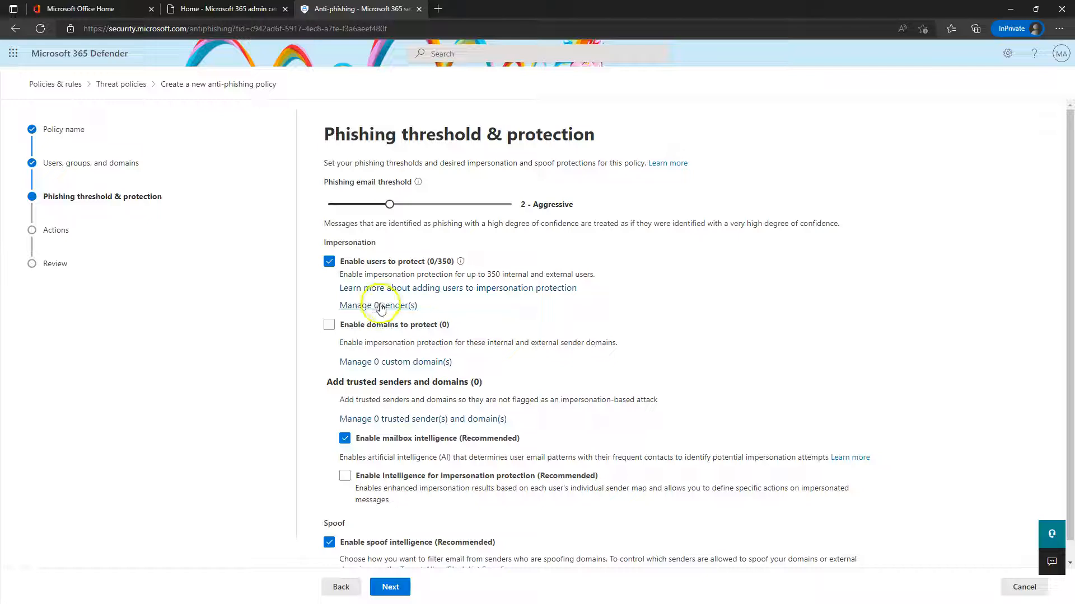
Read the Microsoft Learn article on protected users and domains, then return to the Anti-phishing wizard
{"action": "left_click", "coordinate": [486, 289]}
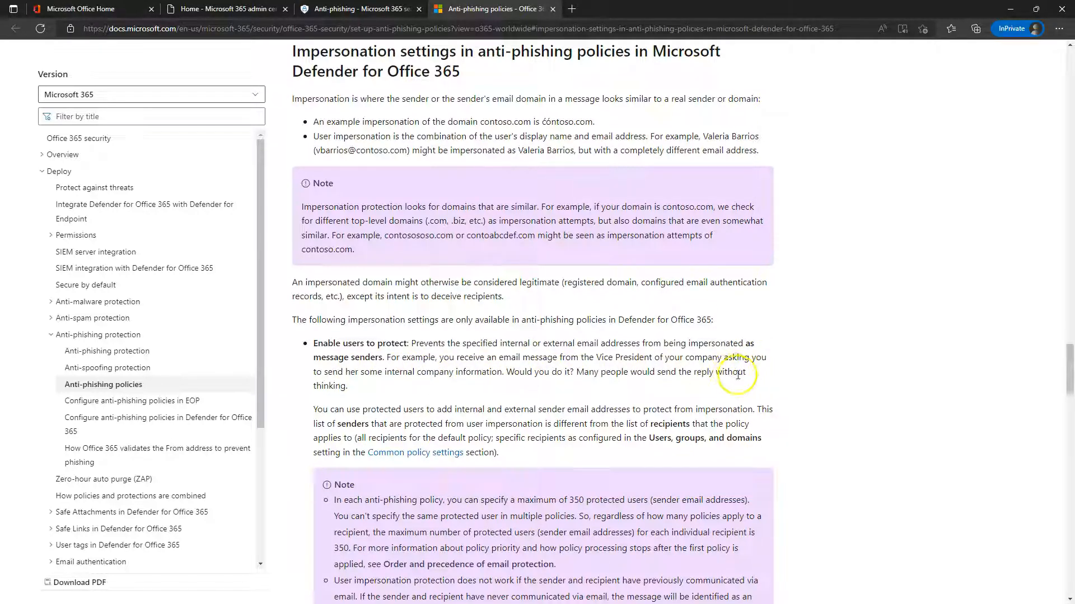
{"action": "scroll", "coordinate": [560, 357], "scroll_direction": "down", "scroll_amount": 3}
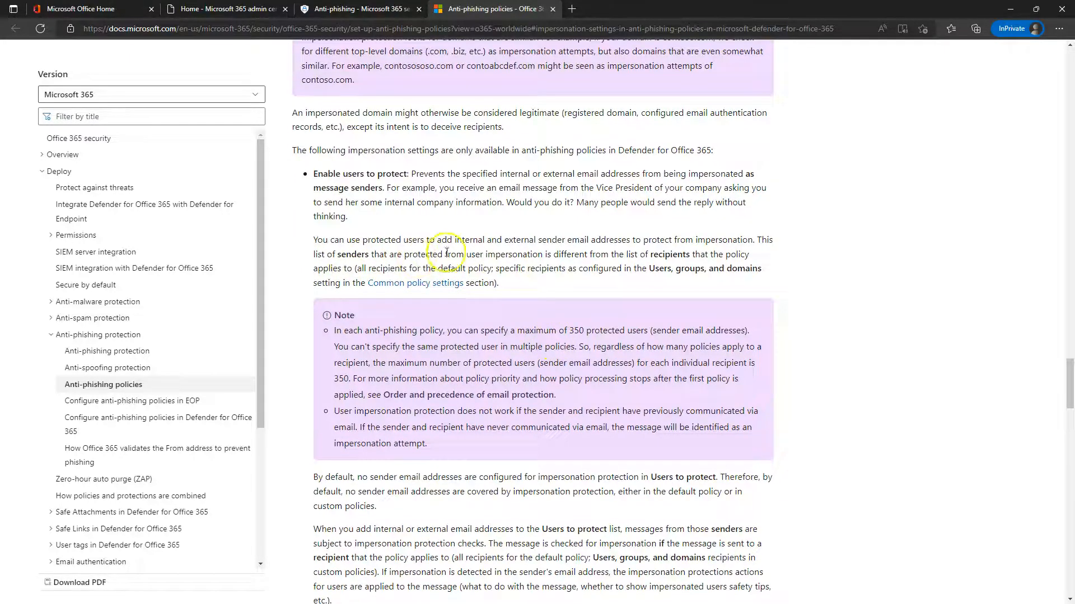
{"action": "scroll", "coordinate": [504, 251], "scroll_direction": "down", "scroll_amount": 6}
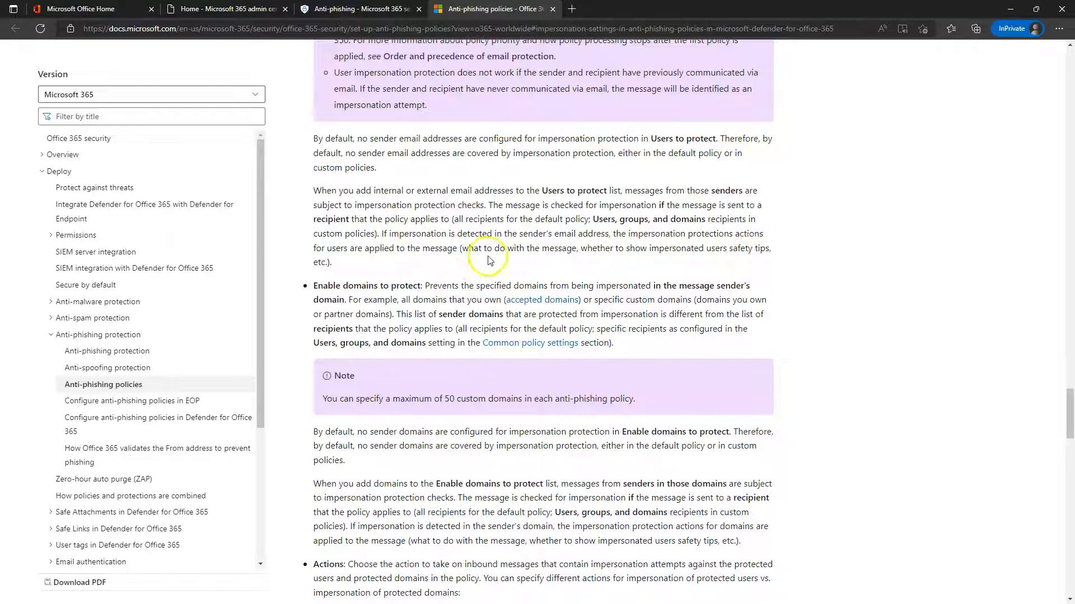
{"action": "left_click", "coordinate": [351, 8]}
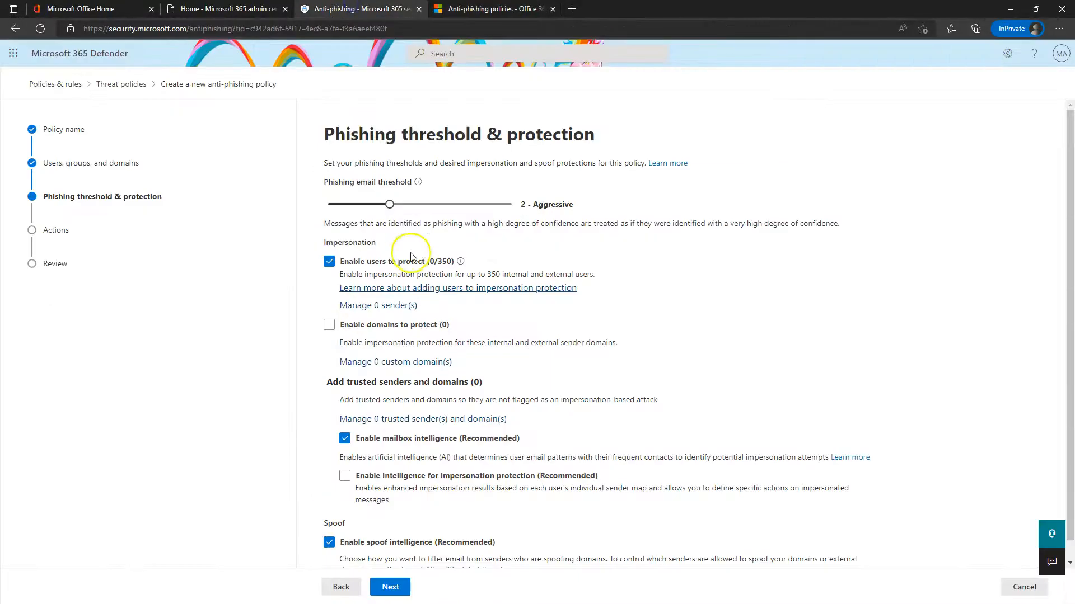
Add one internal user from suggested contacts as a protected sender, giving 1/350 users
{"action": "left_click", "coordinate": [429, 290]}
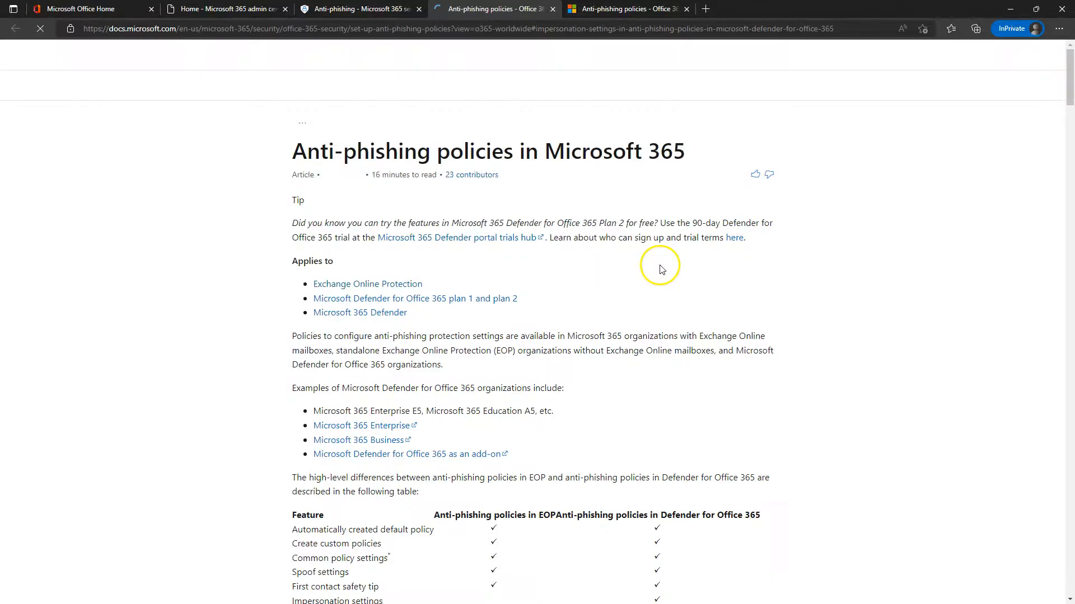
{"action": "left_click", "coordinate": [553, 9]}
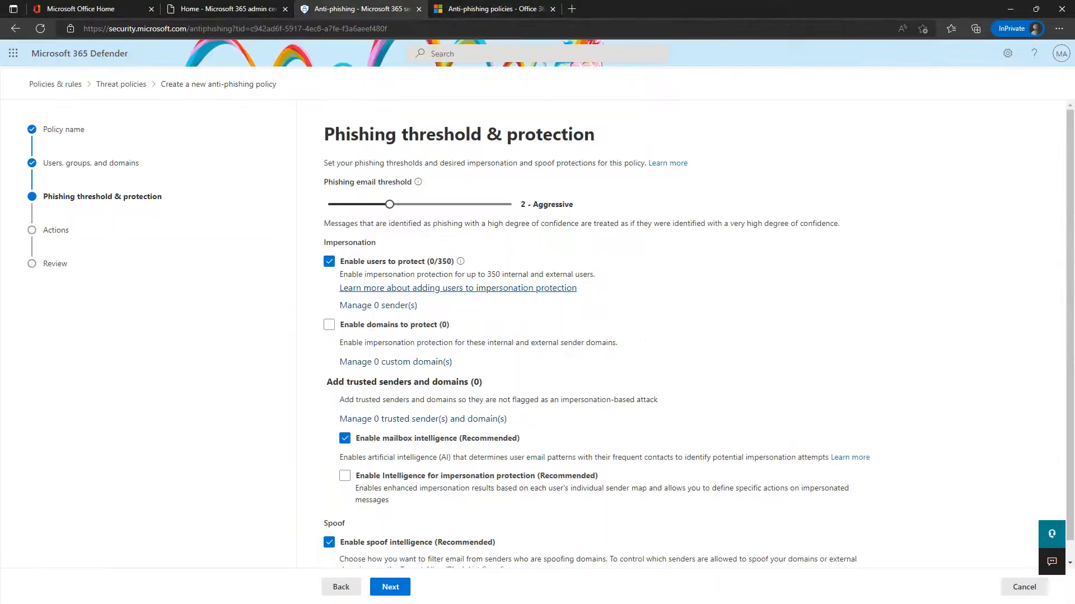
{"action": "left_click", "coordinate": [380, 309]}
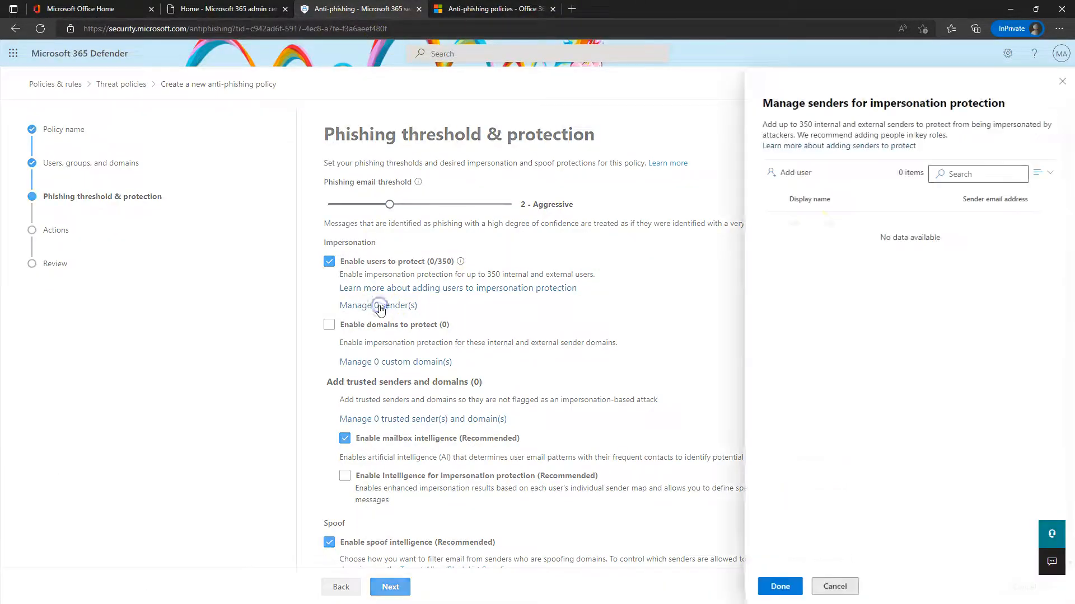
{"action": "left_click", "coordinate": [791, 171]}
{"action": "left_click", "coordinate": [801, 173]}
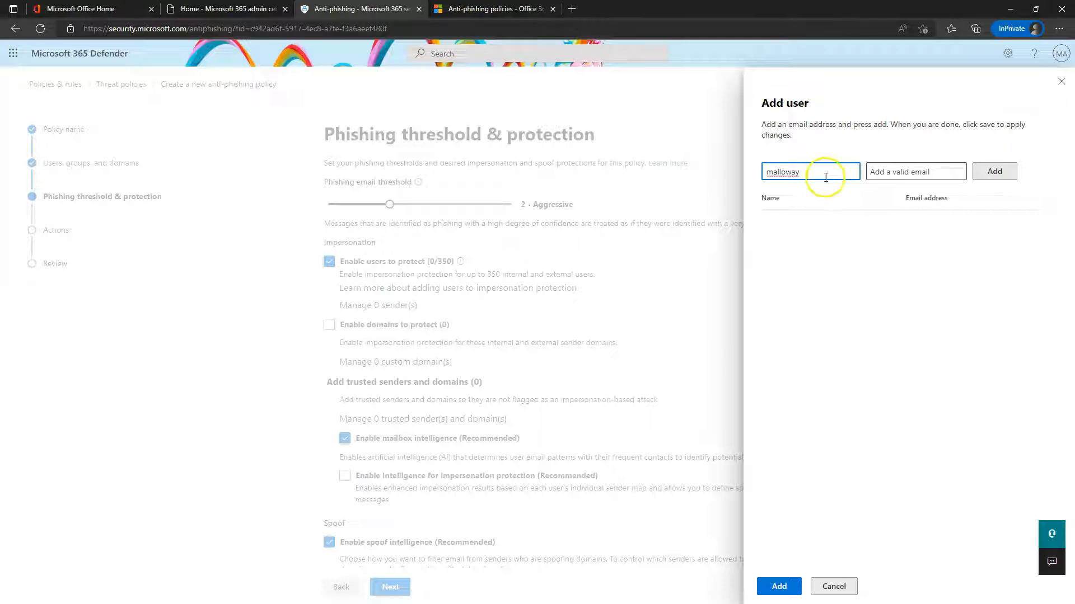
{"action": "left_click", "coordinate": [907, 171]}
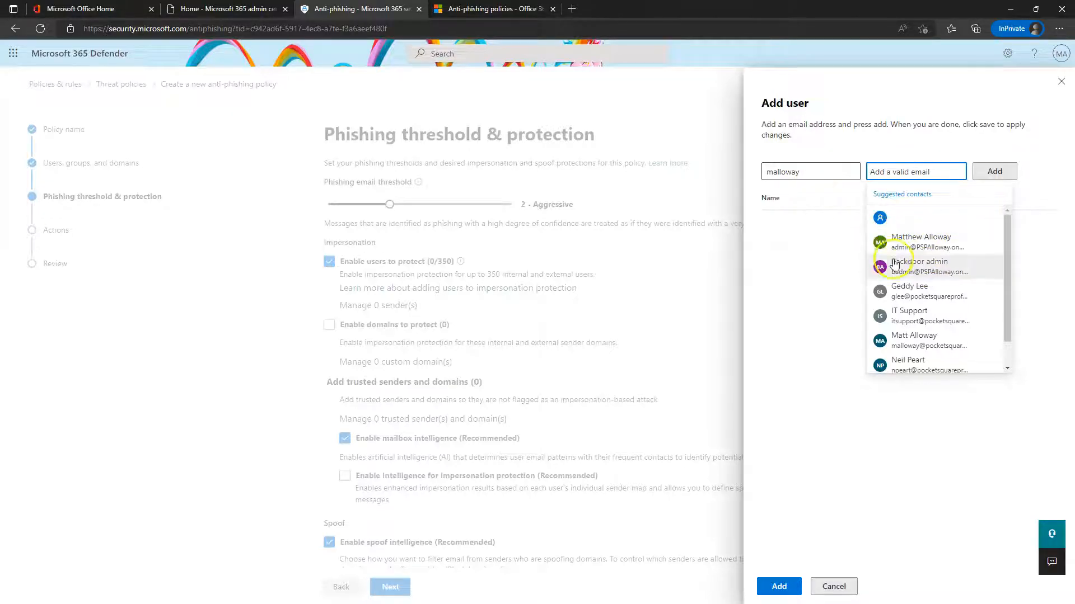
{"action": "left_click", "coordinate": [914, 345]}
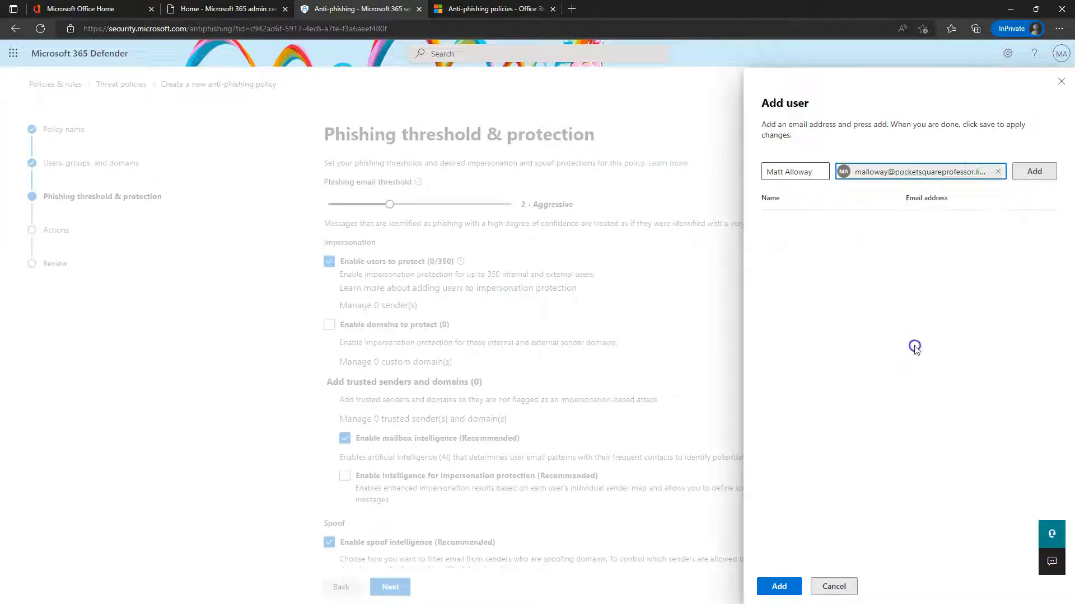
{"action": "left_click", "coordinate": [1034, 172]}
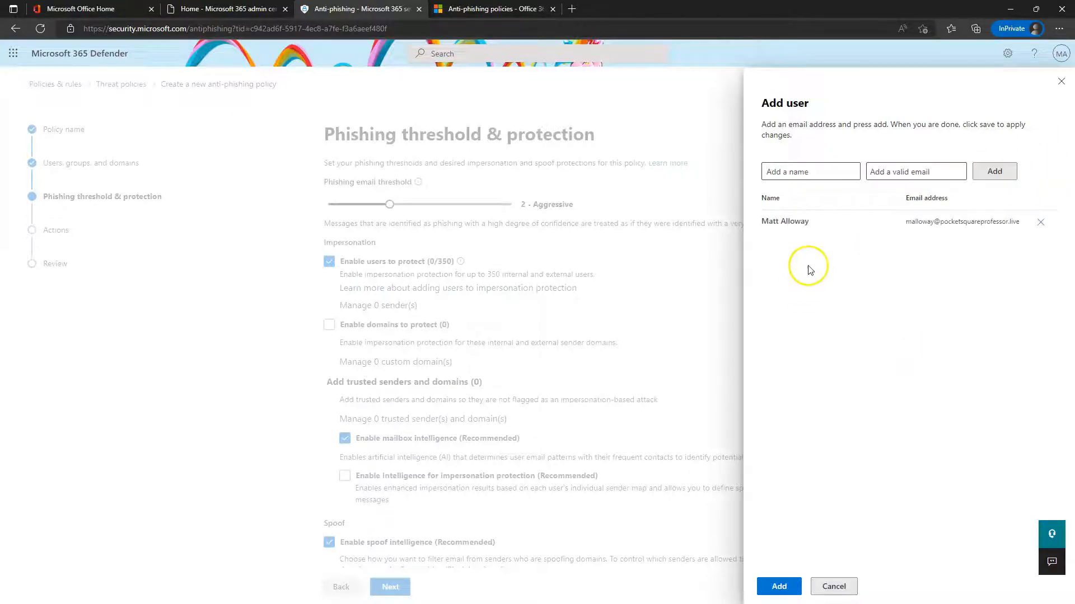
{"action": "left_click", "coordinate": [781, 592]}
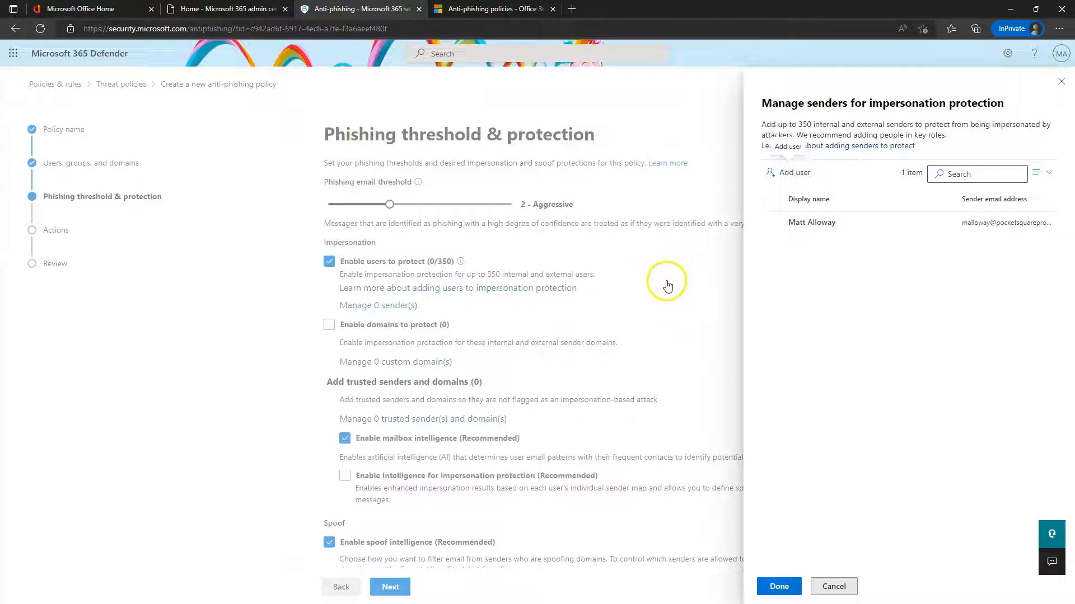
{"action": "left_click", "coordinate": [778, 586]}
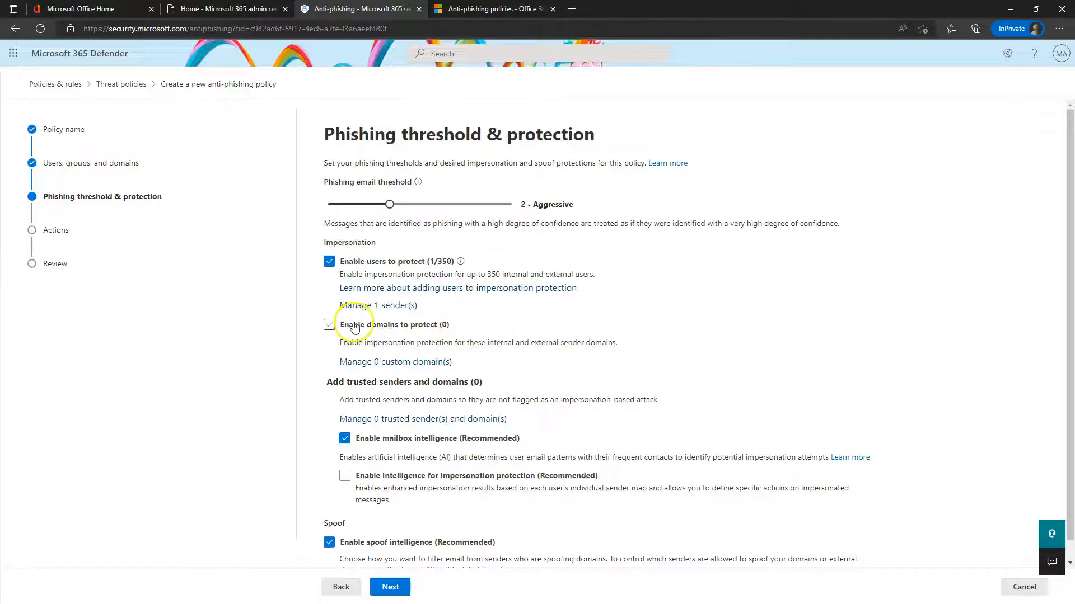
Enable domain impersonation protection, including owned domains, and bring up the list of owned domains
{"action": "left_click_drag", "start_coordinate": [352, 342], "coordinate": [524, 343]}
{"action": "left_click", "coordinate": [752, 349]}
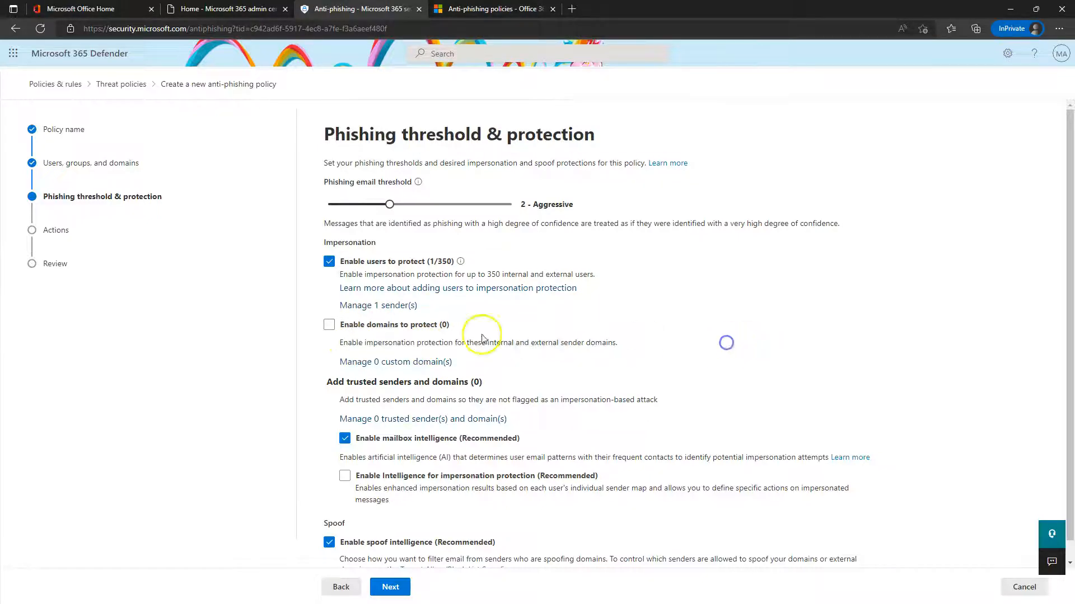
{"action": "left_click", "coordinate": [329, 325]}
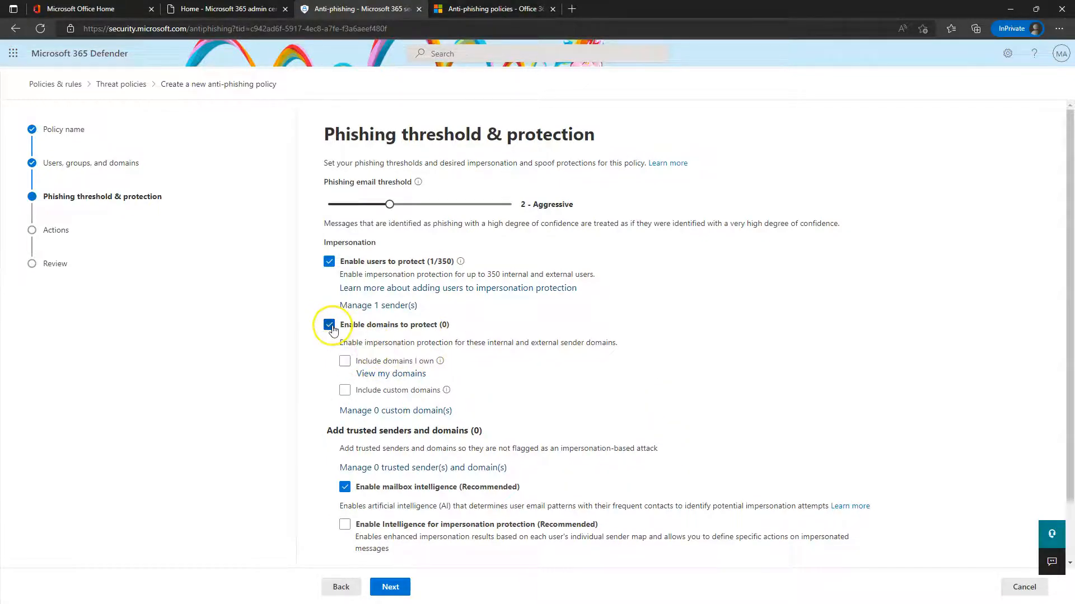
{"action": "left_click", "coordinate": [344, 362]}
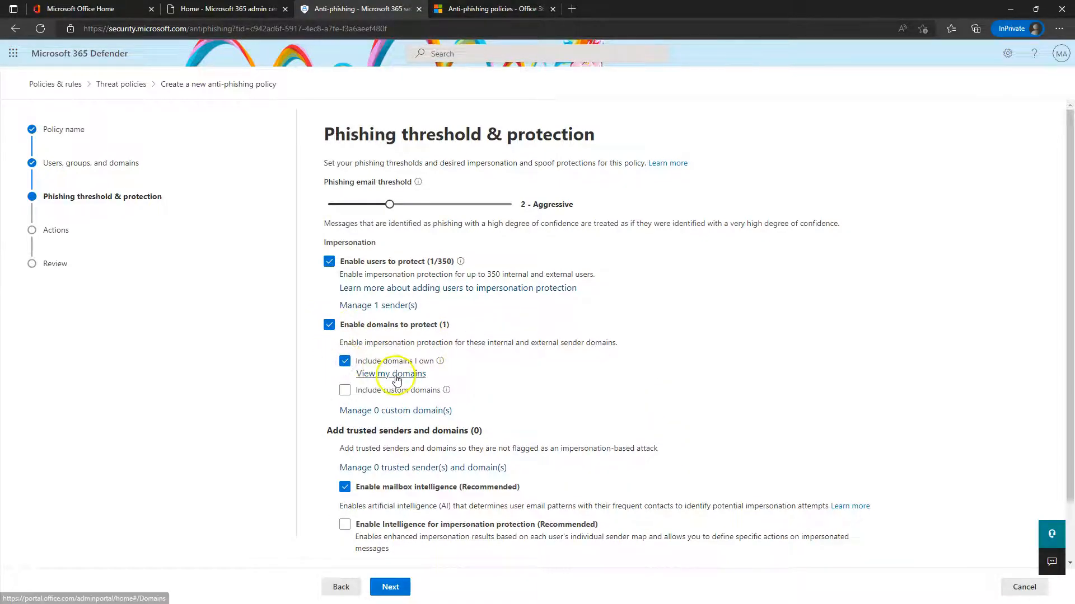
{"action": "left_click", "coordinate": [395, 375]}
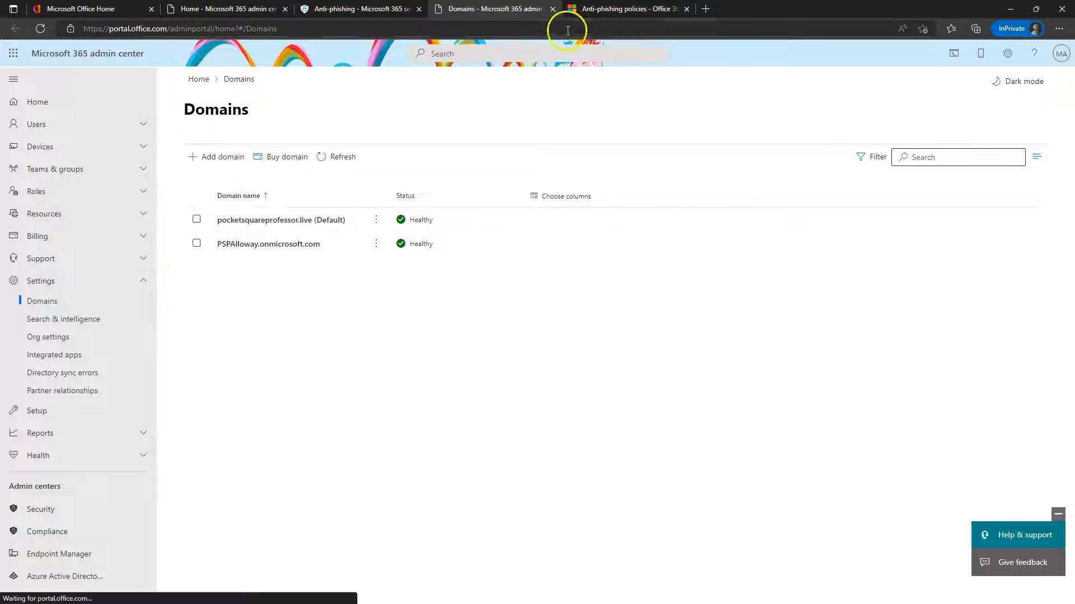
After checking the two healthy domains, close the admin center Domains tab to return to the policy
{"action": "left_click", "coordinate": [553, 9]}
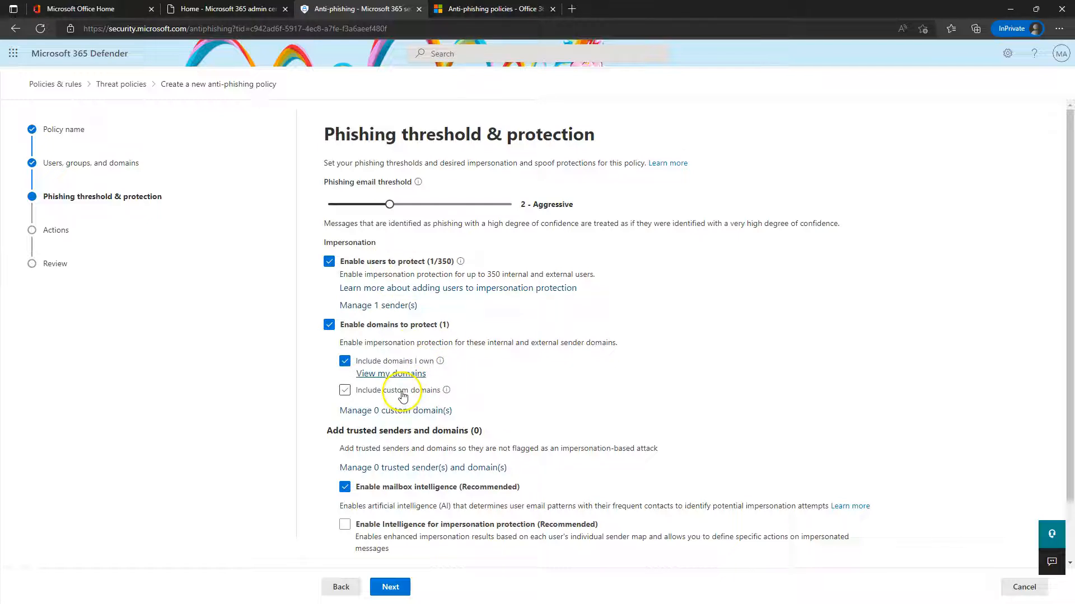
Add google.com as a custom protected domain, then leave Include custom domains unchecked
{"action": "left_click", "coordinate": [344, 391]}
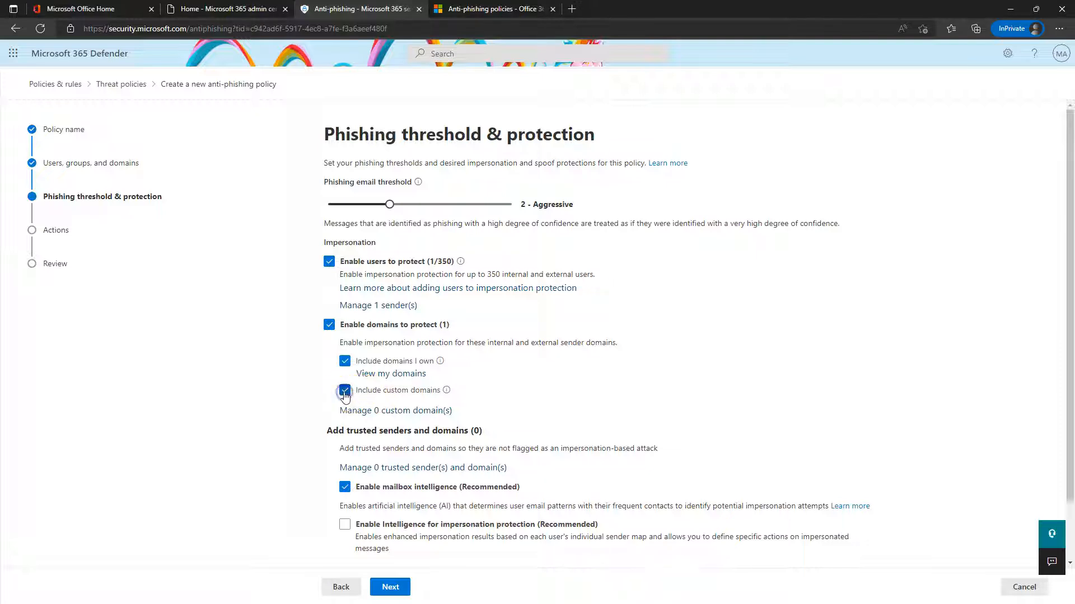
{"action": "left_click", "coordinate": [412, 412]}
{"action": "left_click", "coordinate": [806, 161]}
{"action": "left_click", "coordinate": [831, 166]}
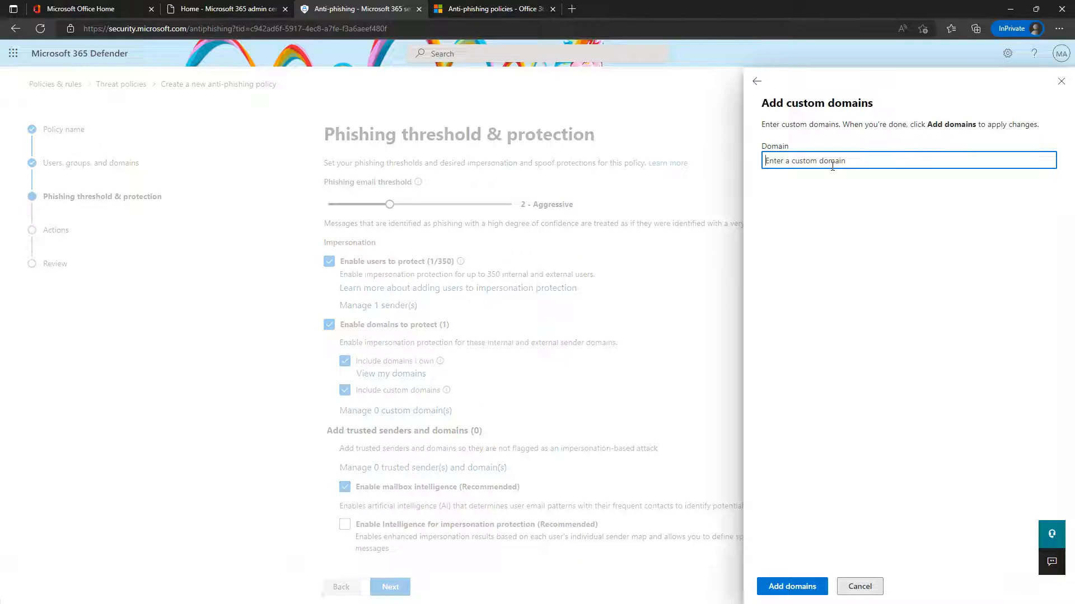
{"action": "type", "text": "google.com"}
{"action": "left_click", "coordinate": [823, 184]}
{"action": "left_click", "coordinate": [788, 587]}
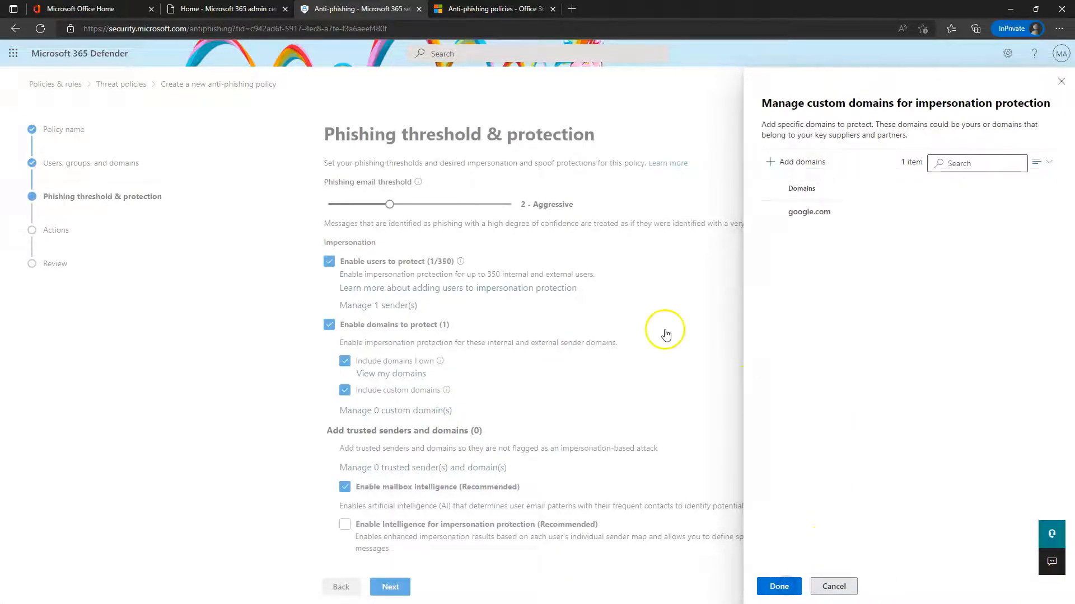
{"action": "left_click", "coordinate": [778, 587]}
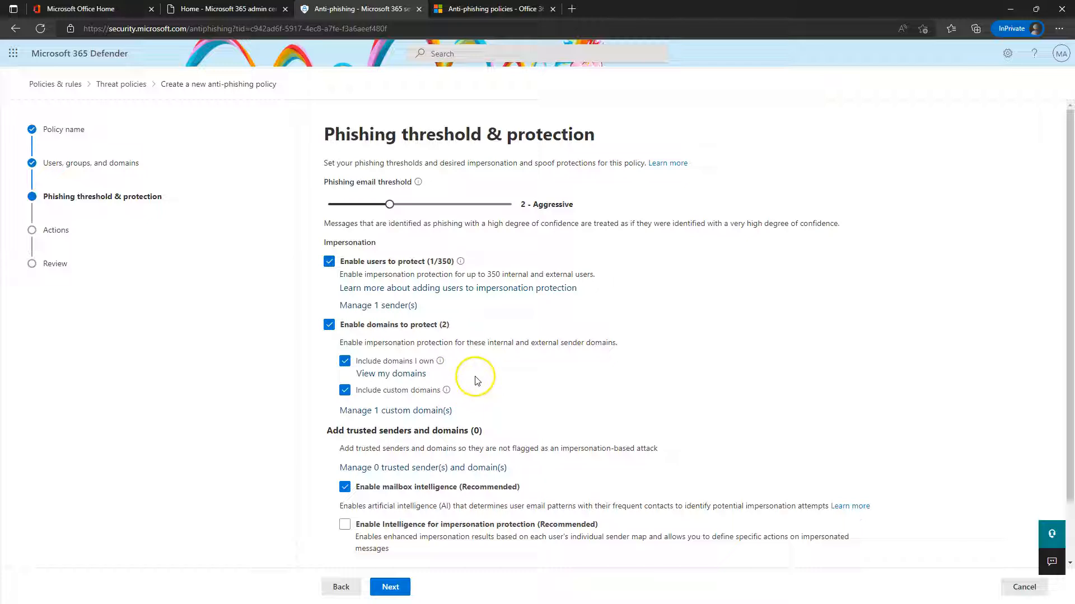
{"action": "left_click", "coordinate": [345, 391]}
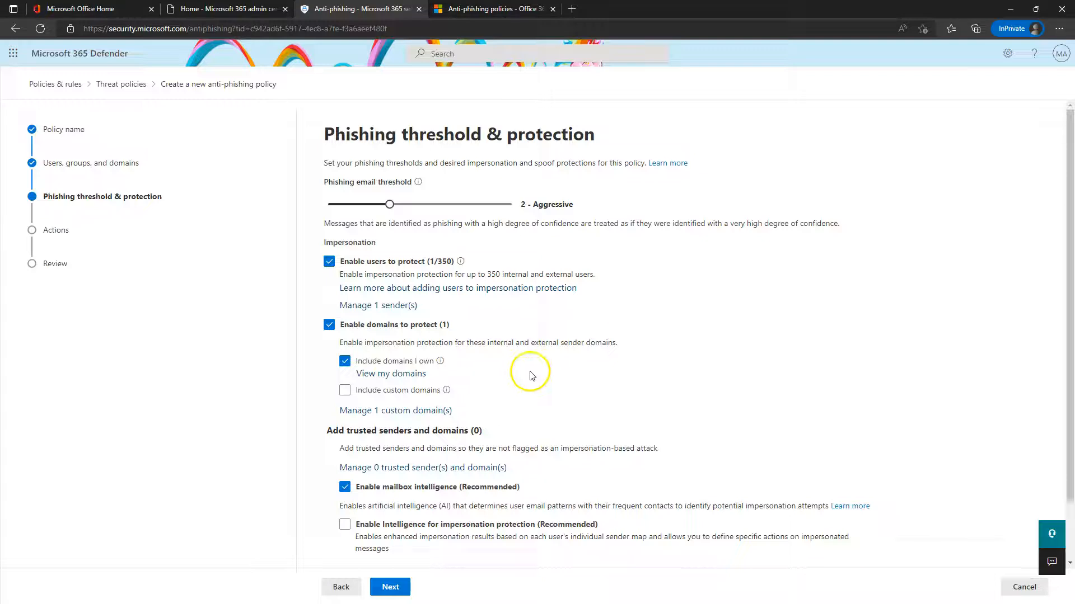
{"action": "scroll", "coordinate": [554, 361], "scroll_direction": "down", "scroll_amount": 1}
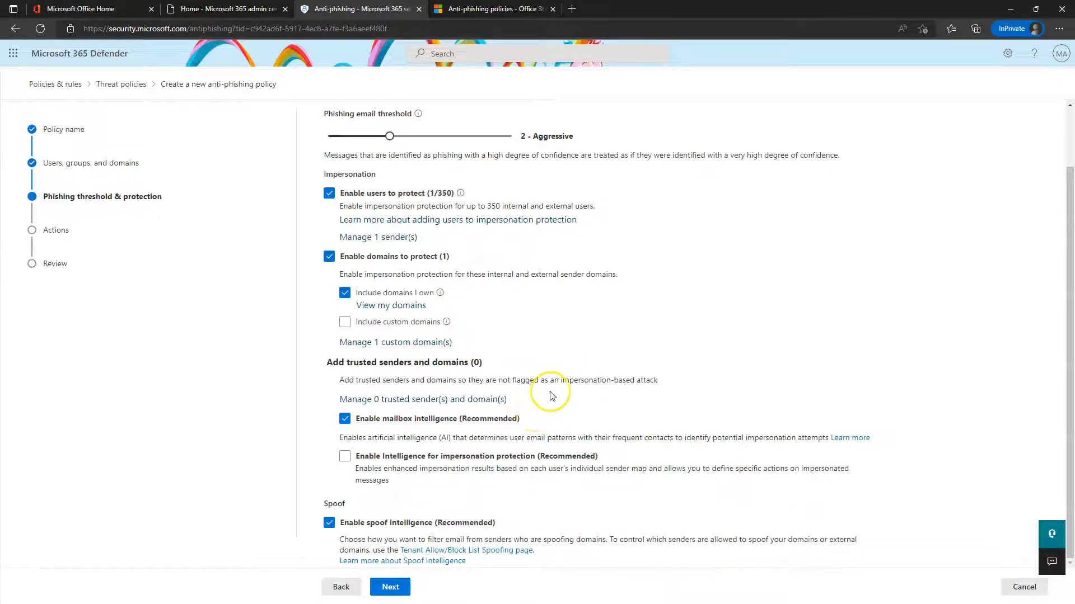
{"action": "left_click", "coordinate": [404, 401]}
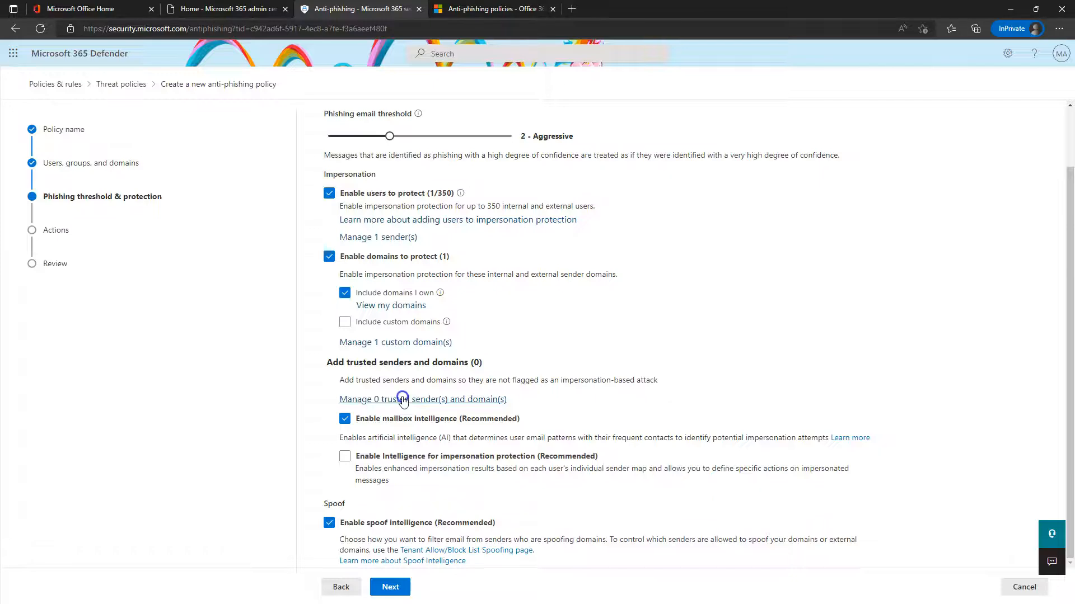
{"action": "left_click", "coordinate": [822, 166]}
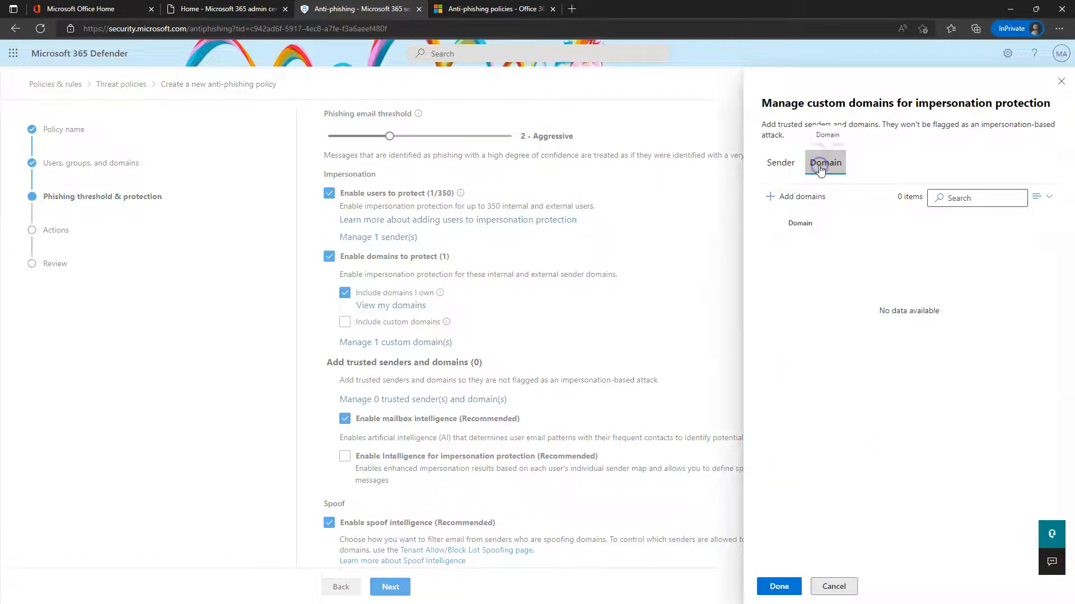
{"action": "left_click", "coordinate": [780, 163]}
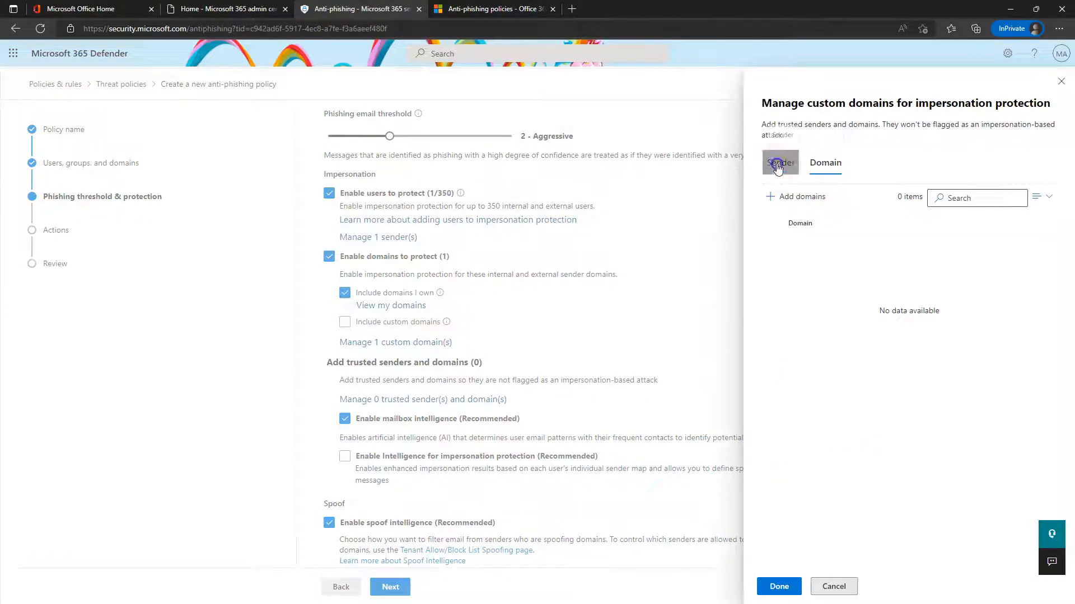
{"action": "left_click", "coordinate": [1063, 83]}
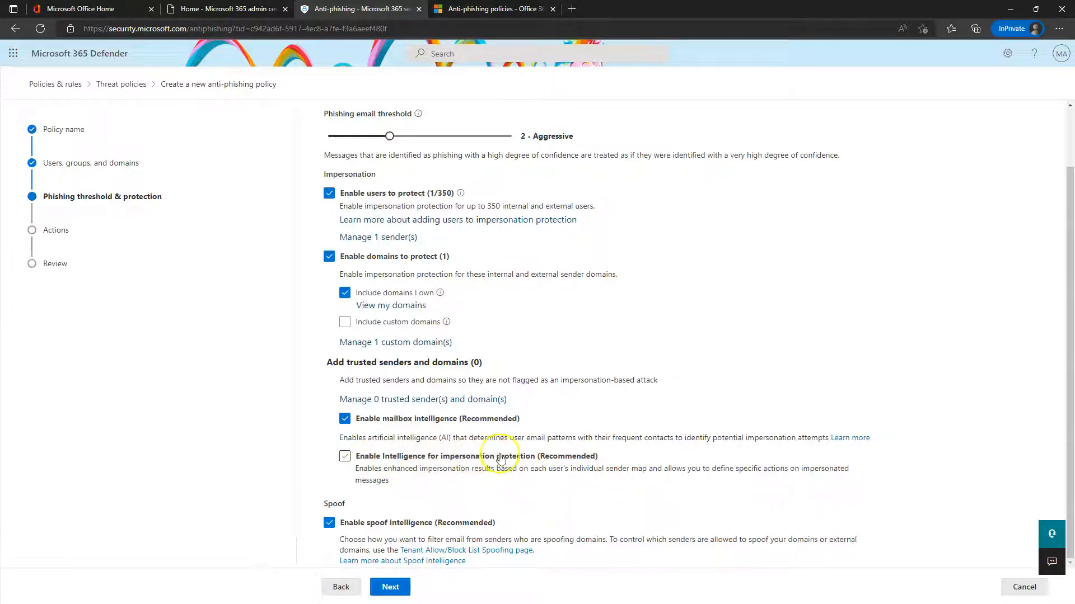
Enable Intelligence for impersonation protection and read the Enable users to protect explanation
{"action": "left_click", "coordinate": [393, 463]}
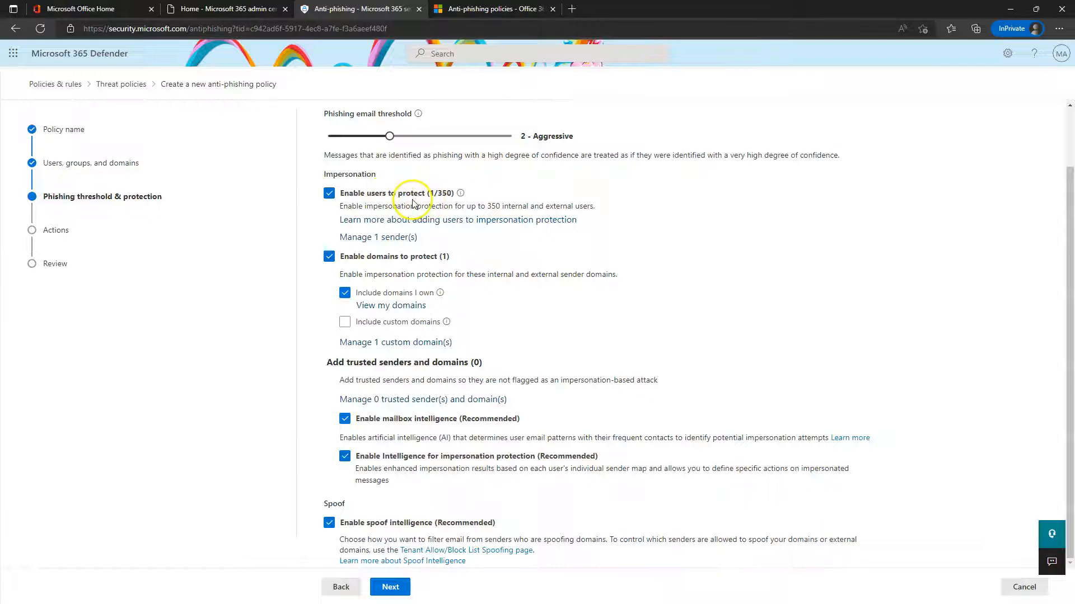
{"action": "left_click", "coordinate": [460, 193]}
{"action": "left_click", "coordinate": [693, 224]}
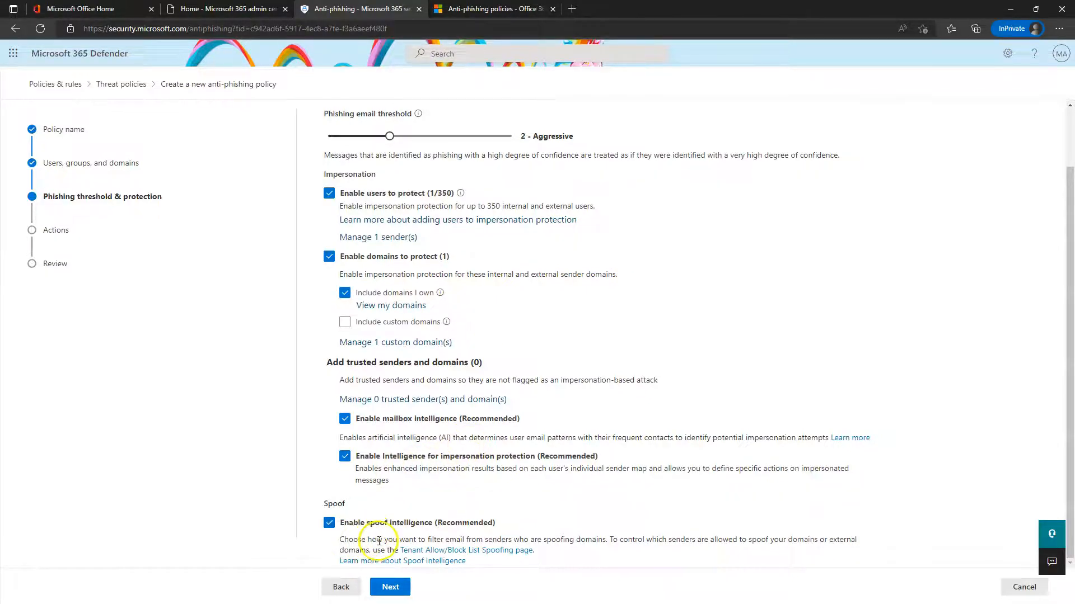
Open the Tenant Allow/Block Lists Spoofing page in a new tab and try adding a spoofed pair
{"action": "right_click", "coordinate": [459, 555]}
{"action": "left_click", "coordinate": [521, 367]}
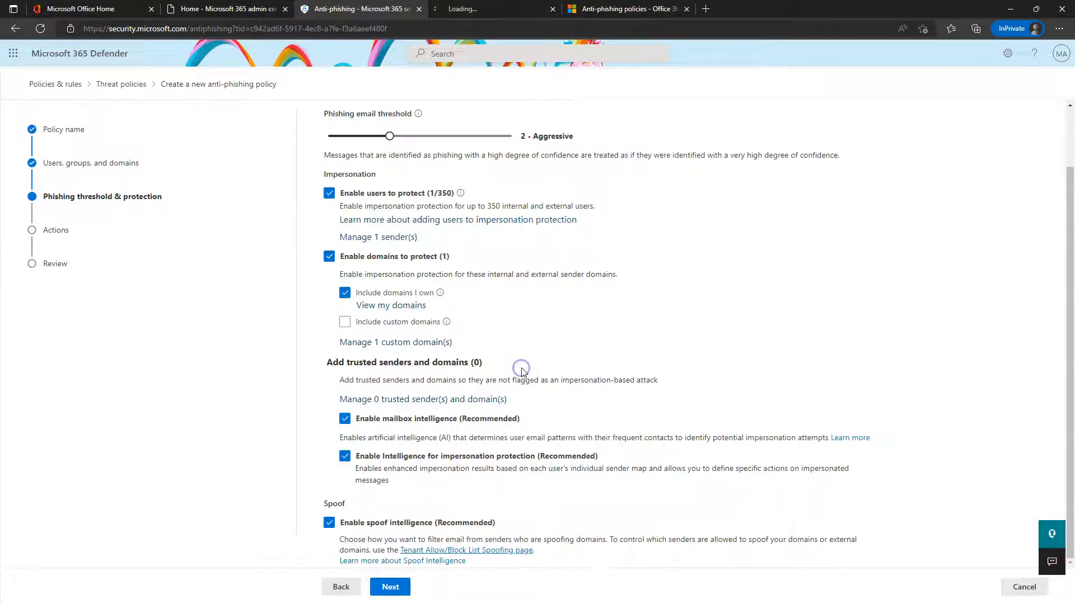
{"action": "left_click", "coordinate": [483, 9]}
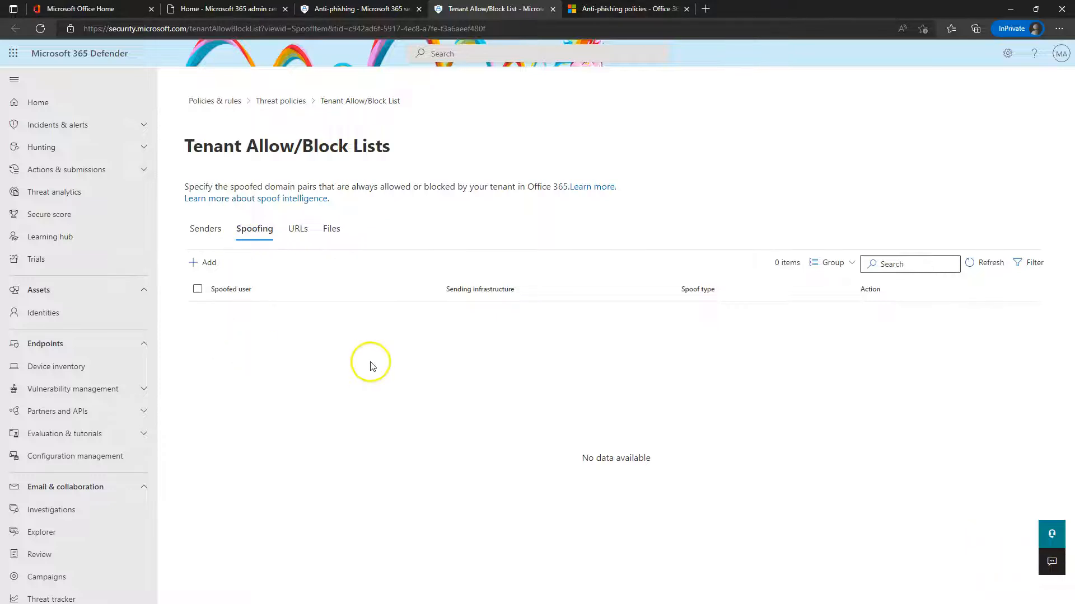
{"action": "left_click", "coordinate": [205, 286]}
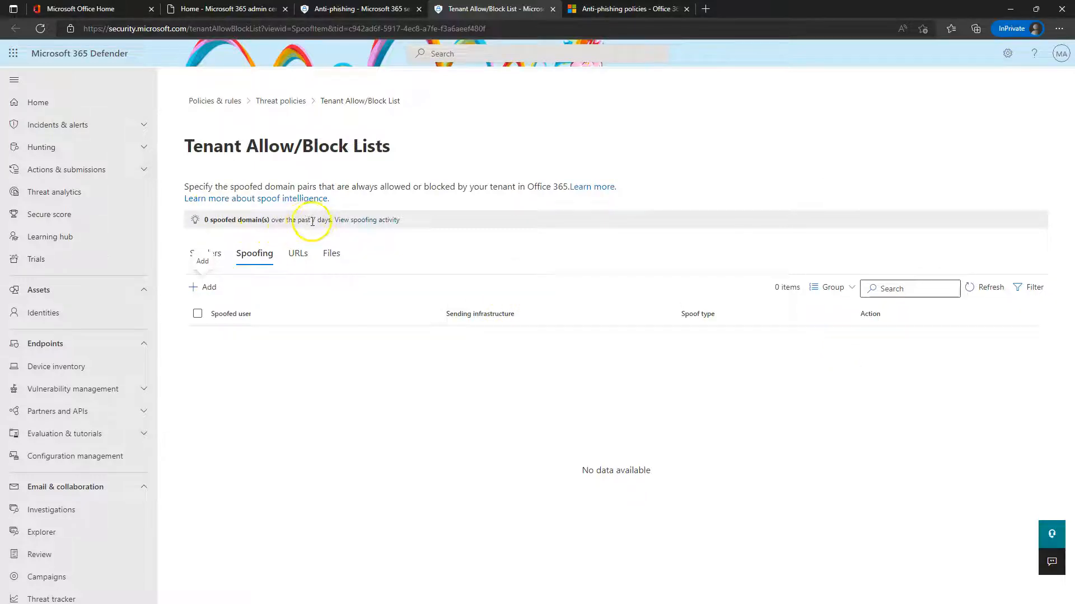
{"action": "left_click", "coordinate": [367, 220]}
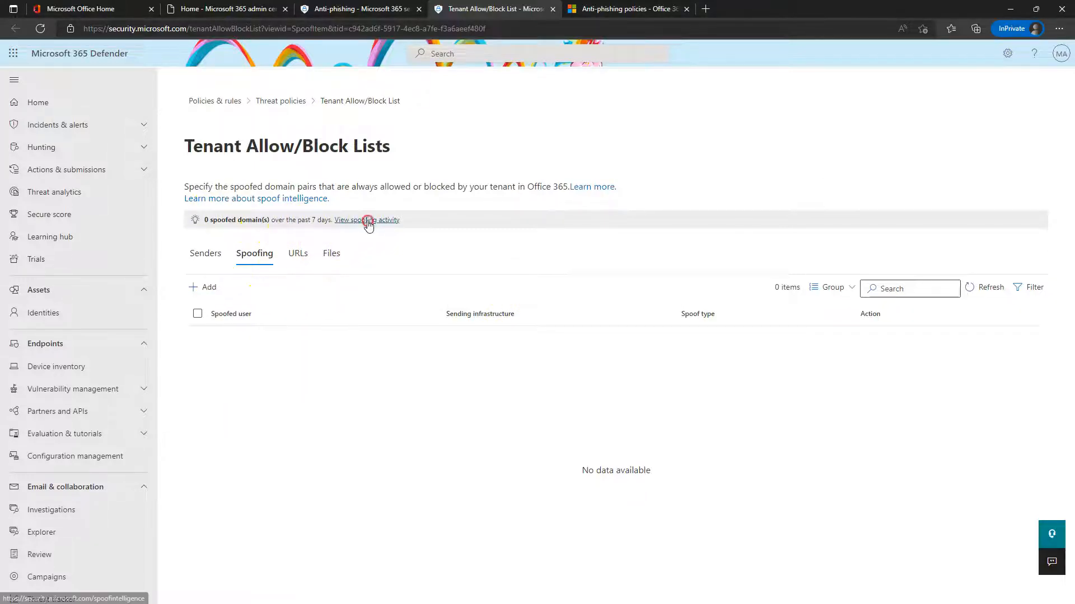
Open View spoofing activity in a new tab, then close the Spoof Intelligence Insight and Tenant Allow/Block List tabs
{"action": "left_click", "coordinate": [417, 230]}
{"action": "left_click", "coordinate": [643, 9]}
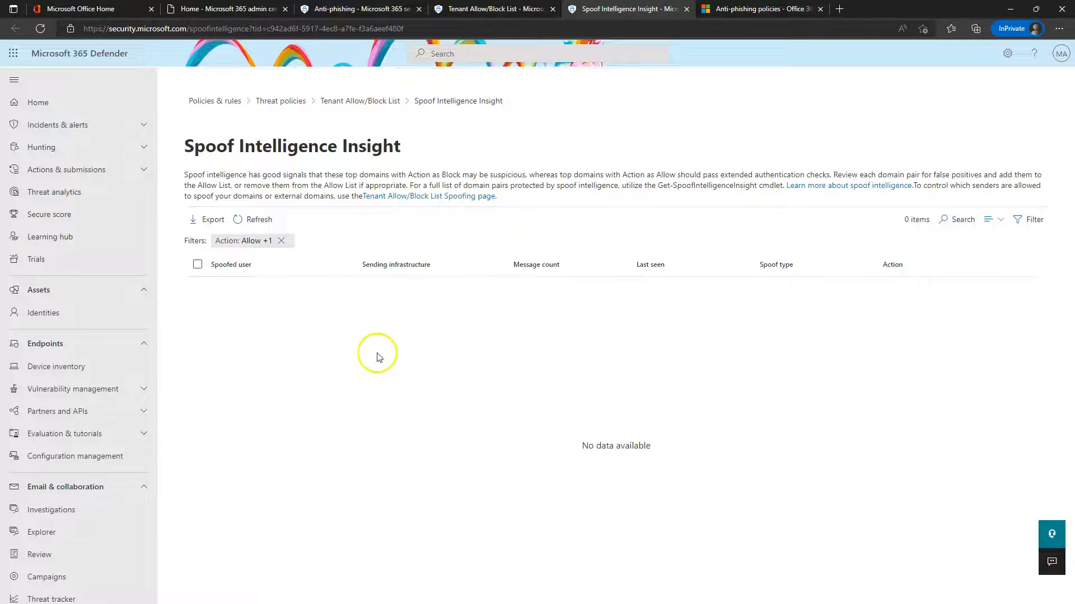
{"action": "left_click", "coordinate": [687, 9]}
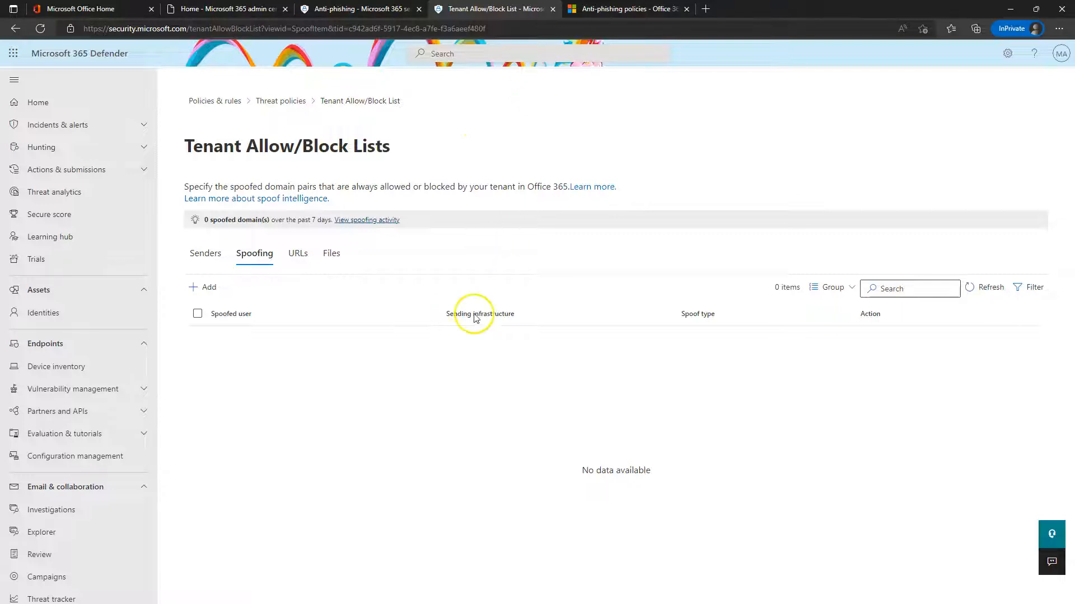
{"action": "left_click", "coordinate": [552, 9]}
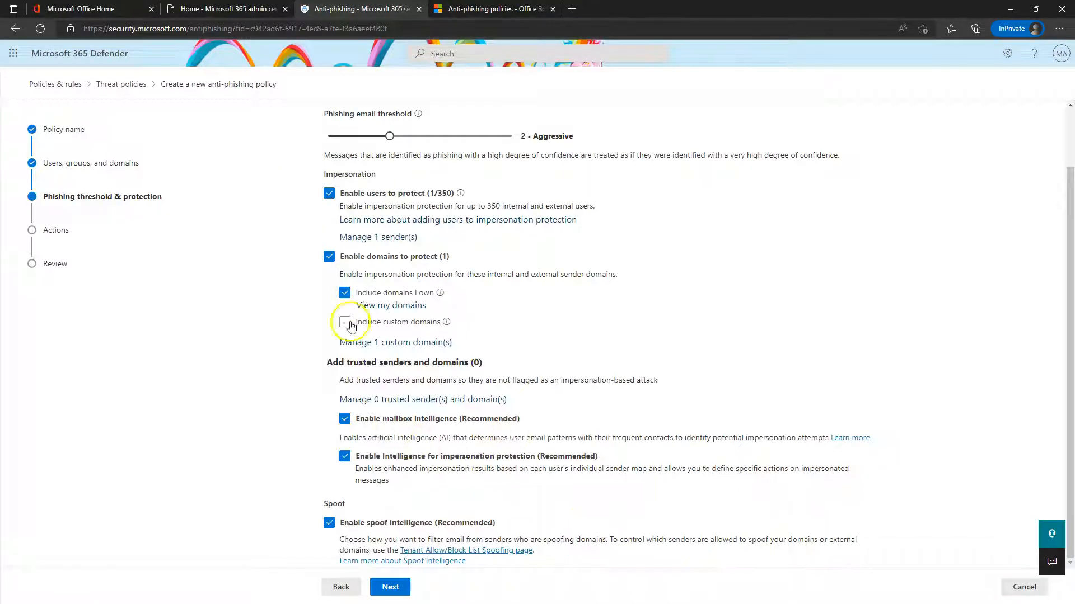
On the Actions step, quarantine impersonated-user messages under DefaultFullAccessPolicy
{"action": "left_click", "coordinate": [399, 592]}
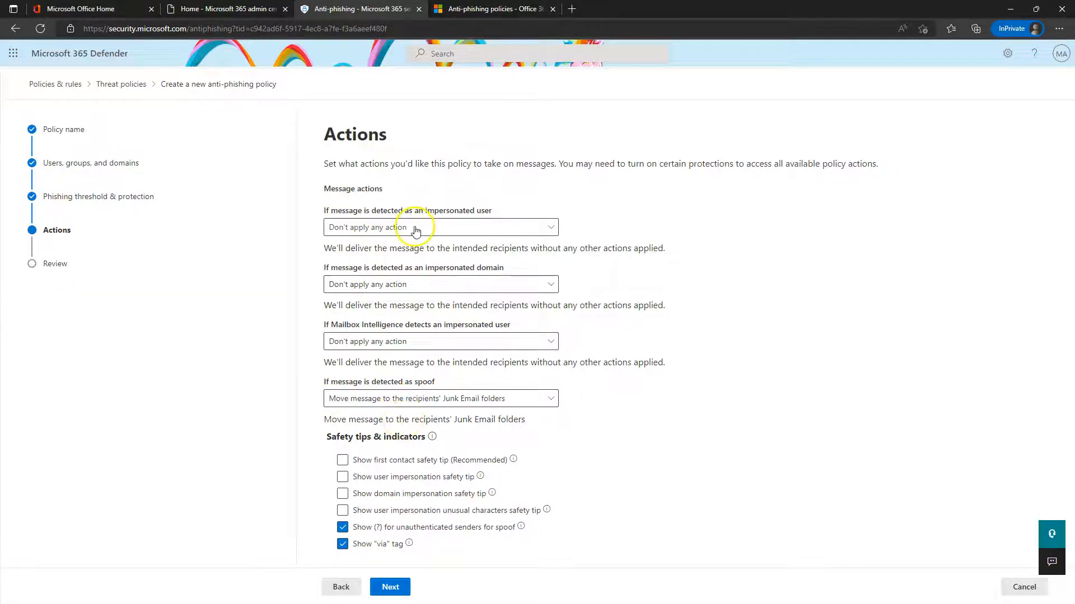
{"action": "left_click", "coordinate": [460, 227]}
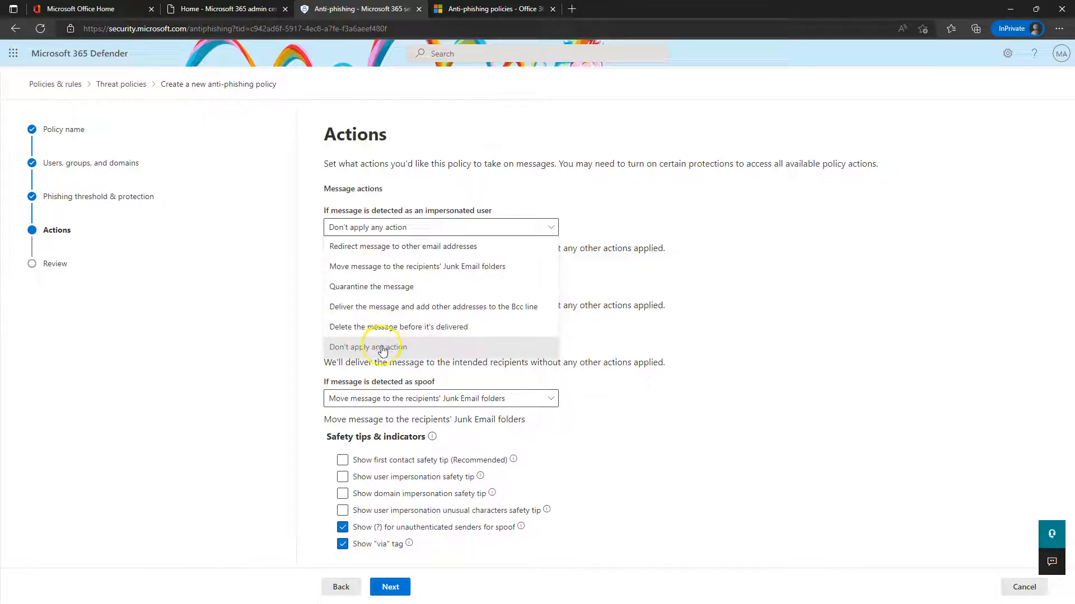
{"action": "left_click", "coordinate": [906, 246]}
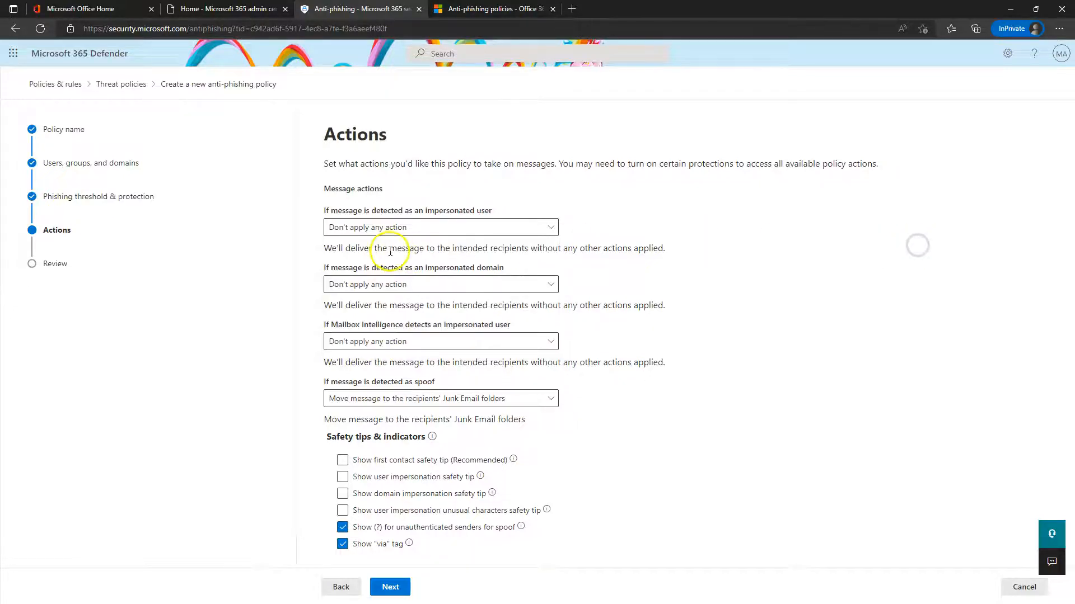
{"action": "left_click", "coordinate": [499, 225]}
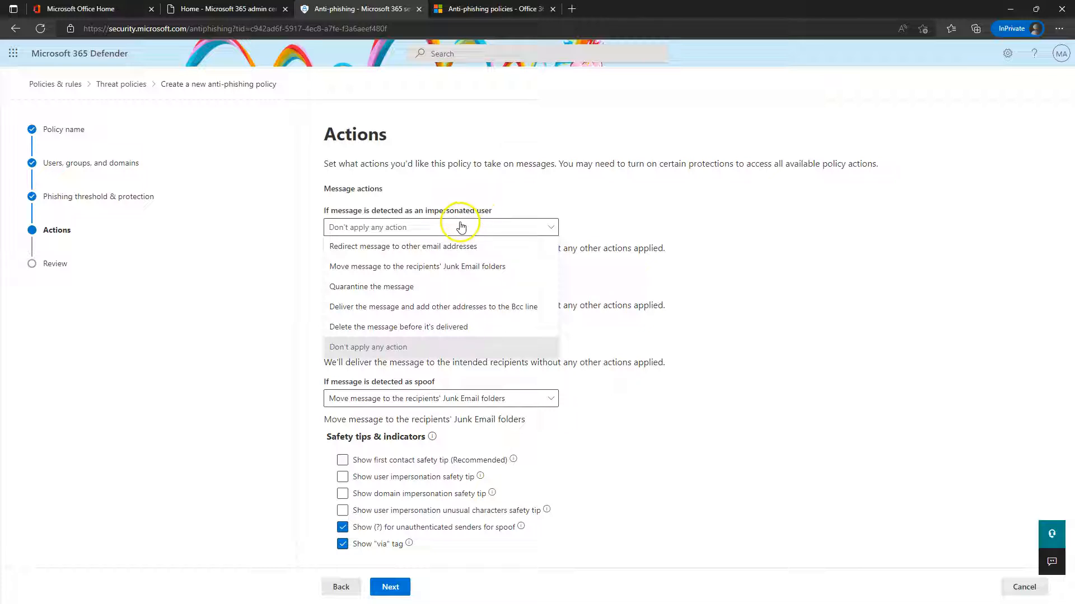
{"action": "left_click", "coordinate": [382, 288]}
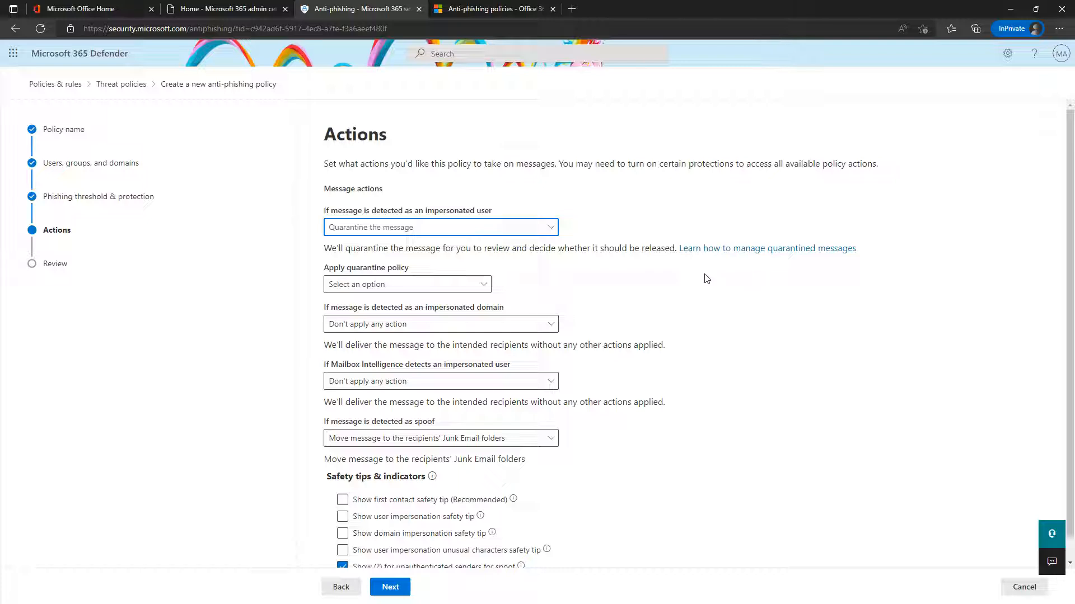
{"action": "left_click", "coordinate": [547, 229]}
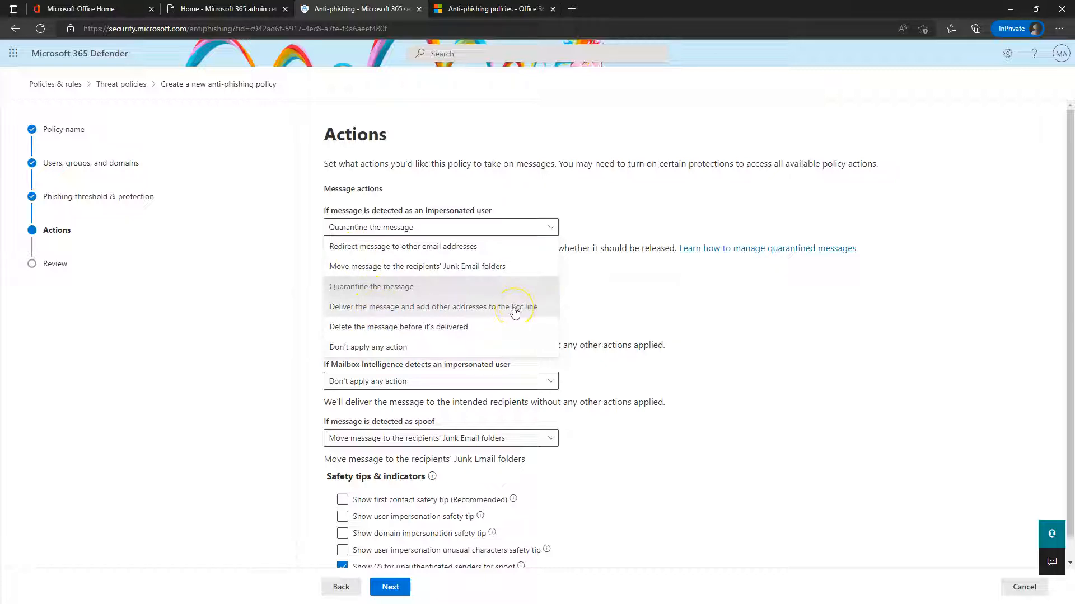
{"action": "left_click", "coordinate": [680, 319]}
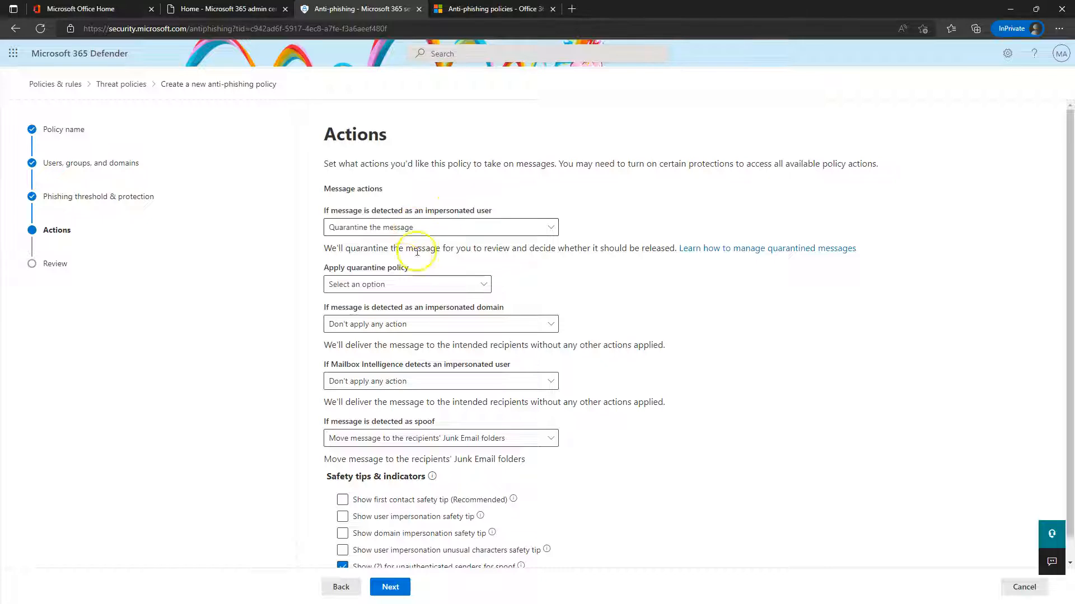
{"action": "left_click", "coordinate": [463, 285]}
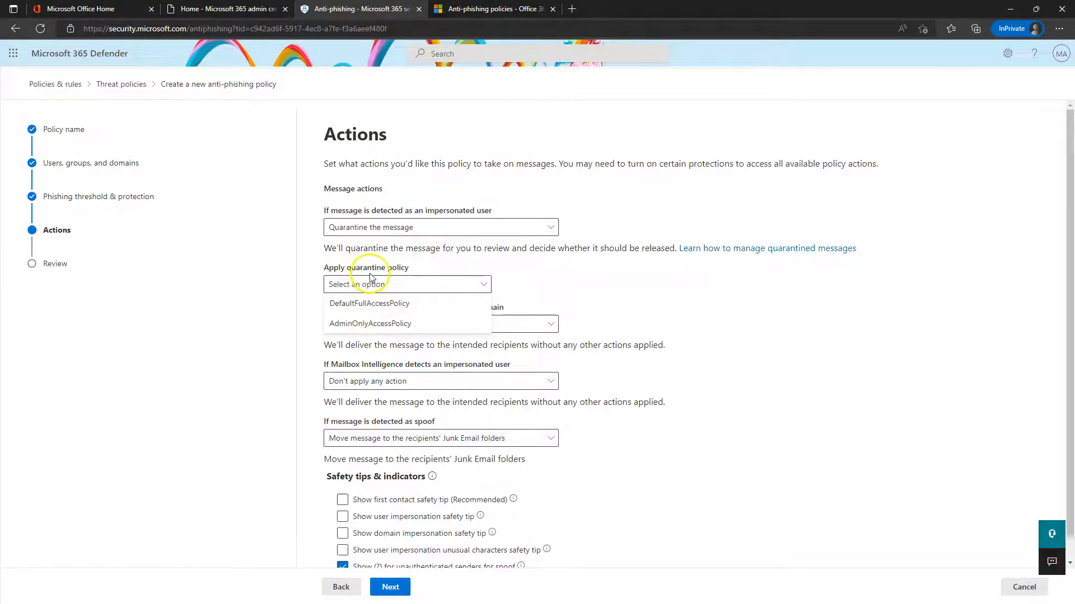
{"action": "left_click", "coordinate": [376, 305]}
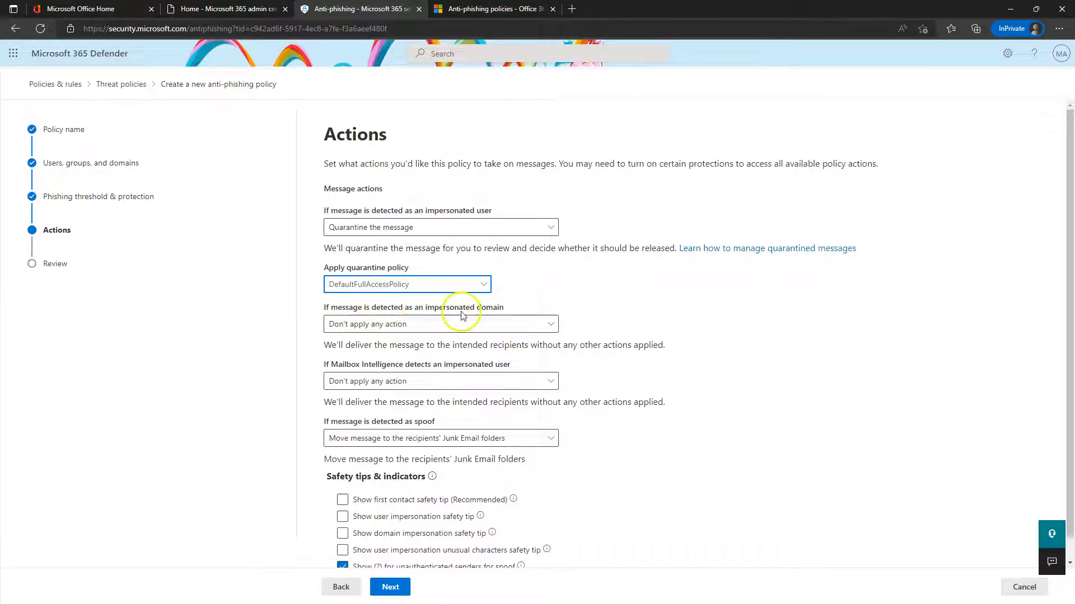
Quarantine impersonated-domain messages under DefaultFullAccessPolicy
{"action": "left_click", "coordinate": [437, 325]}
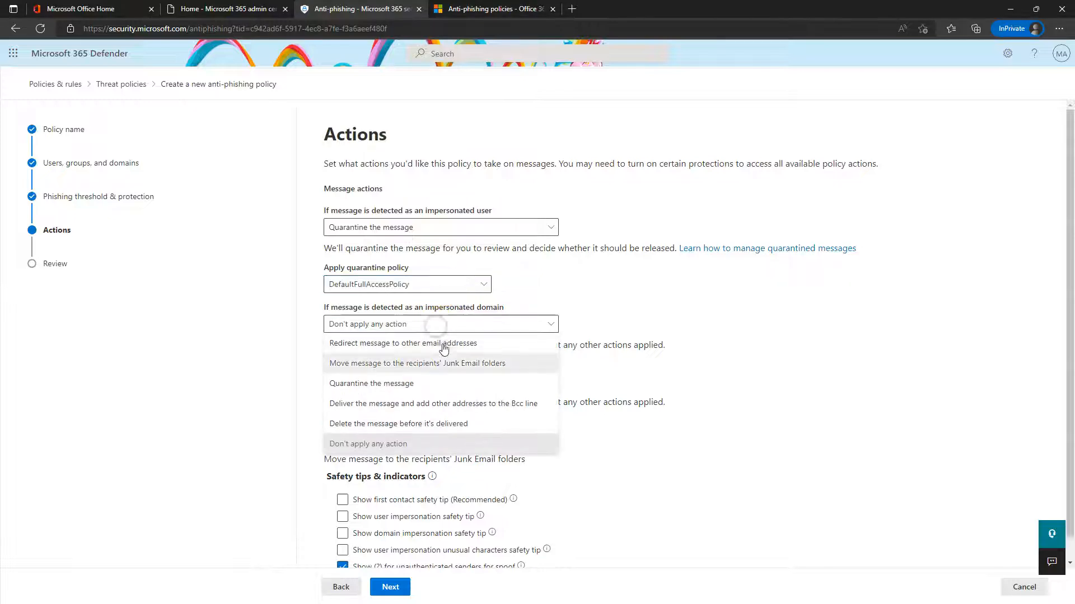
{"action": "left_click", "coordinate": [400, 392]}
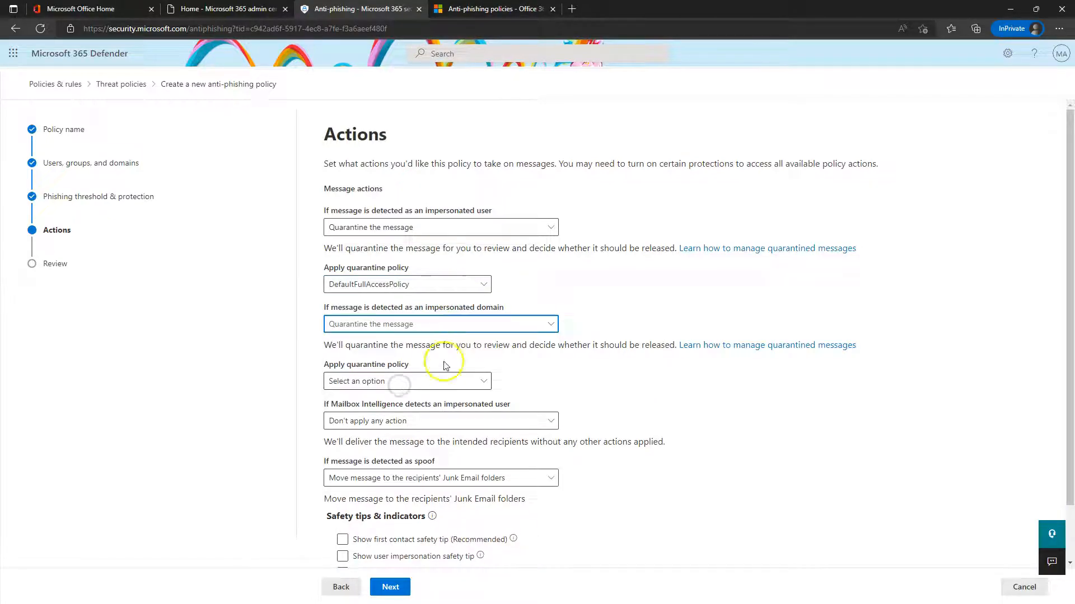
{"action": "left_click", "coordinate": [391, 388]}
{"action": "left_click", "coordinate": [371, 398]}
{"action": "scroll", "coordinate": [487, 396], "scroll_direction": "down", "scroll_amount": 1}
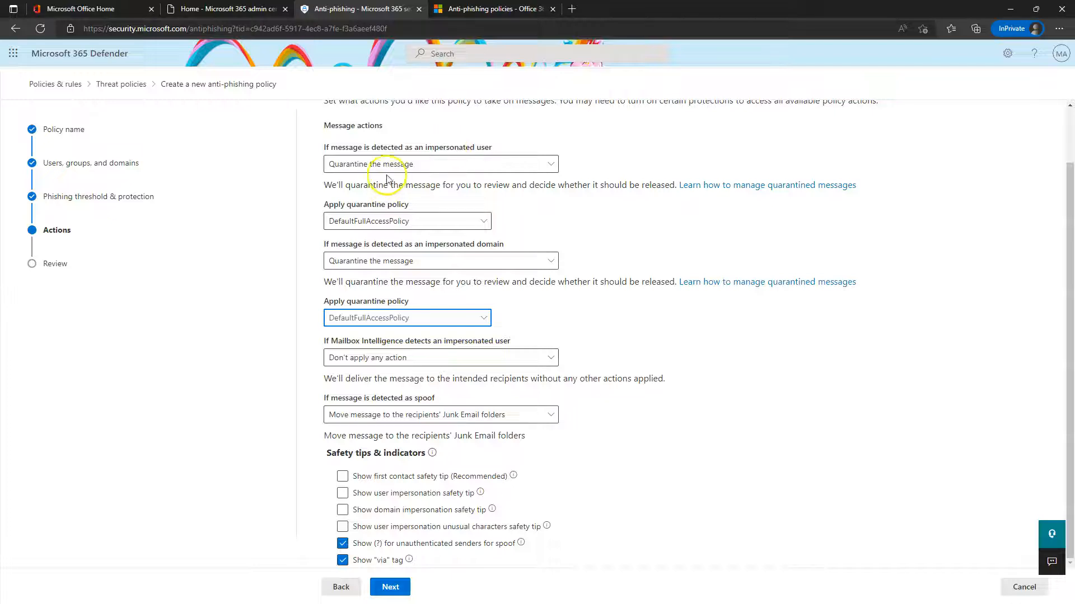
Quarantine Mailbox Intelligence impersonation detections under DefaultFullAccessPolicy
{"action": "left_click", "coordinate": [406, 361]}
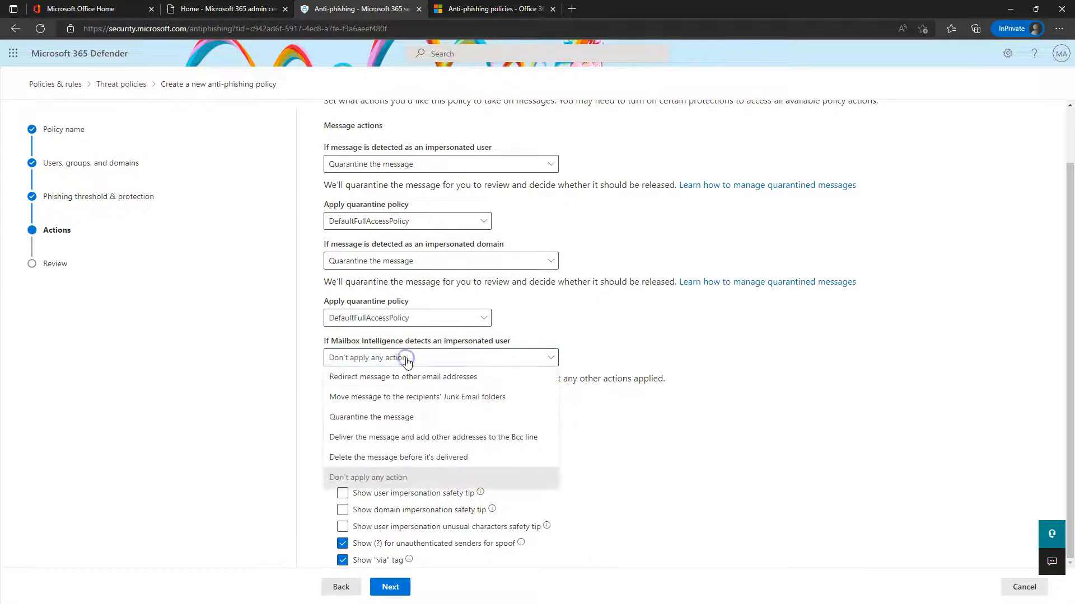
{"action": "left_click", "coordinate": [408, 416]}
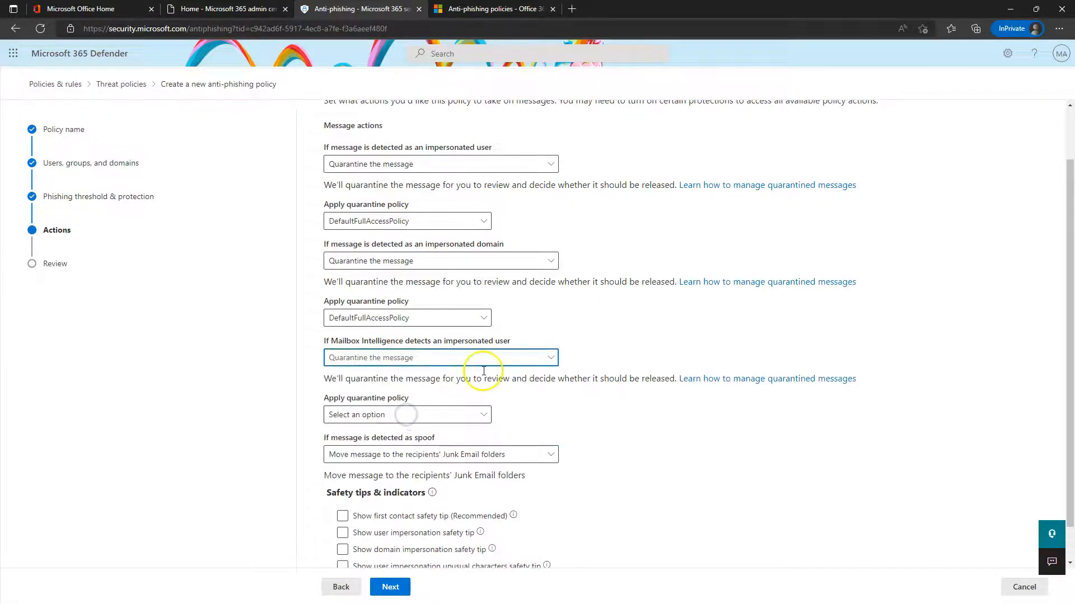
{"action": "left_click", "coordinate": [386, 415]}
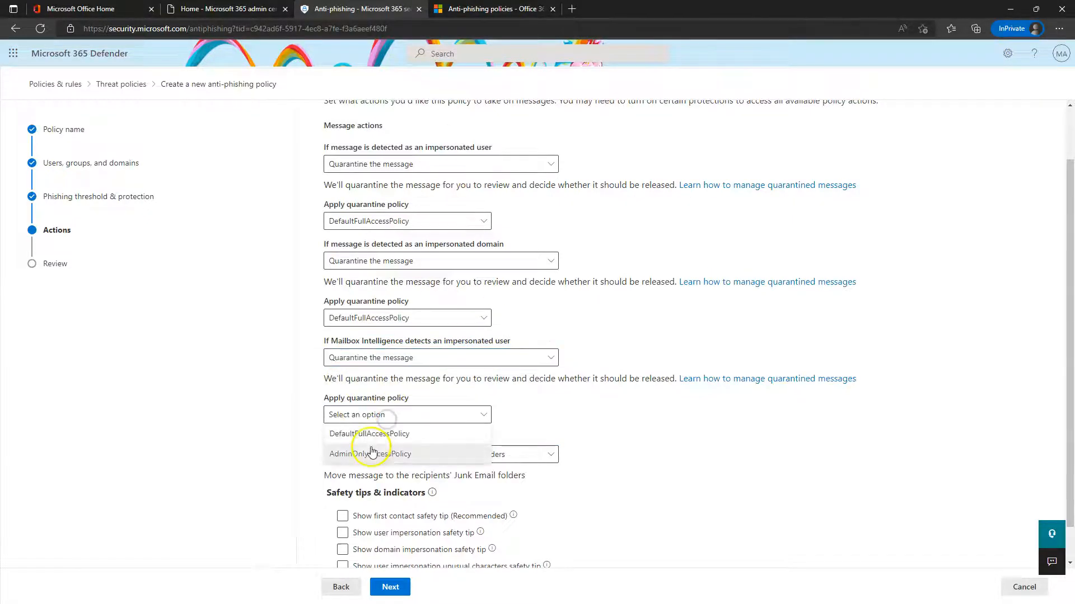
{"action": "left_click", "coordinate": [367, 435]}
{"action": "scroll", "coordinate": [656, 450], "scroll_direction": "down", "scroll_amount": 1}
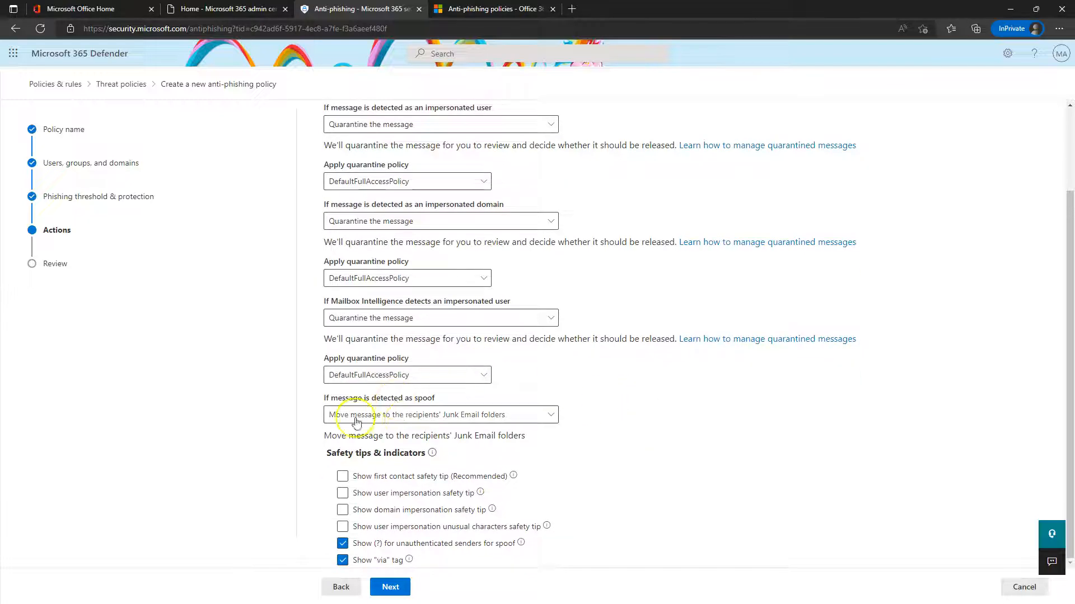
Keep spoofed messages going to recipients' Junk Email folders
{"action": "left_click", "coordinate": [391, 419]}
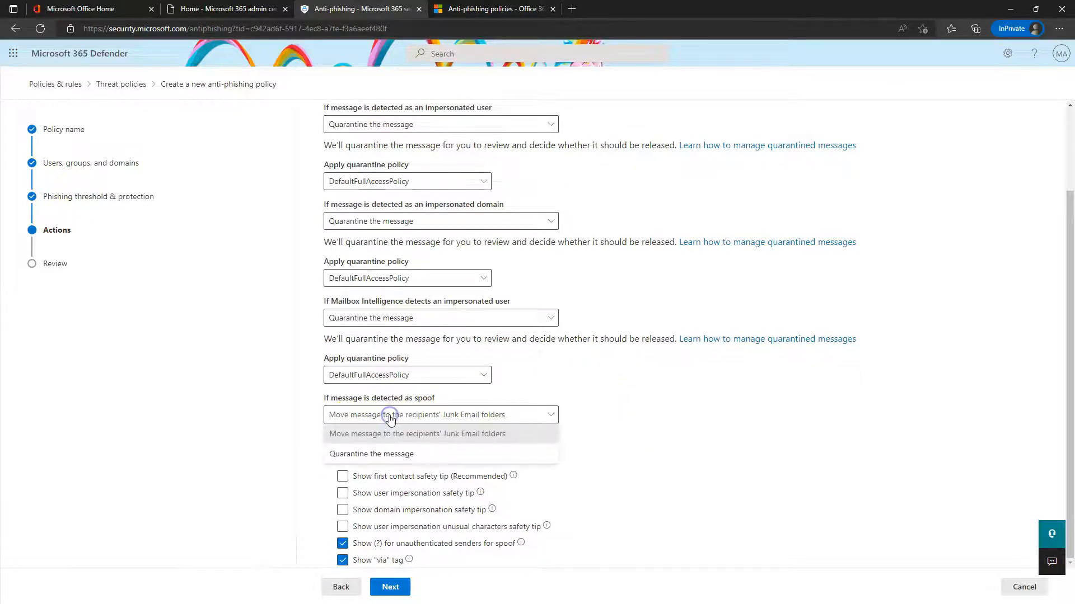
{"action": "left_click", "coordinate": [399, 447]}
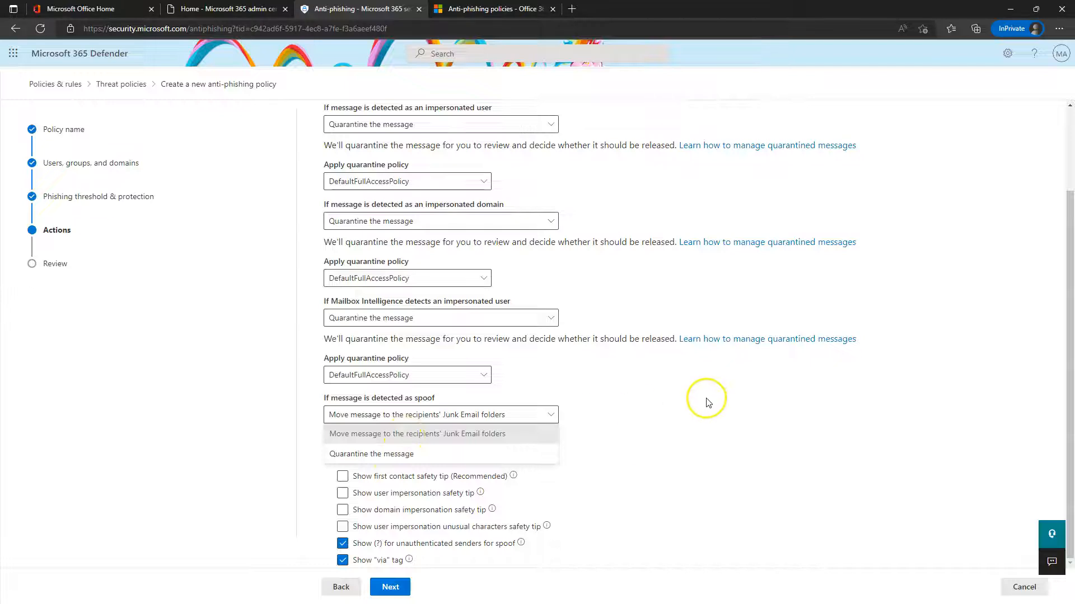
{"action": "left_click", "coordinate": [372, 437]}
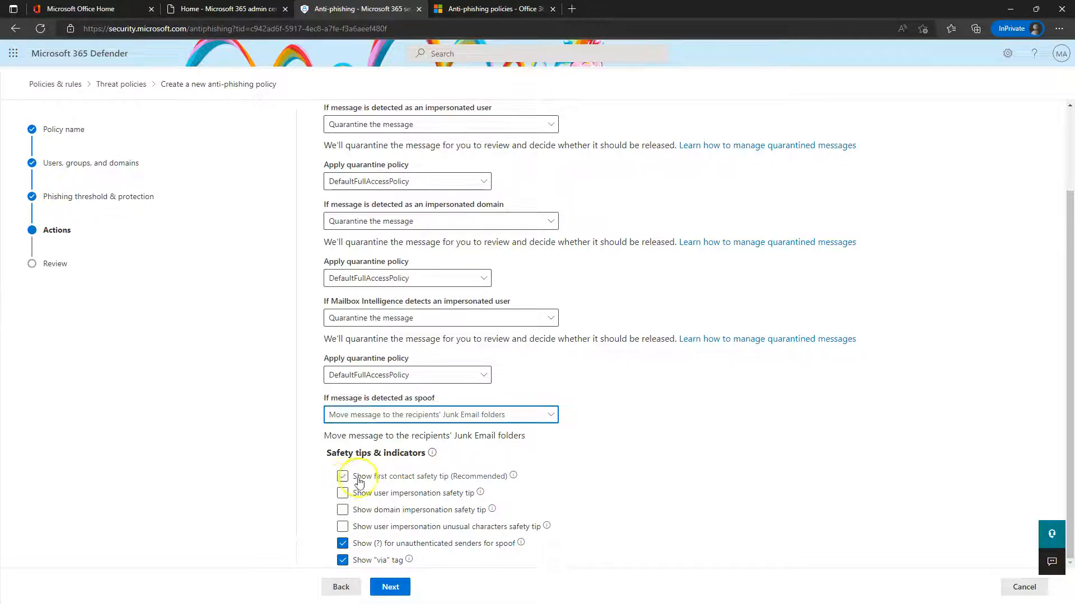
Turn on the first-contact, user-impersonation and domain-impersonation safety tips
{"action": "left_click", "coordinate": [385, 477]}
{"action": "left_click", "coordinate": [386, 493]}
{"action": "left_click", "coordinate": [382, 511]}
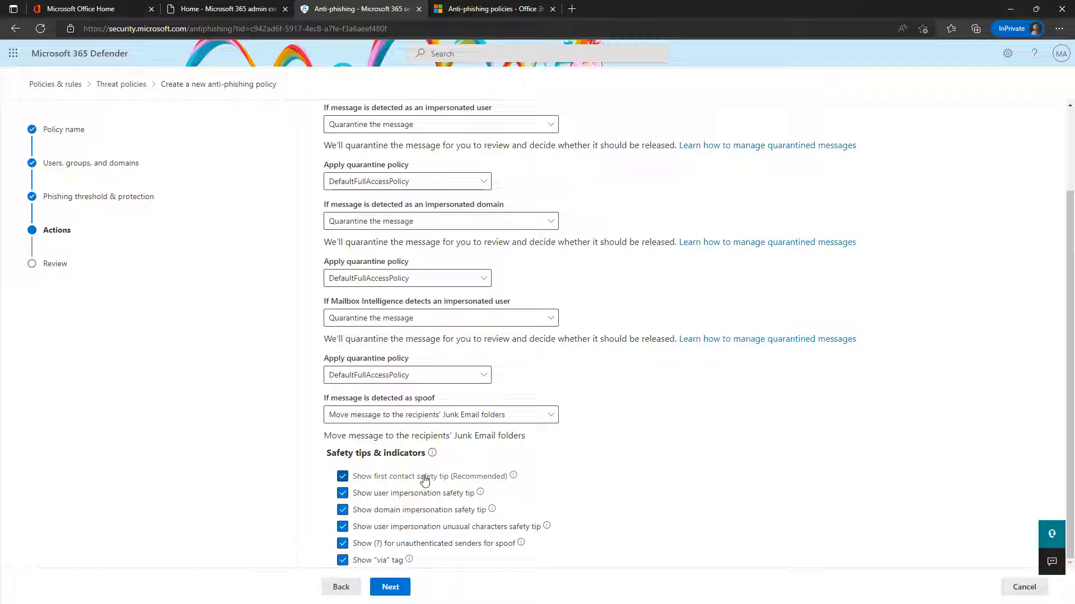
Read the info explanations for the safety tips, including the unusual-characters tip
{"action": "mouse_move", "coordinate": [513, 478]}
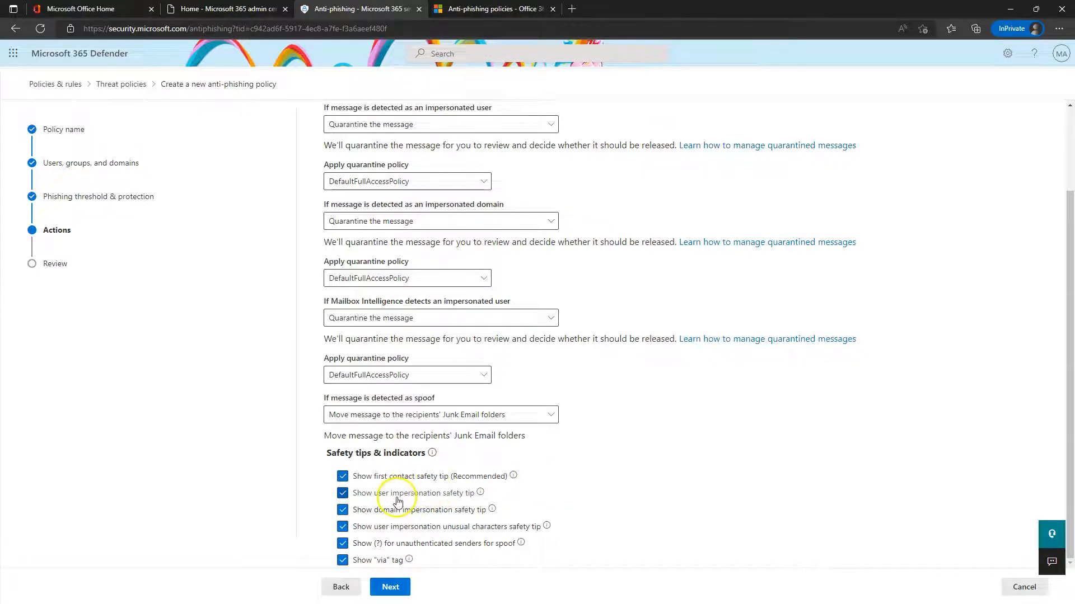
{"action": "mouse_move", "coordinate": [479, 495]}
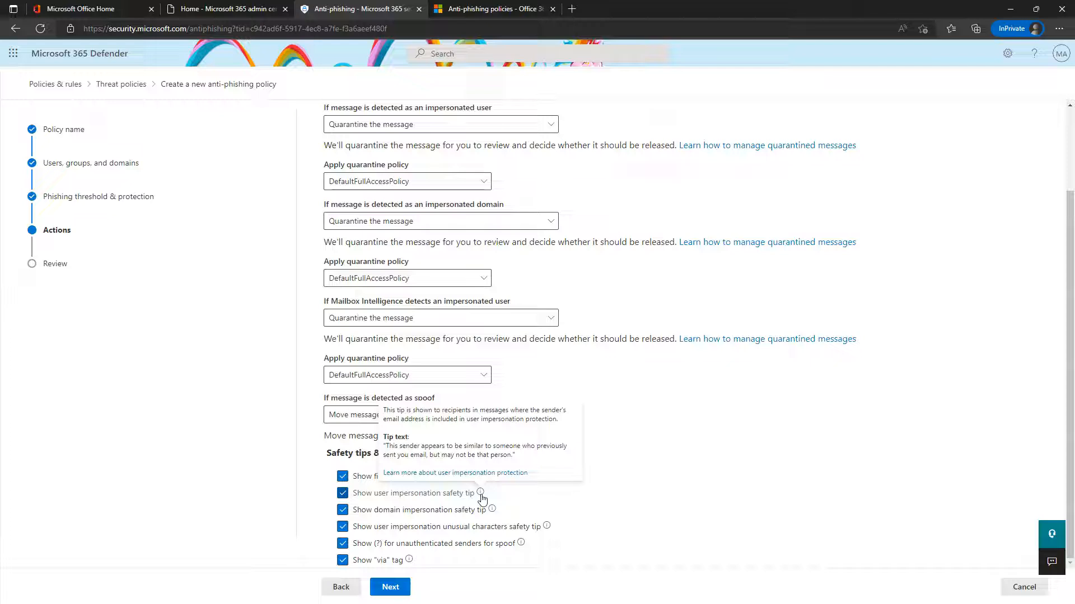
{"action": "left_click", "coordinate": [492, 511]}
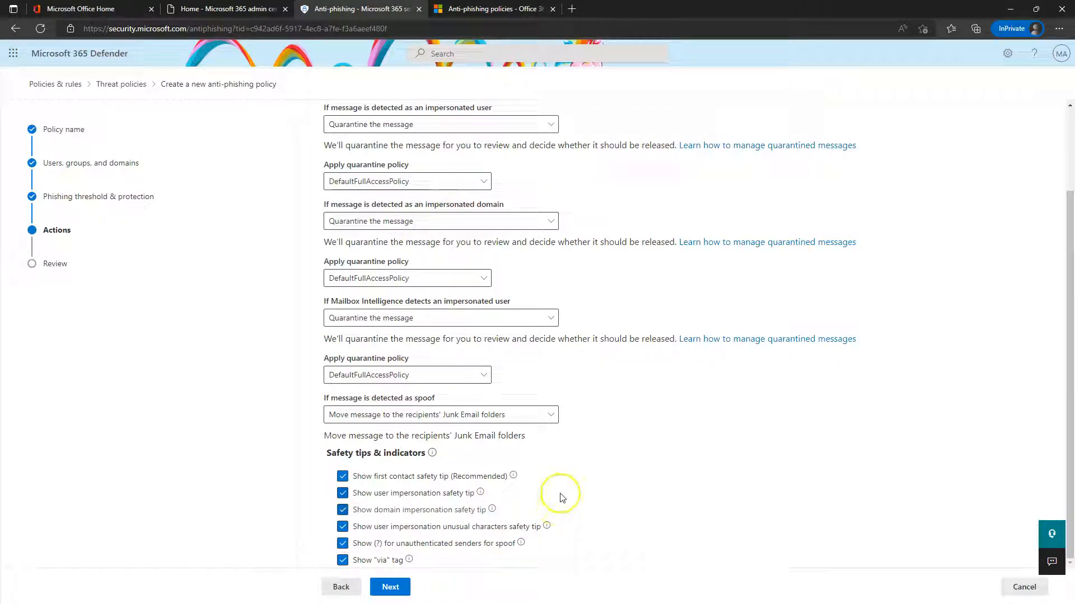
{"action": "mouse_move", "coordinate": [548, 529]}
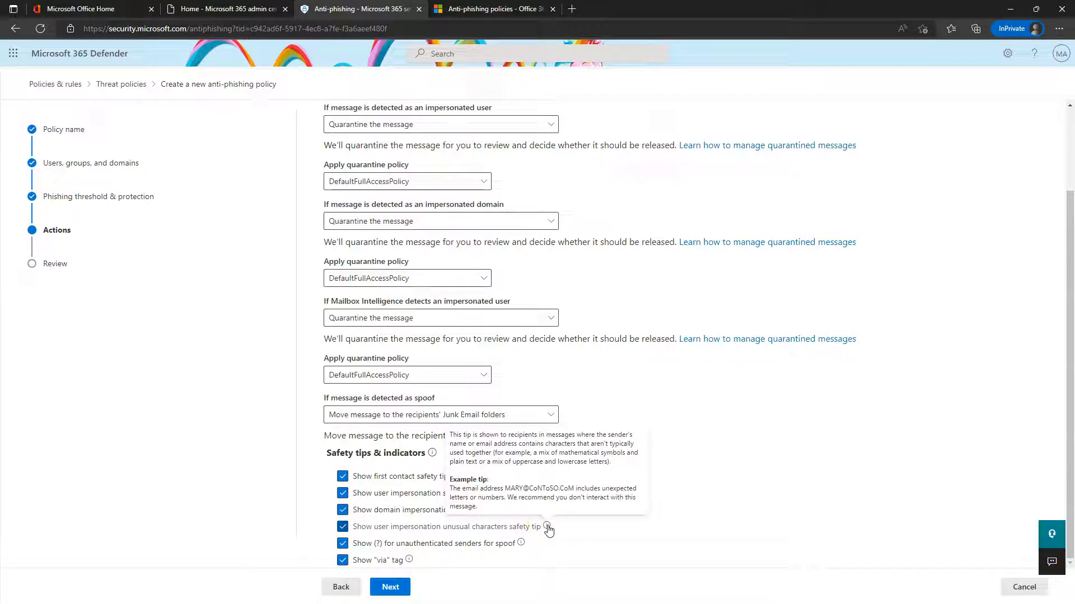
{"action": "left_click", "coordinate": [548, 529]}
{"action": "left_click", "coordinate": [548, 529]}
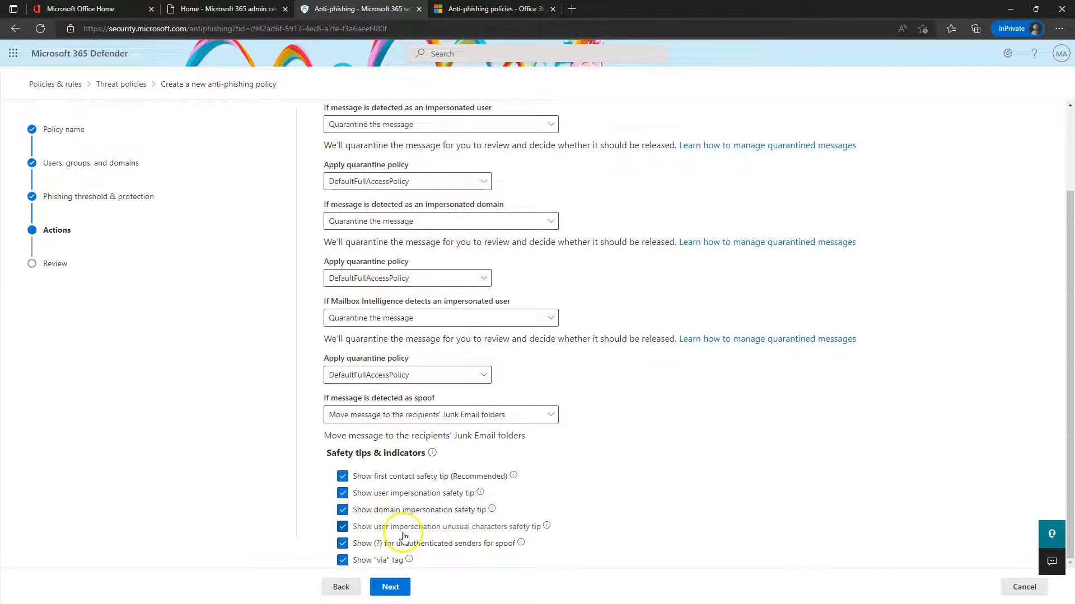
{"action": "mouse_move", "coordinate": [411, 560]}
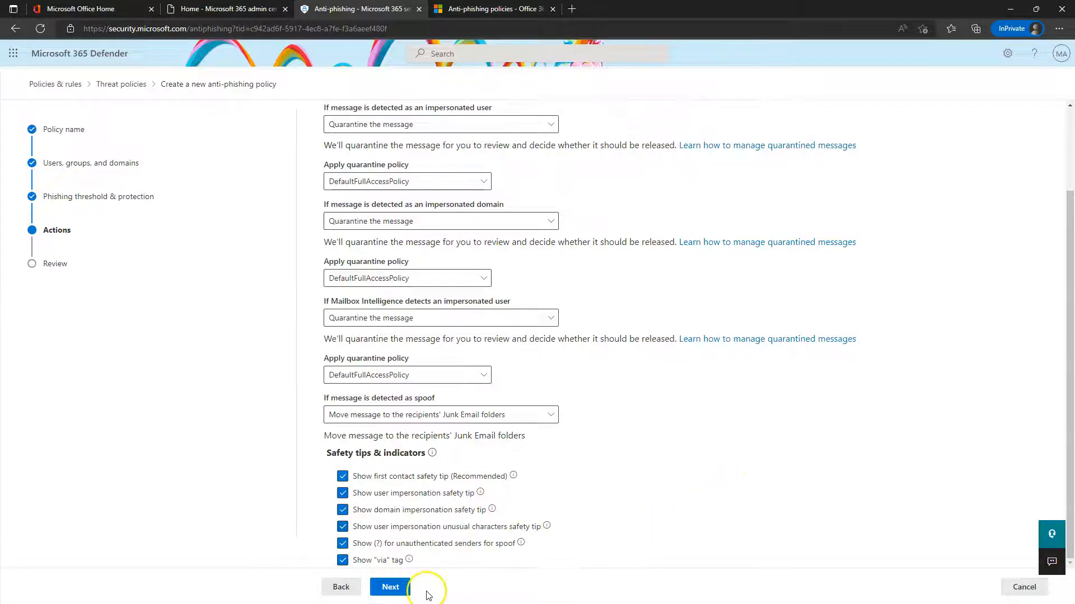
Submit PSP Policy from Review and dismiss the error requiring Enable-OrganizationCustomization
{"action": "left_click", "coordinate": [390, 587]}
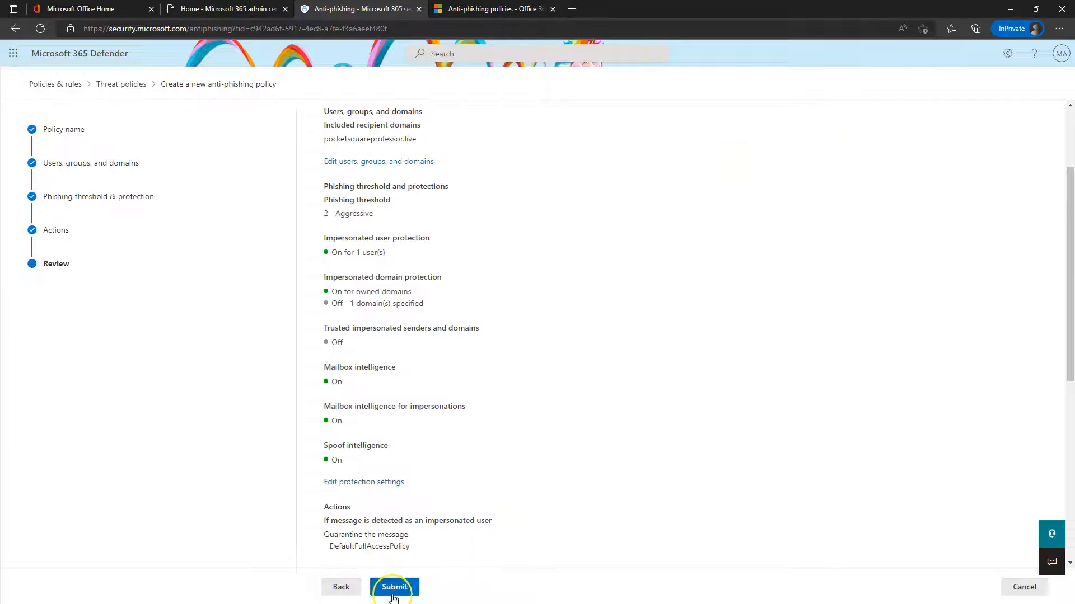
{"action": "left_click", "coordinate": [393, 593]}
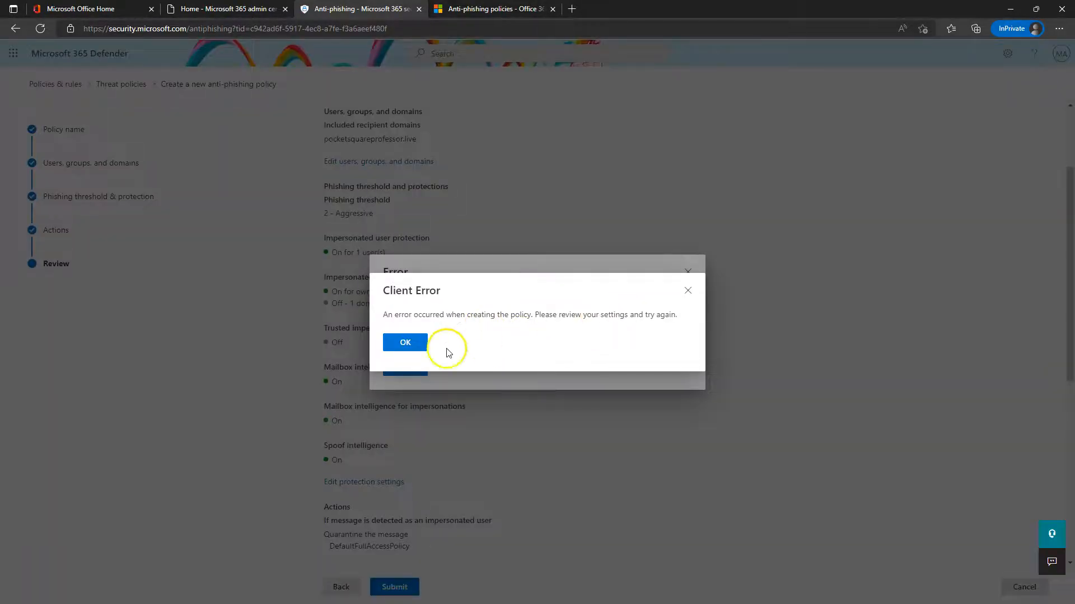
{"action": "left_click", "coordinate": [411, 345]}
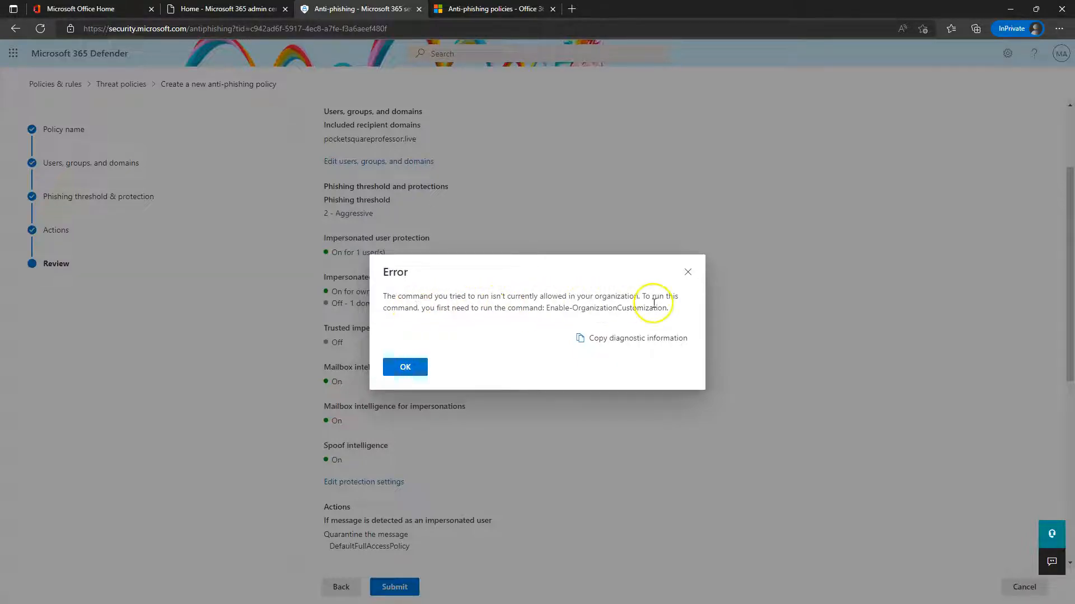
{"action": "left_click_drag", "start_coordinate": [436, 310], "coordinate": [584, 317]}
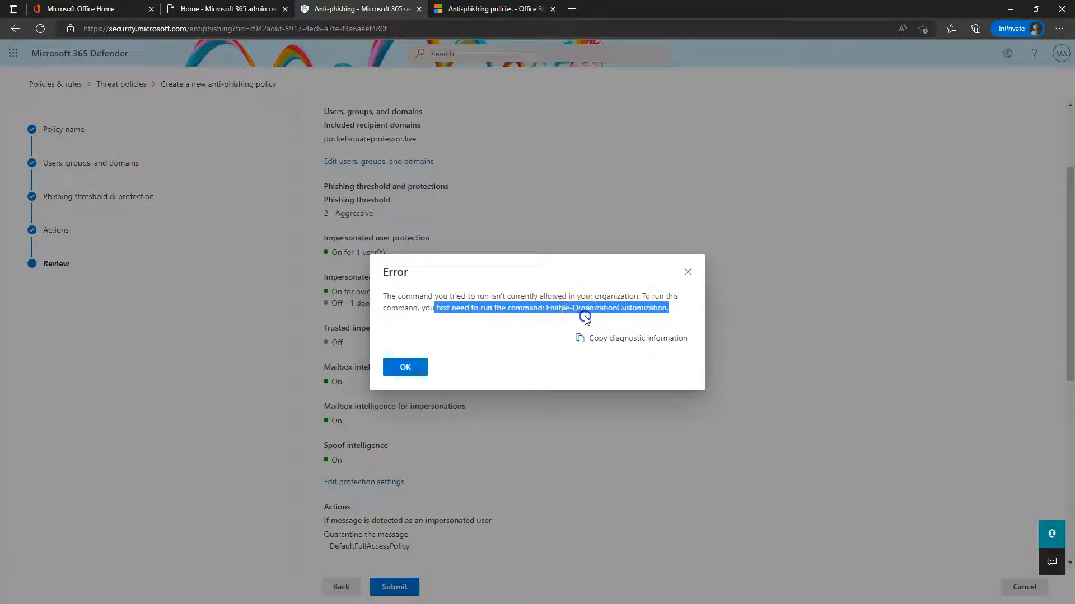
{"action": "left_click", "coordinate": [424, 365]}
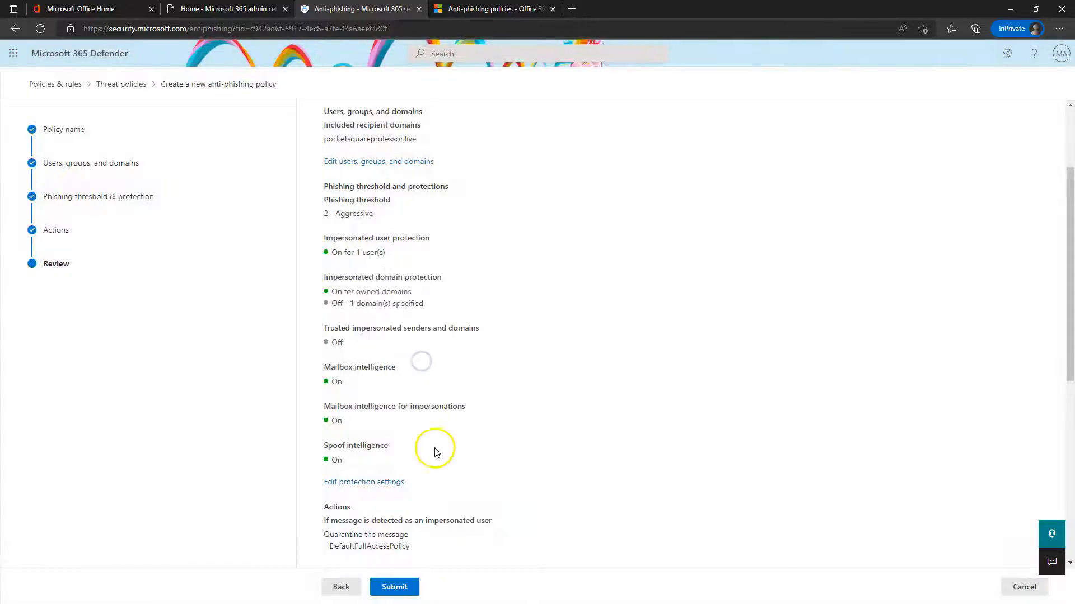
Retry the submission, dismiss the same error, and scroll through the review summary
{"action": "left_click", "coordinate": [384, 593]}
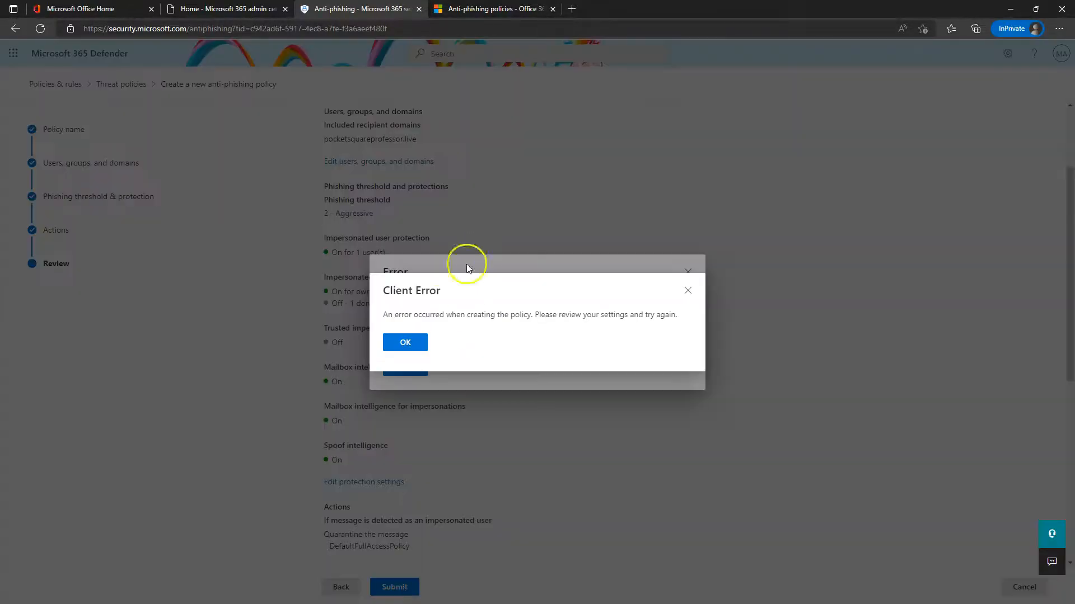
{"action": "left_click", "coordinate": [407, 341]}
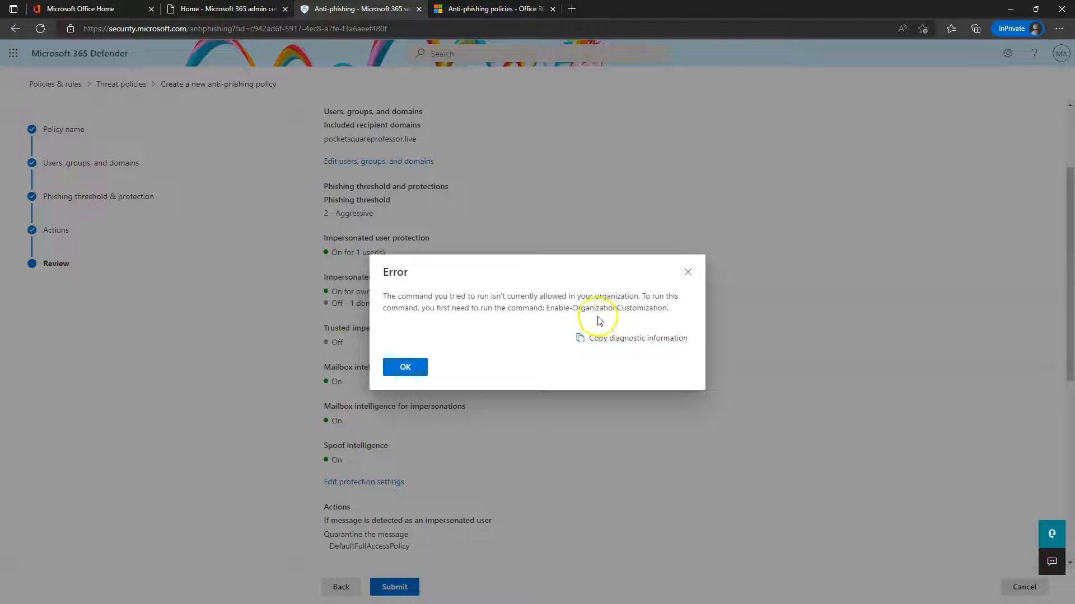
{"action": "left_click", "coordinate": [405, 368]}
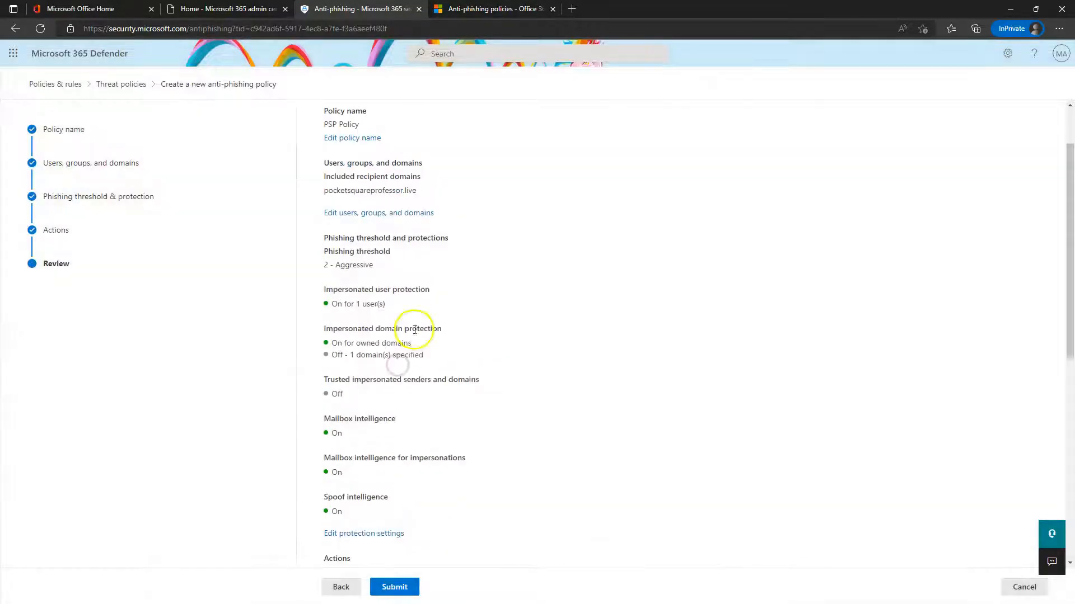
{"action": "scroll", "coordinate": [419, 359], "scroll_direction": "down", "scroll_amount": 8}
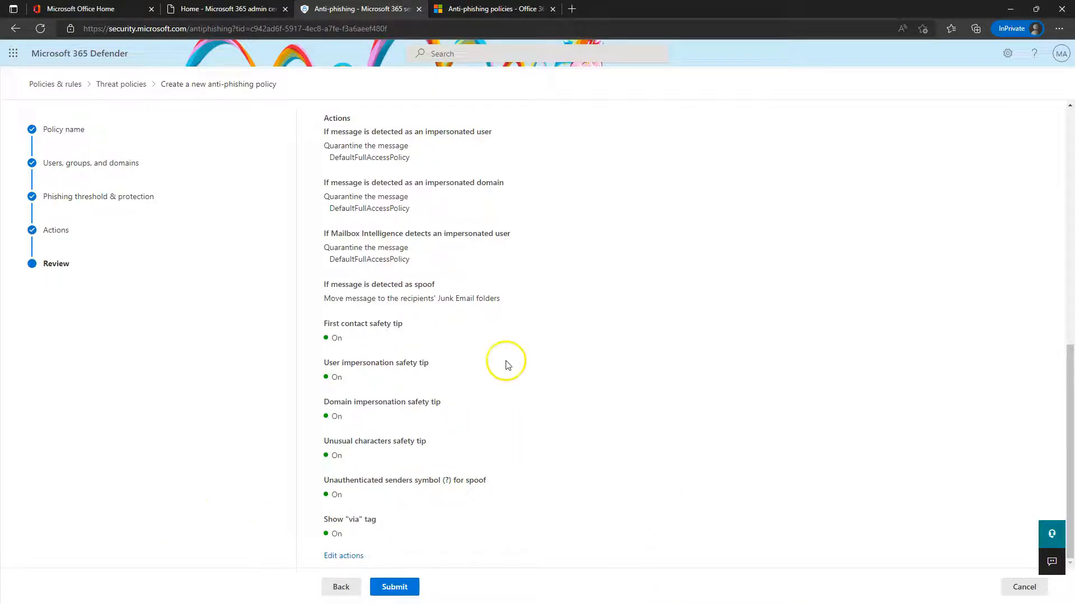
{"action": "scroll", "coordinate": [408, 487], "scroll_direction": "up", "scroll_amount": 7}
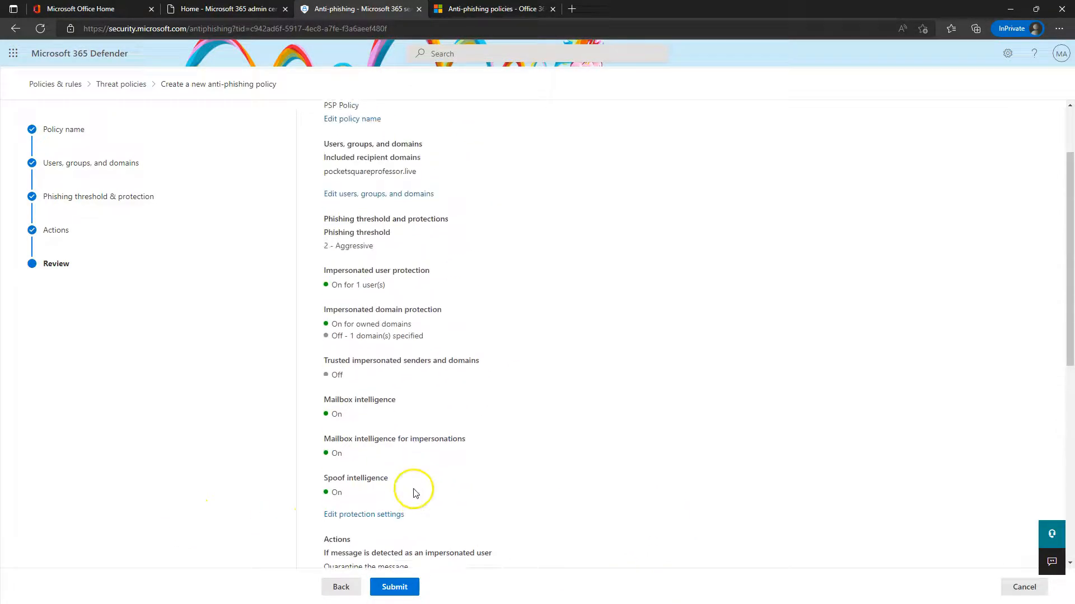
{"action": "scroll", "coordinate": [414, 493], "scroll_direction": "up", "scroll_amount": 2}
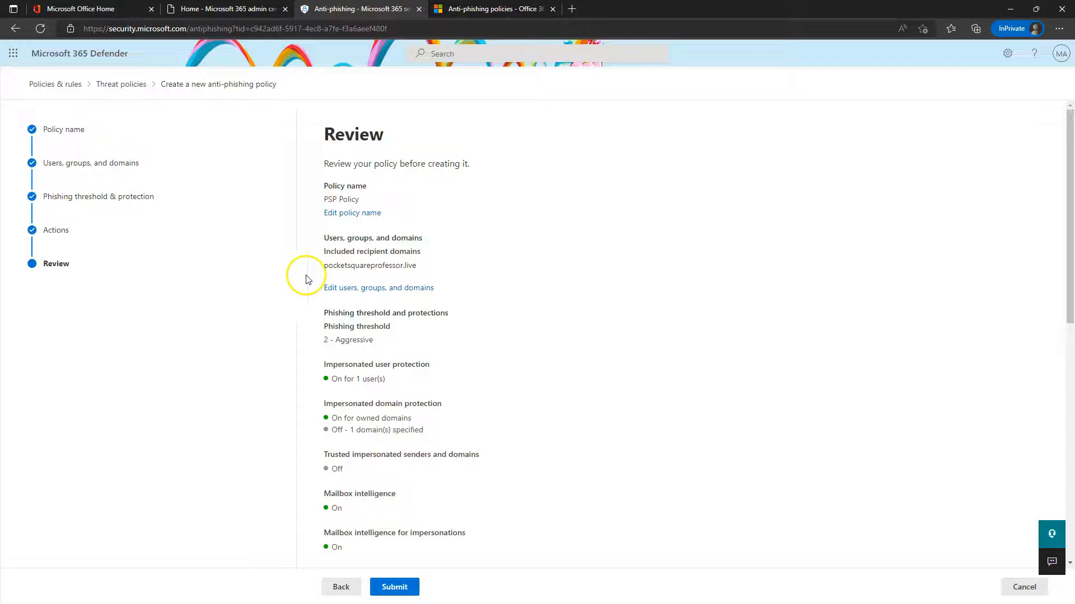
{"action": "scroll", "coordinate": [470, 475], "scroll_direction": "down", "scroll_amount": 10}
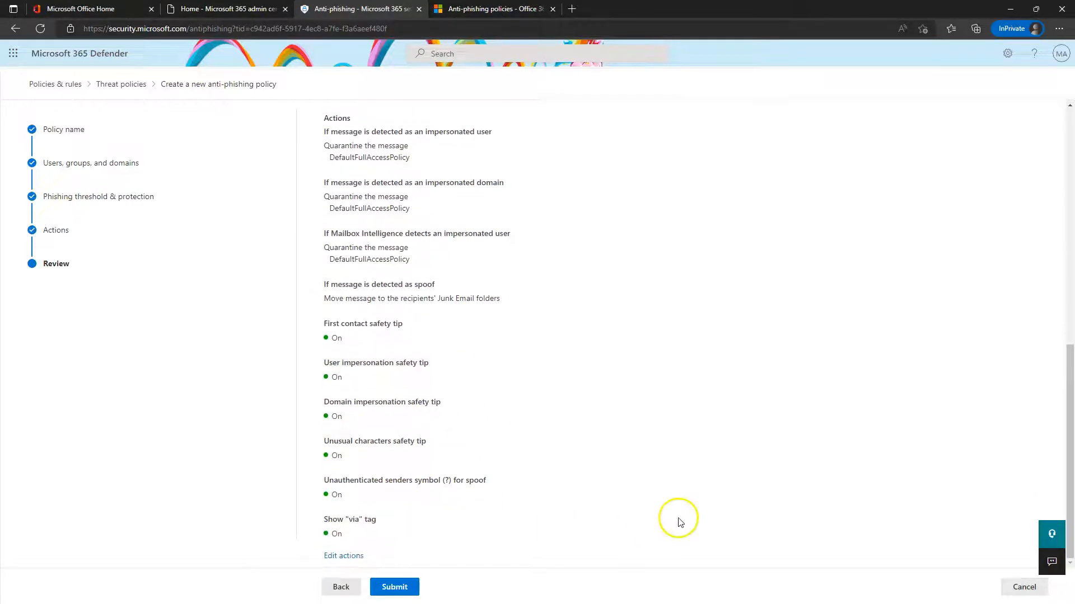
Cancel the new anti-phishing policy and open the Anti-spam inbound policy (Default) details
{"action": "left_click", "coordinate": [1022, 589]}
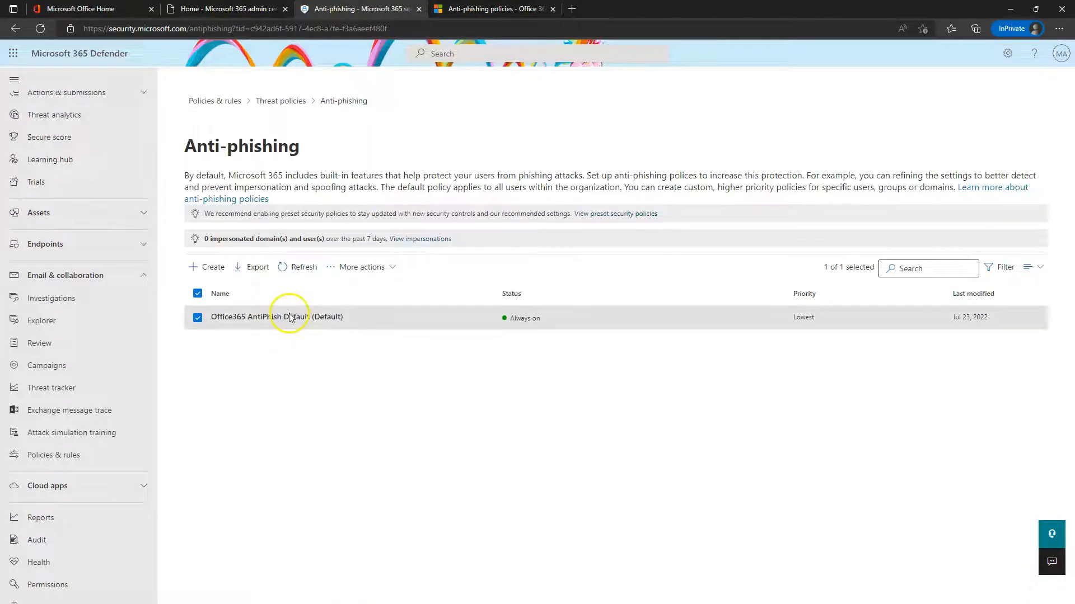
{"action": "left_click", "coordinate": [280, 101]}
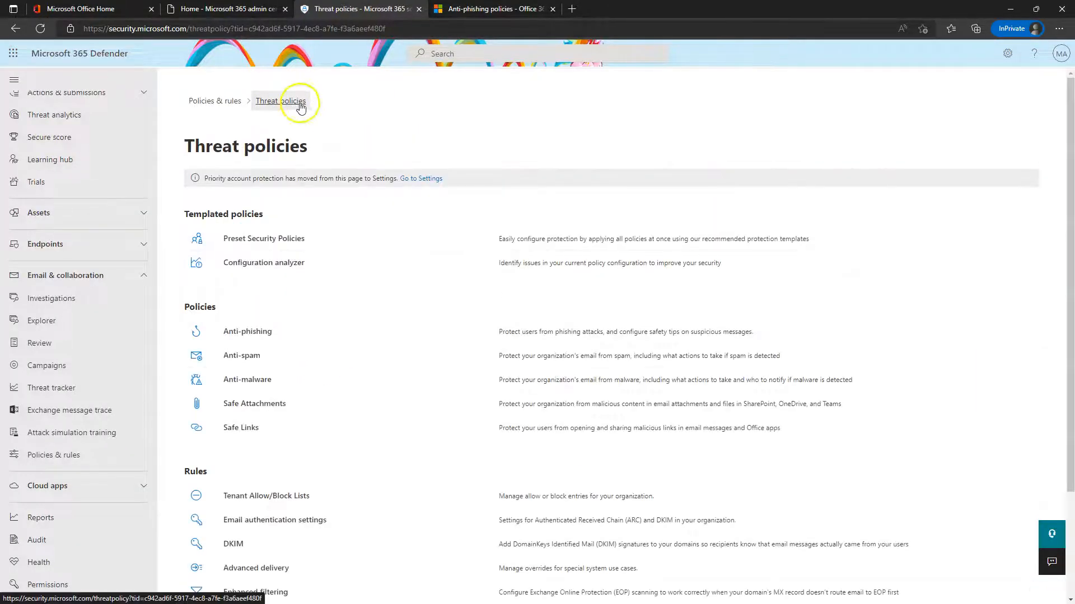
{"action": "left_click", "coordinate": [242, 361]}
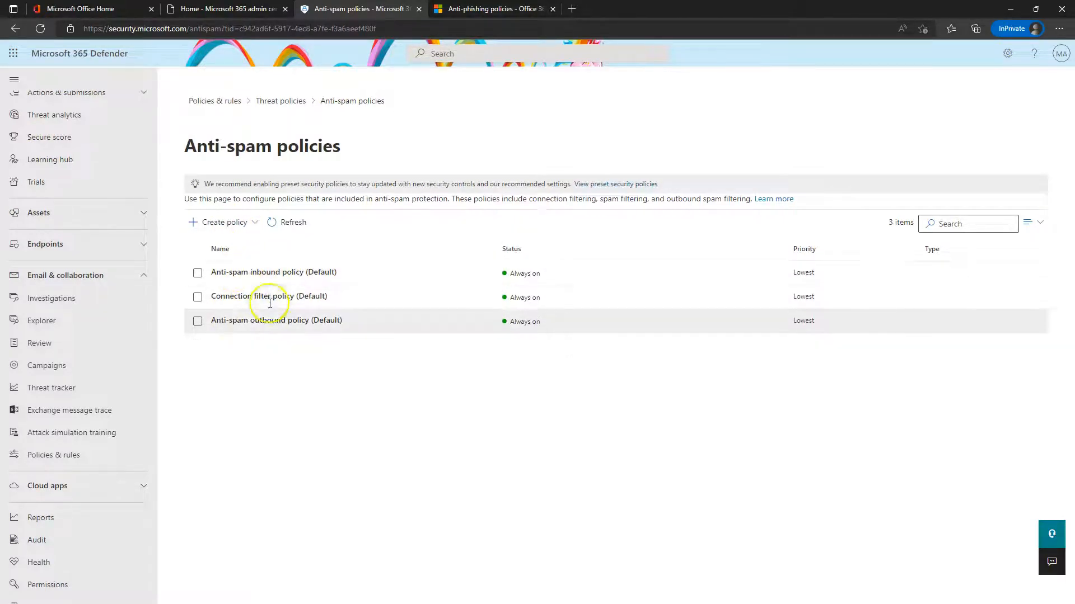
{"action": "left_click", "coordinate": [273, 273]}
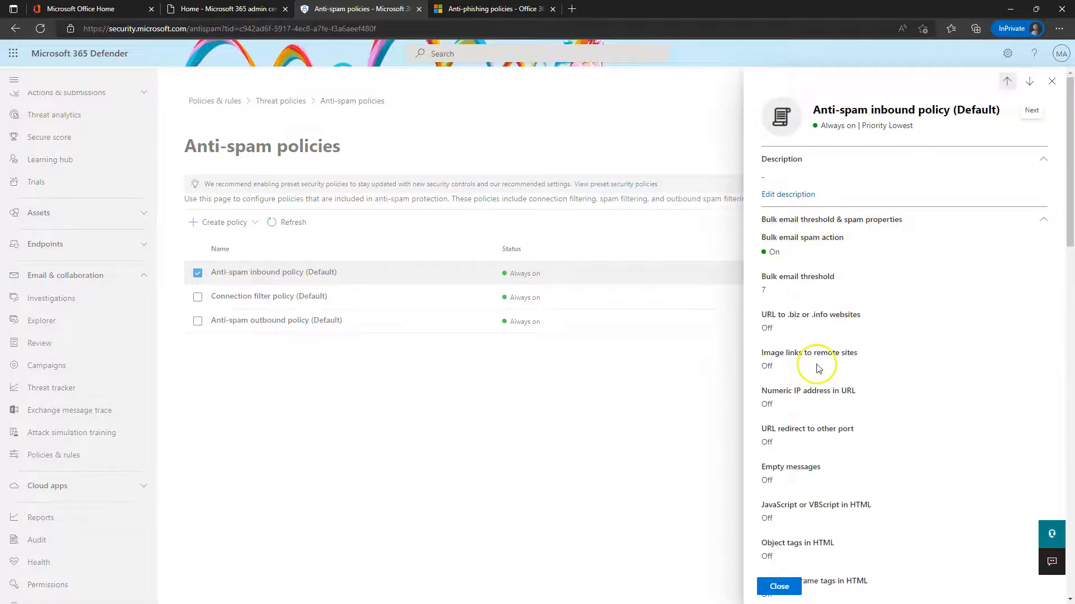
Scroll the default inbound policy's flyout and open 'Edit spam threshold and properties'
{"action": "scroll", "coordinate": [809, 551], "scroll_direction": "down", "scroll_amount": 15}
{"action": "scroll", "coordinate": [804, 552], "scroll_direction": "up", "scroll_amount": 15}
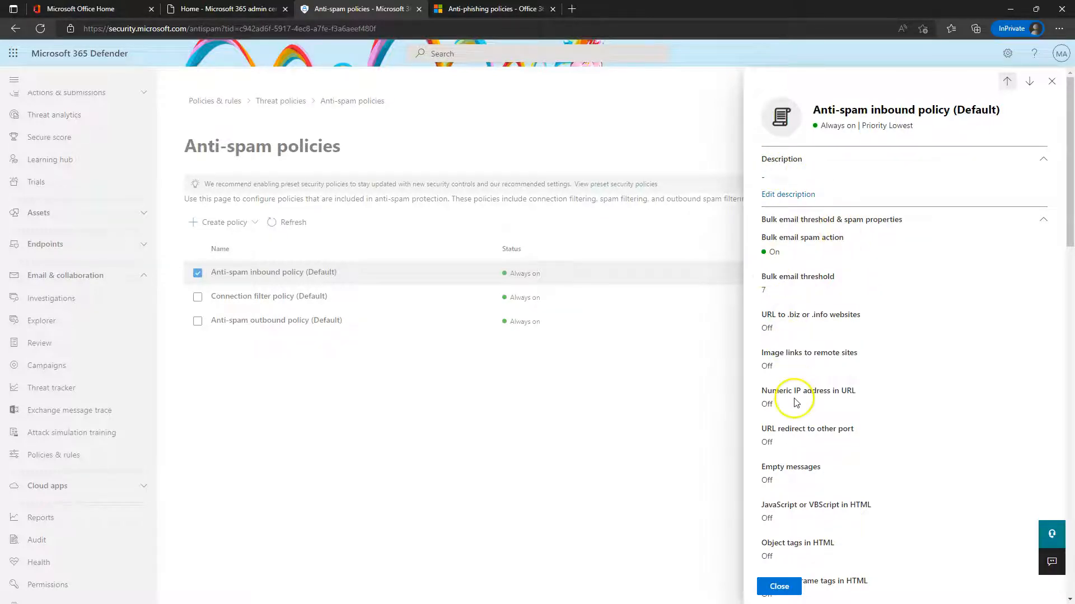
{"action": "scroll", "coordinate": [936, 353], "scroll_direction": "down", "scroll_amount": 4}
{"action": "scroll", "coordinate": [937, 347], "scroll_direction": "down", "scroll_amount": 10}
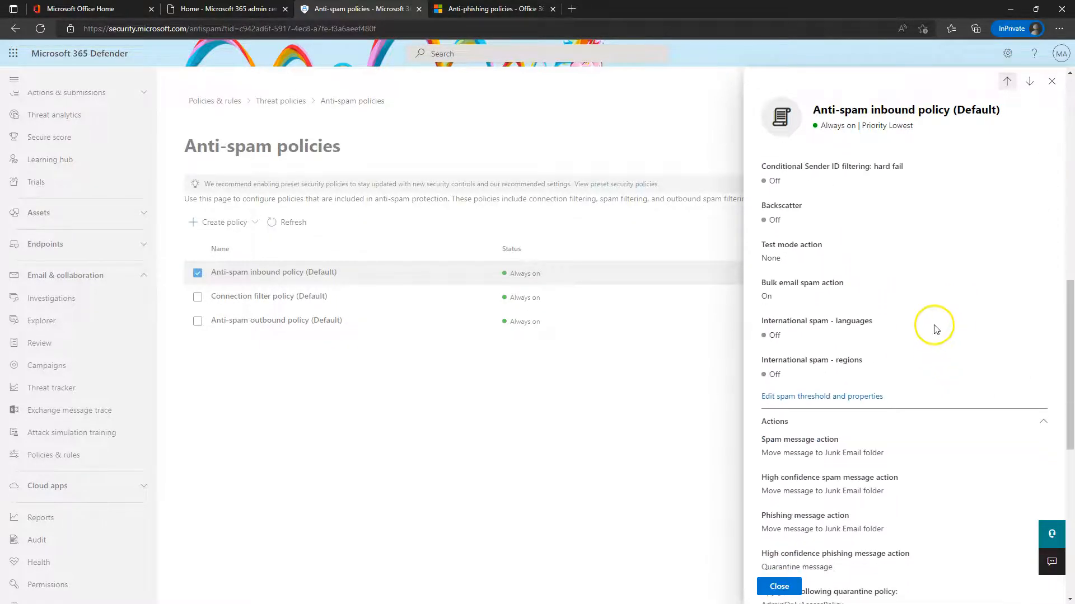
{"action": "scroll", "coordinate": [844, 497], "scroll_direction": "down", "scroll_amount": 5}
{"action": "scroll", "coordinate": [844, 485], "scroll_direction": "up", "scroll_amount": 10}
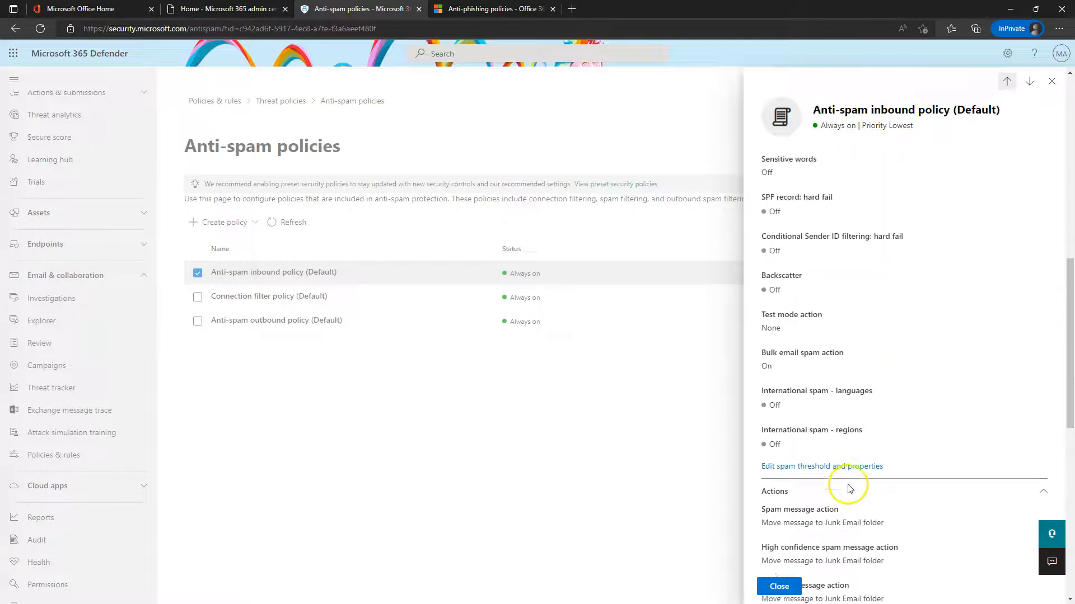
{"action": "left_click", "coordinate": [817, 558]}
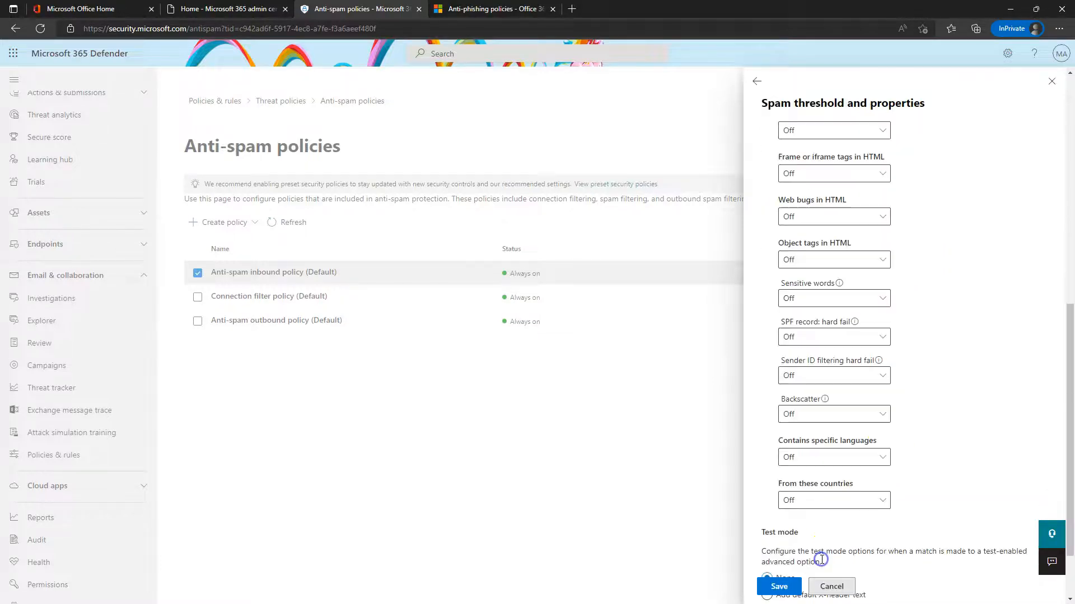
{"action": "scroll", "coordinate": [969, 315], "scroll_direction": "up", "scroll_amount": 10}
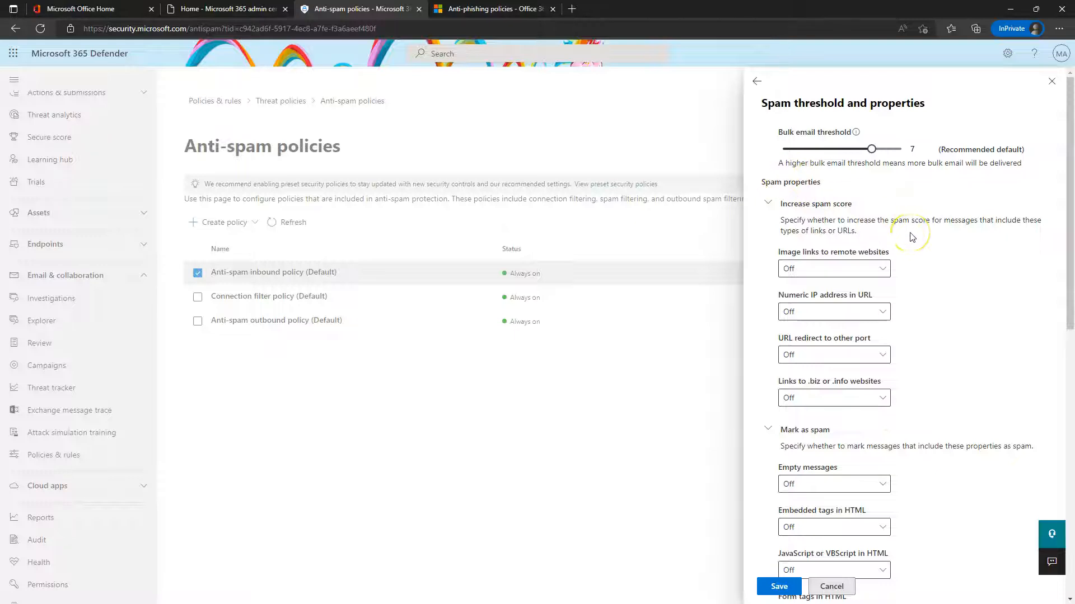
{"action": "mouse_move", "coordinate": [871, 148]}
{"action": "left_mouse_down"}
{"action": "mouse_move", "coordinate": [786, 149]}
{"action": "mouse_move", "coordinate": [902, 151]}
{"action": "mouse_move", "coordinate": [873, 158]}
{"action": "left_mouse_up"}
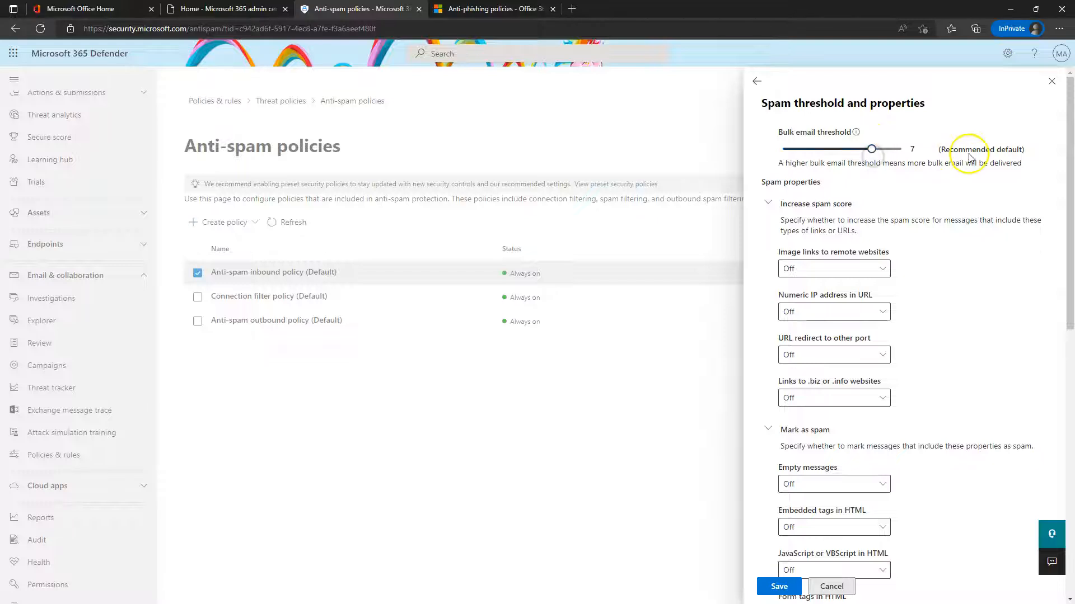
{"action": "mouse_move", "coordinate": [856, 133]}
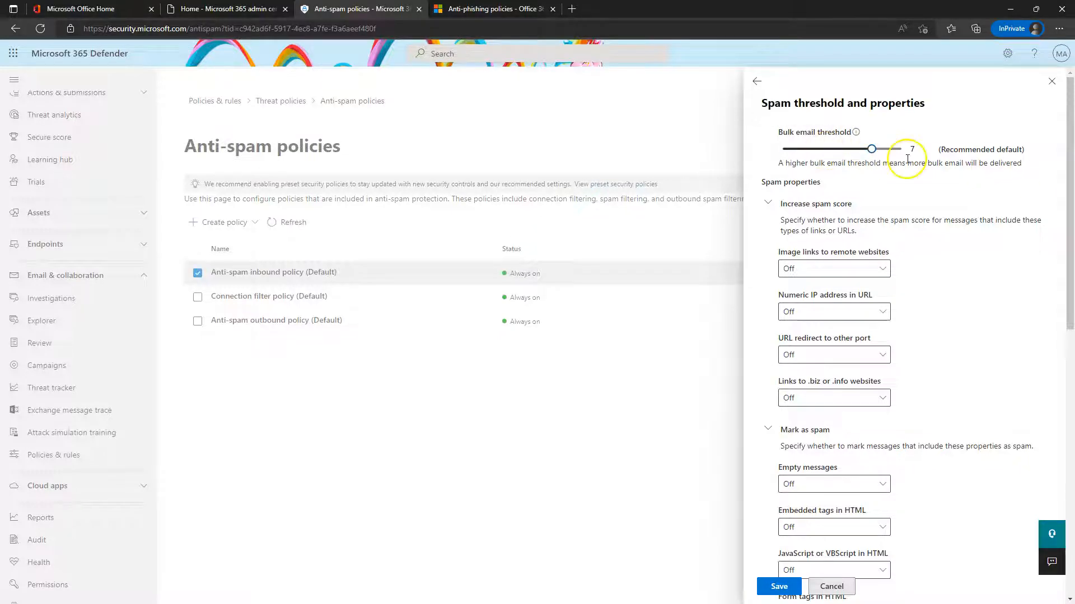
Set the Bulk email threshold slider to 3
{"action": "left_click", "coordinate": [843, 149]}
{"action": "left_click_drag", "start_coordinate": [842, 149], "coordinate": [811, 149]}
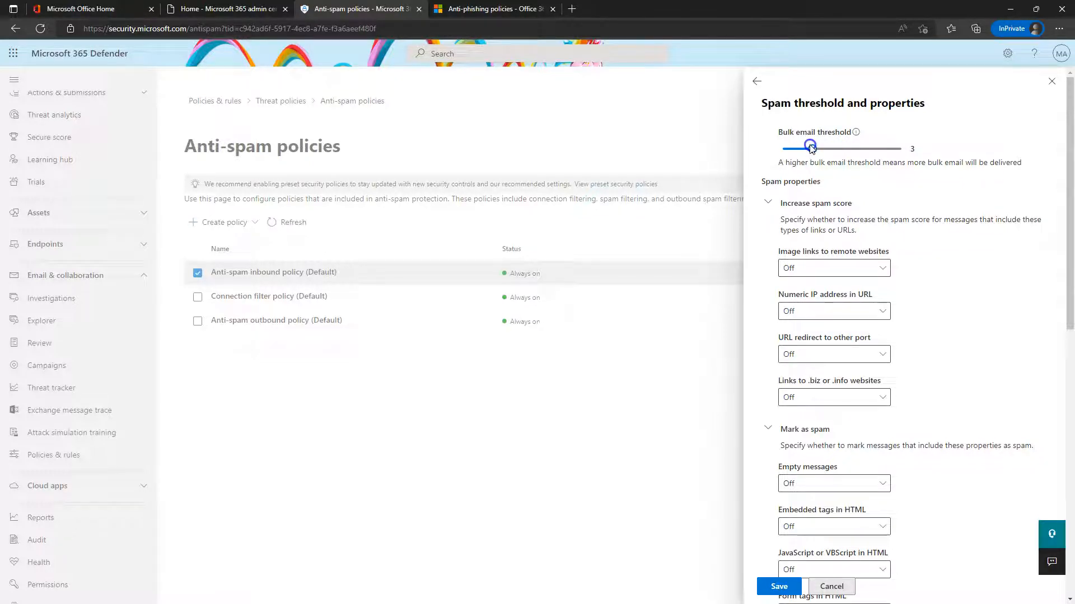
{"action": "left_click", "coordinate": [841, 159]}
{"action": "mouse_move", "coordinate": [812, 150]}
{"action": "left_mouse_down"}
{"action": "mouse_move", "coordinate": [917, 149]}
{"action": "mouse_move", "coordinate": [802, 150]}
{"action": "mouse_move", "coordinate": [823, 151]}
{"action": "left_mouse_up"}
{"action": "left_click", "coordinate": [837, 183]}
Turn On Image links, Numeric IP, URL redirect to other port and .biz/.info links
{"action": "left_click", "coordinate": [837, 269]}
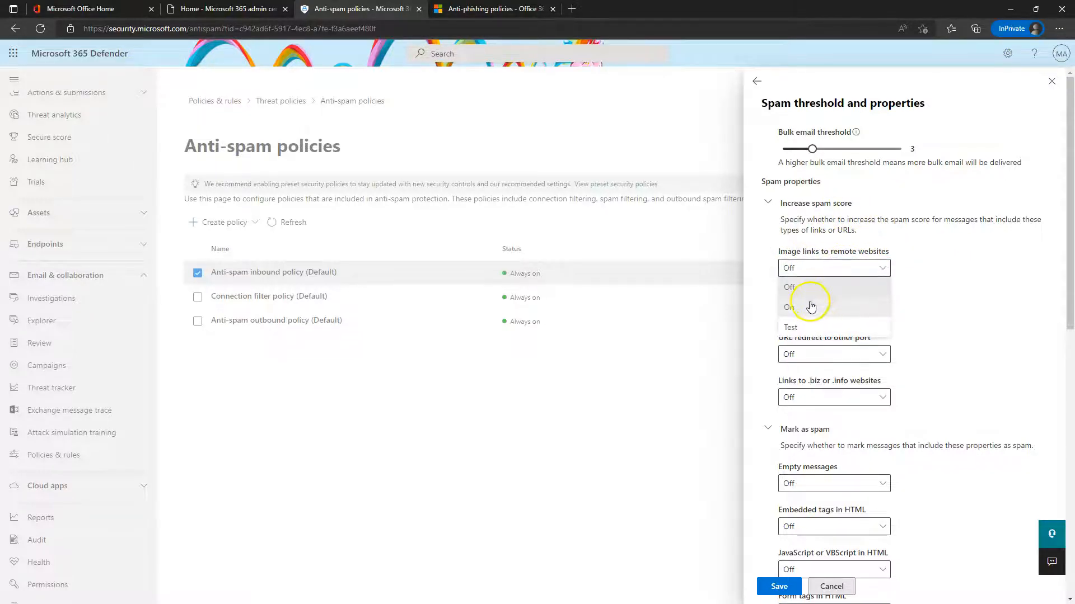
{"action": "left_click", "coordinate": [812, 307]}
{"action": "left_click", "coordinate": [817, 314]}
{"action": "left_click", "coordinate": [813, 350]}
{"action": "left_click", "coordinate": [812, 354]}
{"action": "left_click", "coordinate": [792, 395]}
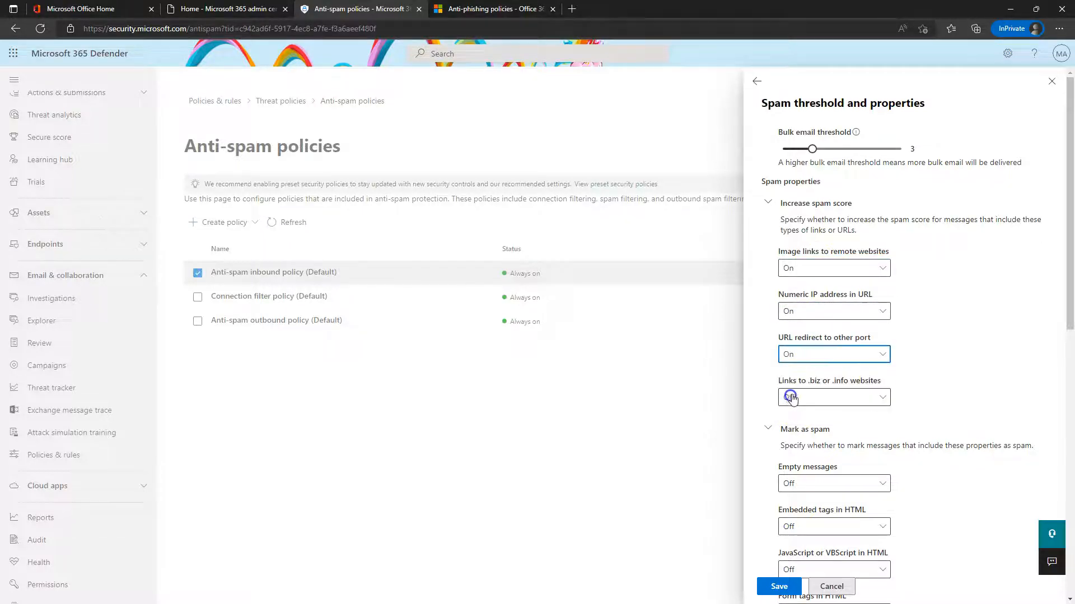
{"action": "left_click", "coordinate": [806, 431]}
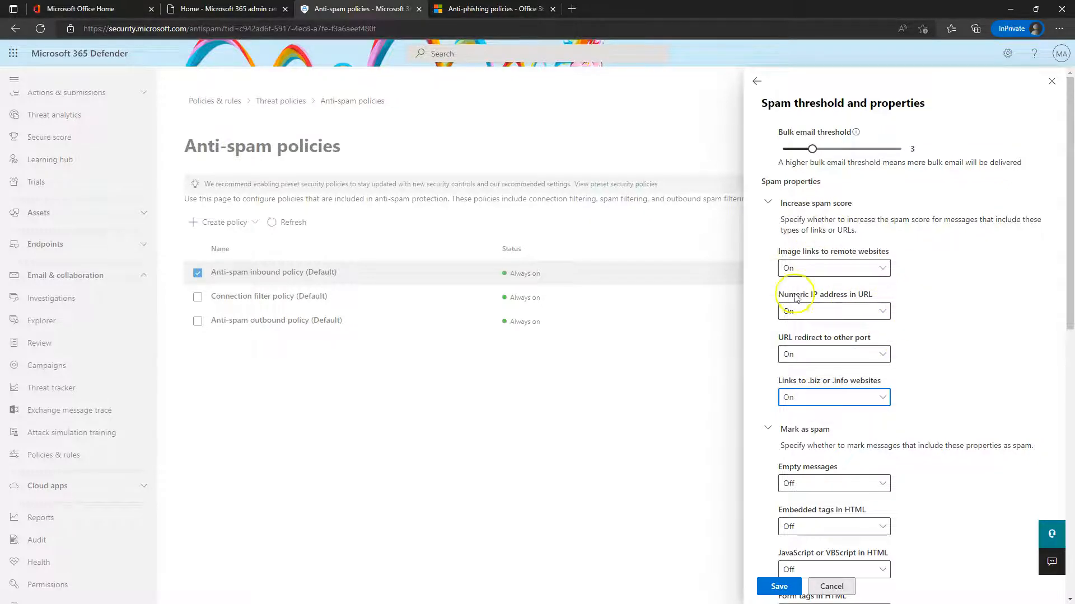
{"action": "scroll", "coordinate": [890, 311], "scroll_direction": "down", "scroll_amount": 3}
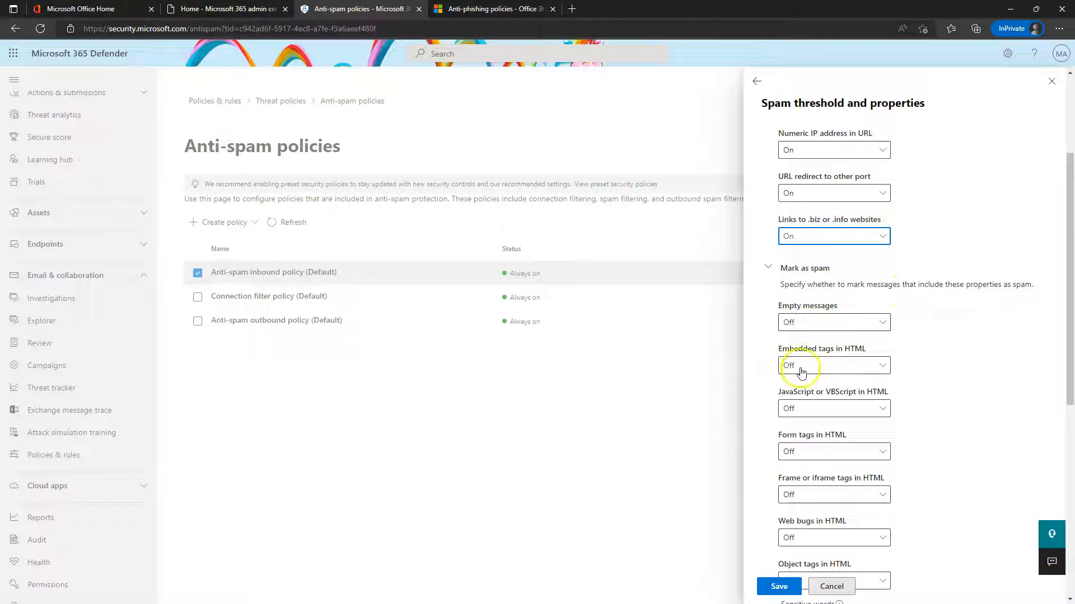
{"action": "scroll", "coordinate": [821, 361], "scroll_direction": "down", "scroll_amount": 2}
{"action": "scroll", "coordinate": [821, 355], "scroll_direction": "down", "scroll_amount": 6}
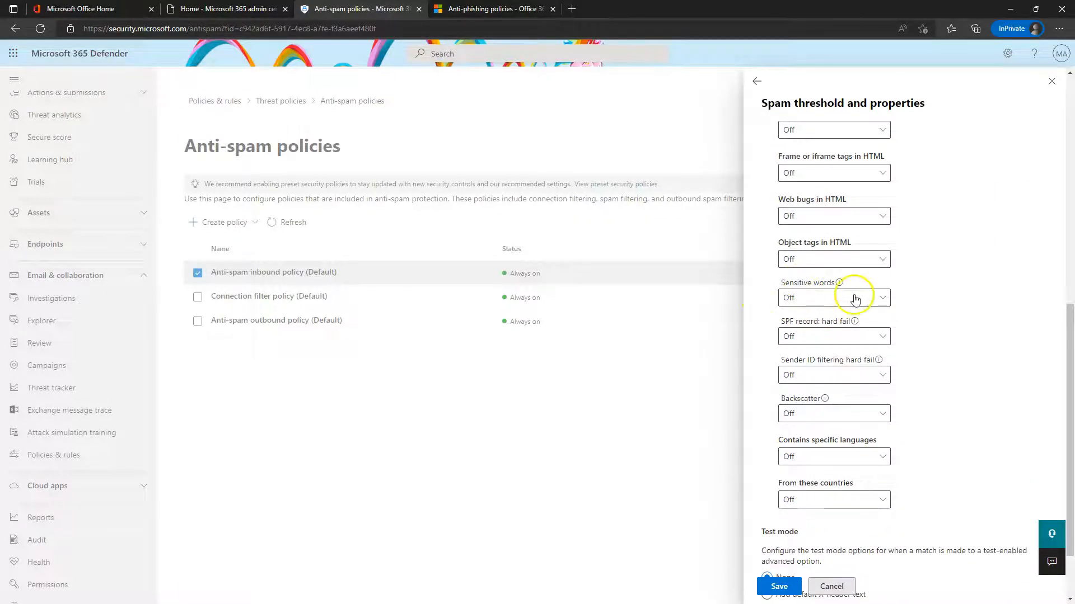
{"action": "mouse_move", "coordinate": [855, 322]}
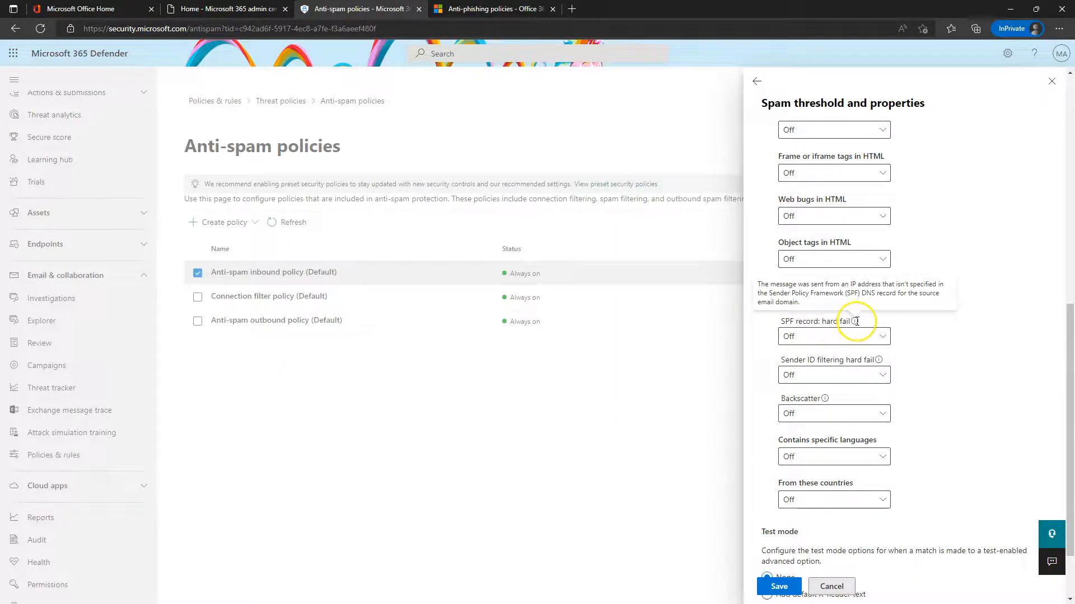
{"action": "left_click", "coordinate": [815, 340]}
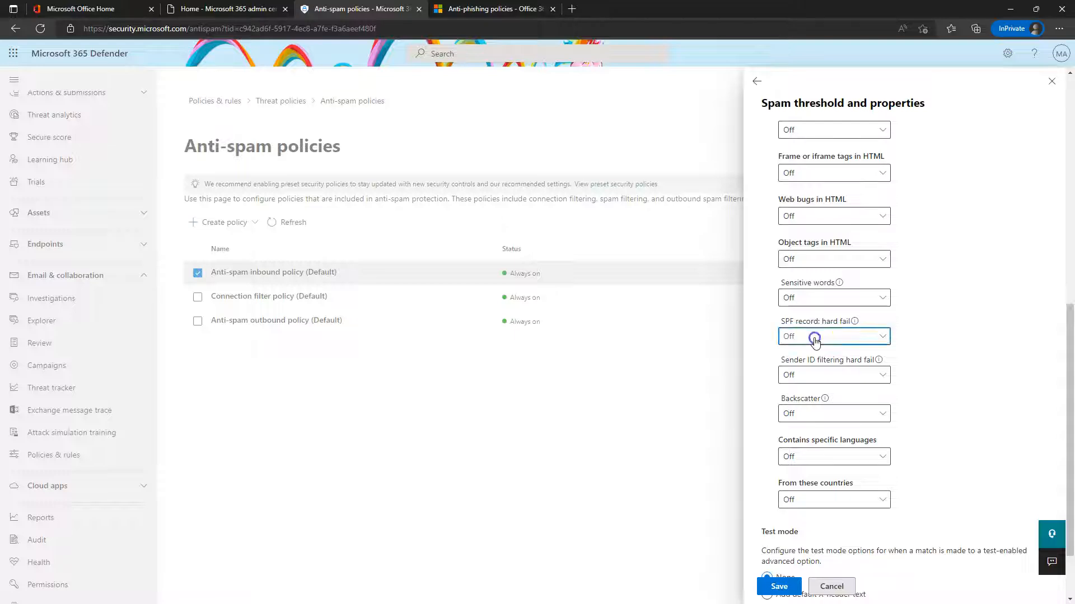
{"action": "left_click", "coordinate": [943, 339]}
{"action": "mouse_move", "coordinate": [879, 360]}
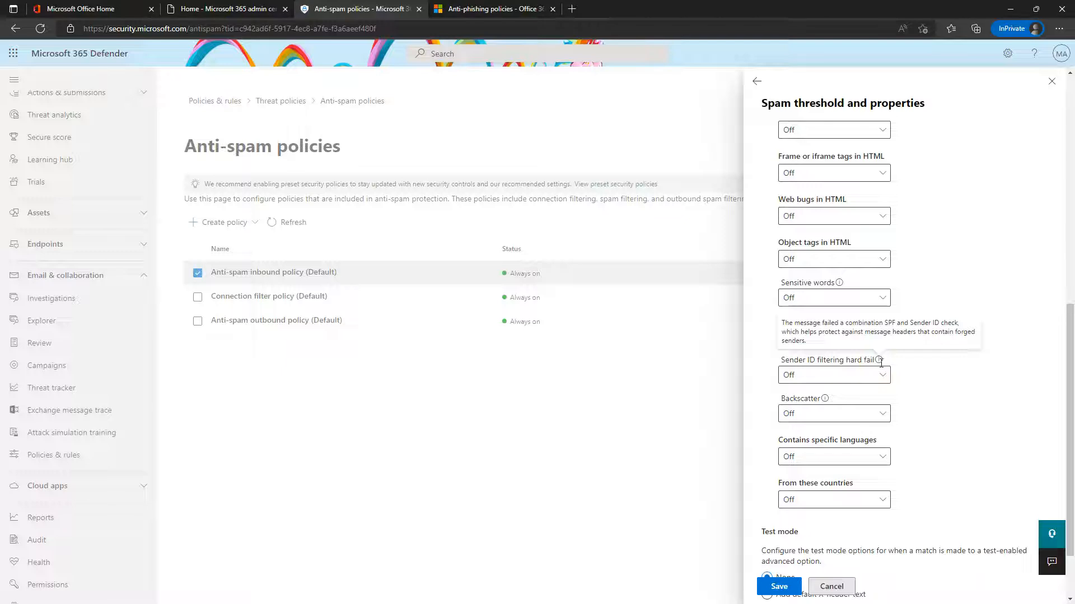
{"action": "scroll", "coordinate": [894, 398], "scroll_direction": "down", "scroll_amount": 1}
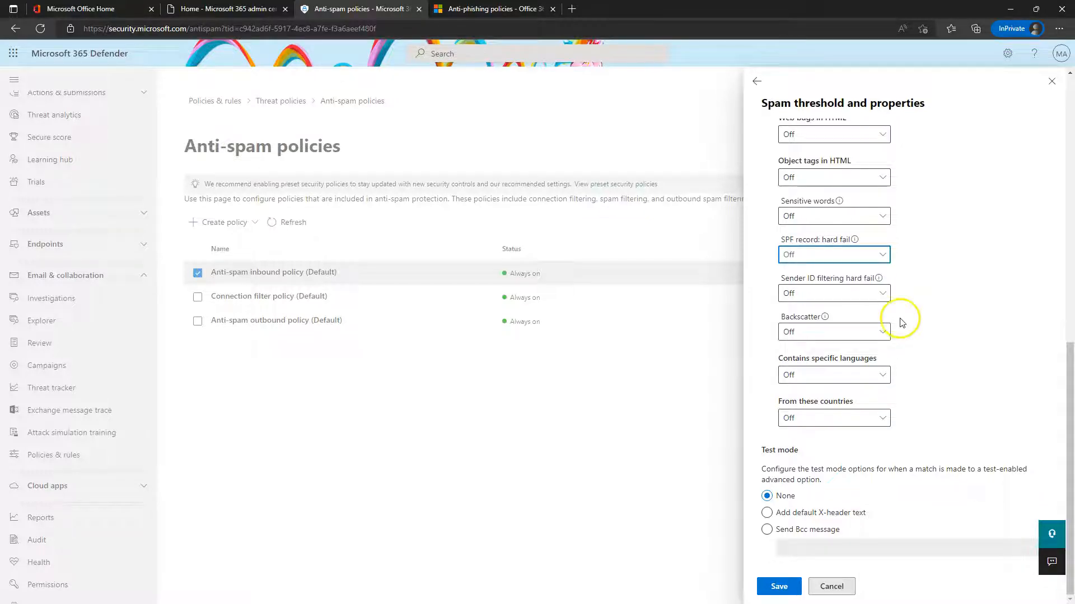
Leave specific-language and sender-country filtering Off and set test mode to 'Add default X-header text'
{"action": "left_click", "coordinate": [828, 377]}
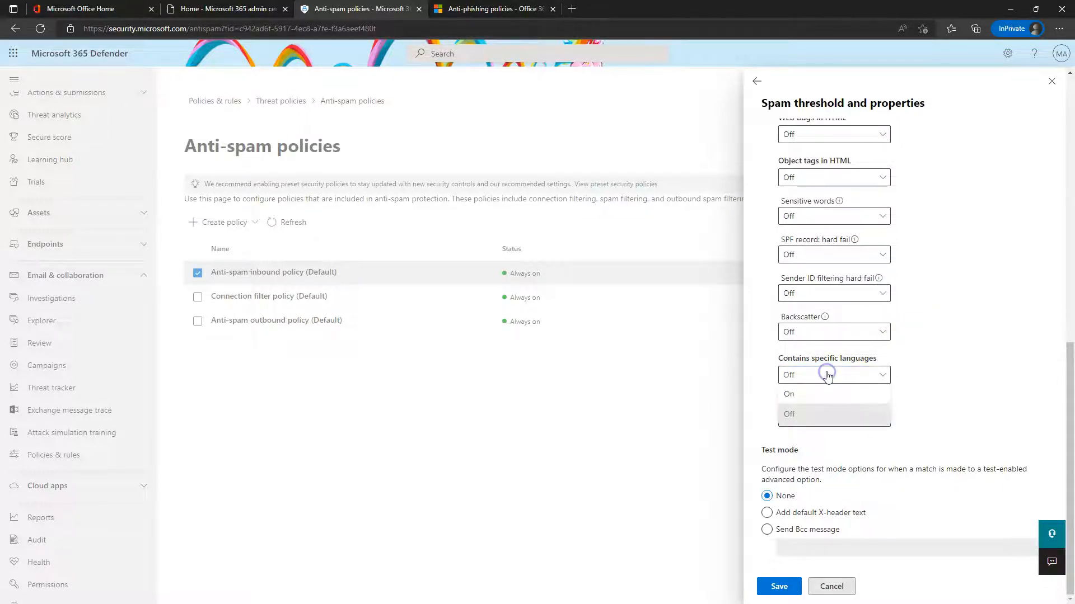
{"action": "left_click", "coordinate": [815, 406]}
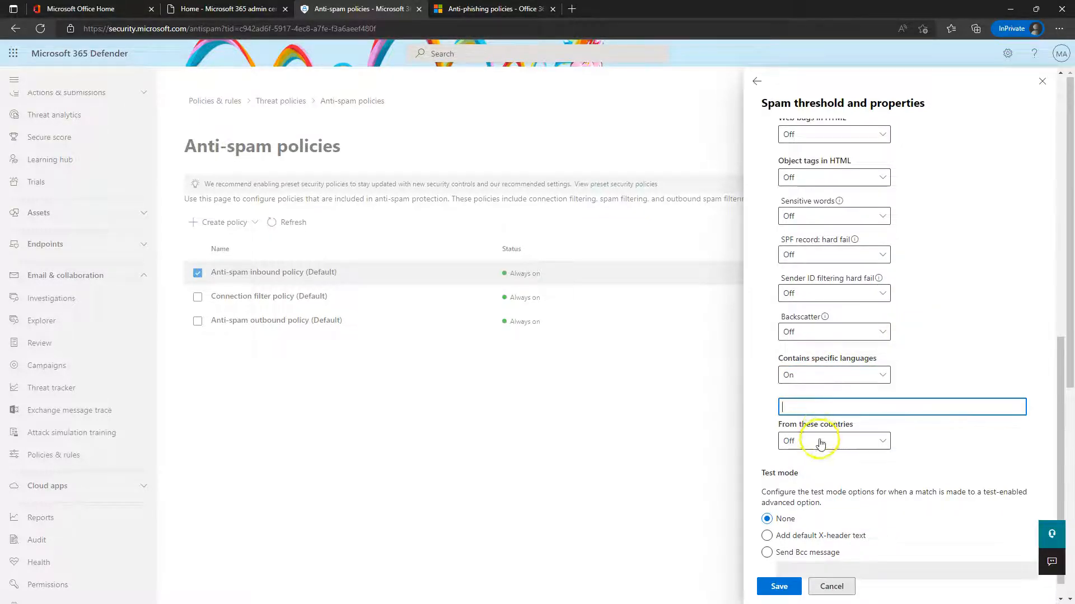
{"action": "left_click", "coordinate": [826, 374]}
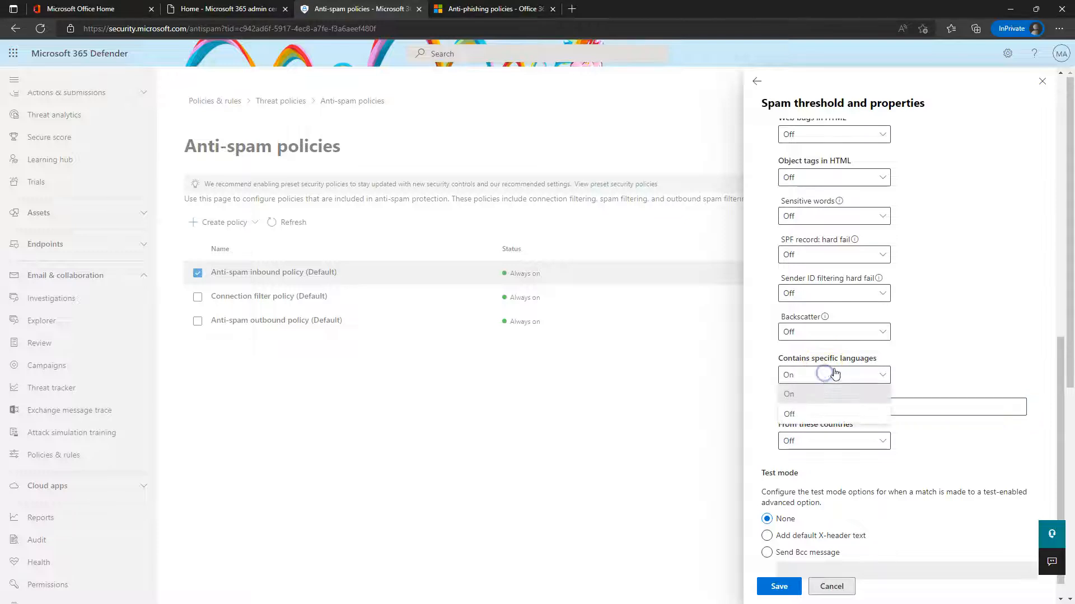
{"action": "left_click", "coordinate": [804, 417]}
{"action": "left_click", "coordinate": [823, 418]}
{"action": "left_click", "coordinate": [823, 439]}
{"action": "left_click", "coordinate": [840, 417]}
{"action": "left_click", "coordinate": [817, 457]}
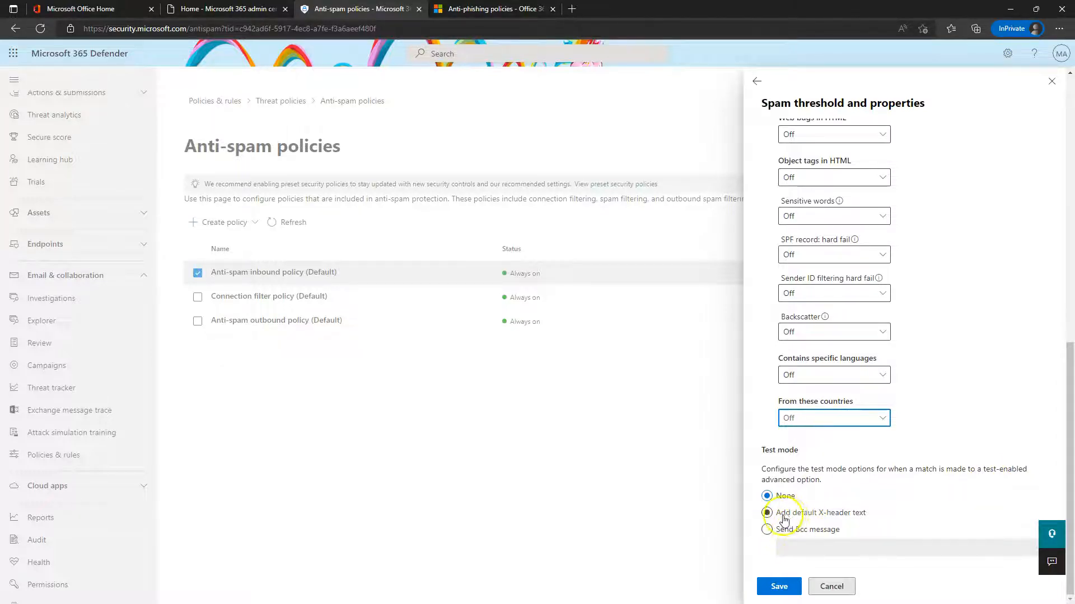
{"action": "left_click", "coordinate": [817, 512]}
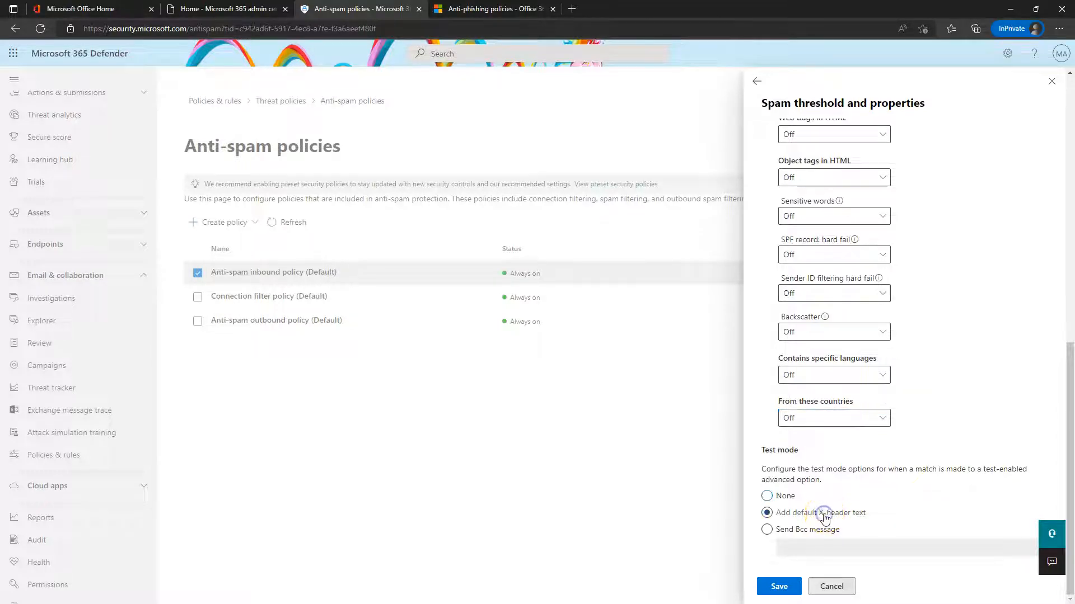
{"action": "scroll", "coordinate": [857, 499], "scroll_direction": "up", "scroll_amount": 10}
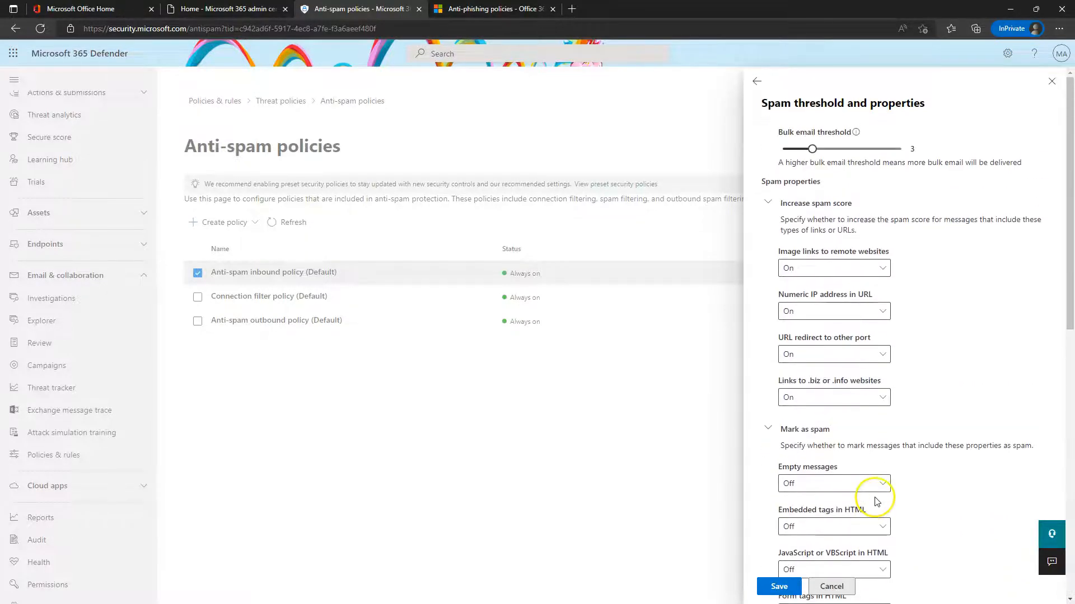
Discard the spam threshold edits and open the default inbound policy's Edit actions panel
{"action": "left_click", "coordinate": [840, 588]}
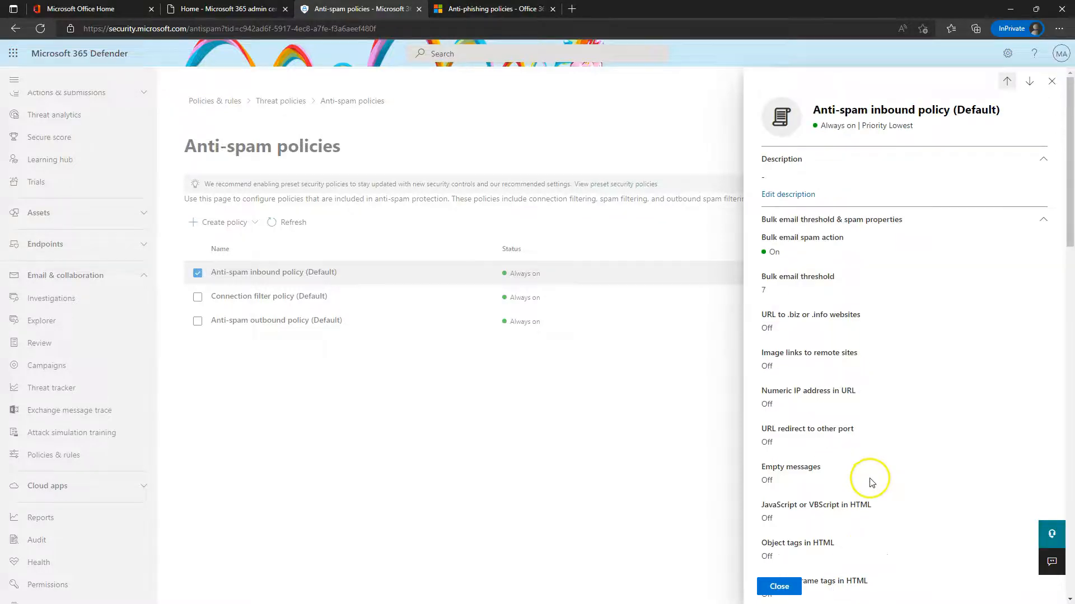
{"action": "scroll", "coordinate": [868, 480], "scroll_direction": "down", "scroll_amount": 8}
{"action": "scroll", "coordinate": [885, 459], "scroll_direction": "down", "scroll_amount": 10}
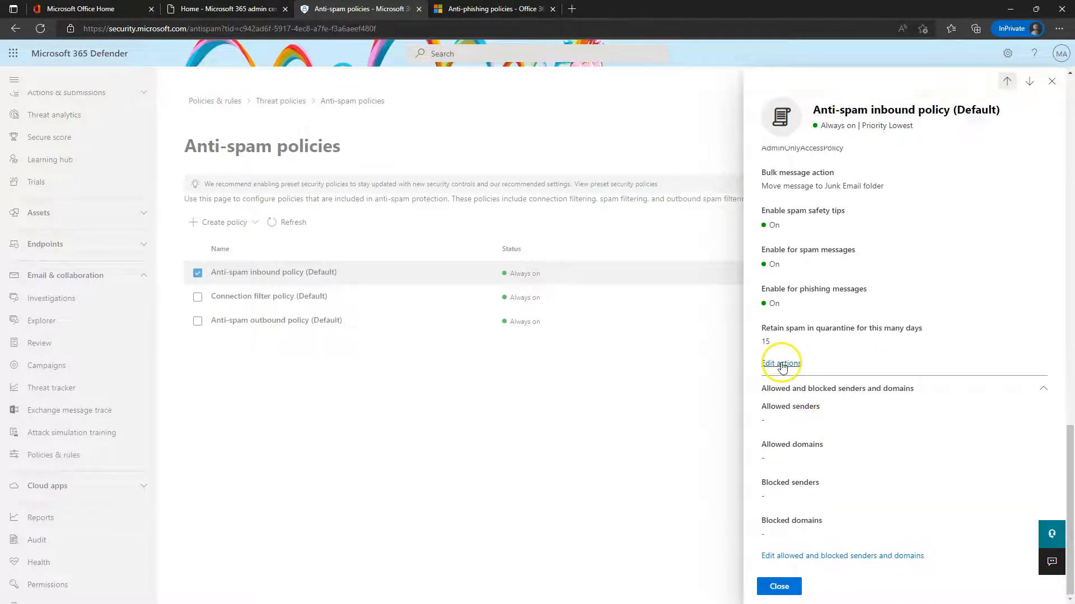
{"action": "left_click", "coordinate": [782, 365]}
Review the Spam action choices, keeping spam moved to the Junk Email folder
{"action": "scroll", "coordinate": [864, 275], "scroll_direction": "up", "scroll_amount": 3}
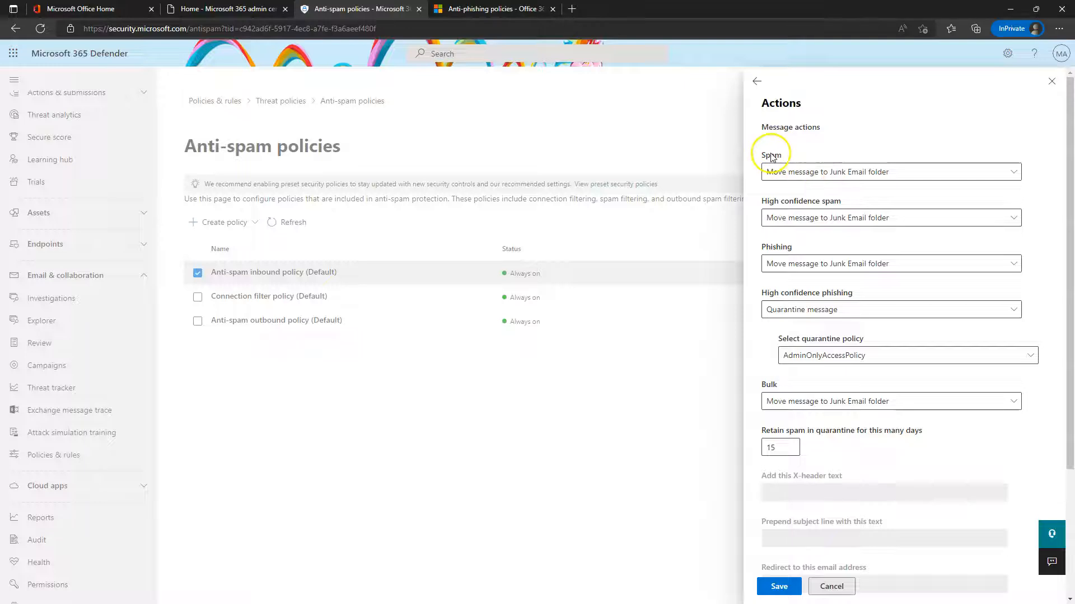
{"action": "left_click", "coordinate": [811, 178]}
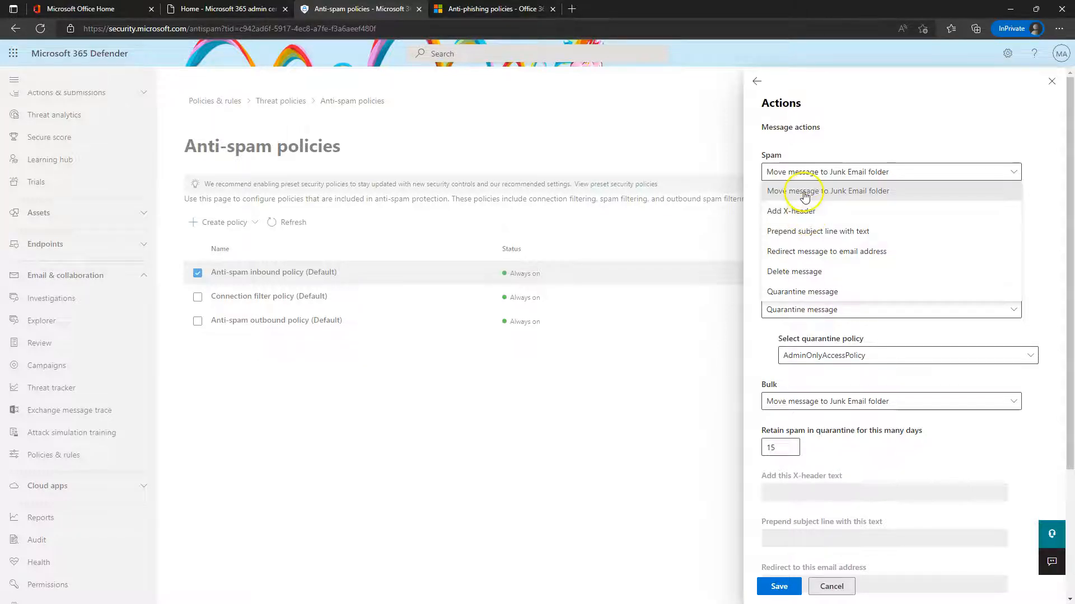
{"action": "left_click", "coordinate": [888, 113]}
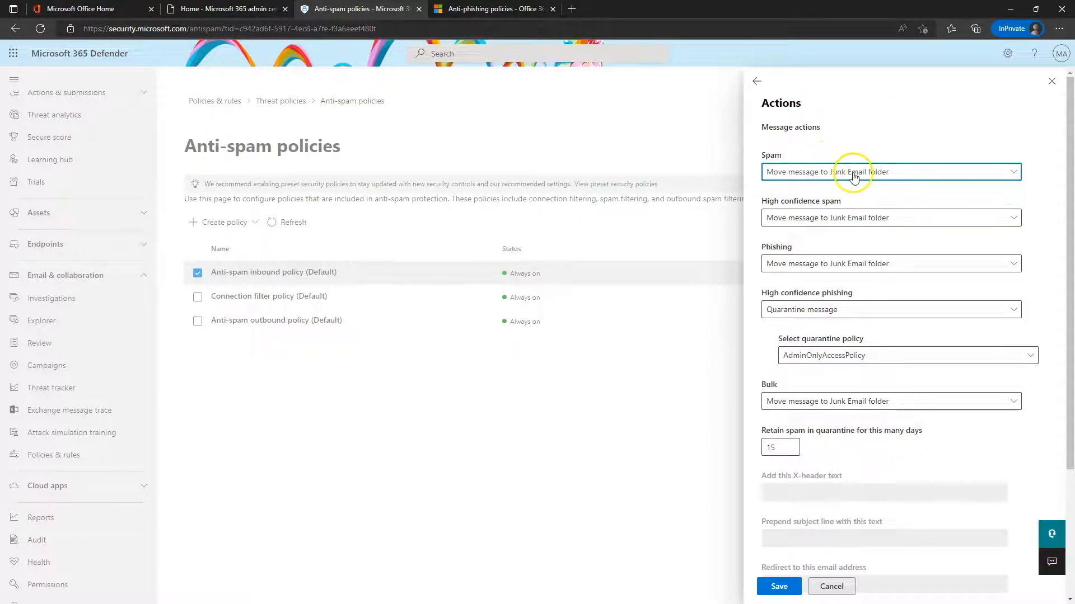
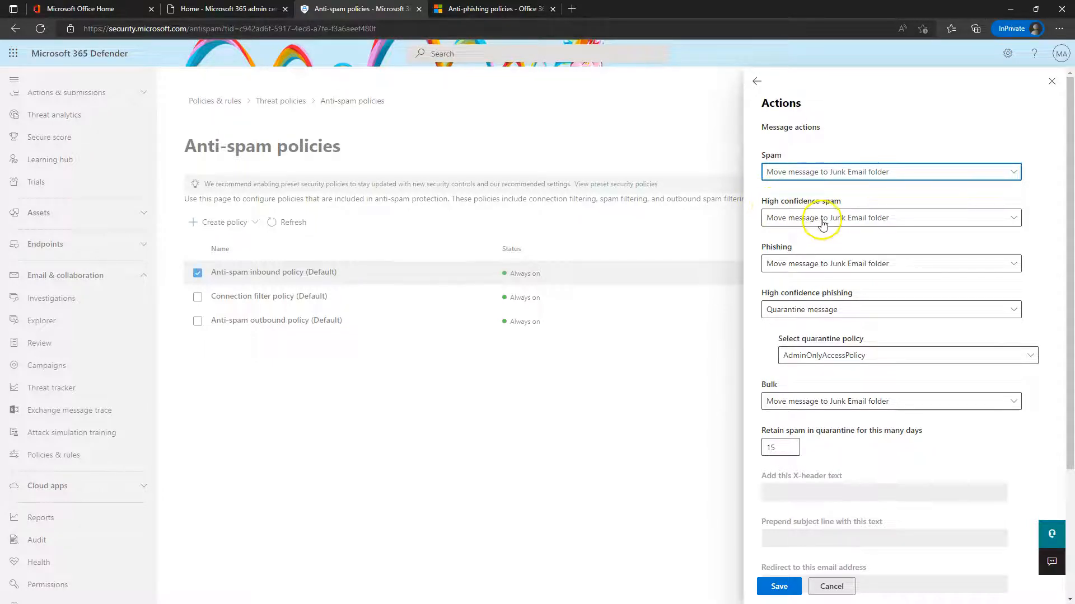
Set High confidence spam to 'Quarantine message' with DefaultFullAccessPolicy as its quarantine policy
{"action": "left_click", "coordinate": [822, 223]}
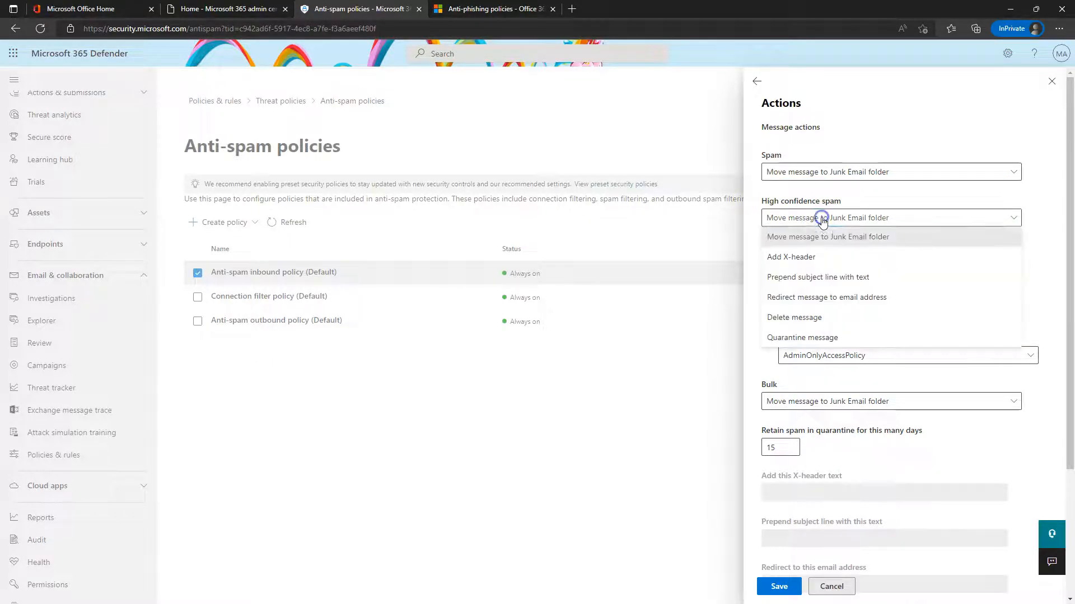
{"action": "left_click", "coordinate": [802, 337]}
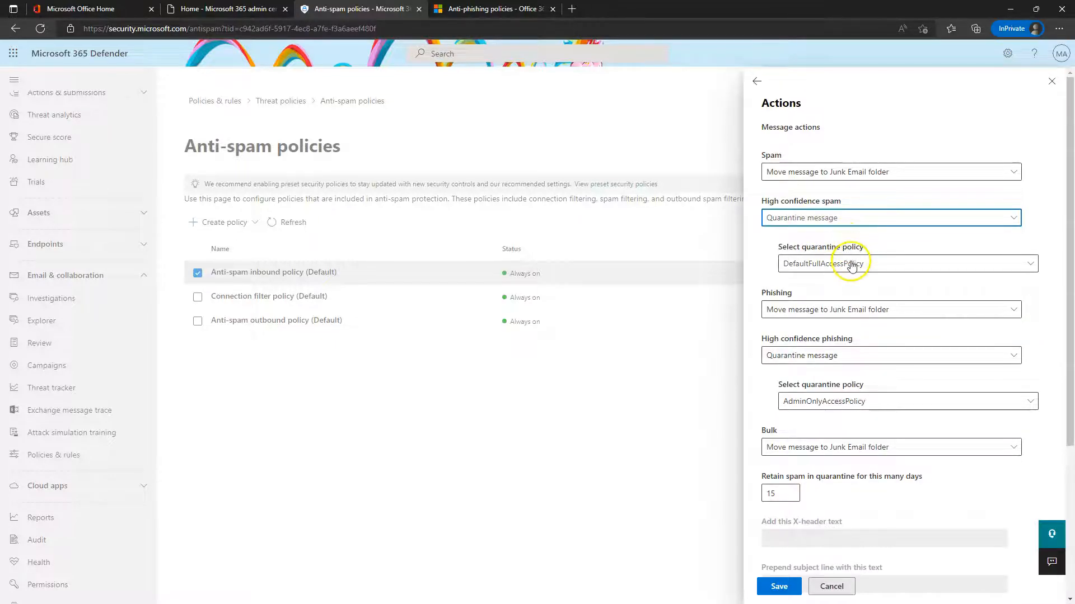
{"action": "left_click", "coordinate": [851, 177]}
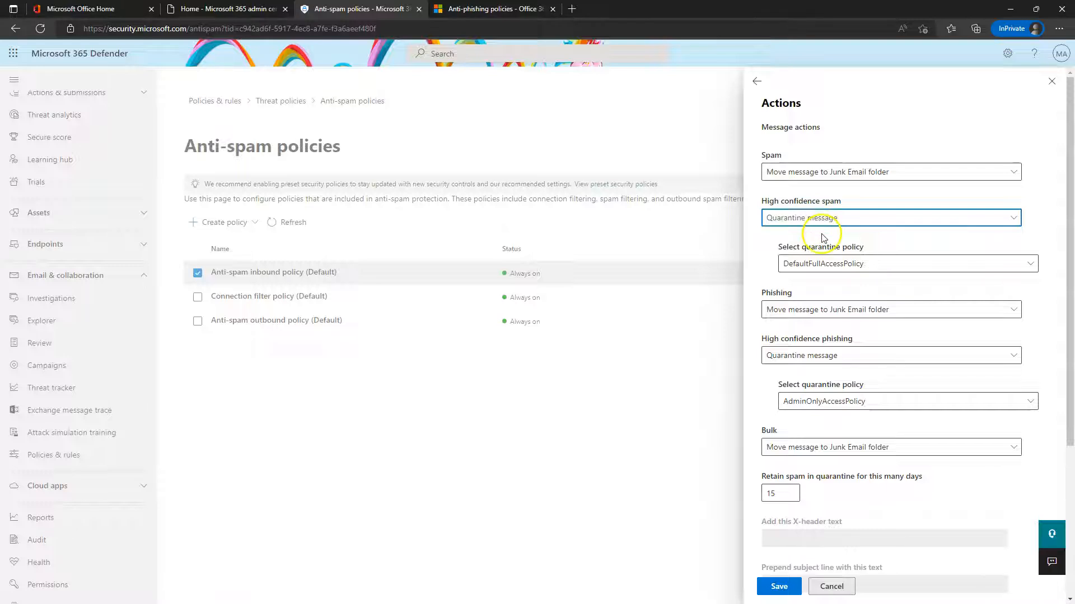
{"action": "left_click", "coordinate": [823, 264]}
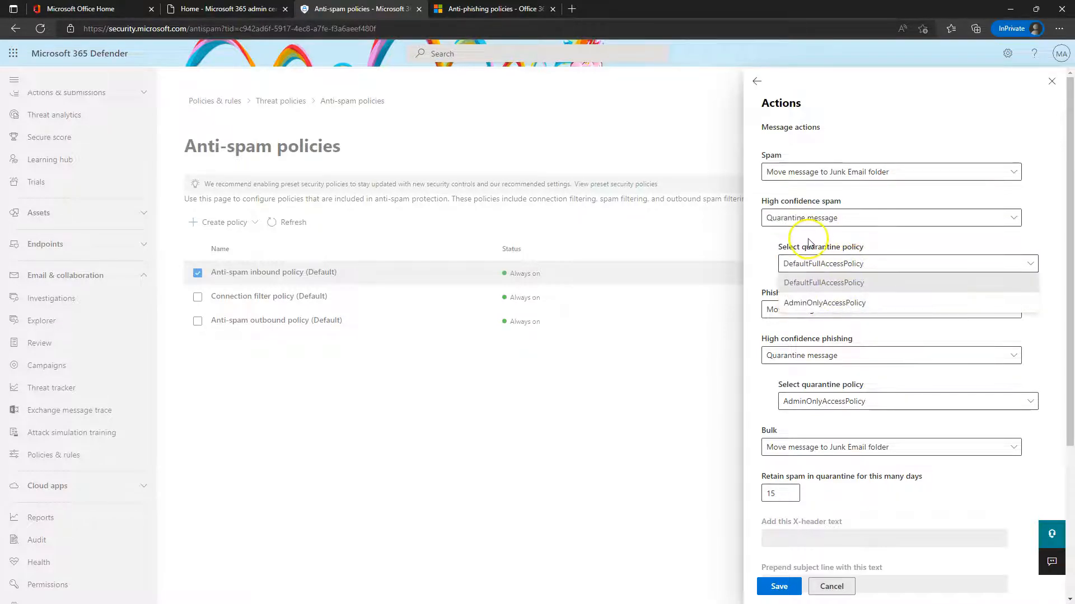
{"action": "left_click", "coordinate": [836, 284]}
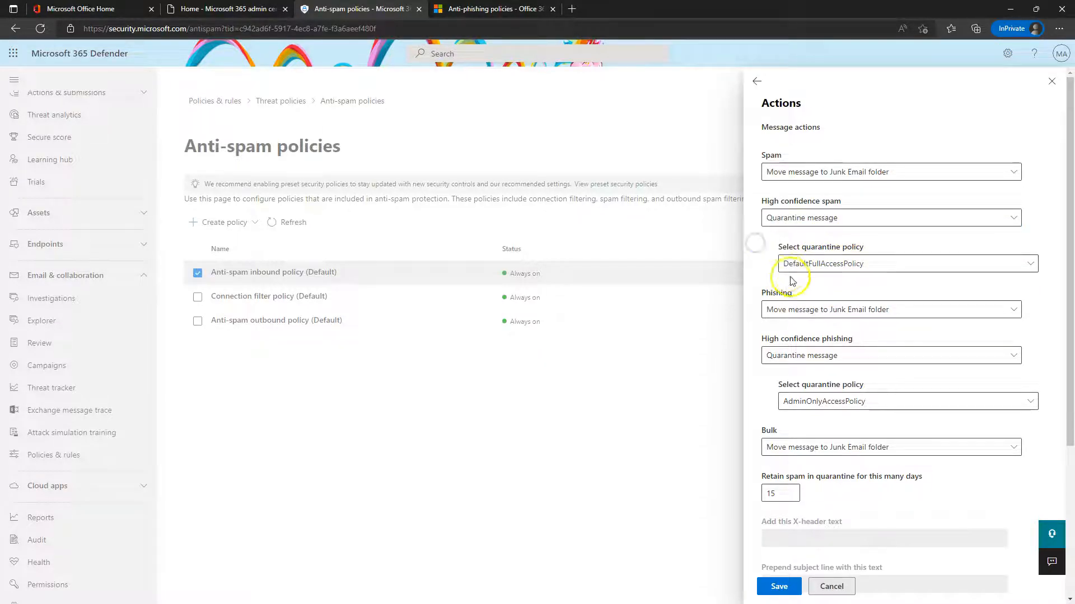
Set Phishing to 'Quarantine message', keeping DefaultFullAccessPolicy as its quarantine policy
{"action": "left_click", "coordinate": [804, 314]}
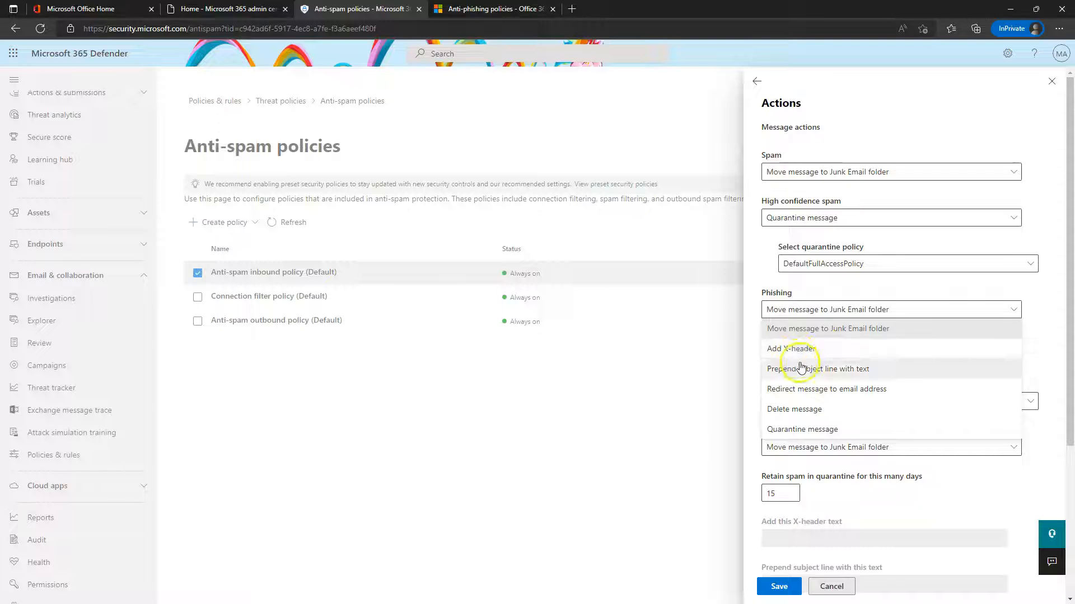
{"action": "left_click", "coordinate": [809, 331]}
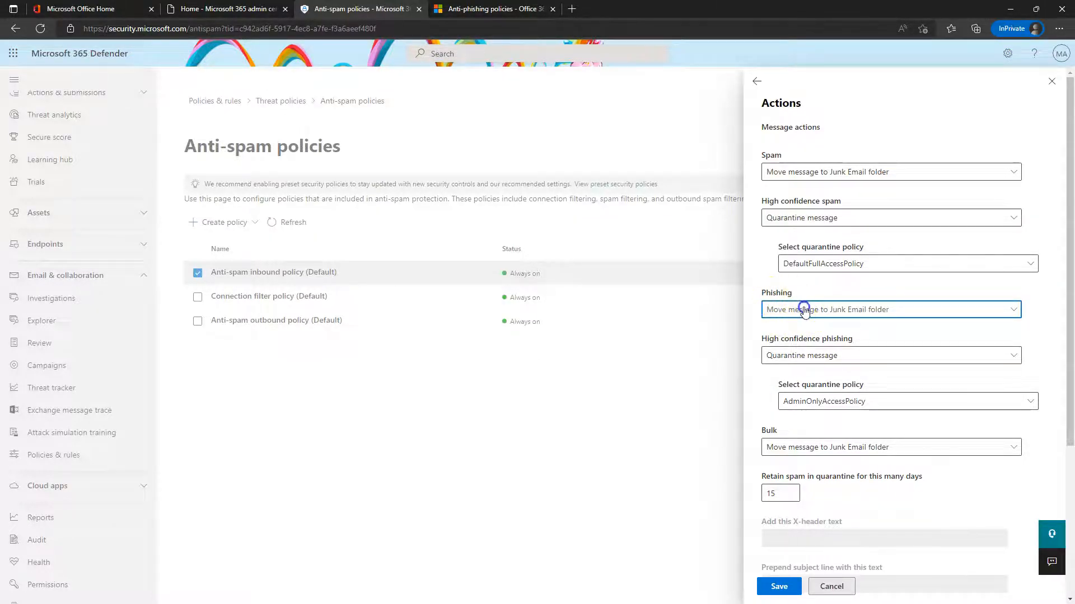
{"action": "left_click", "coordinate": [804, 310]}
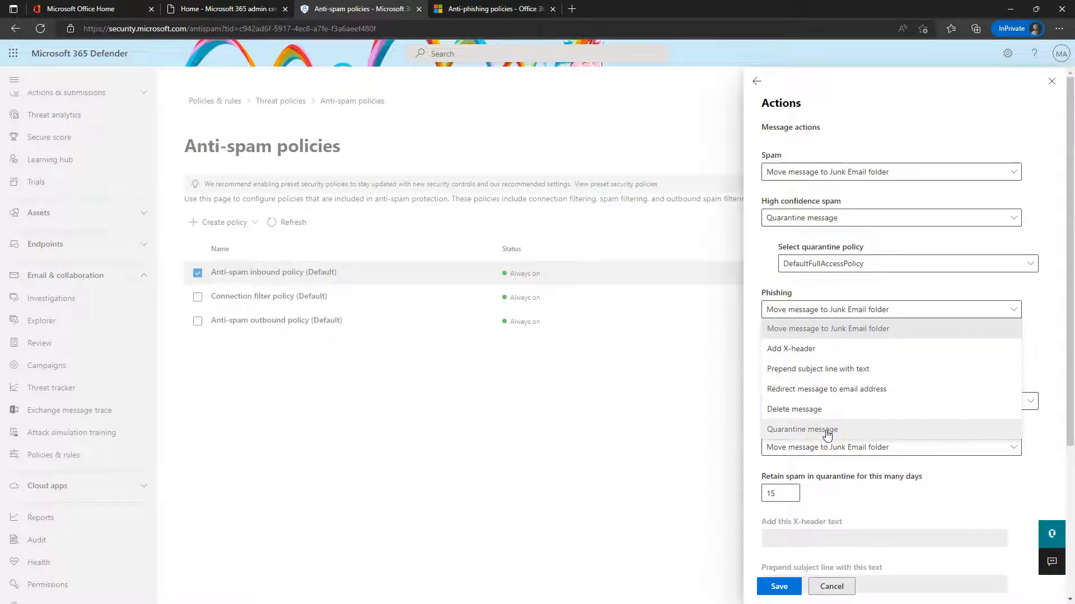
{"action": "left_click", "coordinate": [776, 278]}
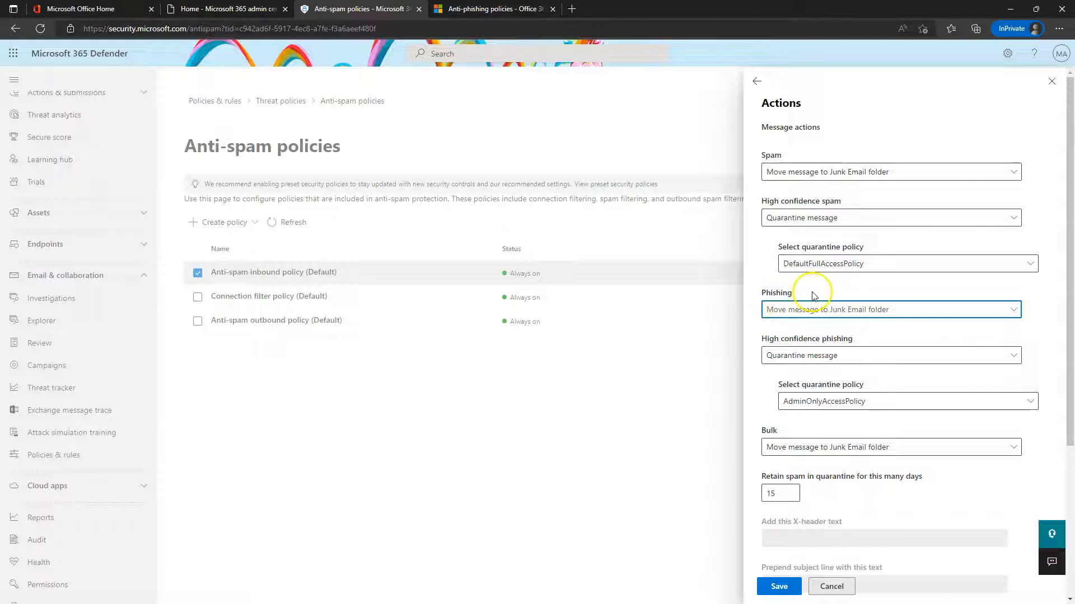
{"action": "left_click", "coordinate": [806, 309]}
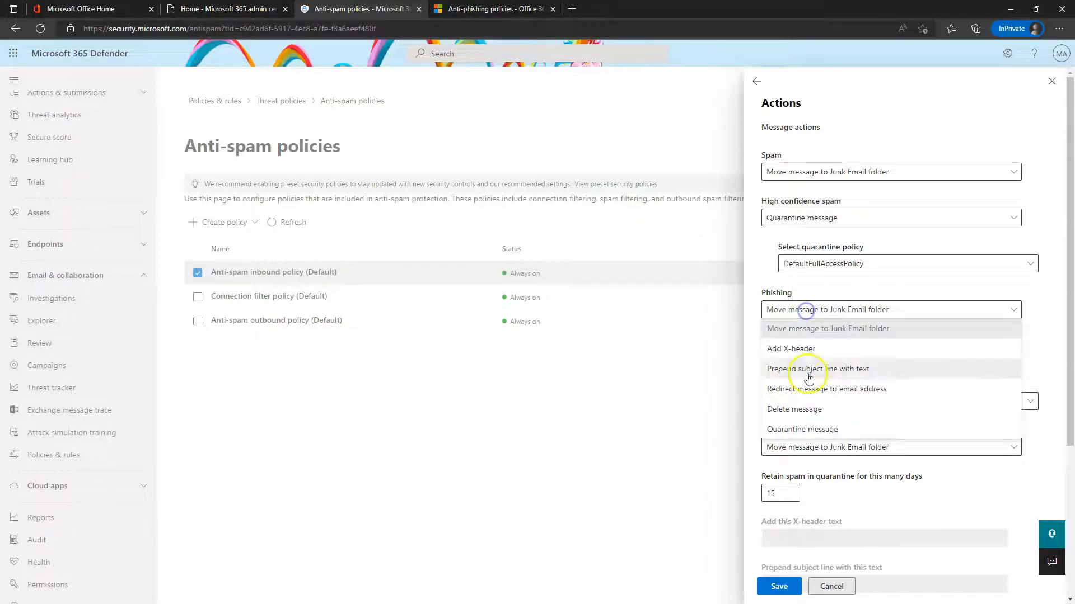
{"action": "left_click", "coordinate": [809, 428]}
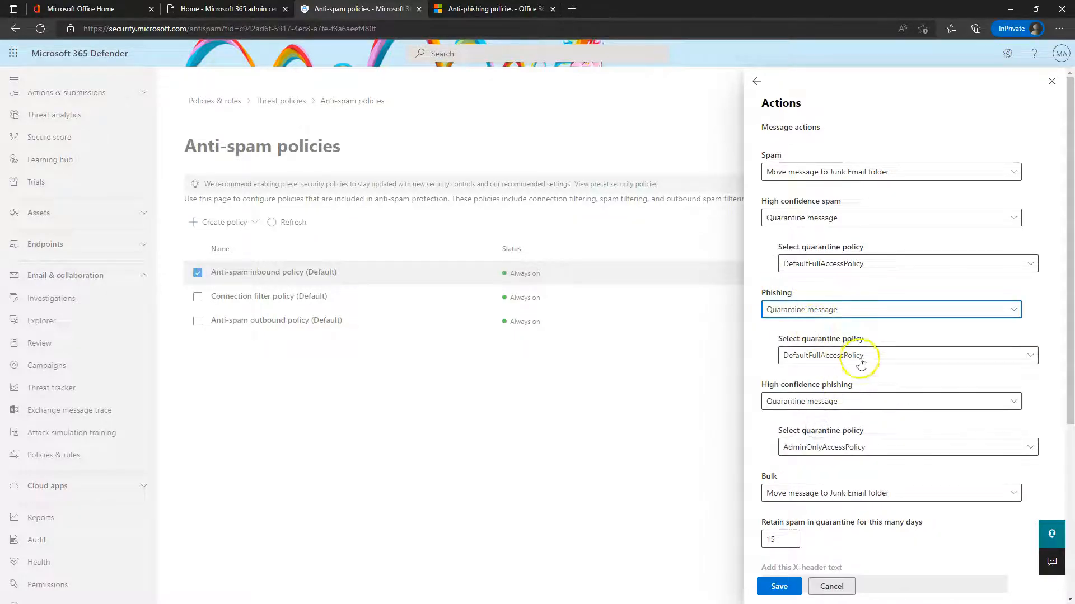
{"action": "left_click", "coordinate": [821, 354]}
{"action": "left_click", "coordinate": [780, 336]}
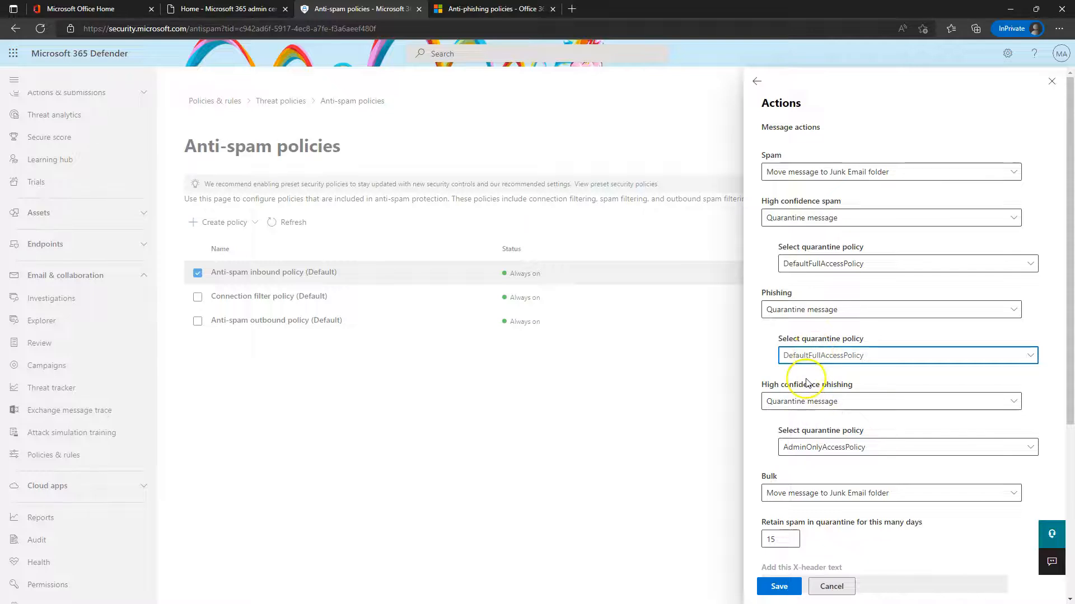
{"action": "scroll", "coordinate": [807, 383], "scroll_direction": "down", "scroll_amount": 4}
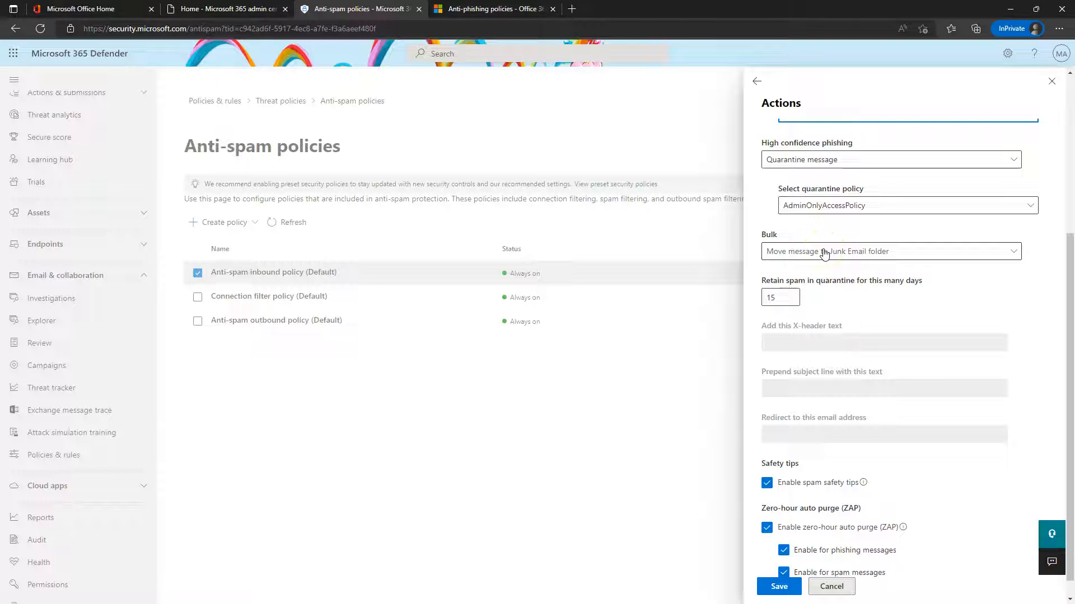
{"action": "left_click", "coordinate": [871, 252]}
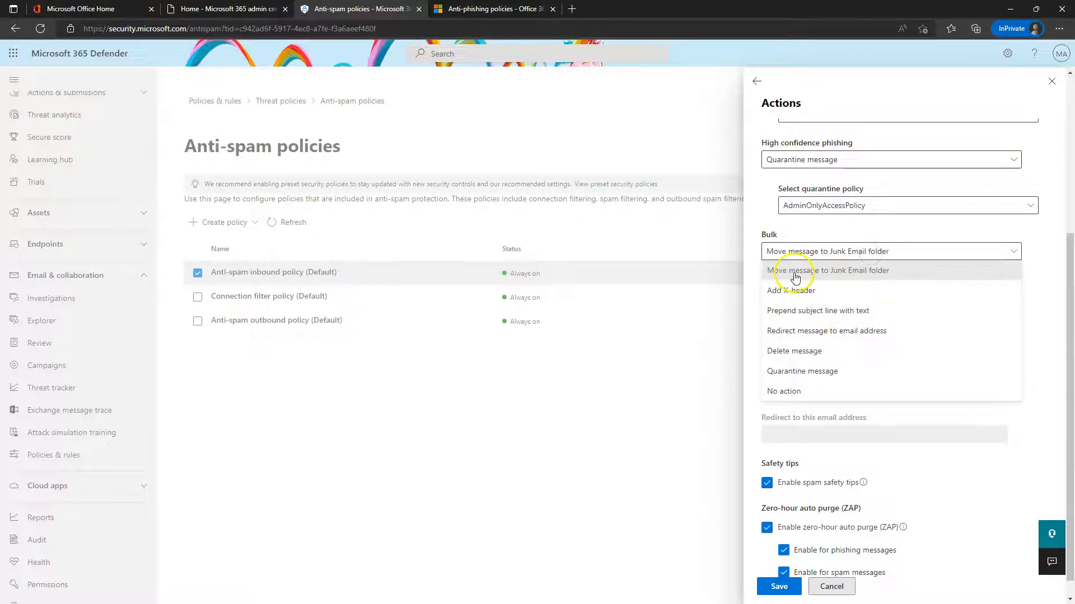
{"action": "left_click", "coordinate": [795, 278]}
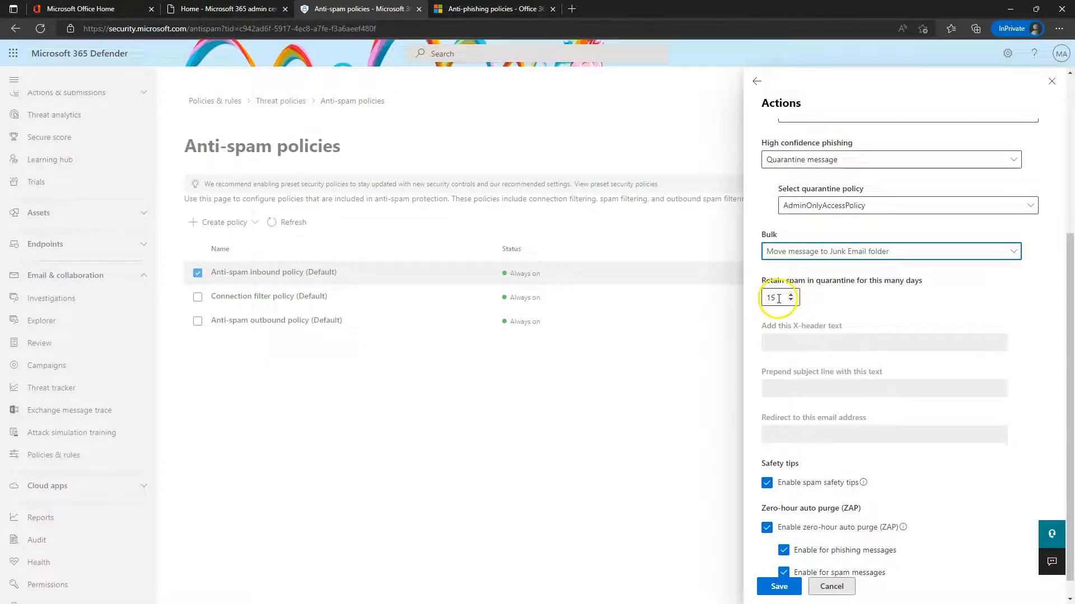
{"action": "scroll", "coordinate": [839, 302], "scroll_direction": "down", "scroll_amount": 1}
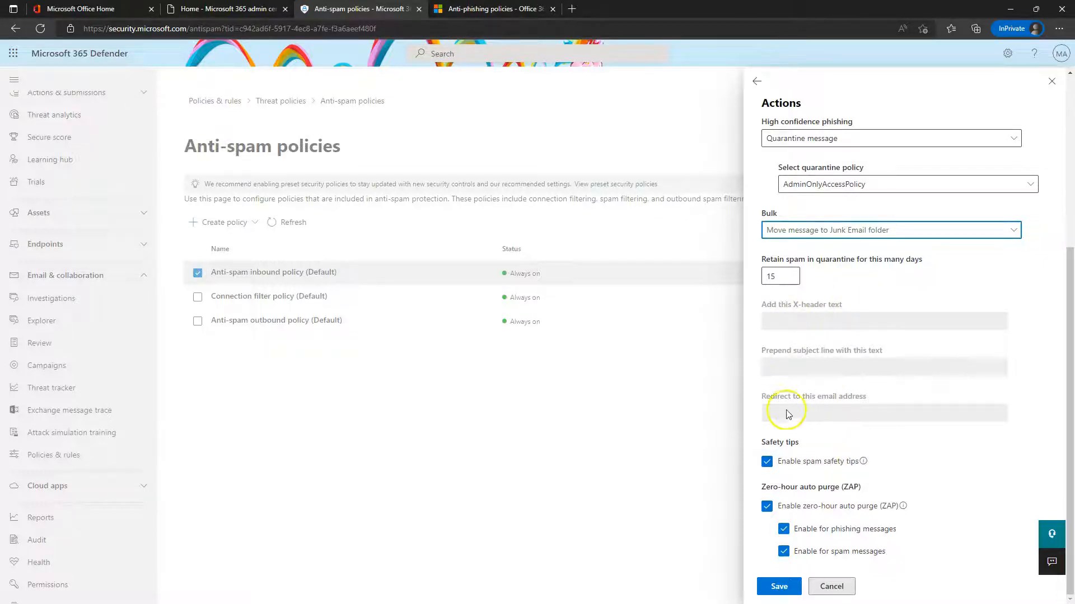
{"action": "left_click", "coordinate": [840, 237]}
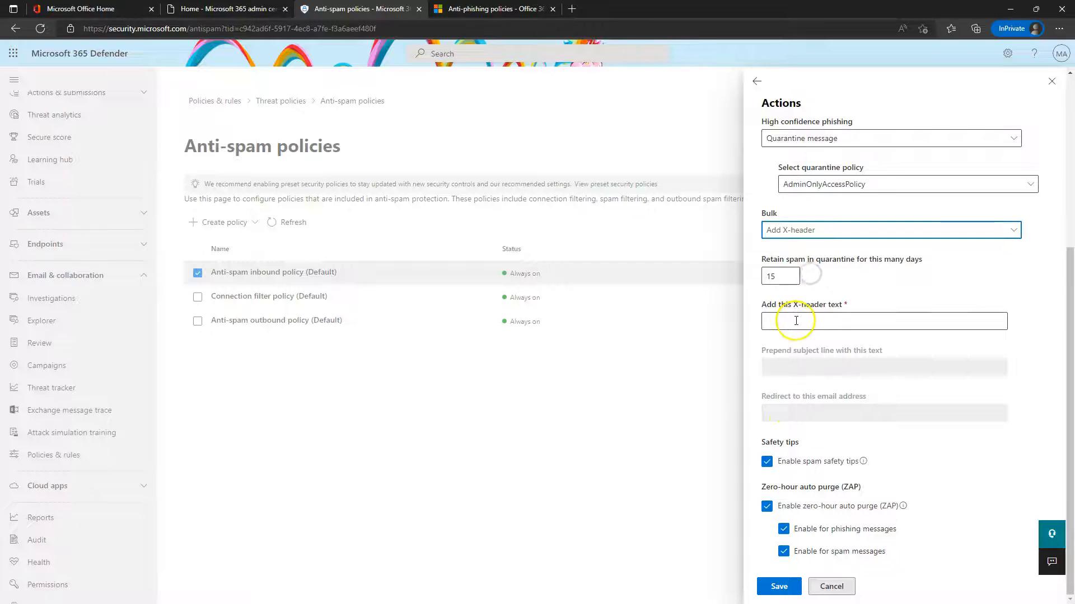
{"action": "left_click", "coordinate": [839, 230]}
{"action": "left_click", "coordinate": [814, 290]}
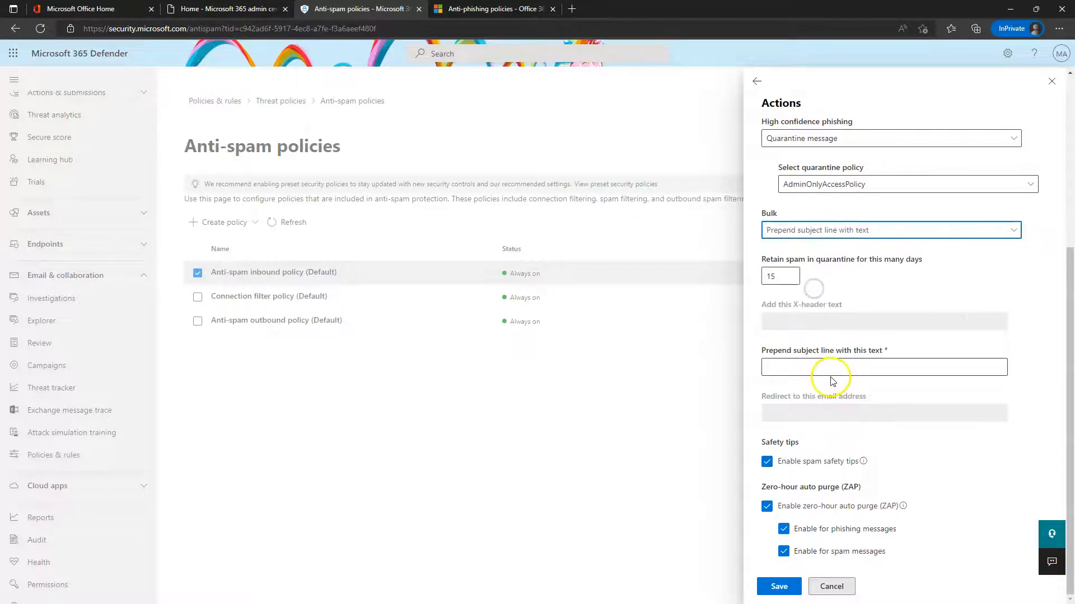
{"action": "left_click", "coordinate": [862, 230]}
{"action": "left_click", "coordinate": [796, 253]}
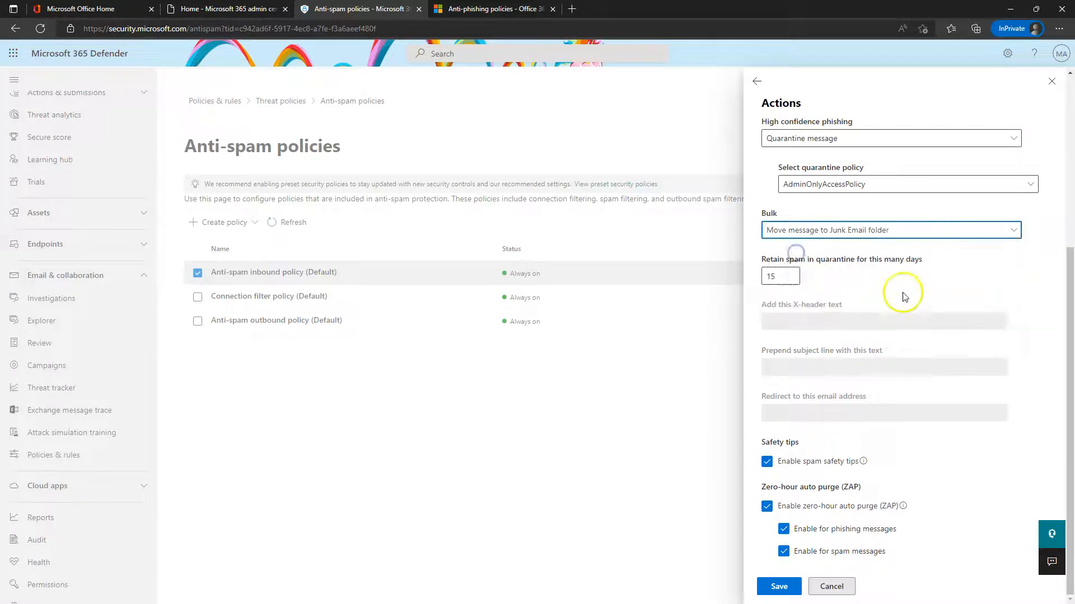
{"action": "mouse_move", "coordinate": [864, 464]}
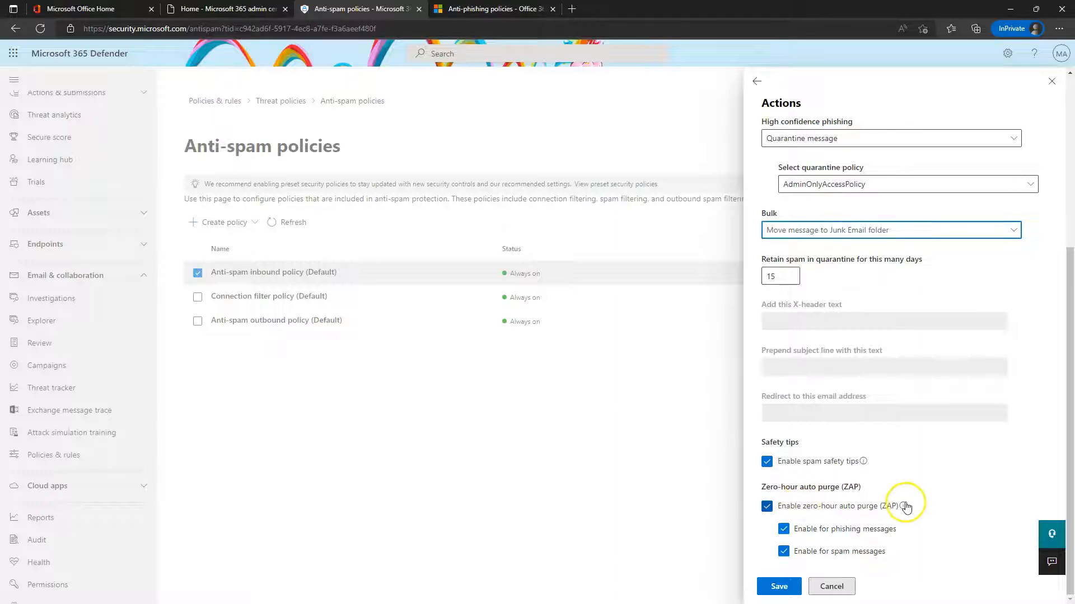
{"action": "mouse_move", "coordinate": [904, 507]}
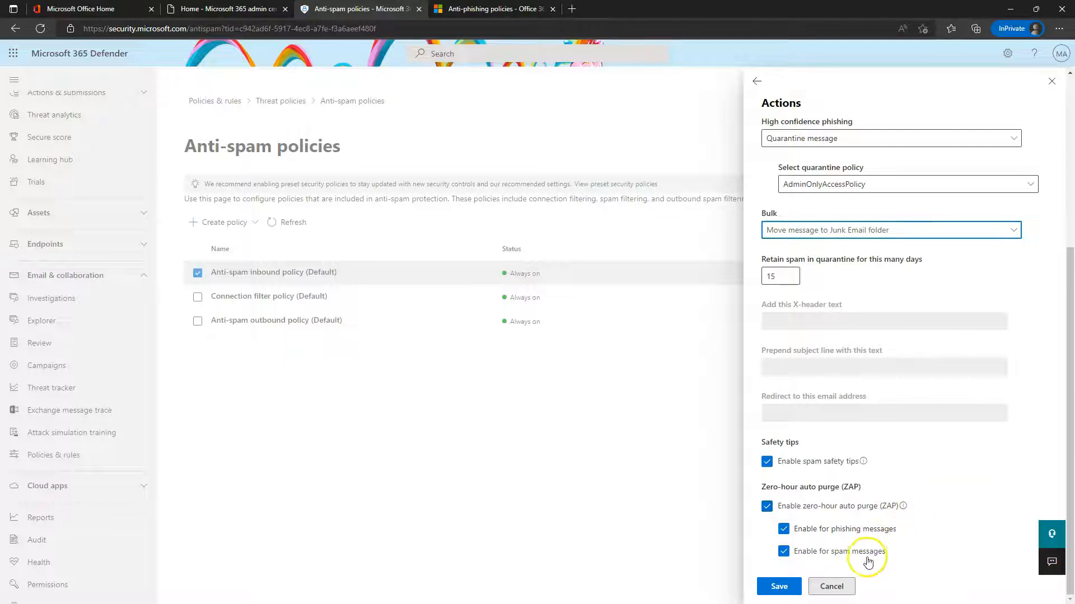
Cancel the action edits, review the empty allowed and blocked senders and domains, and close the inbound policy
{"action": "left_click", "coordinate": [831, 587]}
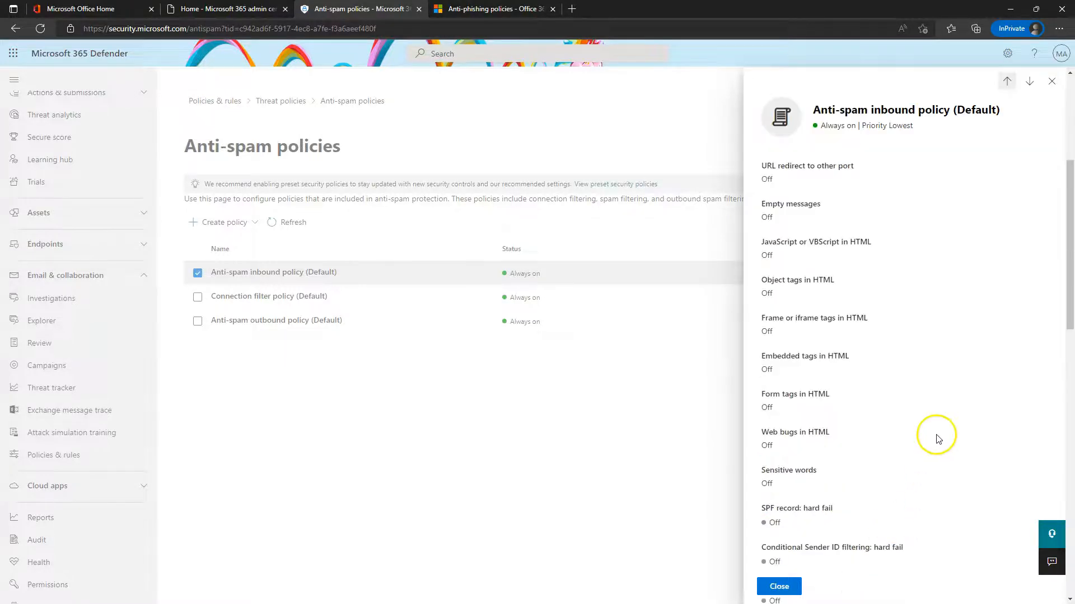
{"action": "scroll", "coordinate": [938, 439], "scroll_direction": "down", "scroll_amount": 12}
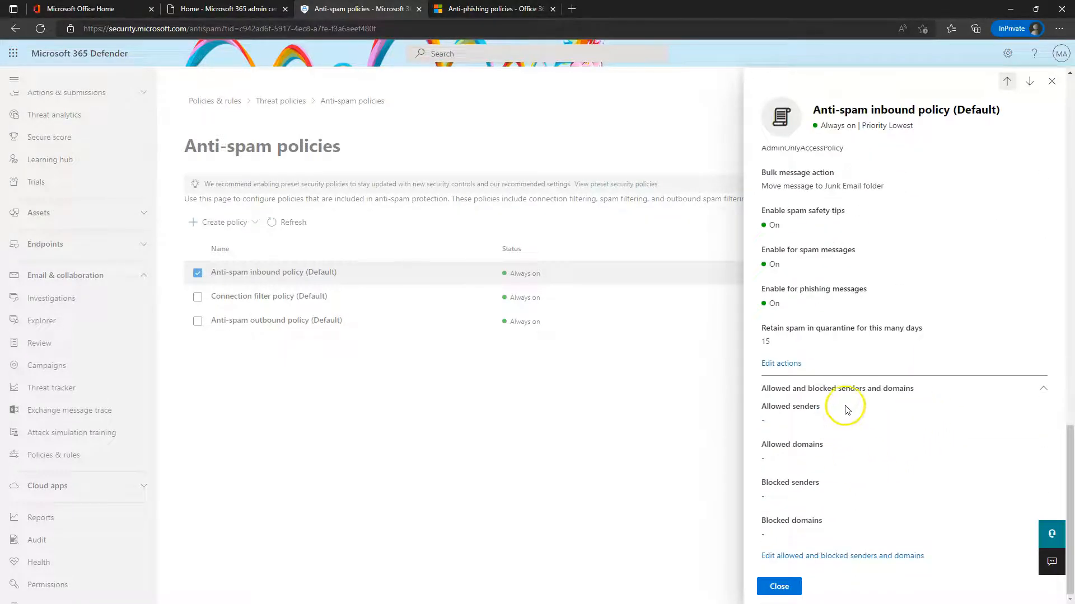
{"action": "left_click", "coordinate": [827, 561]}
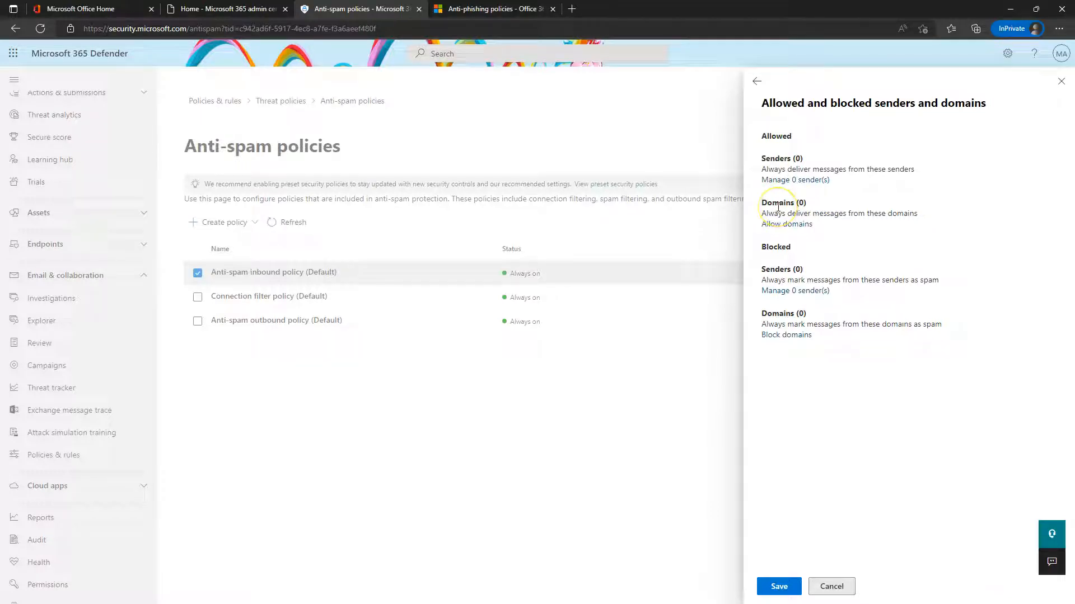
{"action": "left_click", "coordinate": [815, 210]}
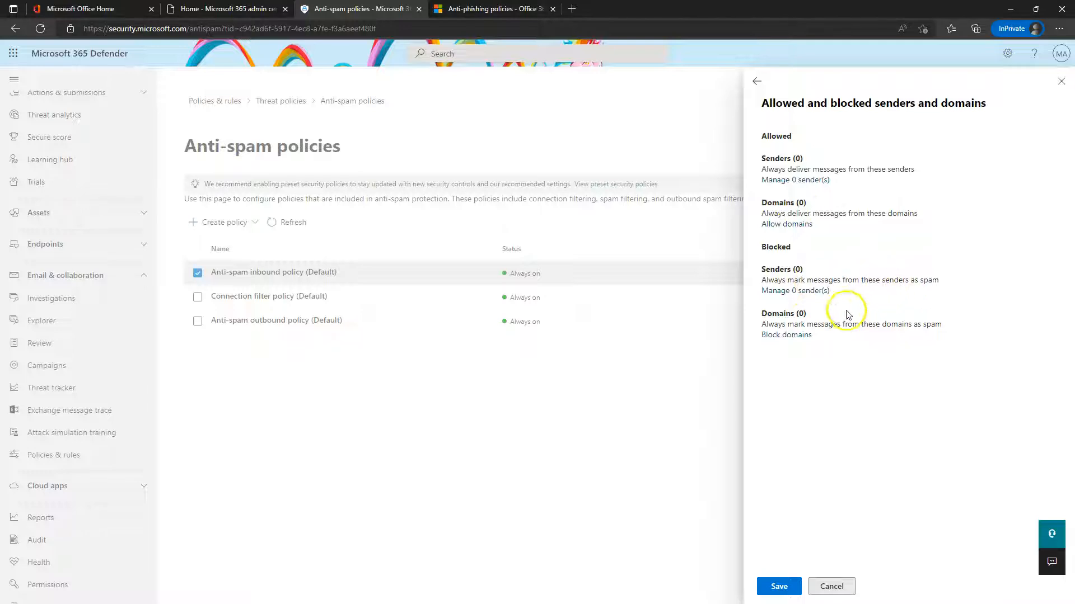
{"action": "left_click", "coordinate": [843, 585]}
{"action": "scroll", "coordinate": [858, 569], "scroll_direction": "down", "scroll_amount": 10}
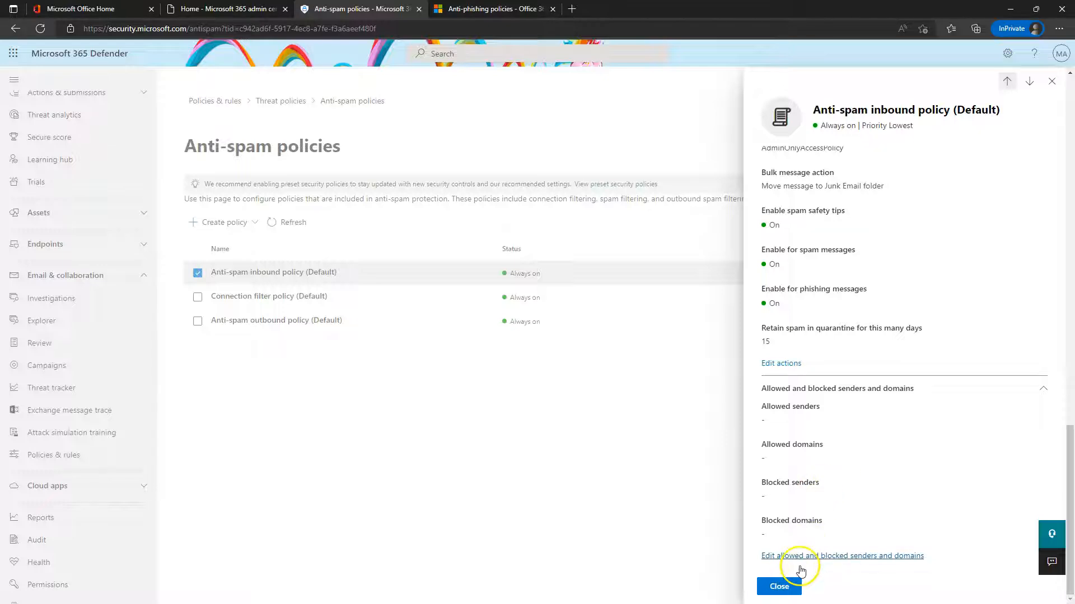
{"action": "left_click", "coordinate": [786, 587]}
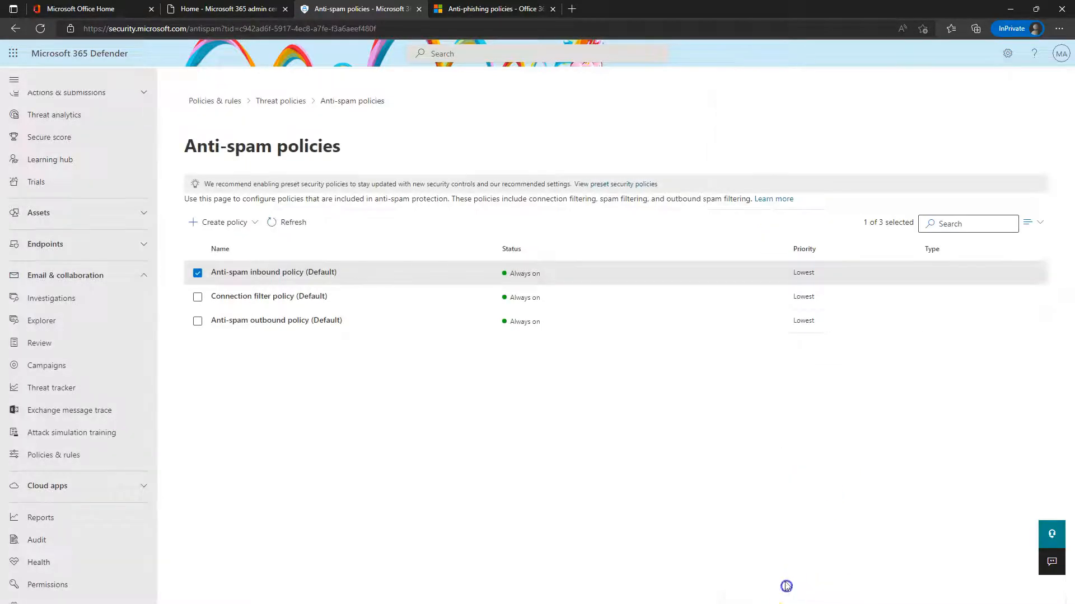
{"action": "left_click", "coordinate": [292, 323]}
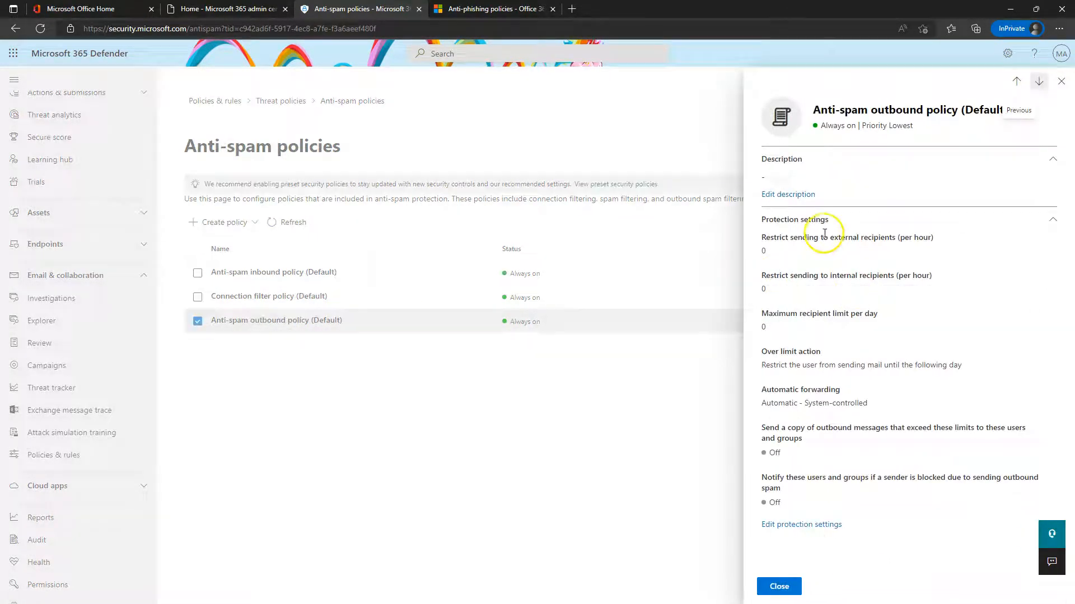
{"action": "left_click", "coordinate": [819, 527]}
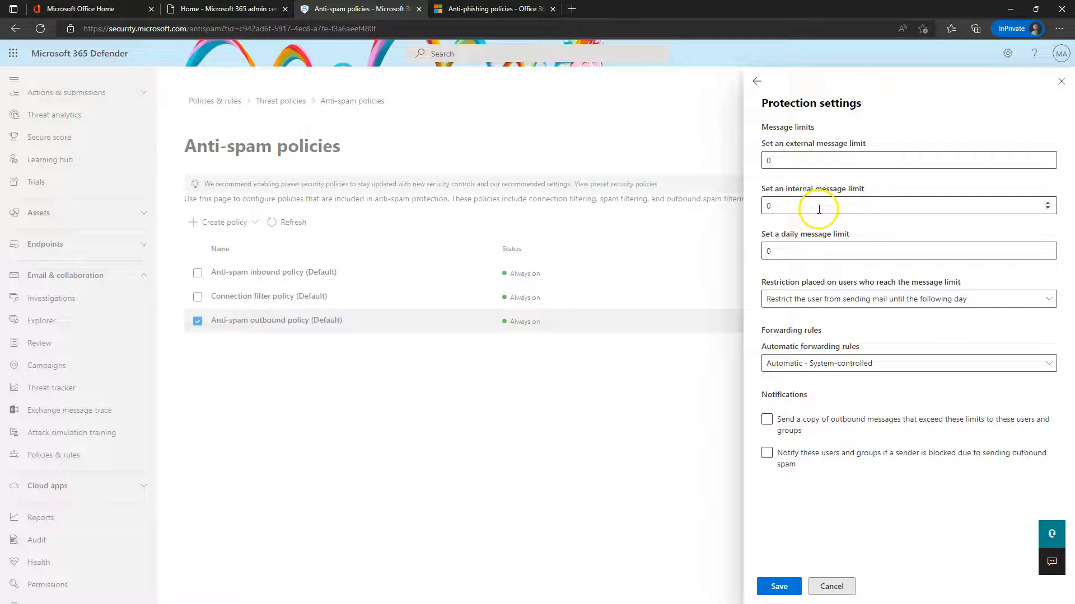
{"action": "left_click", "coordinate": [811, 247]}
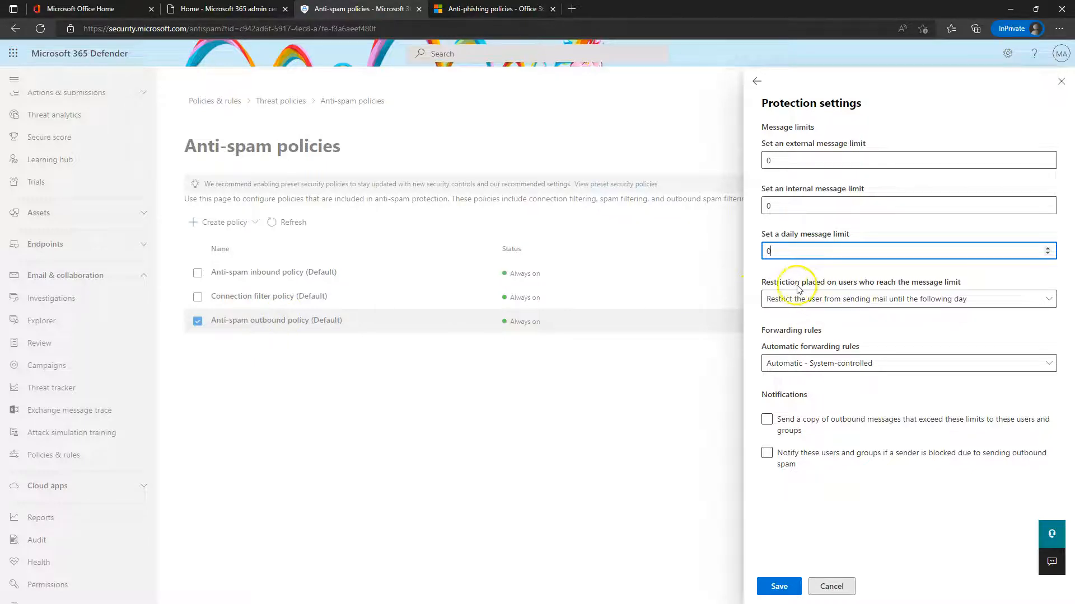
{"action": "left_click", "coordinate": [891, 300]}
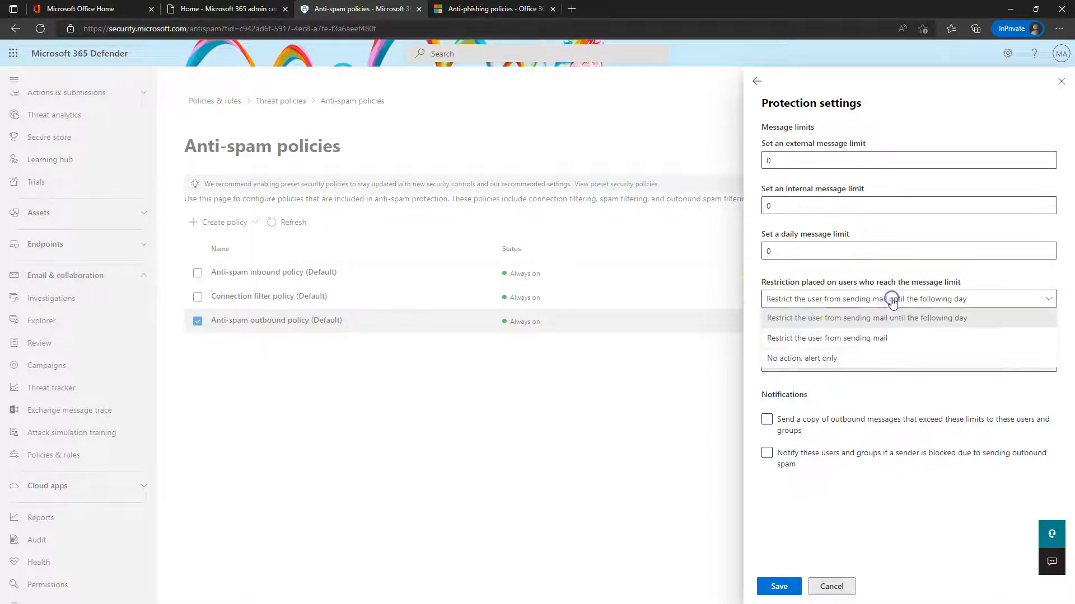
{"action": "left_click_drag", "start_coordinate": [762, 282], "coordinate": [836, 276]}
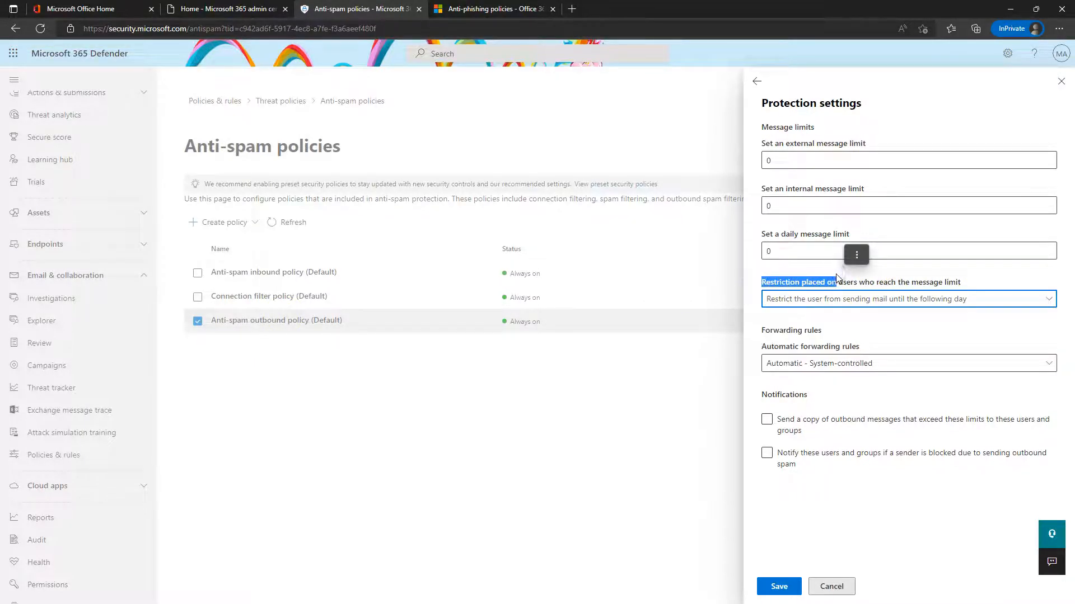
{"action": "left_click", "coordinate": [955, 109]}
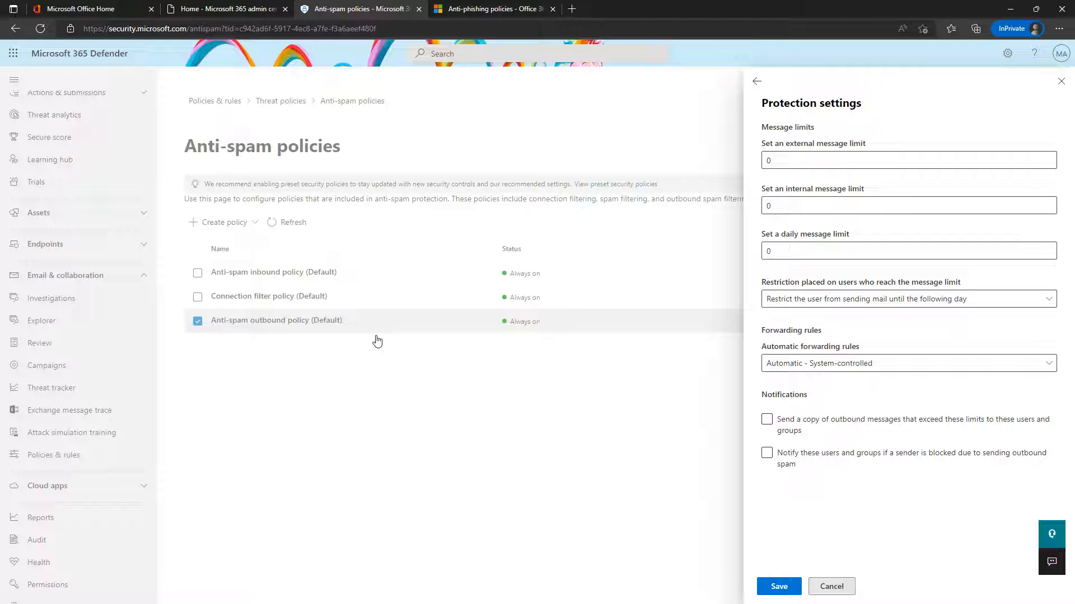
Change the external message limit to 500
{"action": "left_click", "coordinate": [796, 160]}
{"action": "left_click", "coordinate": [789, 156]}
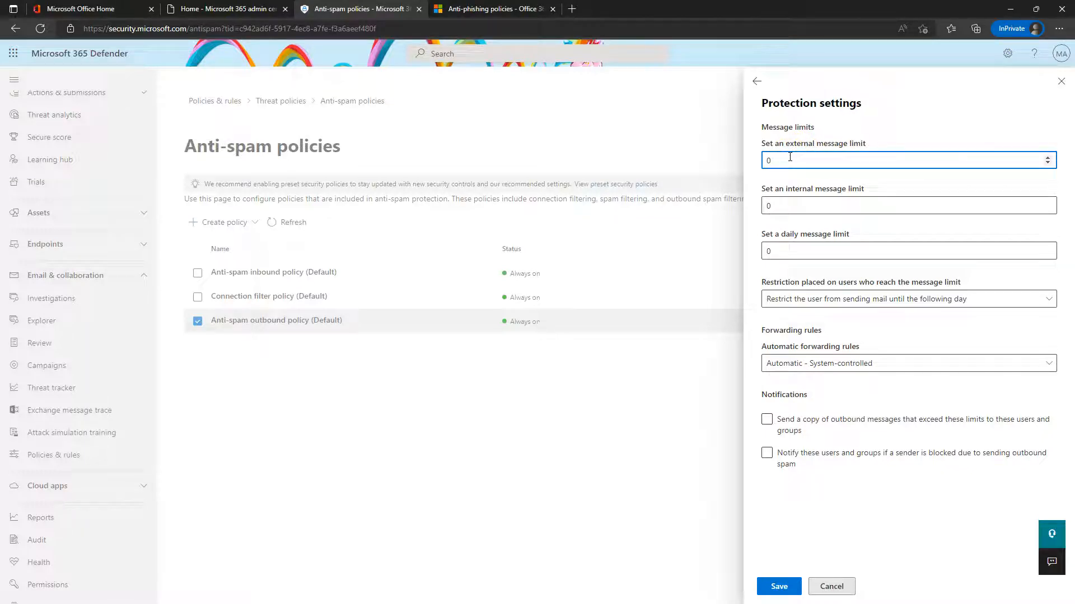
{"action": "key", "text": "BackSpace"}
{"action": "type", "text": "500"}
{"action": "left_click", "coordinate": [795, 157]}
Change the internal message limit to 1000, then move on to the daily message limit
{"action": "left_click", "coordinate": [802, 206]}
{"action": "key", "text": "BackSpace"}
{"action": "type", "text": "1000"}
{"action": "left_click", "coordinate": [871, 105]}
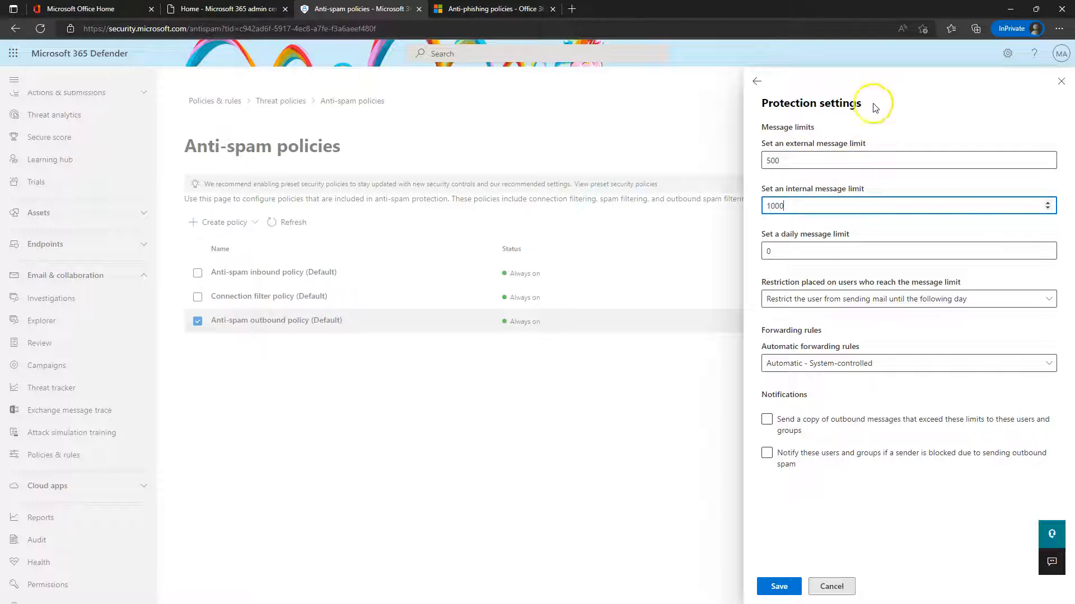
{"action": "left_click", "coordinate": [769, 208]}
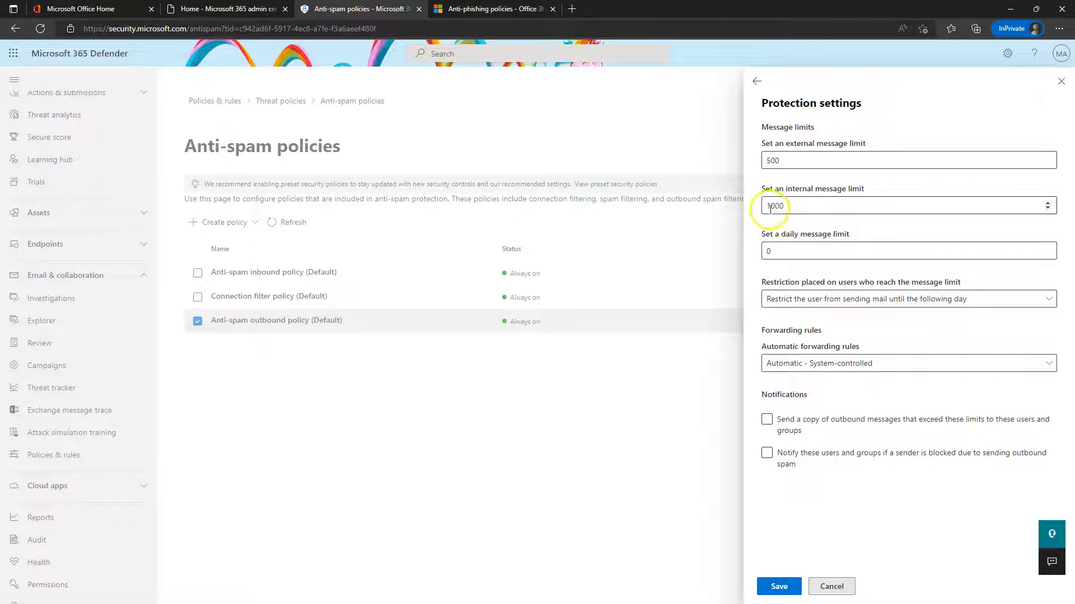
{"action": "left_click", "coordinate": [782, 250]}
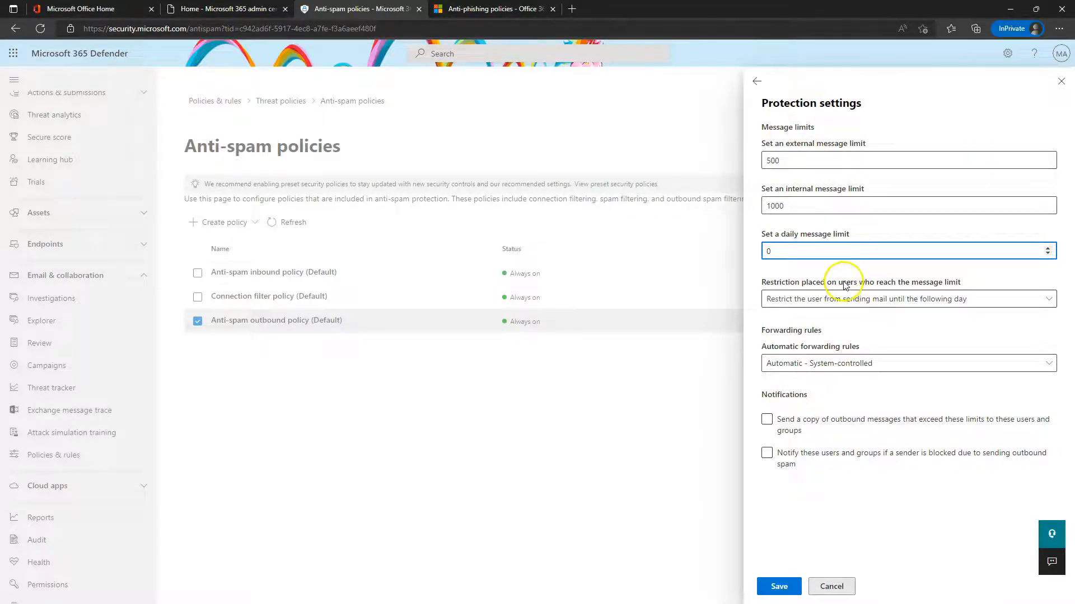
Review the over-limit restriction and automatic forwarding options, leaving forwarding system-controlled
{"action": "left_click", "coordinate": [787, 298]}
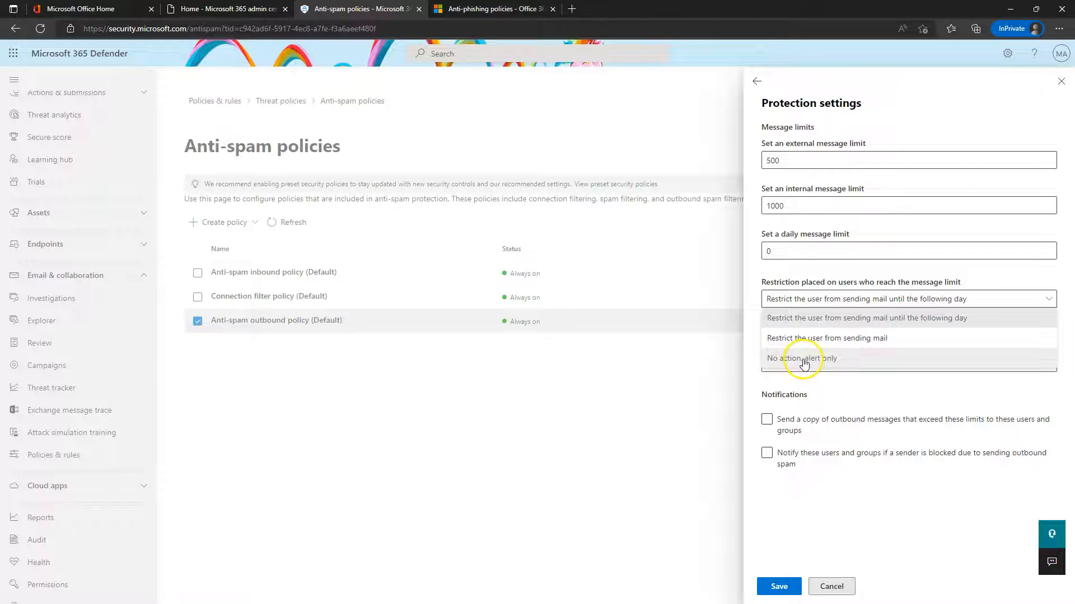
{"action": "left_click", "coordinate": [814, 269]}
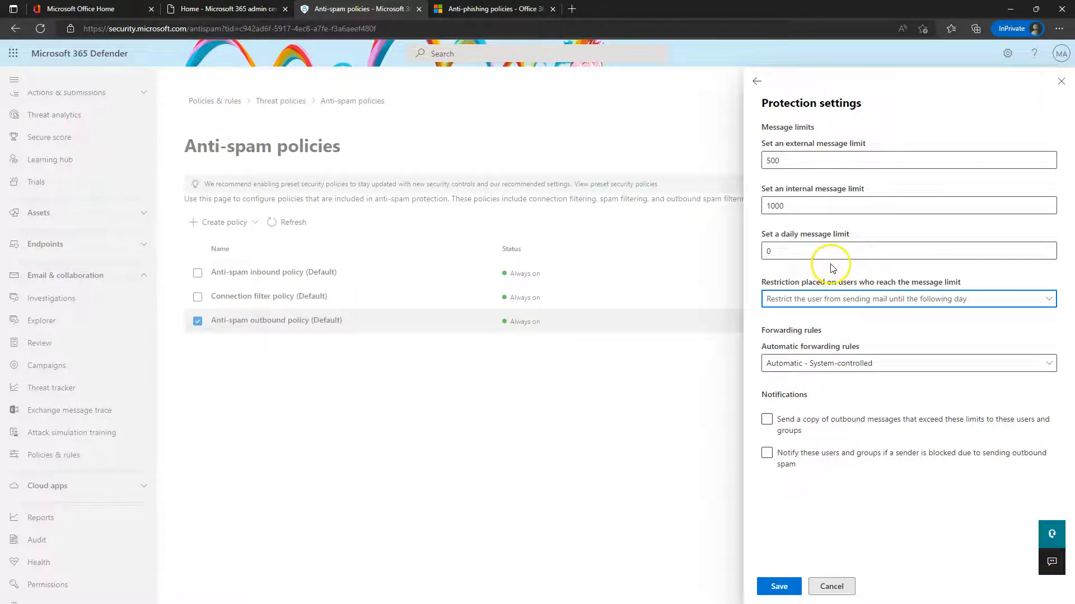
{"action": "left_click", "coordinate": [828, 368]}
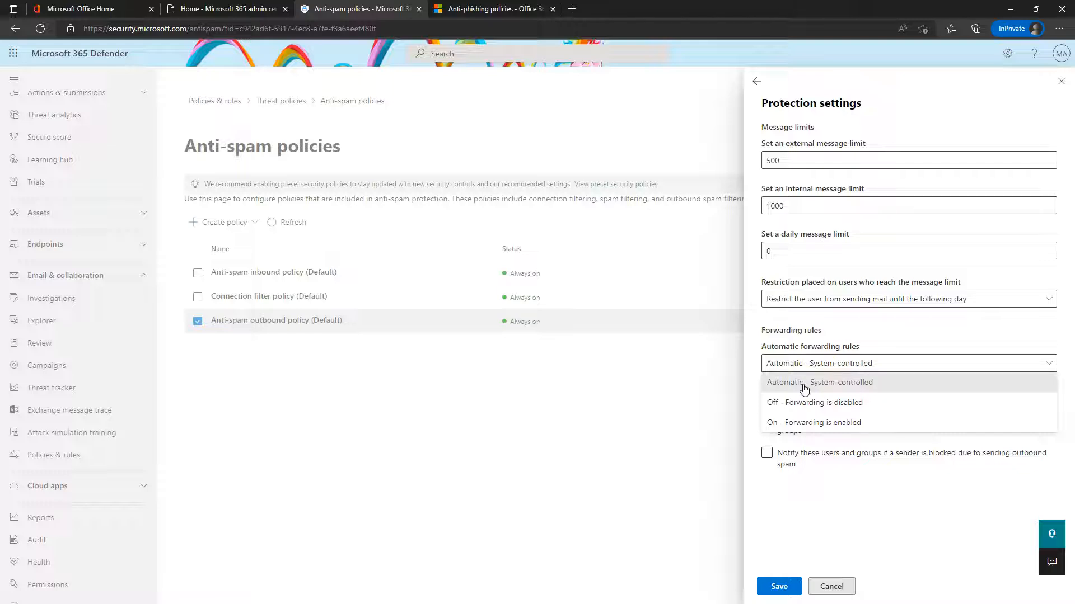
{"action": "left_click", "coordinate": [786, 426]}
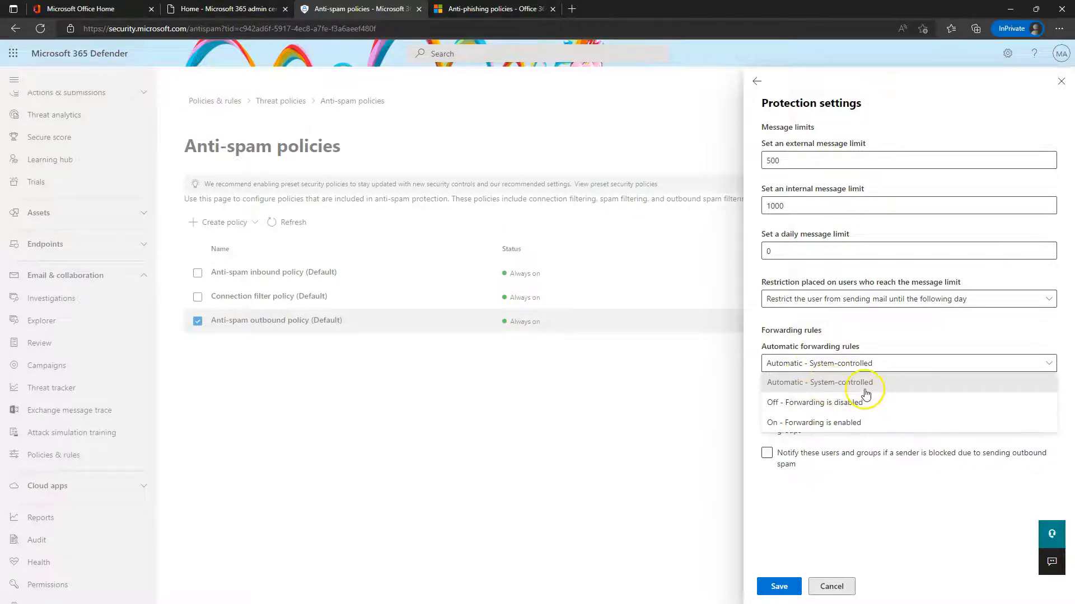
{"action": "left_click", "coordinate": [808, 404]}
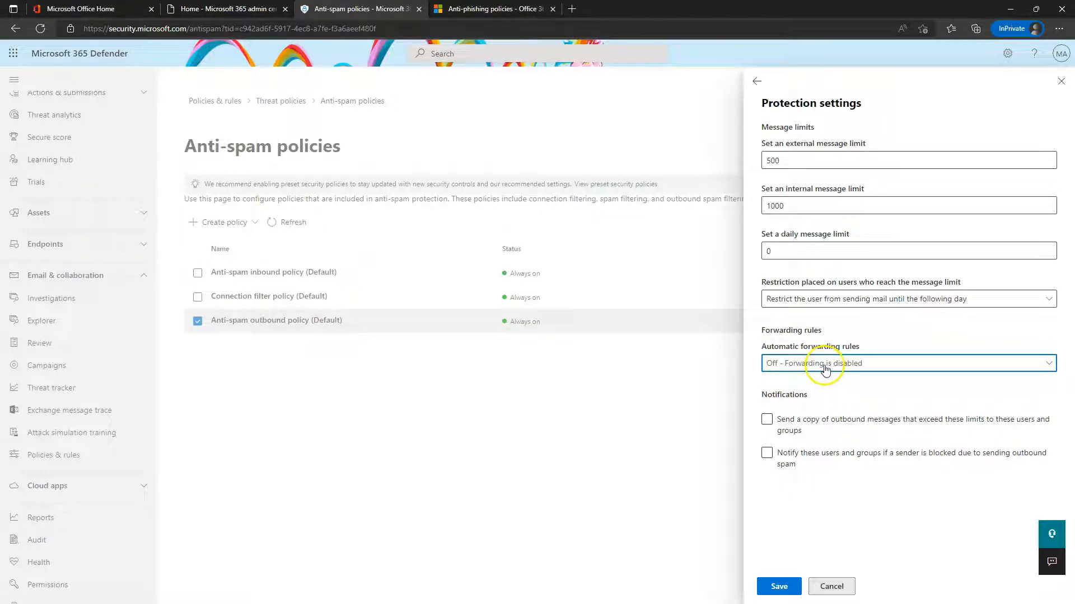
{"action": "left_click", "coordinate": [786, 366]}
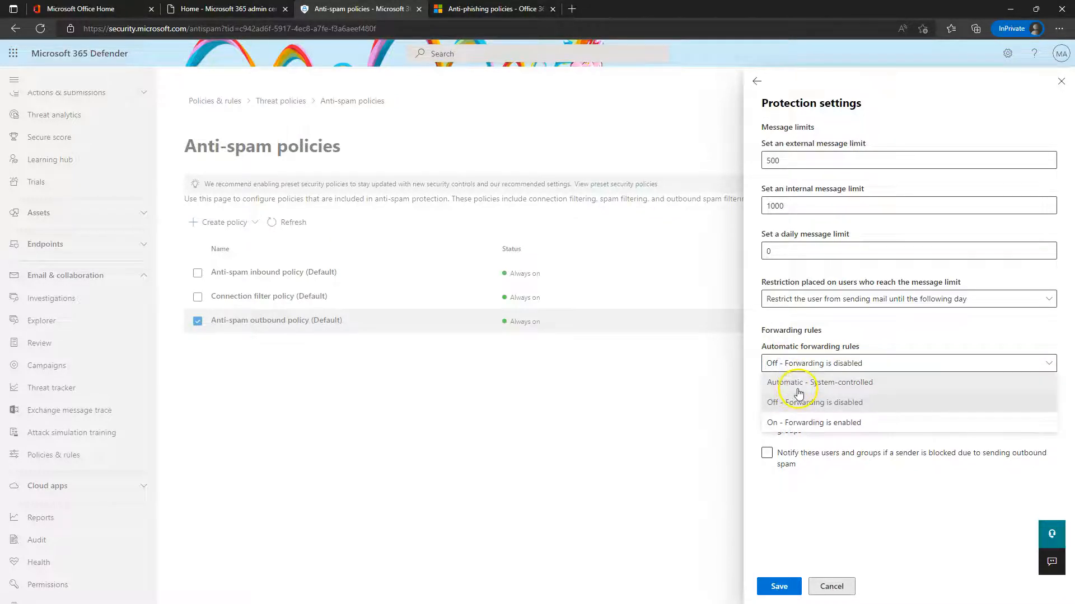
{"action": "left_click", "coordinate": [805, 385]}
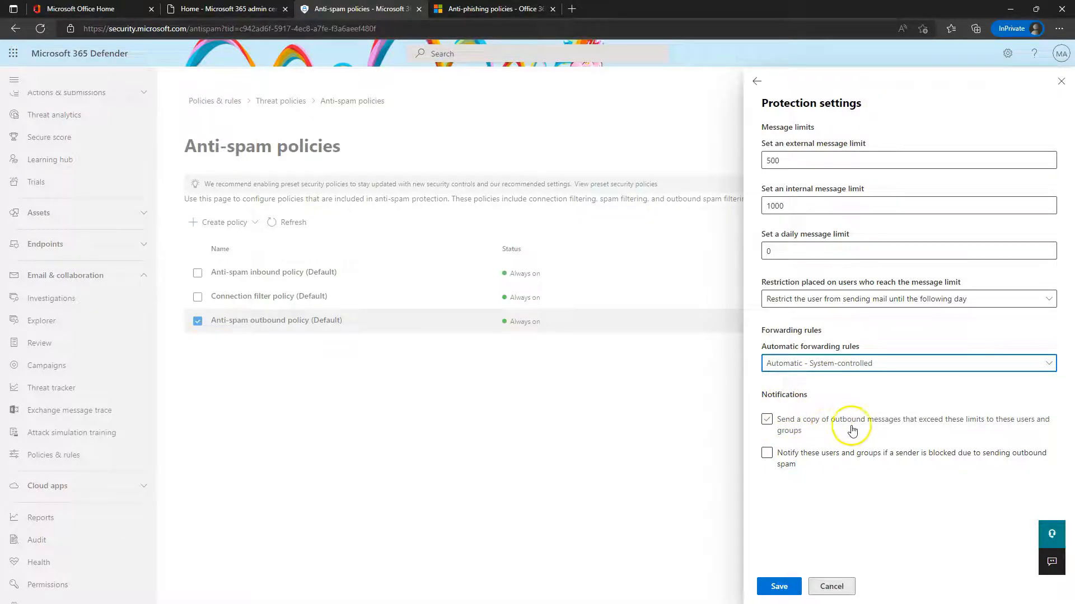
Tick the over-limit copy and blocked-sender notification options, then cancel and close the outbound policy
{"action": "left_click", "coordinate": [792, 420]}
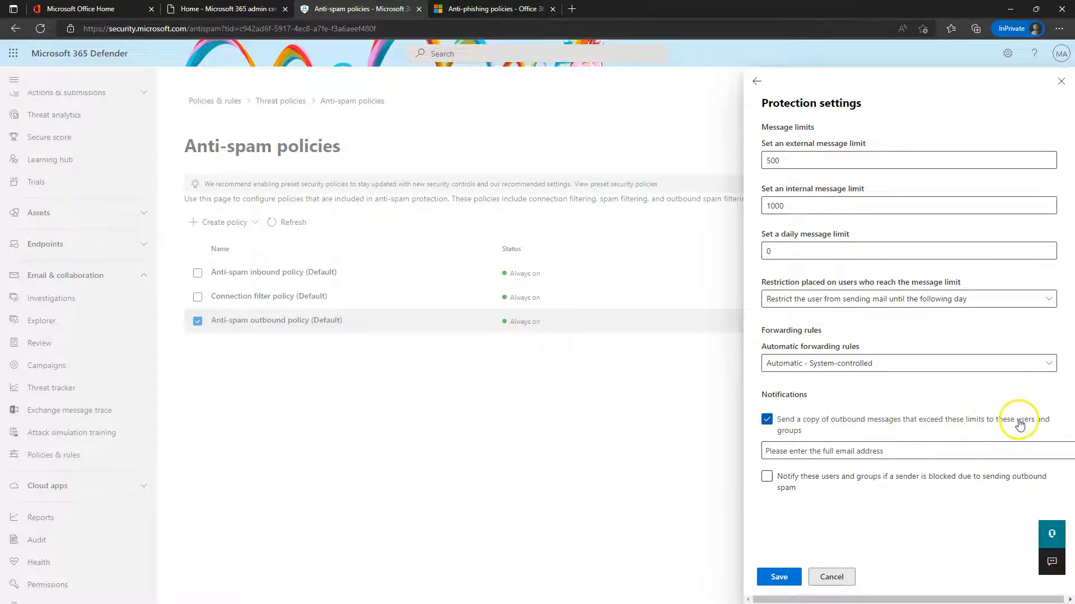
{"action": "left_click", "coordinate": [820, 478]}
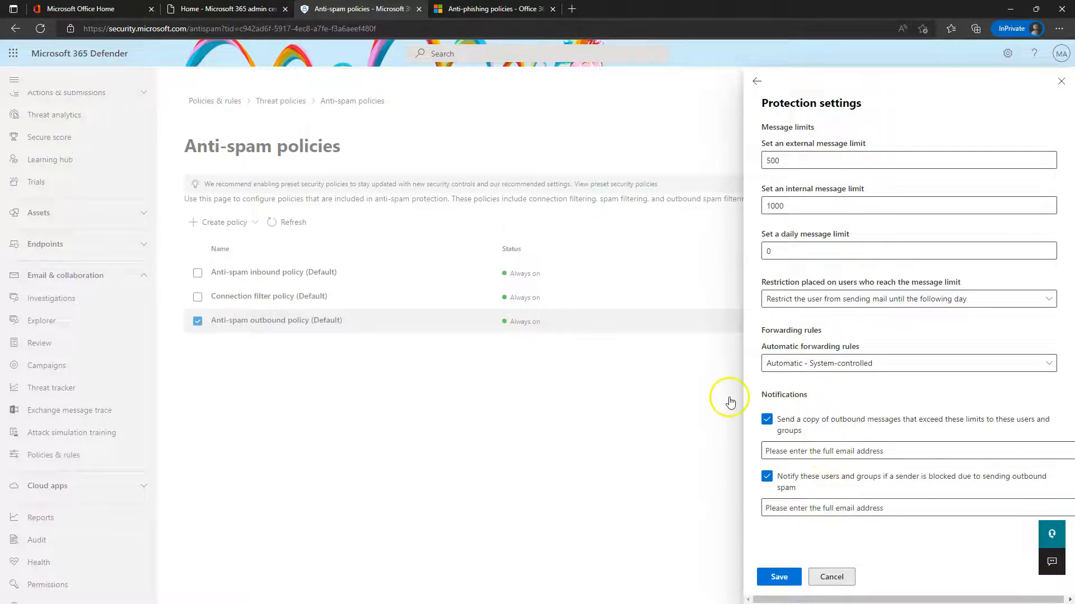
{"action": "left_click", "coordinate": [831, 577]}
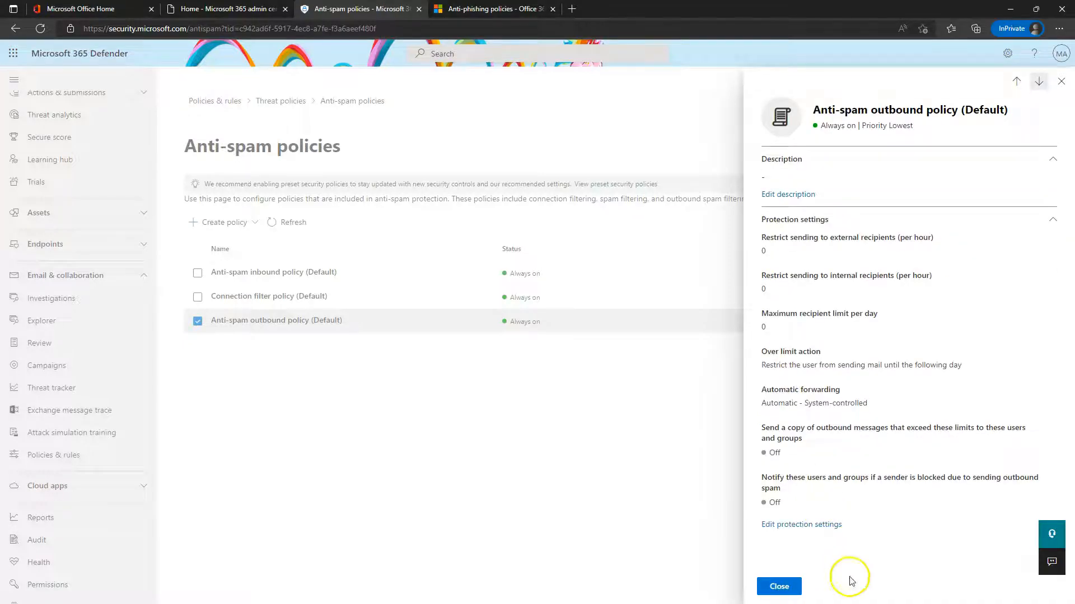
{"action": "left_click", "coordinate": [788, 584]}
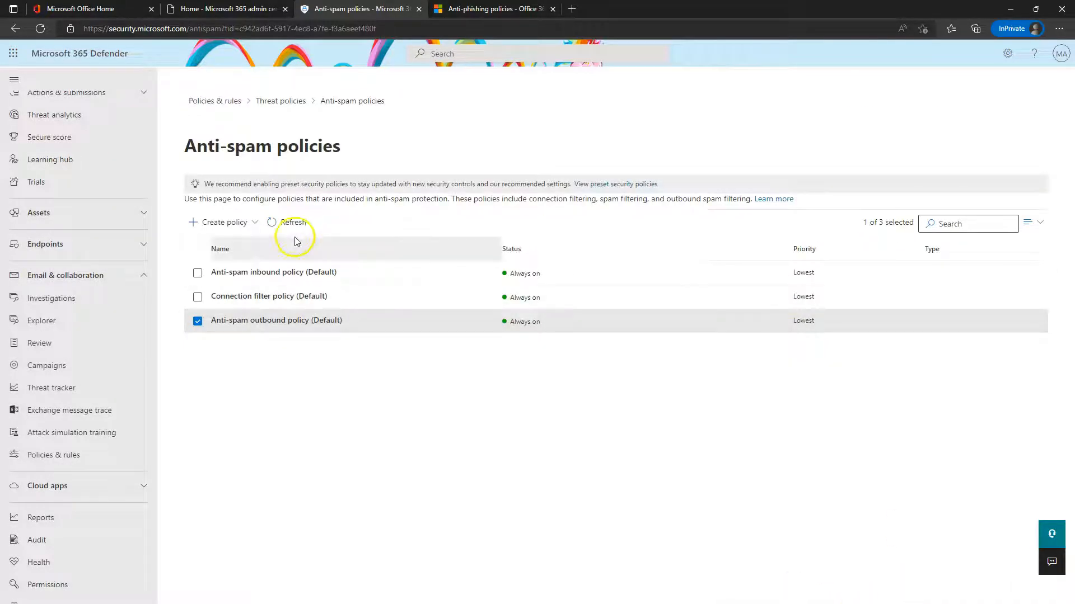
Turn on the safe list in the Connection filter policy editor, then cancel and close it
{"action": "left_click", "coordinate": [259, 299]}
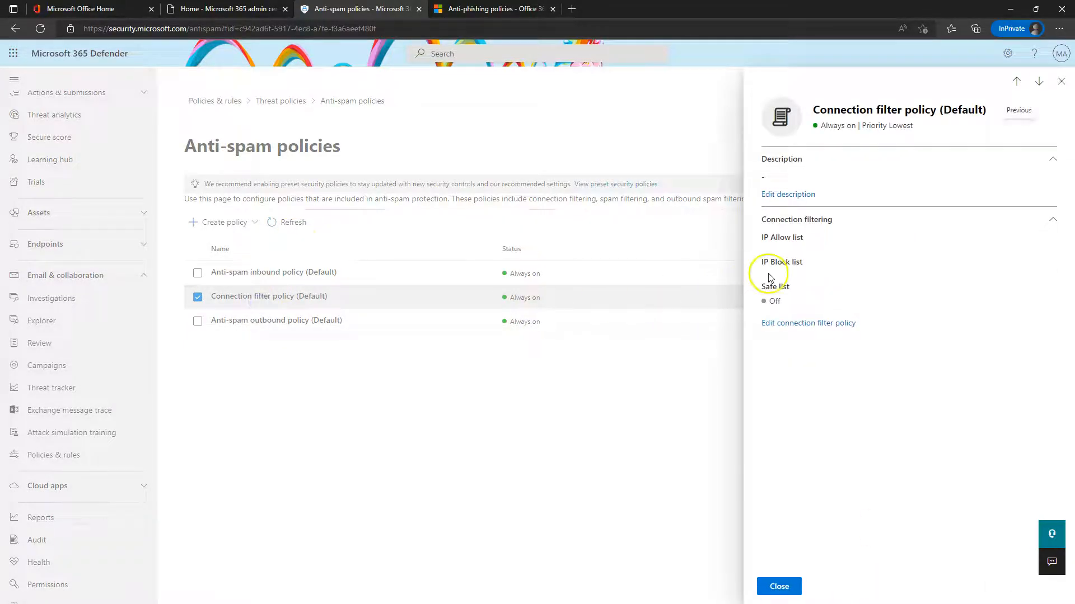
{"action": "left_click", "coordinate": [807, 325]}
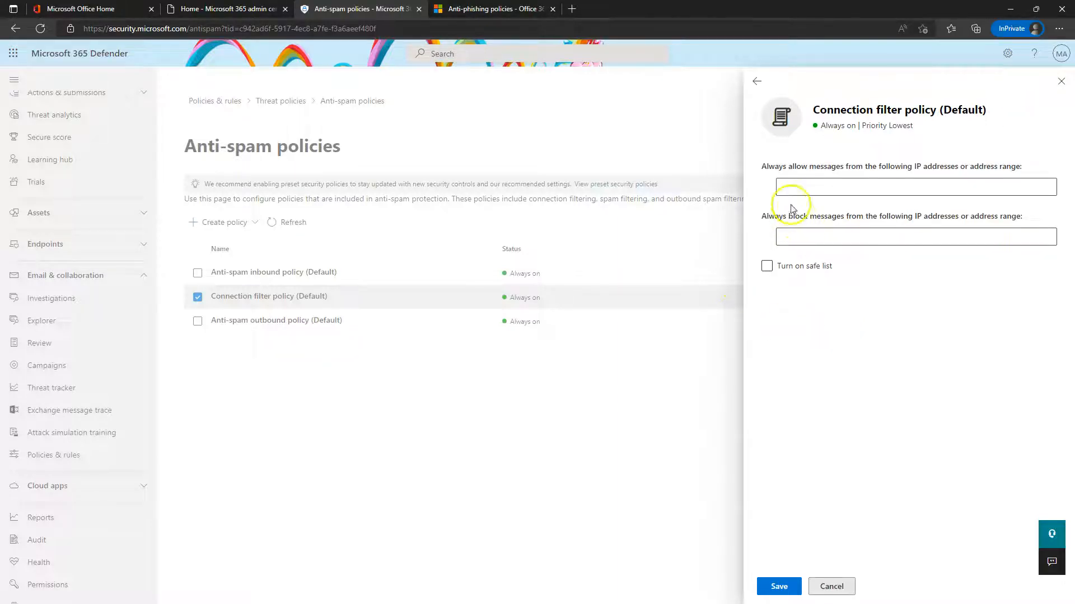
{"action": "left_click", "coordinate": [878, 189]}
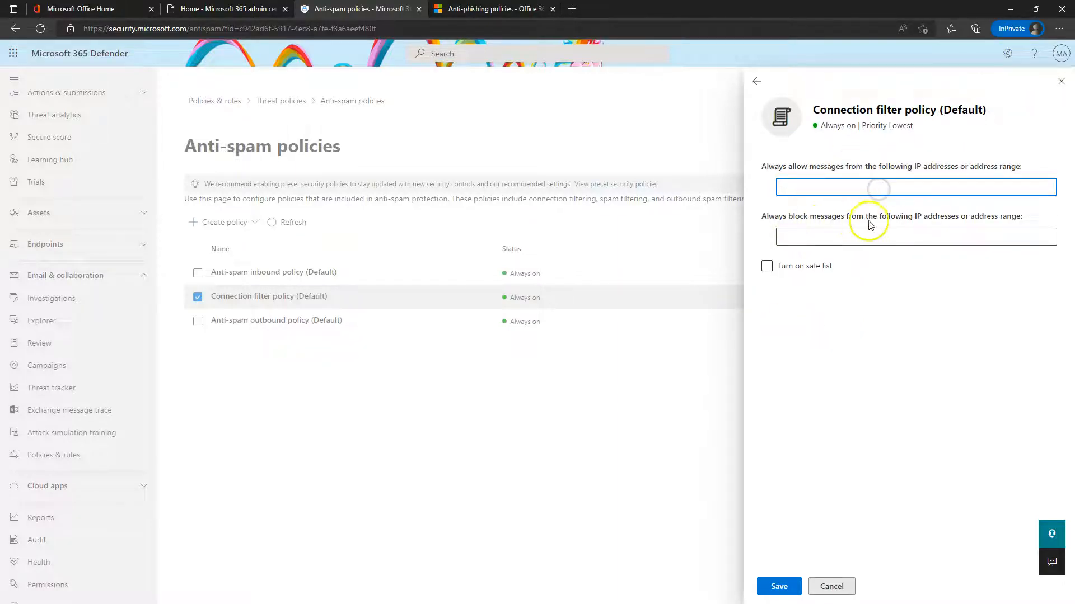
{"action": "left_click", "coordinate": [789, 267]}
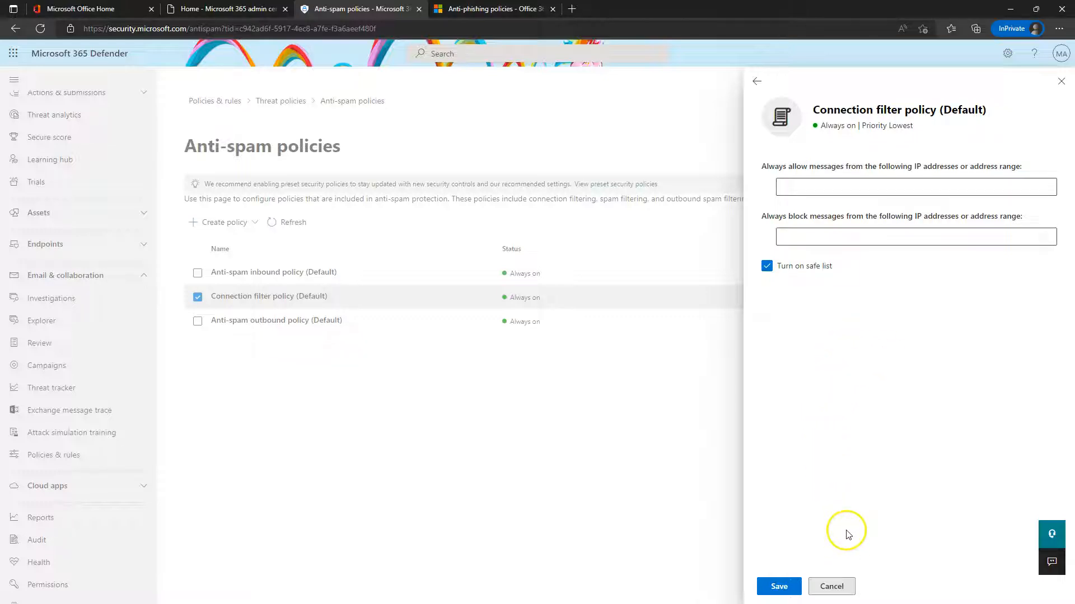
{"action": "left_click", "coordinate": [832, 587]}
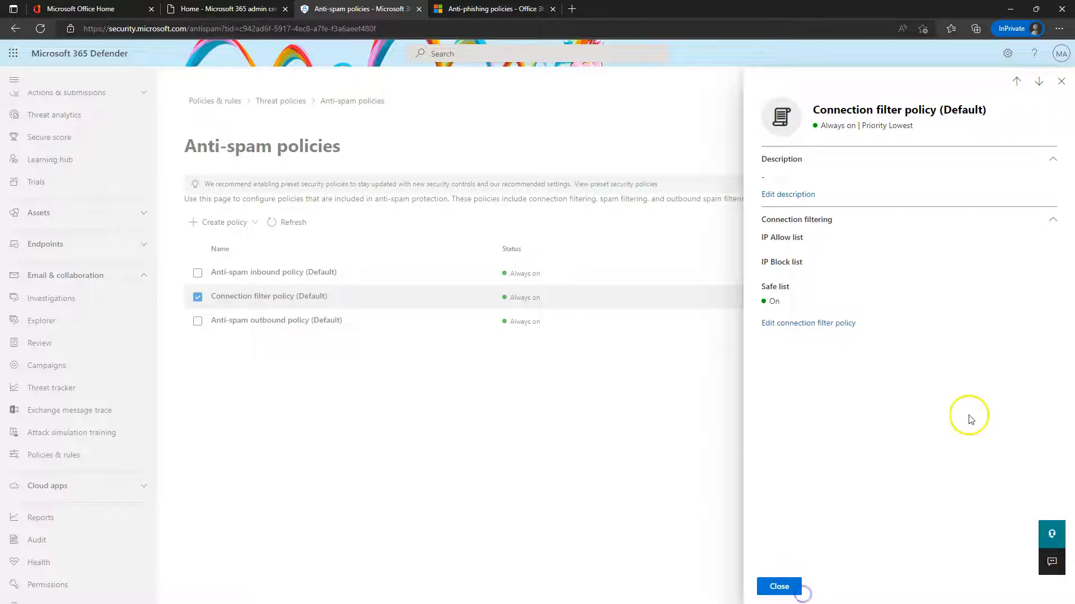
{"action": "left_click", "coordinate": [780, 593]}
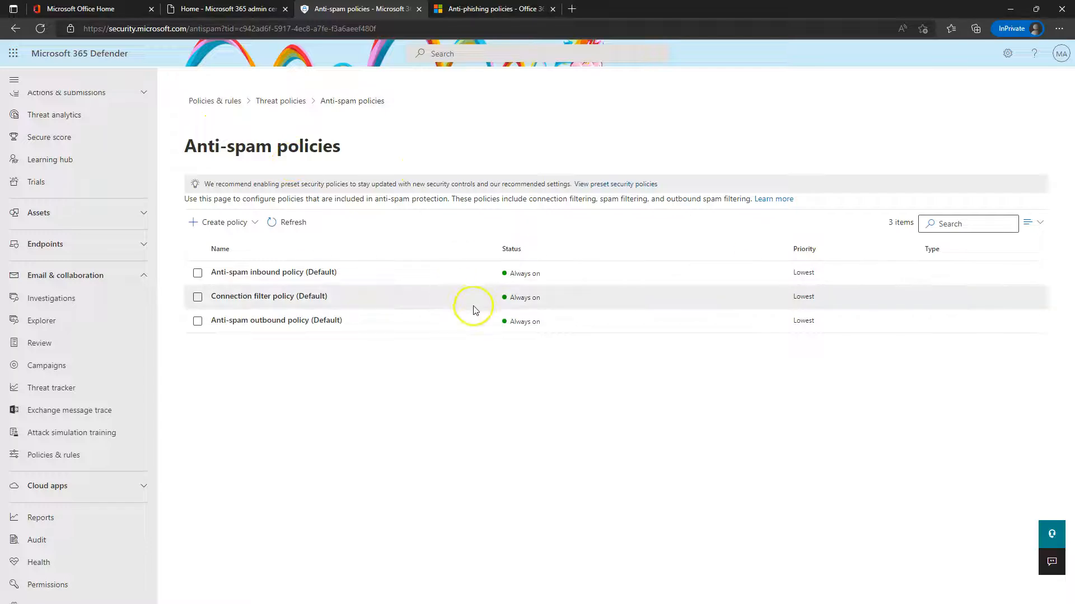
Open the Default anti-malware policy and its protection settings editor
{"action": "left_click", "coordinate": [289, 105]}
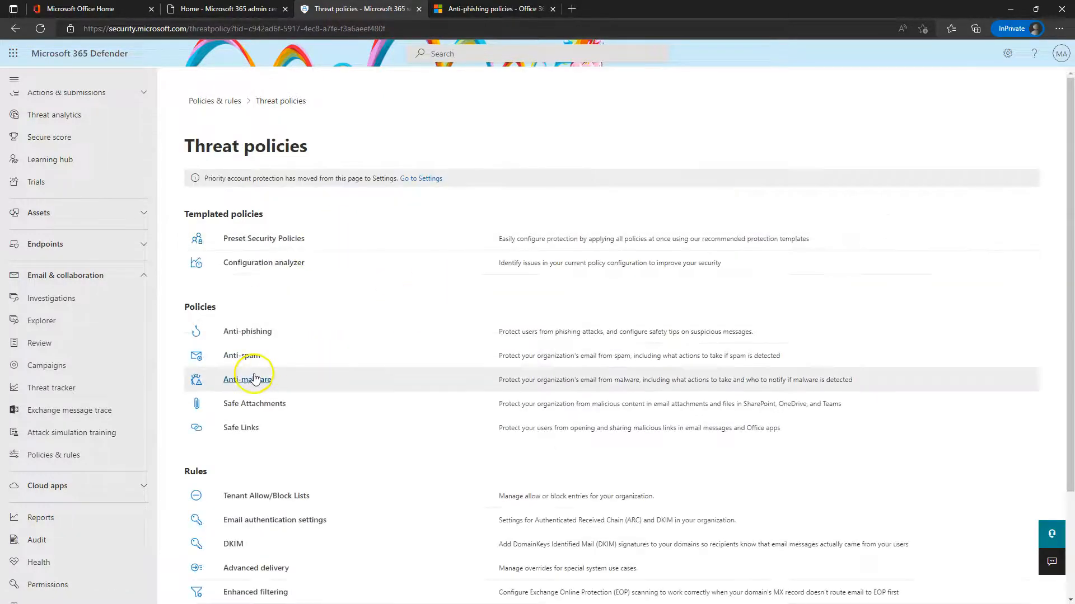
{"action": "left_click", "coordinate": [249, 381]}
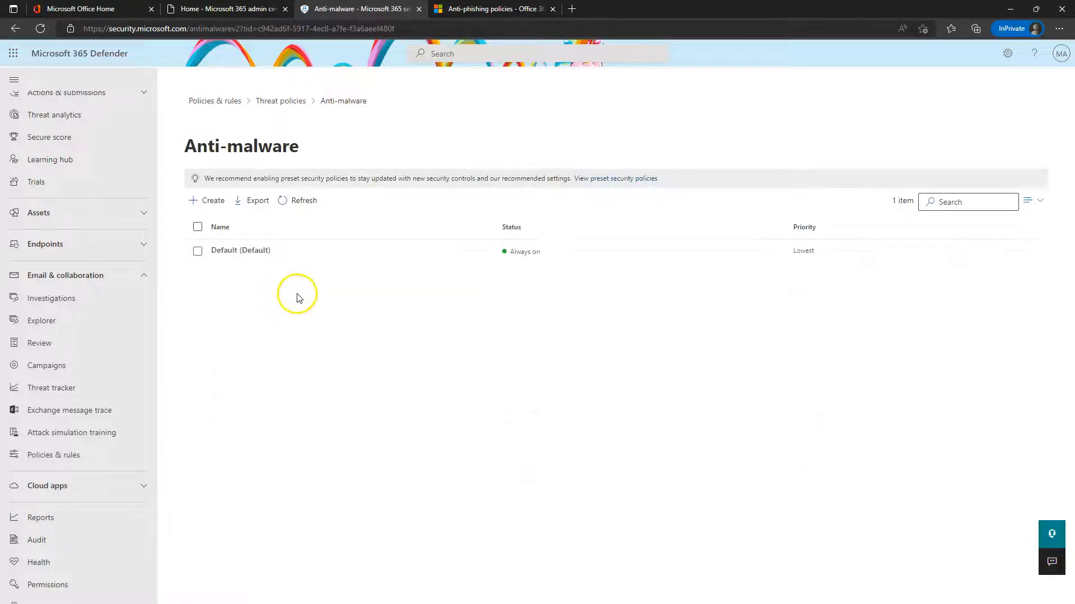
{"action": "left_click", "coordinate": [238, 250]}
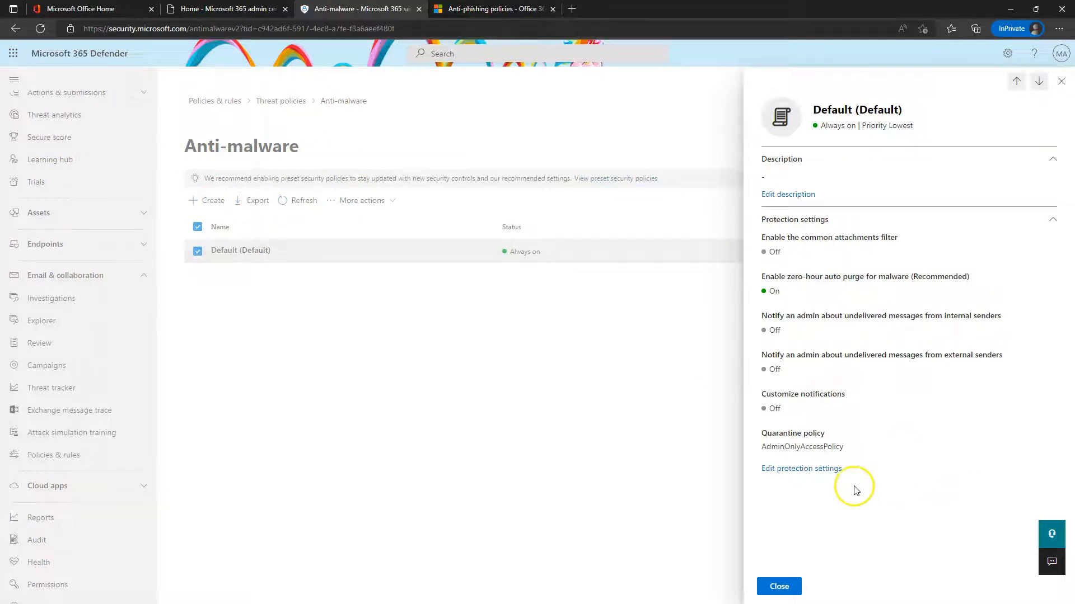
{"action": "left_click", "coordinate": [820, 469]}
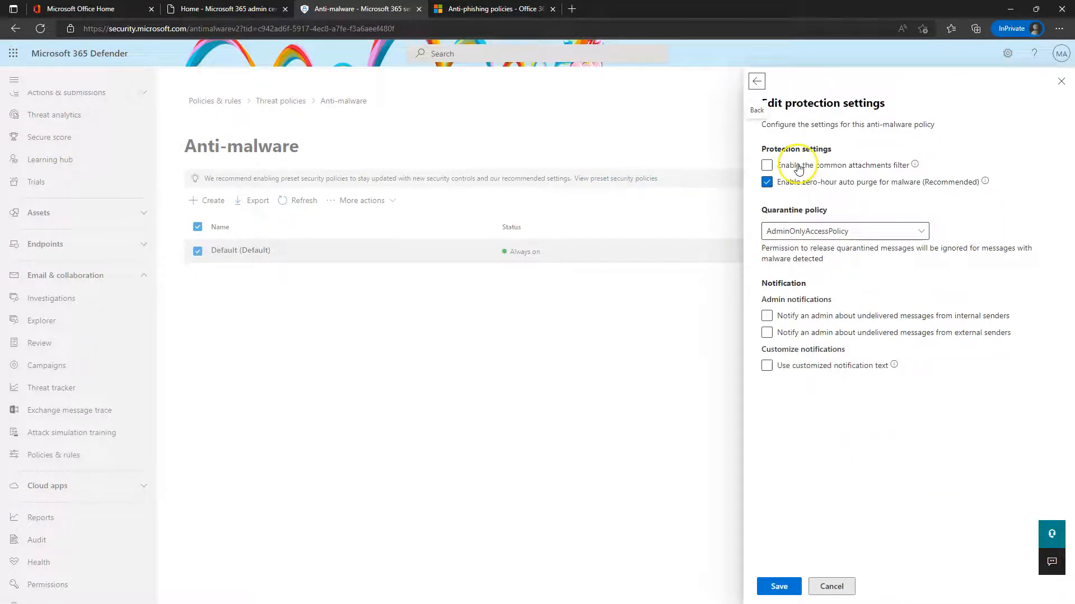
{"action": "left_click", "coordinate": [756, 81]}
{"action": "left_click", "coordinate": [806, 470]}
Turn on the common attachments filter, review blocked file types, and enable customized notification text
{"action": "left_click", "coordinate": [768, 164]}
{"action": "mouse_move", "coordinate": [915, 165]}
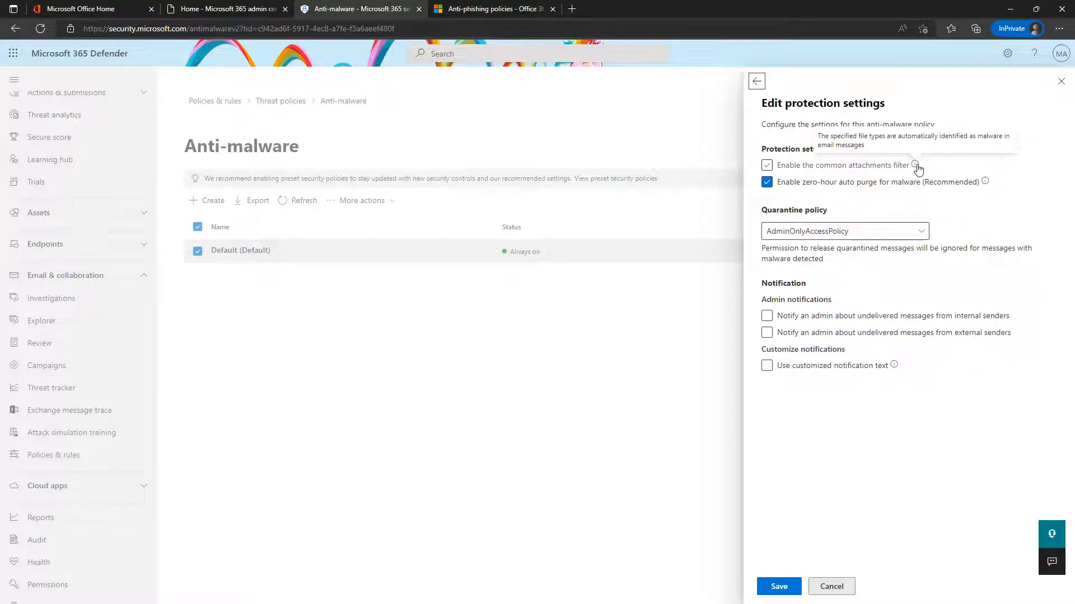
{"action": "left_click", "coordinate": [791, 165]}
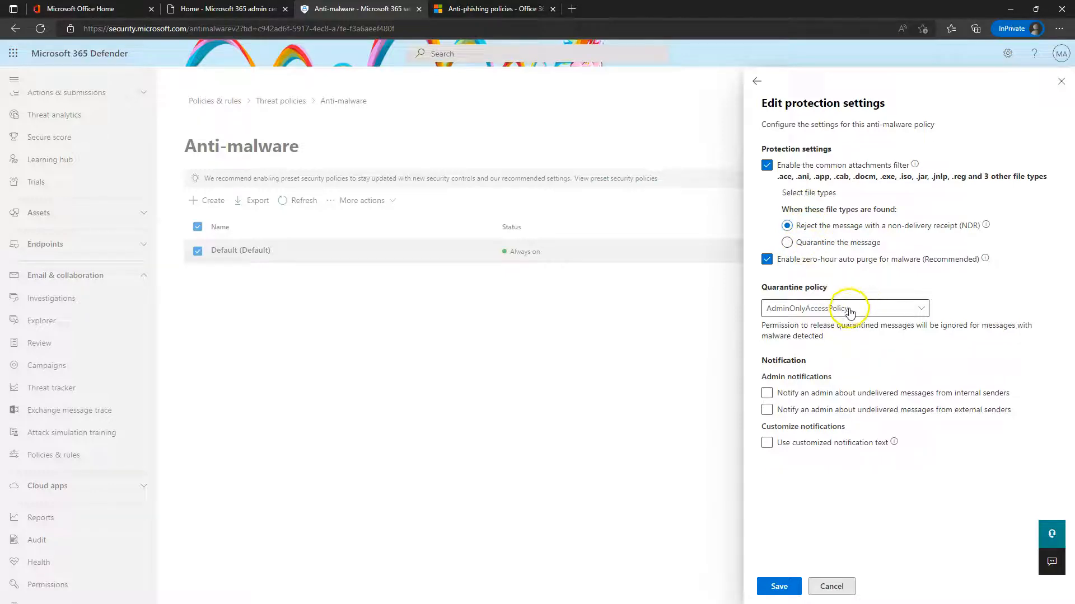
{"action": "left_click", "coordinate": [823, 309]}
{"action": "left_click", "coordinate": [998, 279]}
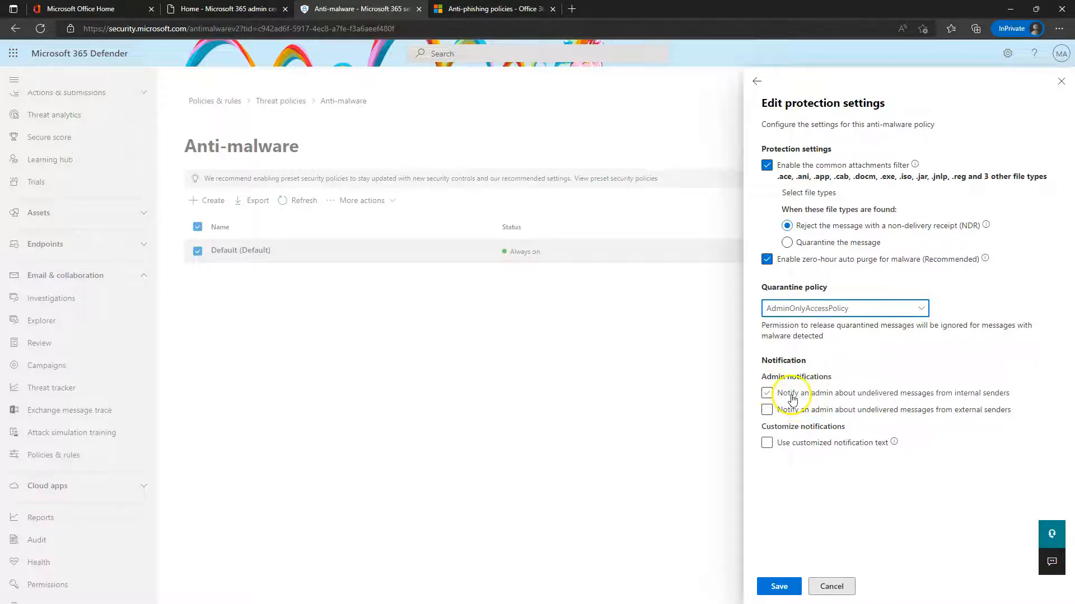
{"action": "mouse_move", "coordinate": [894, 443]}
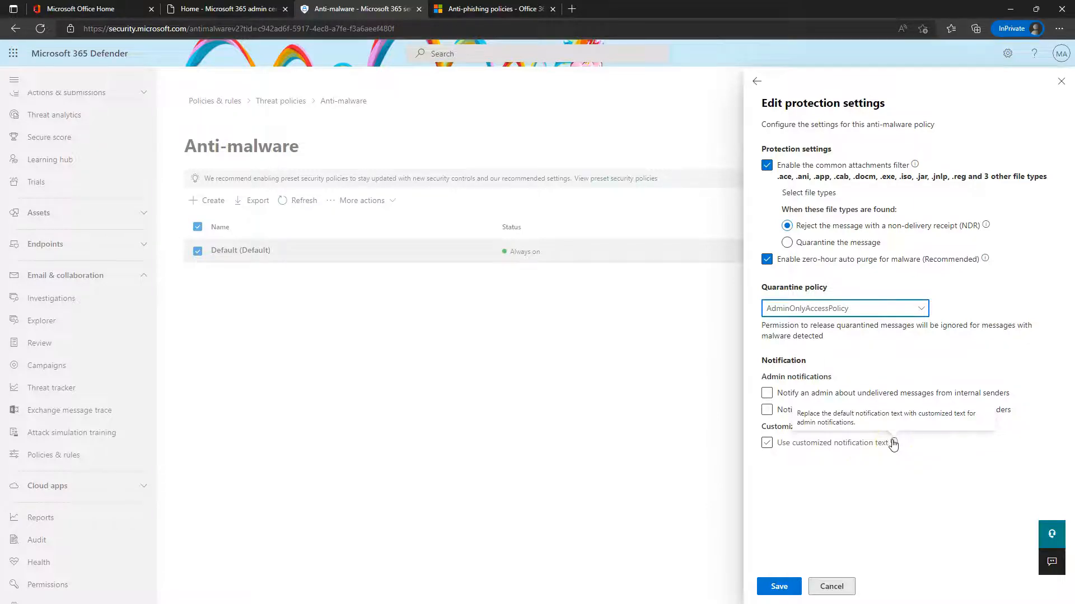
{"action": "left_click", "coordinate": [806, 442]}
{"action": "scroll", "coordinate": [825, 476], "scroll_direction": "down", "scroll_amount": 1}
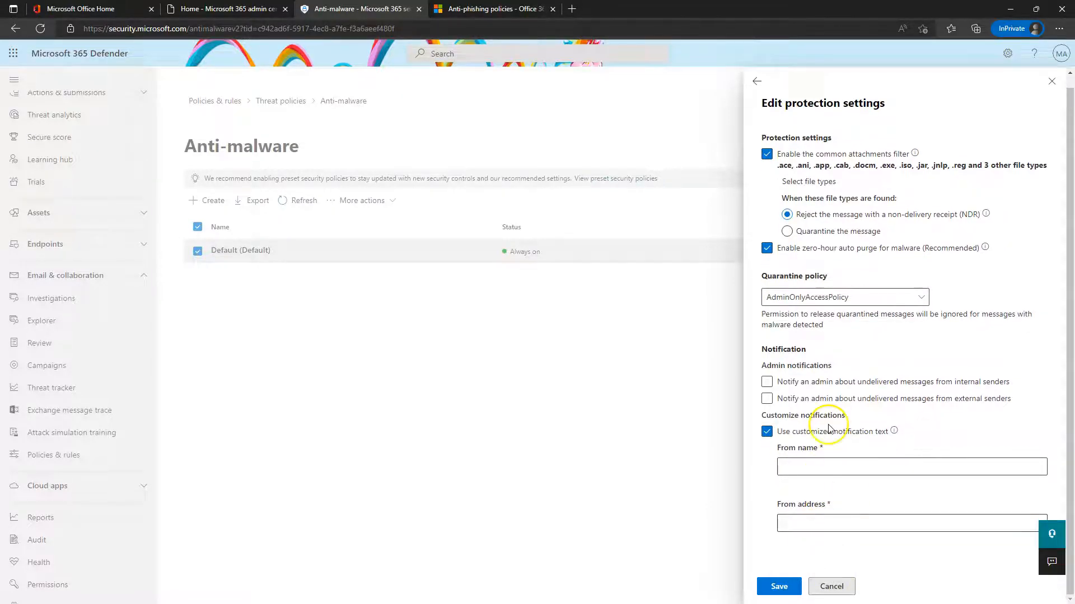
Discard the protection changes, close the Default policy, and return to the Threat policies overview
{"action": "left_click", "coordinate": [832, 587]}
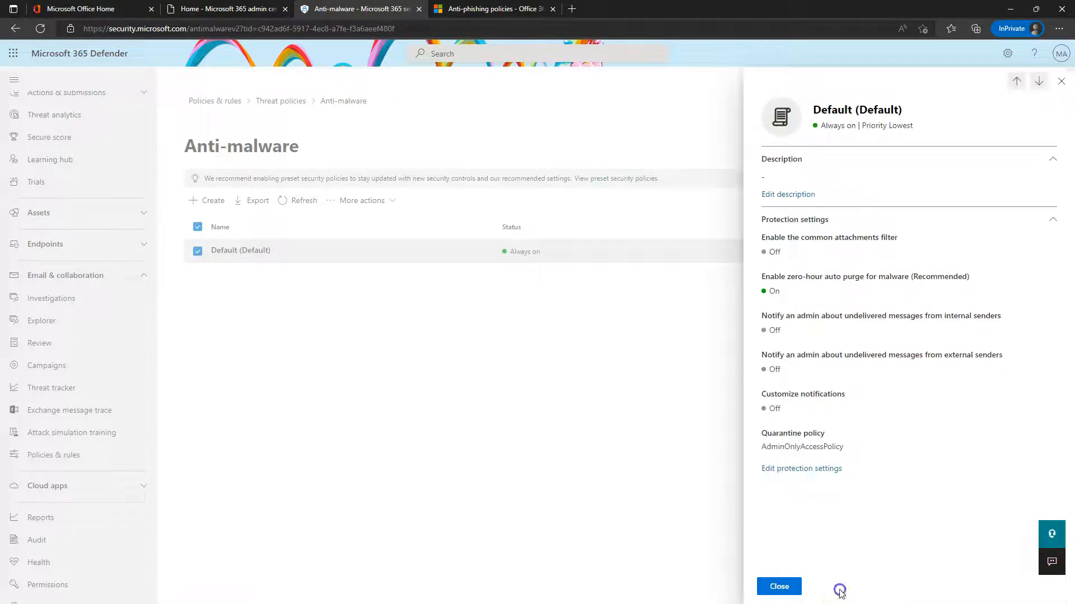
{"action": "left_click", "coordinate": [779, 585]}
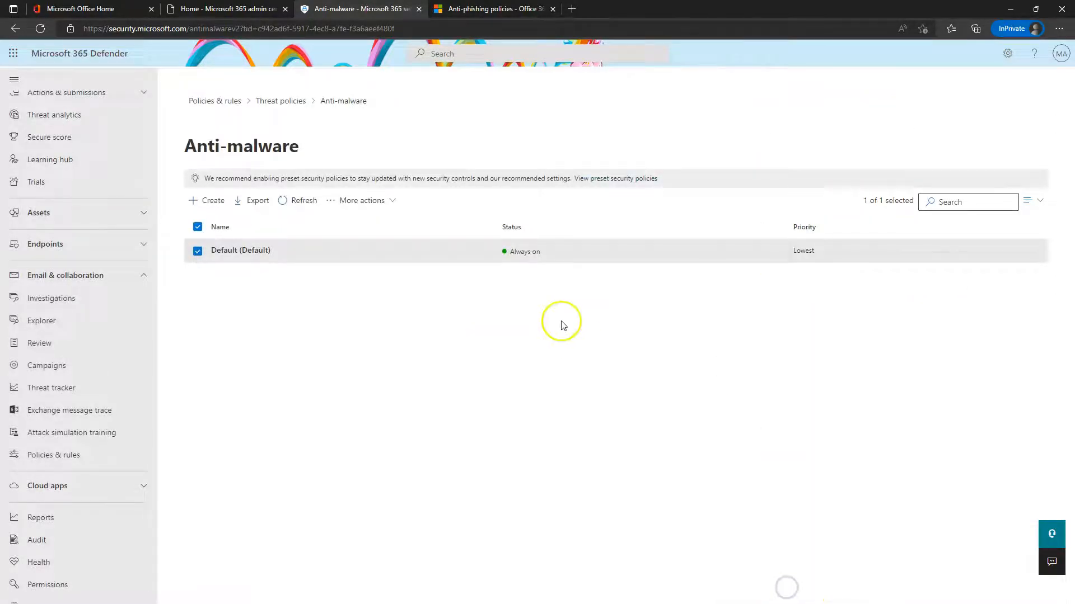
{"action": "left_click", "coordinate": [374, 201]}
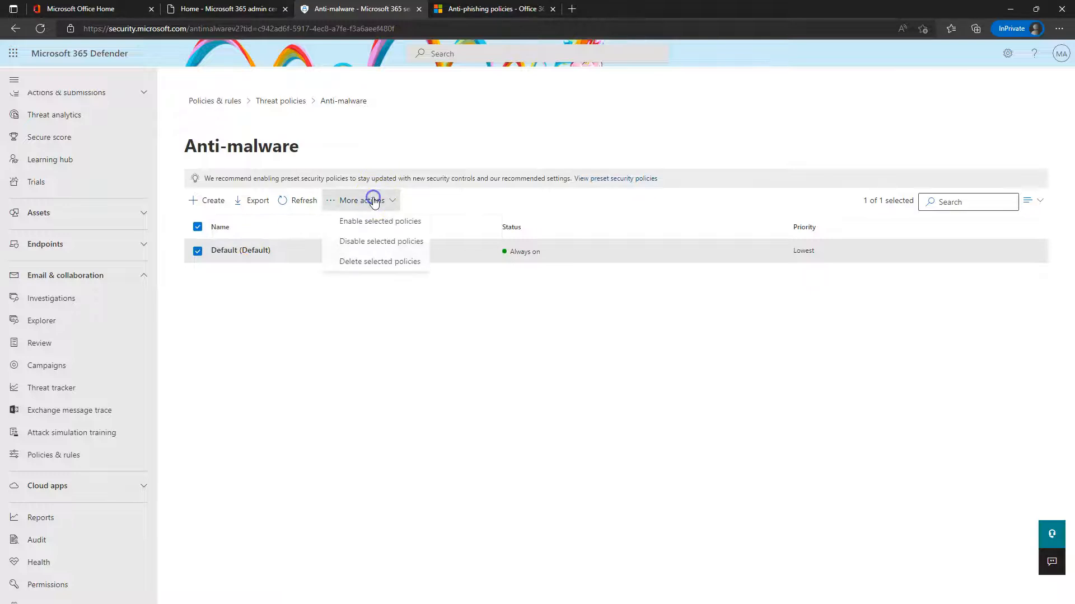
{"action": "left_click", "coordinate": [410, 370]}
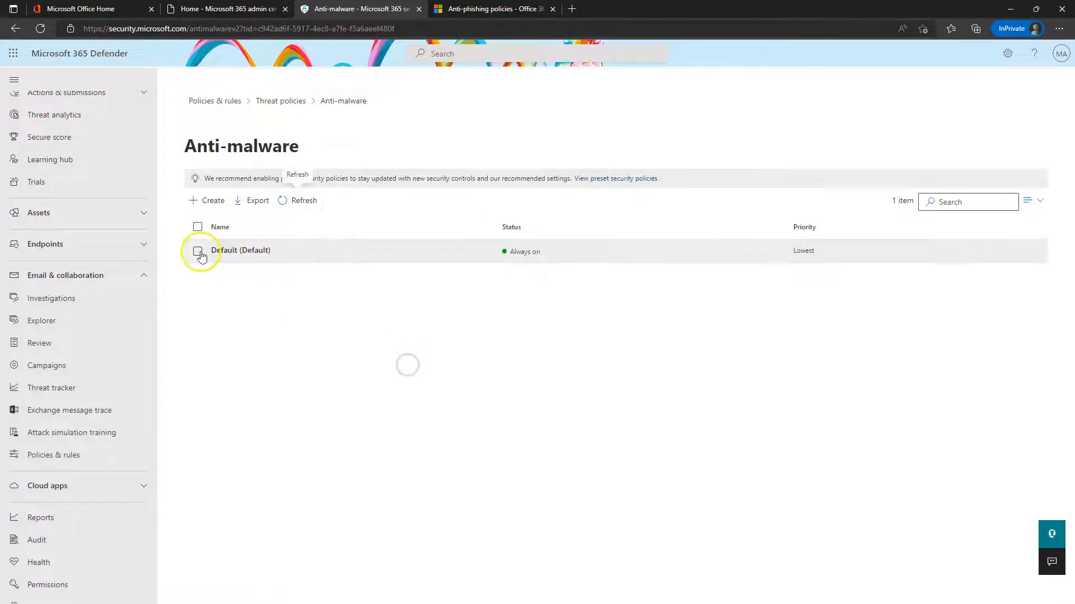
{"action": "left_click", "coordinate": [280, 101]}
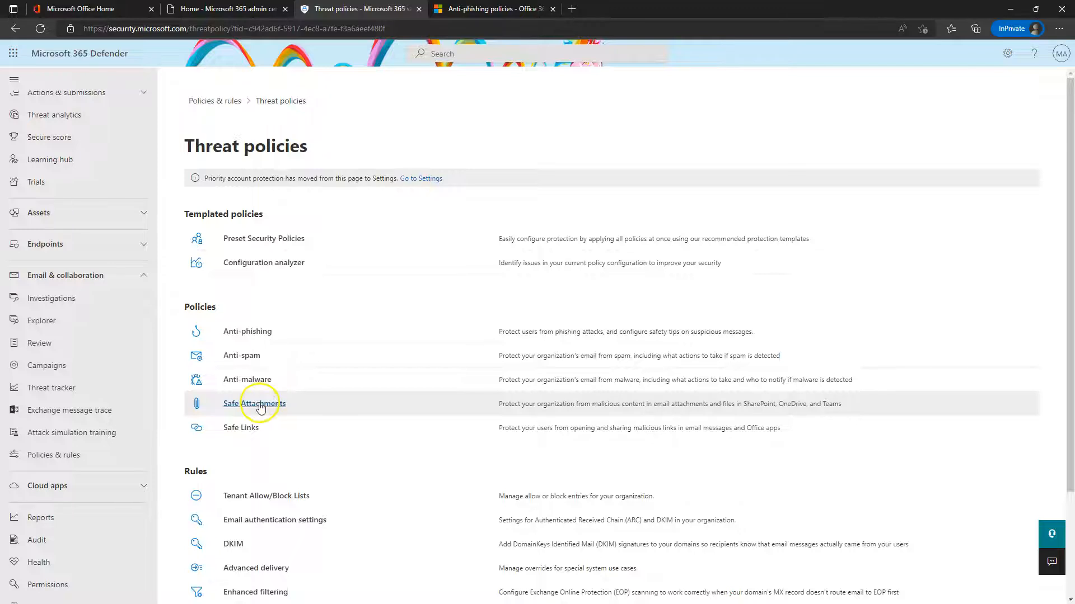
View the Safe Attachments Built-in protection (Microsoft) policy, dismissing two error dialogs, then close it
{"action": "left_click", "coordinate": [257, 407]}
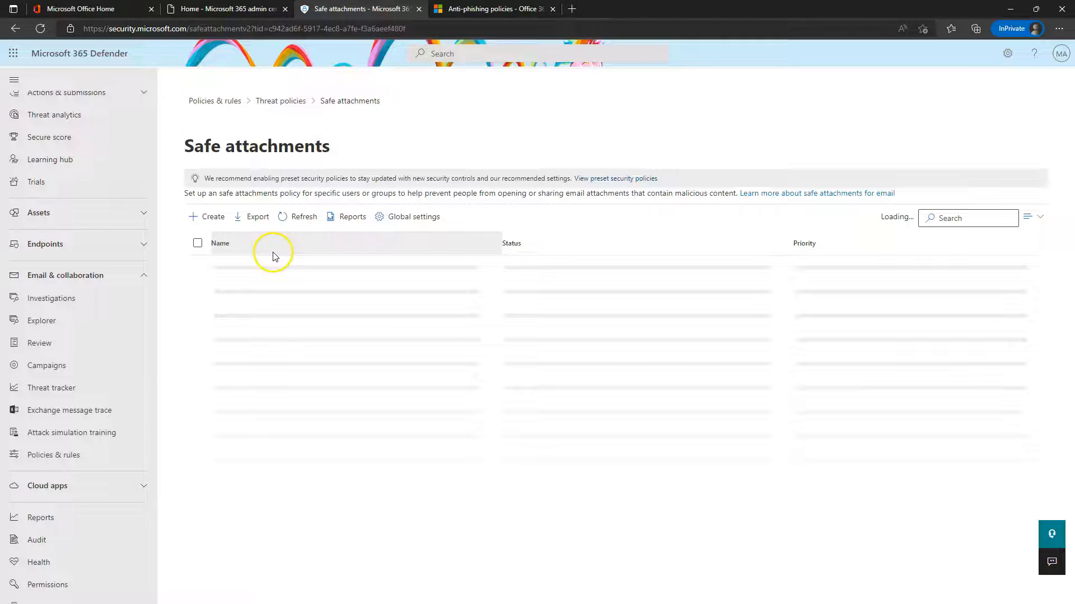
{"action": "left_click", "coordinate": [244, 269]}
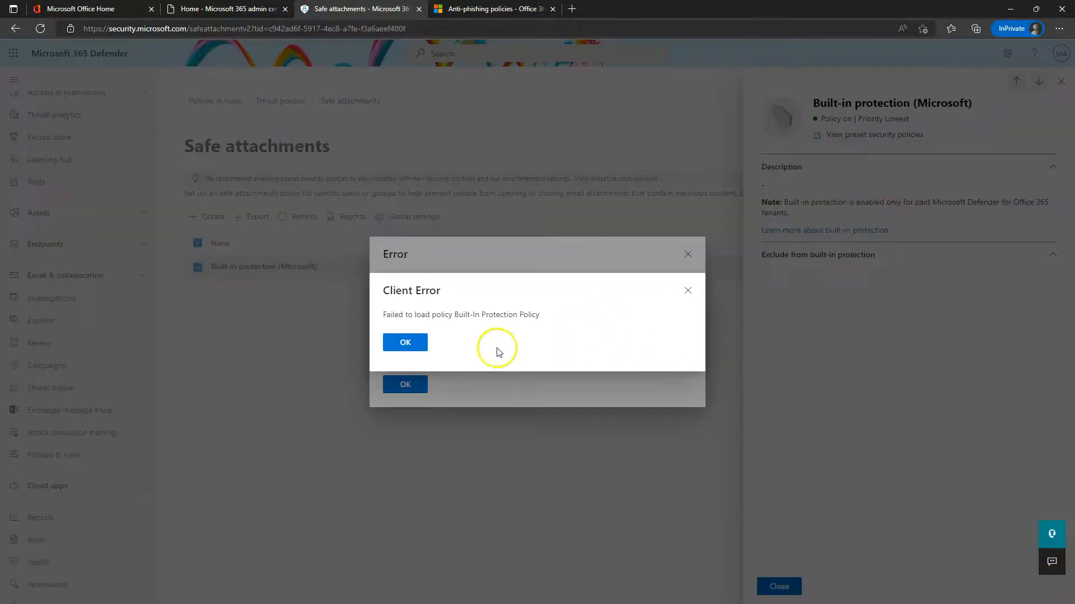
{"action": "left_click", "coordinate": [404, 343]}
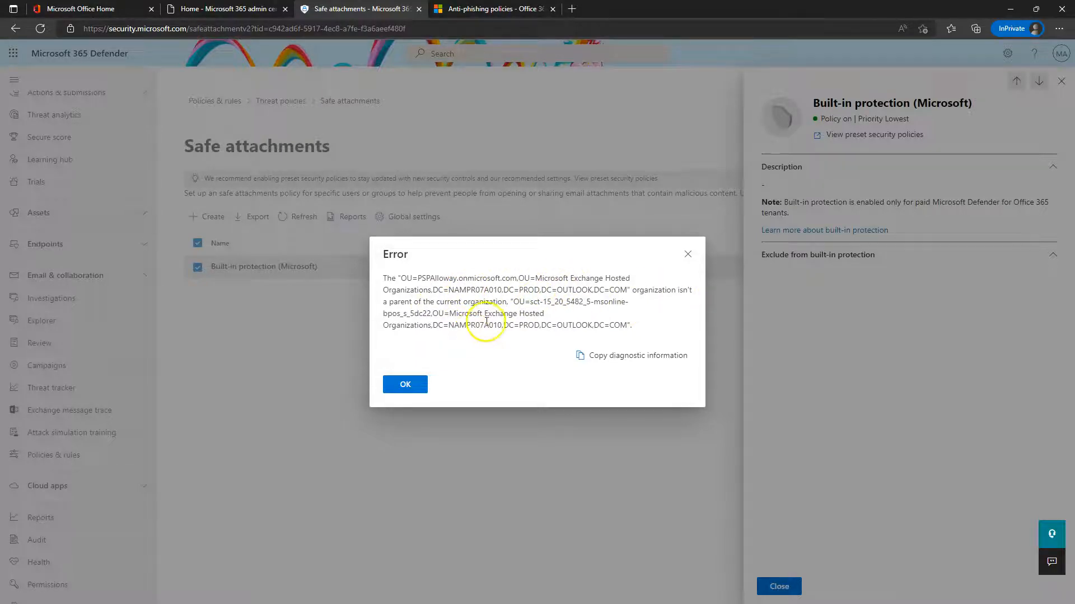
{"action": "left_click", "coordinate": [403, 382]}
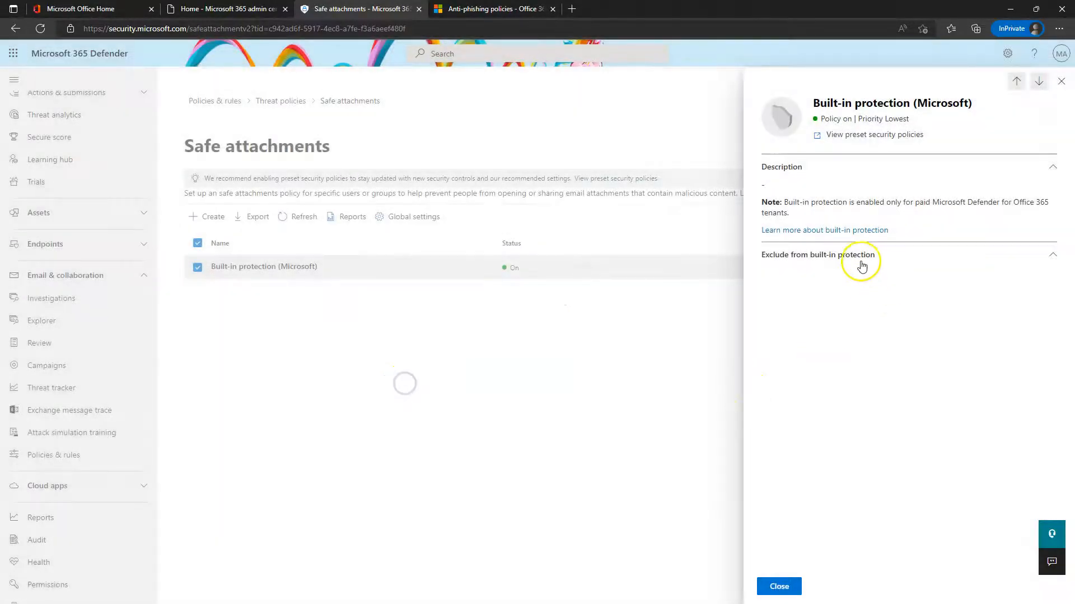
{"action": "left_click", "coordinate": [835, 258]}
{"action": "left_click", "coordinate": [1061, 82]}
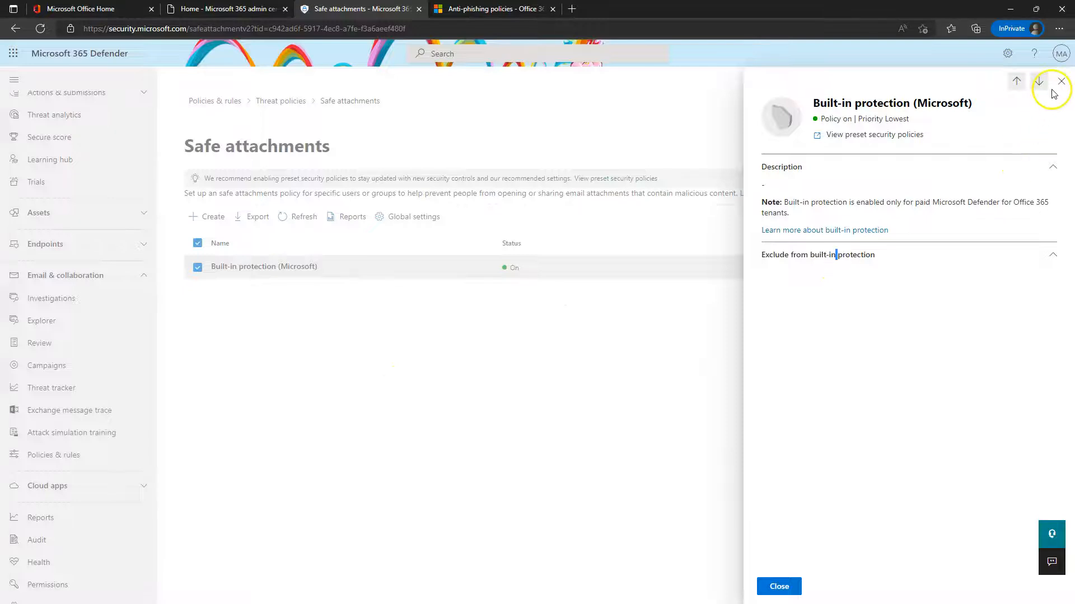
Create a Safe Attachments policy named 'Test' for the pocketsquareprofessor.live domain and reach Settings
{"action": "left_click", "coordinate": [219, 213]}
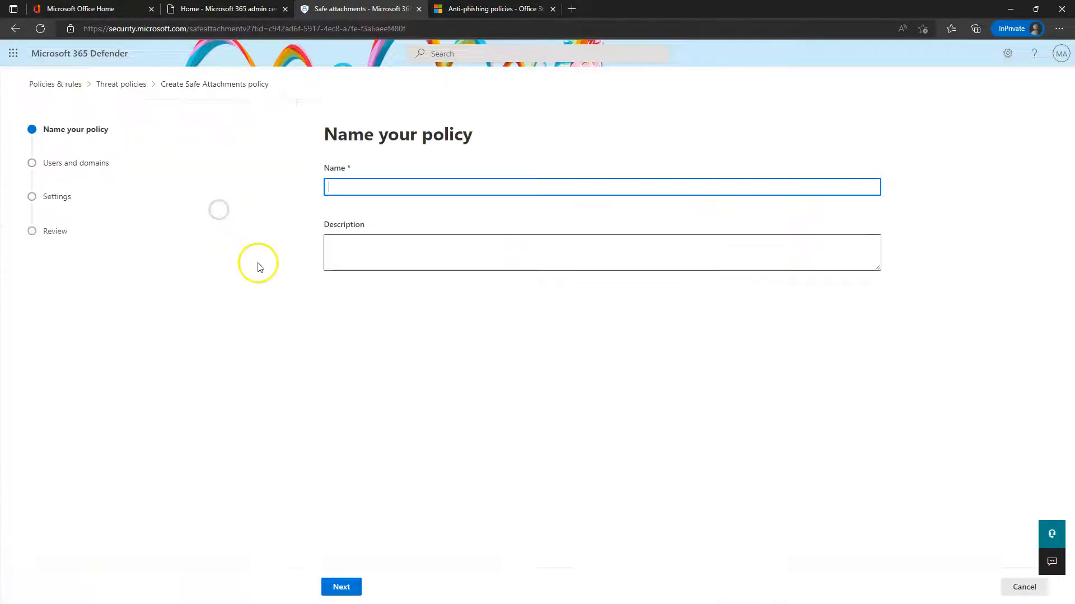
{"action": "type", "text": "Test"}
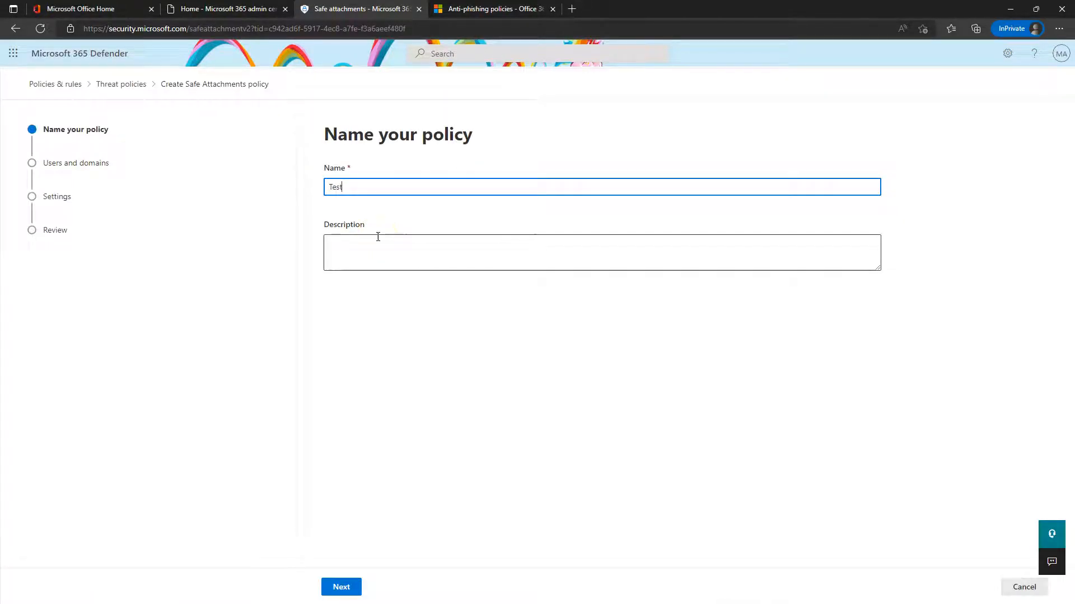
{"action": "left_click", "coordinate": [341, 587]}
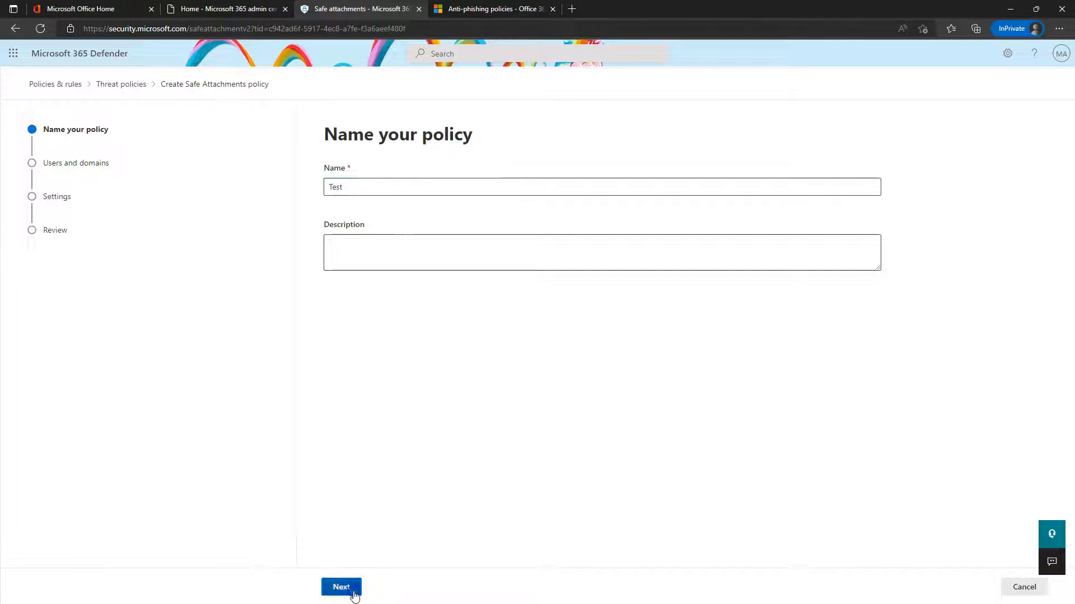
{"action": "left_click", "coordinate": [347, 305]}
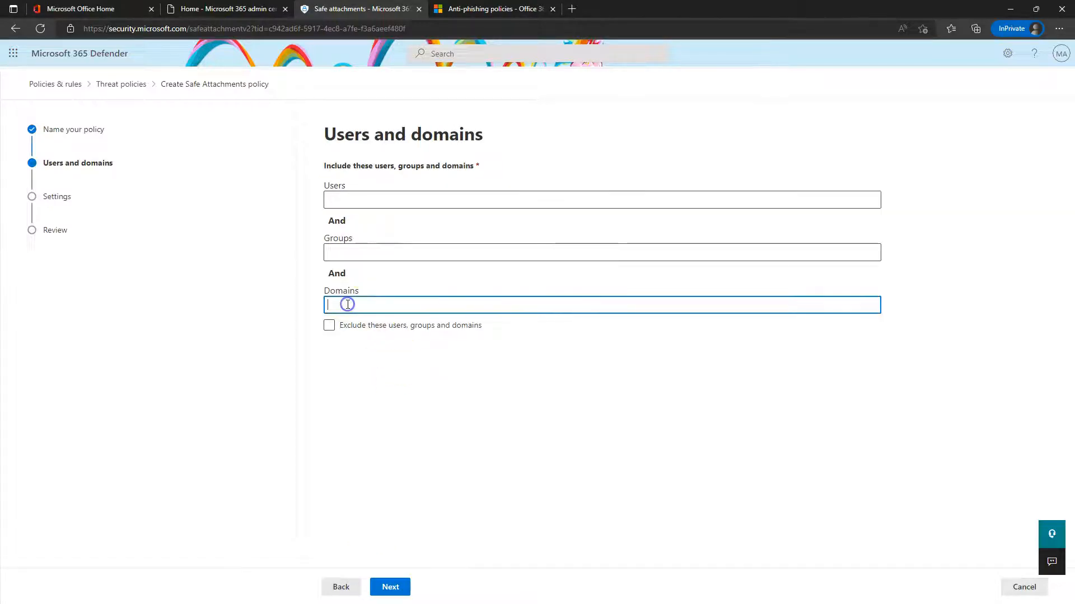
{"action": "type", "text": "p"}
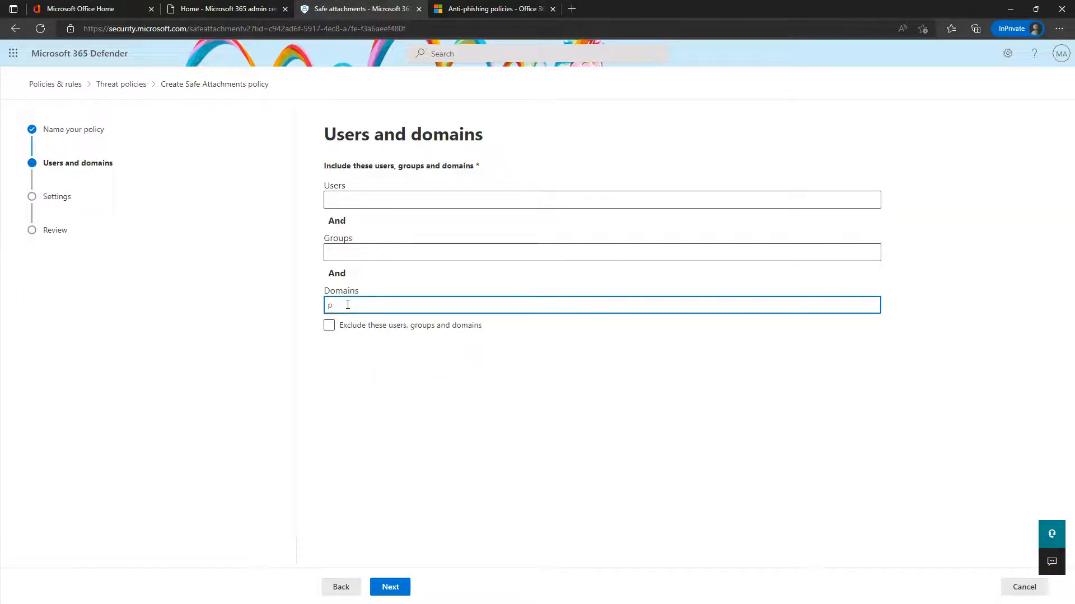
{"action": "type", "text": "cck"}
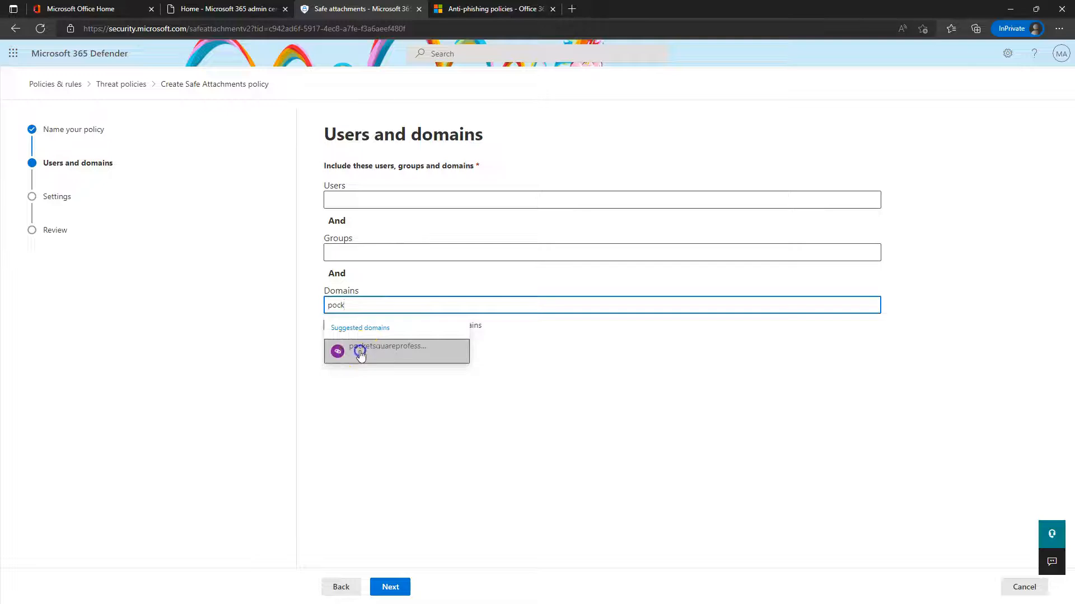
{"action": "left_click", "coordinate": [358, 349]}
{"action": "left_click", "coordinate": [409, 588]}
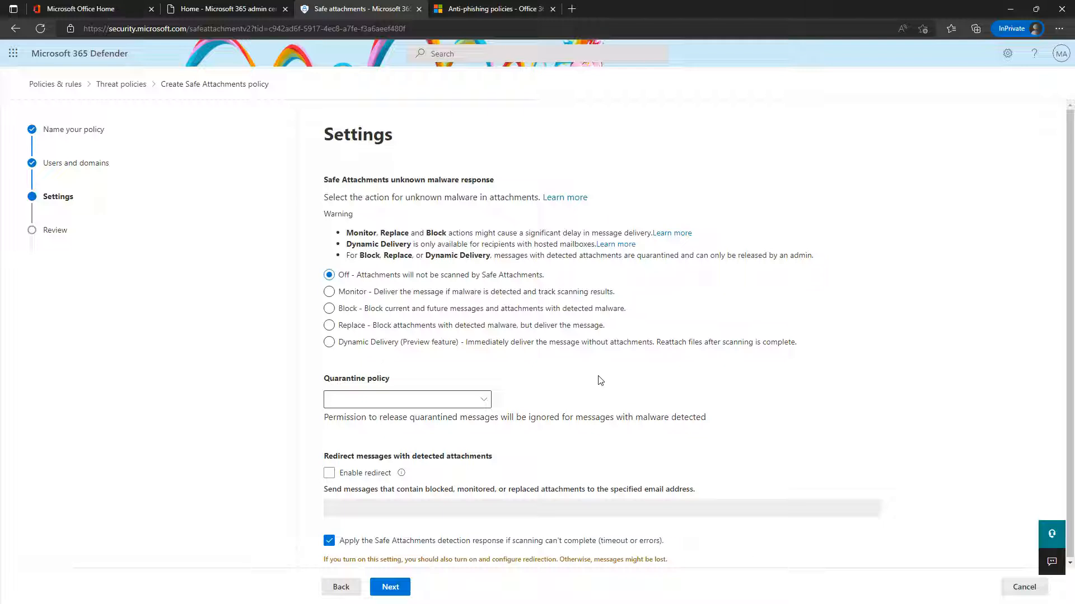
Set the unknown malware response to Dynamic Delivery, leaving the quarantine policy unpicked
{"action": "left_click", "coordinate": [374, 294]}
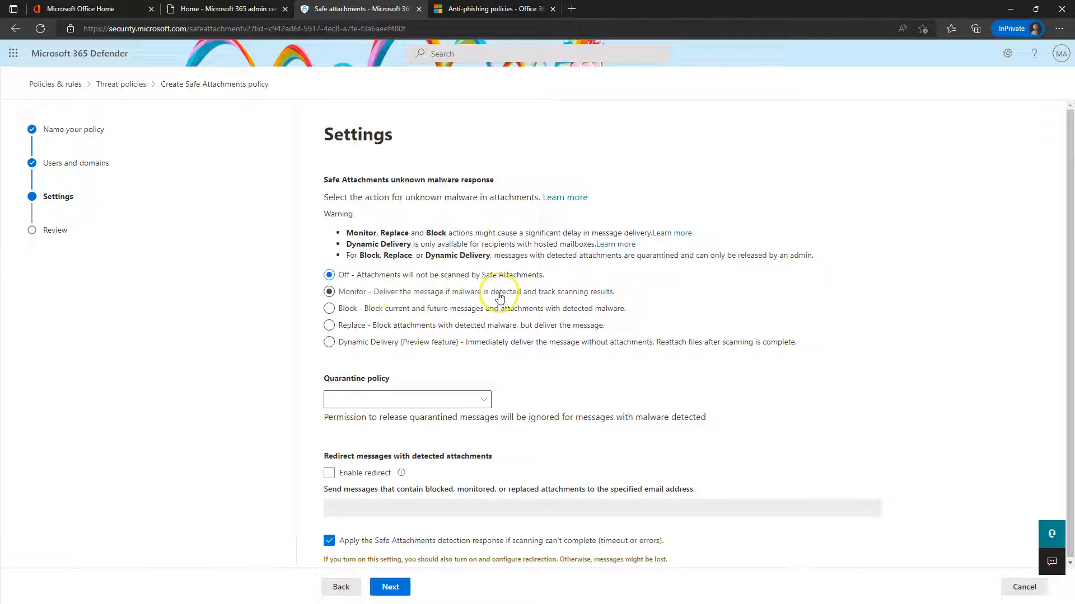
{"action": "left_click", "coordinate": [446, 299]}
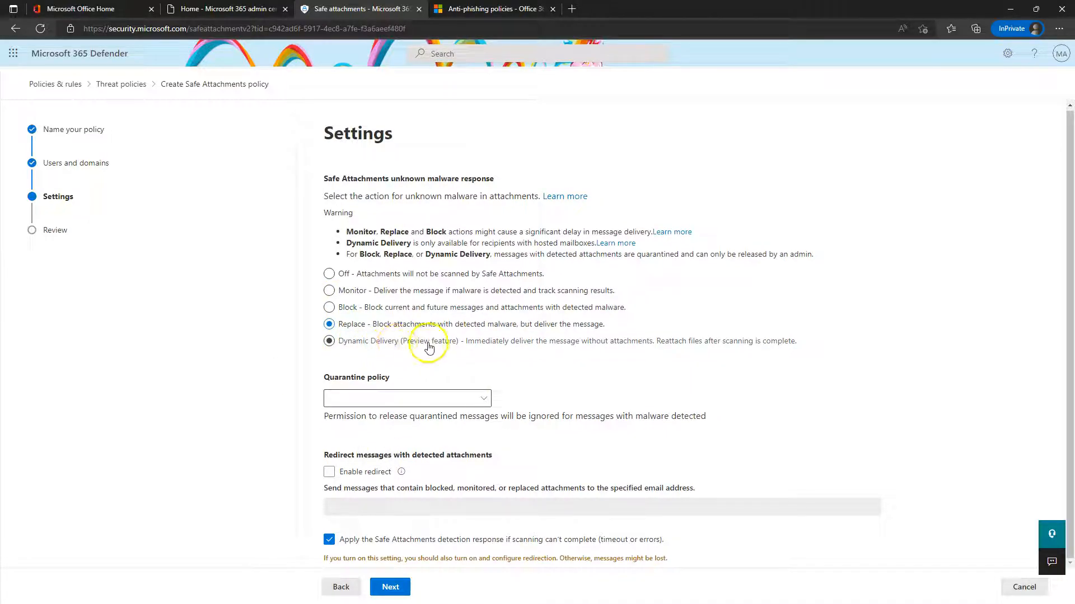
{"action": "left_click", "coordinate": [360, 344]}
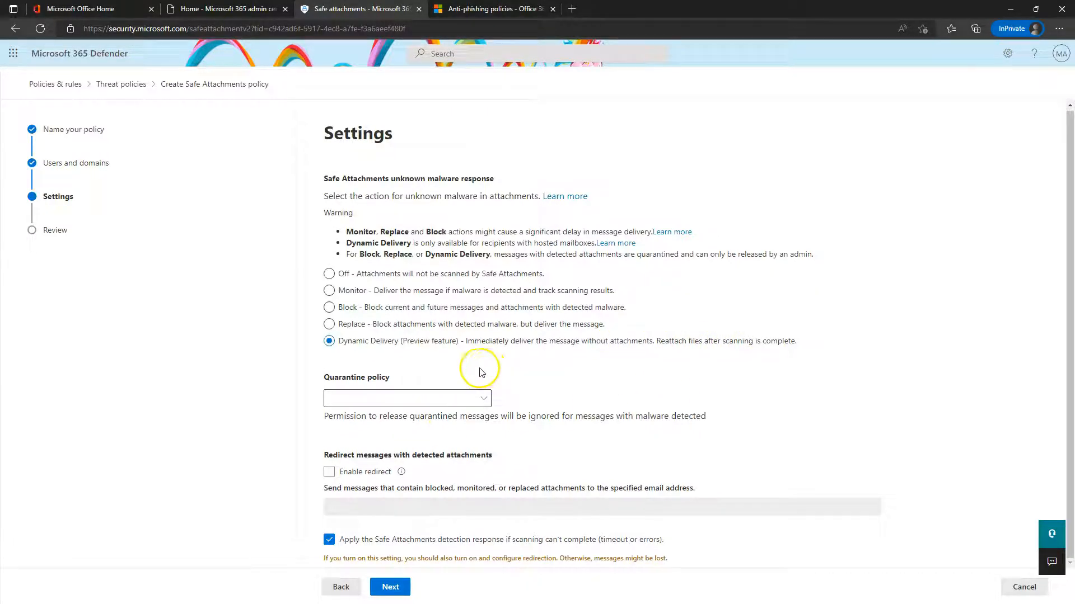
{"action": "left_click", "coordinate": [459, 398]}
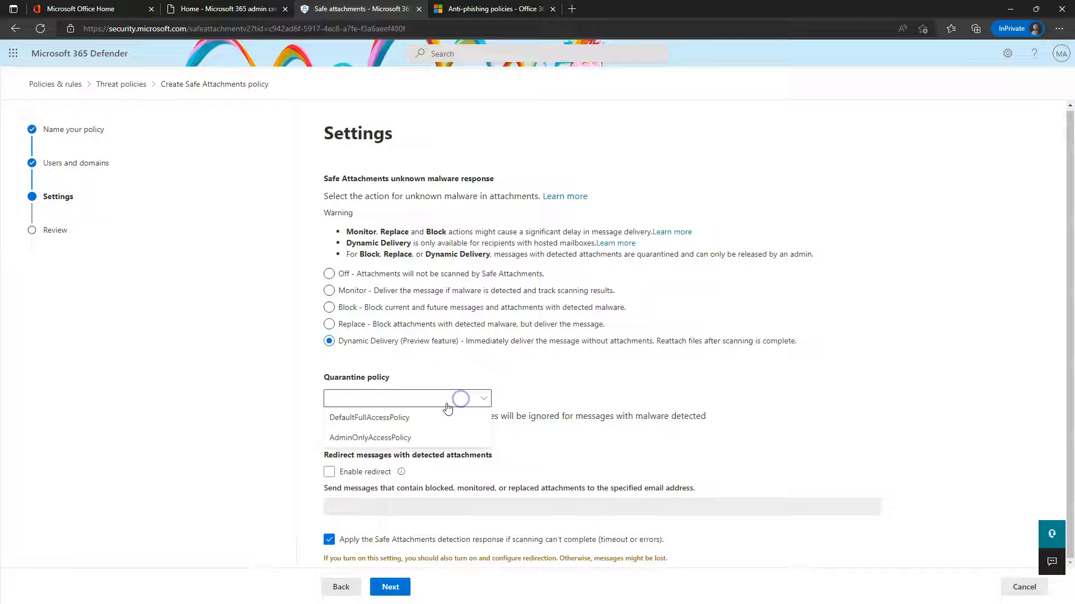
{"action": "left_click", "coordinate": [626, 373]}
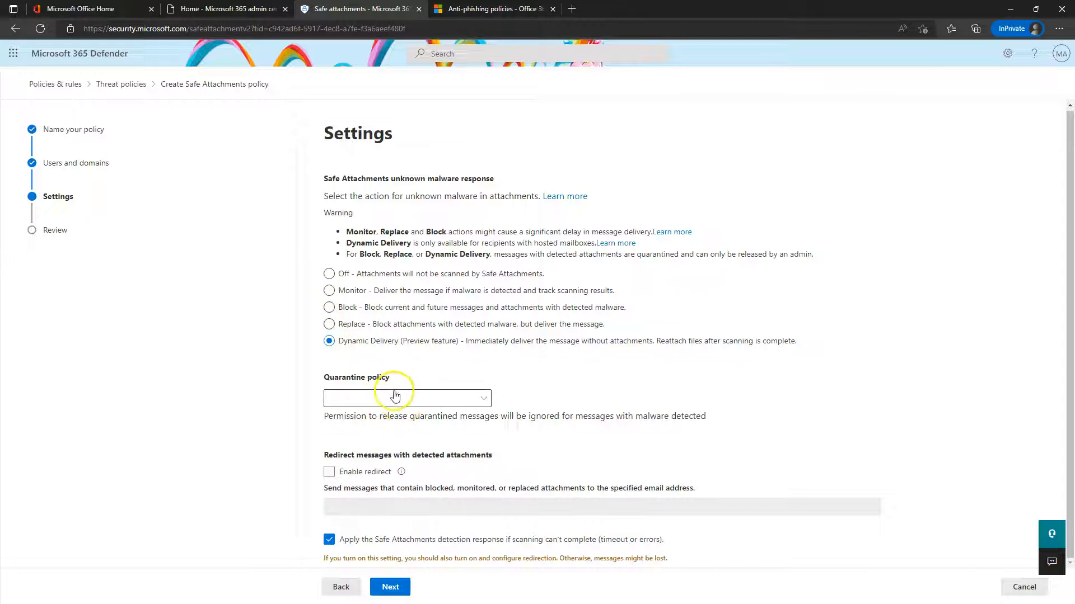
Enable redirecting messages with detected attachments, then cancel the Test policy wizard
{"action": "left_click_drag", "start_coordinate": [307, 417], "coordinate": [648, 445]}
{"action": "left_click", "coordinate": [647, 445]}
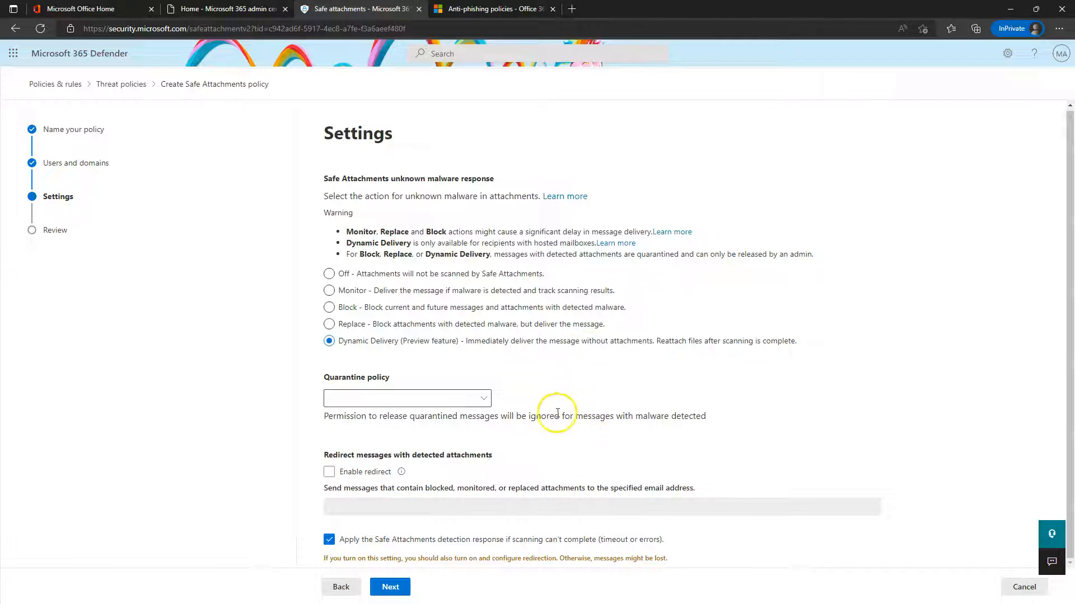
{"action": "left_click", "coordinate": [329, 473]}
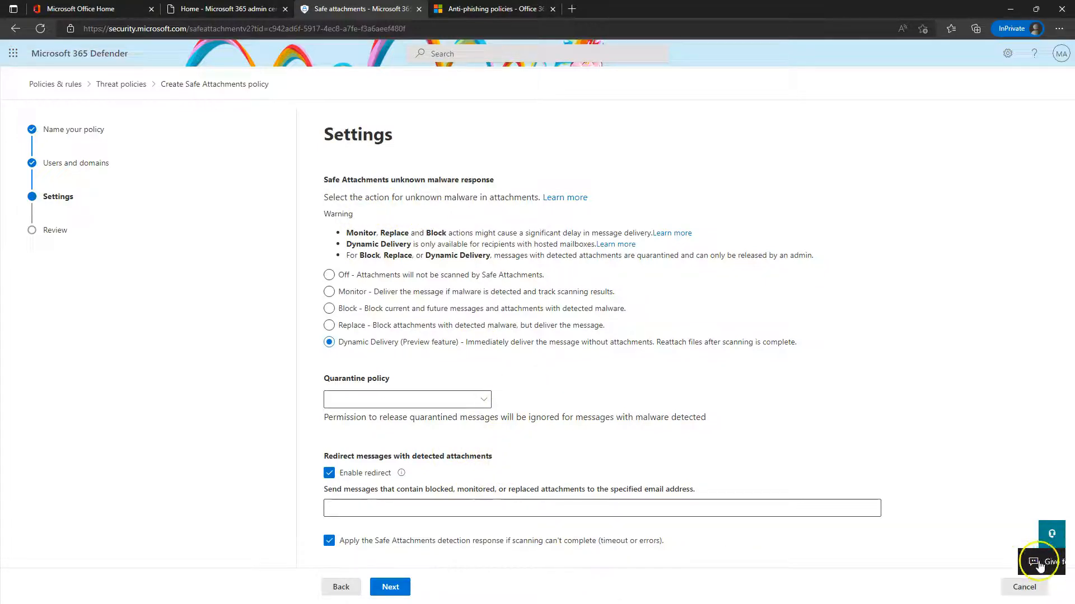
{"action": "left_click", "coordinate": [1024, 587]}
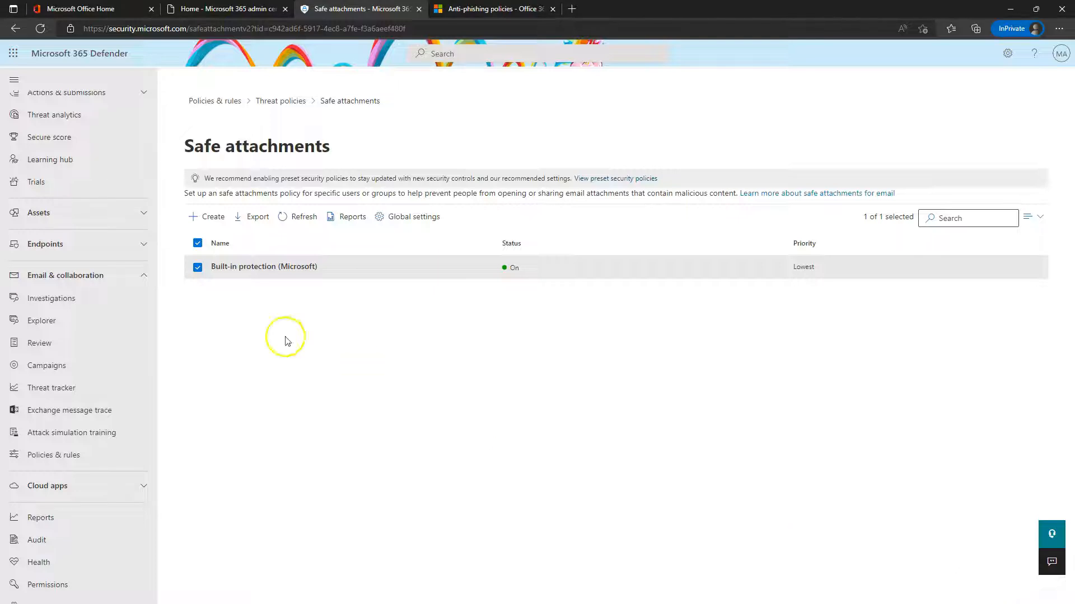
View the Safe Links built-in protection policy, dismissing its error dialogs, then close it
{"action": "left_click", "coordinate": [281, 103]}
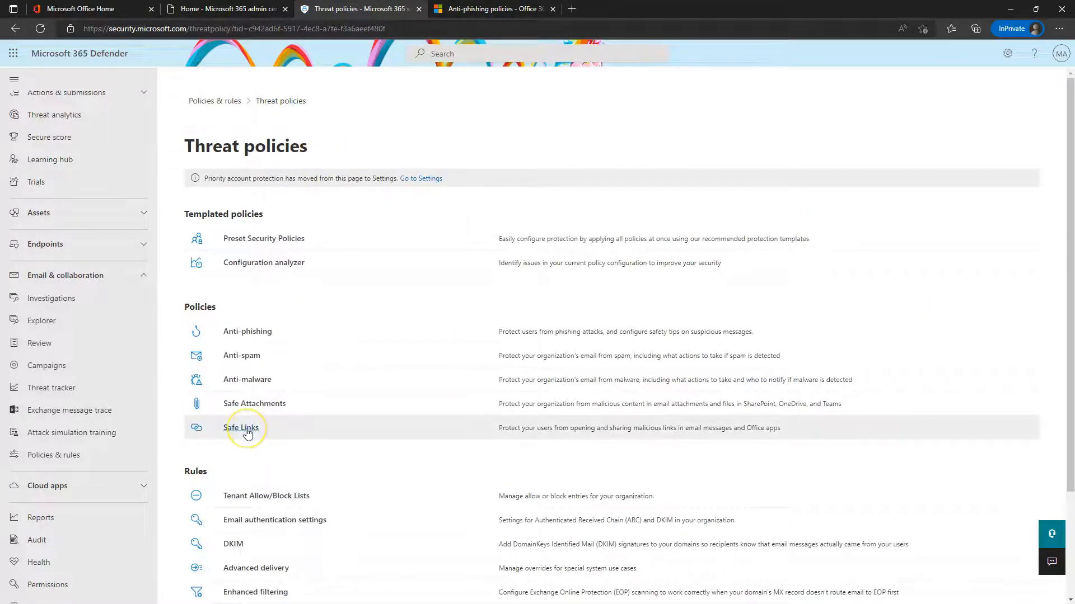
{"action": "left_click", "coordinate": [240, 429]}
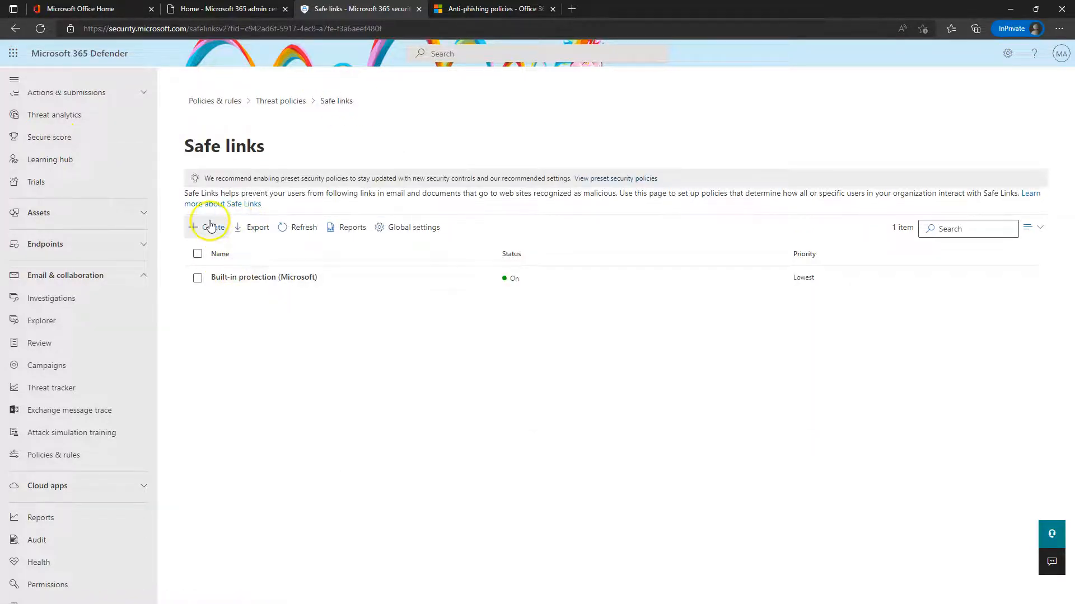
{"action": "left_click", "coordinate": [238, 274]}
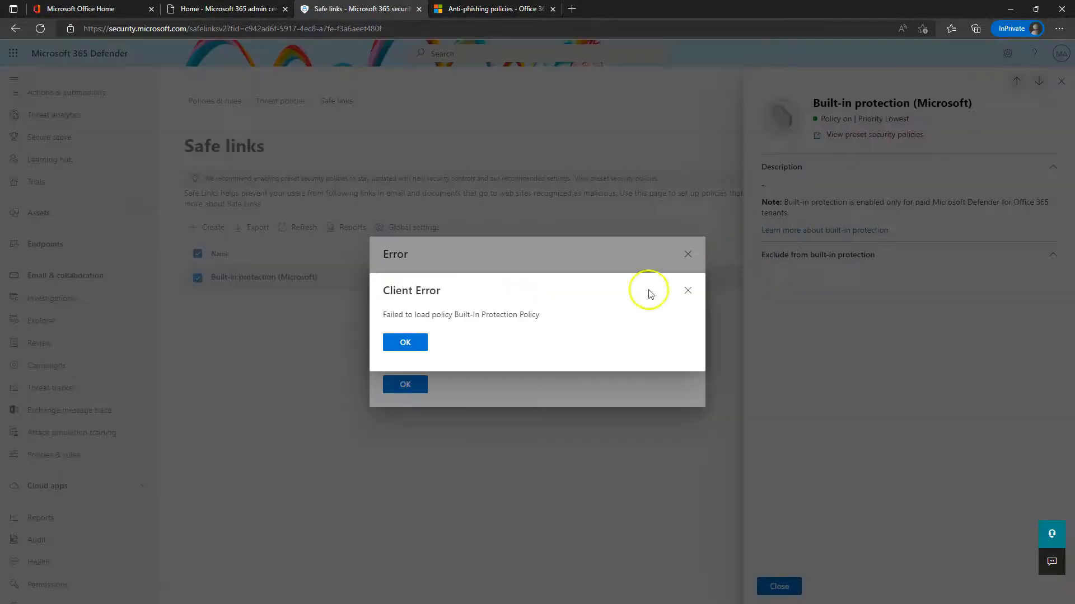
{"action": "left_click", "coordinate": [396, 345]}
{"action": "left_click", "coordinate": [417, 385]}
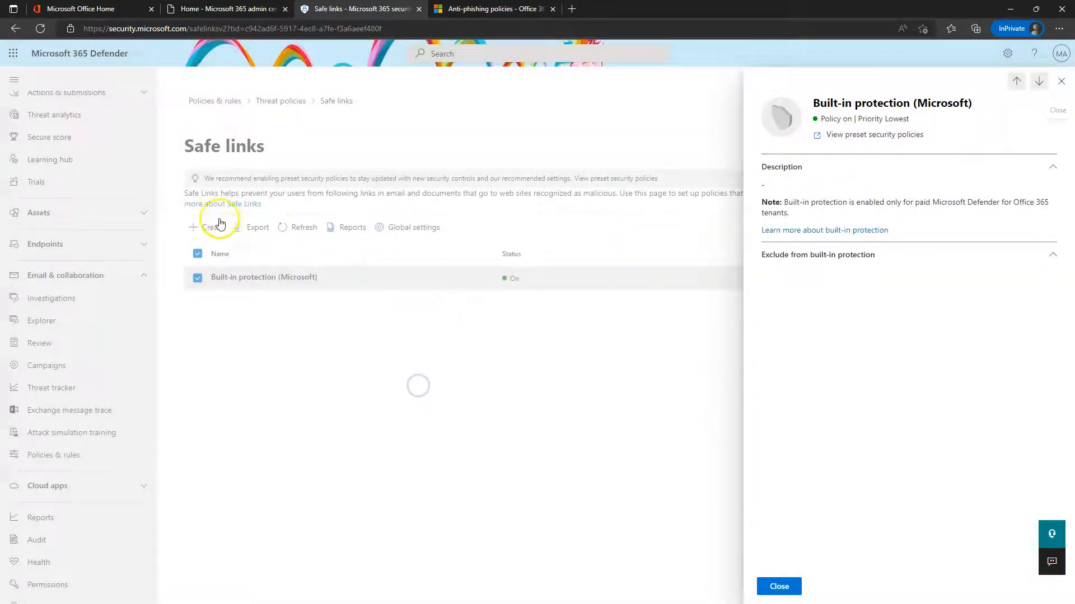
{"action": "left_click", "coordinate": [778, 586]}
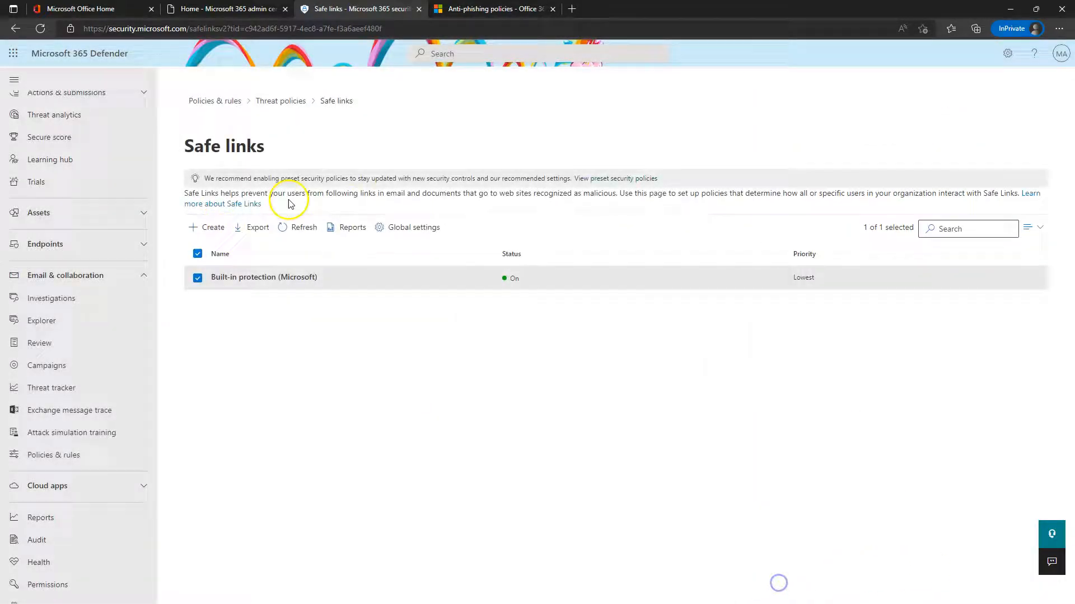
Create a Safe Links policy named 'Test' for pocketsquareprofessor.live and reach URL & click protection settings
{"action": "left_click", "coordinate": [208, 226]}
{"action": "left_click", "coordinate": [438, 204]}
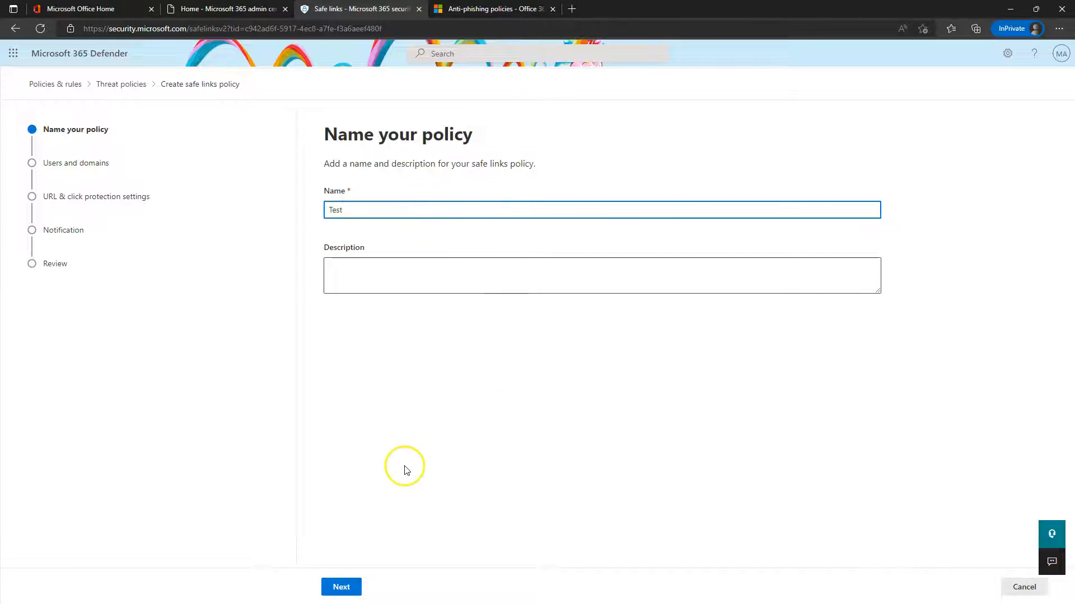
{"action": "left_click", "coordinate": [355, 577]}
{"action": "left_click", "coordinate": [357, 330]}
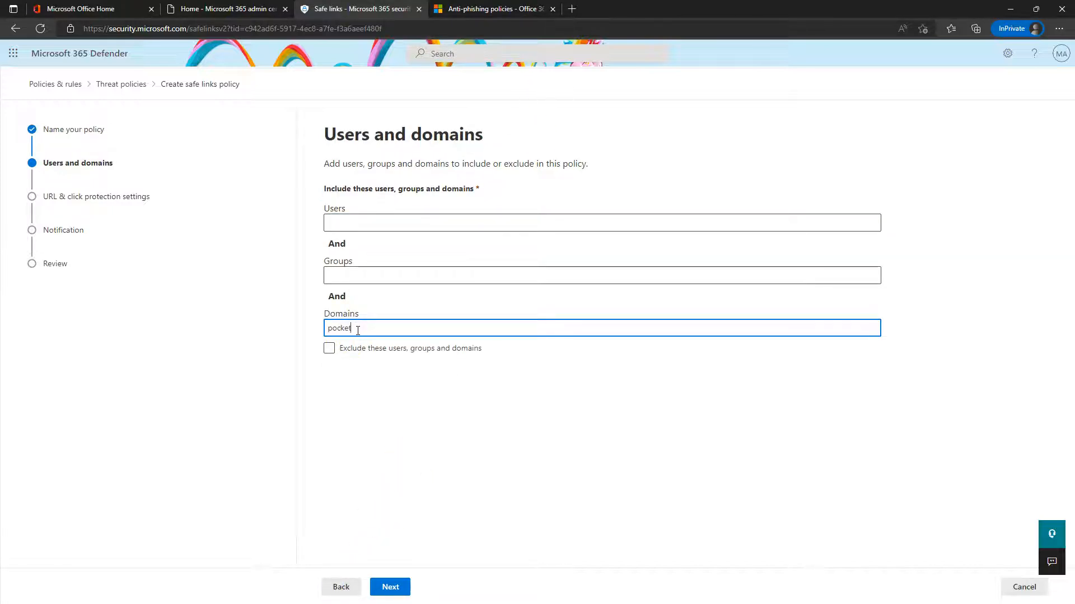
{"action": "left_click", "coordinate": [365, 369]}
{"action": "left_click", "coordinate": [409, 592]}
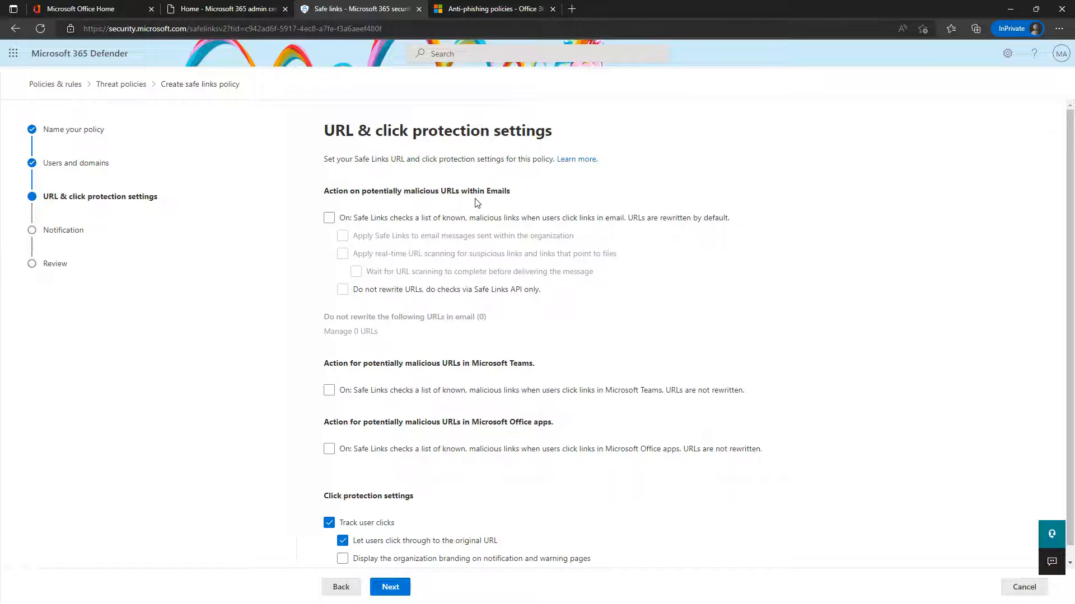
Turn on email Safe Links for internal messages with real-time URL scanning and wait-for-scan, keeping URL rewriting on
{"action": "left_click", "coordinate": [440, 218]}
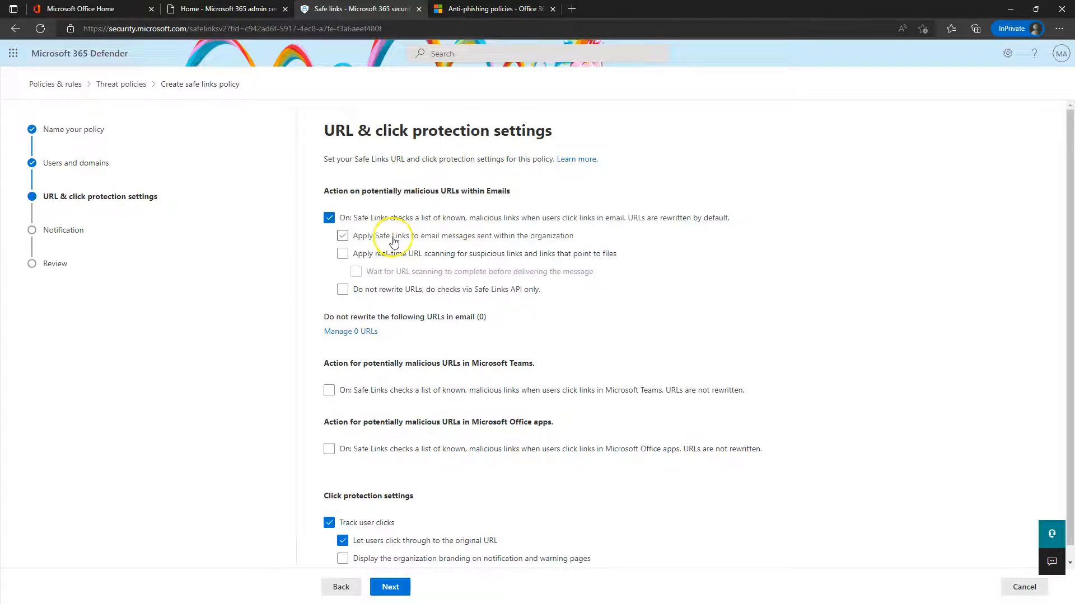
{"action": "left_click", "coordinate": [350, 236]}
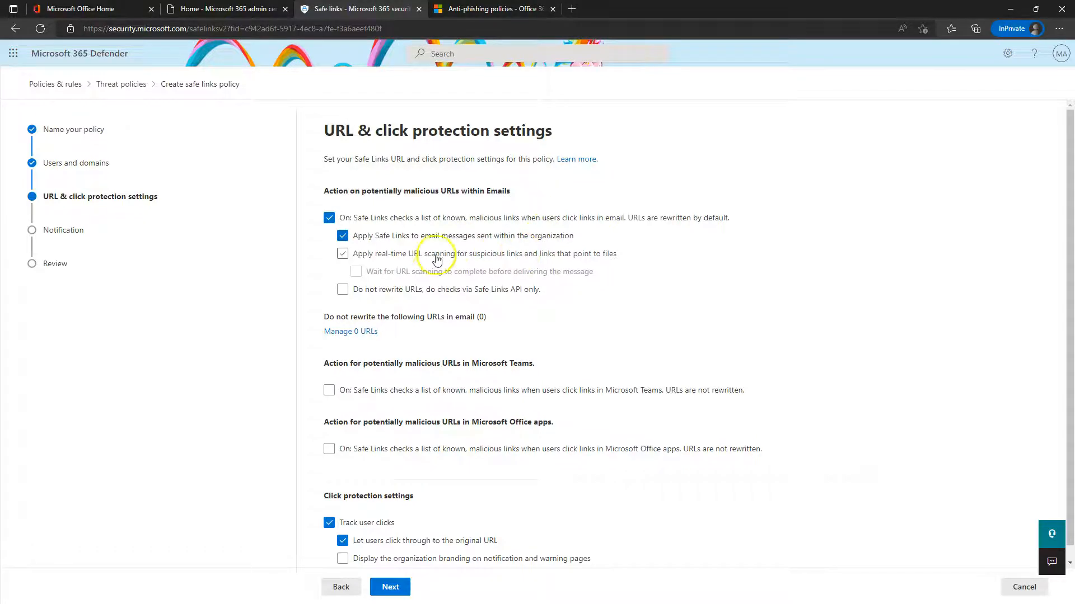
{"action": "left_click", "coordinate": [397, 254]}
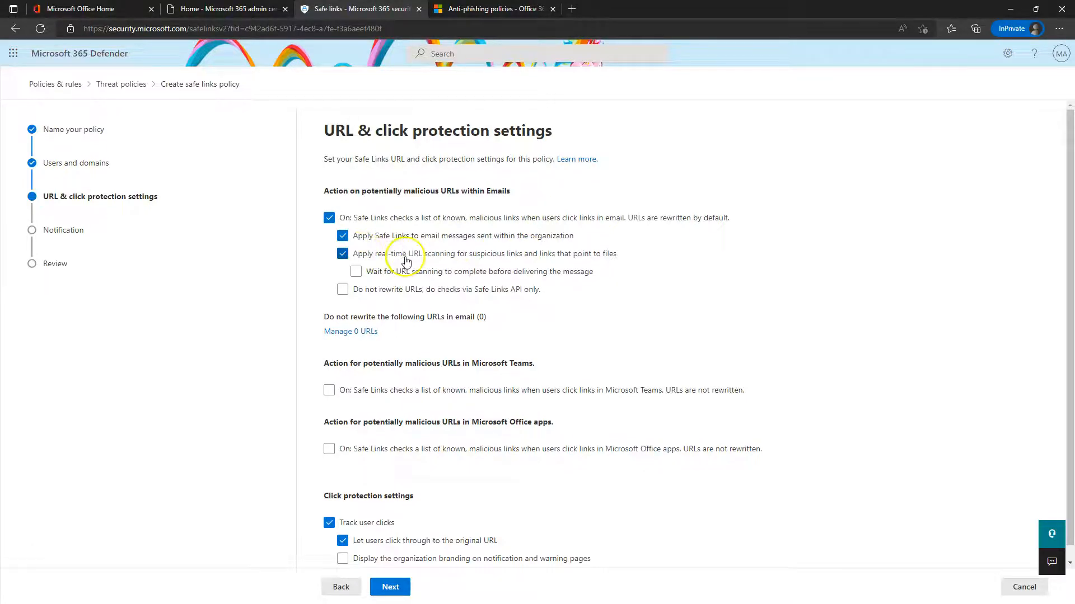
{"action": "left_click", "coordinate": [412, 274]}
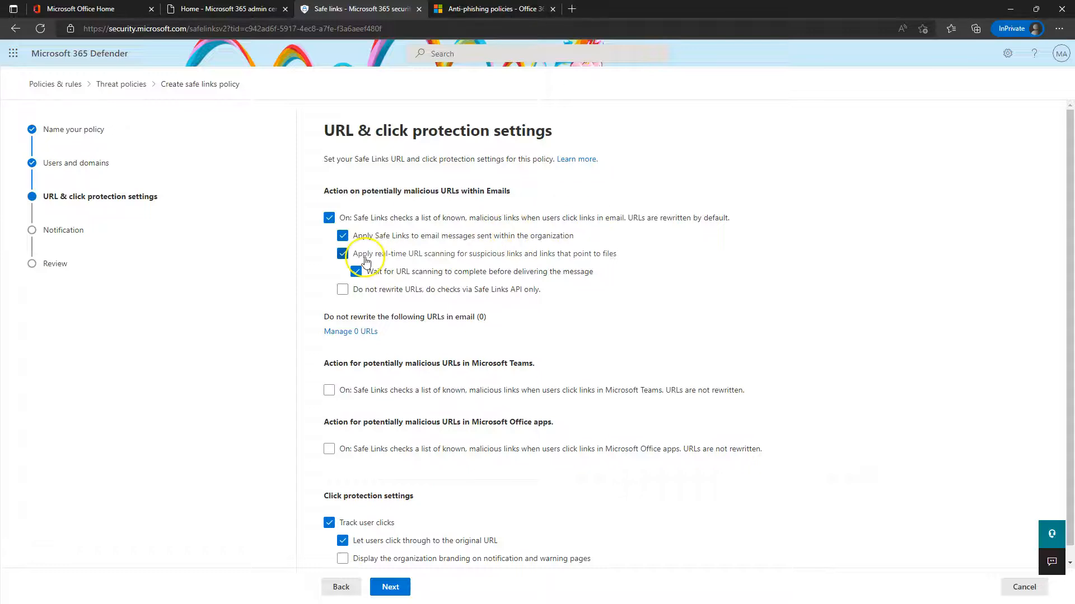
{"action": "left_click", "coordinate": [379, 290]}
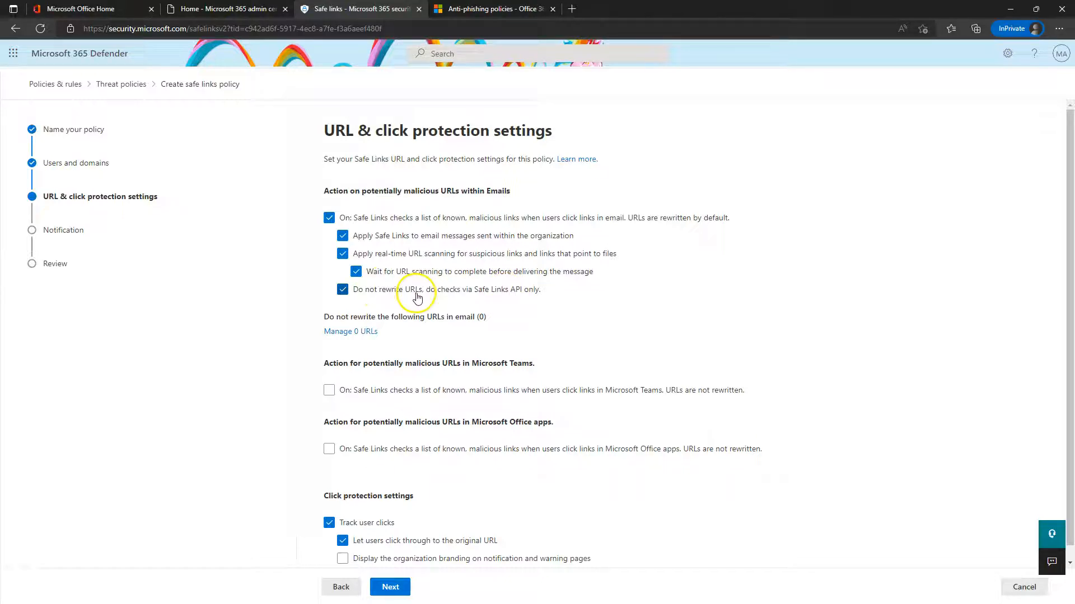
{"action": "left_click", "coordinate": [374, 294]}
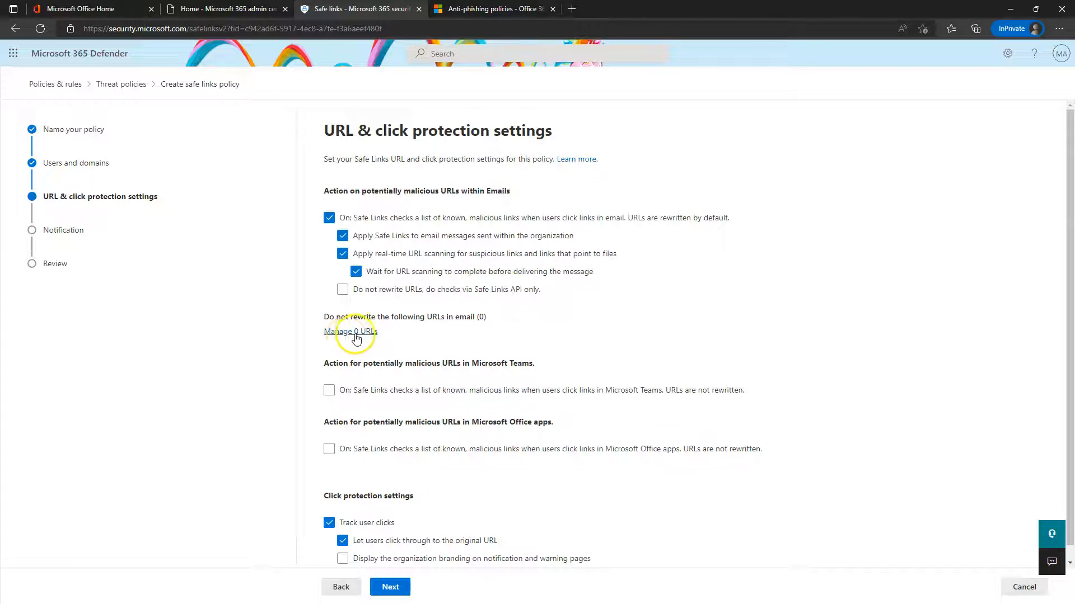
{"action": "scroll", "coordinate": [487, 317], "scroll_direction": "down", "scroll_amount": 1}
Turn on Safe Links for Teams and Office apps with organization branding, then choose custom notification text
{"action": "left_click", "coordinate": [331, 376]}
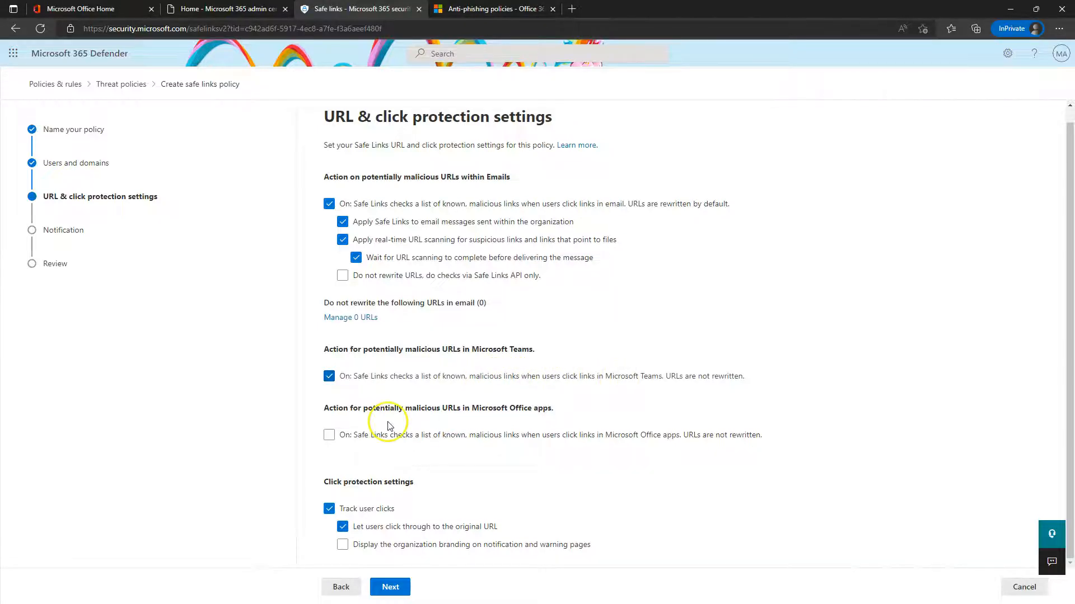
{"action": "left_click", "coordinate": [329, 435]}
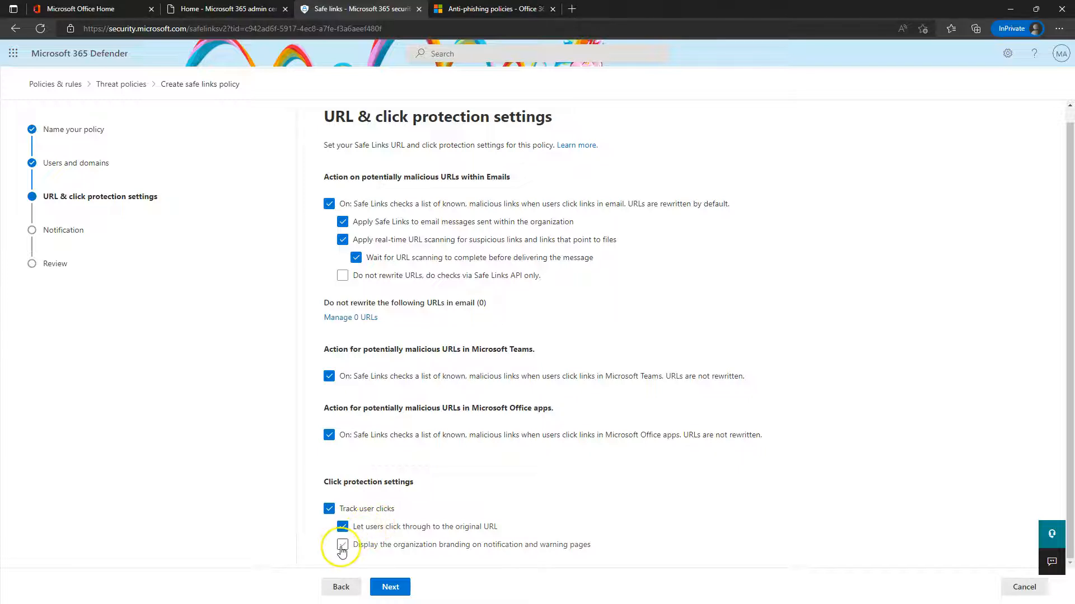
{"action": "left_click", "coordinate": [462, 546]}
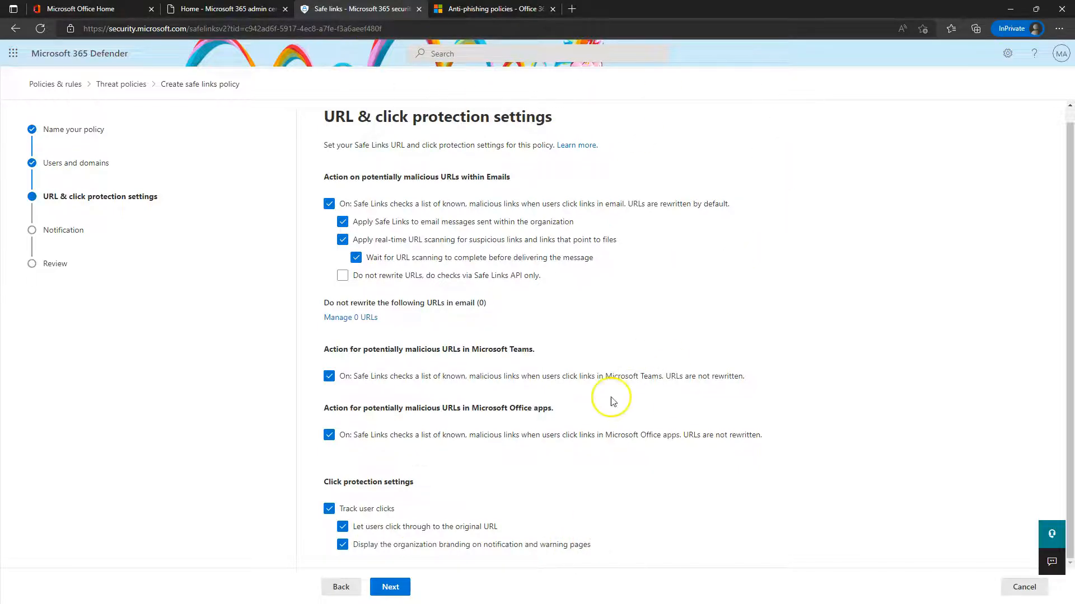
{"action": "left_click", "coordinate": [388, 588]}
{"action": "left_click", "coordinate": [373, 201]}
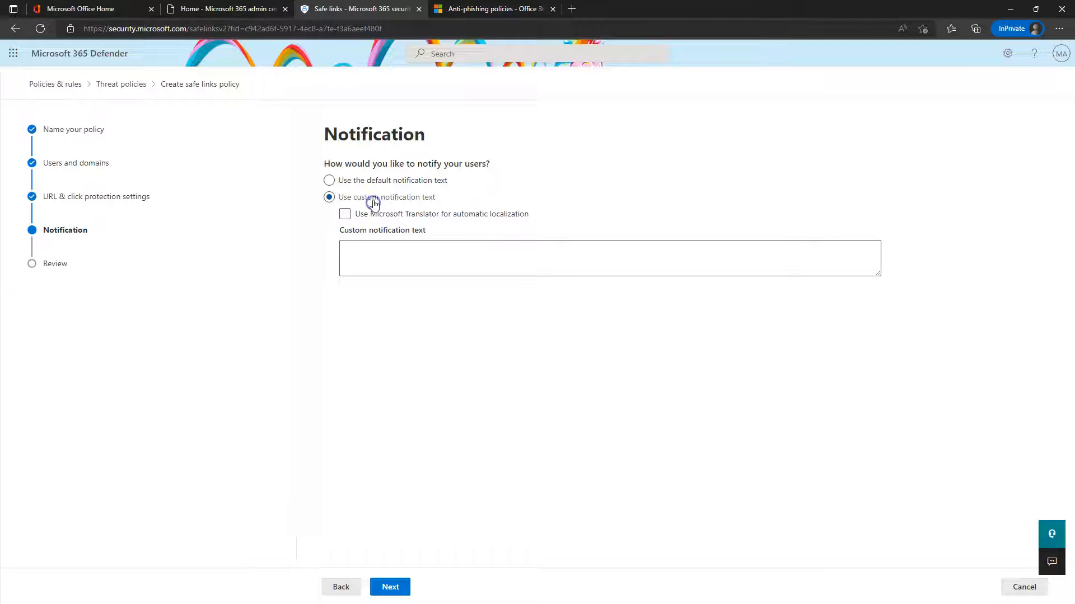
Enable Microsoft Translator for the custom notification text, then cancel the Safe Links policy wizard
{"action": "left_click", "coordinate": [396, 213]}
{"action": "left_click", "coordinate": [387, 260]}
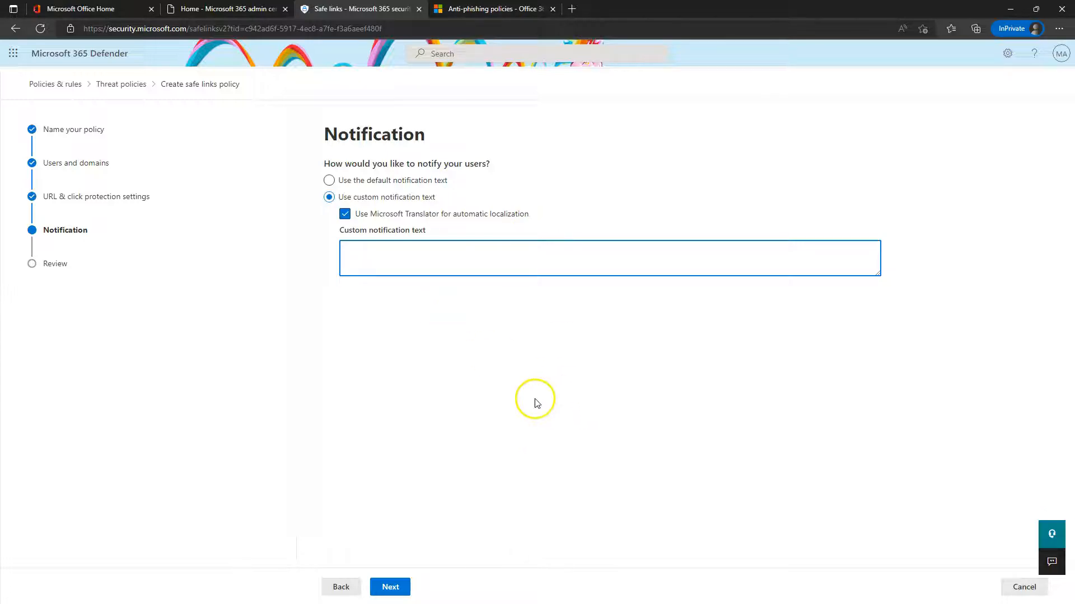
{"action": "left_click", "coordinate": [1019, 594]}
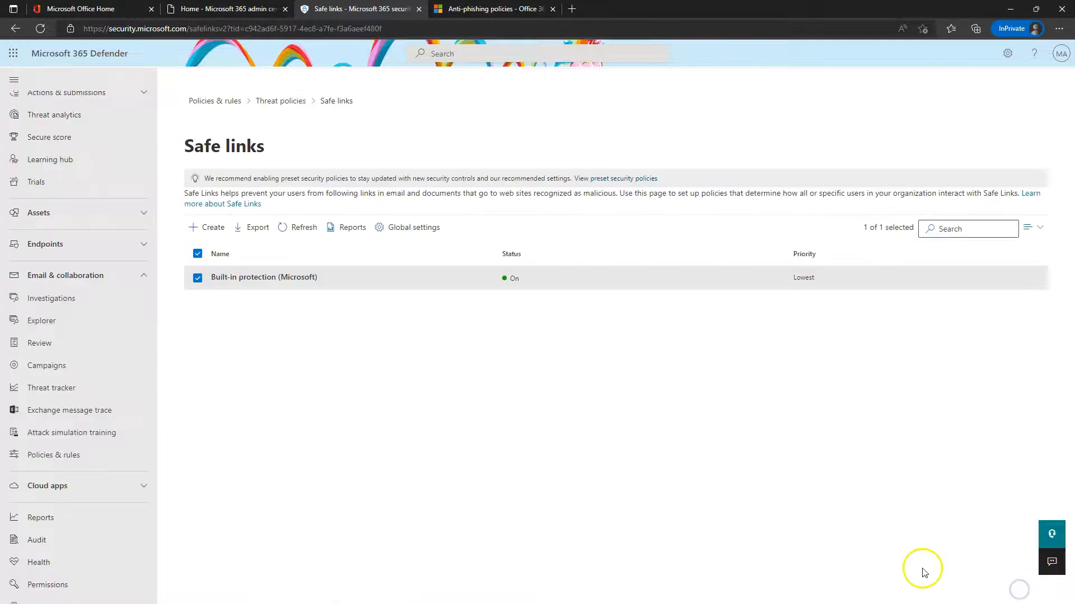
From Threat policies, open Quarantine policies and view DefaultFullAccessPolicy's details, then close them
{"action": "left_click", "coordinate": [262, 102]}
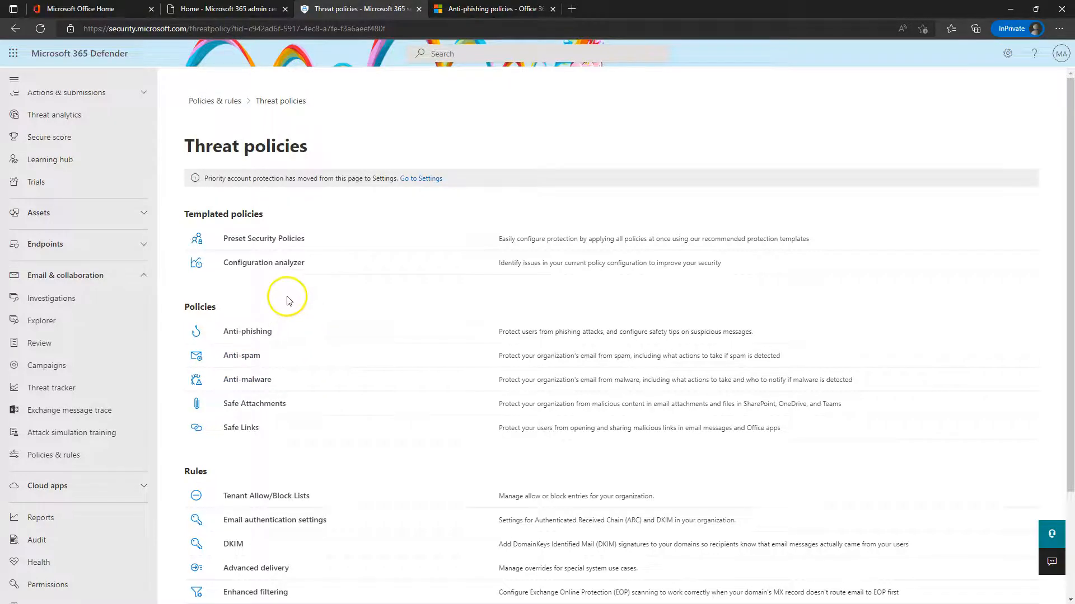
{"action": "scroll", "coordinate": [364, 364], "scroll_direction": "down", "scroll_amount": 2}
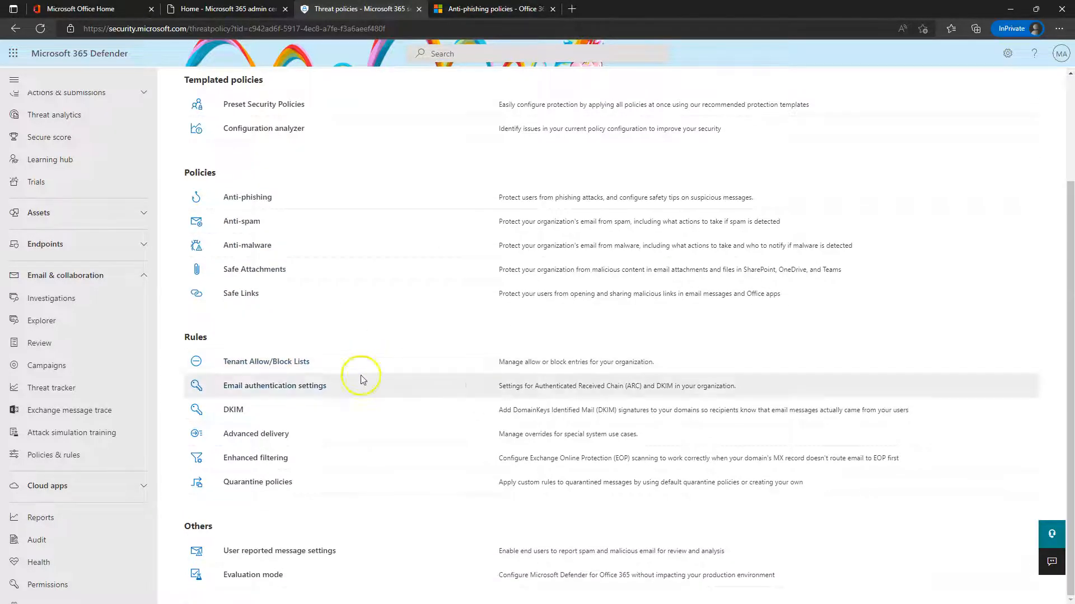
{"action": "left_click", "coordinate": [257, 489]}
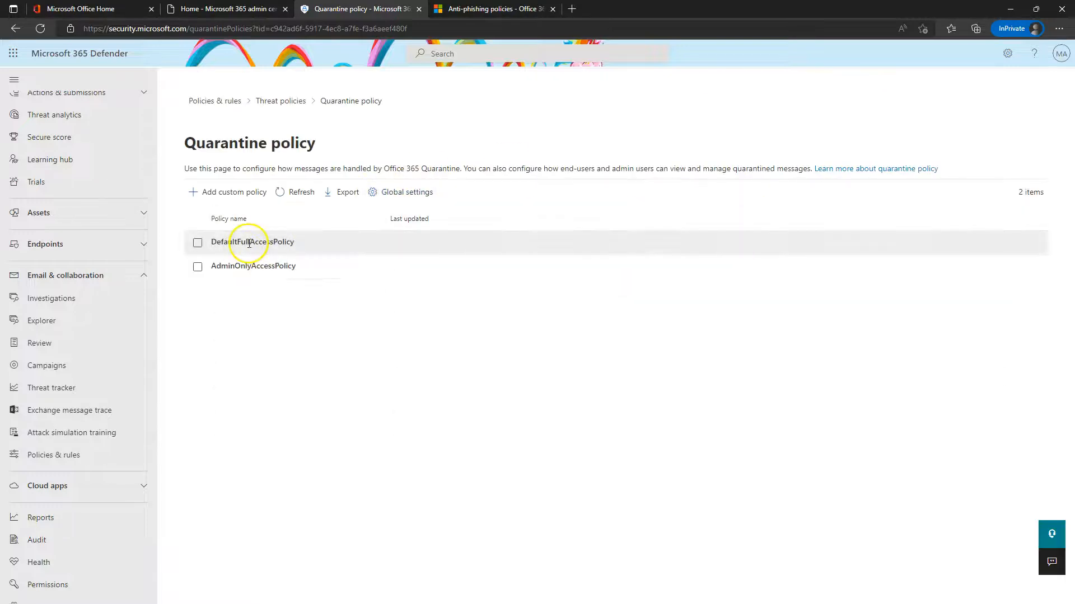
{"action": "left_click", "coordinate": [237, 242]}
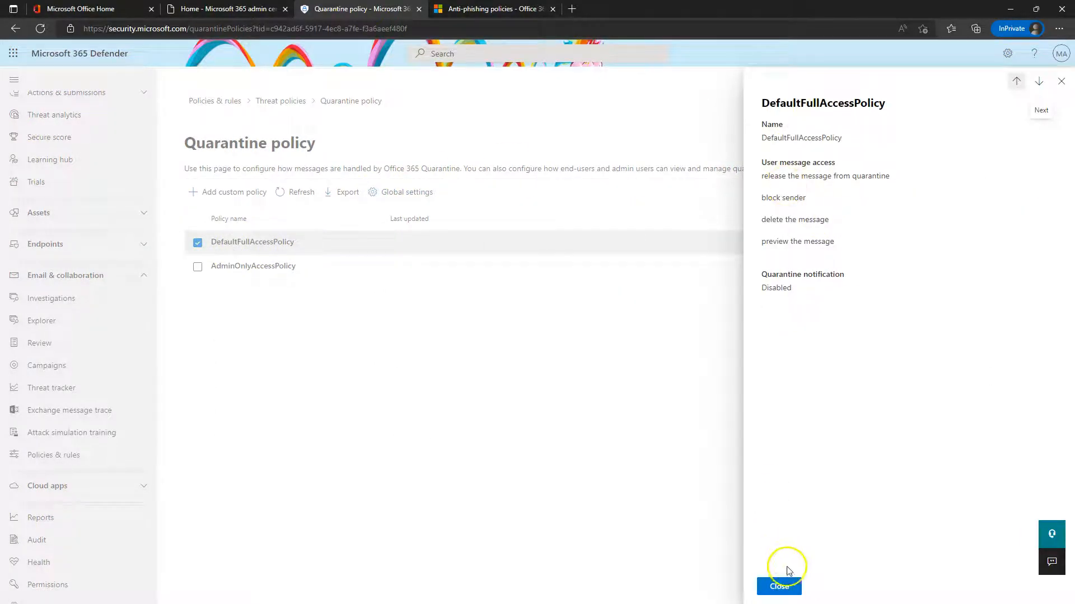
{"action": "left_click", "coordinate": [787, 585]}
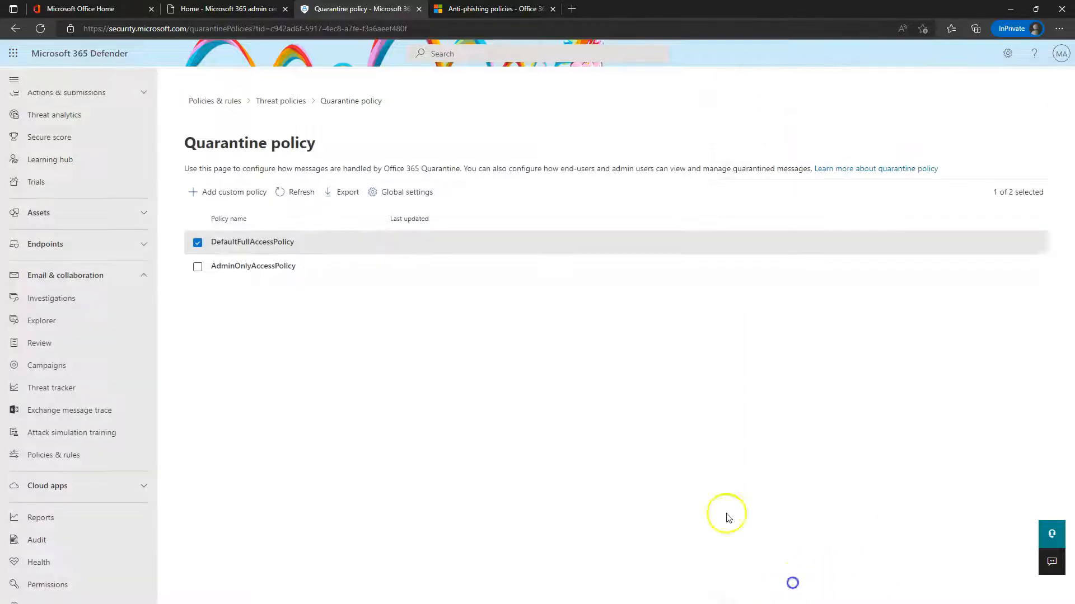
Start a new quarantine policy and try limited, then specific, recipient message access
{"action": "left_click", "coordinate": [217, 192]}
{"action": "left_click", "coordinate": [537, 211]}
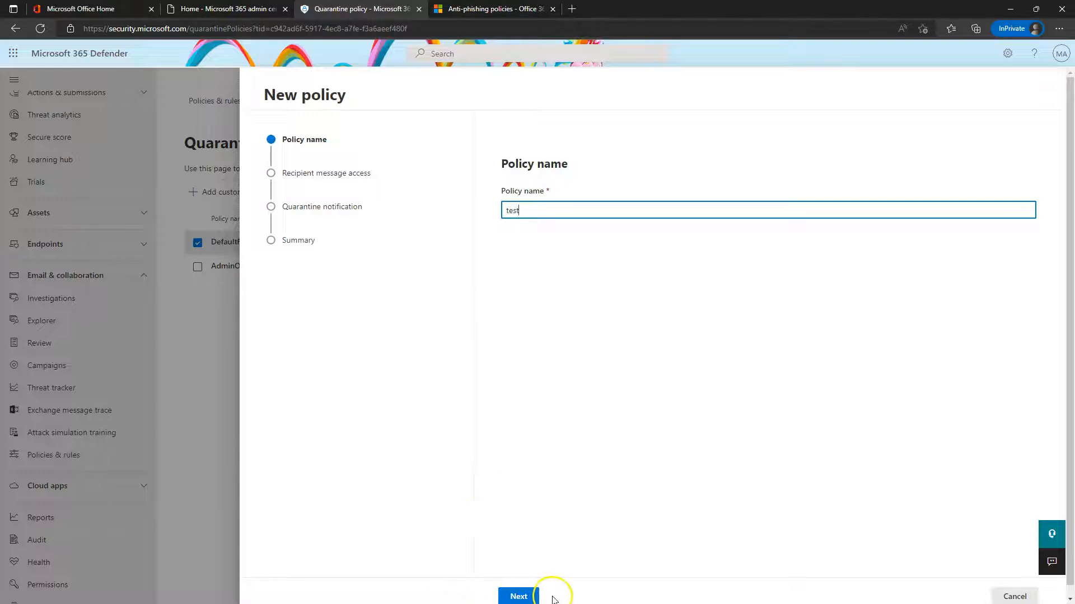
{"action": "left_click", "coordinate": [519, 596]}
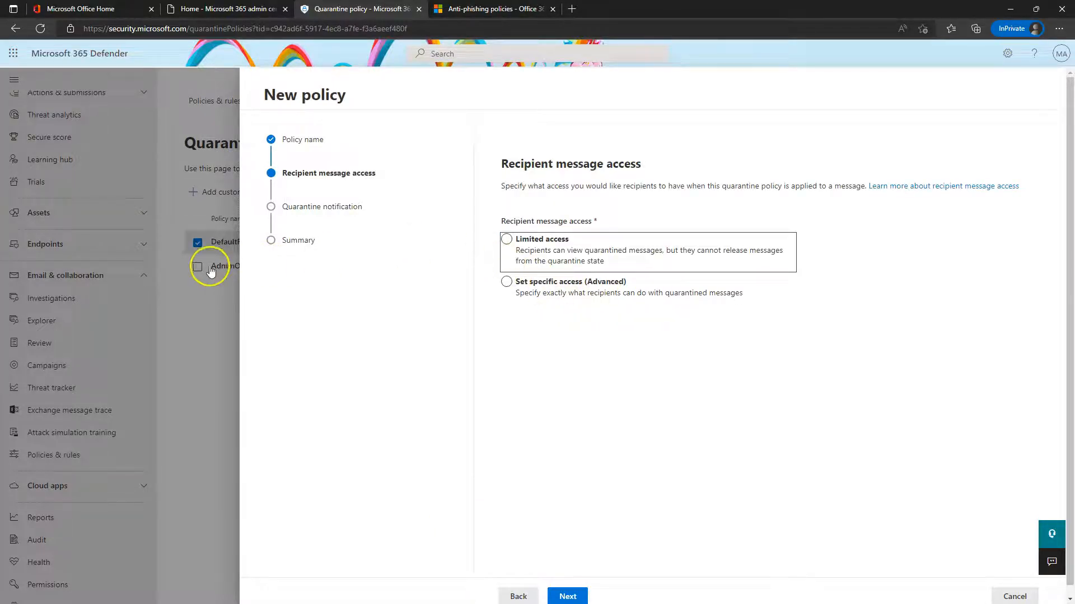
{"action": "left_click", "coordinate": [553, 253]}
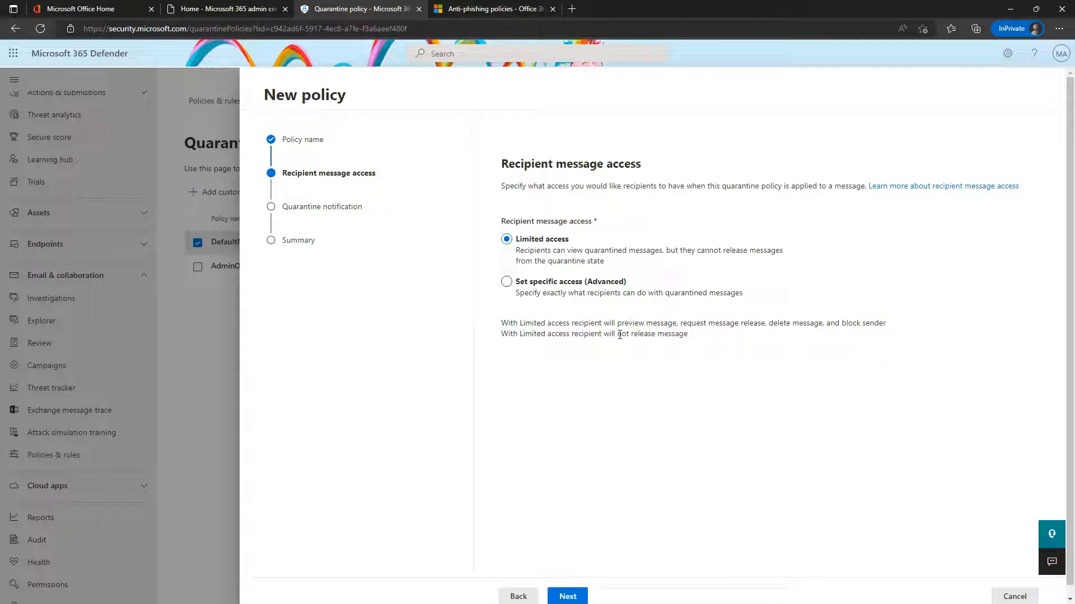
{"action": "left_click", "coordinate": [507, 282]}
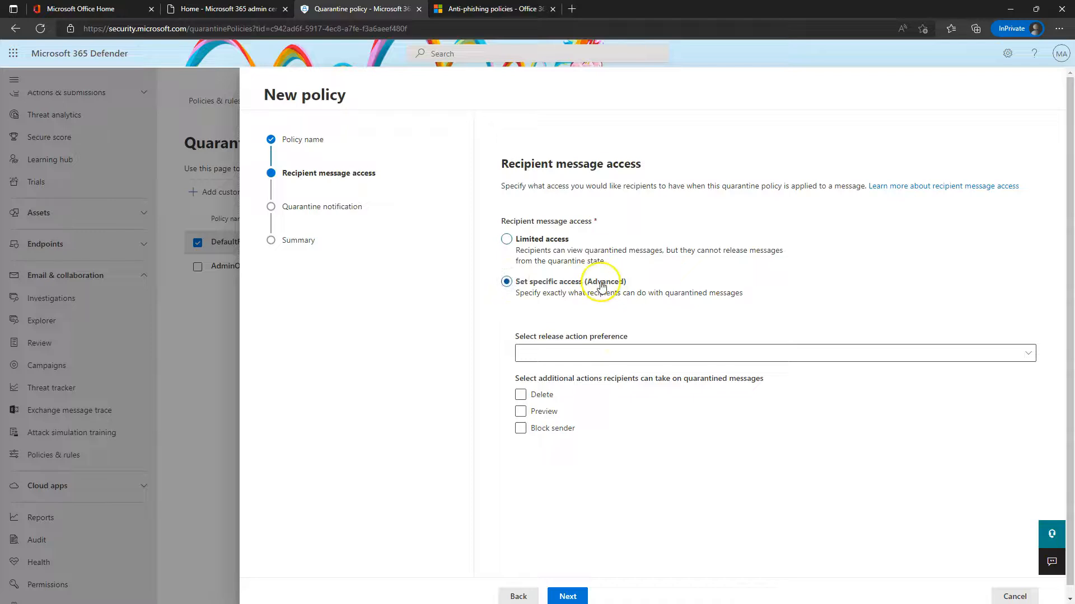
Review the release action choices and notification page, then cancel the new quarantine policy
{"action": "left_click", "coordinate": [560, 354]}
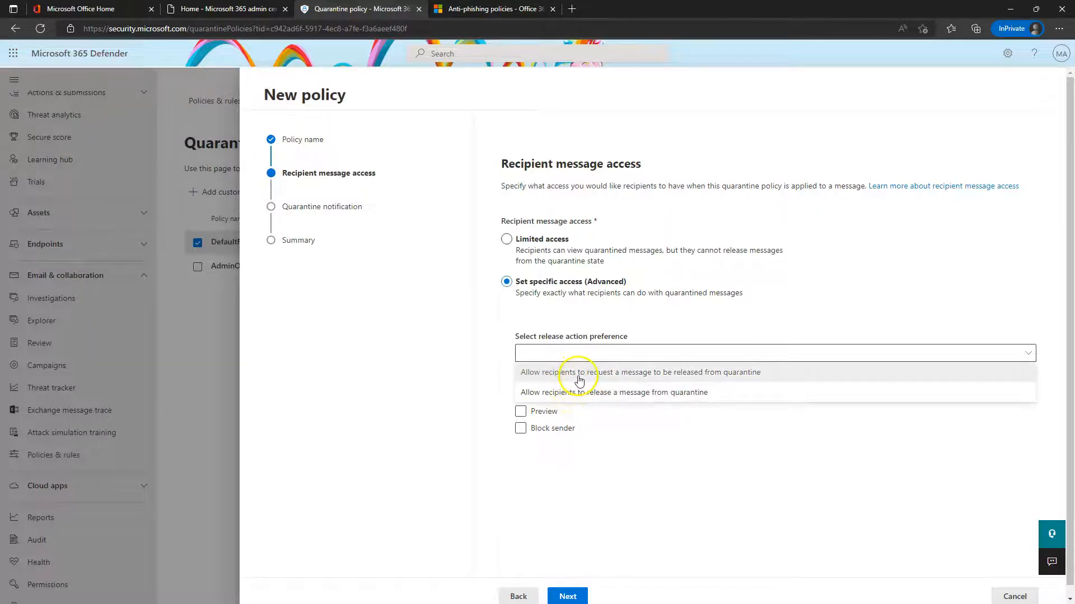
{"action": "left_click", "coordinate": [441, 339]}
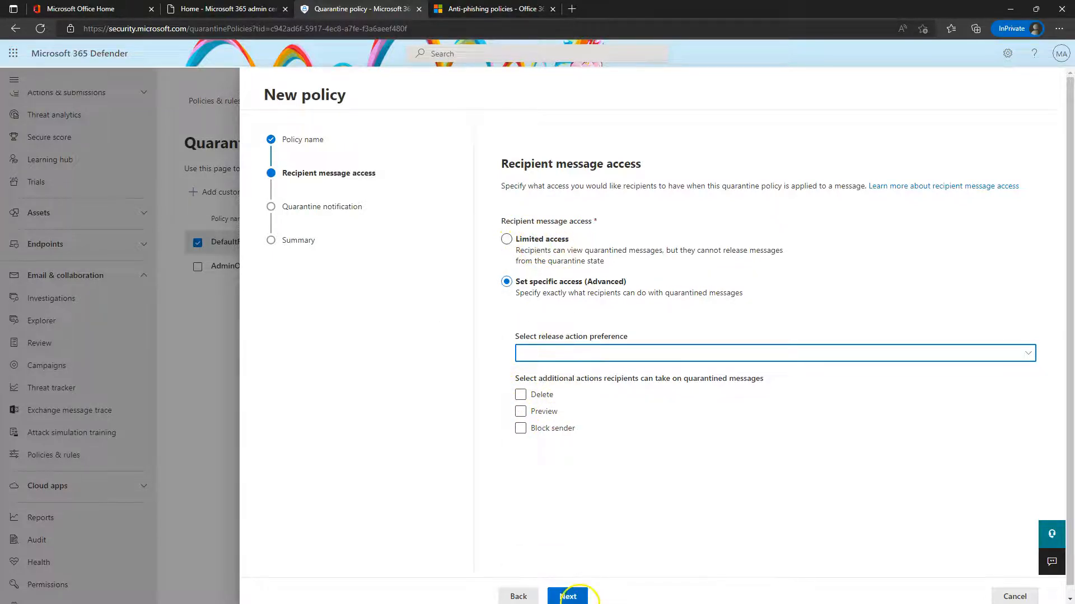
{"action": "left_click", "coordinate": [567, 597]}
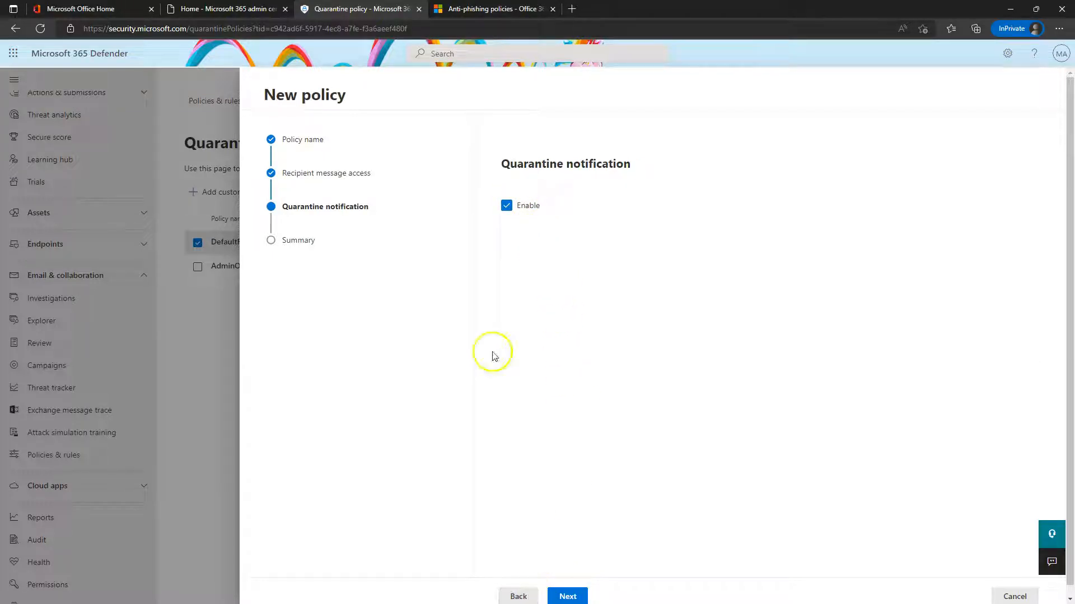
{"action": "left_click", "coordinate": [518, 596]}
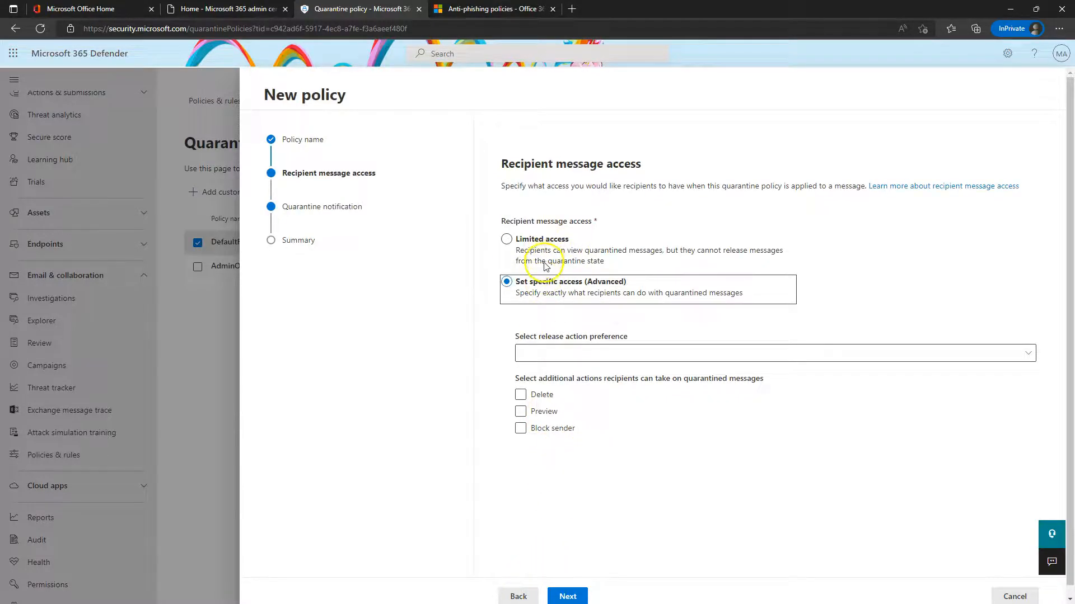
{"action": "left_click", "coordinate": [1016, 594]}
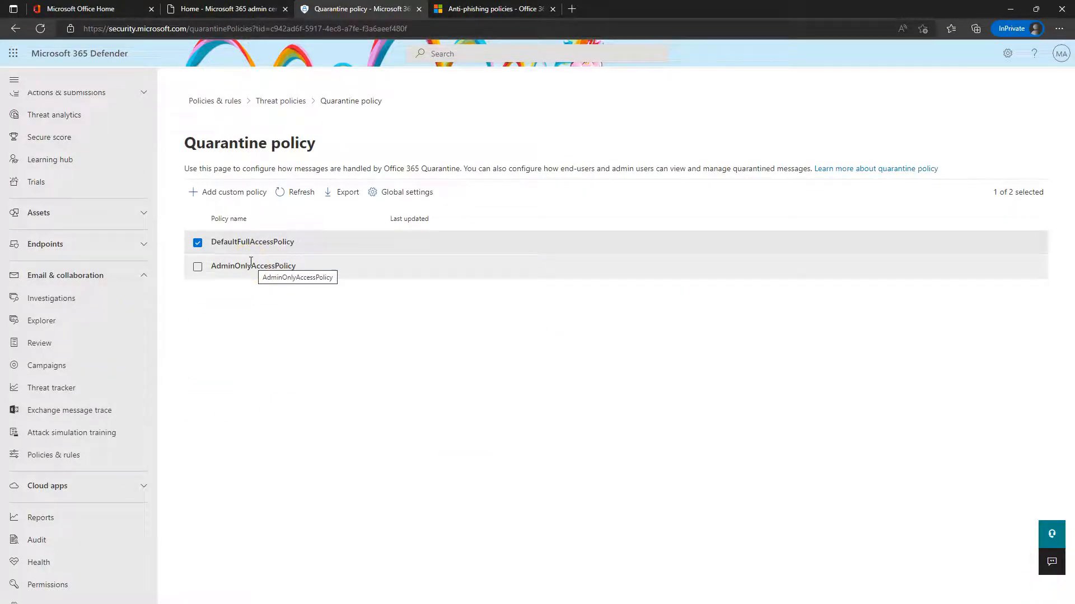
In Global quarantine notification settings, enable Use my company logo and look at the language list
{"action": "left_click", "coordinate": [265, 241]}
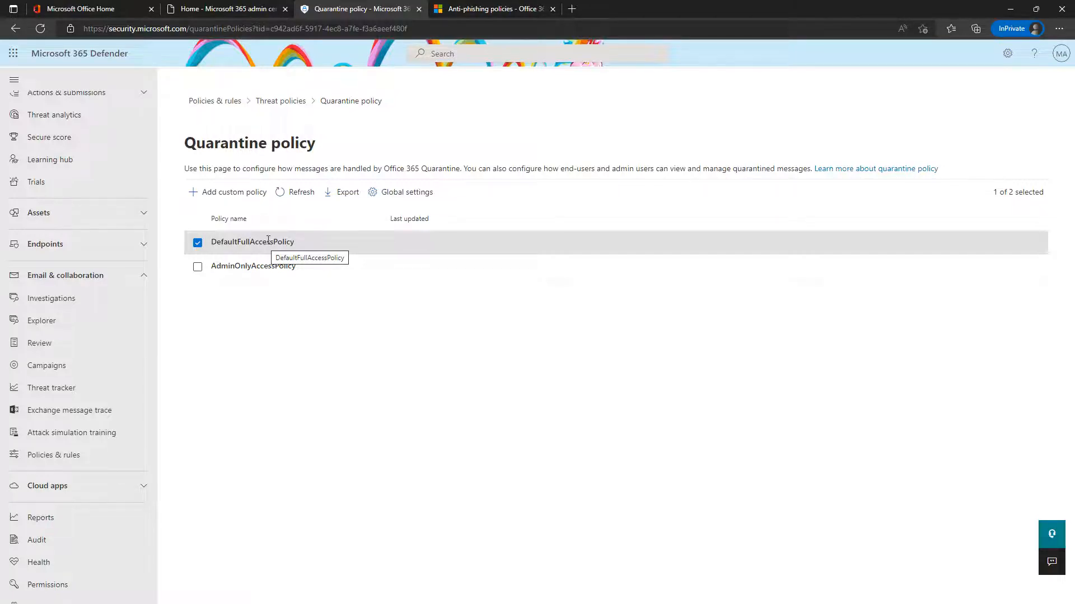
{"action": "left_click", "coordinate": [410, 191]}
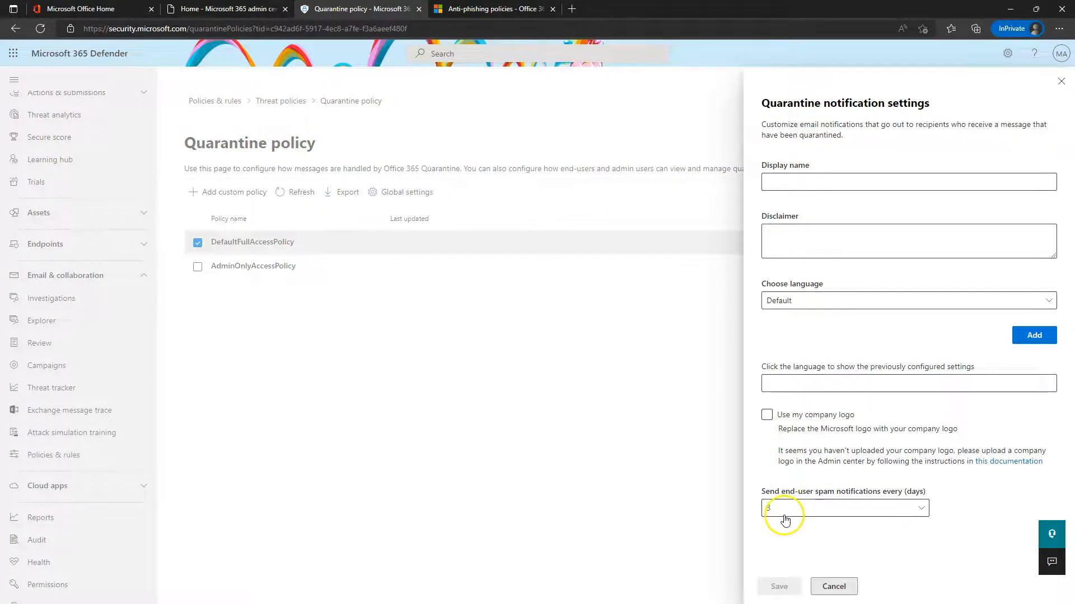
{"action": "left_click", "coordinate": [766, 415]}
{"action": "left_click", "coordinate": [830, 384]}
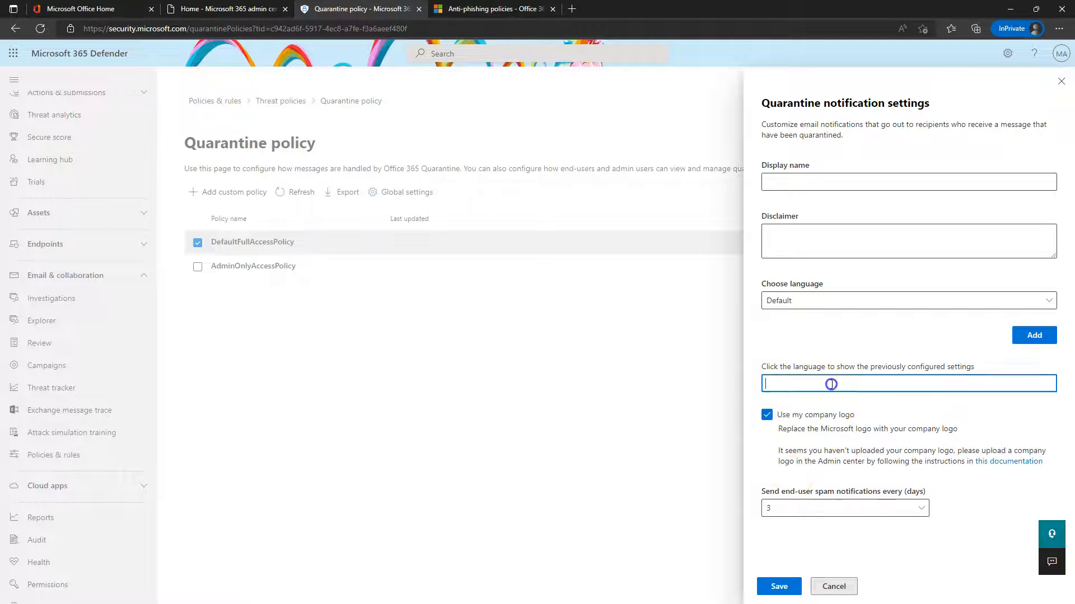
{"action": "left_click", "coordinate": [810, 300]}
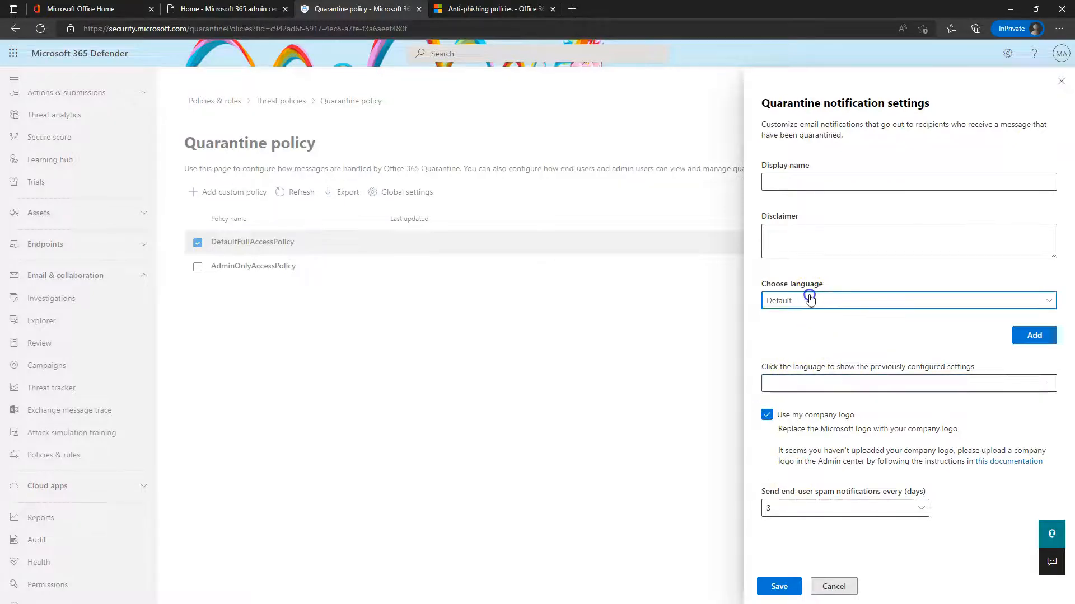
{"action": "left_click", "coordinate": [813, 138]}
Cancel the notification settings flyout, return to Threat policies, and open Investigations
{"action": "left_click", "coordinate": [834, 586]}
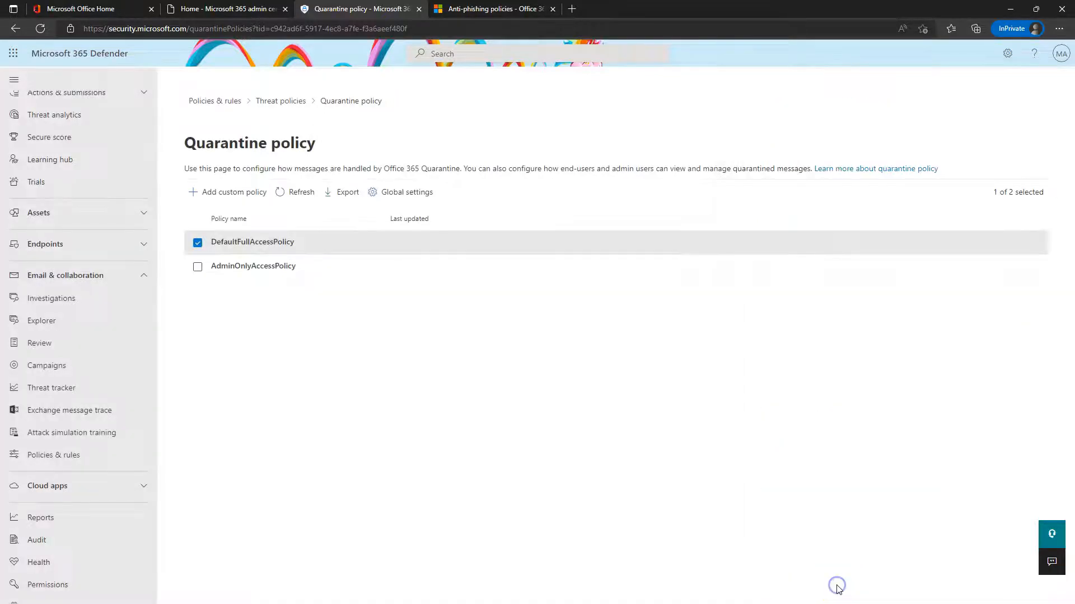
{"action": "left_click", "coordinate": [284, 101]}
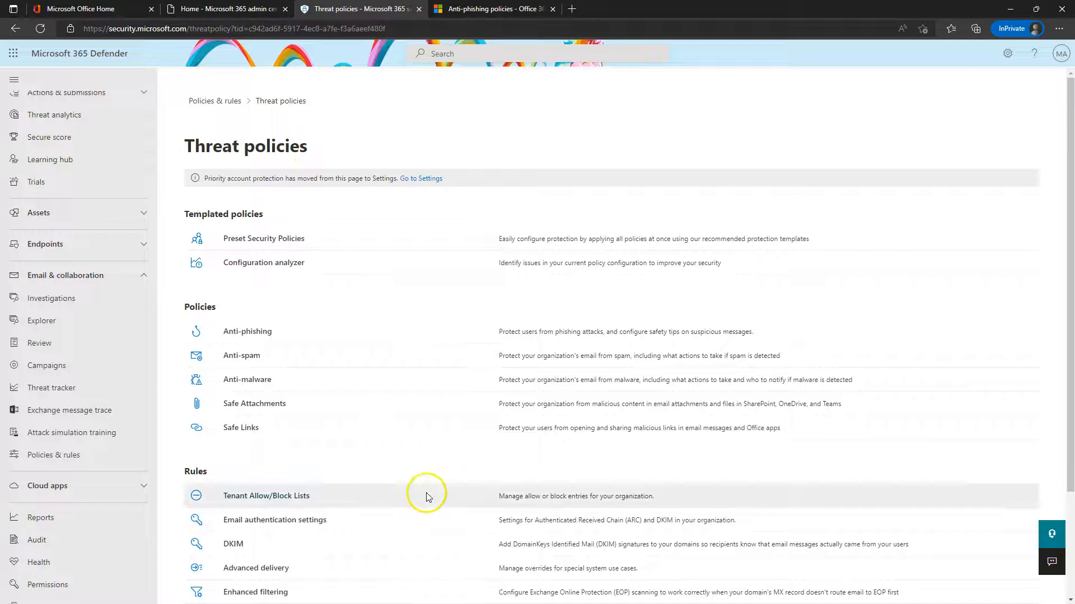
{"action": "scroll", "coordinate": [439, 442], "scroll_direction": "down", "scroll_amount": 2}
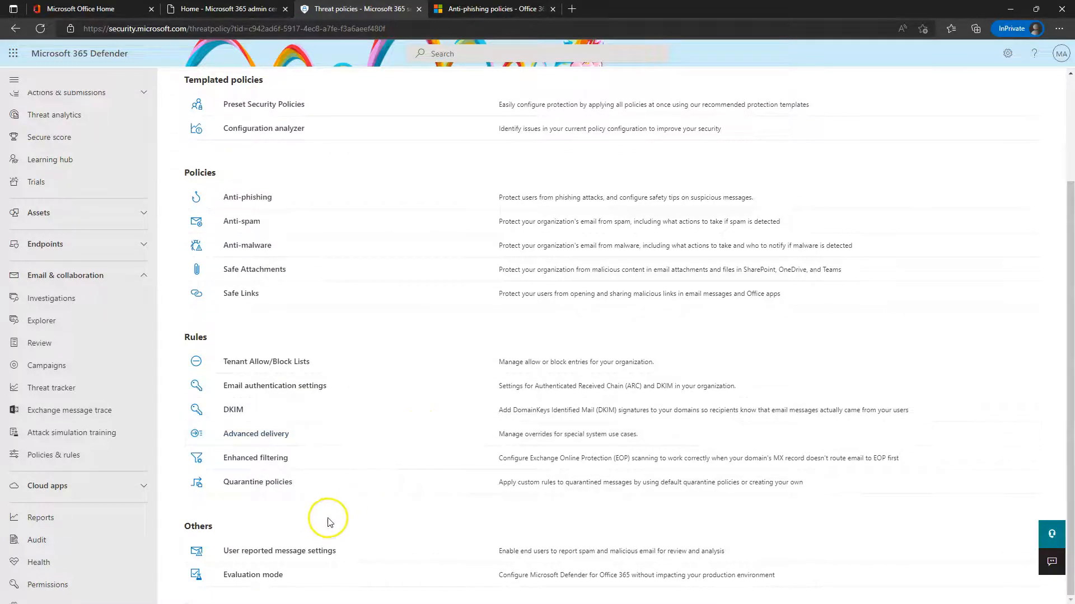
{"action": "scroll", "coordinate": [419, 413], "scroll_direction": "up", "scroll_amount": 2}
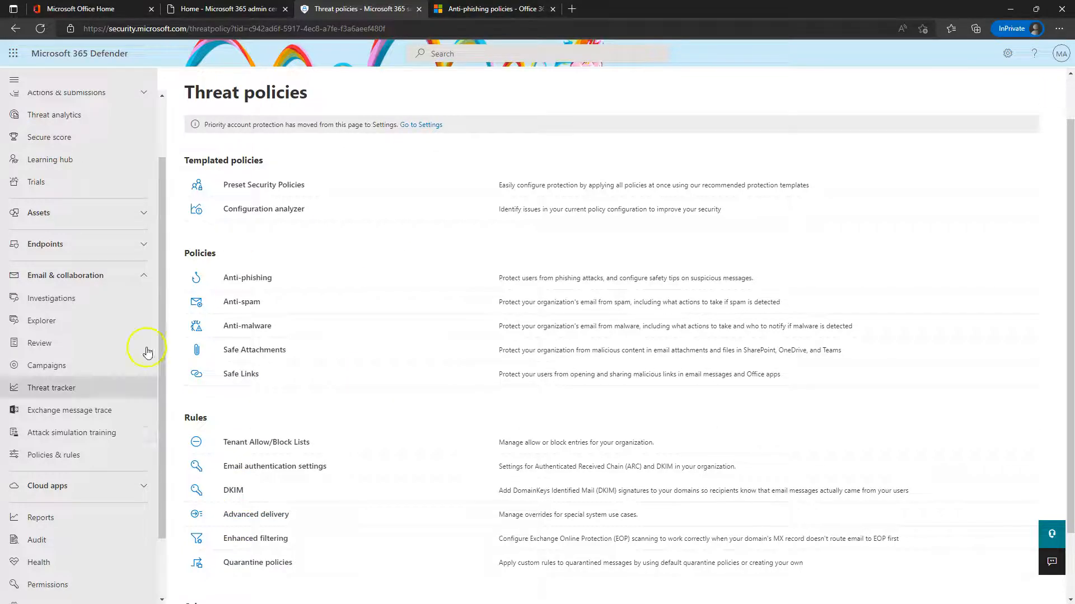
{"action": "left_click", "coordinate": [57, 298]}
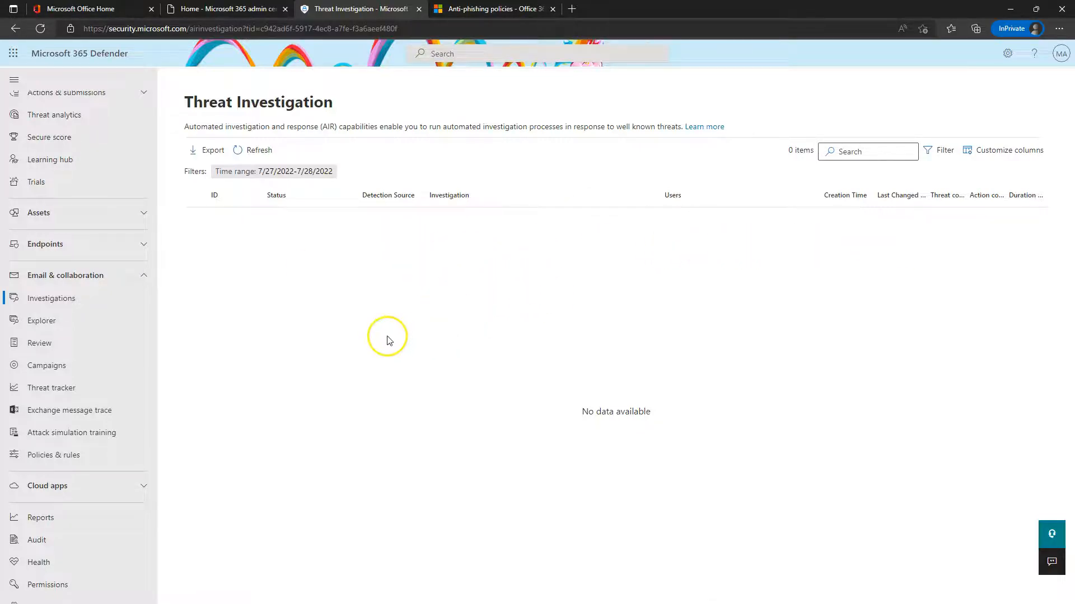
Open Explorer from Email & collaboration after reviewing the empty Threat Investigation list
{"action": "left_click", "coordinate": [43, 322]}
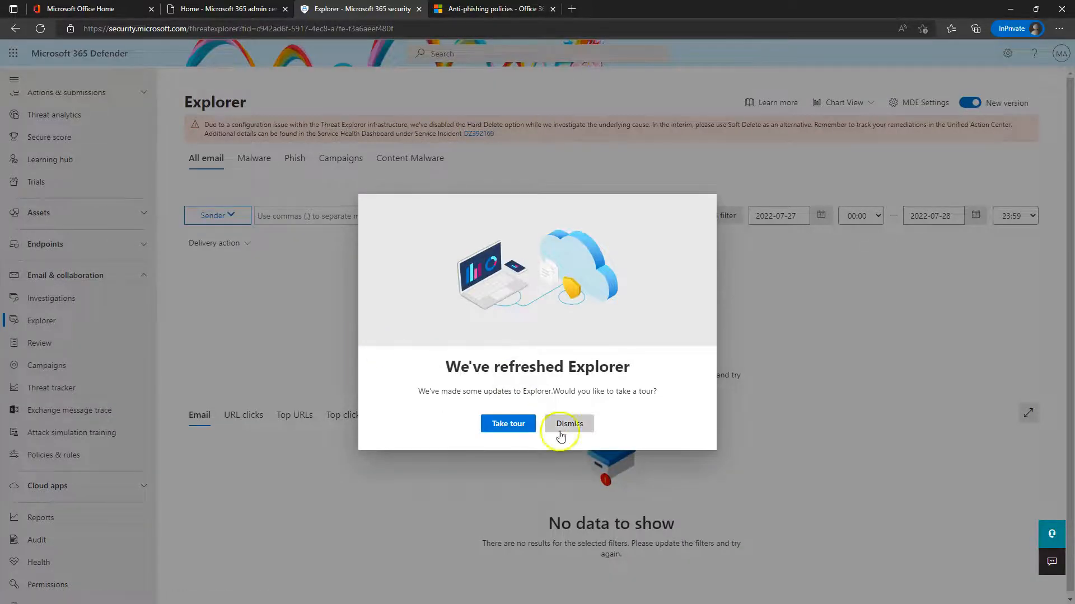
Set Explorer's All email start date to 2022-07-01 and refresh to list 93 messages
{"action": "left_click", "coordinate": [560, 435]}
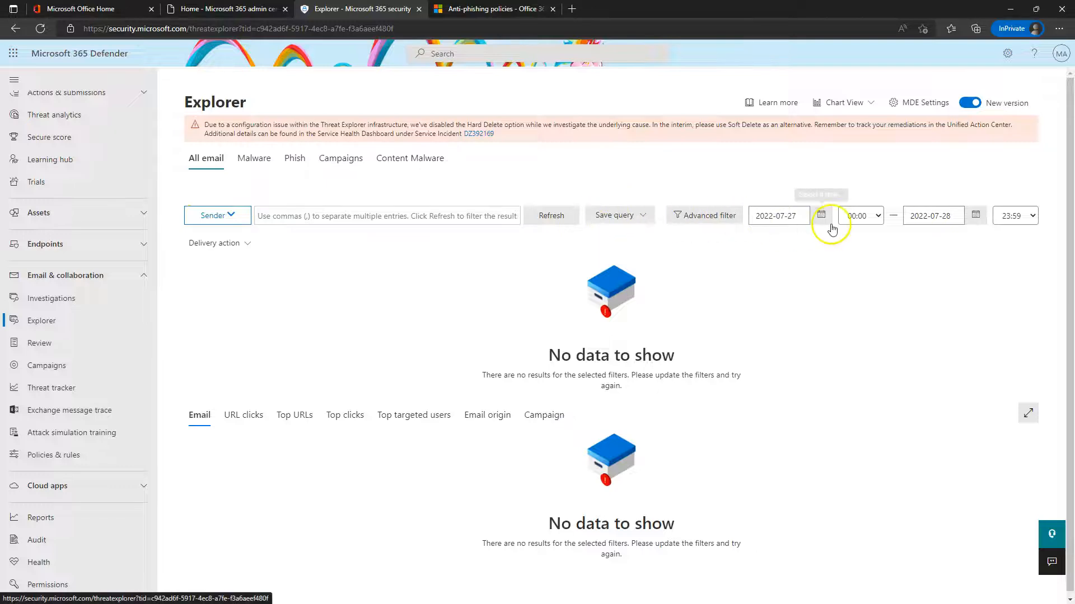
{"action": "left_click", "coordinate": [821, 214]}
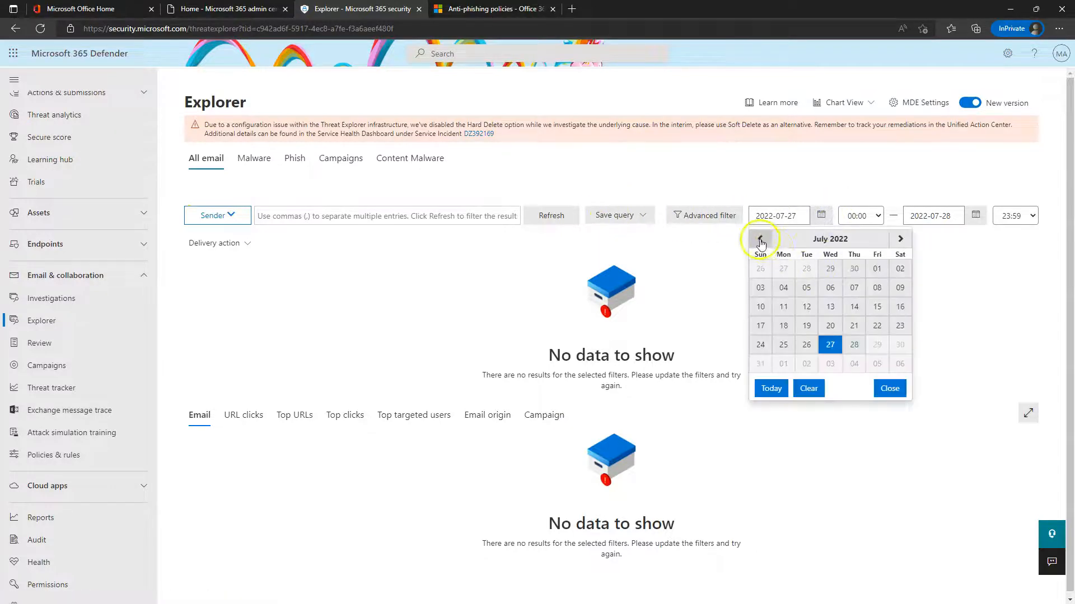
{"action": "left_click", "coordinate": [877, 268]}
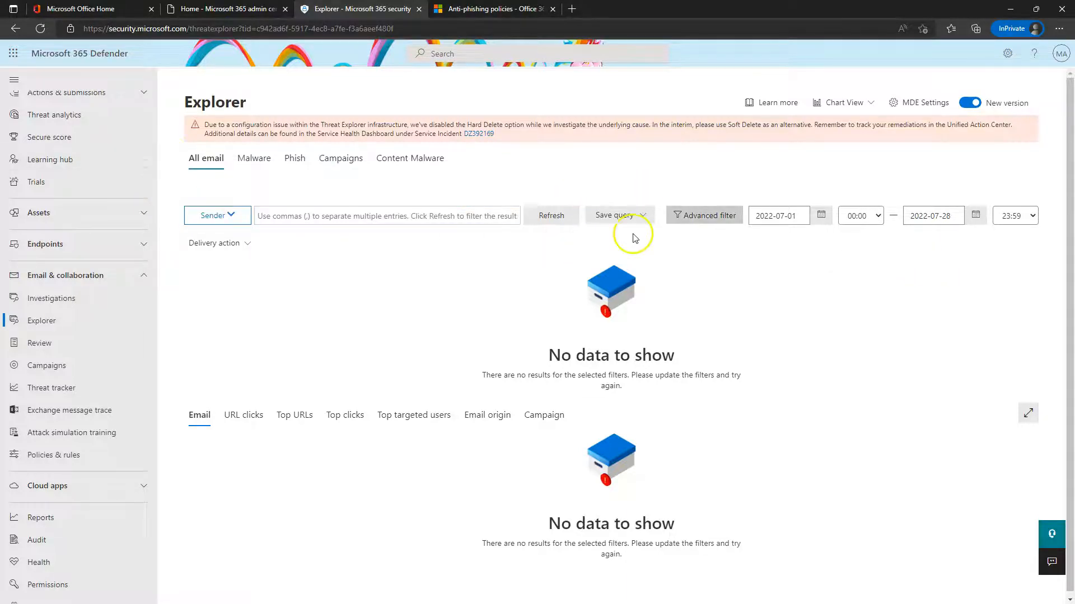
{"action": "left_click", "coordinate": [248, 158]}
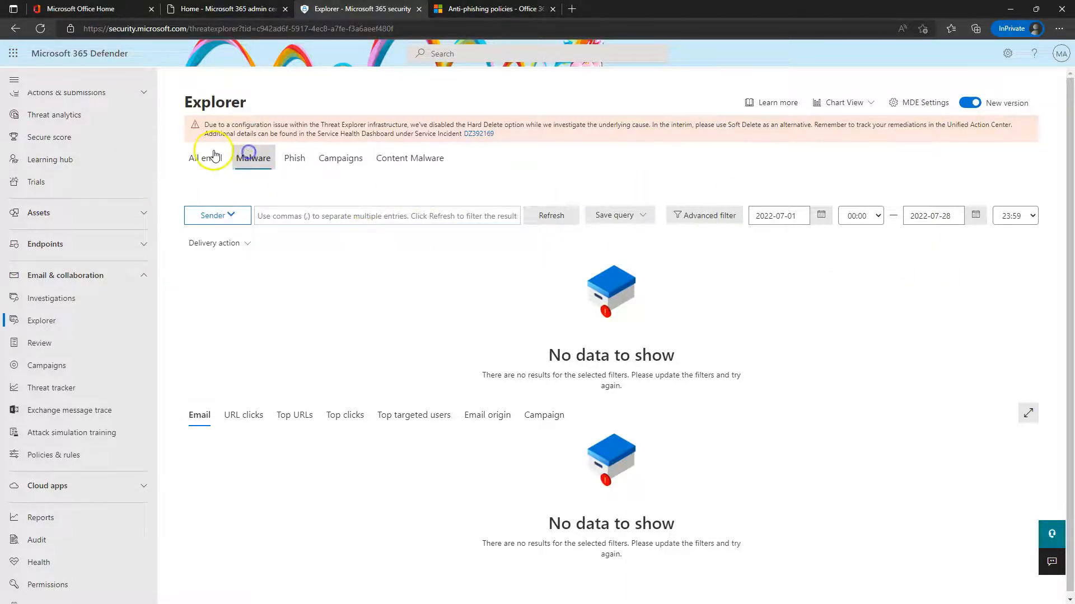
{"action": "left_click", "coordinate": [214, 155]}
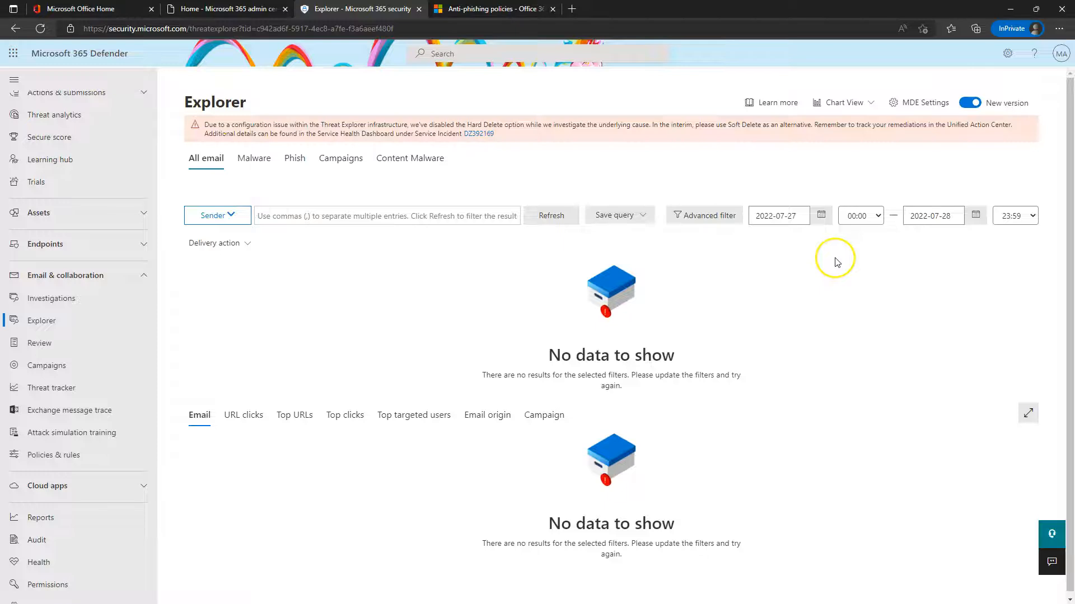
{"action": "double_click", "coordinate": [821, 221]}
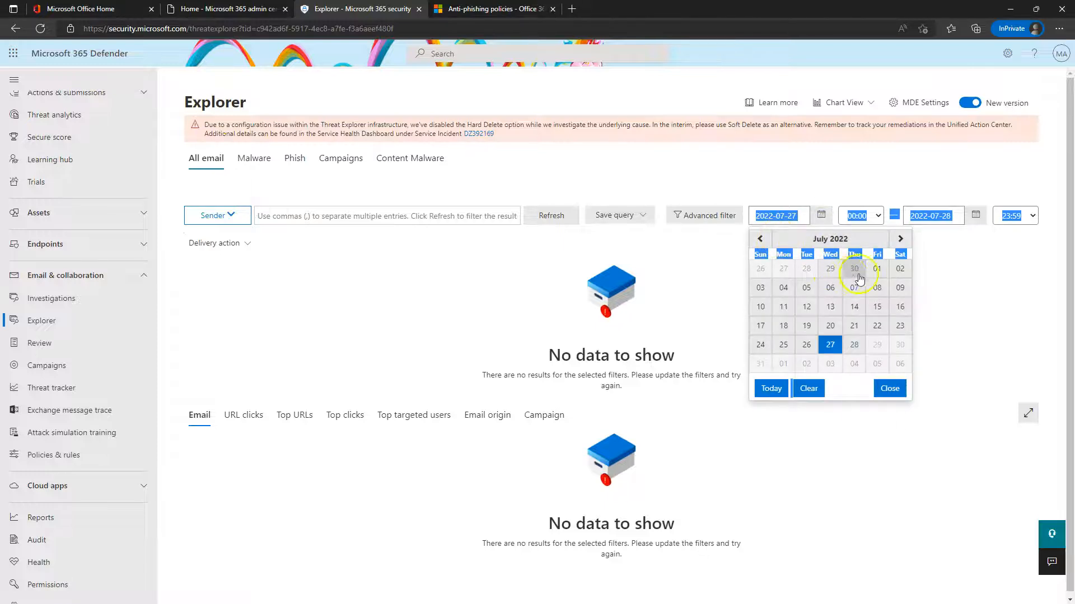
{"action": "left_click", "coordinate": [874, 269]}
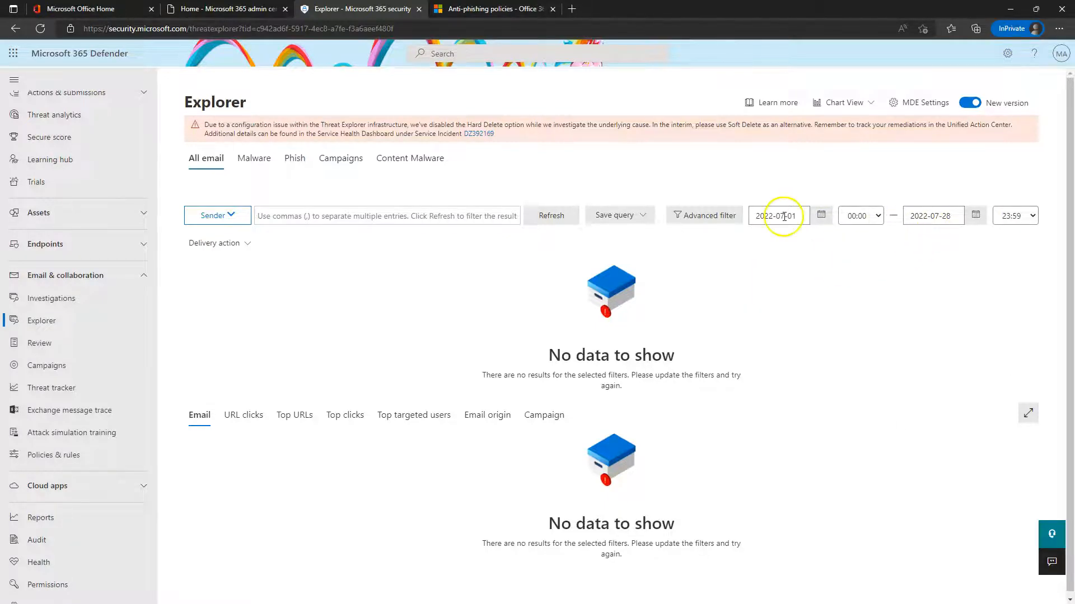
{"action": "left_click", "coordinate": [550, 216]}
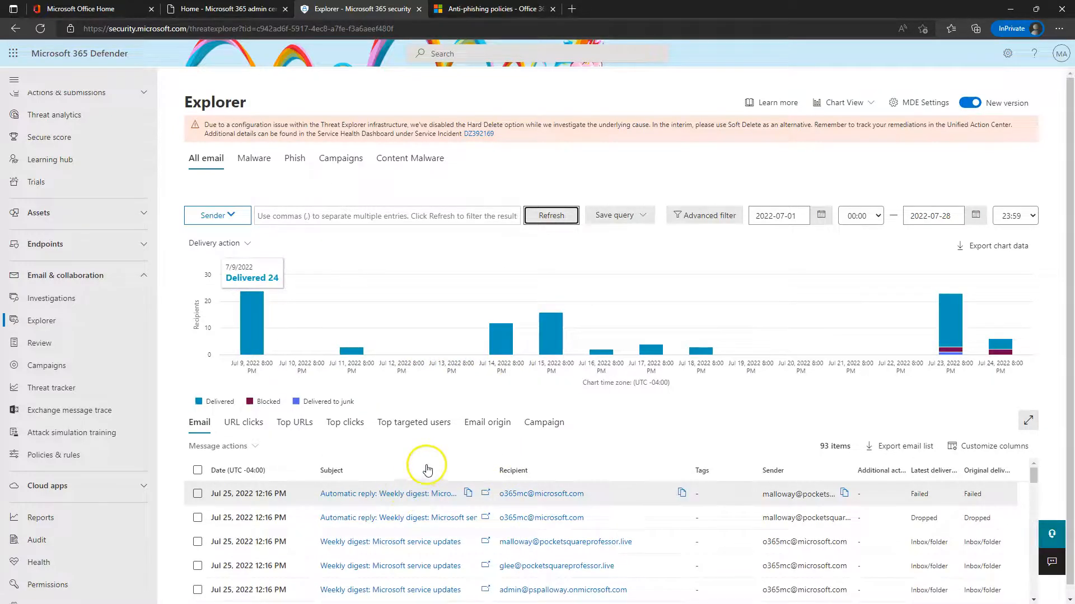
Open an 'I need help with something' email's entity page in a new tab, then switch back to Explorer
{"action": "scroll", "coordinate": [427, 469], "scroll_direction": "down", "scroll_amount": 2}
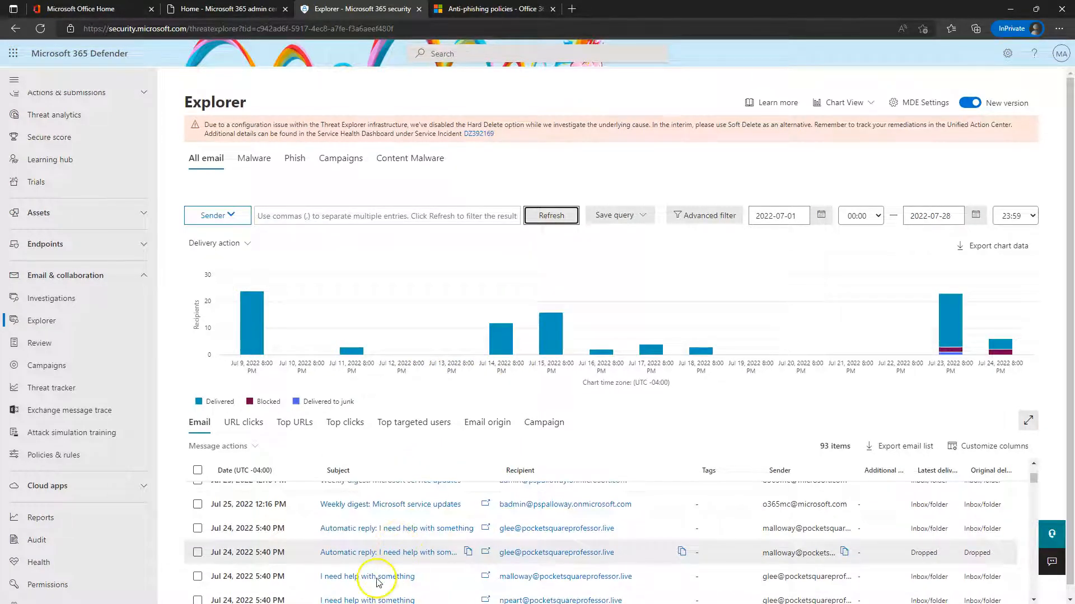
{"action": "scroll", "coordinate": [679, 540], "scroll_direction": "down", "scroll_amount": 1}
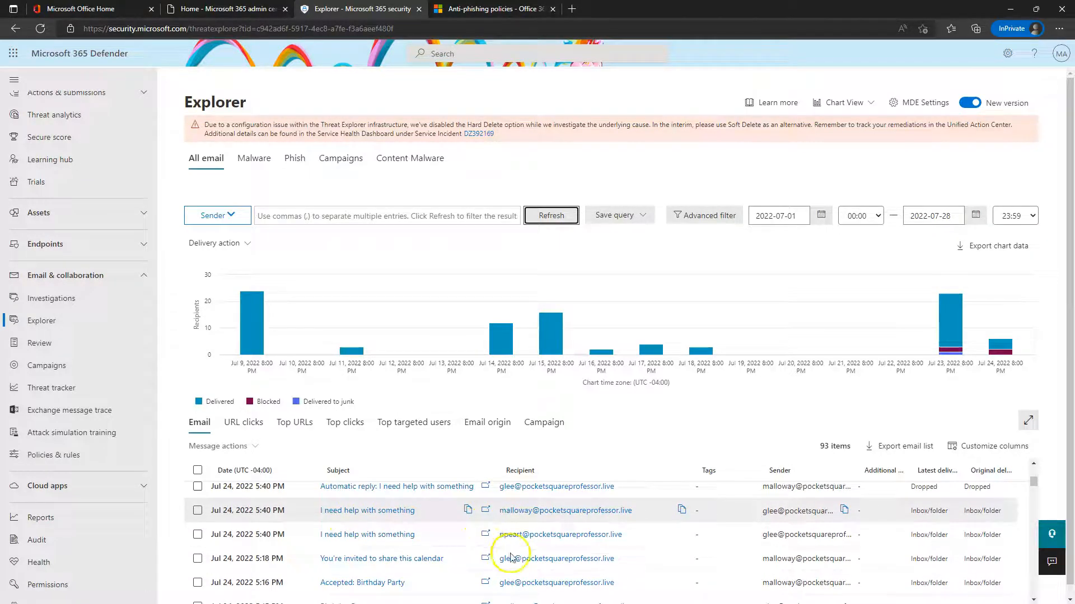
{"action": "left_click", "coordinate": [198, 535]}
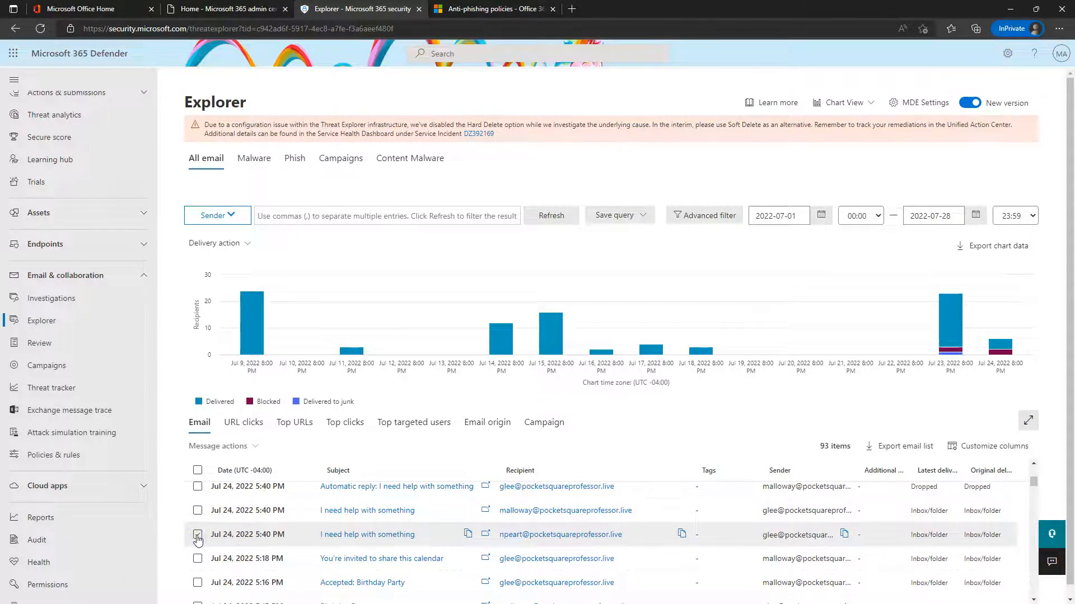
{"action": "left_click", "coordinate": [485, 535]}
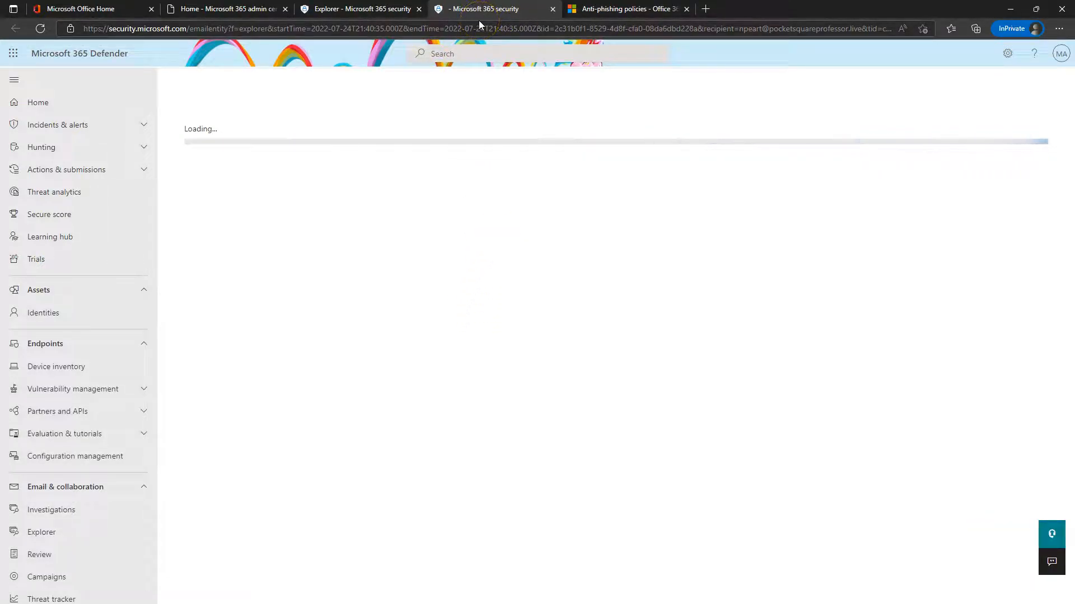
{"action": "left_click", "coordinate": [365, 7]}
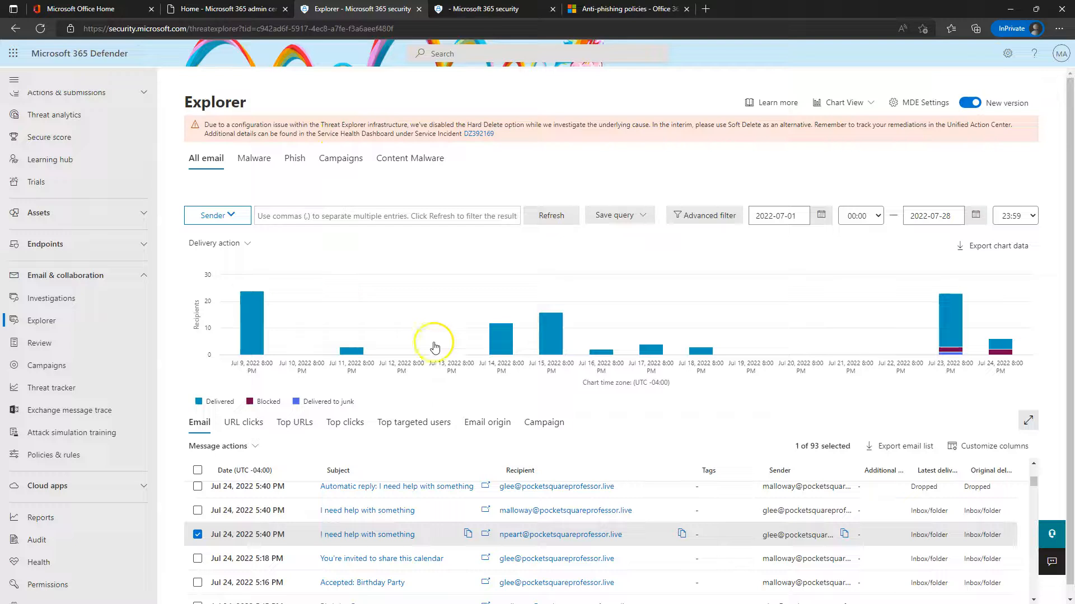
Review Explorer's URL clicks, top URLs, top clicks and top targeted users breakdowns
{"action": "left_click", "coordinate": [249, 430]}
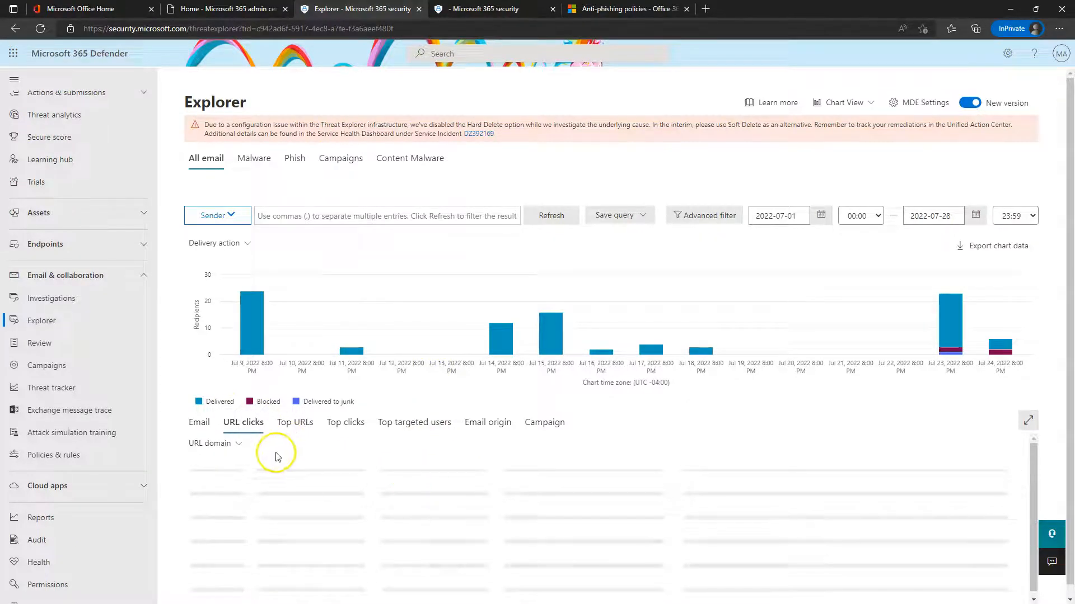
{"action": "left_click", "coordinate": [302, 430]}
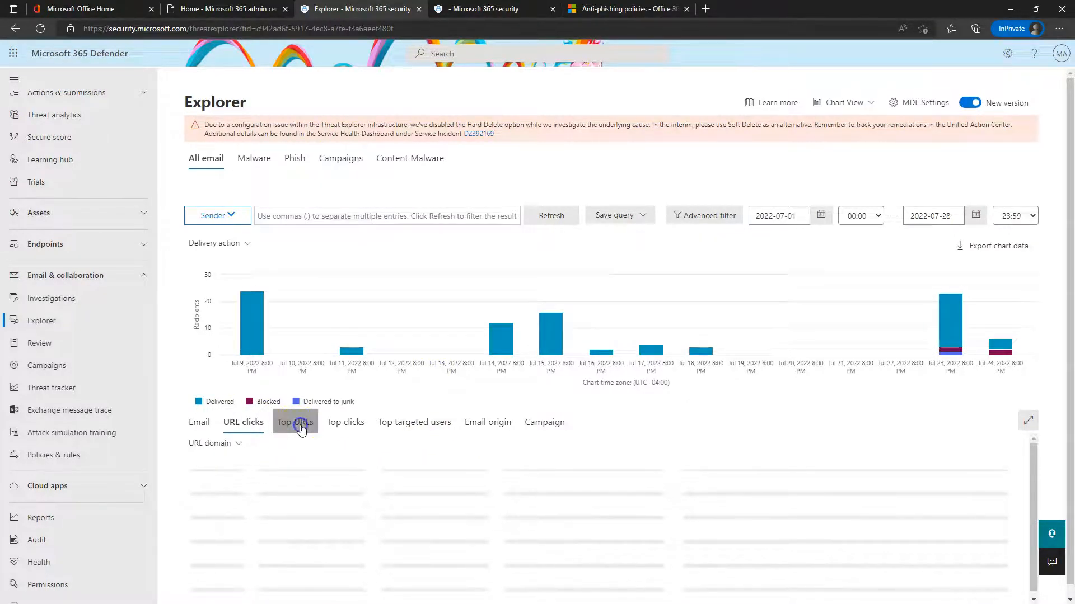
{"action": "left_click", "coordinate": [344, 426]}
{"action": "left_click", "coordinate": [415, 430]}
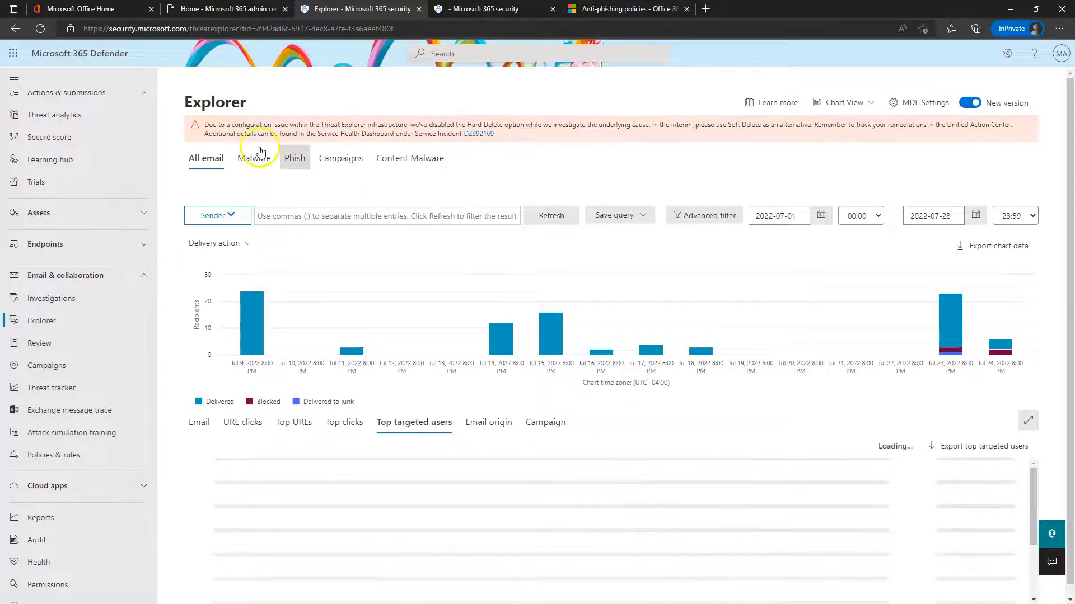
Switch Explorer through the Malware, Phish and Content Malware views, then return to the email's details
{"action": "left_click", "coordinate": [271, 162]}
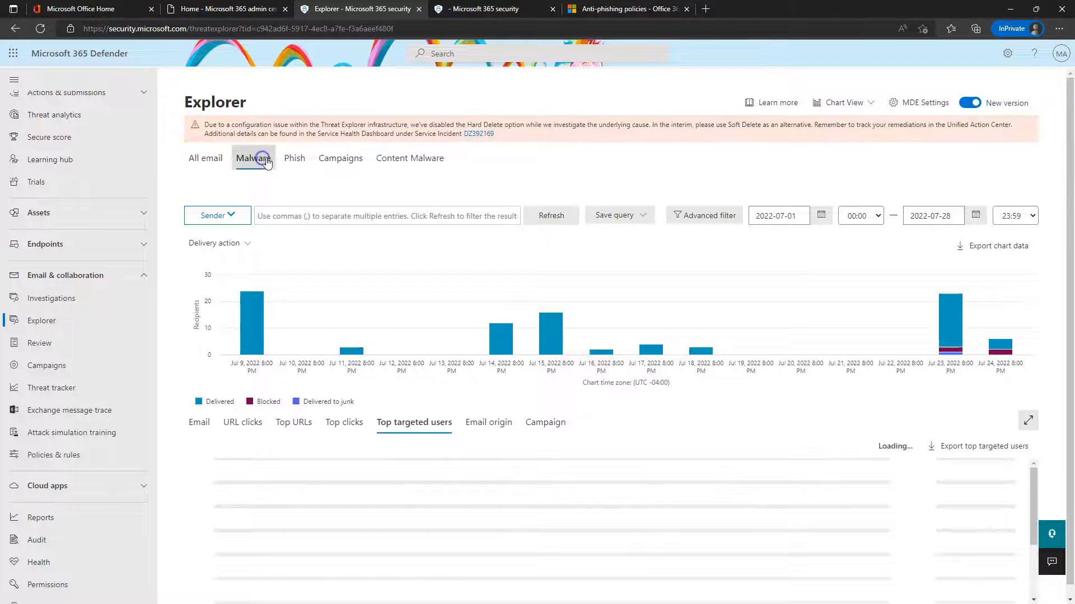
{"action": "left_click", "coordinate": [294, 162]}
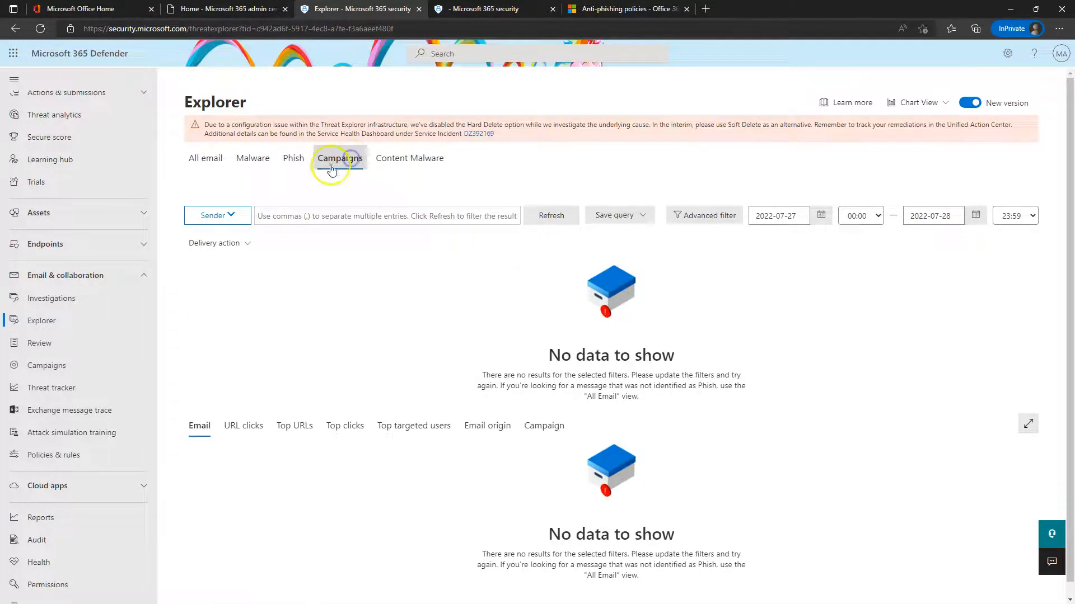
{"action": "left_click", "coordinate": [412, 162]}
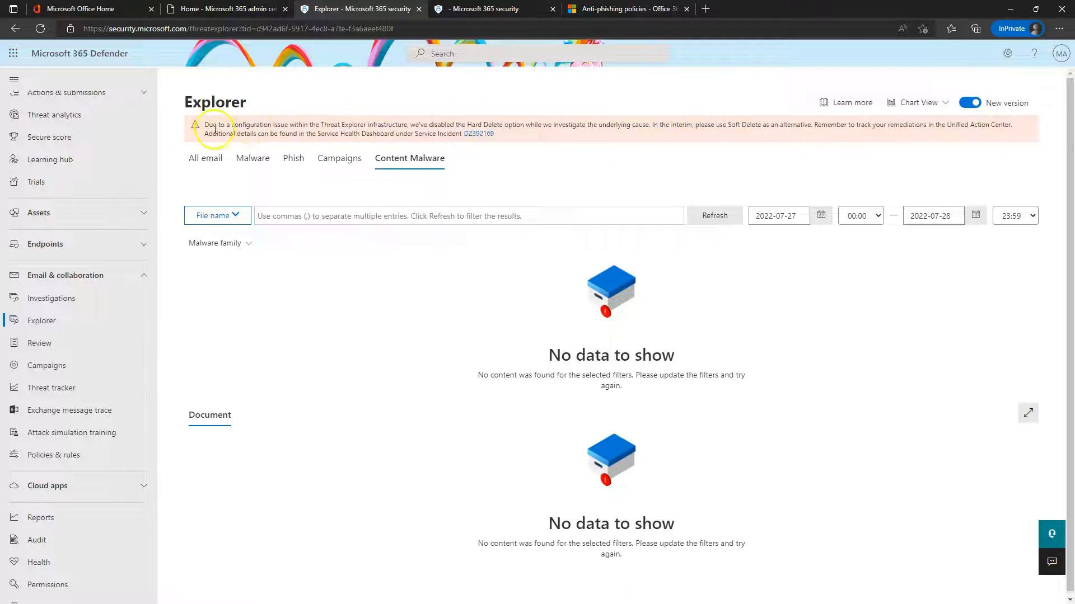
{"action": "key", "text": "ctrl+Tab"}
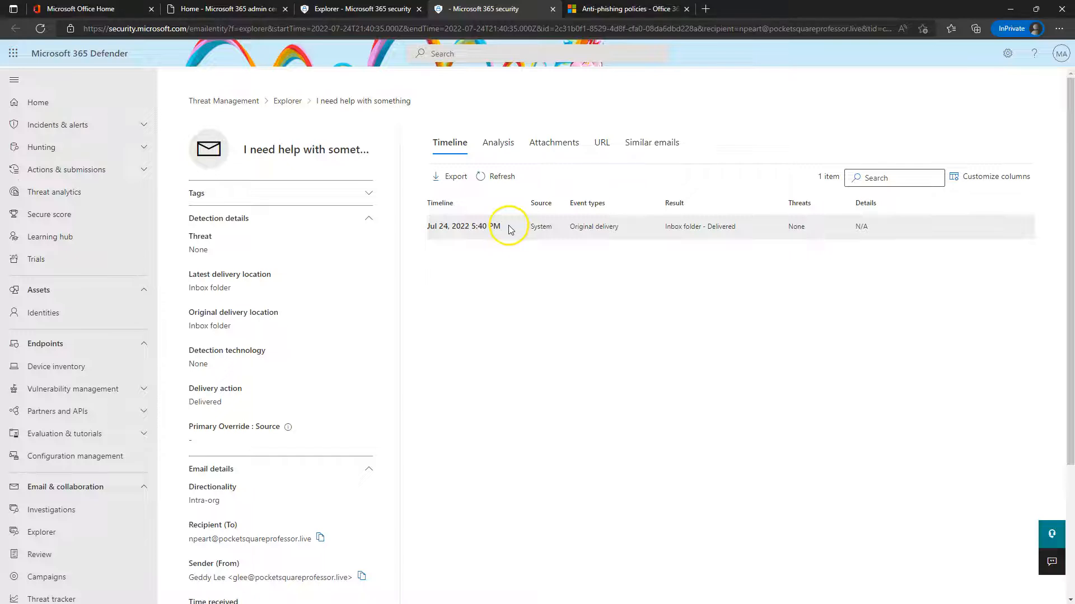
Review the email's Analysis: intra-org directionality, DMARC and DKIM None, and zero attachments
{"action": "left_click", "coordinate": [500, 143]}
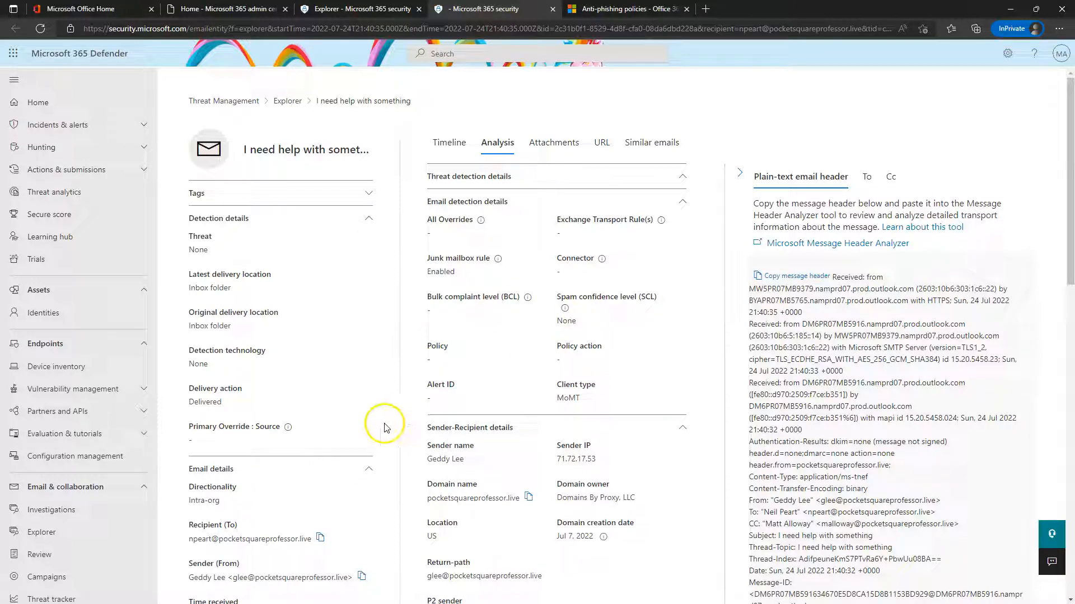
{"action": "left_click_drag", "start_coordinate": [220, 500], "coordinate": [195, 502]}
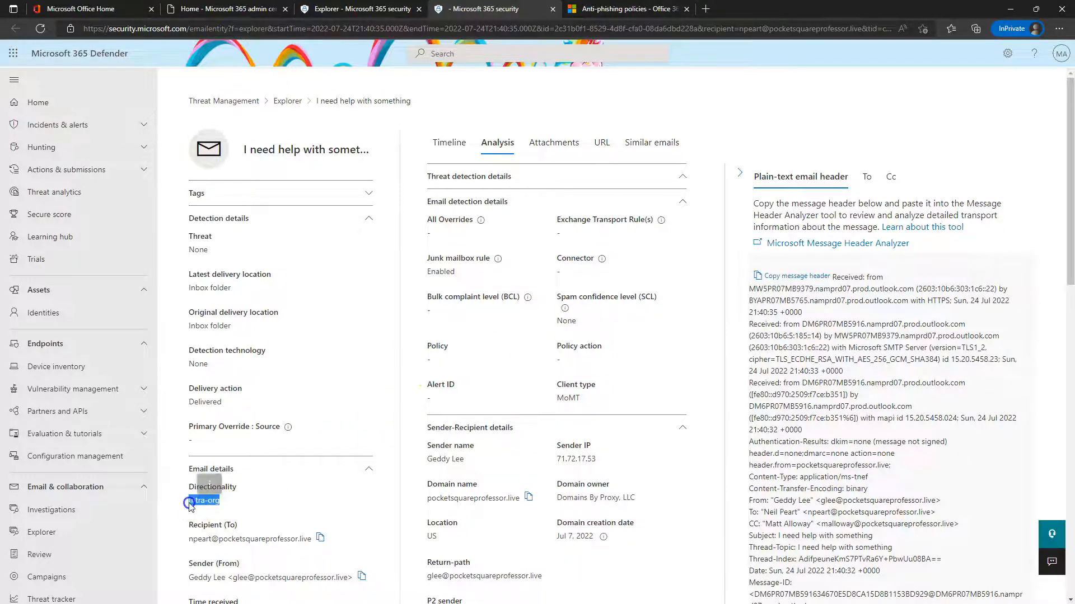
{"action": "scroll", "coordinate": [193, 507], "scroll_direction": "down", "scroll_amount": 1}
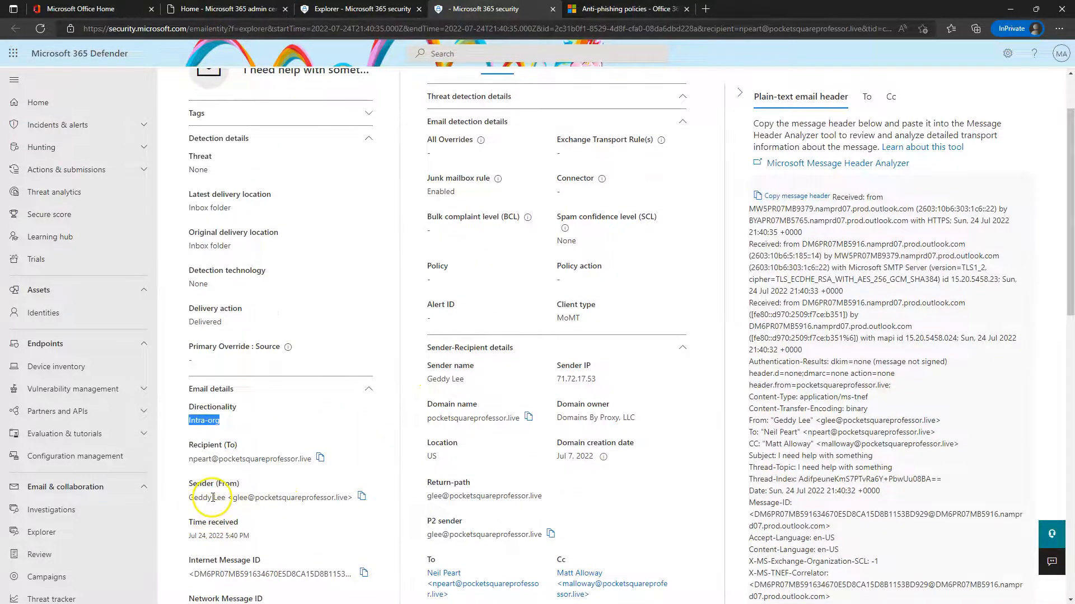
{"action": "scroll", "coordinate": [435, 438], "scroll_direction": "up", "scroll_amount": 1}
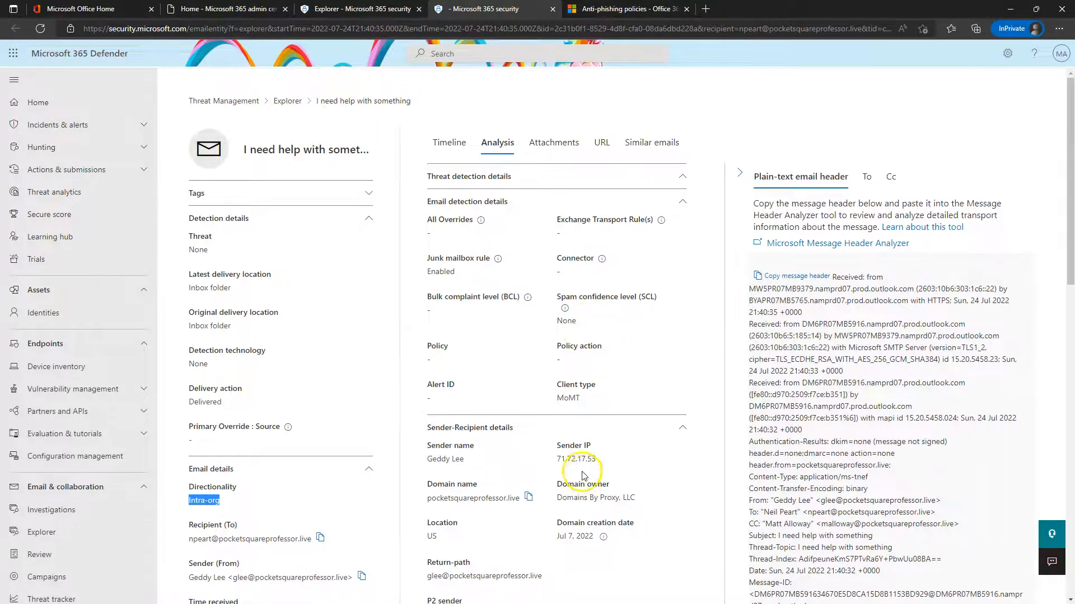
{"action": "scroll", "coordinate": [567, 461], "scroll_direction": "down", "scroll_amount": 2}
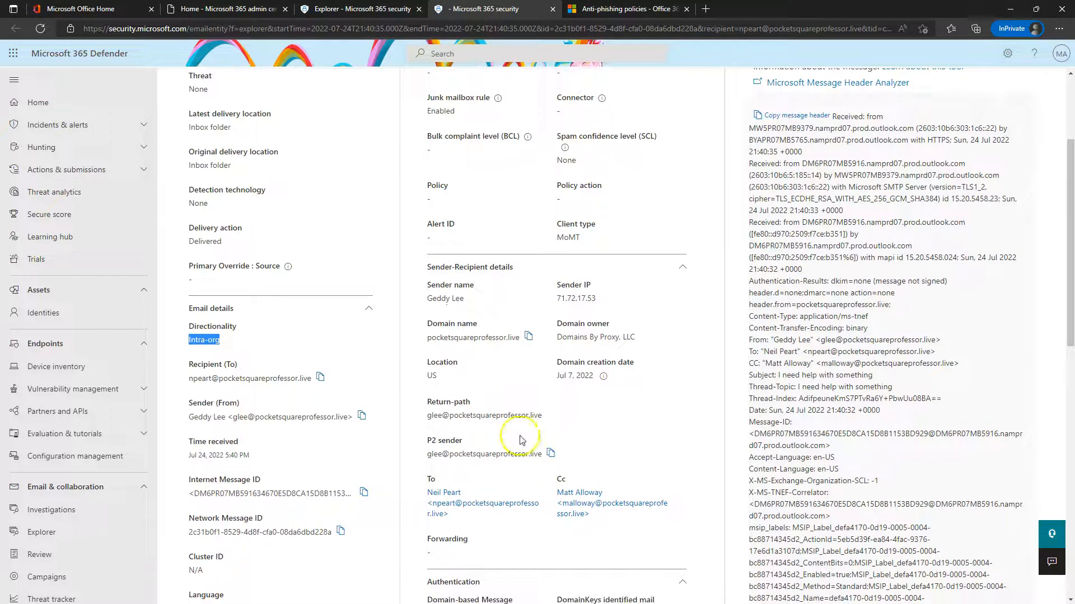
{"action": "scroll", "coordinate": [568, 472], "scroll_direction": "down", "scroll_amount": 5}
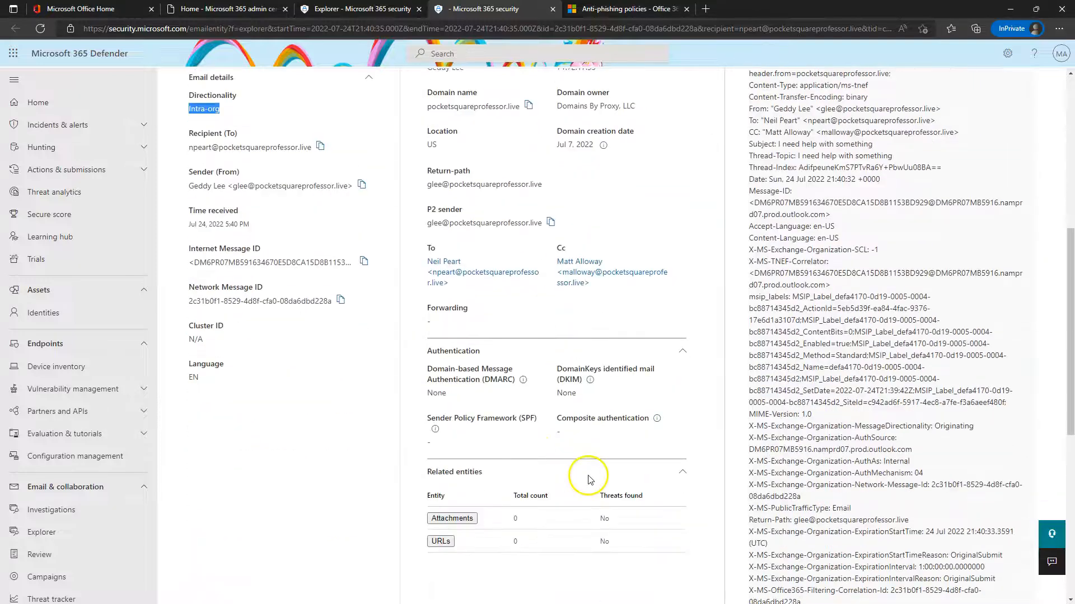
{"action": "scroll", "coordinate": [549, 434], "scroll_direction": "up", "scroll_amount": 7}
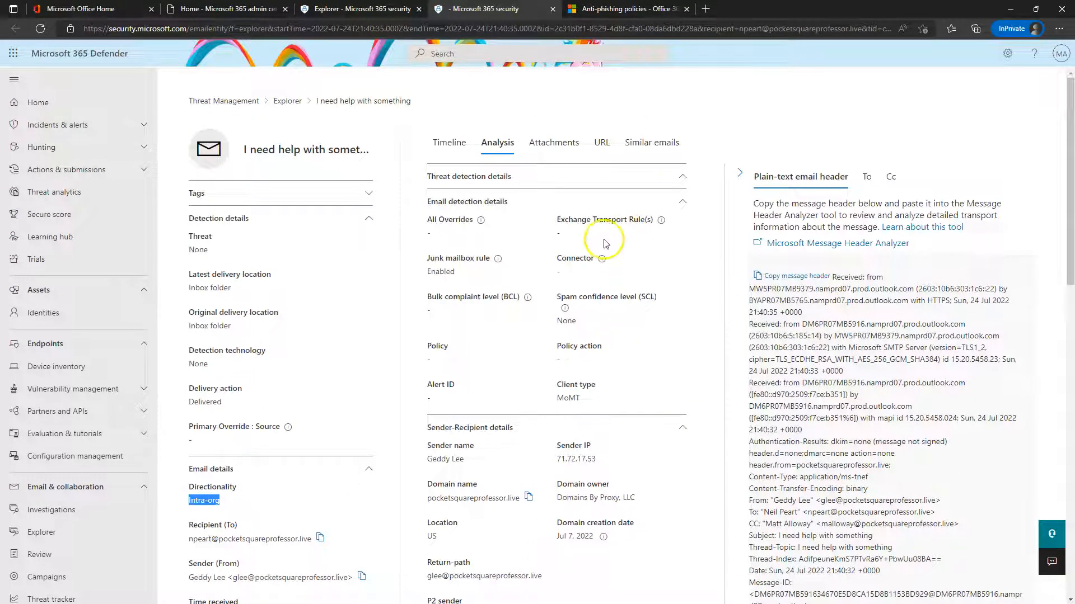
{"action": "left_click", "coordinate": [552, 147]}
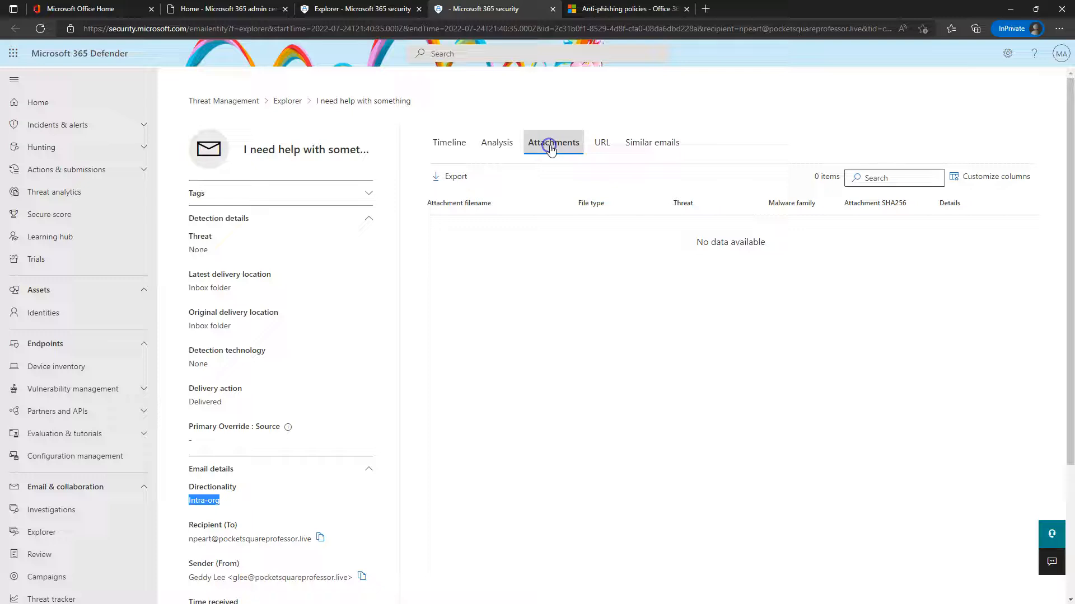
{"action": "left_click", "coordinate": [498, 142]}
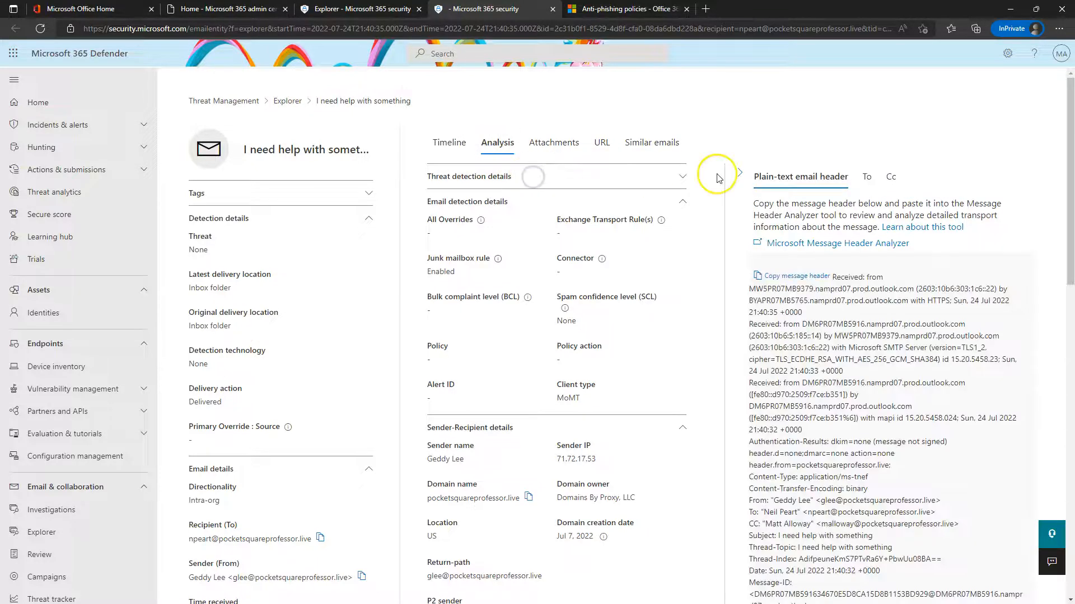
Back in Explorer, refresh the email results with start date 2022-07-01
{"action": "left_click", "coordinate": [289, 104]}
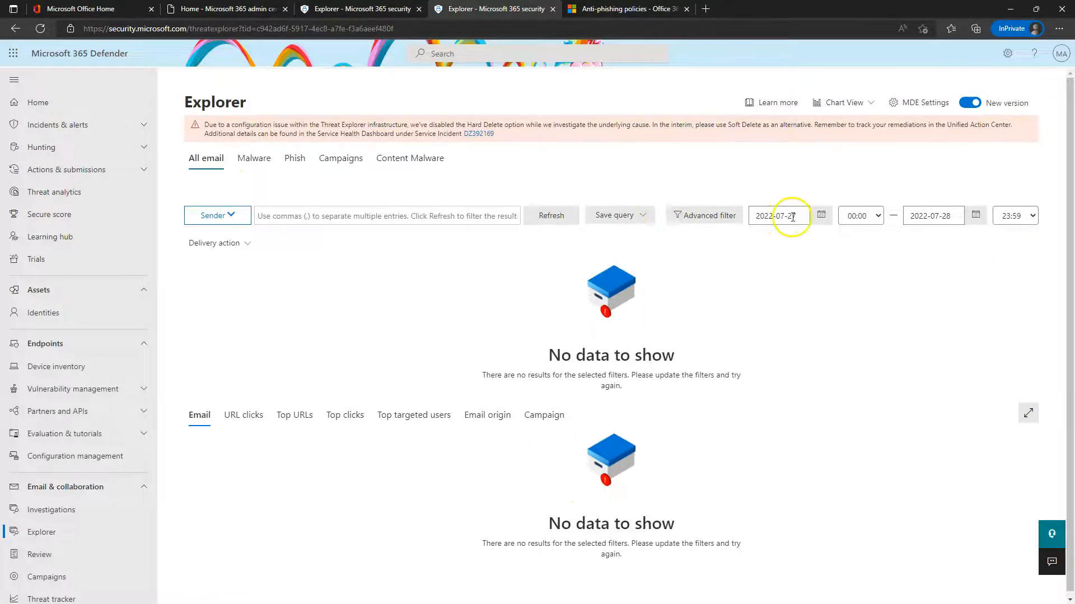
{"action": "left_click", "coordinate": [820, 215]}
{"action": "left_click", "coordinate": [873, 269]}
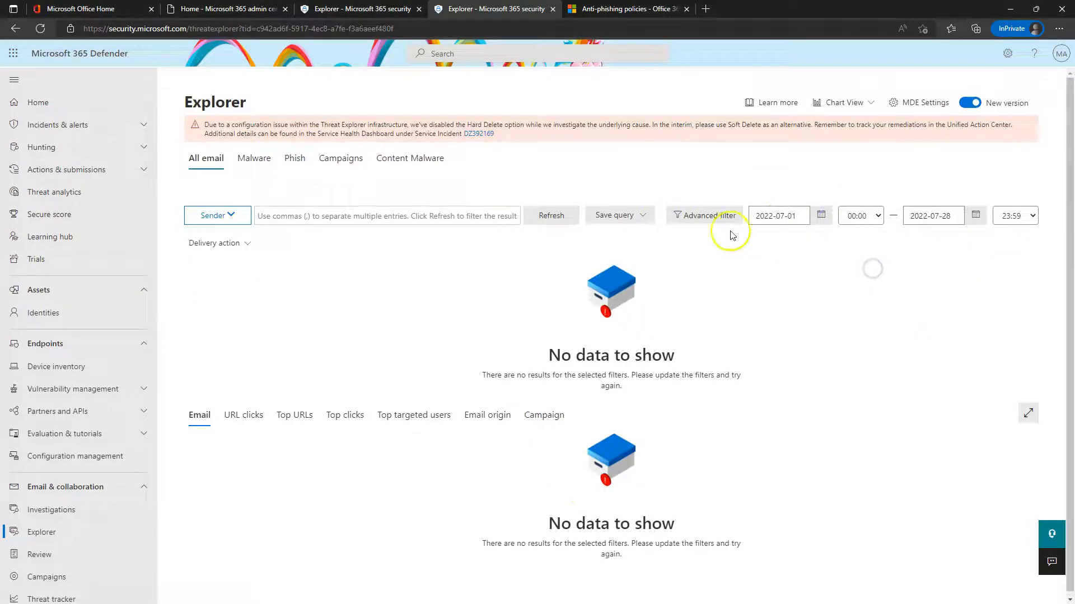
{"action": "left_click", "coordinate": [557, 217]}
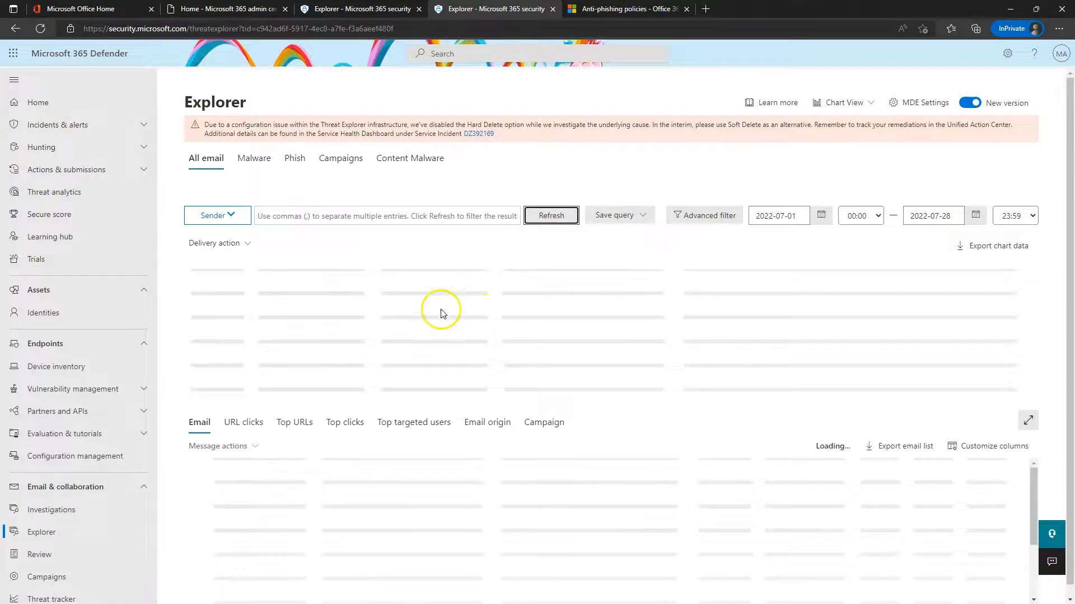
Expand the 93-email list to full page and open 'This is a test' in a new tab
{"action": "scroll", "coordinate": [401, 454], "scroll_direction": "down", "scroll_amount": 1}
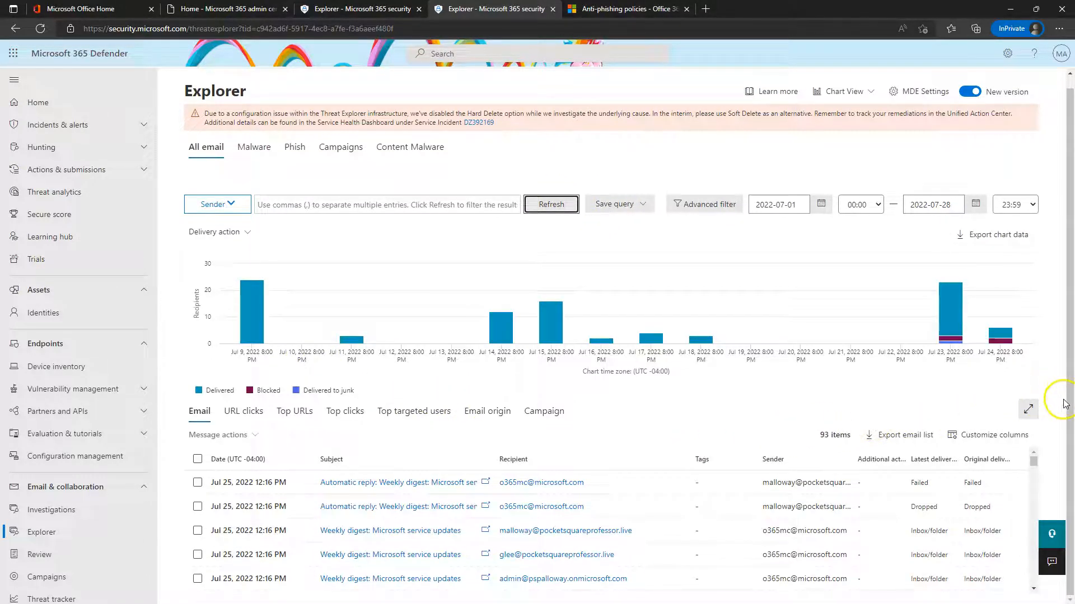
{"action": "left_click", "coordinate": [1029, 409]}
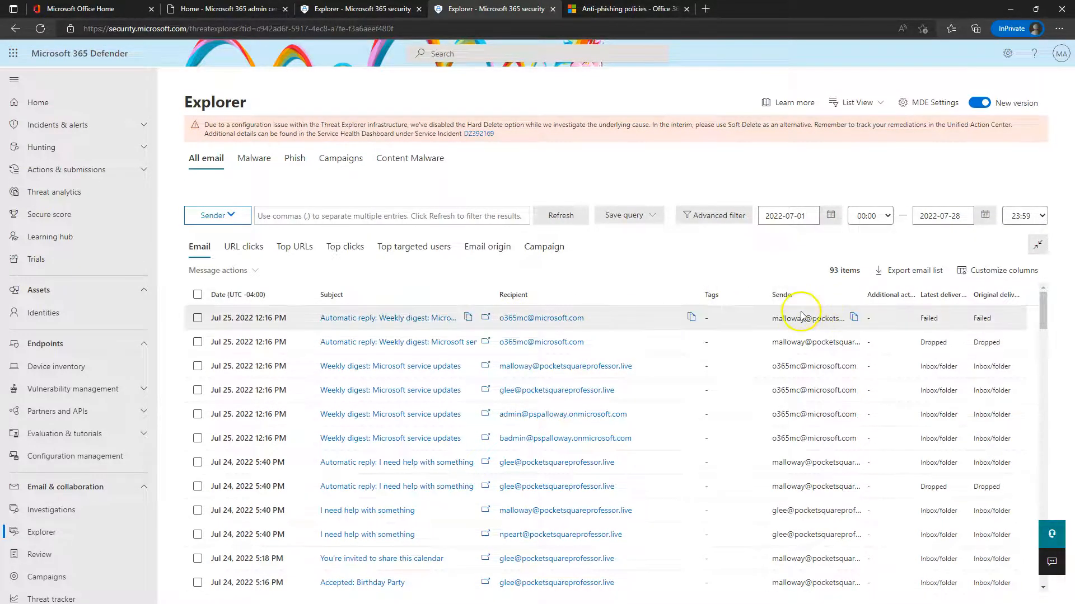
{"action": "scroll", "coordinate": [605, 468], "scroll_direction": "down", "scroll_amount": 1}
{"action": "scroll", "coordinate": [606, 468], "scroll_direction": "down", "scroll_amount": 3}
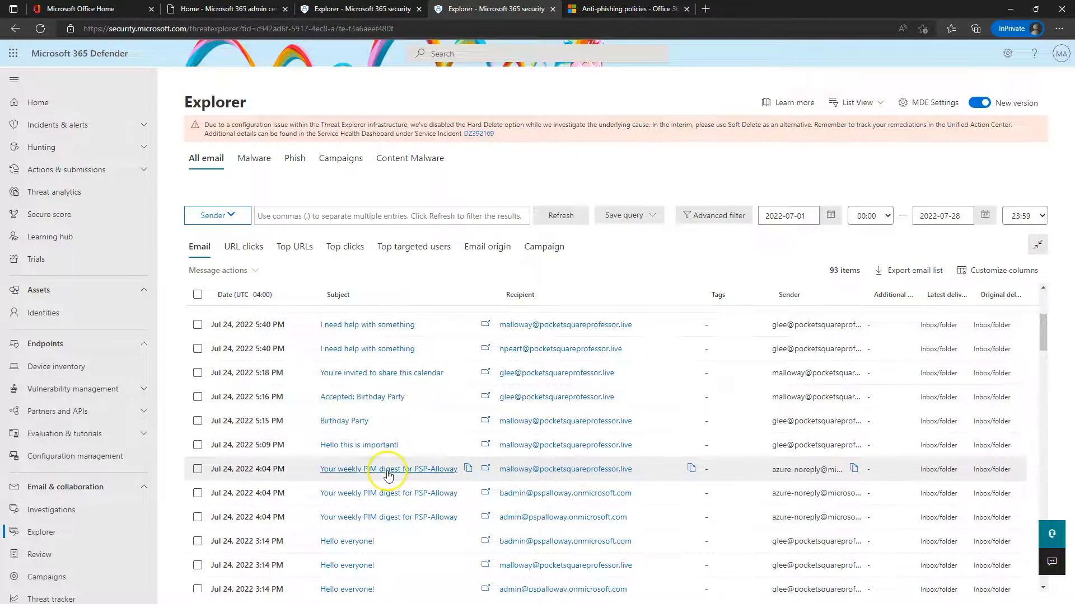
{"action": "scroll", "coordinate": [361, 546], "scroll_direction": "down", "scroll_amount": 5}
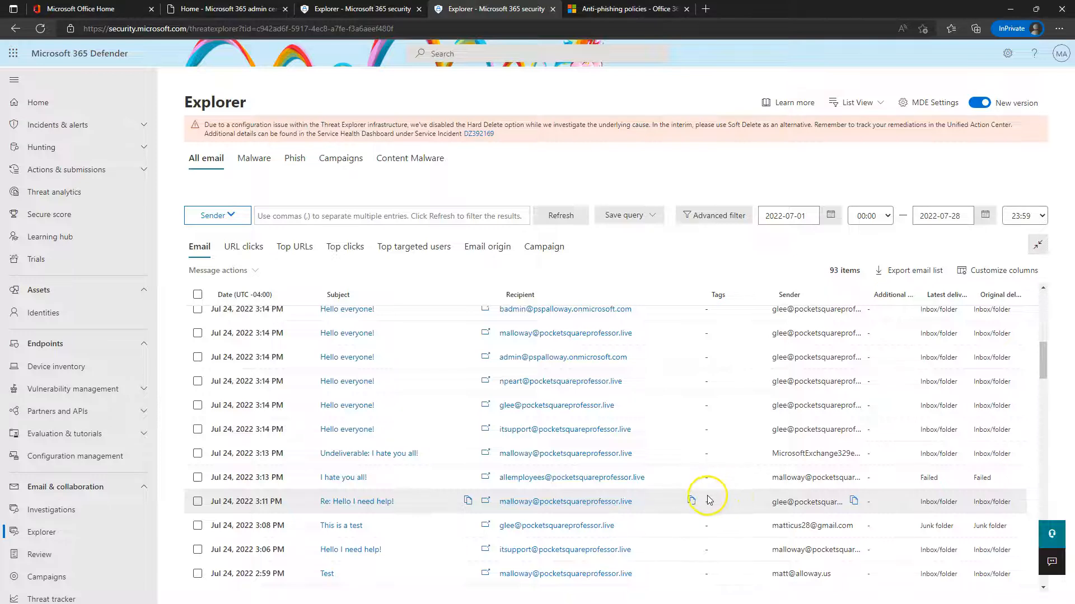
{"action": "scroll", "coordinate": [347, 523], "scroll_direction": "down", "scroll_amount": 1}
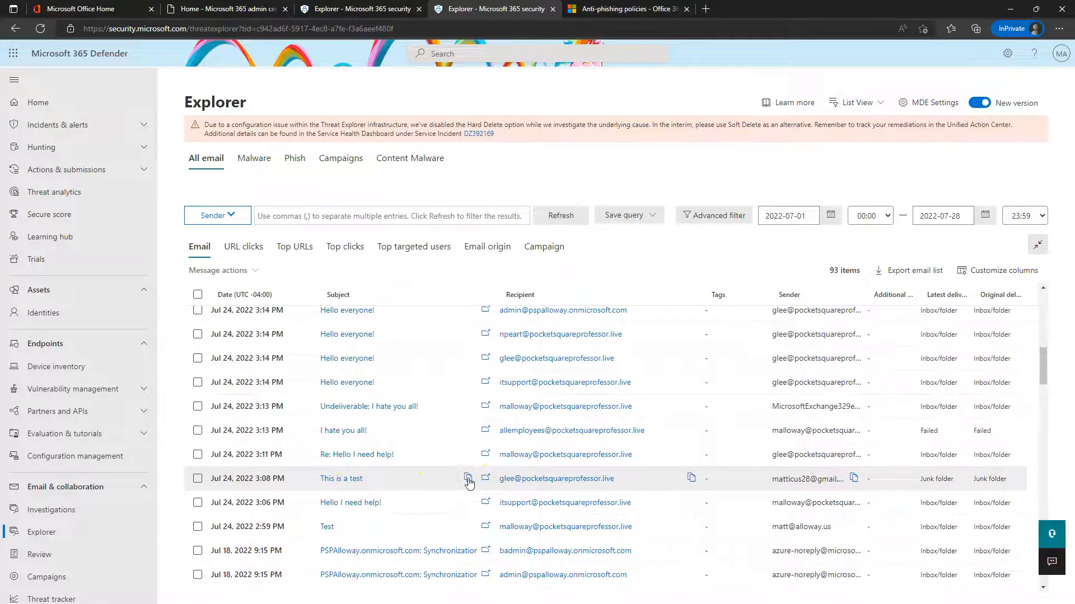
{"action": "left_click", "coordinate": [486, 478]}
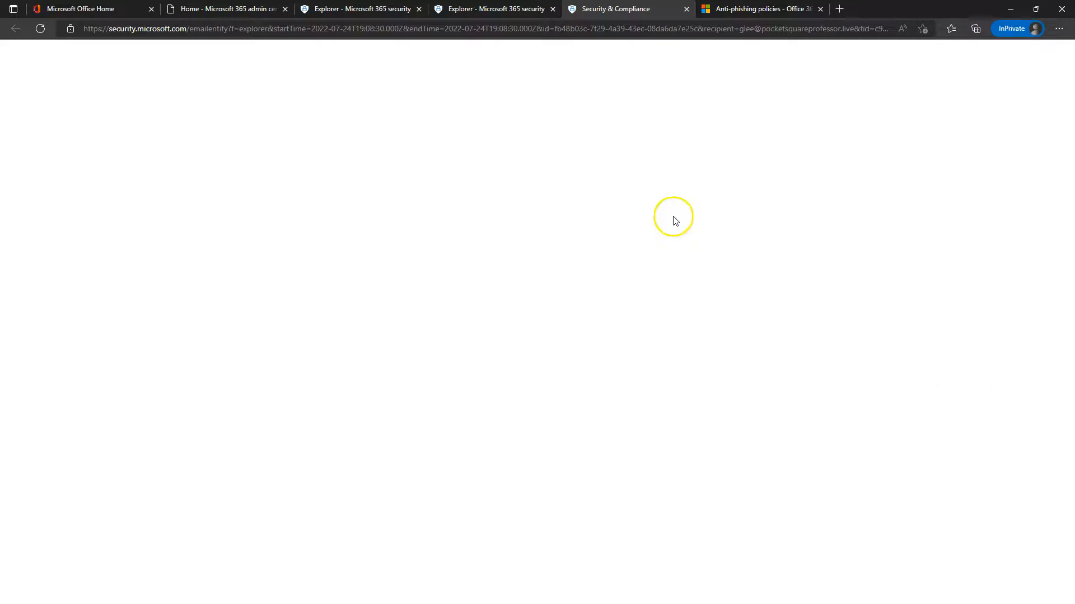
{"action": "left_click", "coordinate": [541, 8]}
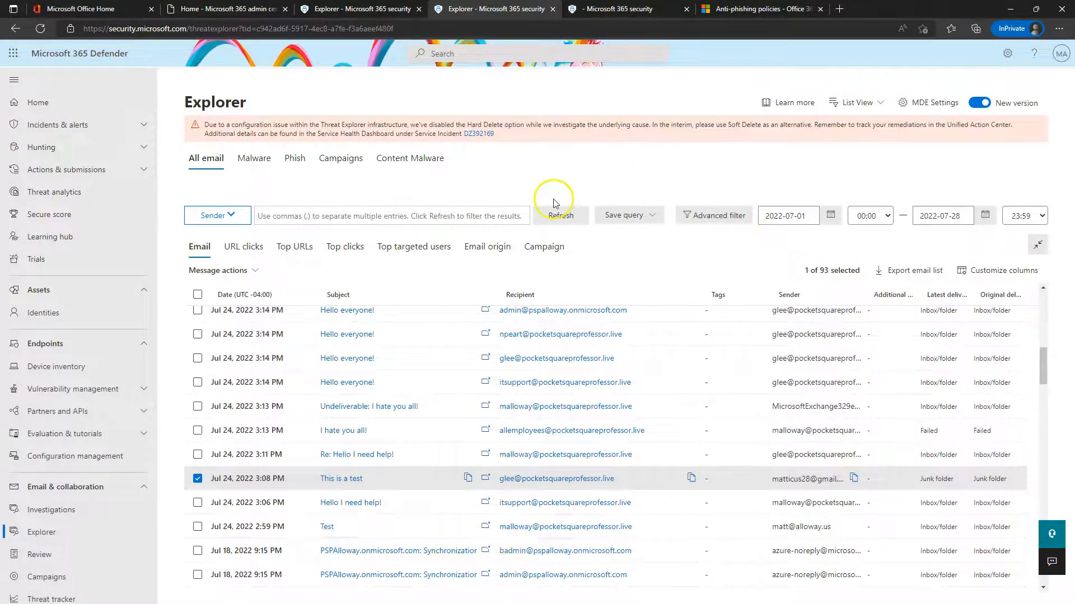
Bring up the 'This is a test' email's Analysis, showing Spam detected by Advanced filter
{"action": "left_click", "coordinate": [619, 8]}
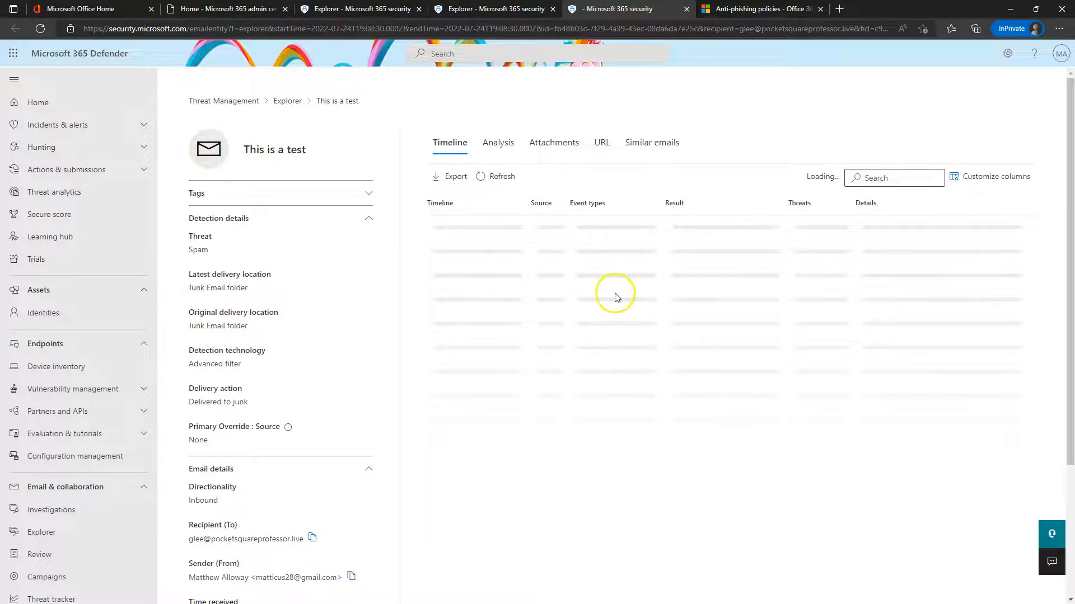
{"action": "left_click", "coordinate": [498, 147]}
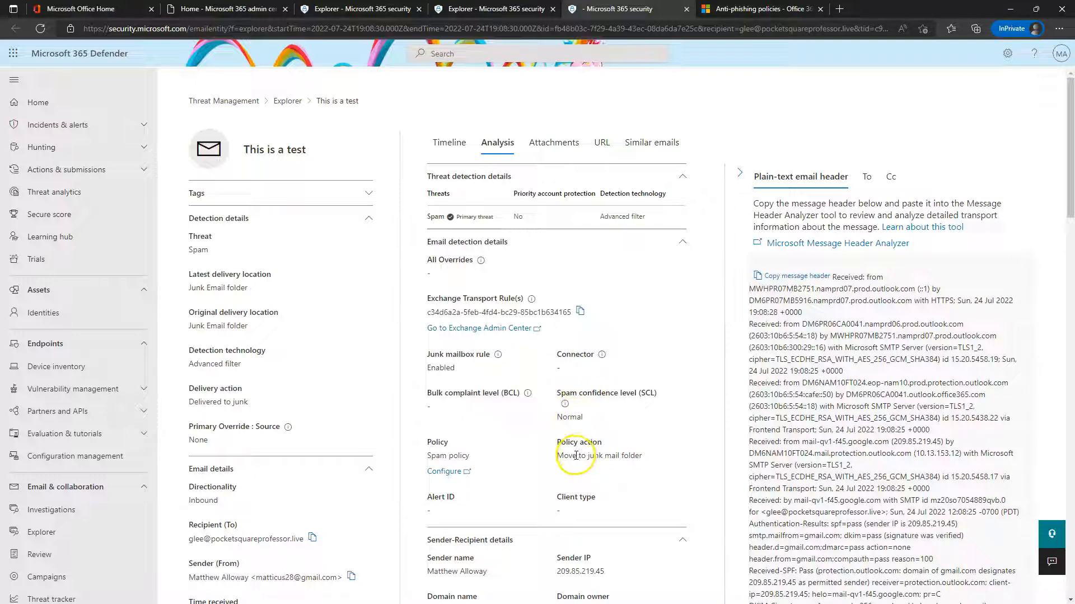
{"action": "scroll", "coordinate": [593, 363], "scroll_direction": "down", "scroll_amount": 5}
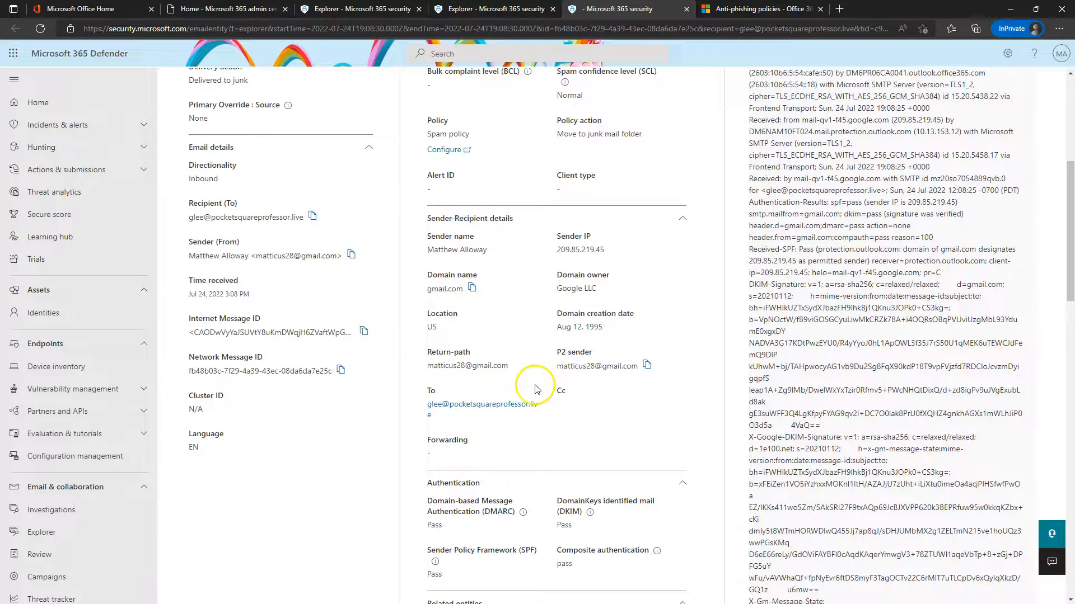
{"action": "scroll", "coordinate": [576, 410], "scroll_direction": "down", "scroll_amount": 4}
{"action": "scroll", "coordinate": [572, 419], "scroll_direction": "up", "scroll_amount": 10}
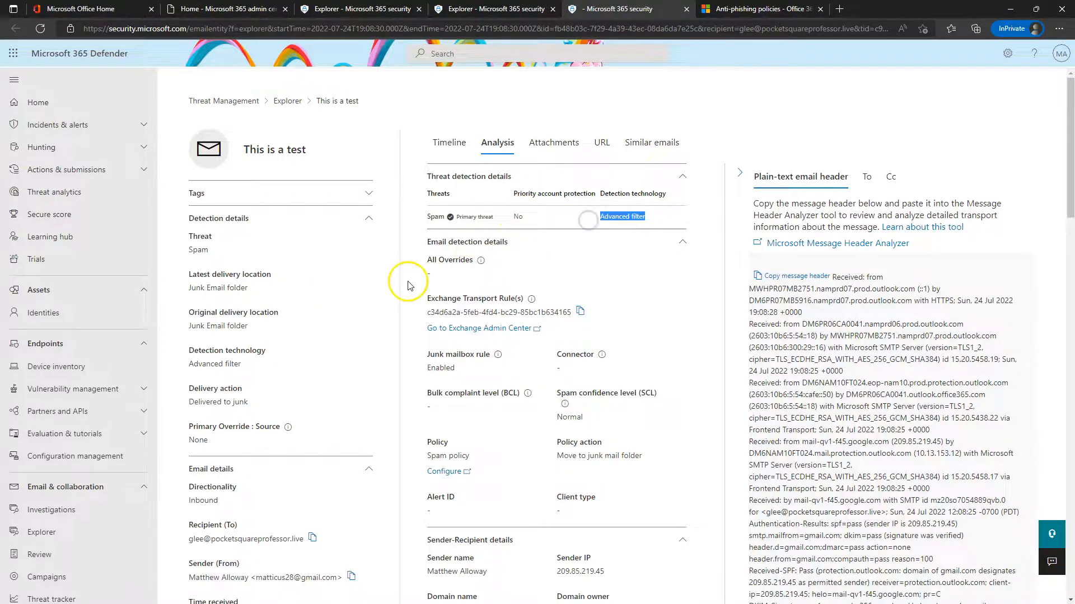
{"action": "scroll", "coordinate": [386, 313], "scroll_direction": "down", "scroll_amount": 5}
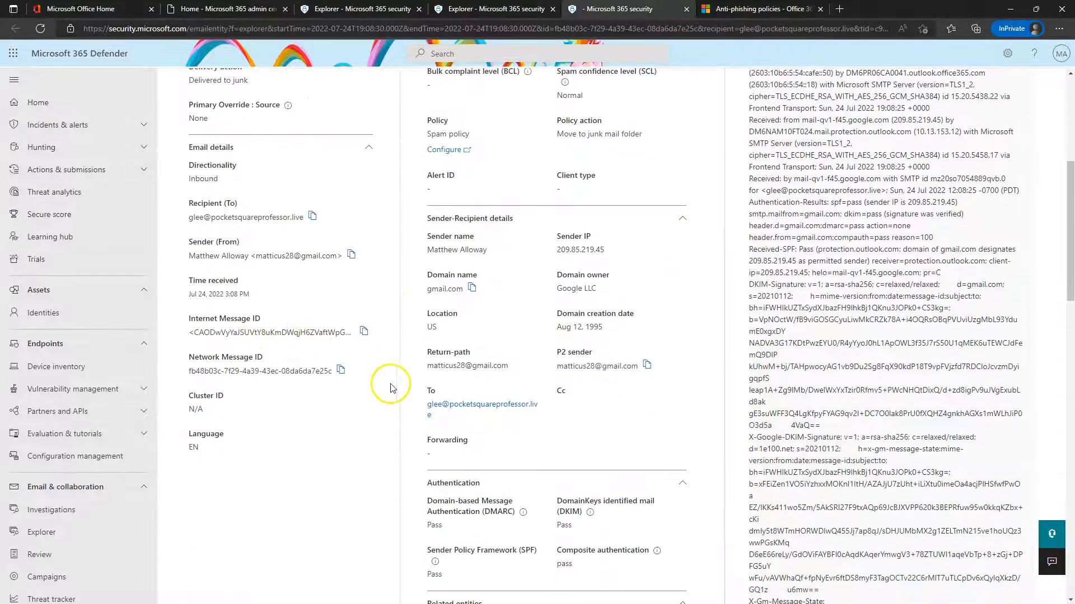
{"action": "scroll", "coordinate": [415, 392], "scroll_direction": "up", "scroll_amount": 5}
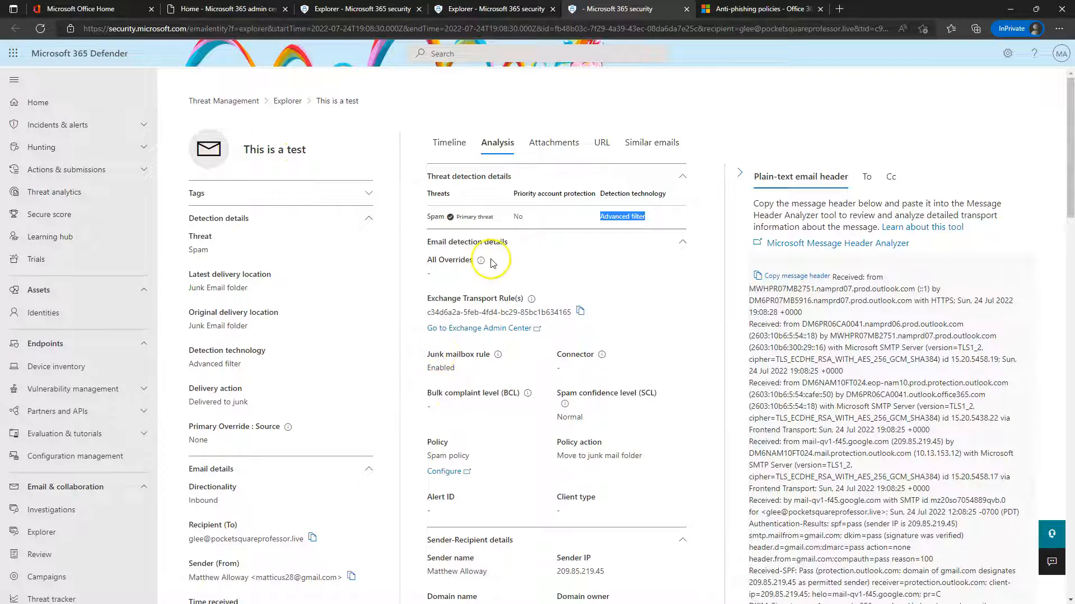
Read through the rest of the analysis, then close the email's tab
{"action": "scroll", "coordinate": [313, 505], "scroll_direction": "down", "scroll_amount": 3}
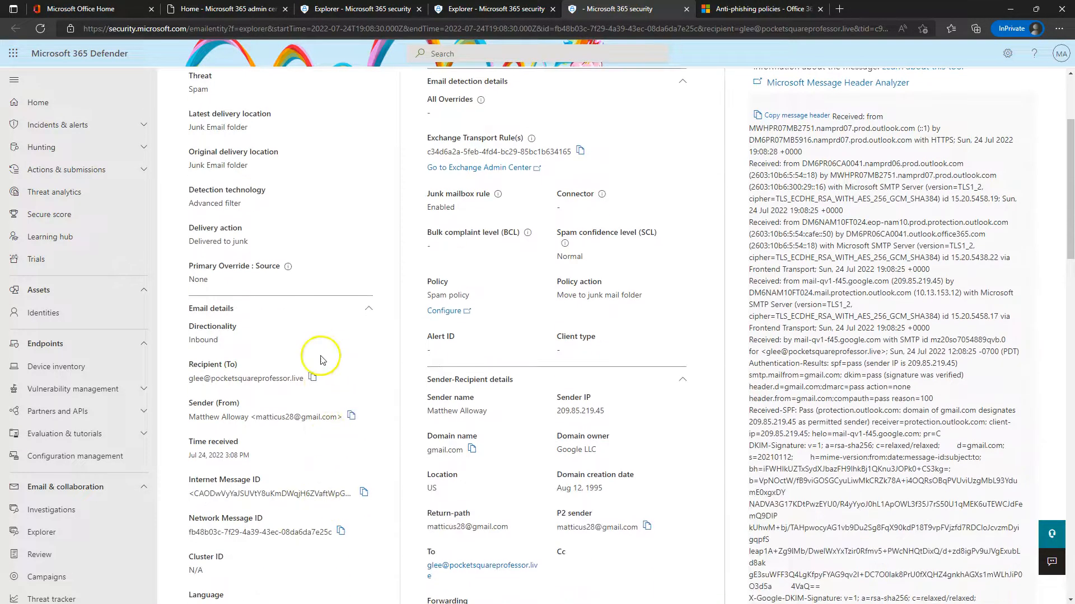
{"action": "scroll", "coordinate": [336, 481], "scroll_direction": "down", "scroll_amount": 3}
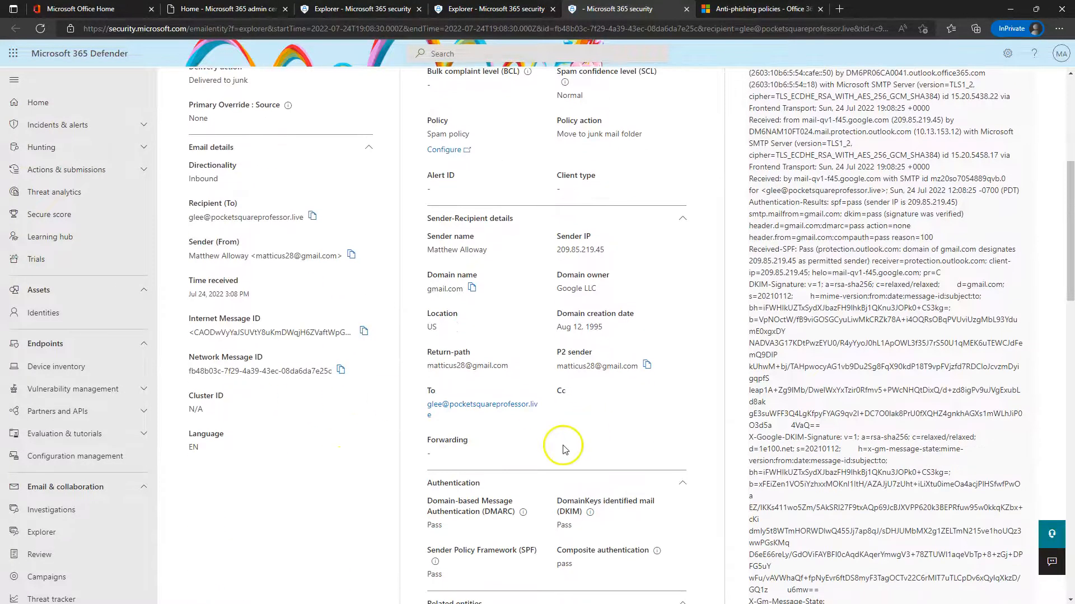
{"action": "scroll", "coordinate": [612, 274], "scroll_direction": "down", "scroll_amount": 3}
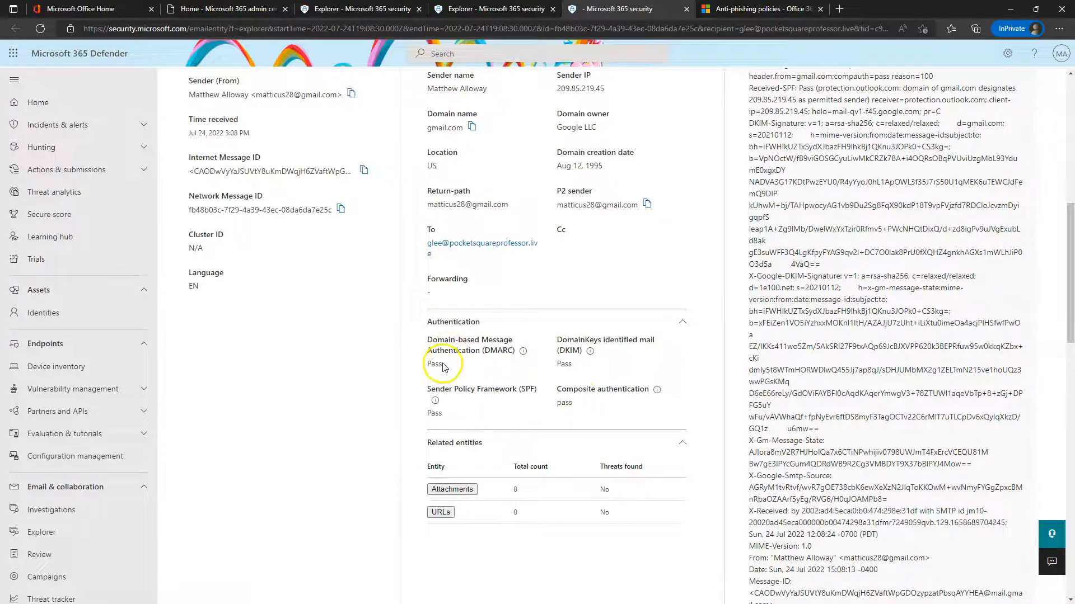
{"action": "scroll", "coordinate": [526, 500], "scroll_direction": "up", "scroll_amount": 5}
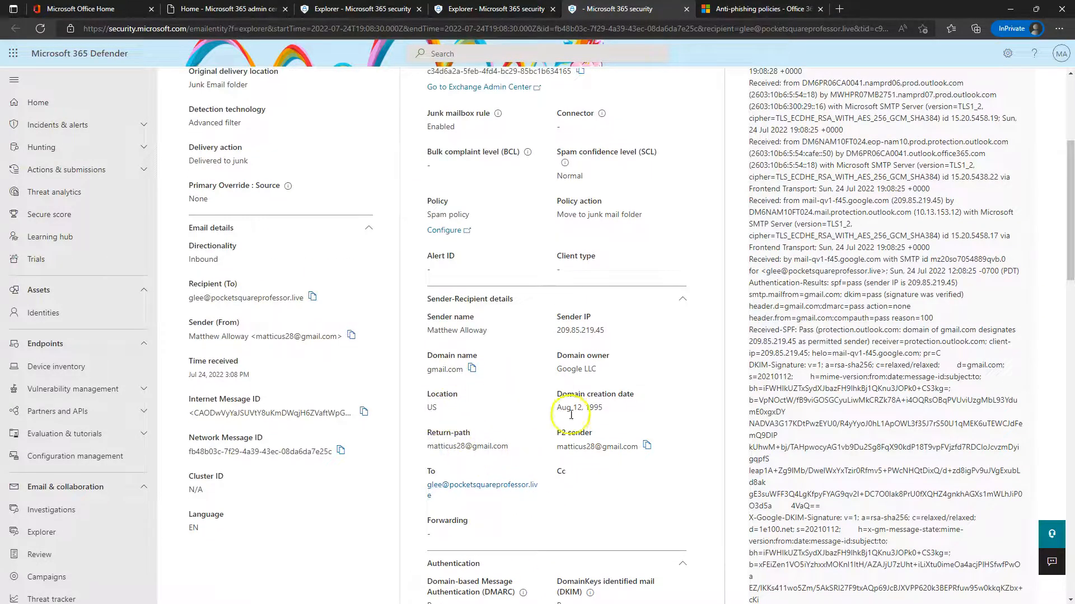
{"action": "scroll", "coordinate": [570, 415], "scroll_direction": "up", "scroll_amount": 5}
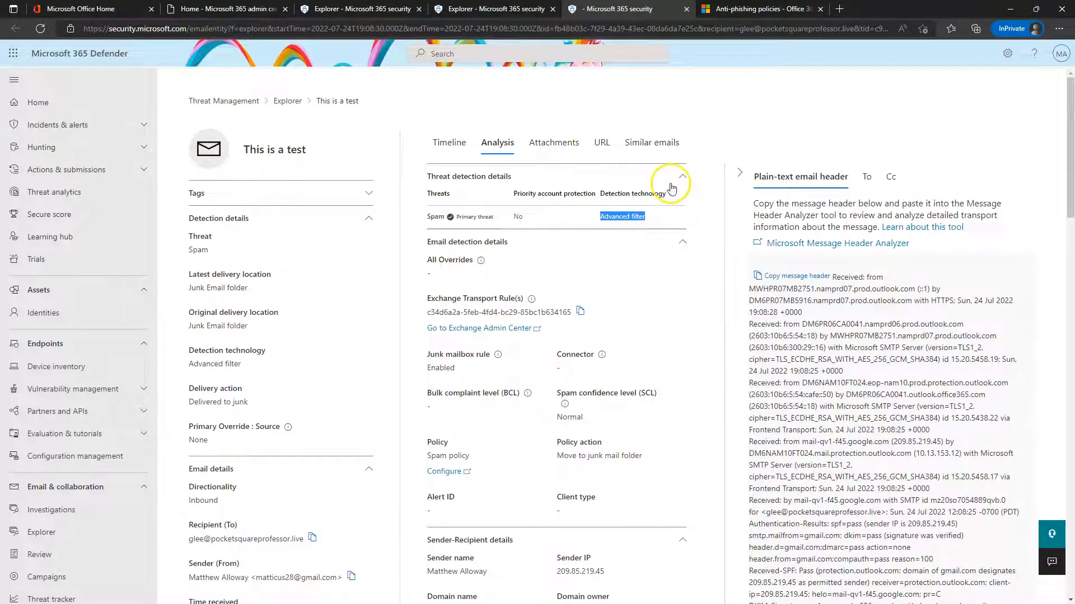
{"action": "left_click", "coordinate": [686, 10]}
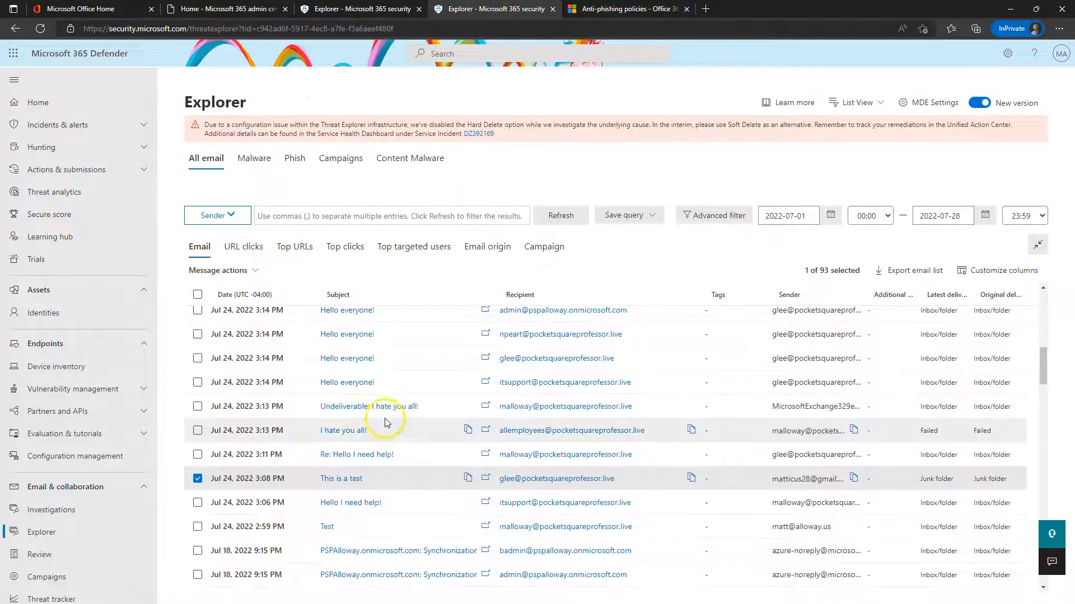
Confirm Quarantine lists no emails and no files, then go back to Review
{"action": "scroll", "coordinate": [493, 476], "scroll_direction": "up", "scroll_amount": 10}
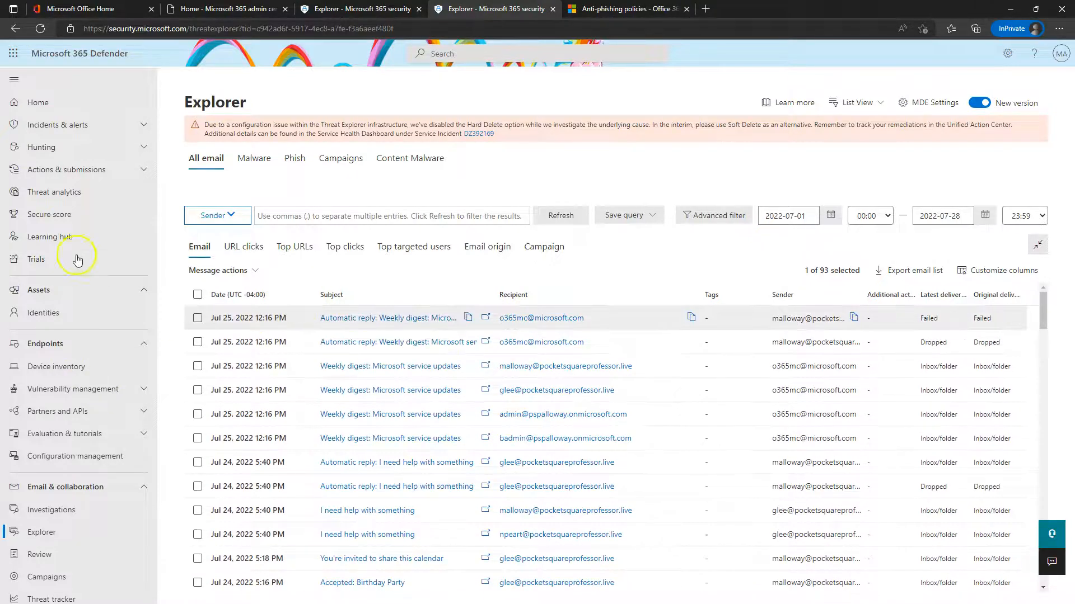
{"action": "scroll", "coordinate": [77, 260], "scroll_direction": "down", "scroll_amount": 4}
{"action": "left_click", "coordinate": [50, 327]}
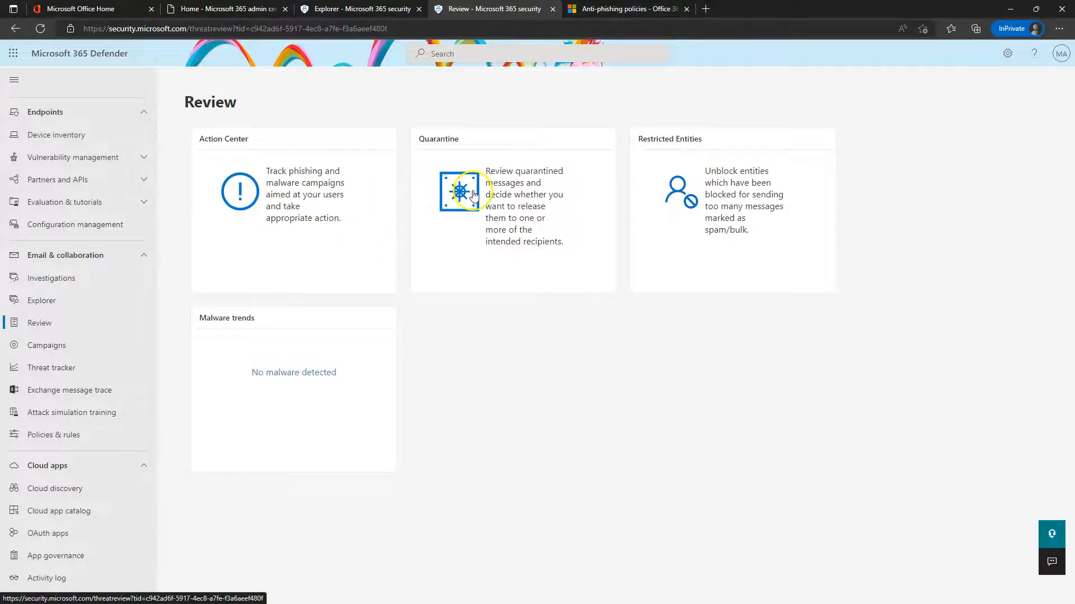
{"action": "left_click", "coordinate": [462, 200]}
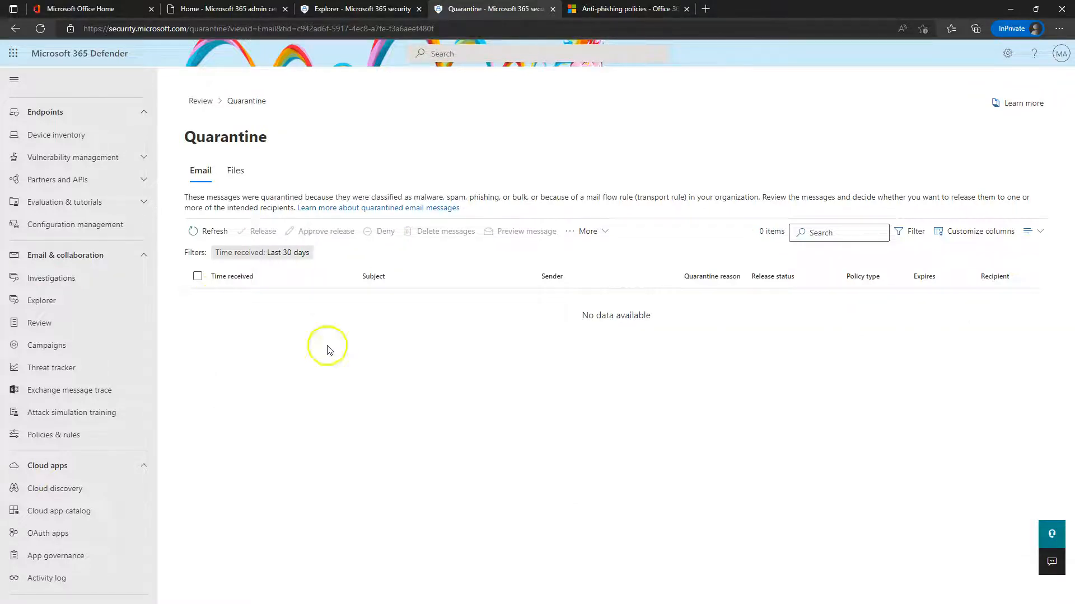
{"action": "left_click", "coordinate": [235, 170]}
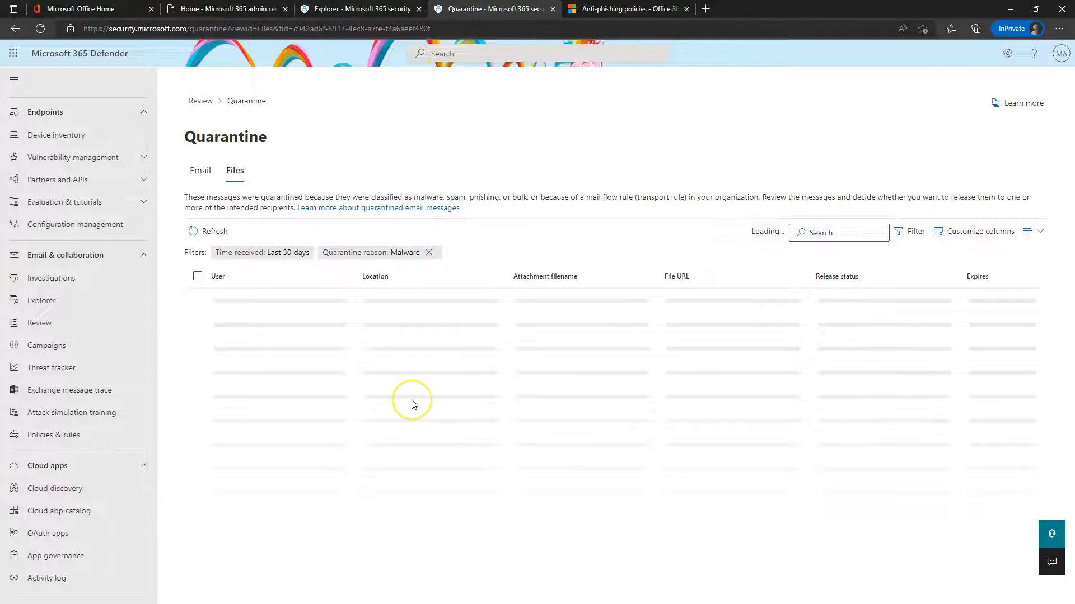
{"action": "left_click", "coordinate": [200, 100]}
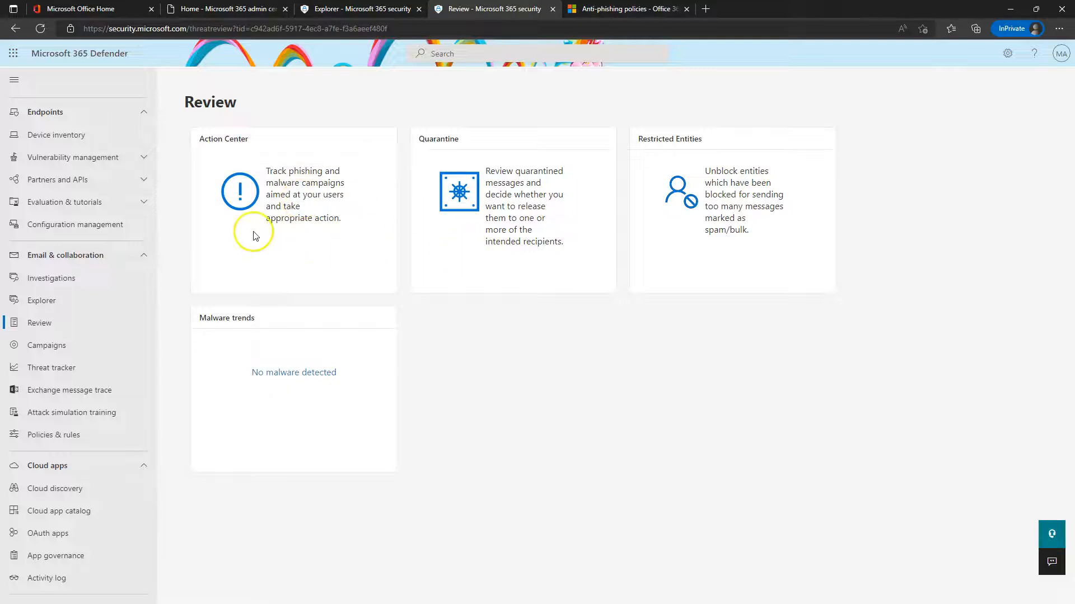
Look over the Action Center's empty History and Pending lists
{"action": "left_click", "coordinate": [287, 199]}
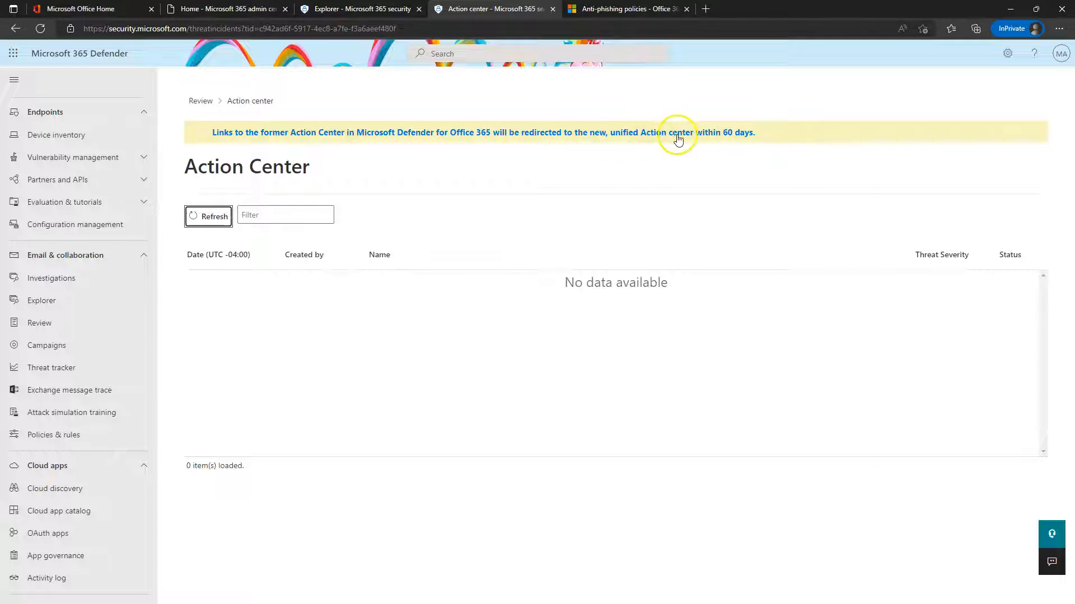
{"action": "left_click", "coordinate": [421, 134]}
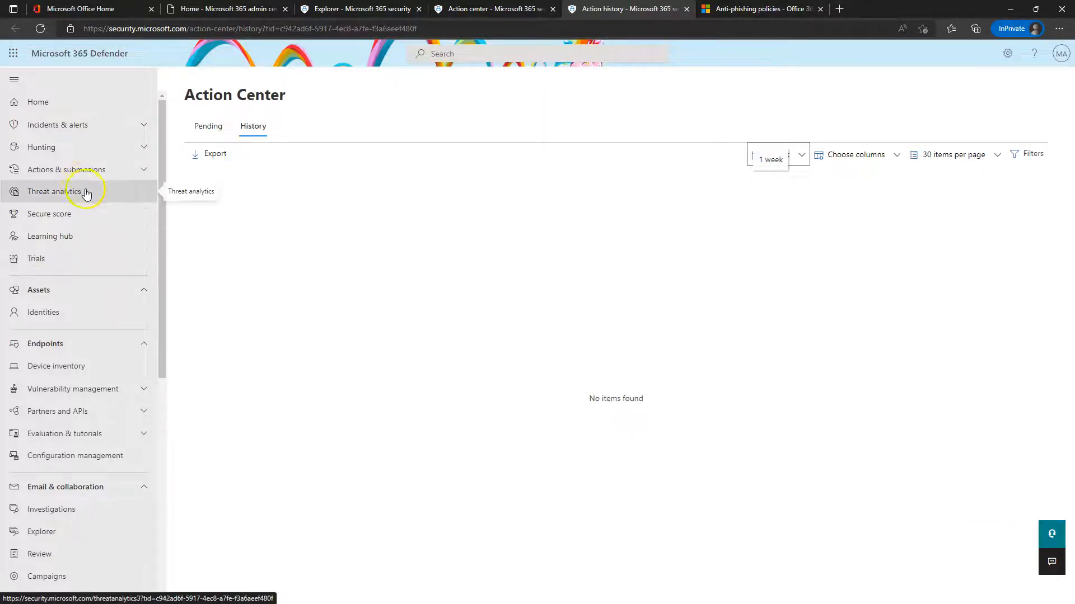
{"action": "left_click", "coordinate": [208, 125]}
{"action": "scroll", "coordinate": [81, 159], "scroll_direction": "down", "scroll_amount": 7}
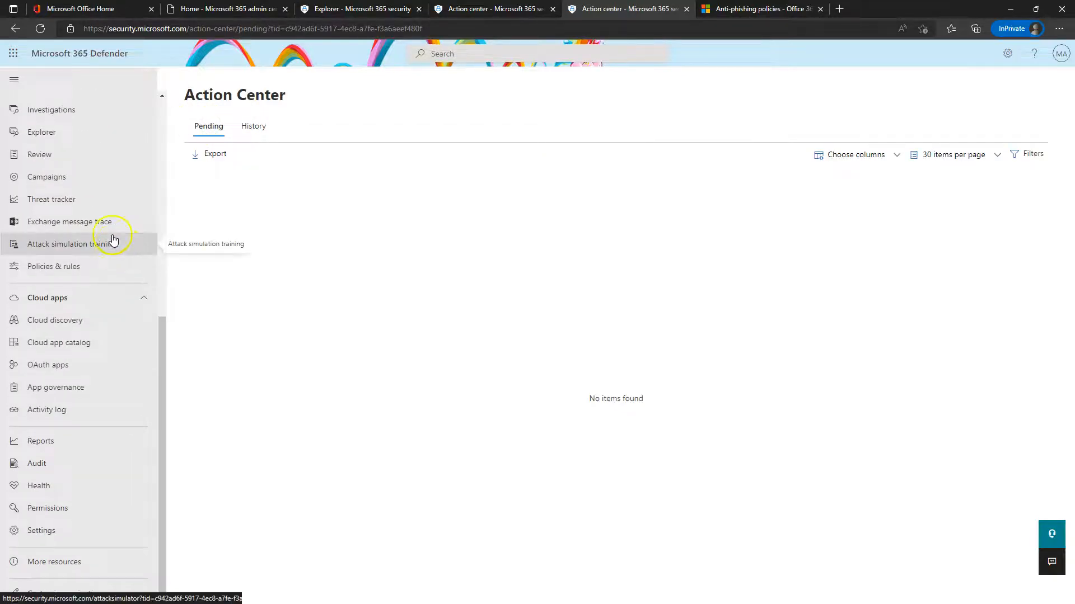
{"action": "scroll", "coordinate": [115, 257], "scroll_direction": "up", "scroll_amount": 7}
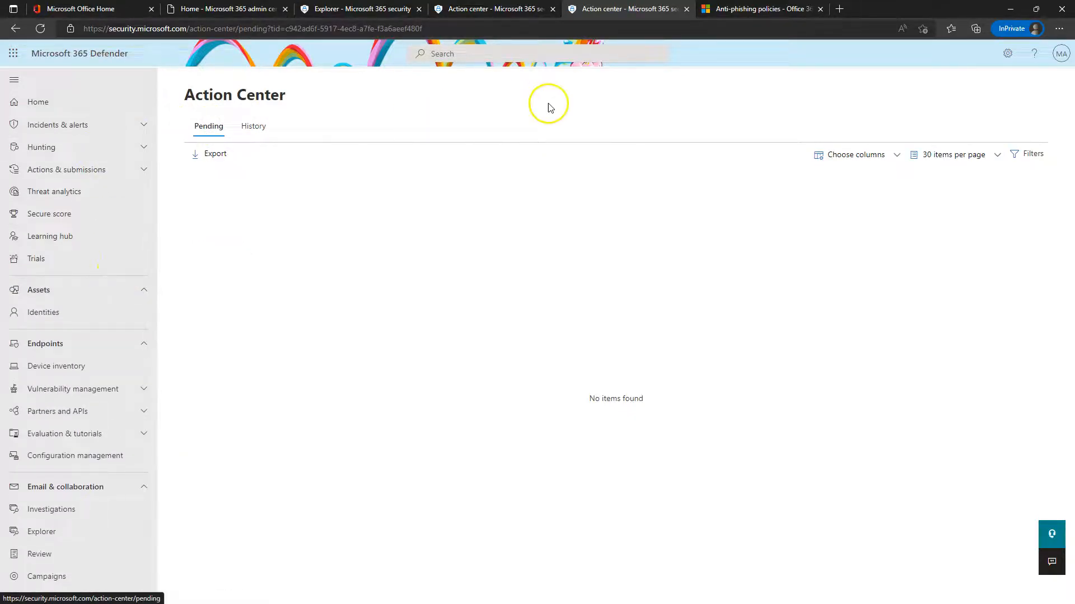
Expand the actions and submissions nav group and go to Threat Tracker
{"action": "left_click", "coordinate": [68, 123]}
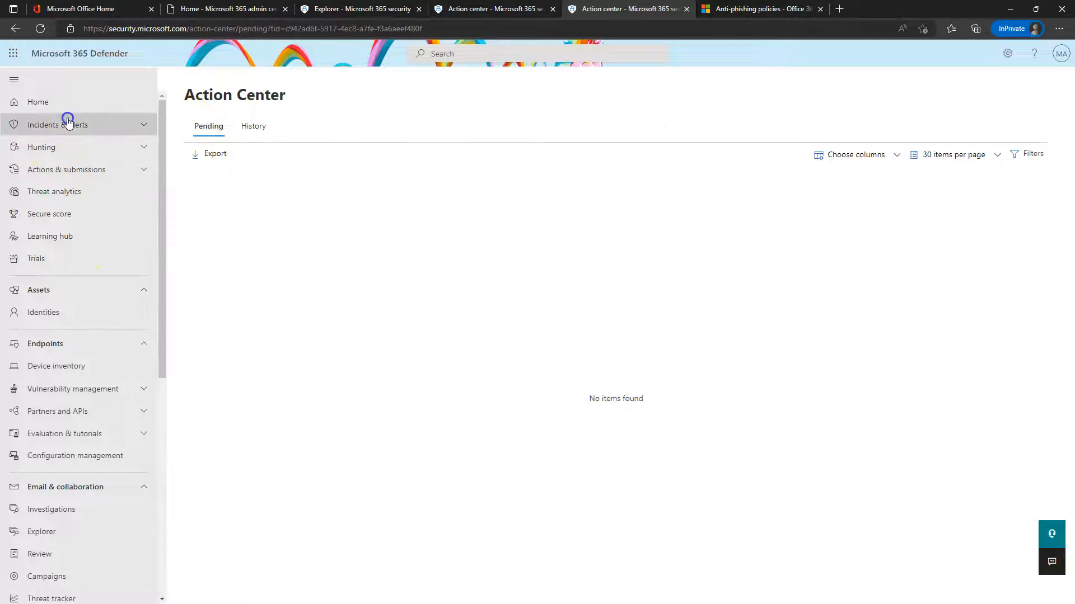
{"action": "left_click", "coordinate": [68, 123]}
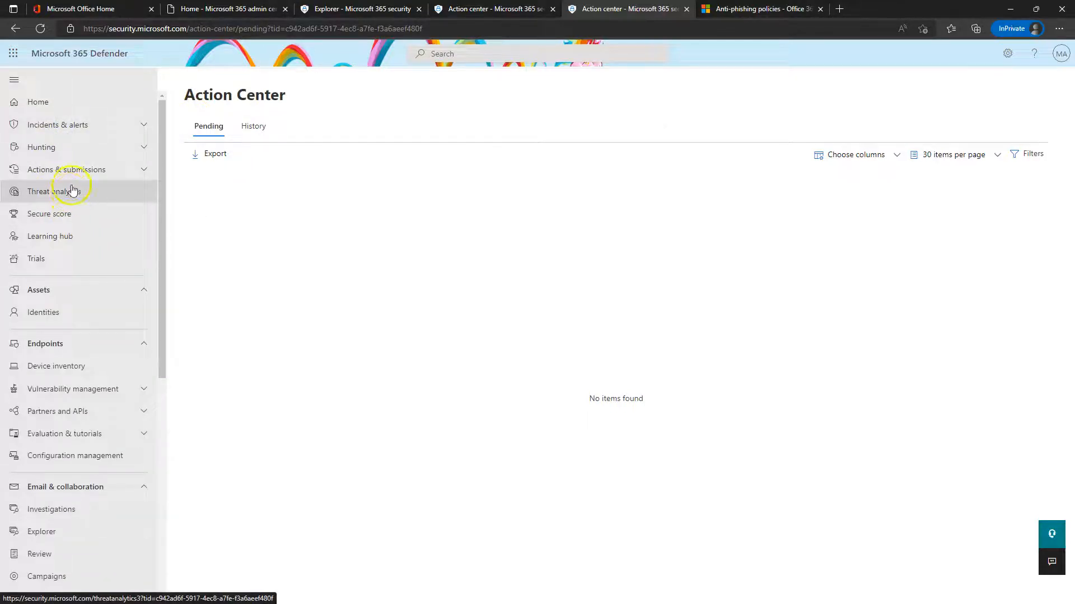
{"action": "left_click", "coordinate": [69, 170]}
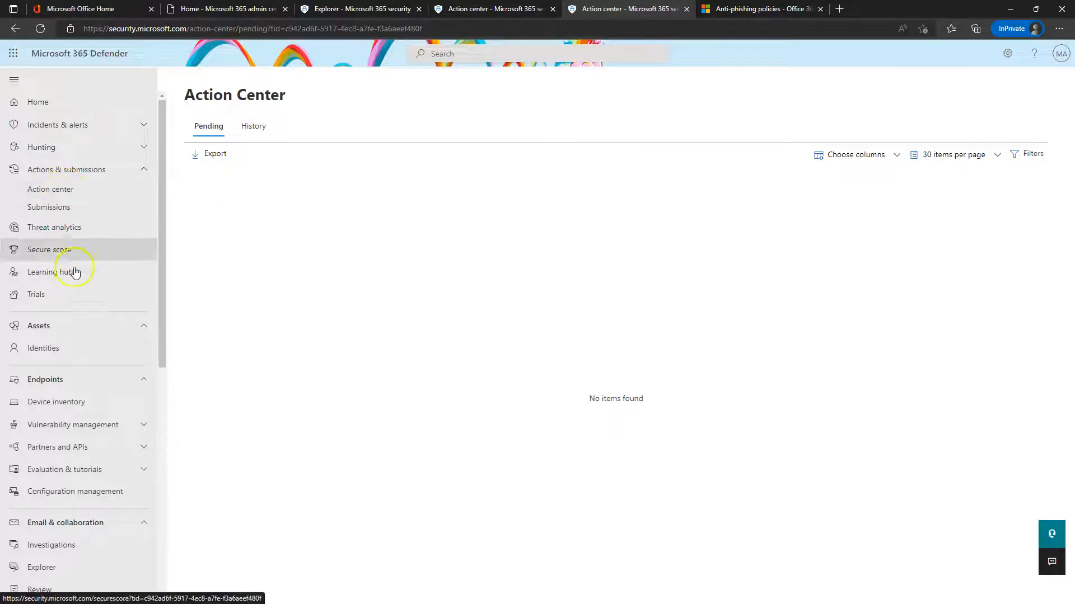
{"action": "scroll", "coordinate": [88, 402], "scroll_direction": "down", "scroll_amount": 5}
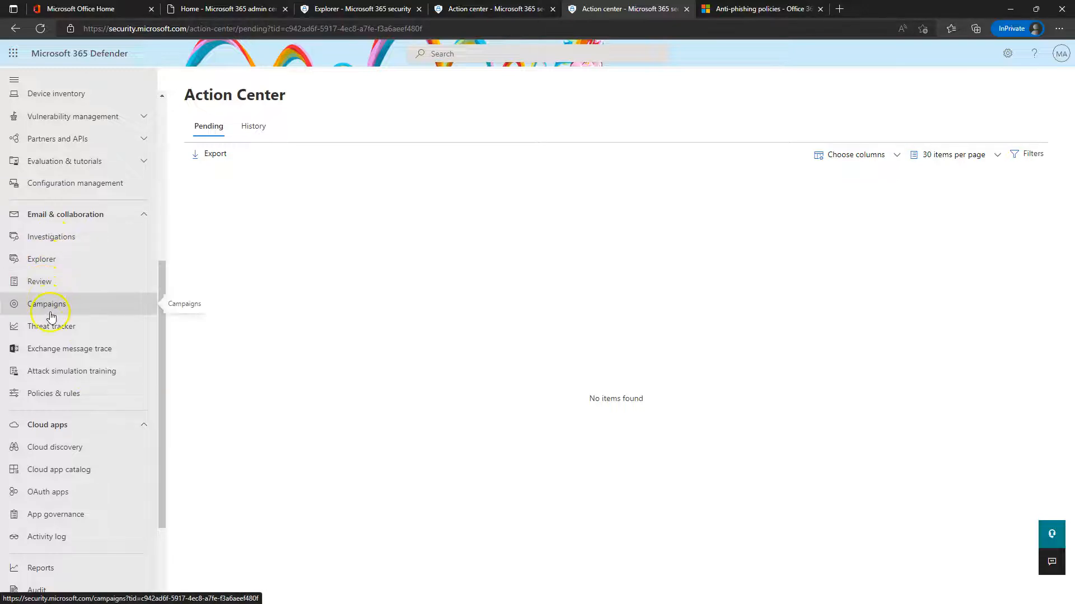
{"action": "left_click", "coordinate": [49, 333]}
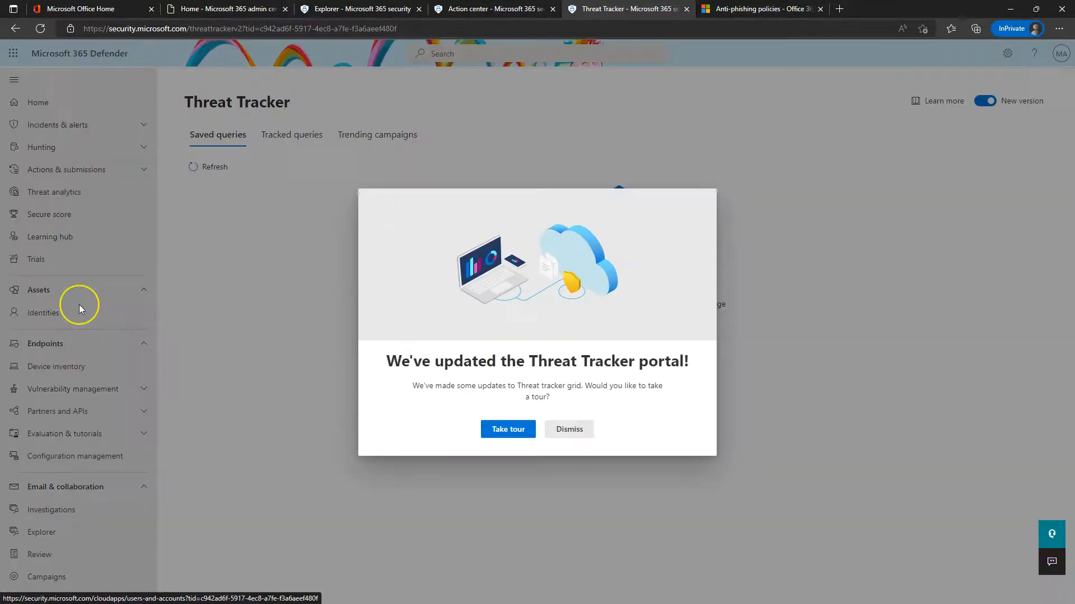
Dismiss the portal-update dialog and launch Exchange message trace from the left nav
{"action": "left_click", "coordinate": [576, 431]}
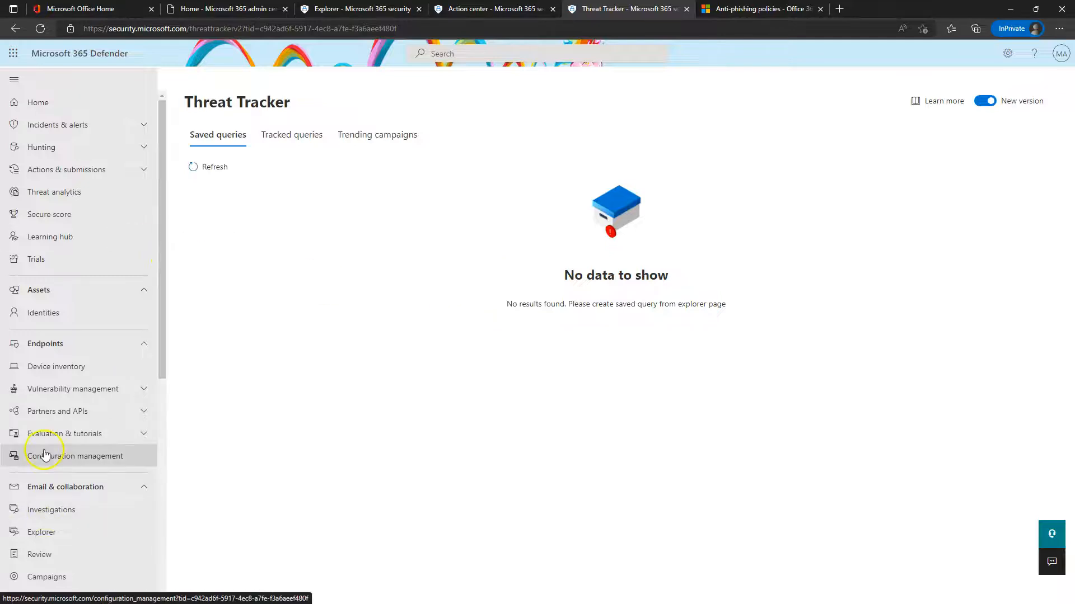
{"action": "scroll", "coordinate": [83, 392], "scroll_direction": "down", "scroll_amount": 6}
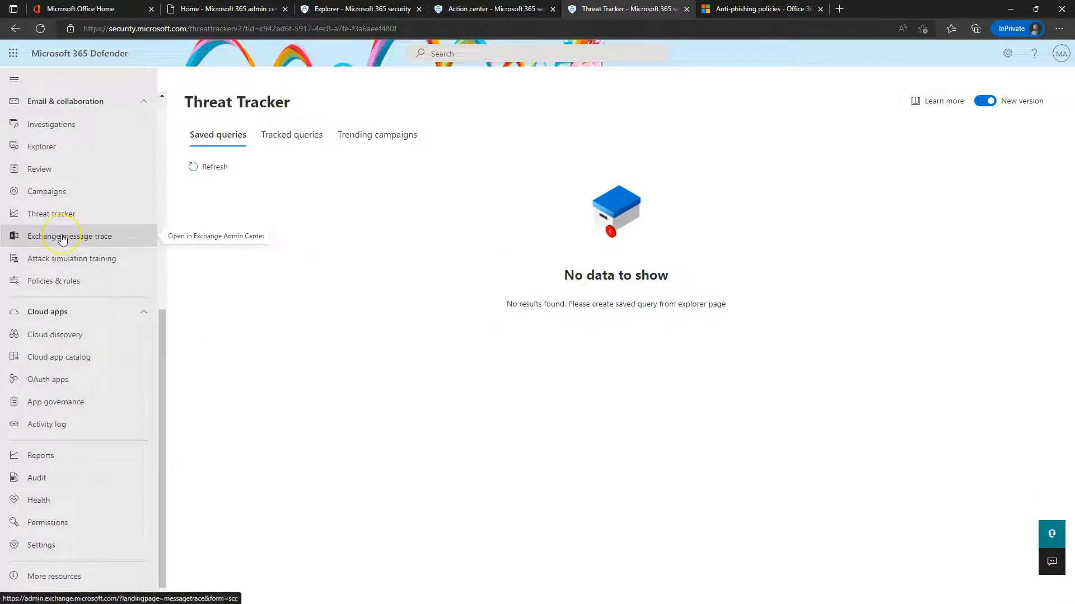
{"action": "left_click", "coordinate": [62, 240]}
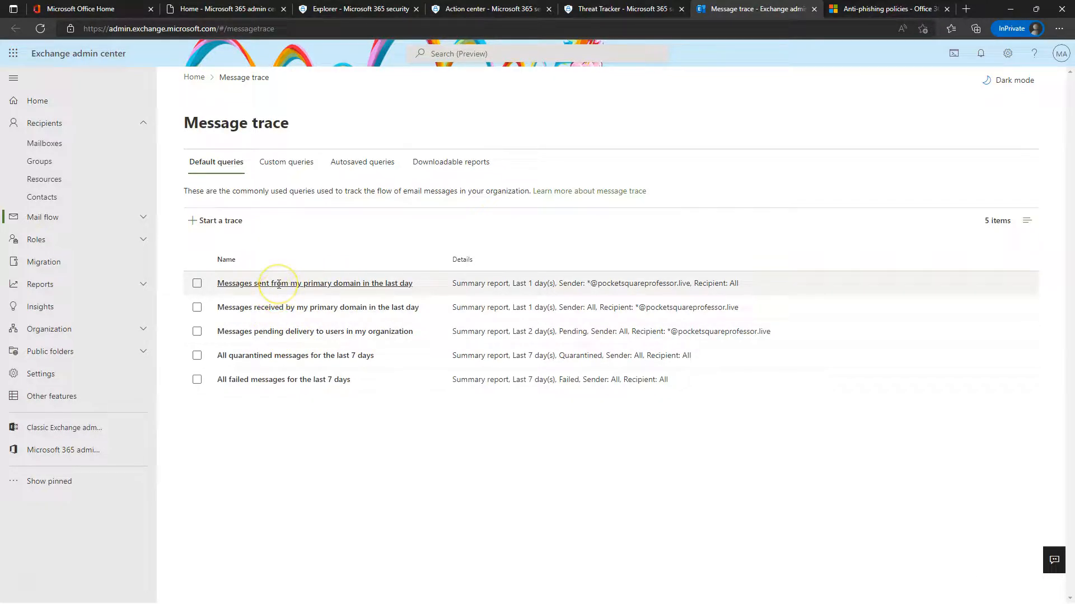
Start a new message trace, then close the Message trace, Threat Tracker, Action center and anti-phishing tabs
{"action": "left_click", "coordinate": [222, 221]}
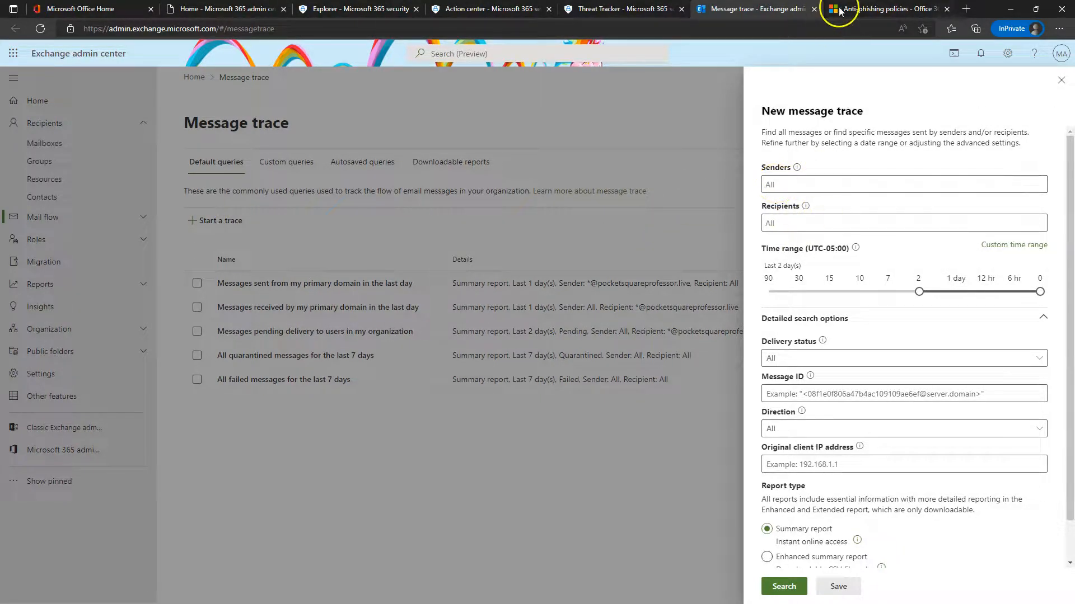
{"action": "left_click", "coordinate": [813, 10]}
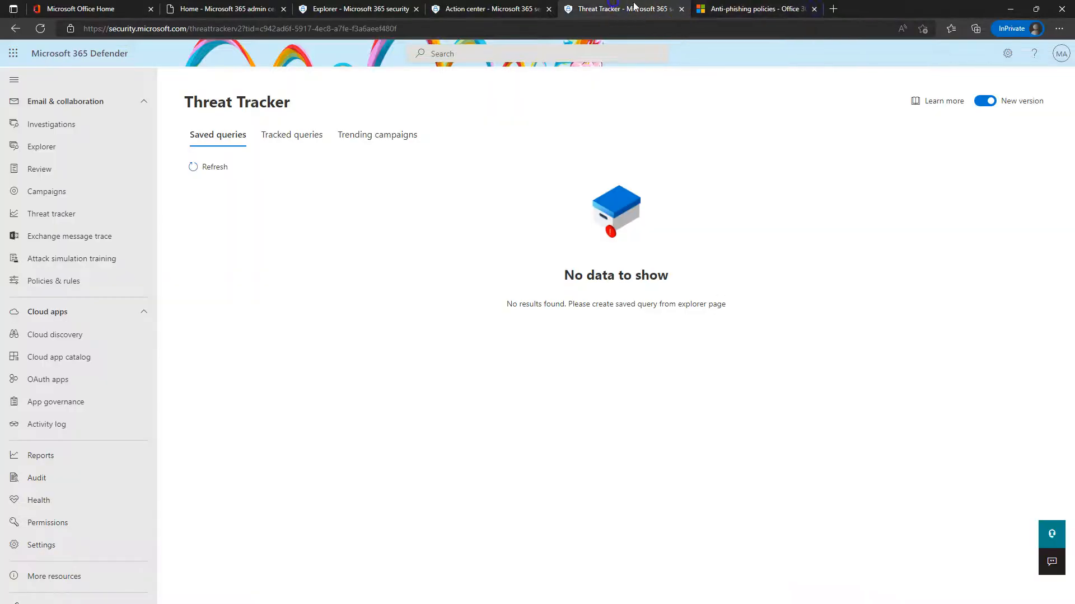
{"action": "left_click", "coordinate": [680, 9]}
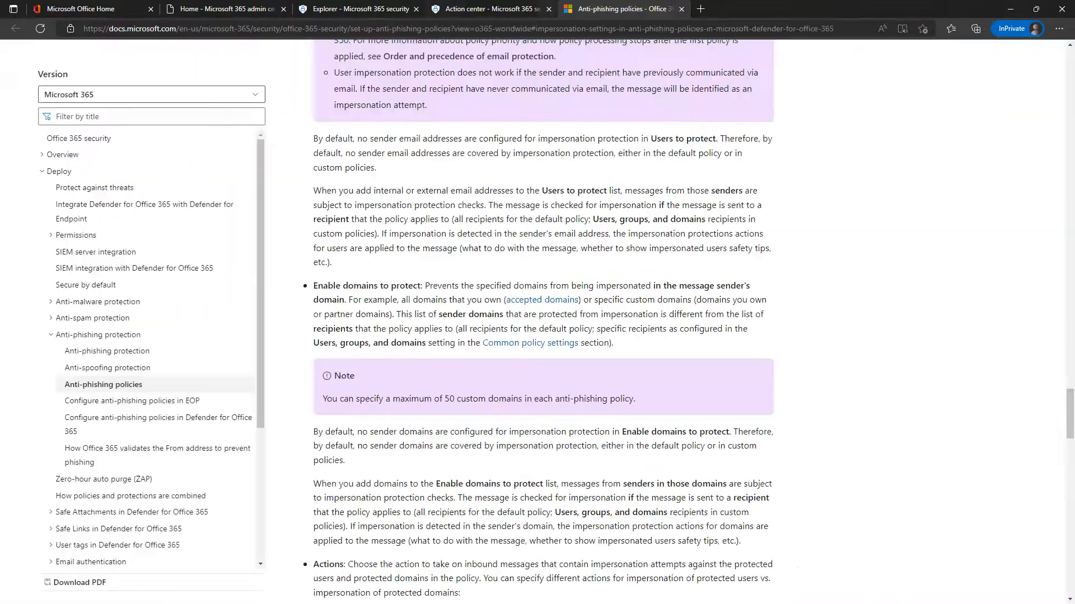
{"action": "left_click", "coordinate": [548, 9]}
{"action": "left_click", "coordinate": [549, 10]}
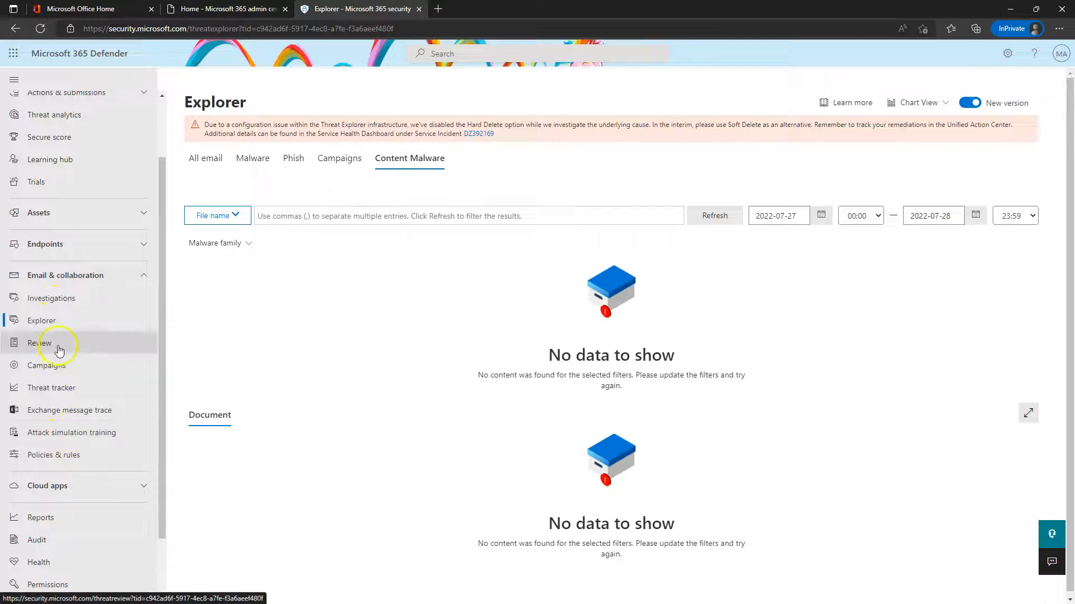
View the empty Campaigns page, then go to Threat policies and select DKIM under Rules
{"action": "left_click", "coordinate": [46, 368]}
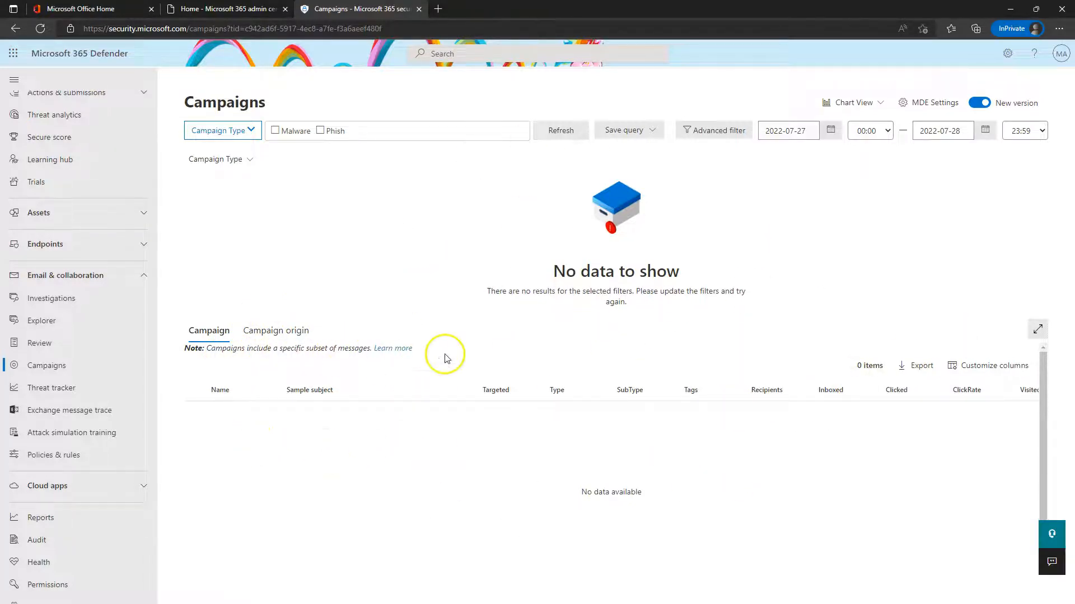
{"action": "left_click", "coordinate": [73, 456]}
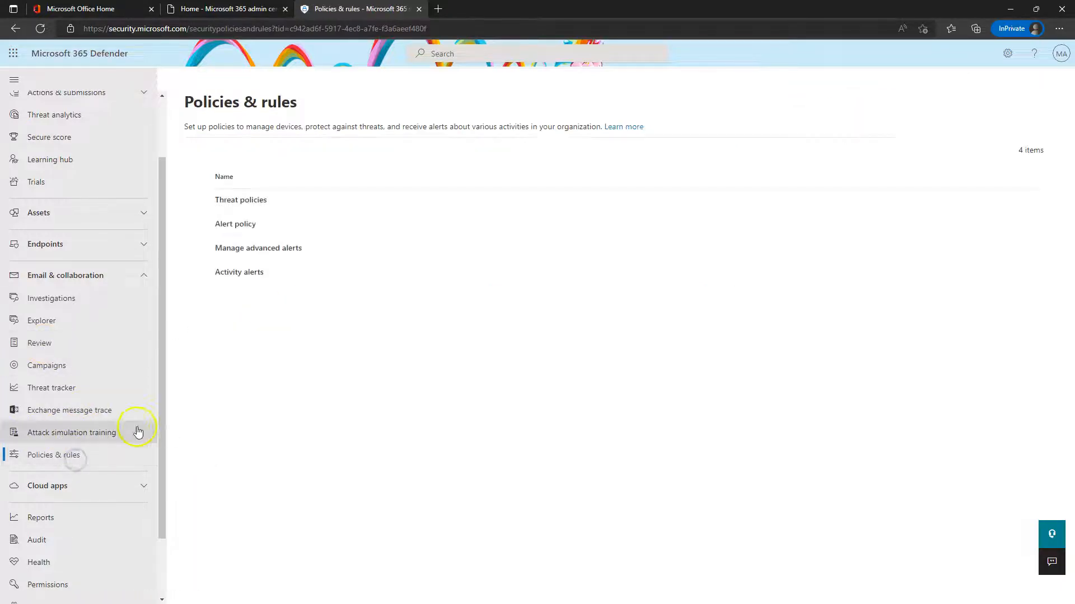
{"action": "left_click", "coordinate": [230, 199]}
{"action": "scroll", "coordinate": [265, 336], "scroll_direction": "down", "scroll_amount": 2}
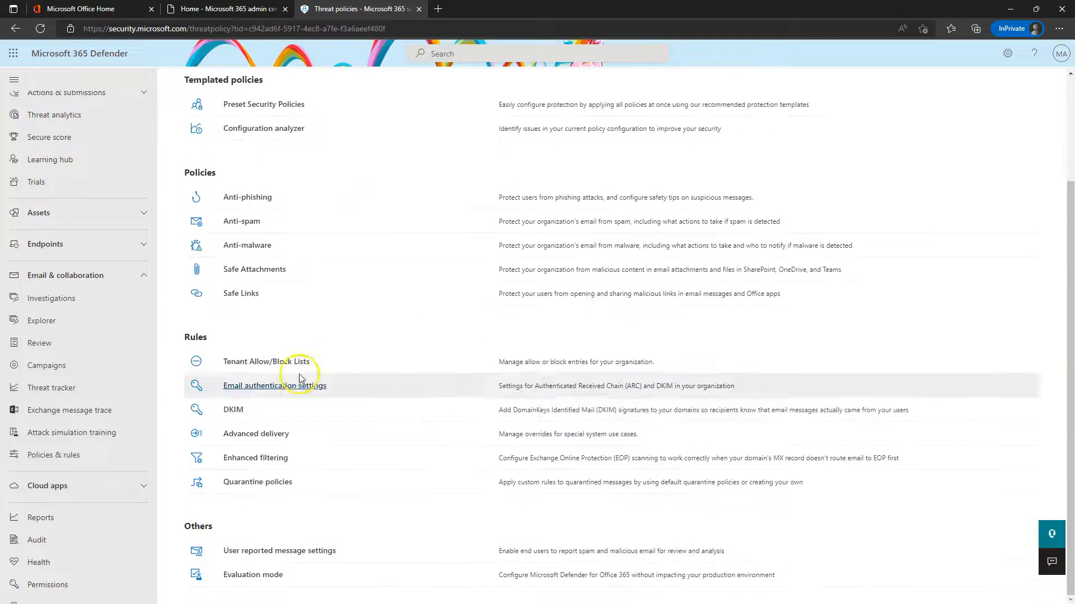
{"action": "left_click", "coordinate": [233, 410]}
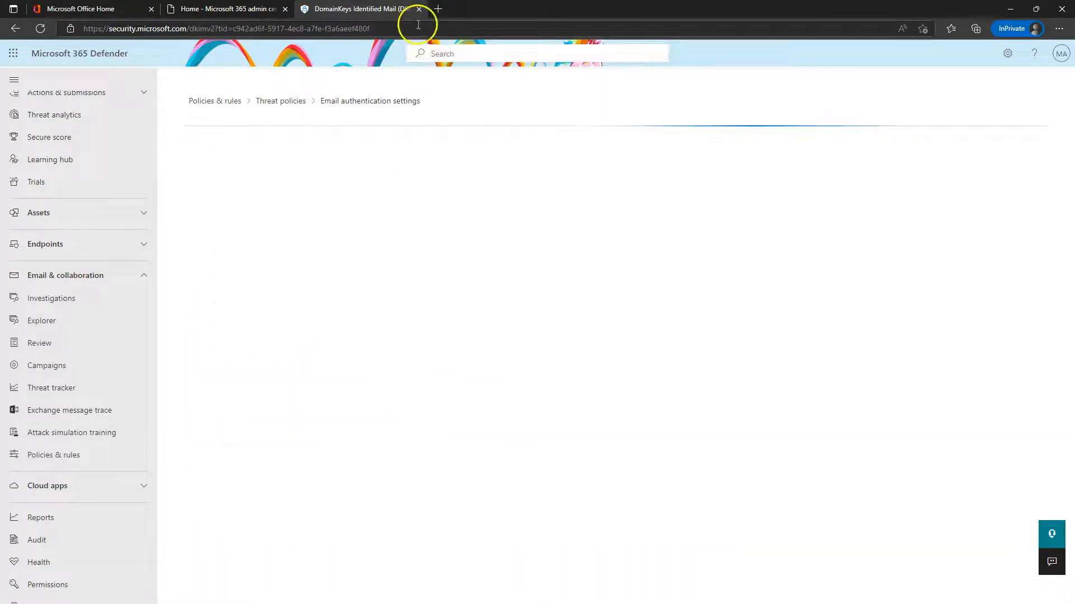
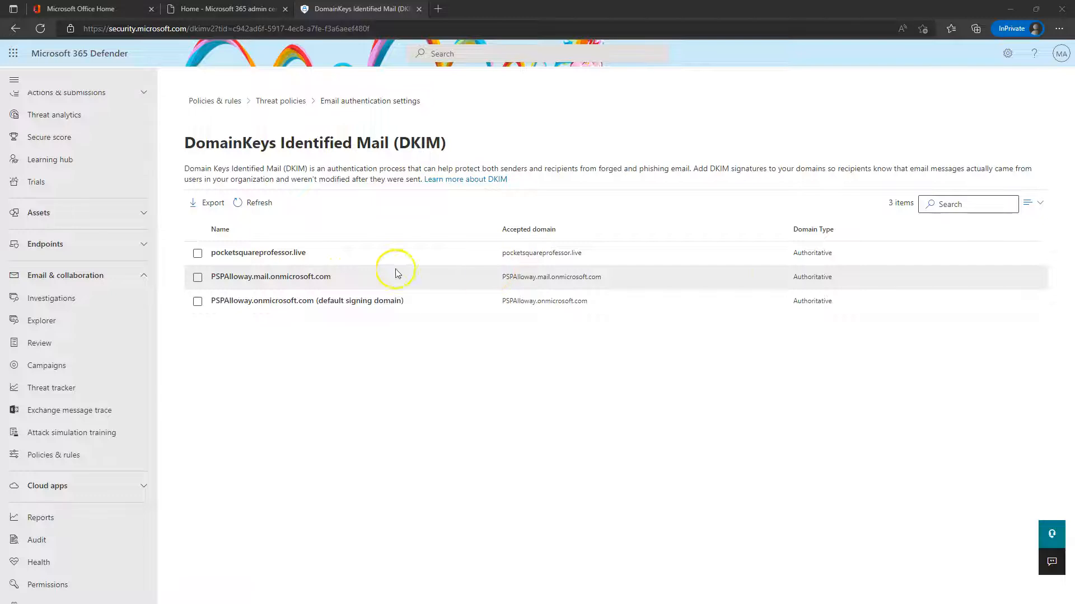
Check the DKIM status of pocketsquareprofessor.live, PSPAlloway.mail.onmicrosoft.com and the default signing domain
{"action": "left_click", "coordinate": [239, 252]}
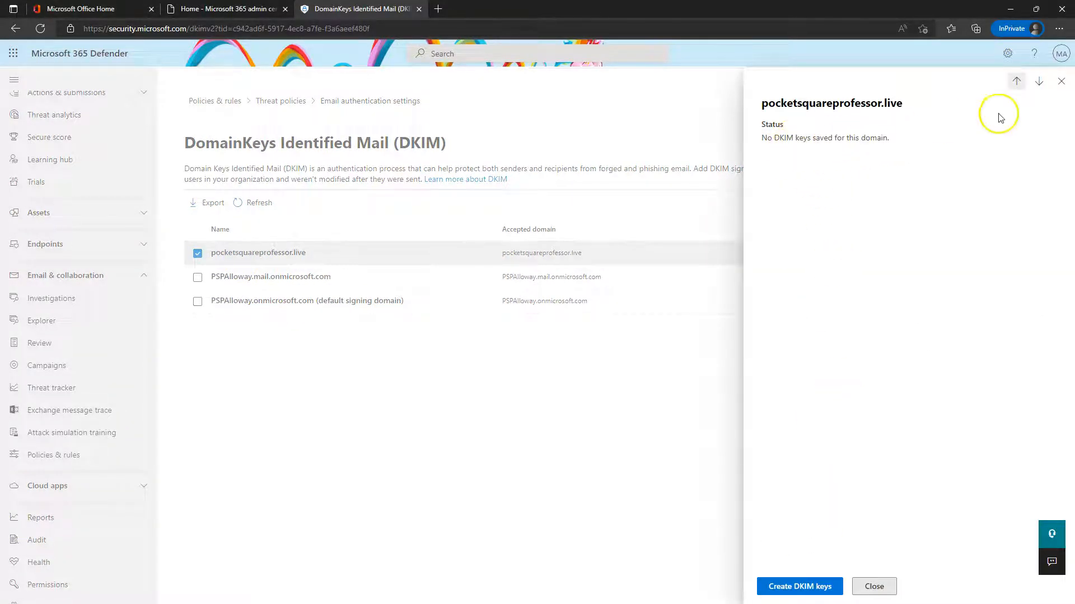
{"action": "left_click", "coordinate": [1061, 82]}
{"action": "left_click", "coordinate": [275, 277]}
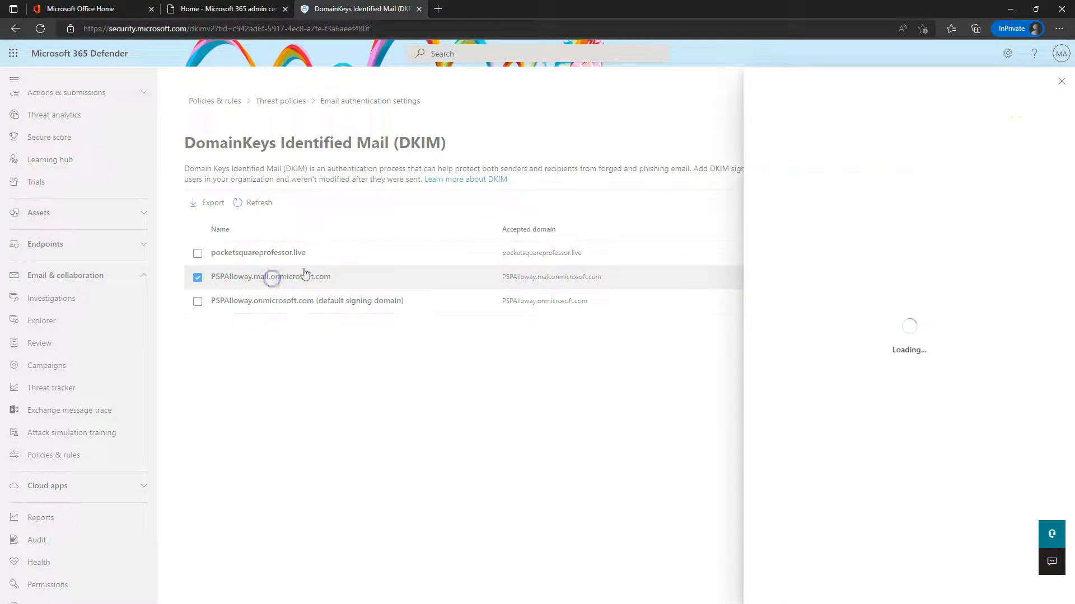
{"action": "left_click", "coordinate": [1061, 81]}
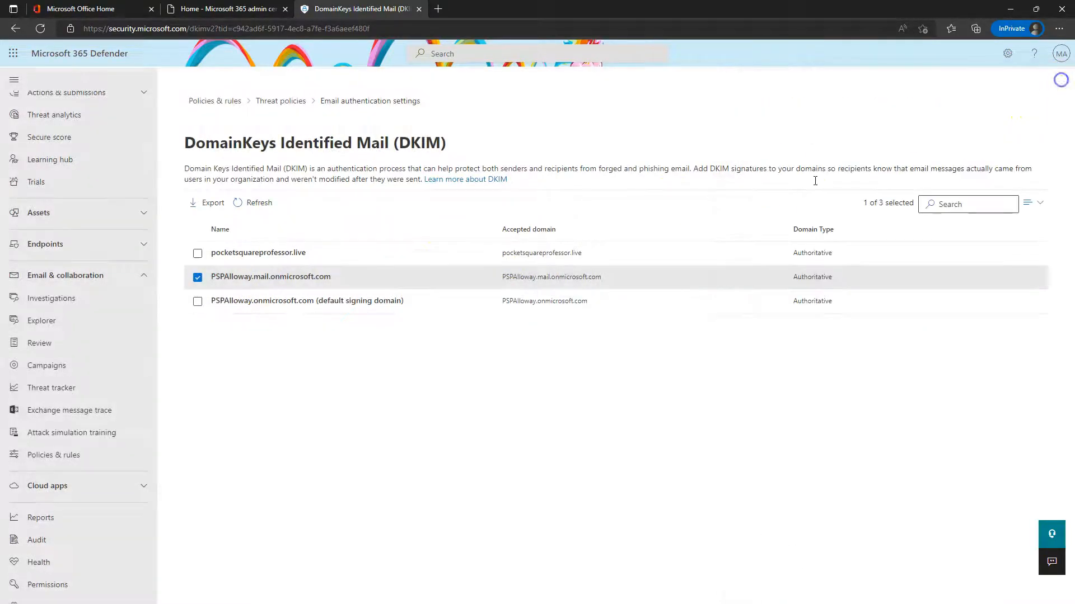
{"action": "left_click", "coordinate": [281, 302]}
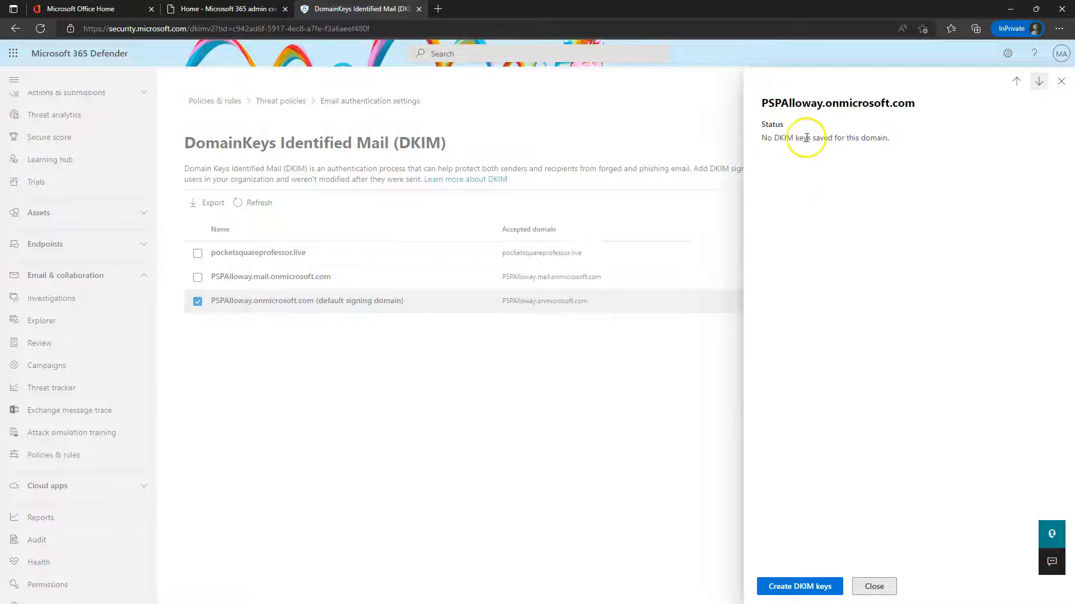
{"action": "left_click", "coordinate": [1061, 85]}
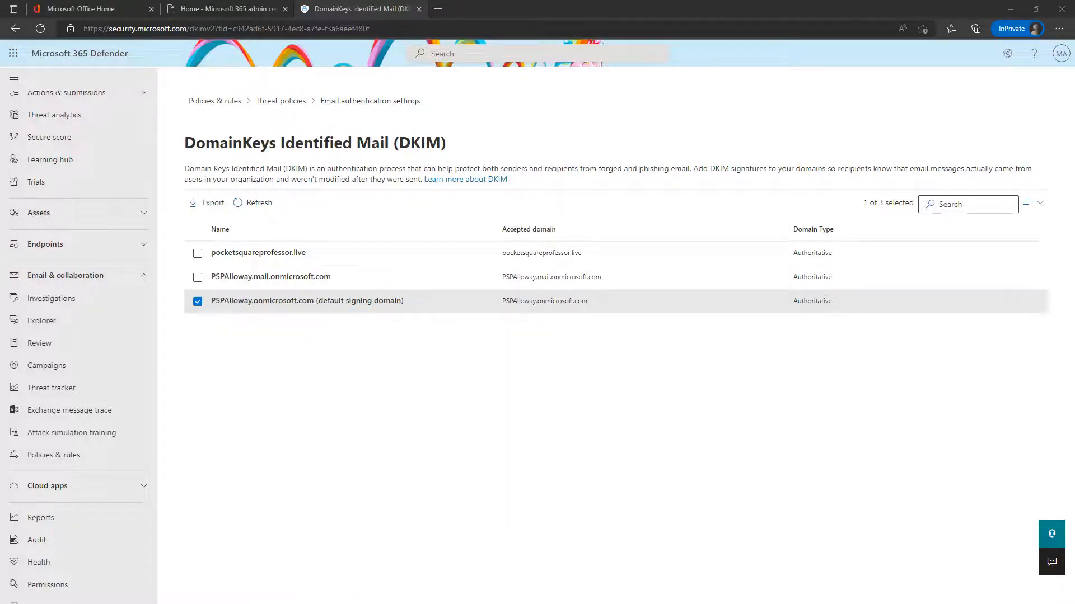
{"action": "left_click_drag", "start_coordinate": [1, 67], "coordinate": [617, 44]}
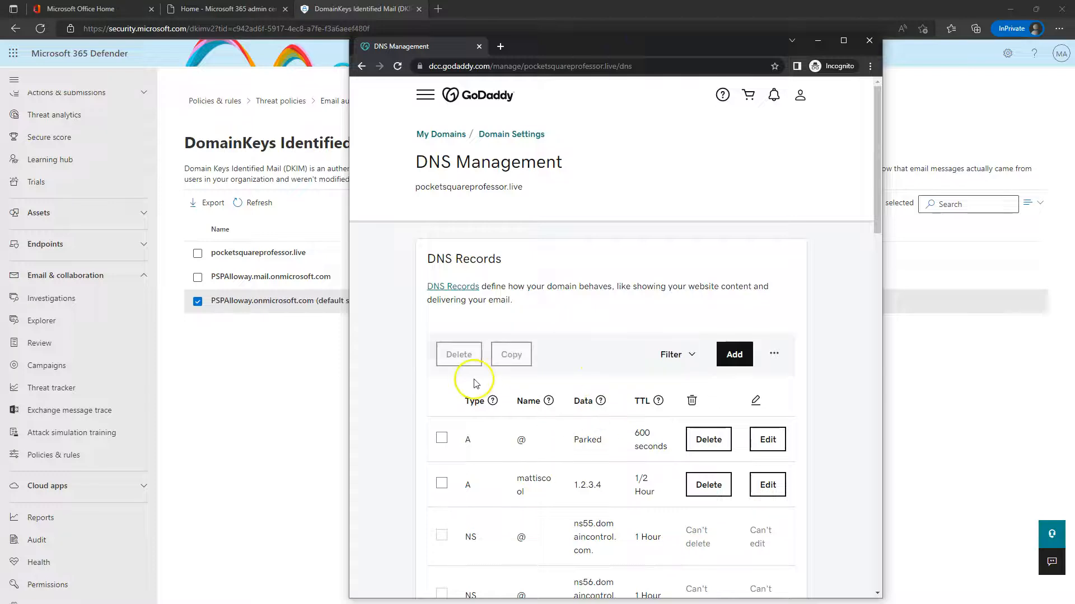
{"action": "left_click_drag", "start_coordinate": [637, 42], "coordinate": [0, 56]}
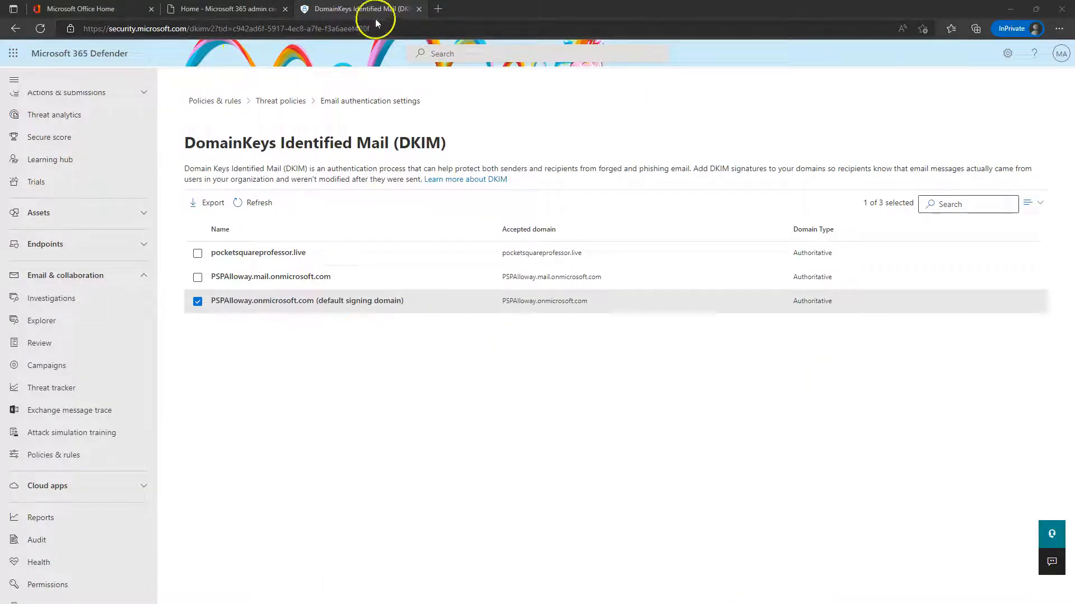
Open mxtoolbox.com in a new tab and run an MX Lookup for the domain
{"action": "left_click", "coordinate": [440, 9]}
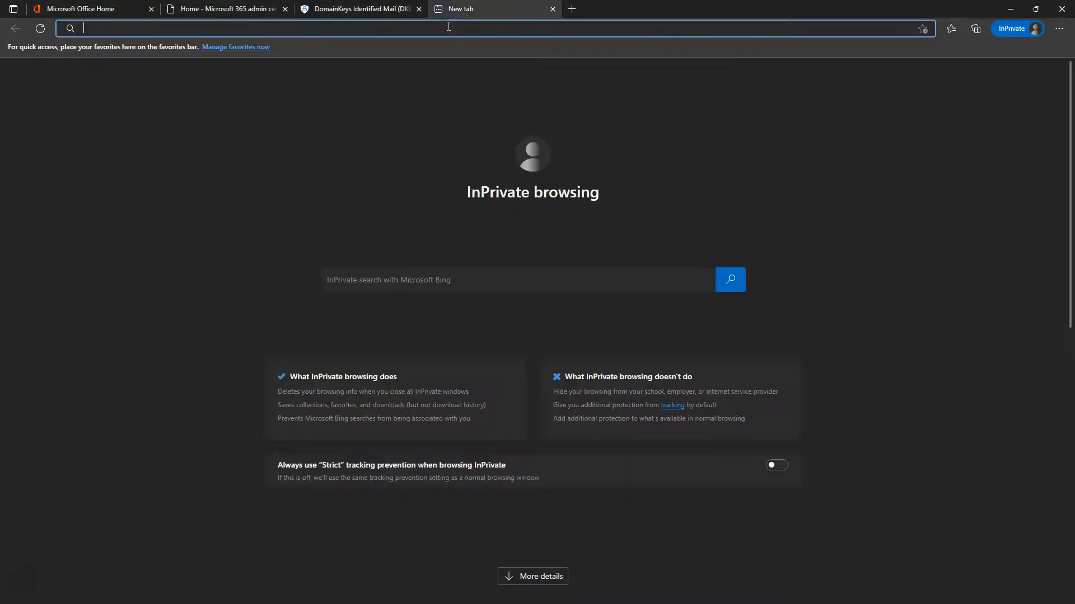
{"action": "left_click", "coordinate": [553, 9]}
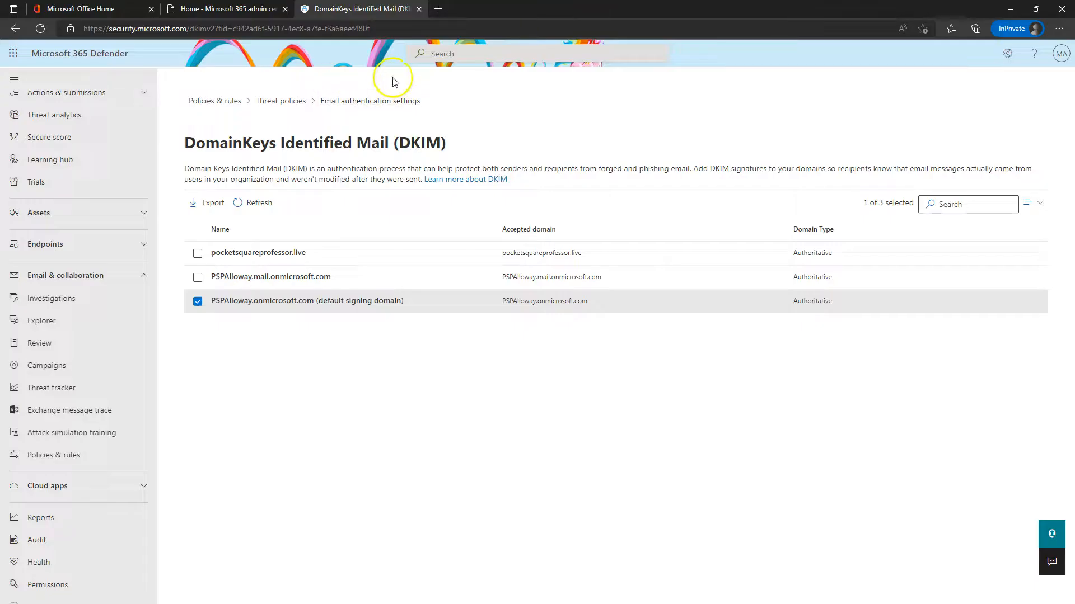
{"action": "left_click", "coordinate": [440, 9]}
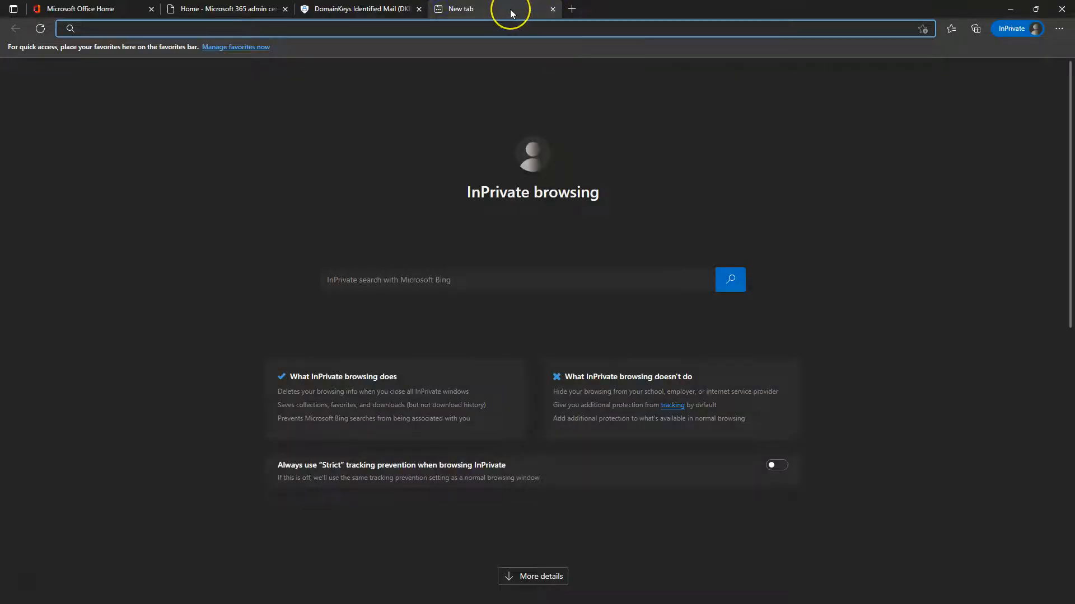
{"action": "type", "text": "mx"}
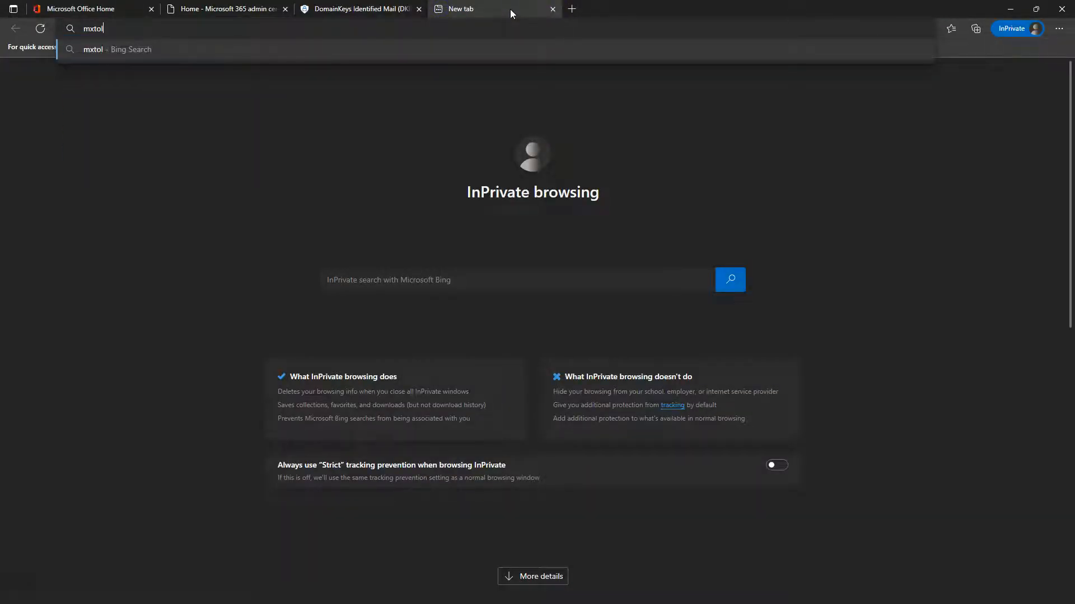
{"action": "type", "text": "toolbox.com"}
{"action": "key", "text": "Return"}
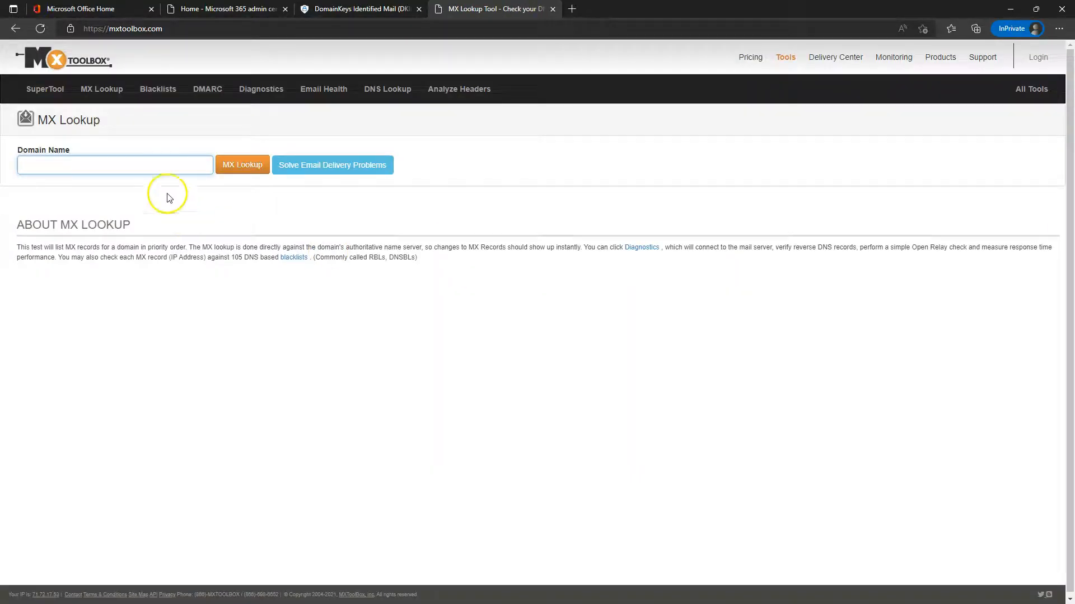
{"action": "left_click", "coordinate": [70, 162]}
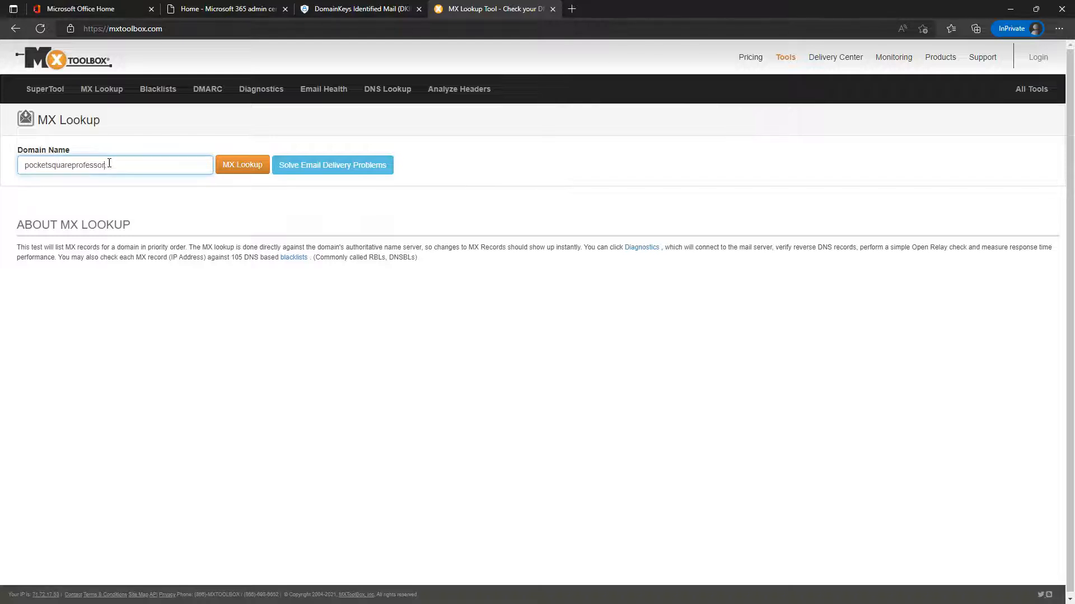
{"action": "key", "text": "Return"}
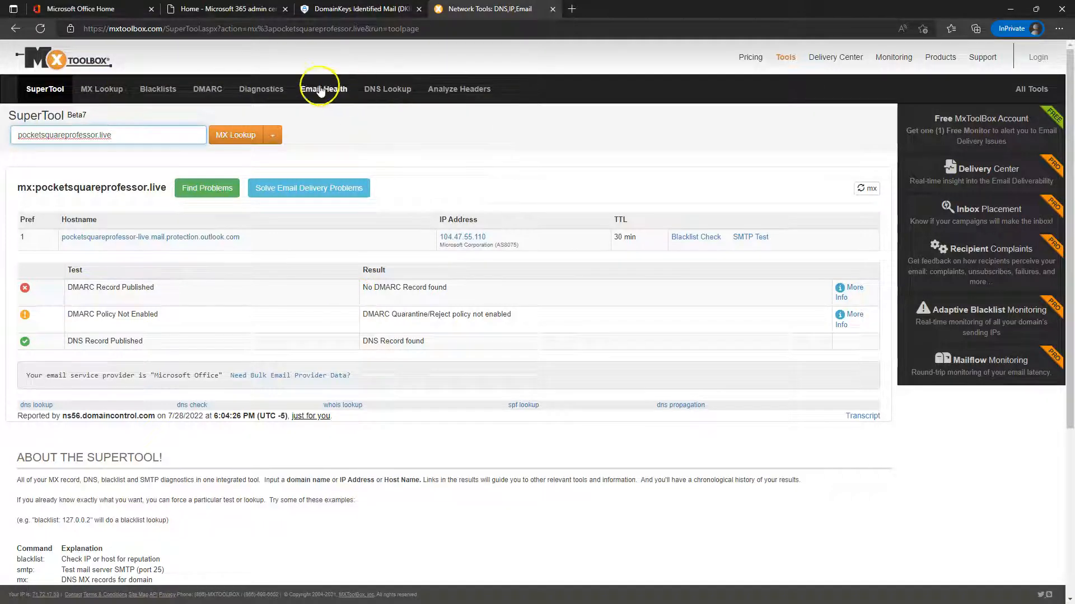
Run an SPF lookup for pocketsquareprofessor.live, returning v=spf1 include:spf.protection.outlook.com -all
{"action": "left_click", "coordinate": [470, 92]}
{"action": "left_click", "coordinate": [386, 91]}
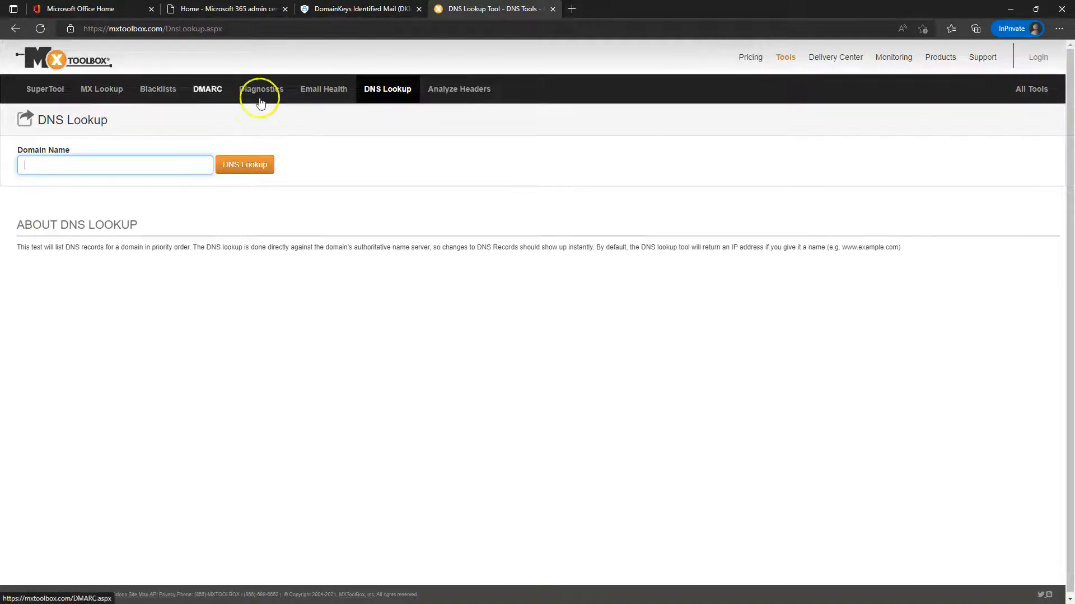
{"action": "left_click", "coordinate": [1025, 94]}
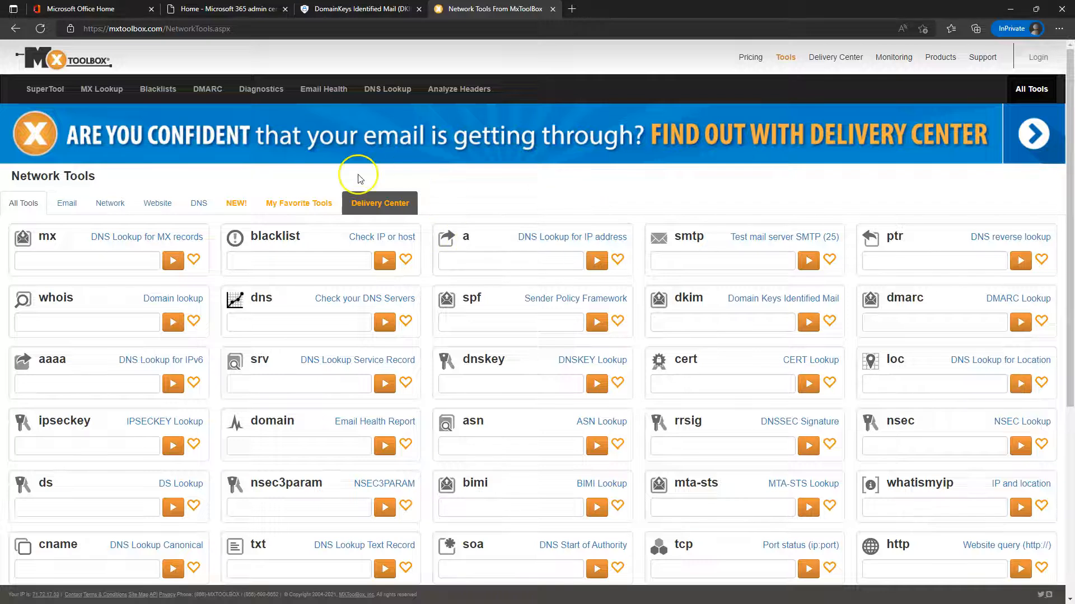
{"action": "left_click", "coordinate": [473, 324]}
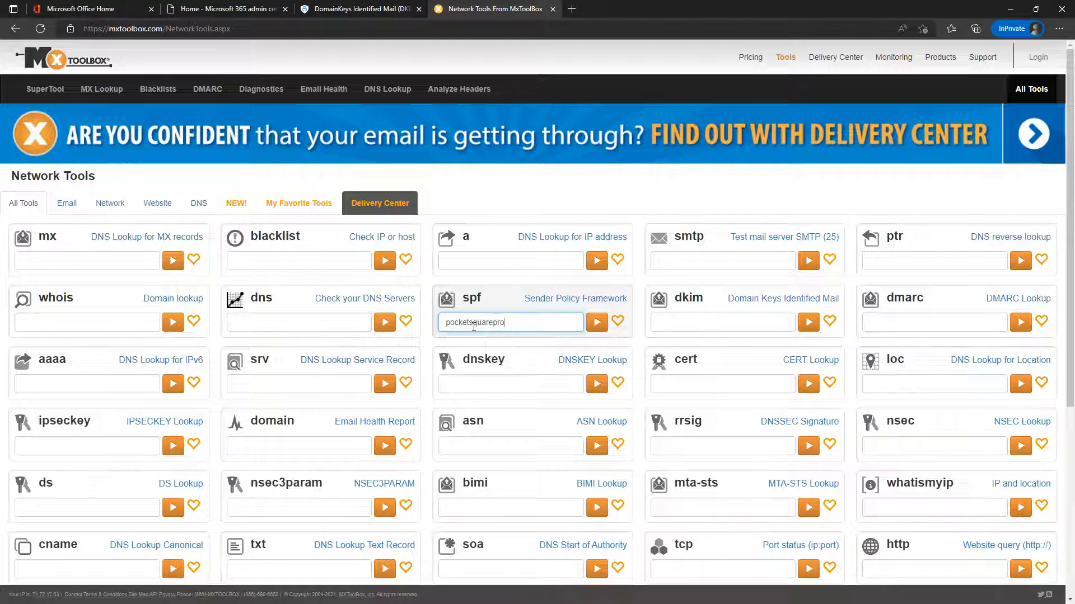
{"action": "type", "text": "pocketsquareprofessor.live"}
{"action": "key", "text": "Return"}
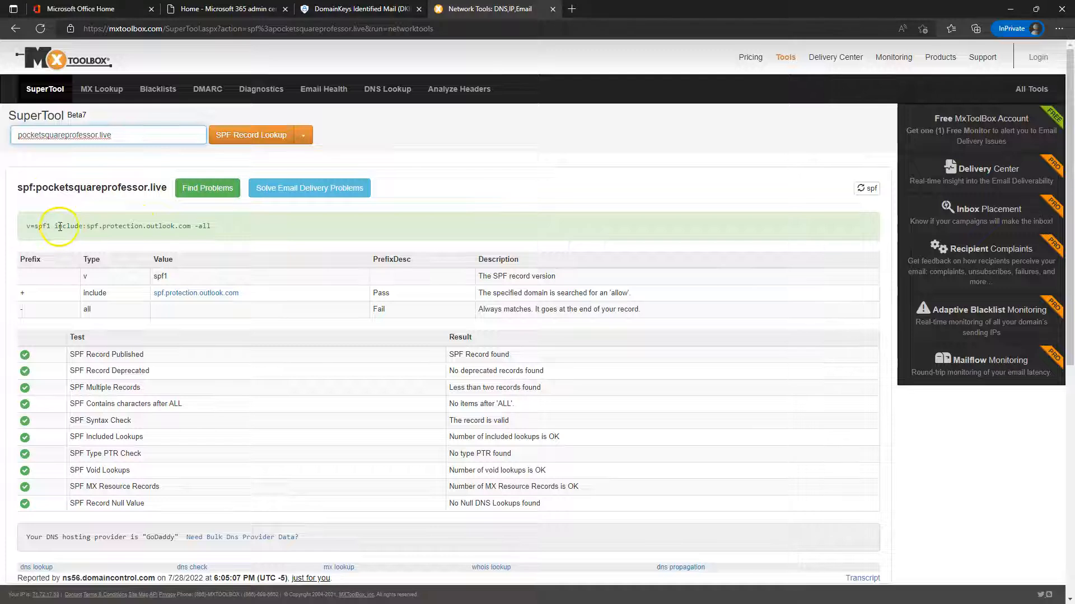
{"action": "left_click_drag", "start_coordinate": [25, 226], "coordinate": [226, 234]}
{"action": "left_click_drag", "start_coordinate": [0, 140], "coordinate": [758, 54]}
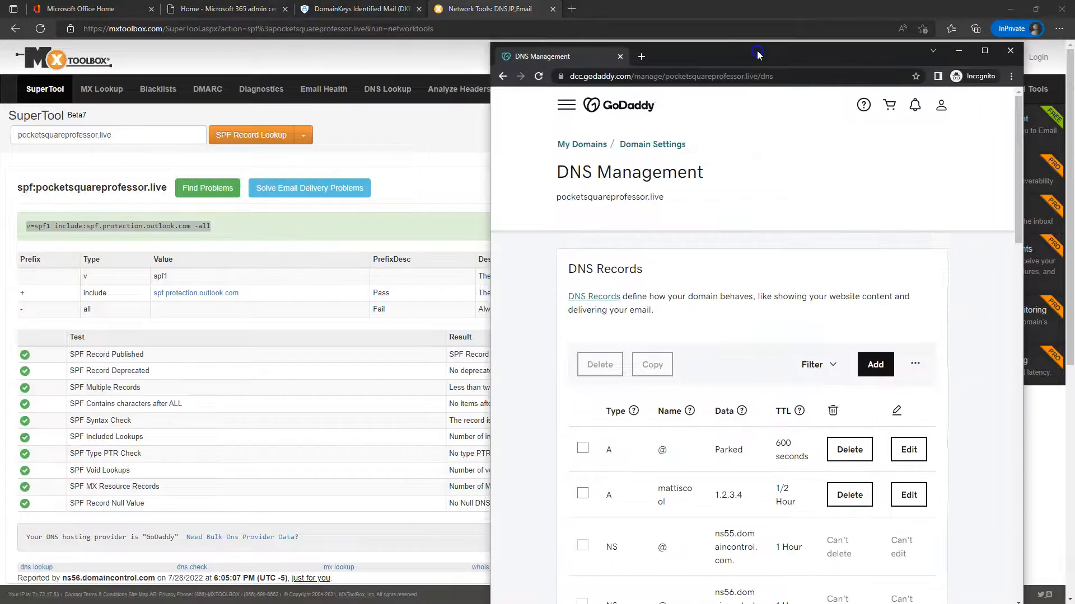
Maximize the GoDaddy DNS window and go to page 2 of the DNS records
{"action": "double_click", "coordinate": [840, 55]}
{"action": "scroll", "coordinate": [420, 396], "scroll_direction": "down", "scroll_amount": 5}
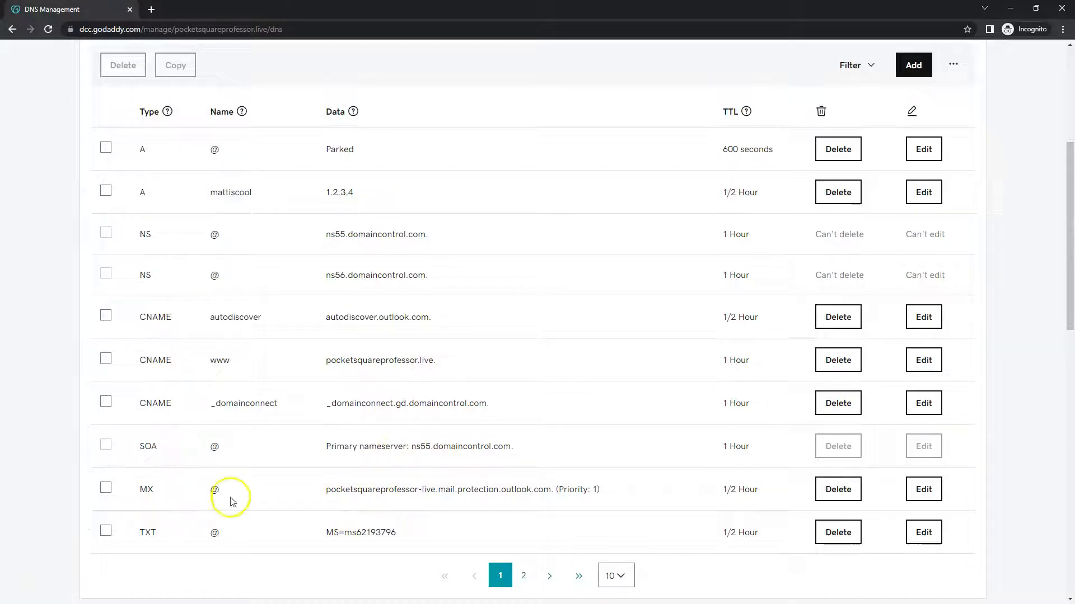
{"action": "left_click", "coordinate": [523, 576]}
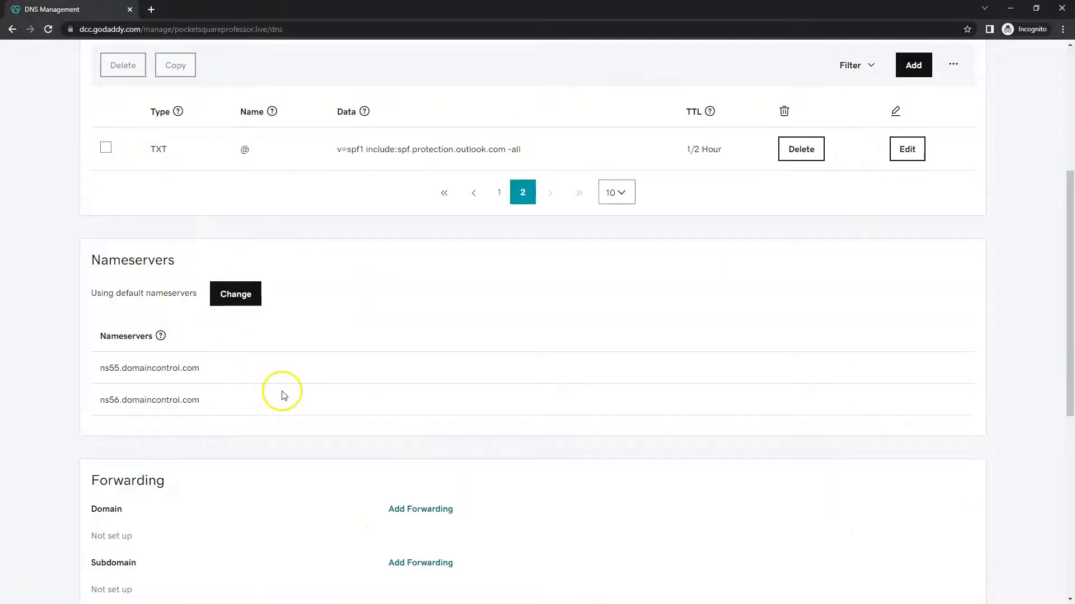
{"action": "scroll", "coordinate": [286, 358], "scroll_direction": "up", "scroll_amount": 1}
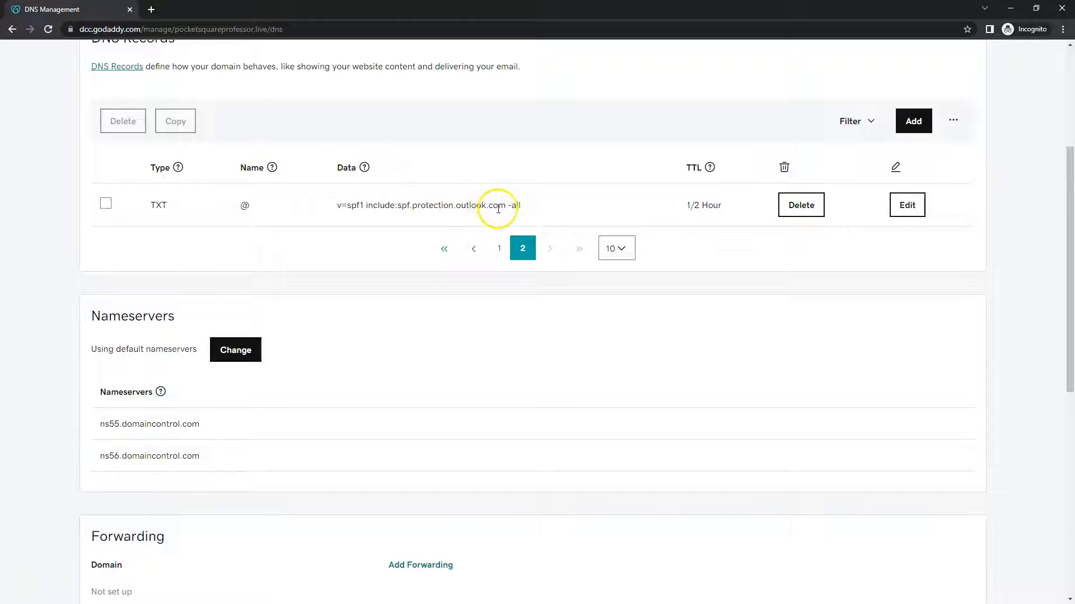
Highlight the include:spf.protection.outlook.com and -all parts of the SPF TXT record
{"action": "left_click_drag", "start_coordinate": [506, 206], "coordinate": [398, 209]}
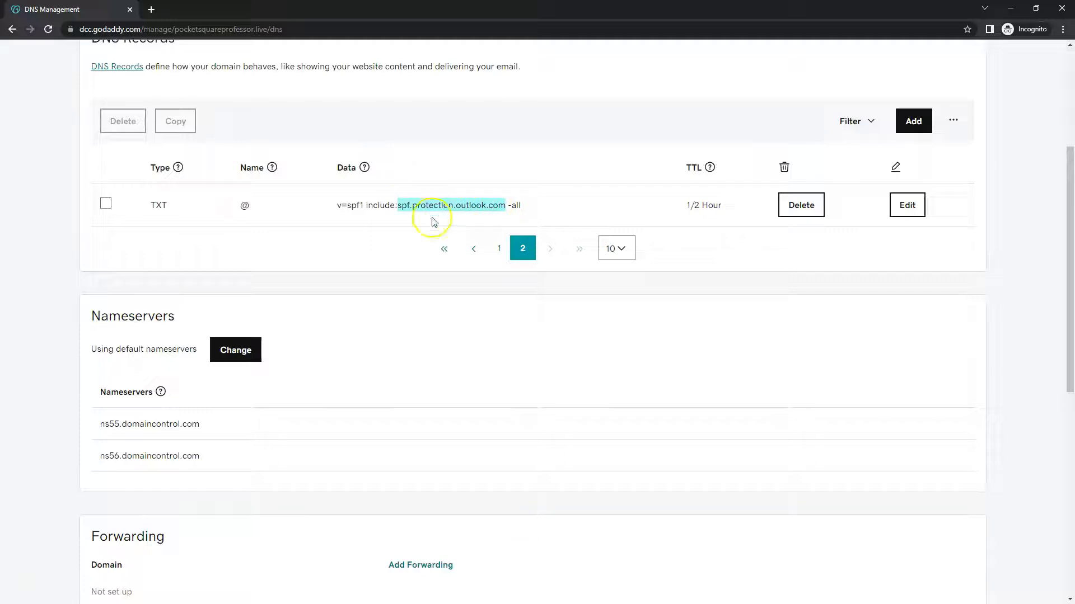
{"action": "double_click", "coordinate": [510, 206]}
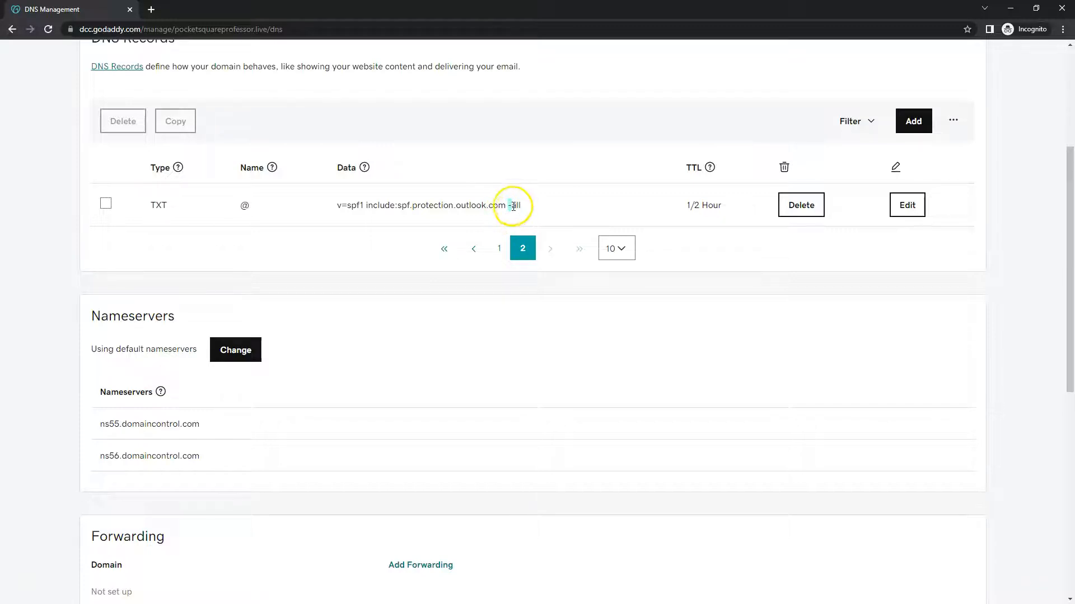
{"action": "left_click", "coordinate": [528, 207]}
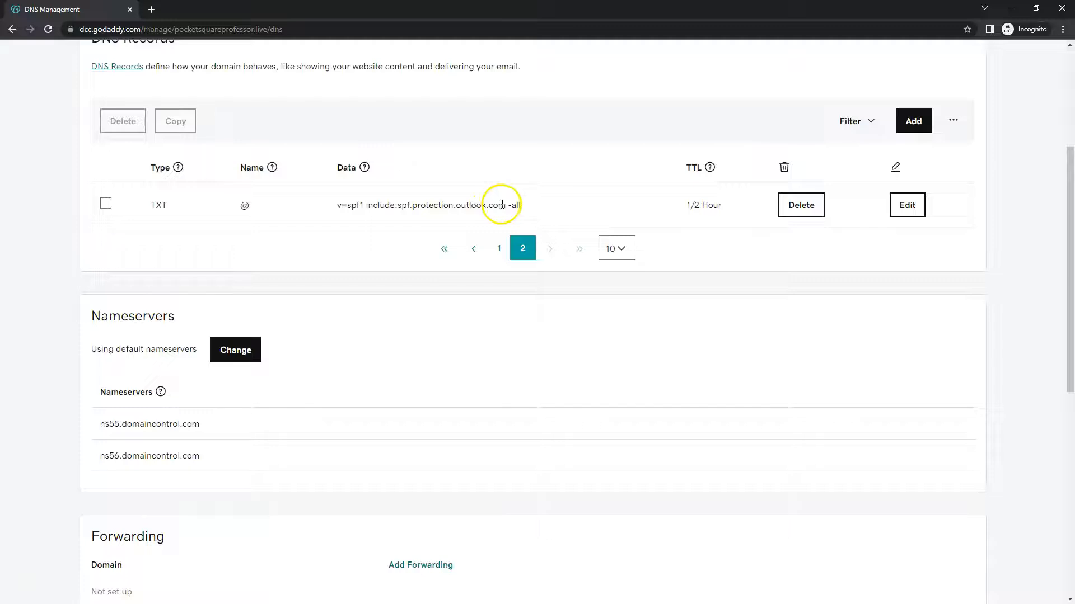
{"action": "left_click_drag", "start_coordinate": [506, 206], "coordinate": [389, 204]}
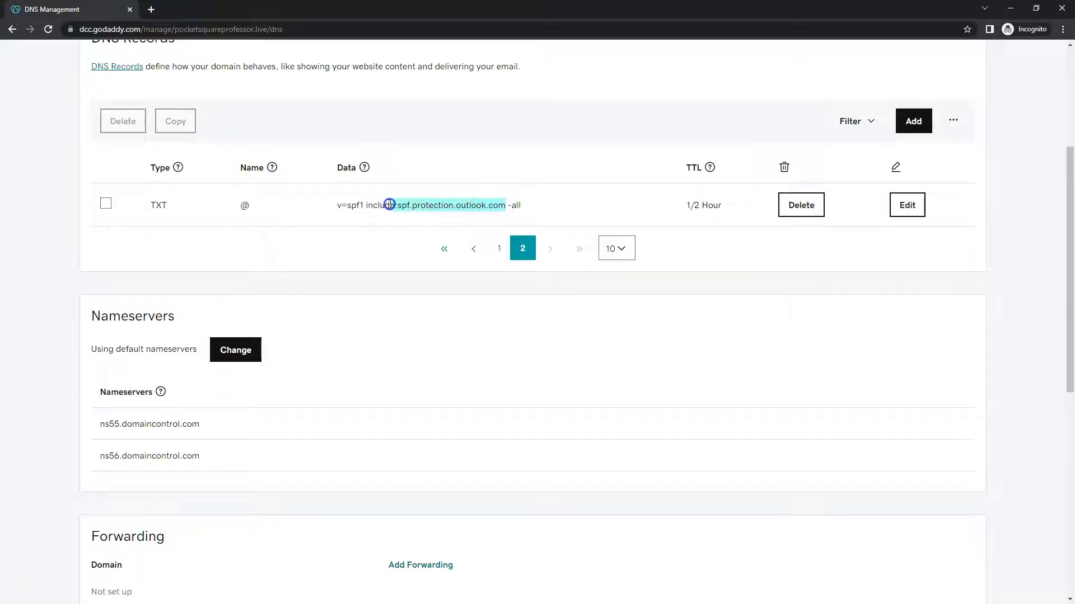
{"action": "left_click", "coordinate": [581, 208]}
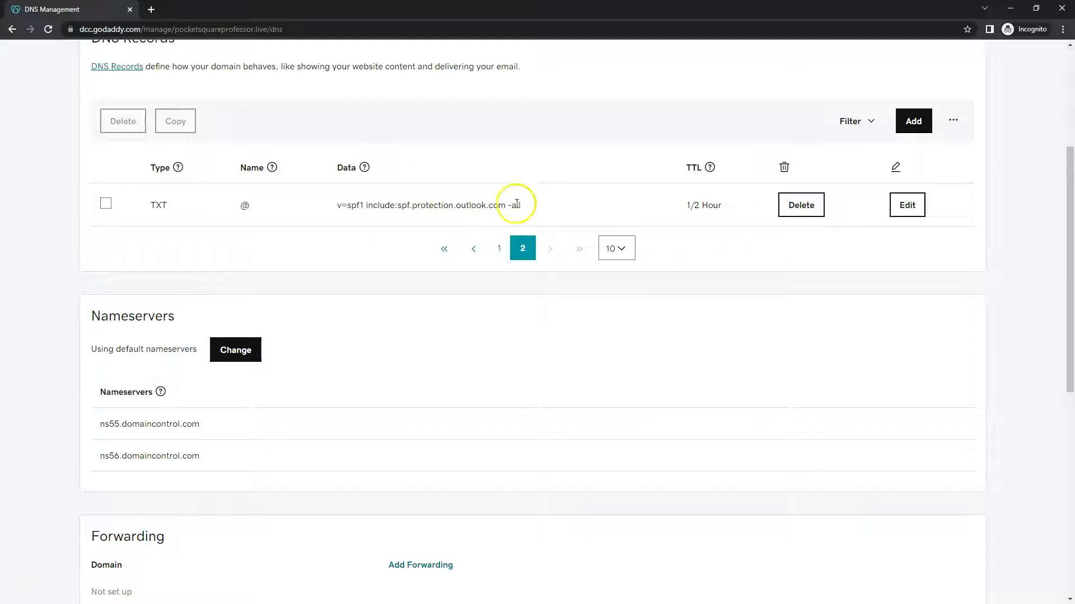
{"action": "left_click_drag", "start_coordinate": [537, 207], "coordinate": [390, 209]}
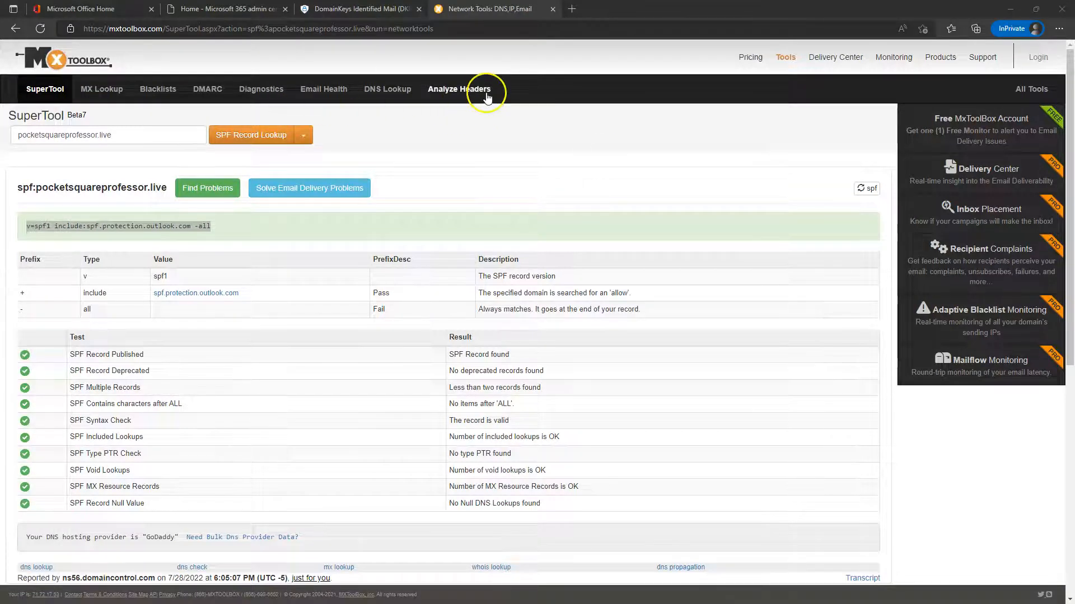
Run an MXToolbox DKIM lookup, note the missing-selector error, then reopen pocketsquareprofessor.live's DKIM settings
{"action": "left_click", "coordinate": [1051, 89]}
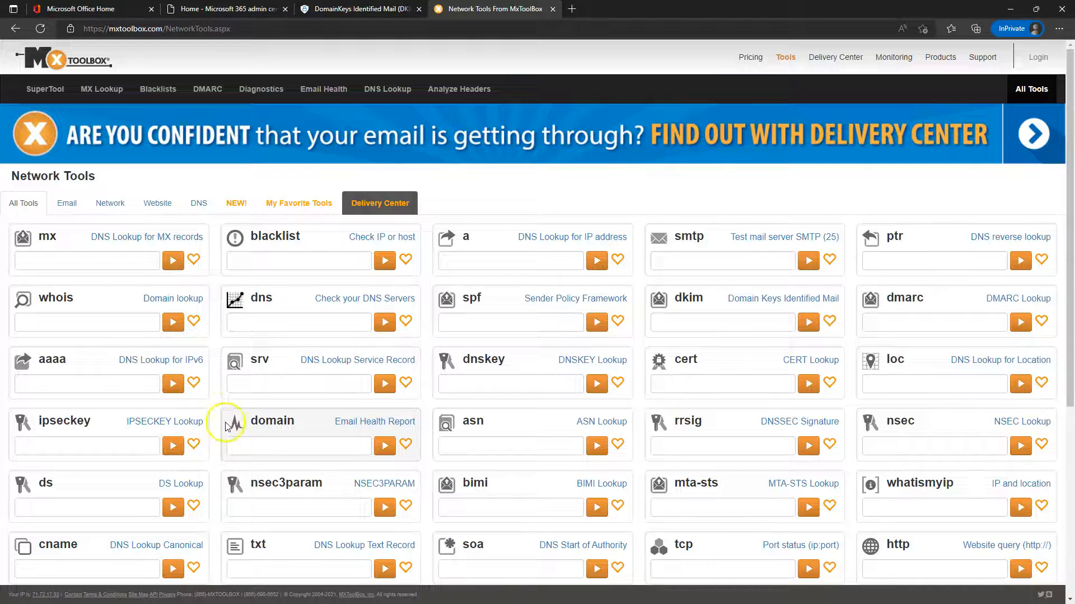
{"action": "scroll", "coordinate": [503, 439], "scroll_direction": "down", "scroll_amount": 1}
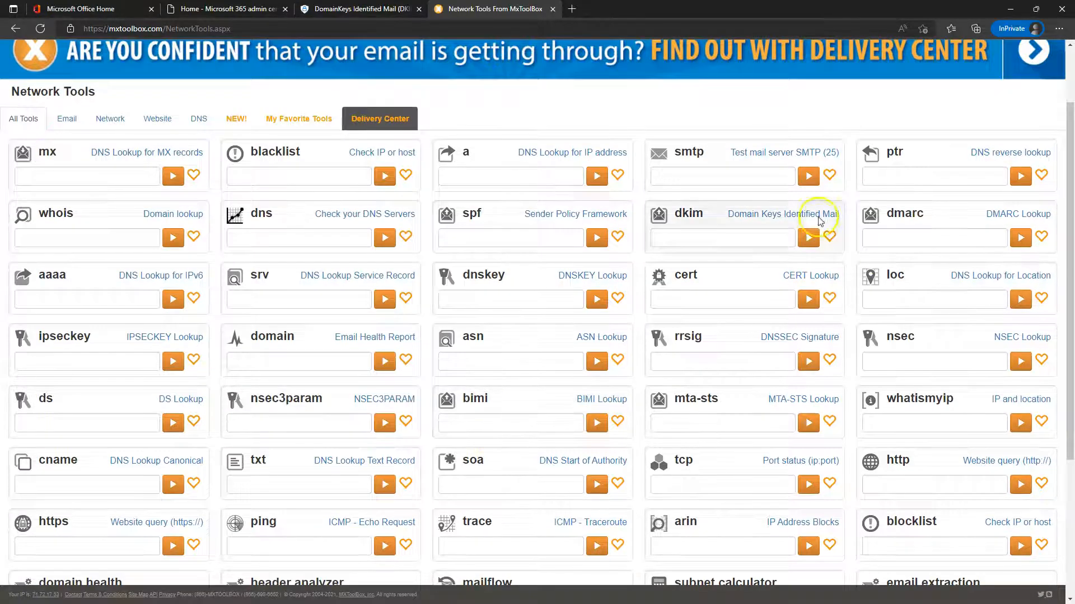
{"action": "left_click", "coordinate": [698, 241]}
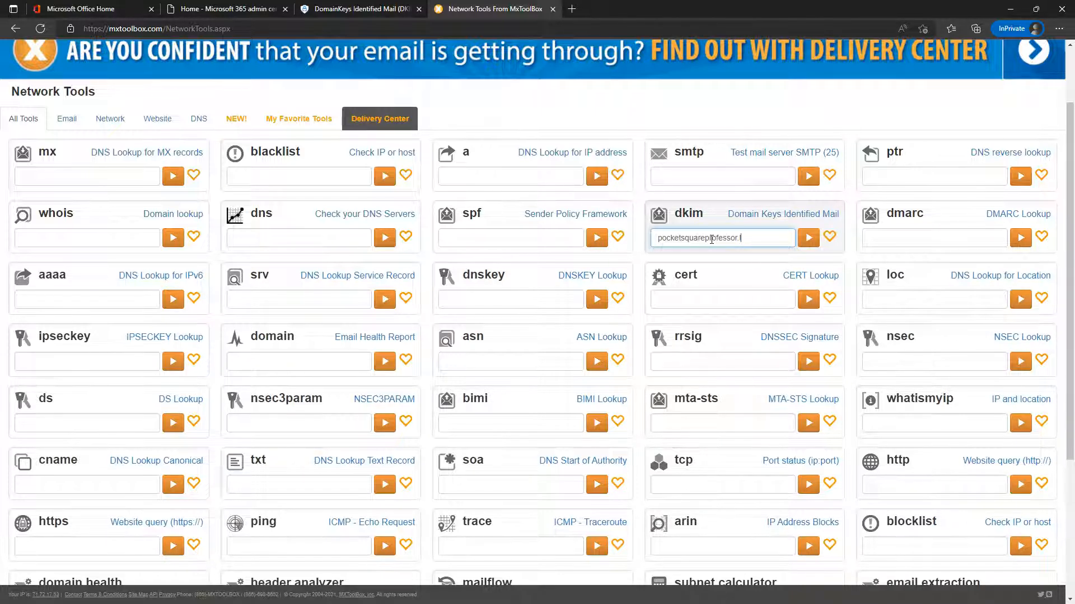
{"action": "type", "text": "e"}
{"action": "key", "text": "Return"}
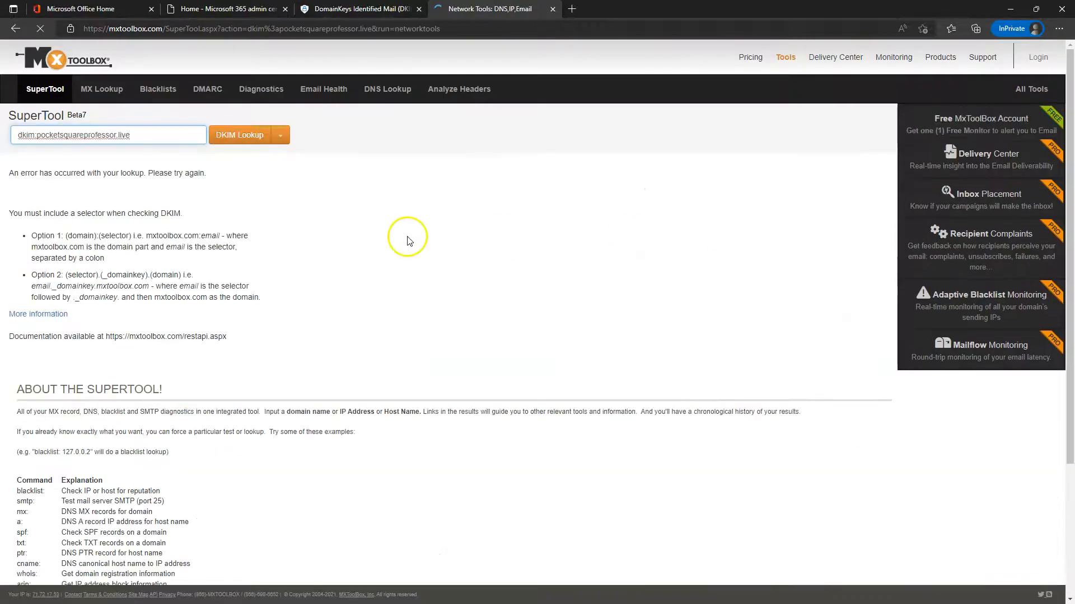
{"action": "left_click_drag", "start_coordinate": [48, 173], "coordinate": [193, 187]}
{"action": "left_click", "coordinate": [234, 168]}
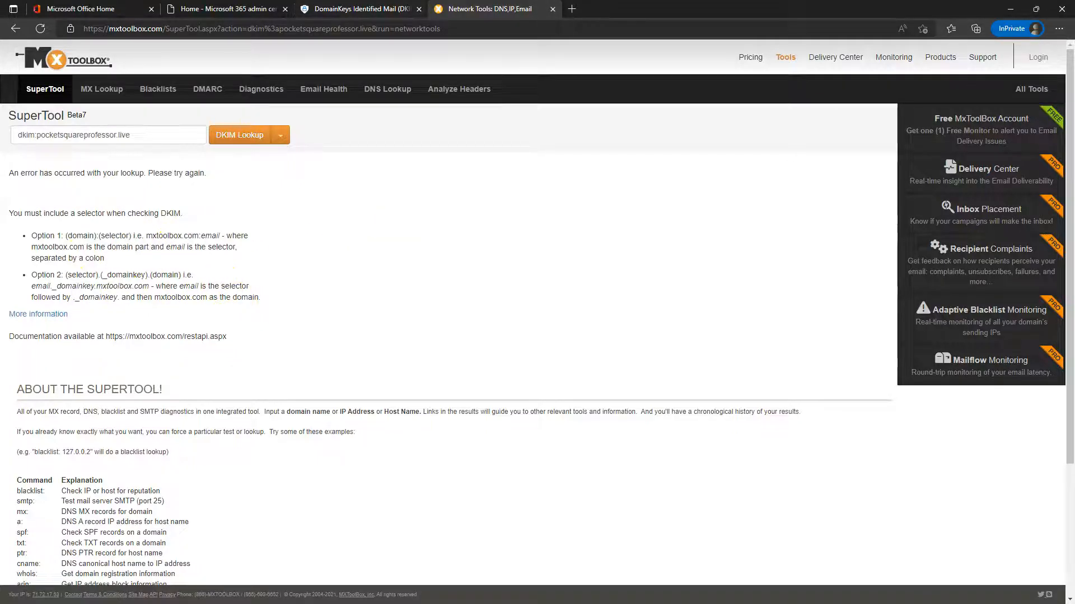
{"action": "left_click", "coordinate": [363, 11]}
{"action": "left_click", "coordinate": [260, 253]}
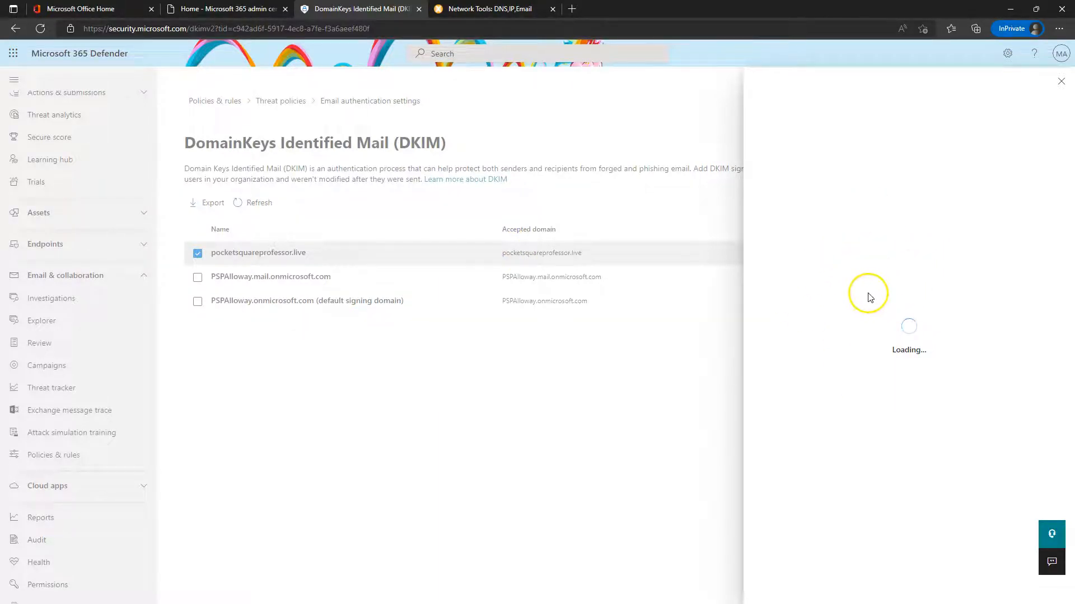
Create DKIM keys for pocketsquareprofessor.live and open the 'Learn more about DKIM' article
{"action": "left_click", "coordinate": [811, 582]}
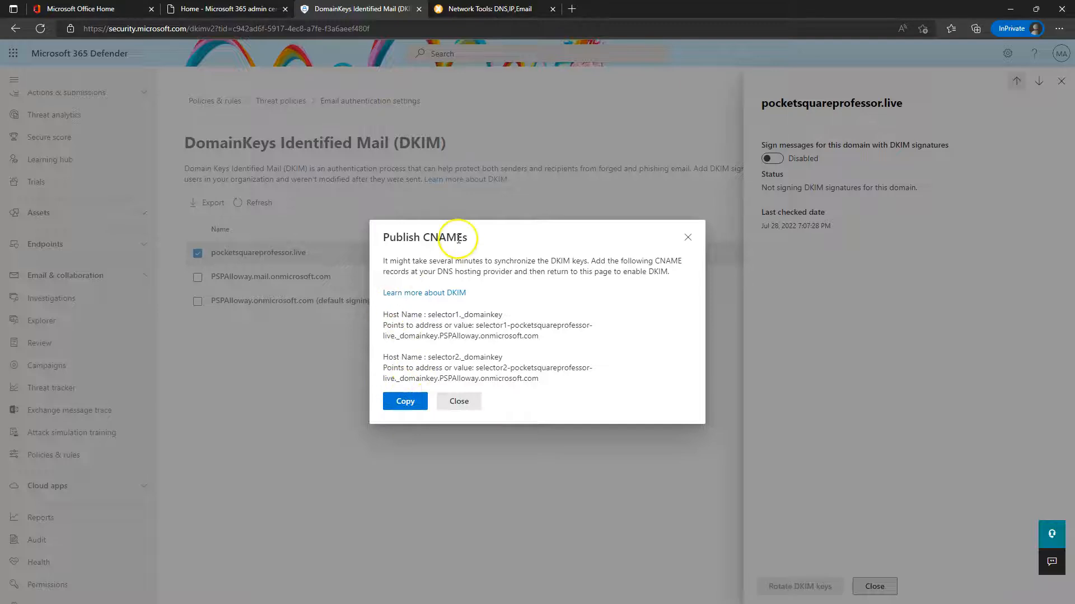
{"action": "left_click", "coordinate": [427, 293]}
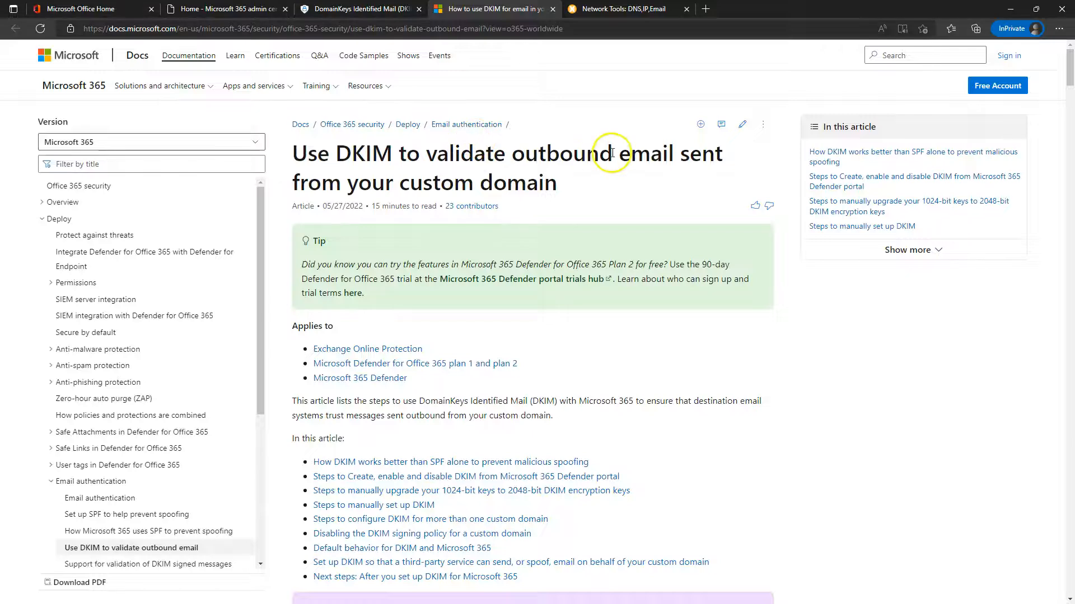
Read the DKIM article down to Step 5 on publishing CNAMEs, then return to Defender
{"action": "scroll", "coordinate": [526, 258], "scroll_direction": "down", "scroll_amount": 8}
{"action": "scroll", "coordinate": [526, 259], "scroll_direction": "down", "scroll_amount": 12}
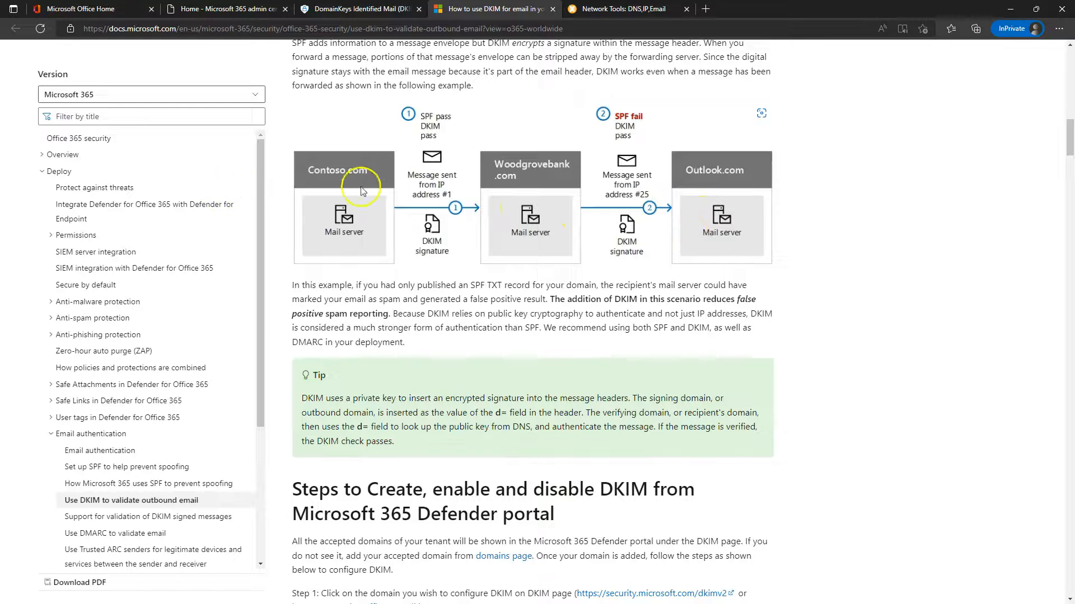
{"action": "scroll", "coordinate": [578, 222], "scroll_direction": "down", "scroll_amount": 6}
{"action": "scroll", "coordinate": [459, 263], "scroll_direction": "down", "scroll_amount": 8}
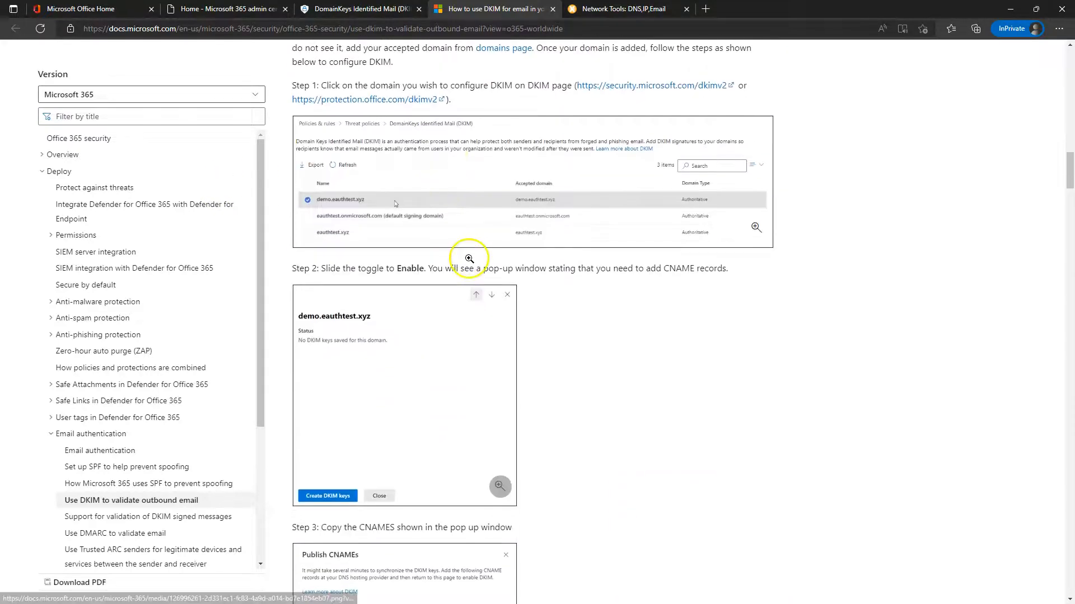
{"action": "scroll", "coordinate": [421, 208], "scroll_direction": "down", "scroll_amount": 3}
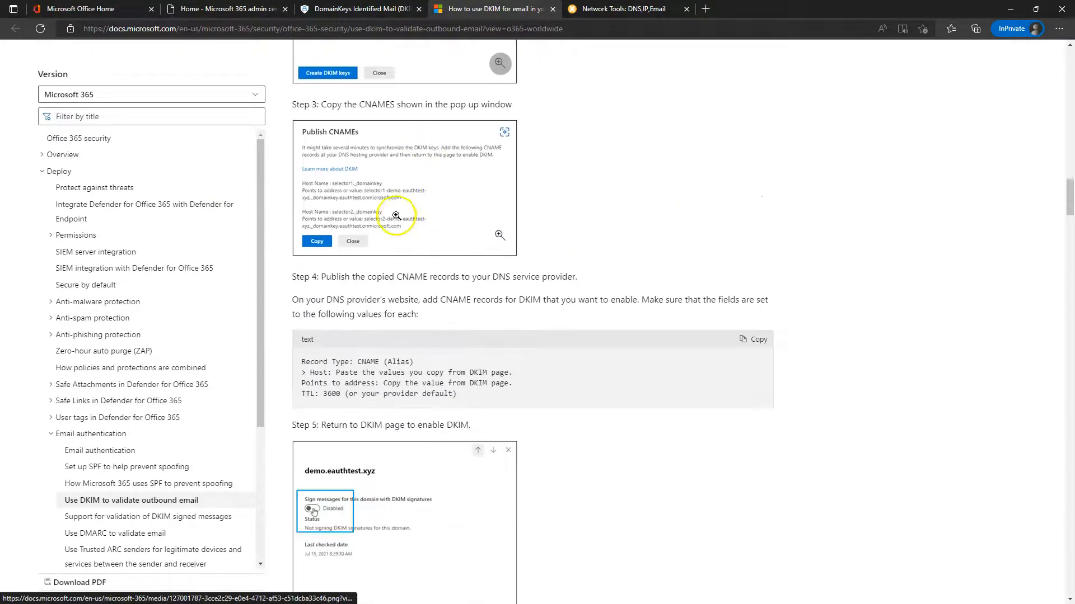
{"action": "scroll", "coordinate": [434, 372], "scroll_direction": "down", "scroll_amount": 2}
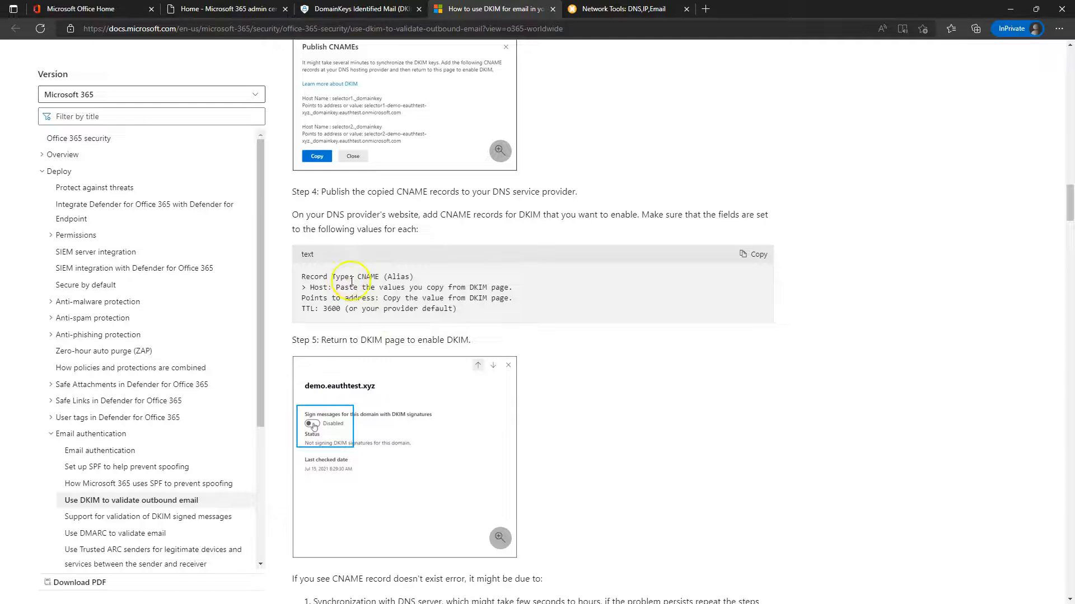
{"action": "scroll", "coordinate": [419, 358], "scroll_direction": "down", "scroll_amount": 3}
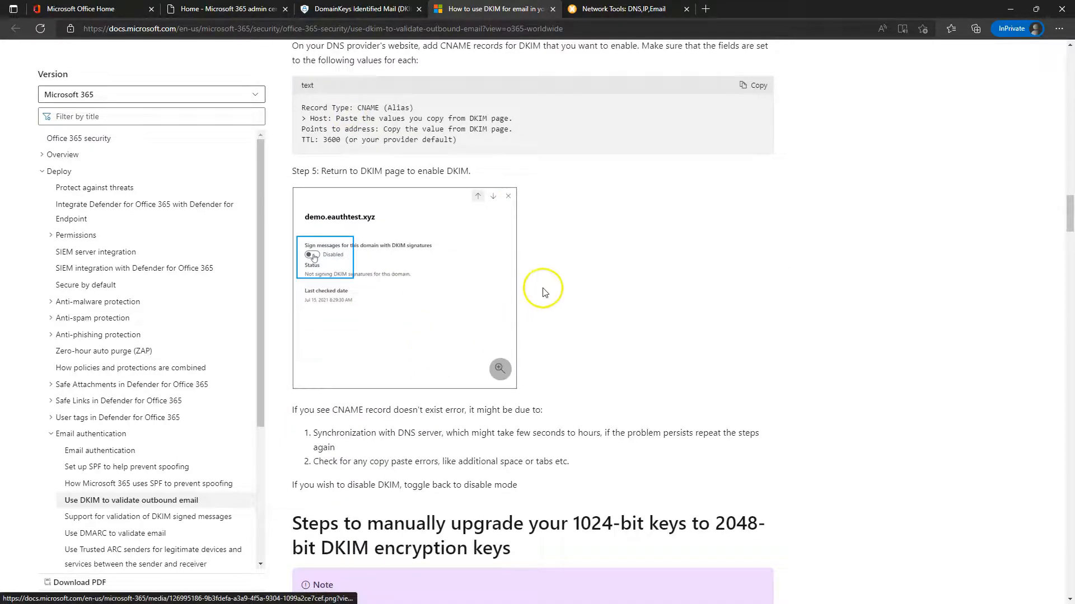
{"action": "scroll", "coordinate": [504, 286], "scroll_direction": "down", "scroll_amount": 3}
{"action": "scroll", "coordinate": [526, 268], "scroll_direction": "down", "scroll_amount": 3}
{"action": "scroll", "coordinate": [532, 252], "scroll_direction": "up", "scroll_amount": 2}
{"action": "left_click", "coordinate": [343, 9]}
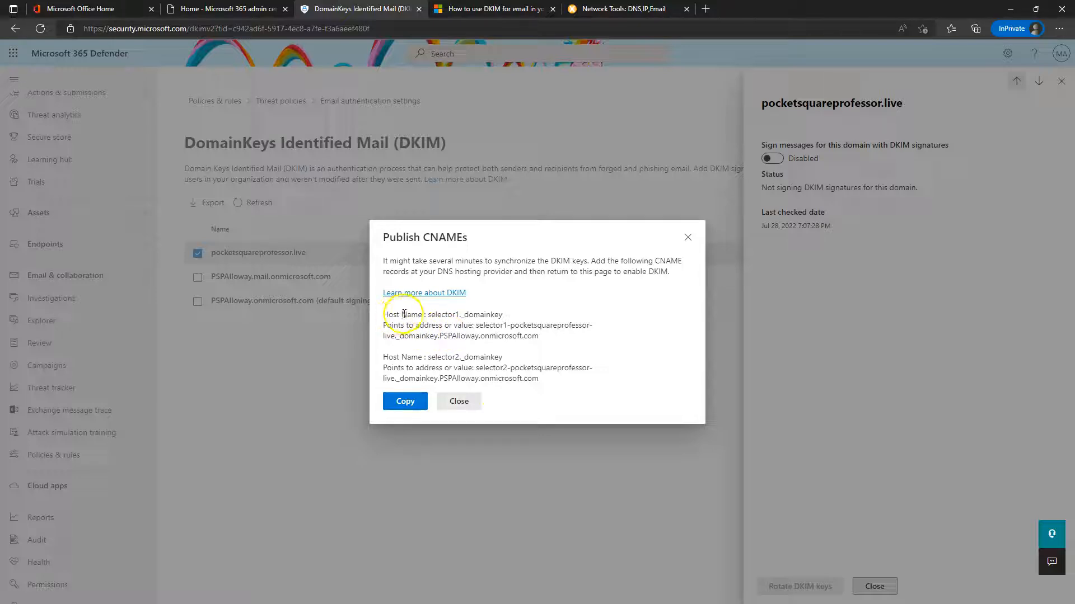
Copy the selector1._domainkey host name from the Publish CNAMEs list and bring up GoDaddy
{"action": "left_click_drag", "start_coordinate": [428, 314], "coordinate": [503, 317]}
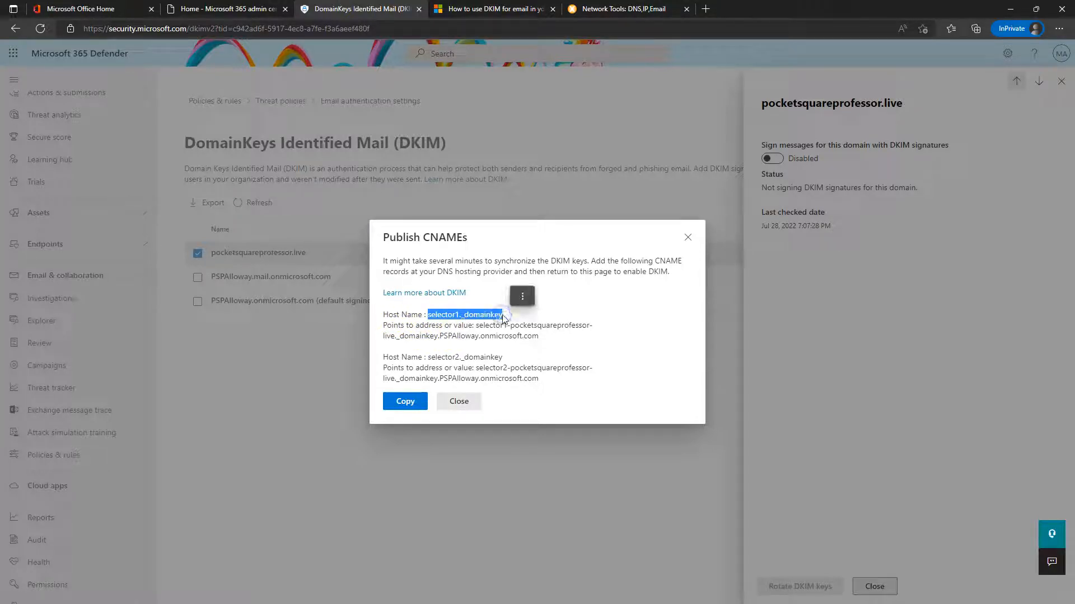
{"action": "key", "text": "ctrl+c"}
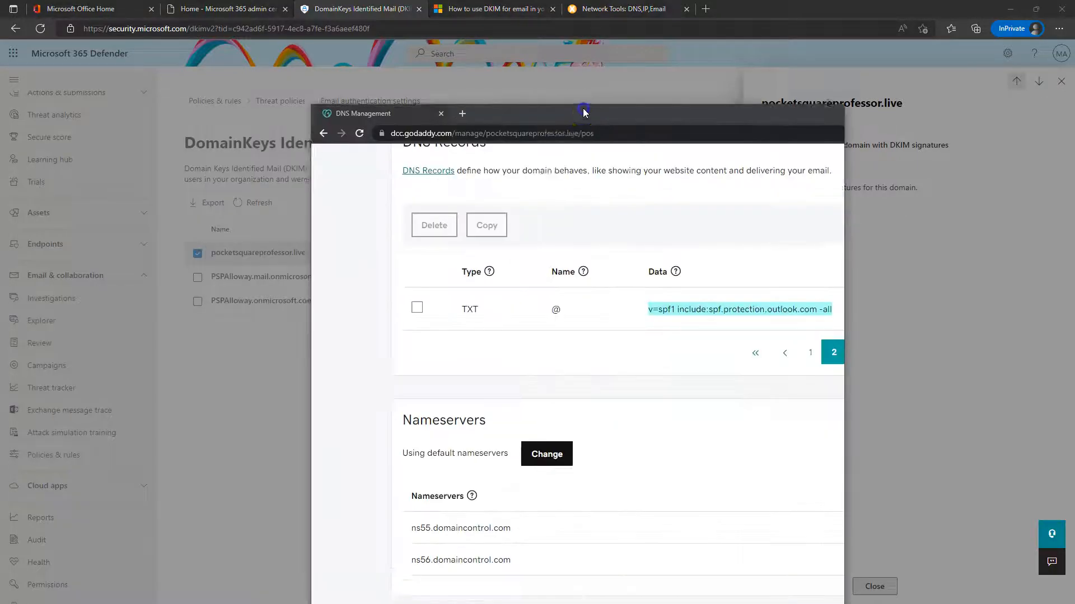
{"action": "left_click_drag", "start_coordinate": [583, 112], "coordinate": [641, 86]}
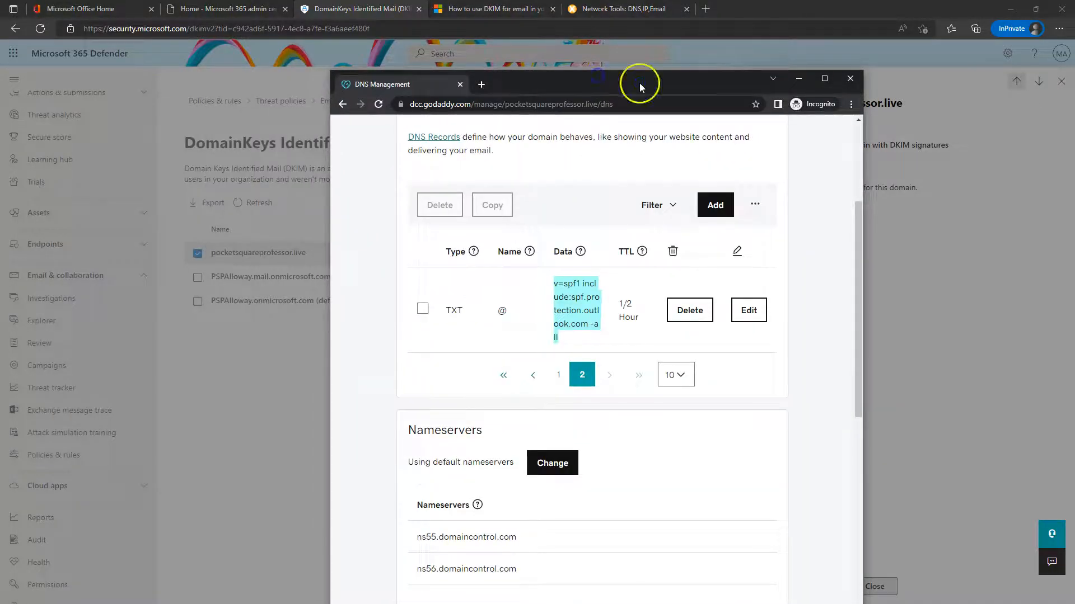
Start a new GoDaddy CNAME record named selector1._domainkey
{"action": "double_click", "coordinate": [640, 84]}
{"action": "left_click", "coordinate": [914, 121]}
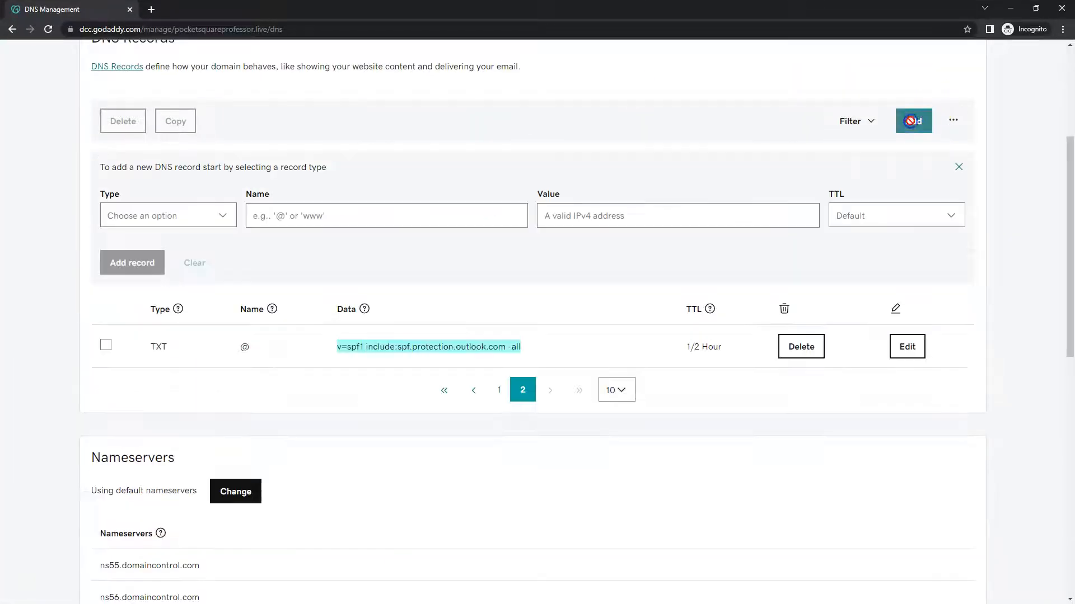
{"action": "left_click", "coordinate": [135, 222]}
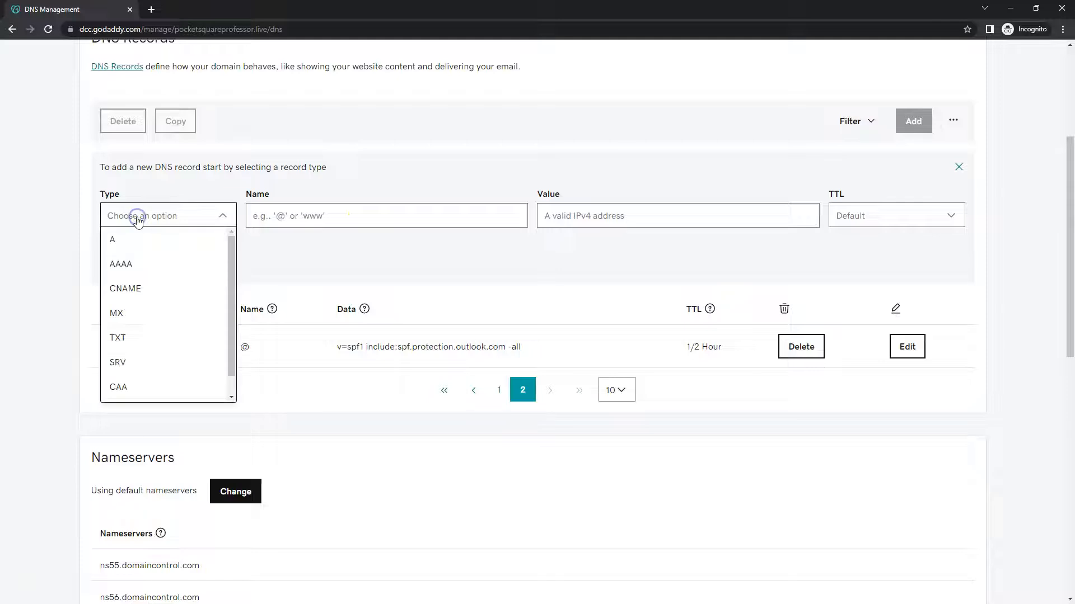
{"action": "left_click", "coordinate": [129, 278]}
{"action": "left_click", "coordinate": [304, 215]}
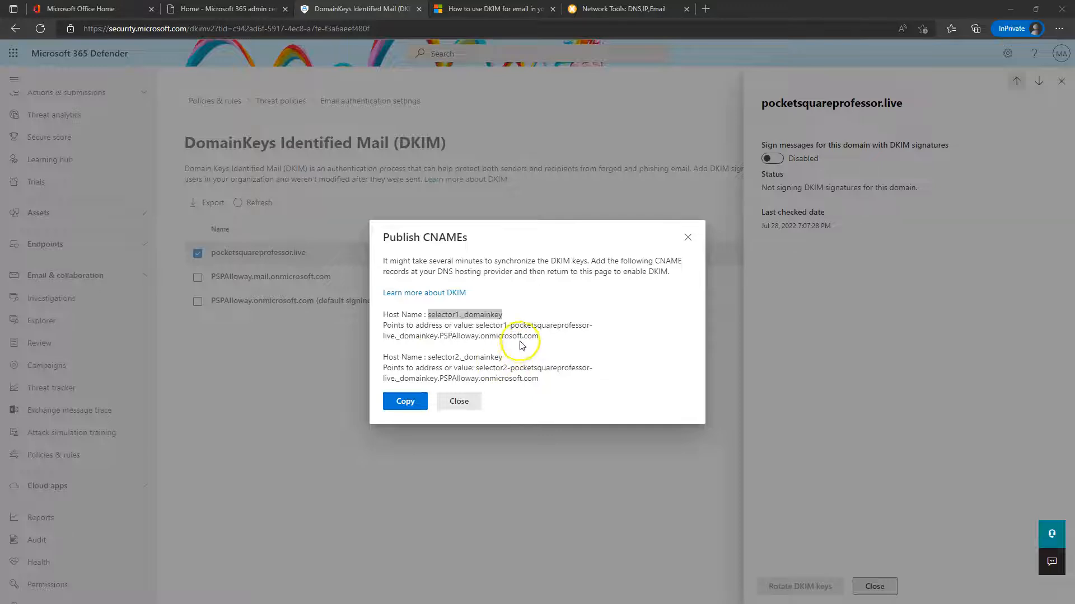
{"action": "left_click", "coordinate": [532, 335]}
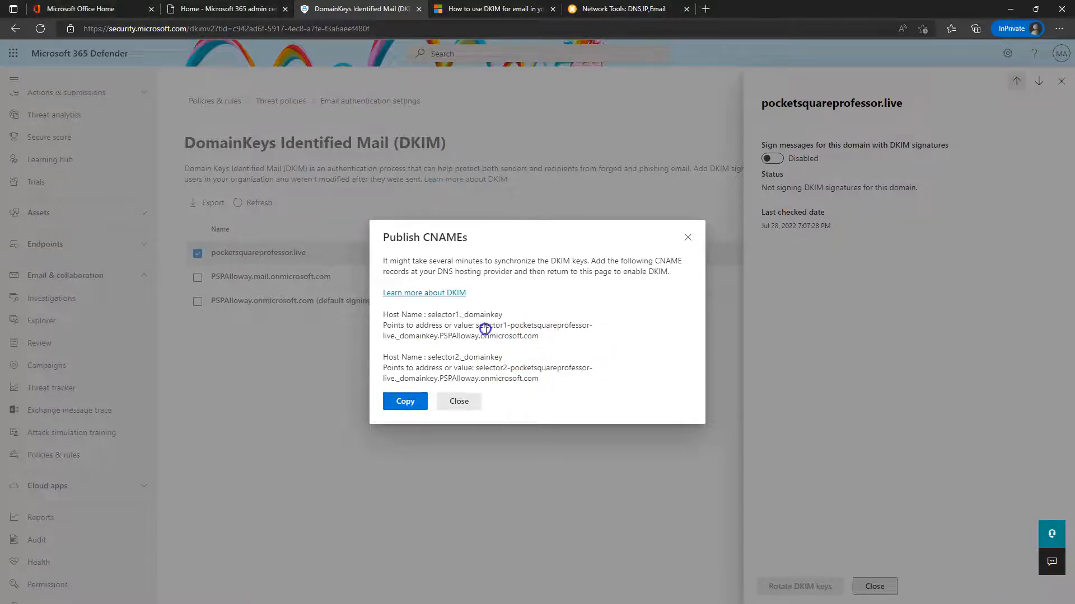
Paste the selector1 DKIM target as the value, set TTL to 1/2 Hour and add the record
{"action": "left_click_drag", "start_coordinate": [539, 336], "coordinate": [489, 331]}
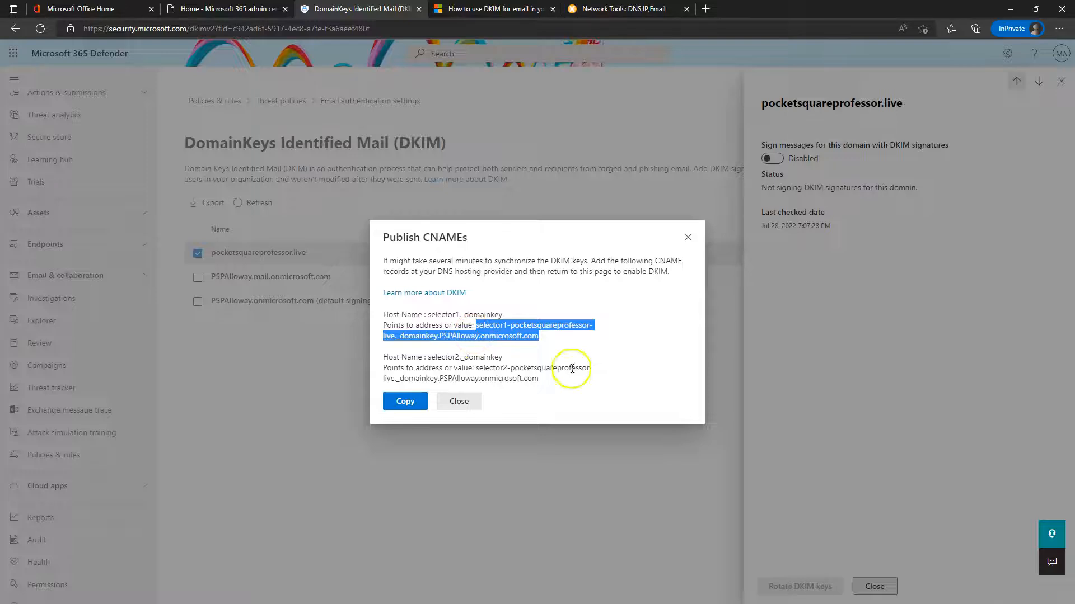
{"action": "left_click_drag", "start_coordinate": [0, 22], "coordinate": [538, 1]}
{"action": "left_click", "coordinate": [575, 222]}
{"action": "key", "text": "ctrl+v"}
{"action": "left_click", "coordinate": [870, 212]}
{"action": "left_click", "coordinate": [869, 241]}
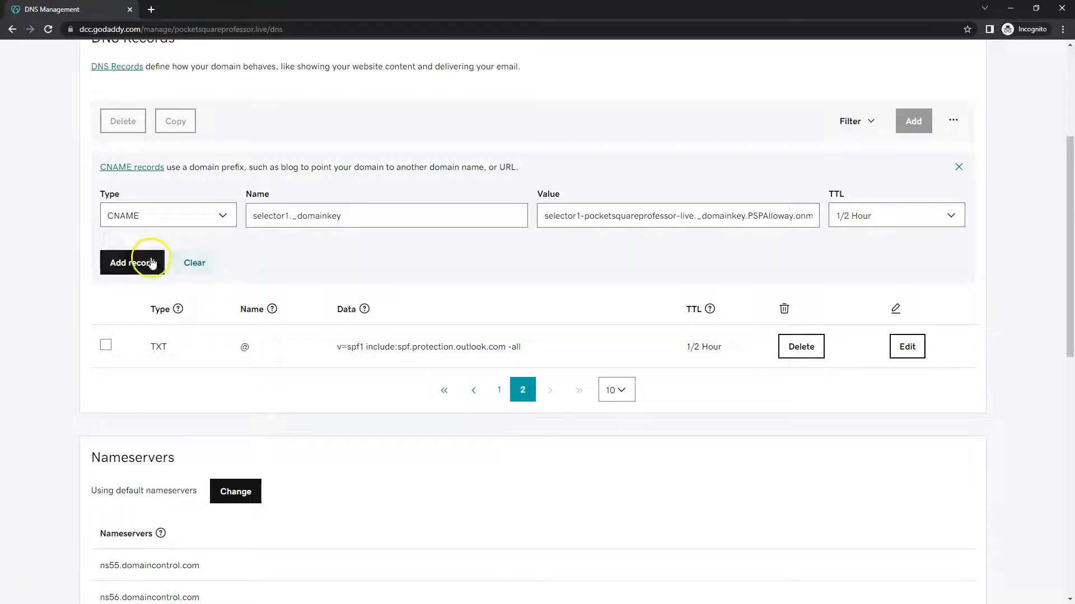
{"action": "left_click", "coordinate": [128, 264]}
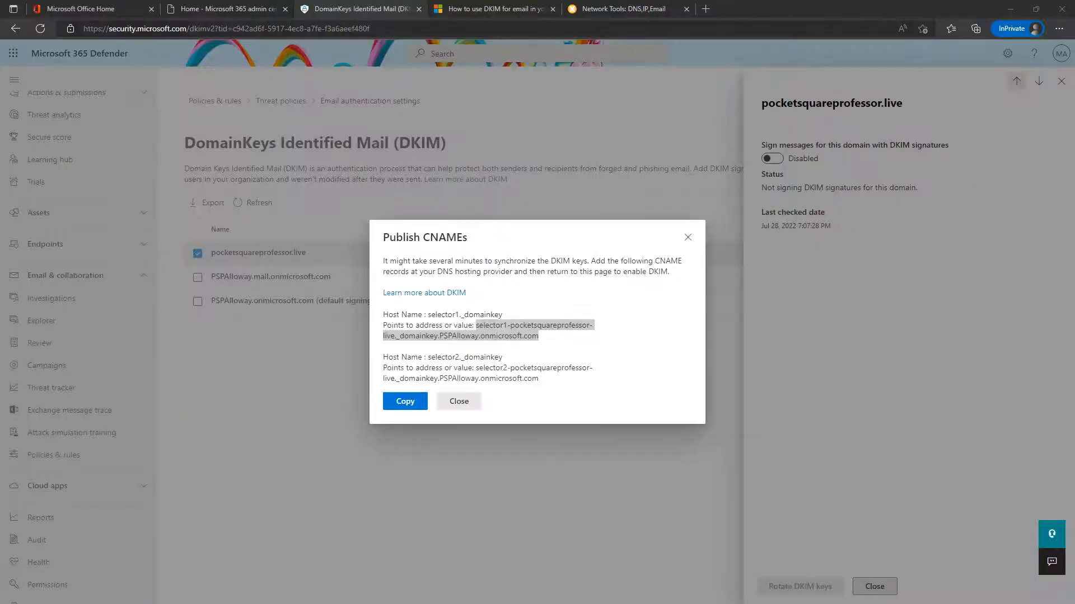
Start a second CNAME record named selector2._domainkey in GoDaddy
{"action": "left_click", "coordinate": [515, 360]}
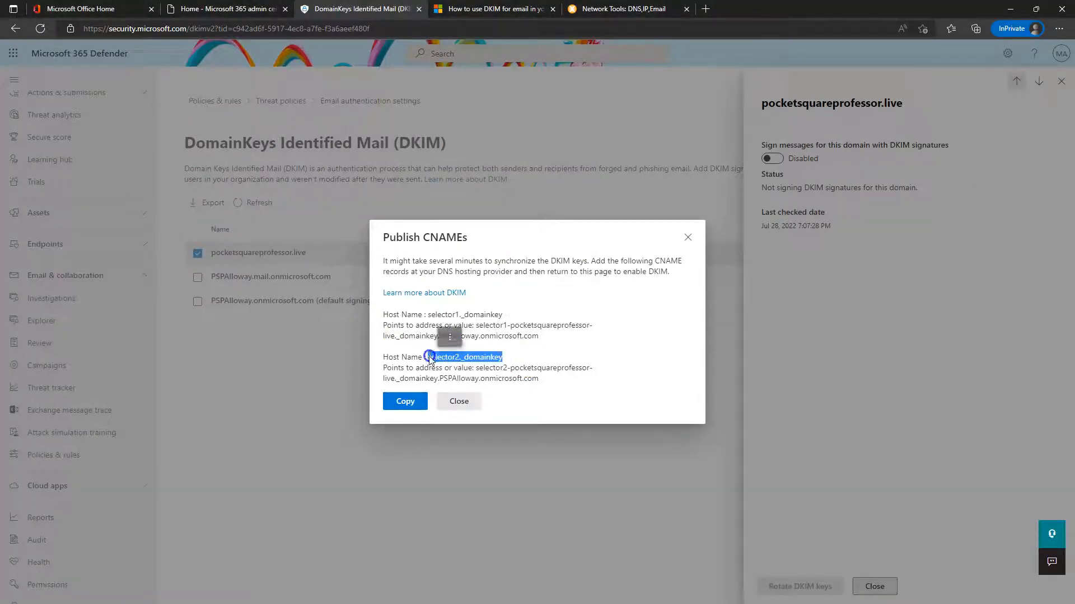
{"action": "key", "text": "alt+Tab"}
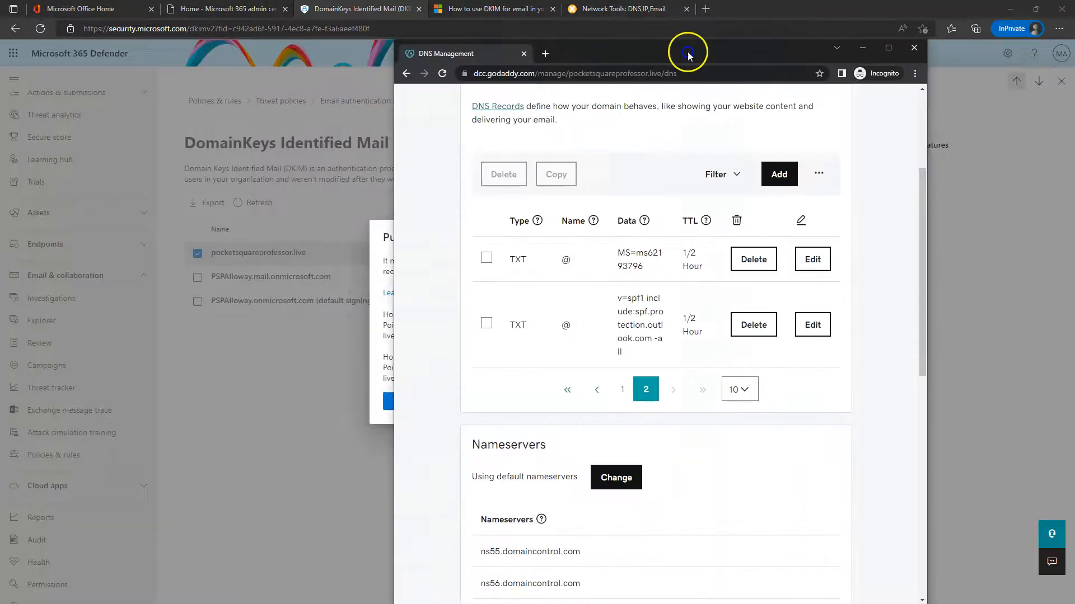
{"action": "double_click", "coordinate": [697, 49]}
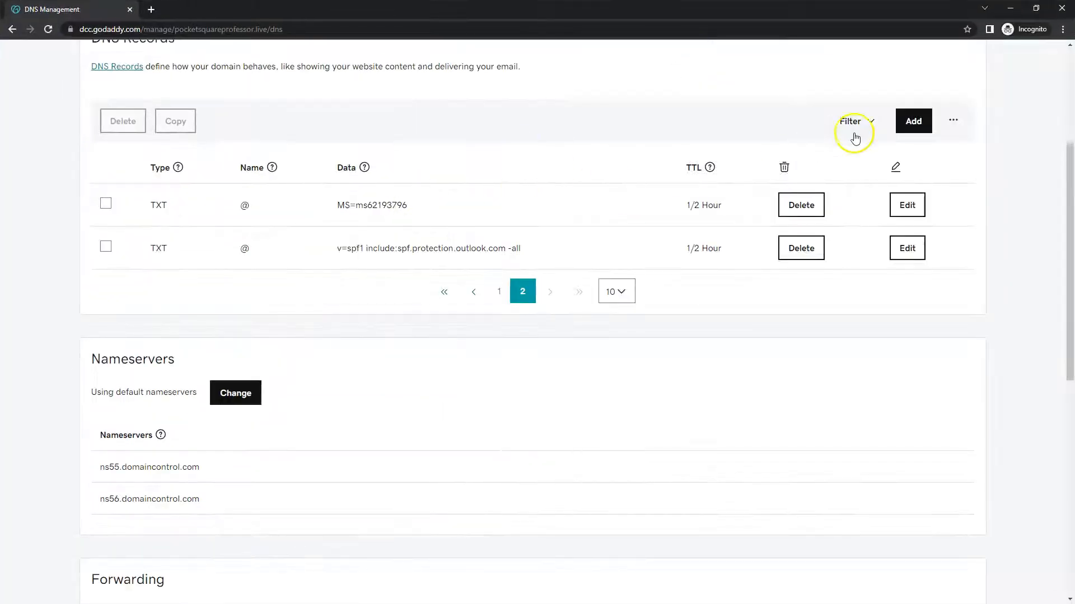
{"action": "left_click", "coordinate": [913, 121]}
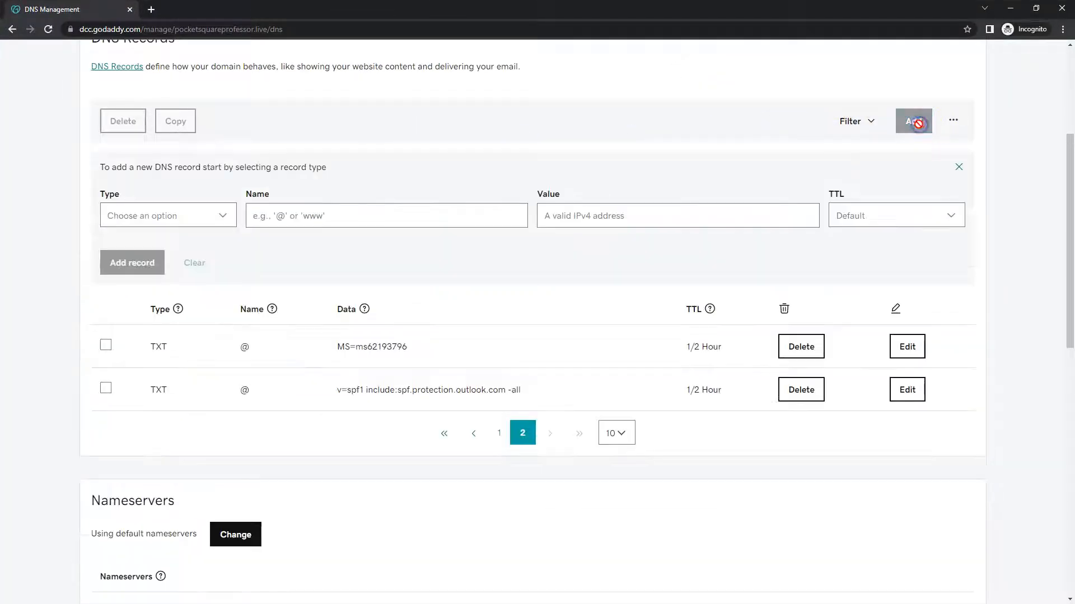
{"action": "left_click", "coordinate": [160, 216]}
{"action": "left_click_drag", "start_coordinate": [148, 336], "coordinate": [143, 297]}
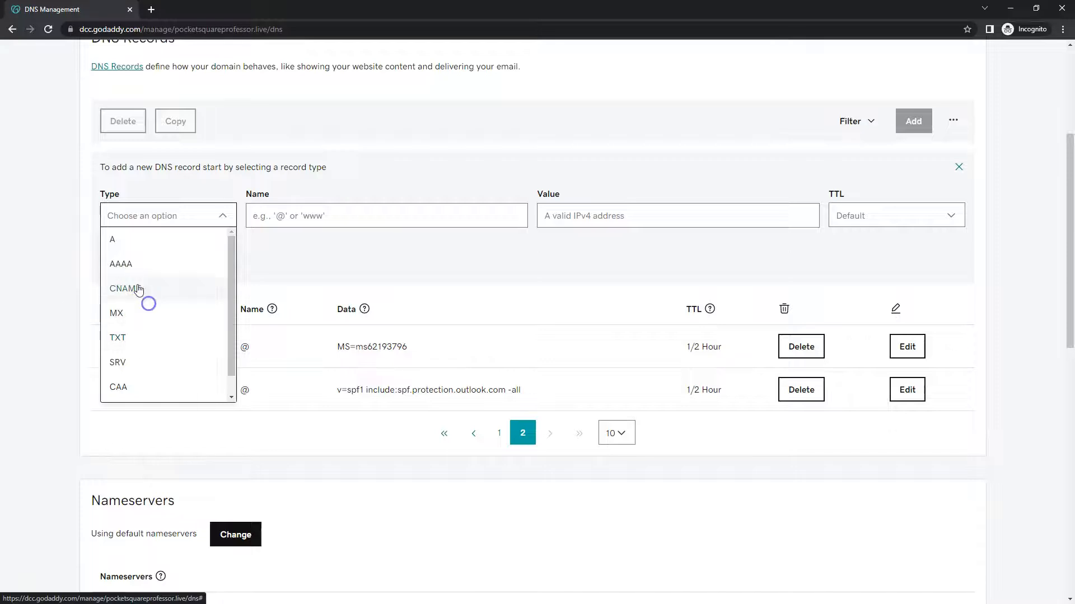
{"action": "left_click", "coordinate": [140, 290]}
{"action": "left_click", "coordinate": [336, 216]}
{"action": "type", "text": "selector2._domainkey"}
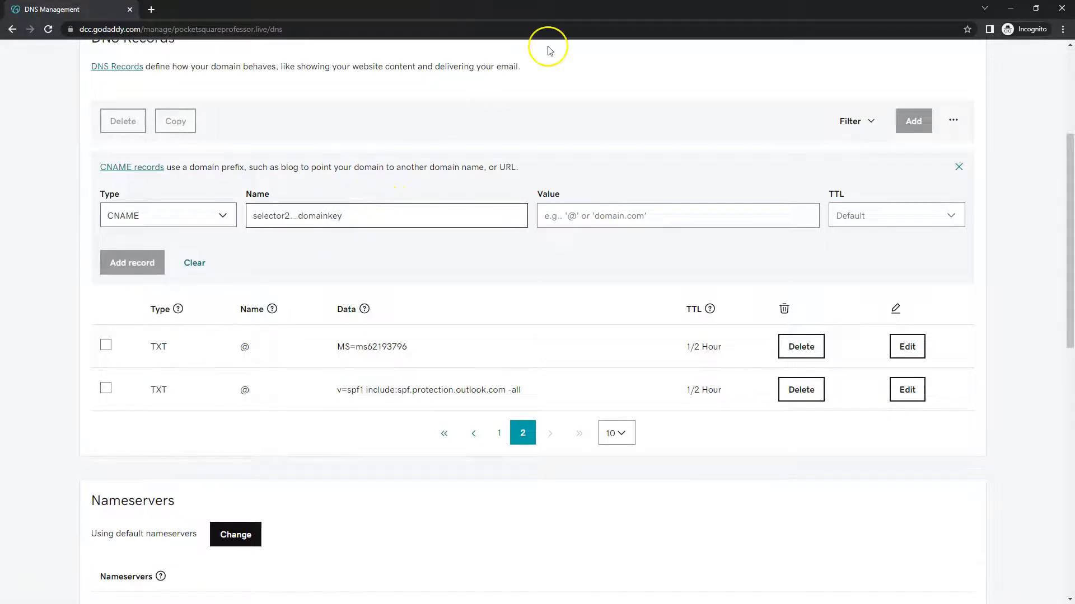
Paste the selector2 DKIM target as the value, set TTL 1/2 Hour, save, and view page 1
{"action": "key", "text": "alt+Tab"}
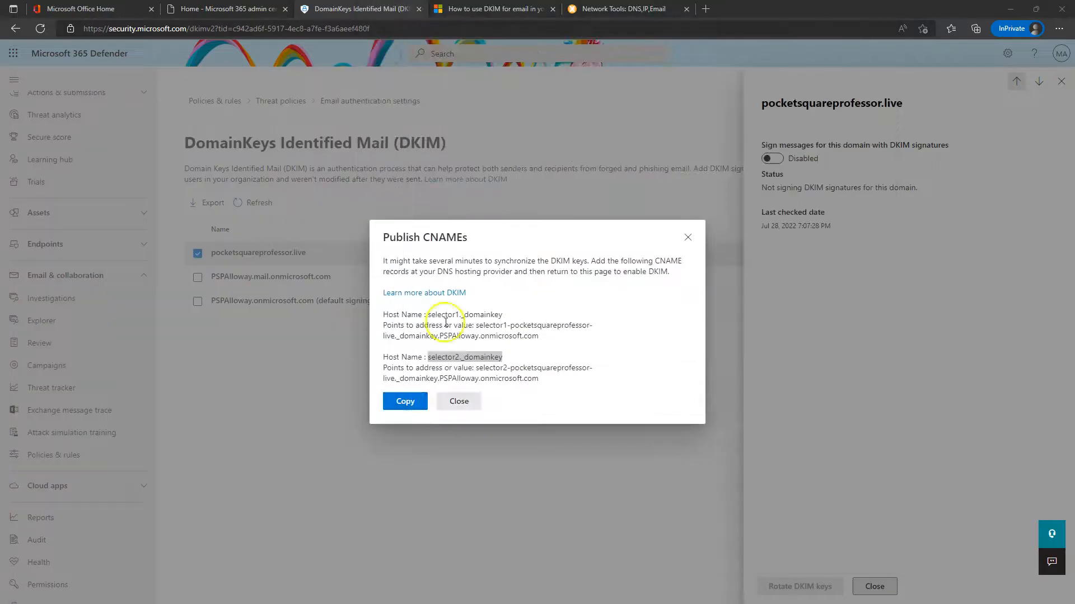
{"action": "left_click", "coordinate": [539, 380]}
{"action": "left_click_drag", "start_coordinate": [539, 380], "coordinate": [526, 379]}
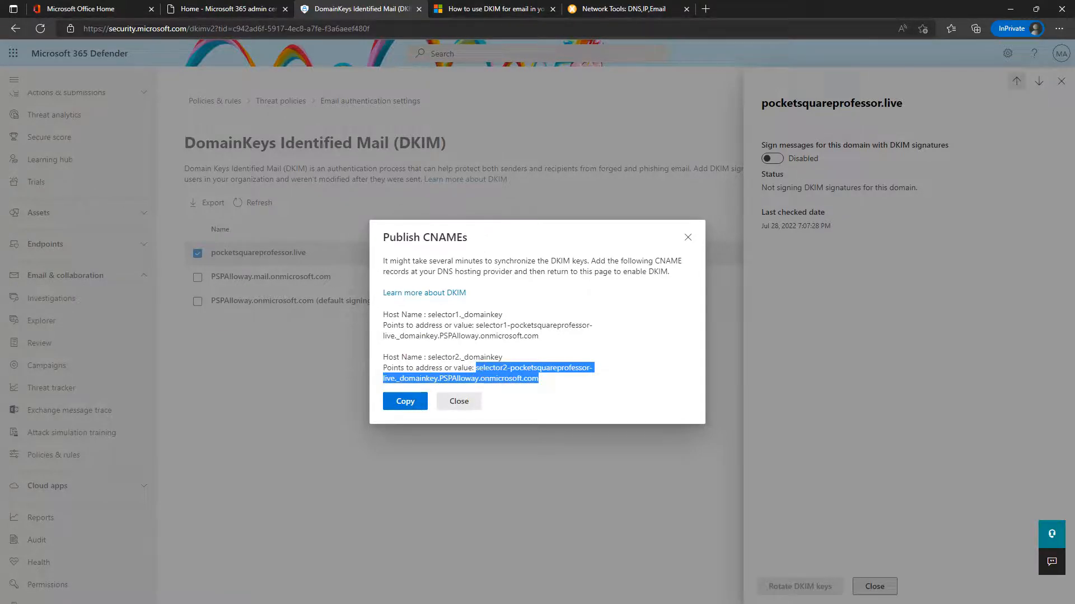
{"action": "left_click_drag", "start_coordinate": [1074, 68], "coordinate": [669, 67]}
{"action": "double_click", "coordinate": [669, 67]}
{"action": "left_click", "coordinate": [672, 216]}
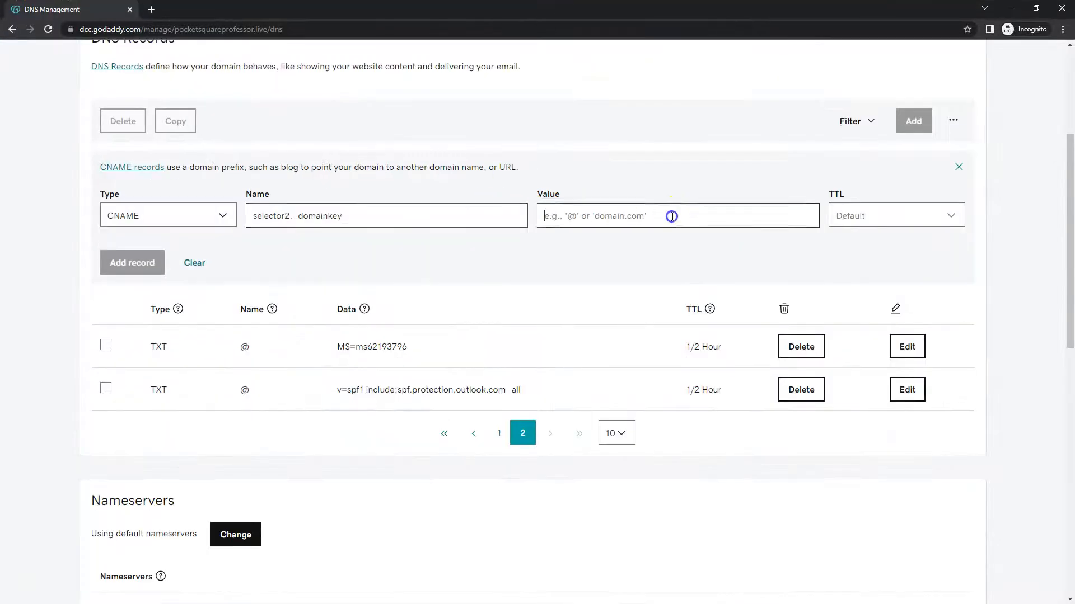
{"action": "key", "text": "ctrl+v"}
{"action": "left_click", "coordinate": [892, 216]}
{"action": "left_click", "coordinate": [865, 239]}
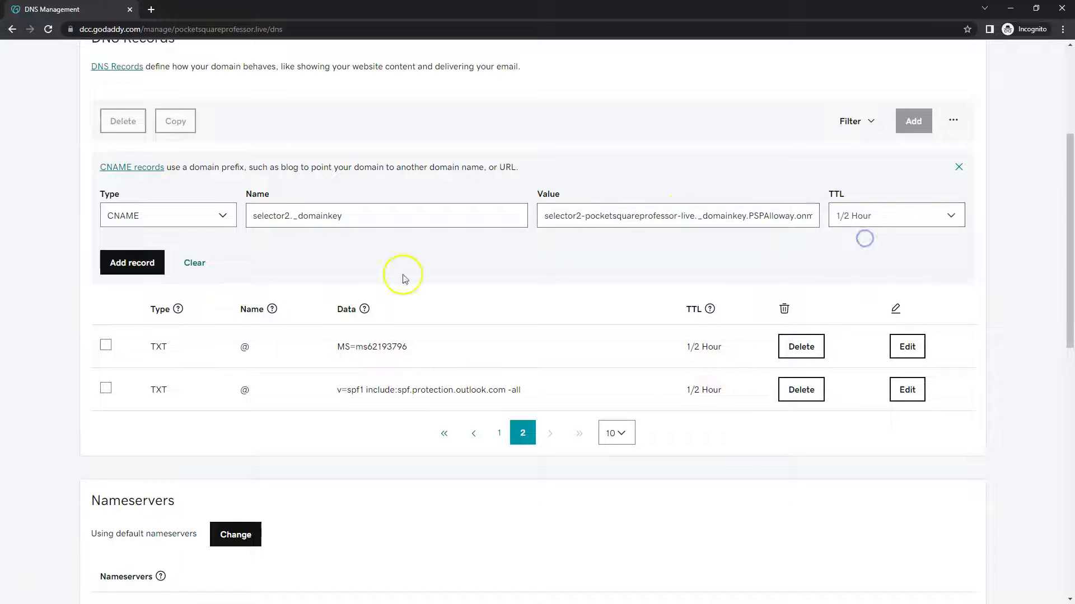
{"action": "left_click", "coordinate": [120, 264]}
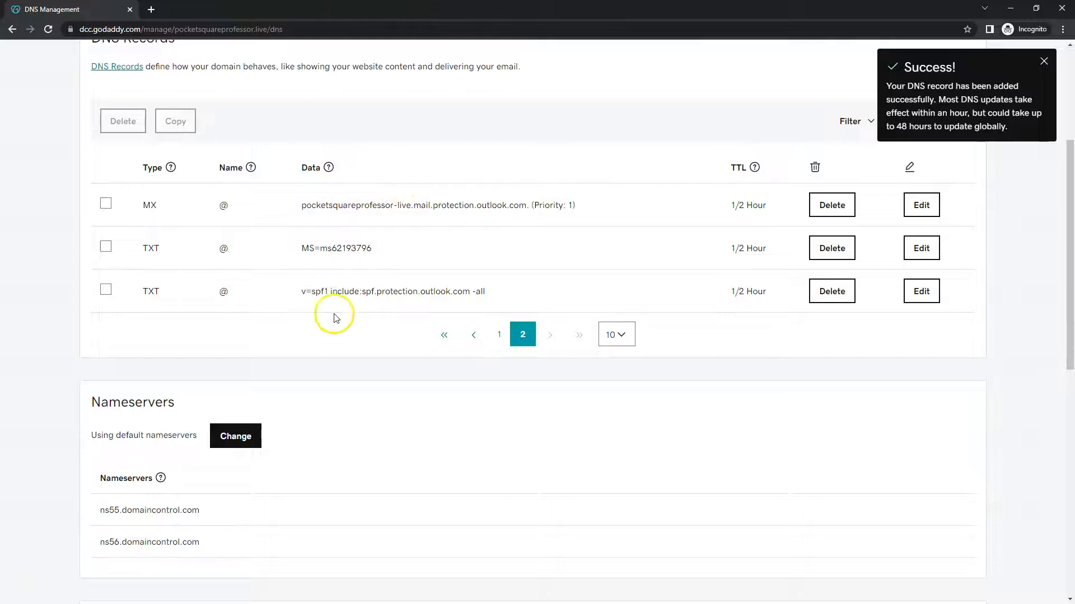
{"action": "left_click", "coordinate": [499, 334]}
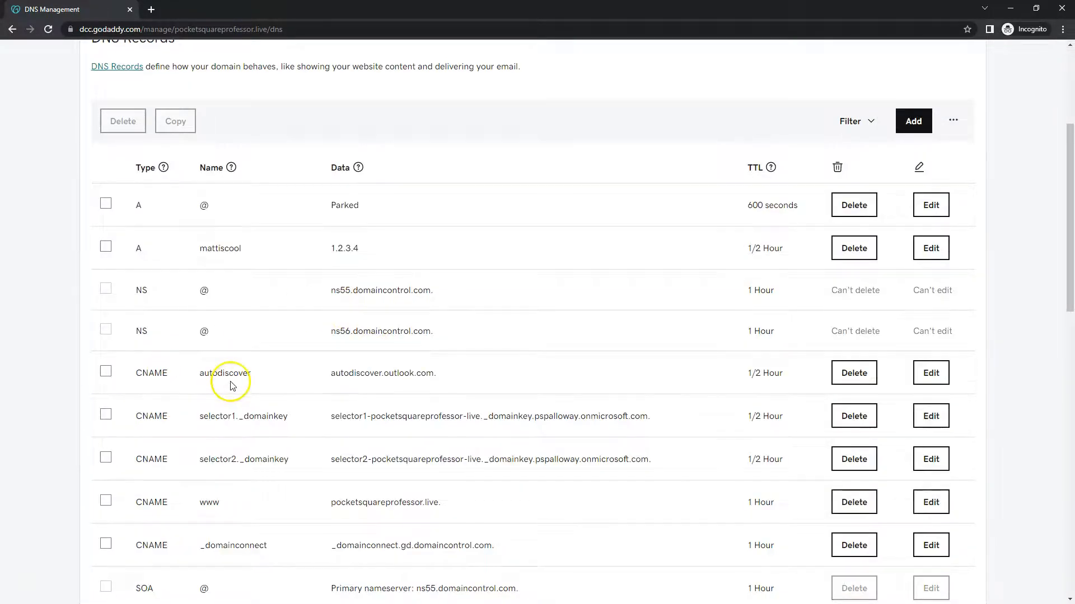
Open whatsmydns.net in a new tab and set the lookup type to CNAME
{"action": "scroll", "coordinate": [255, 380], "scroll_direction": "down", "scroll_amount": 1}
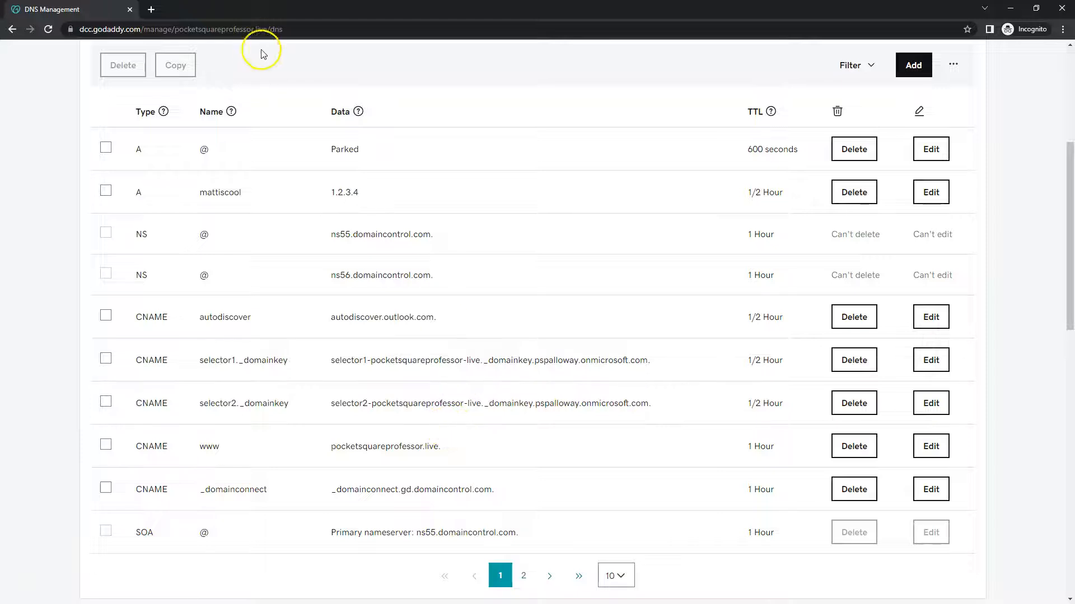
{"action": "left_click", "coordinate": [151, 9]}
{"action": "type", "text": "wh"}
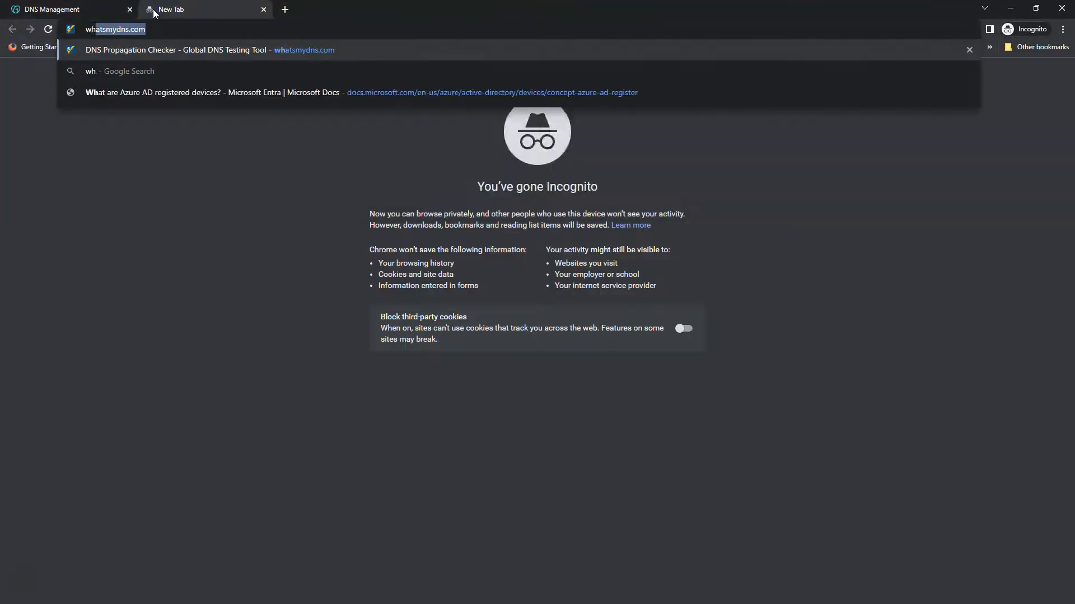
{"action": "key", "text": "Return"}
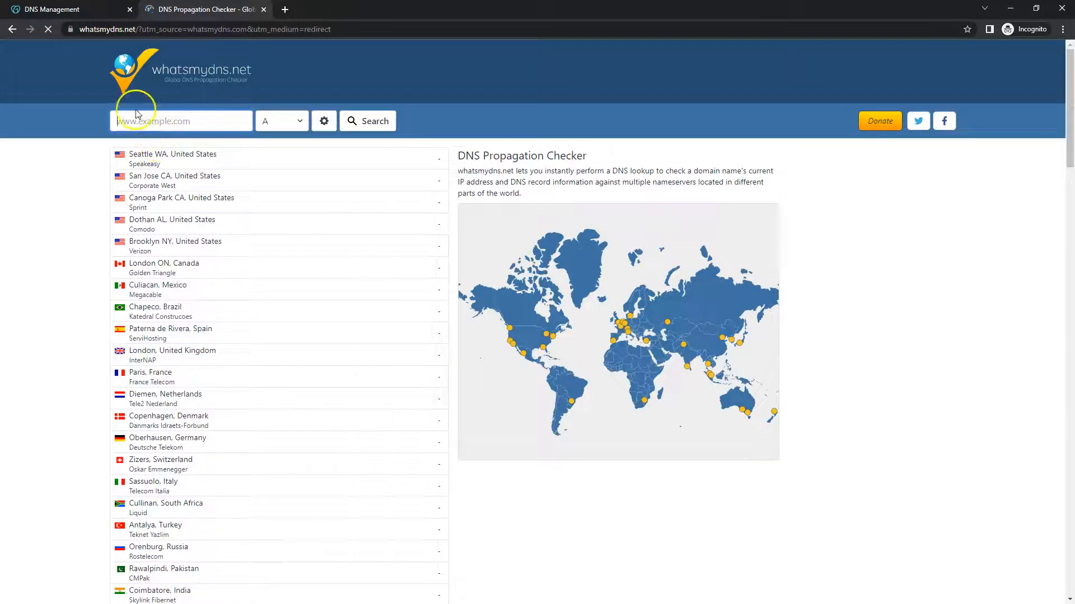
{"action": "left_click", "coordinate": [288, 120]}
{"action": "left_click", "coordinate": [288, 163]}
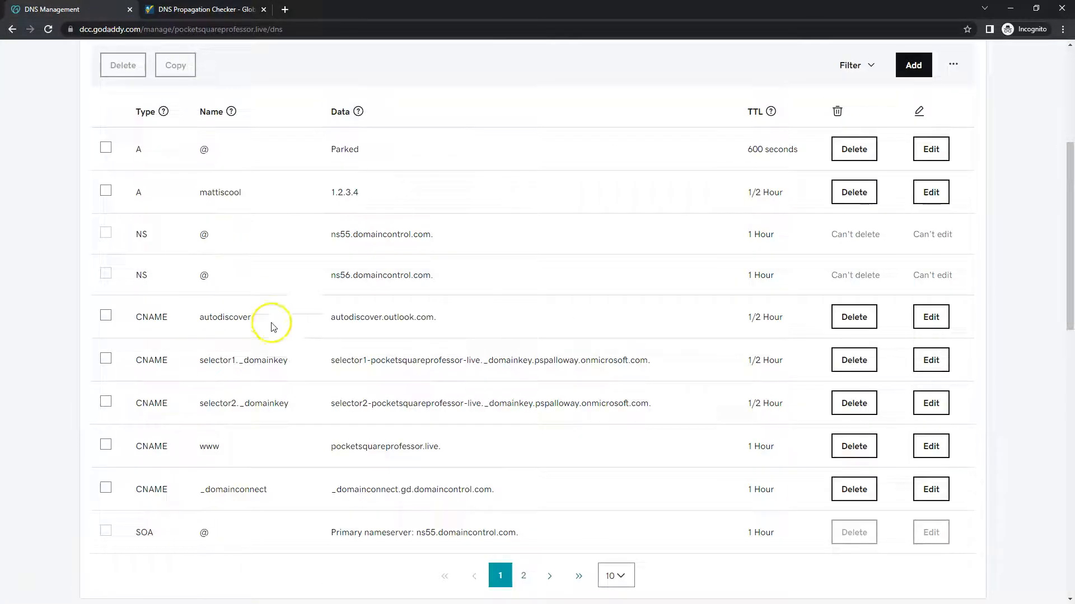
Check propagation of selector1._domainkey.pocketsquareprofessor.live and move the results to the other monitor
{"action": "left_click_drag", "start_coordinate": [288, 361], "coordinate": [200, 363]}
{"action": "key", "text": "ctrl+c"}
{"action": "left_click", "coordinate": [224, 10]}
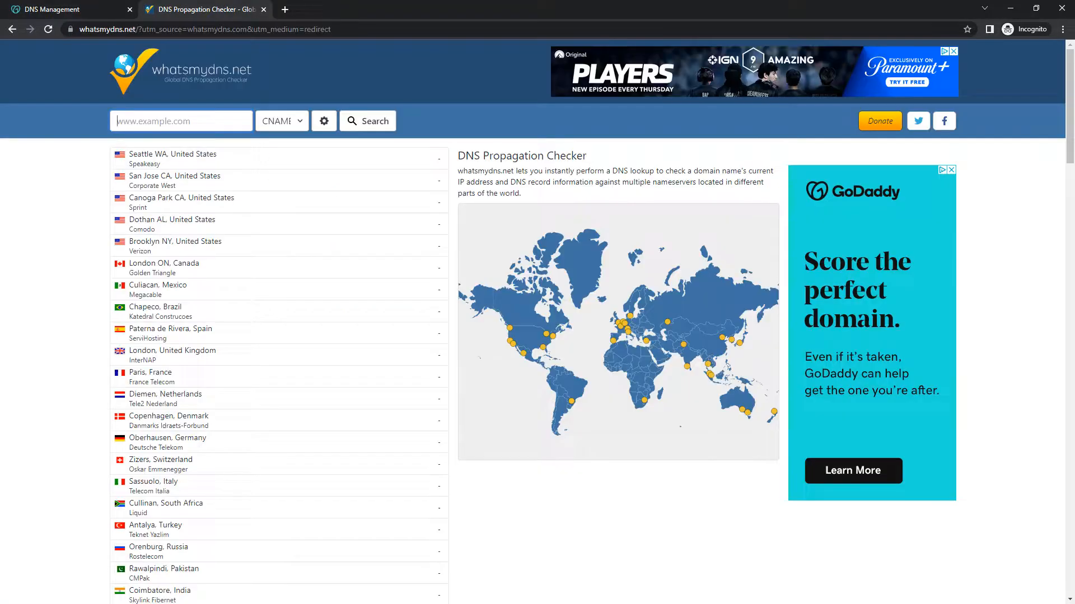
{"action": "left_click", "coordinate": [170, 124]}
{"action": "key", "text": "ctrl+v"}
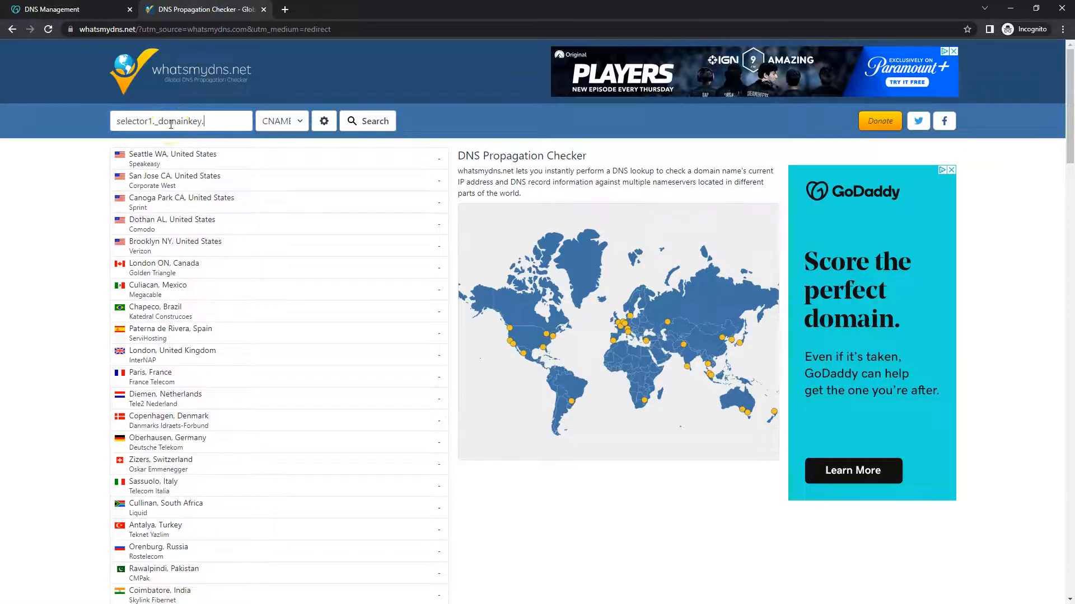
{"action": "type", "text": ".pocketsquareprofessor.live"}
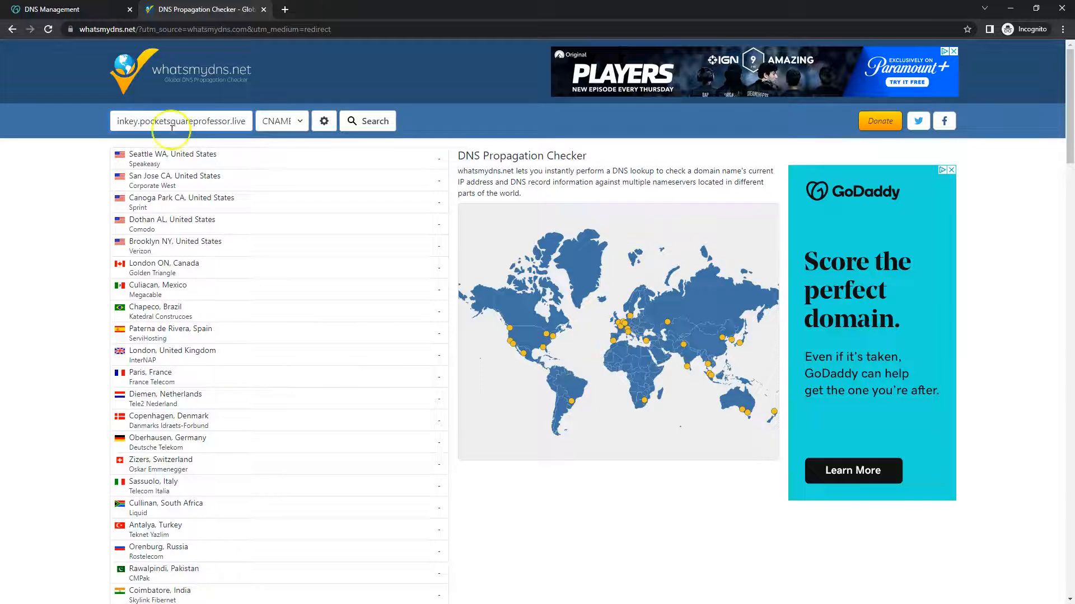
{"action": "triple_click", "coordinate": [182, 124]}
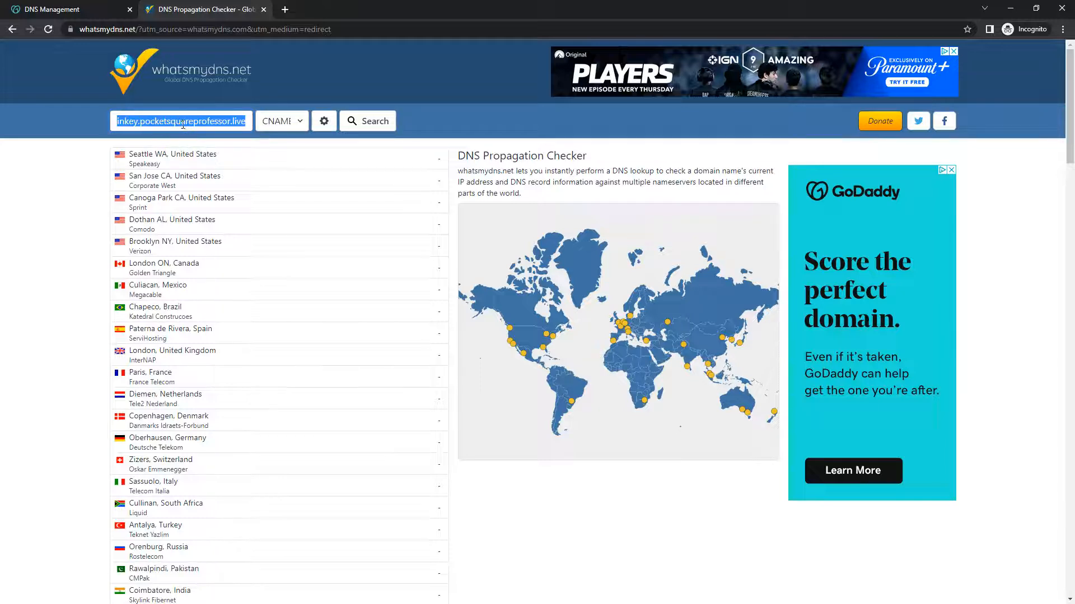
{"action": "left_click", "coordinate": [374, 129]}
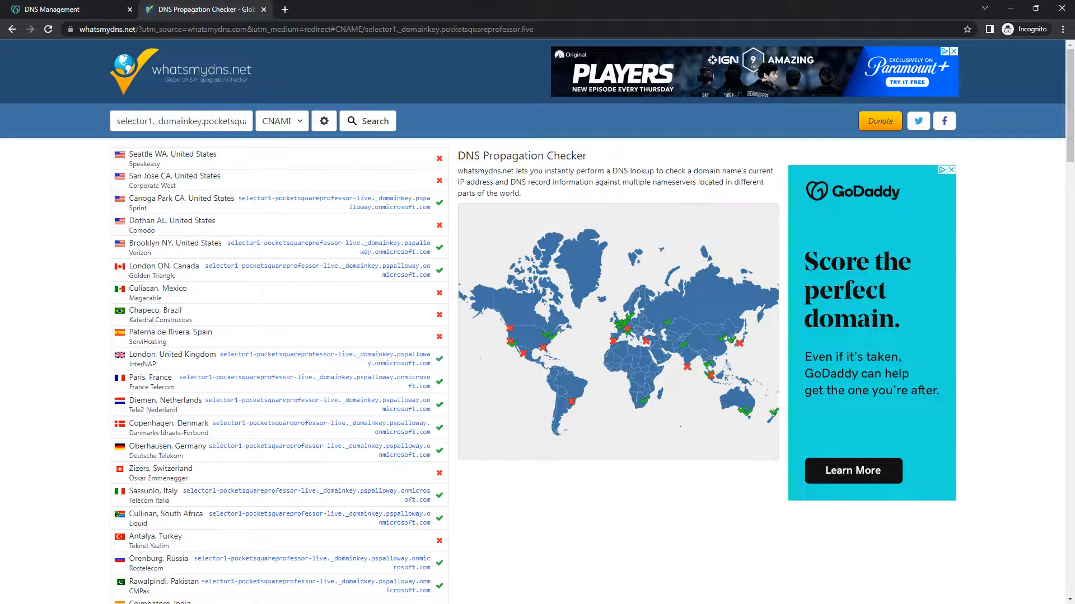
{"action": "key", "text": "shift+super+Left"}
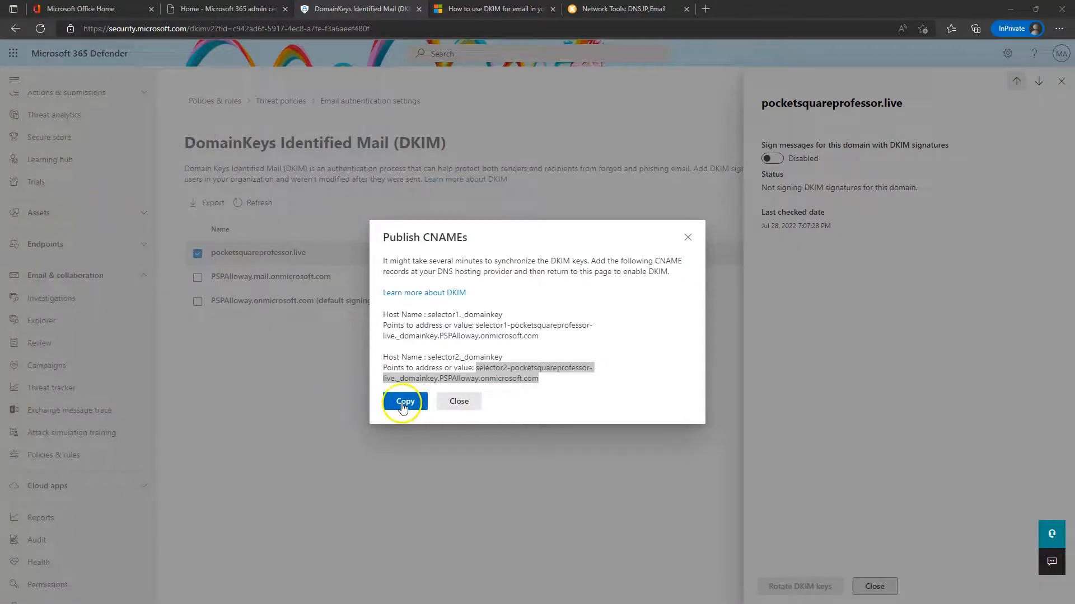
Try enabling DKIM signing for pocketsquareprofessor.live and dismiss the two CNAME-not-found error dialogs
{"action": "left_click", "coordinate": [461, 402]}
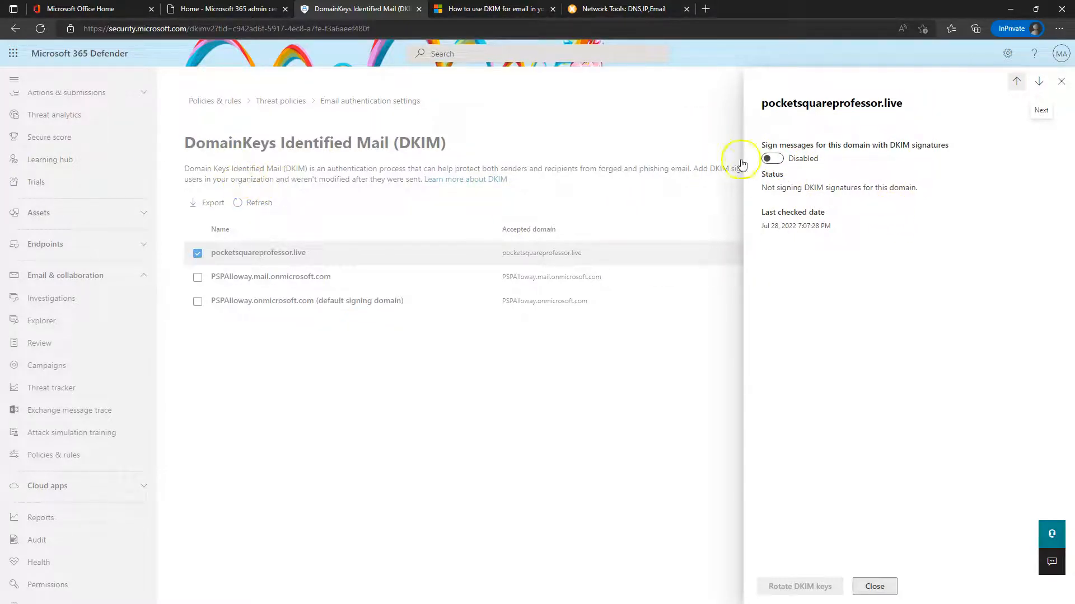
{"action": "left_click", "coordinate": [772, 160]}
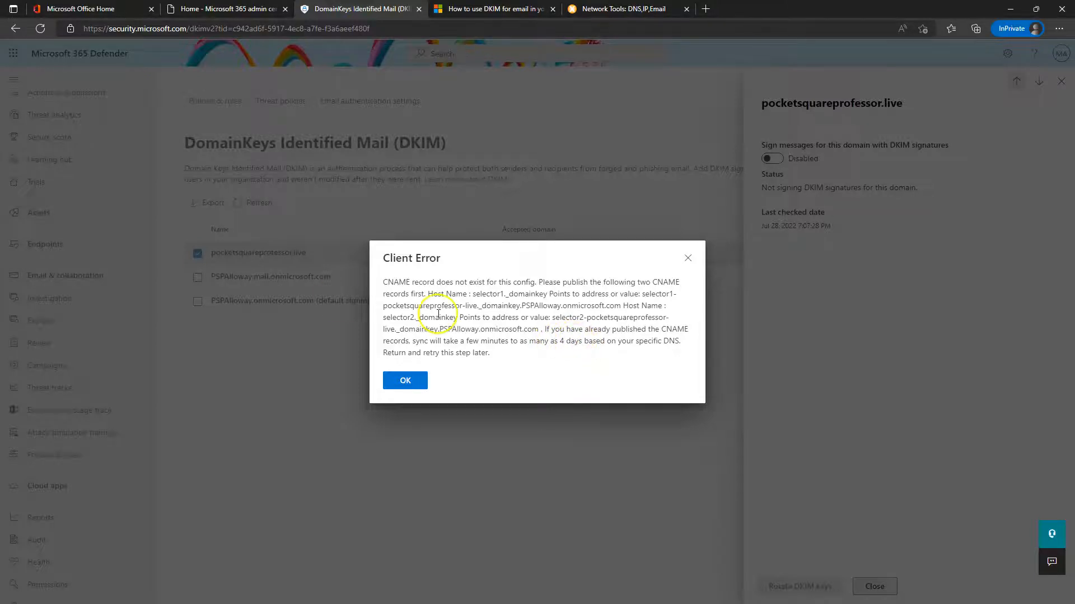
{"action": "left_click", "coordinate": [402, 384]}
{"action": "left_click", "coordinate": [405, 381]}
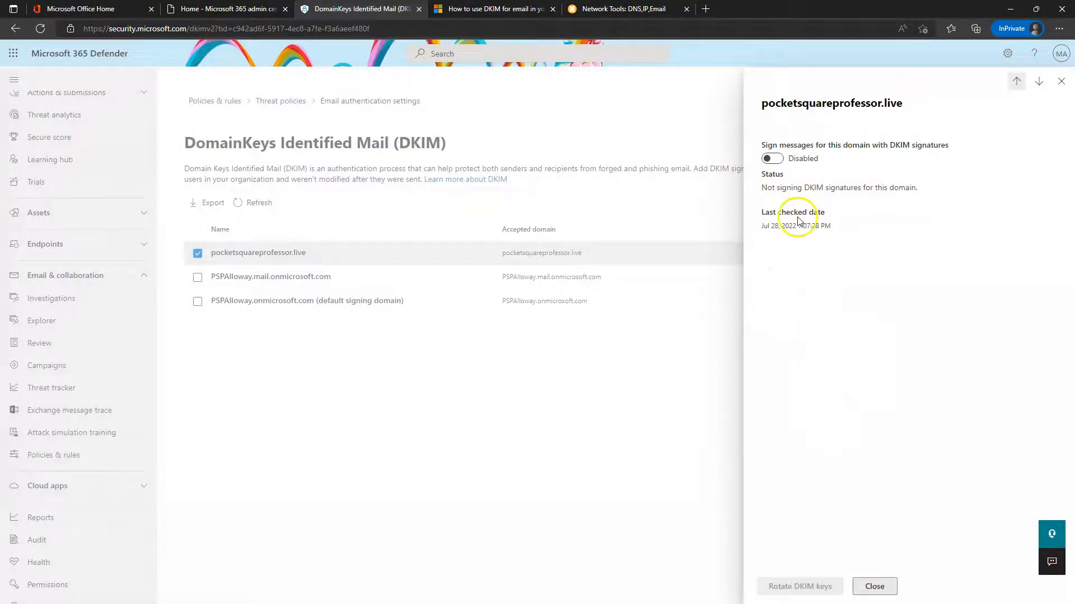
{"action": "key", "text": "alt+Tab"}
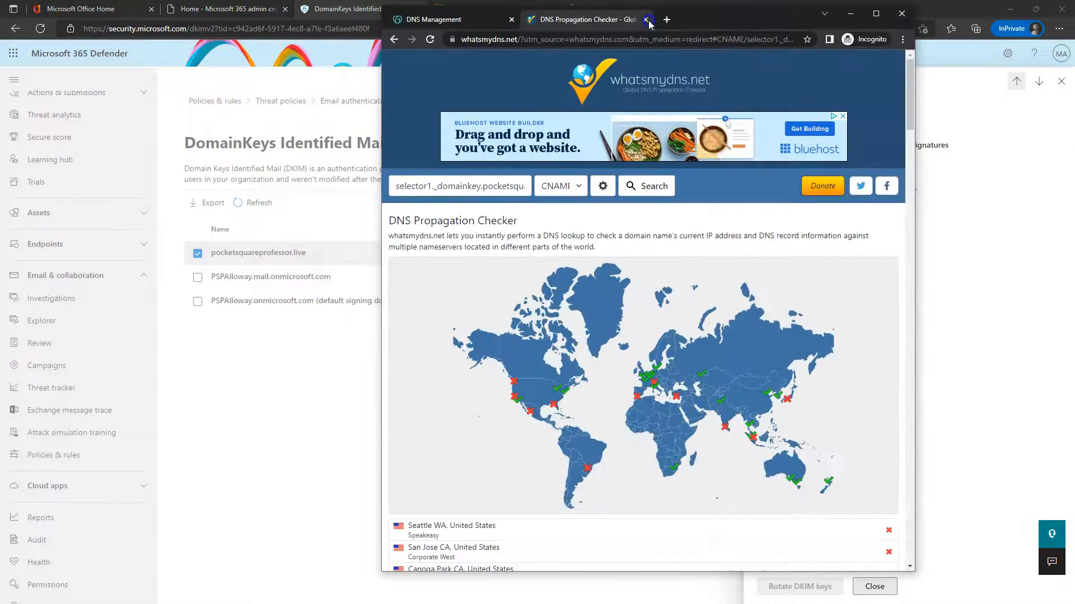
Rerun the whatsmydns.net CNAME propagation lookup for the DKIM selector
{"action": "double_click", "coordinate": [771, 21]}
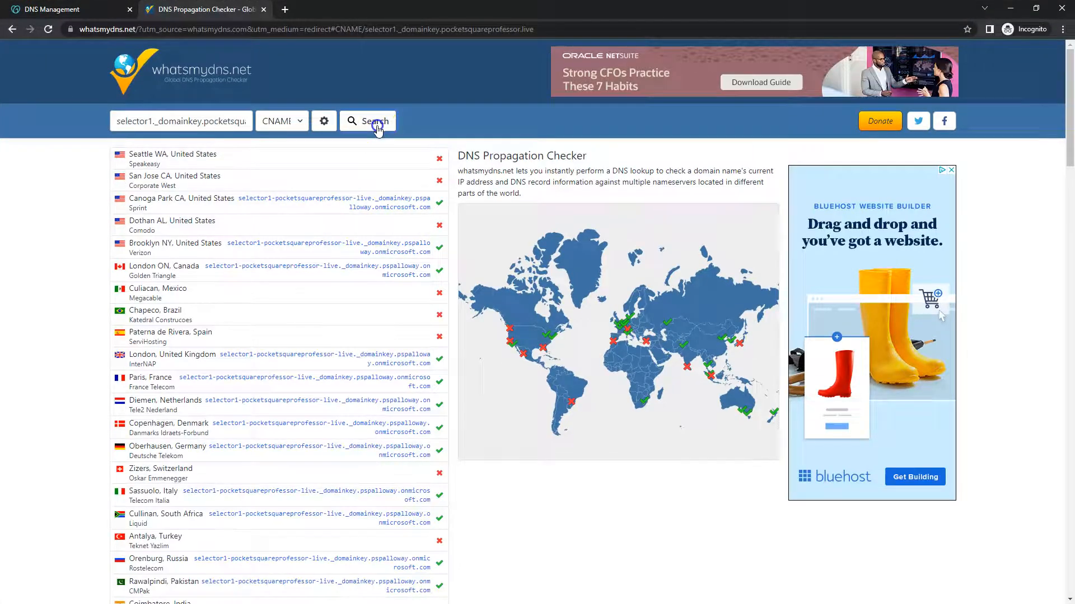
{"action": "left_click", "coordinate": [375, 121]}
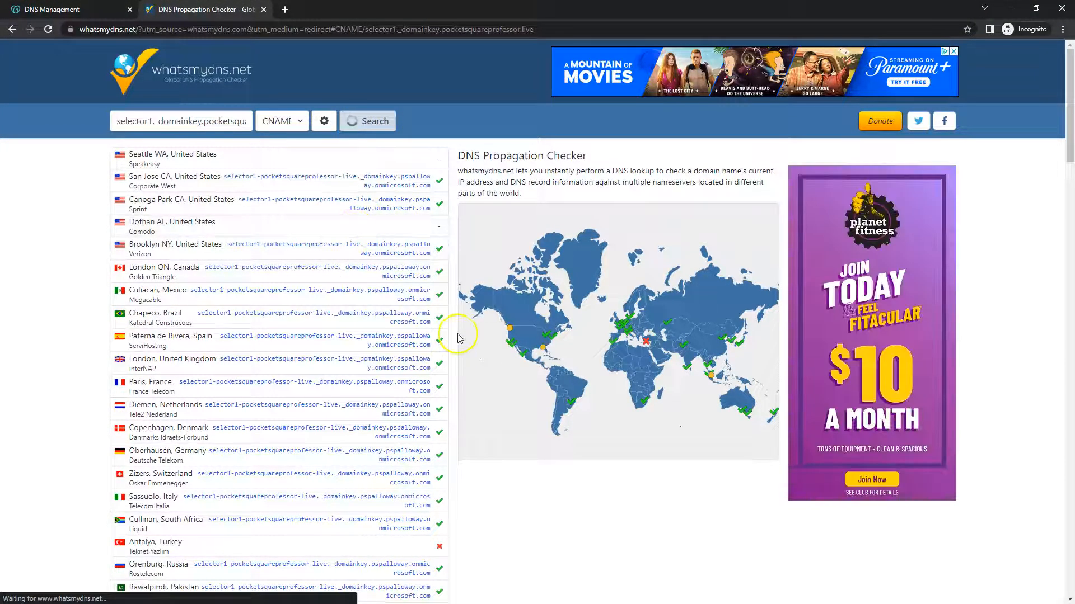
{"action": "left_click_drag", "start_coordinate": [884, 6], "coordinate": [0, 54]}
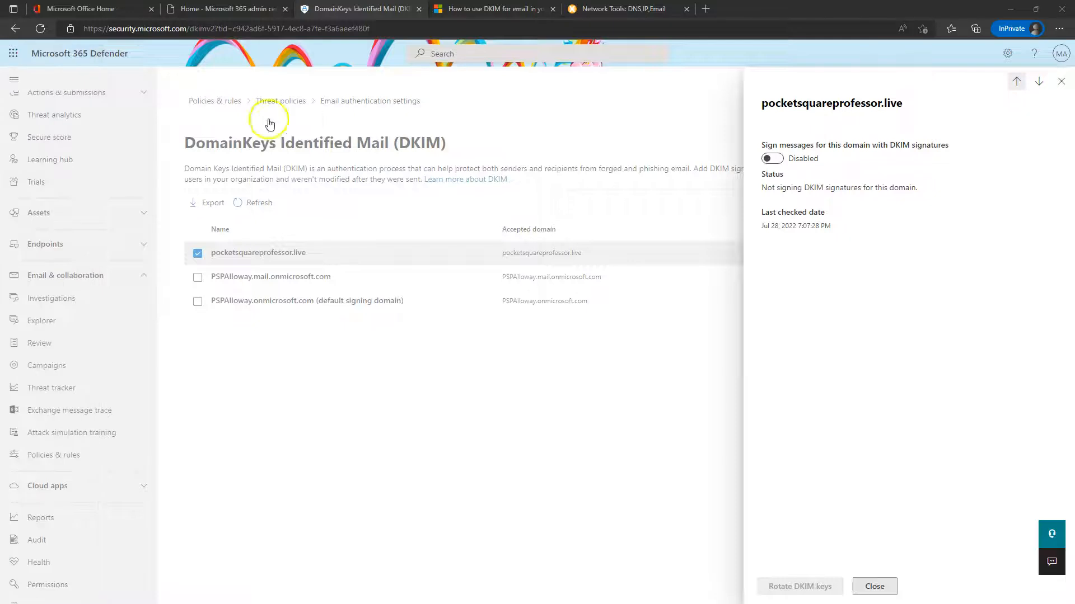
Retry enabling DKIM signing for pocketsquareprofessor.live and dismiss the missing-CNAME error dialogs
{"action": "left_click", "coordinate": [772, 158]}
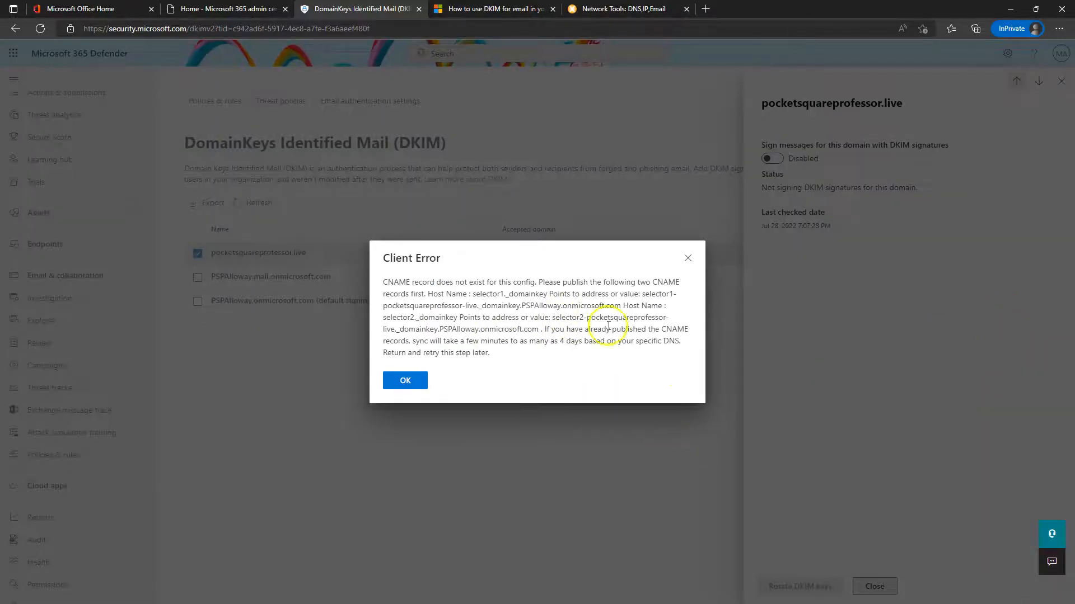
{"action": "left_click", "coordinate": [405, 382]}
{"action": "left_click", "coordinate": [399, 380]}
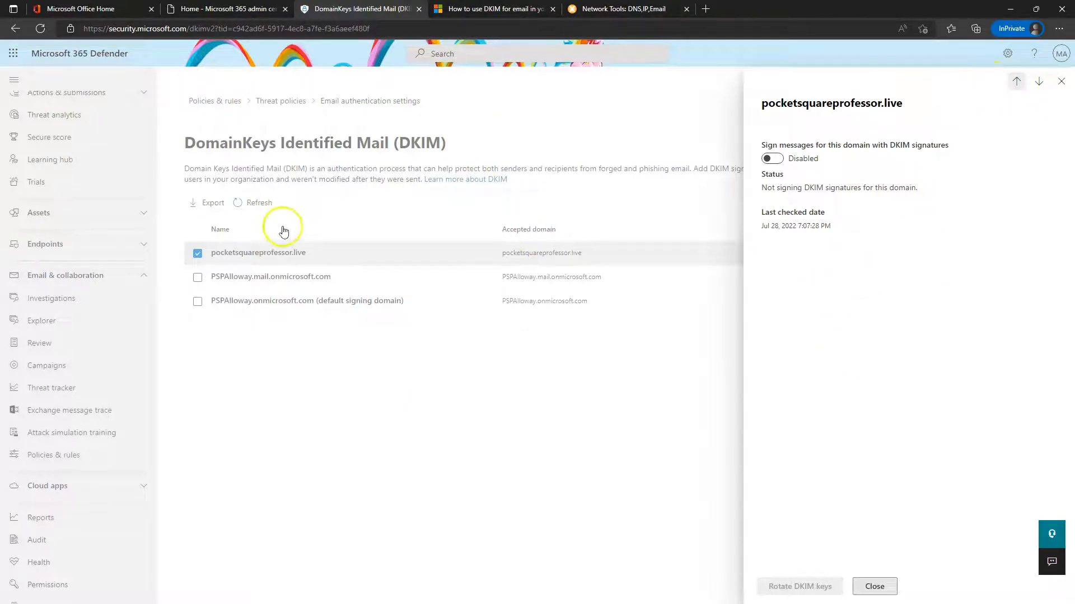
Close the DKIM details and load Google in a new browser tab
{"action": "left_click", "coordinate": [1061, 81]}
{"action": "left_click", "coordinate": [627, 8]}
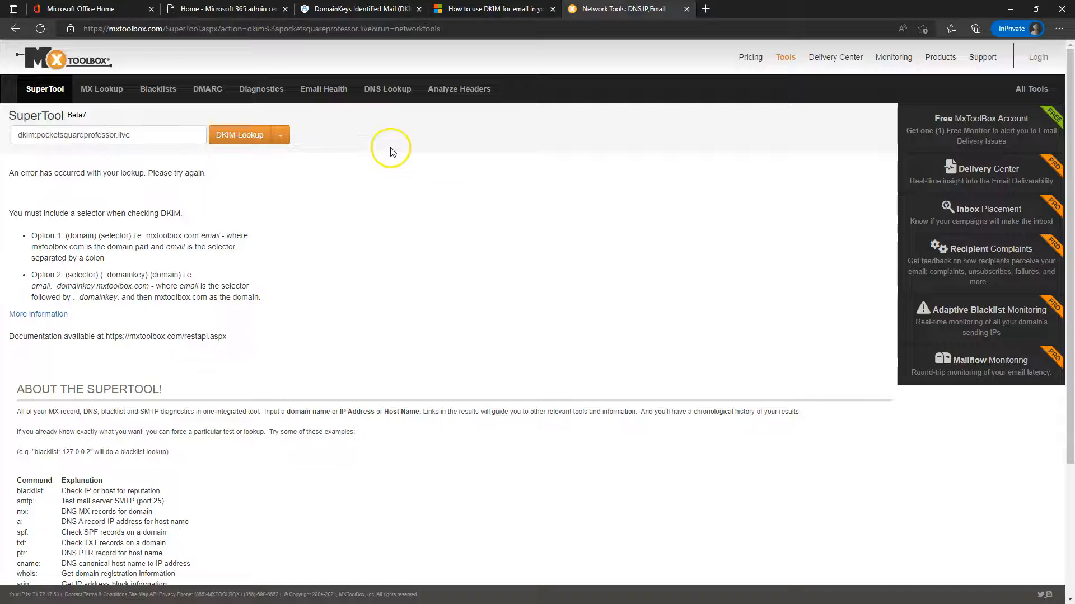
{"action": "left_click", "coordinate": [704, 8]}
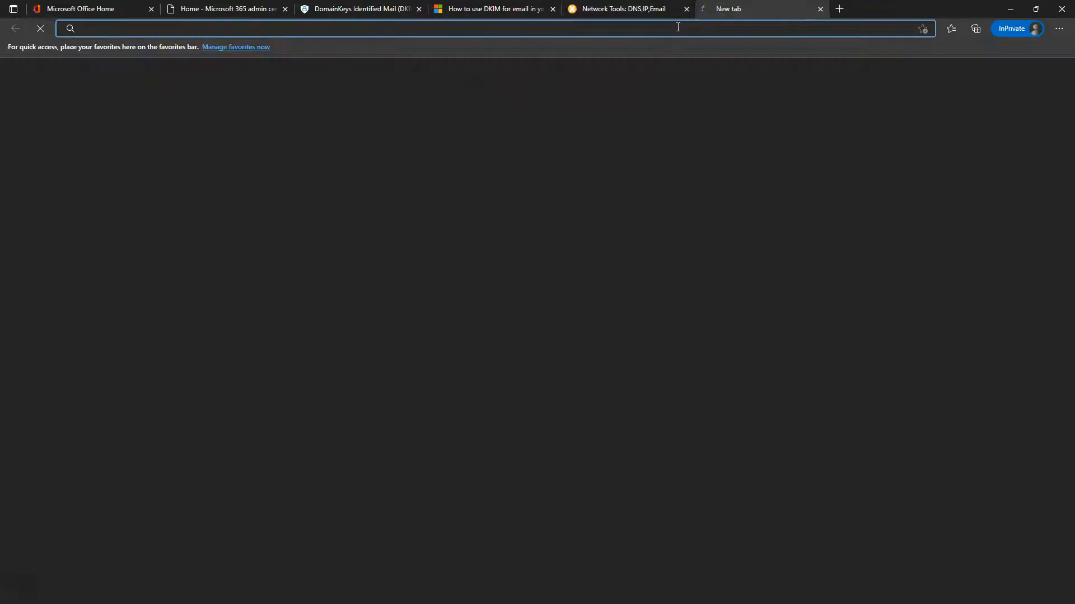
{"action": "type", "text": "google"}
{"action": "key", "text": "Return"}
Search Google for 'dmarc record generator' and open the dmarcian DMARC Record Wizard result
{"action": "type", "text": "dmarc"}
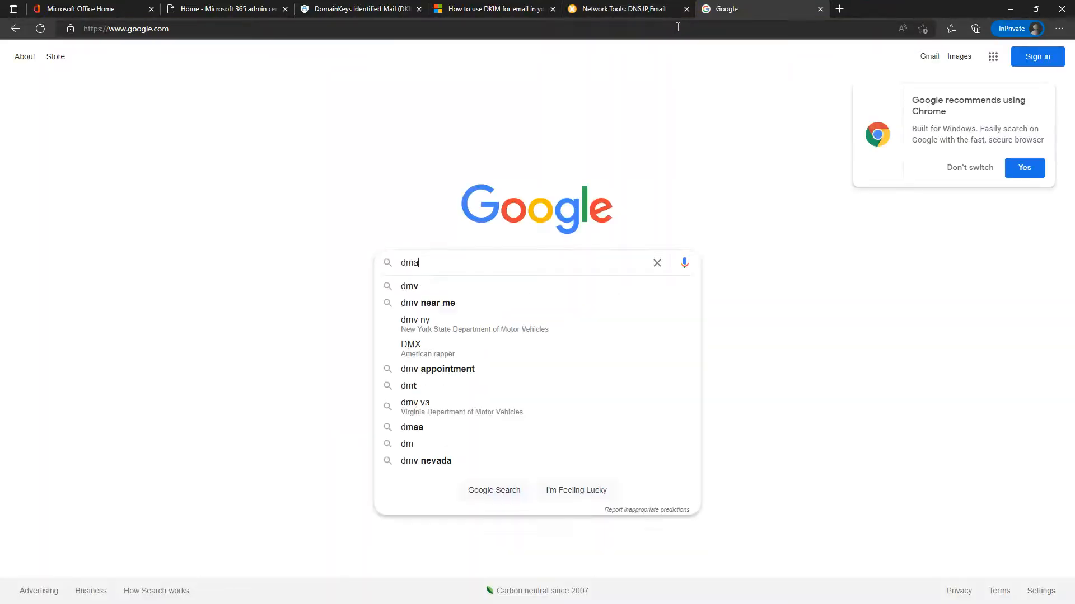
{"action": "key", "text": "Down"}
{"action": "key", "text": "Down"}
{"action": "key", "text": "Down"}
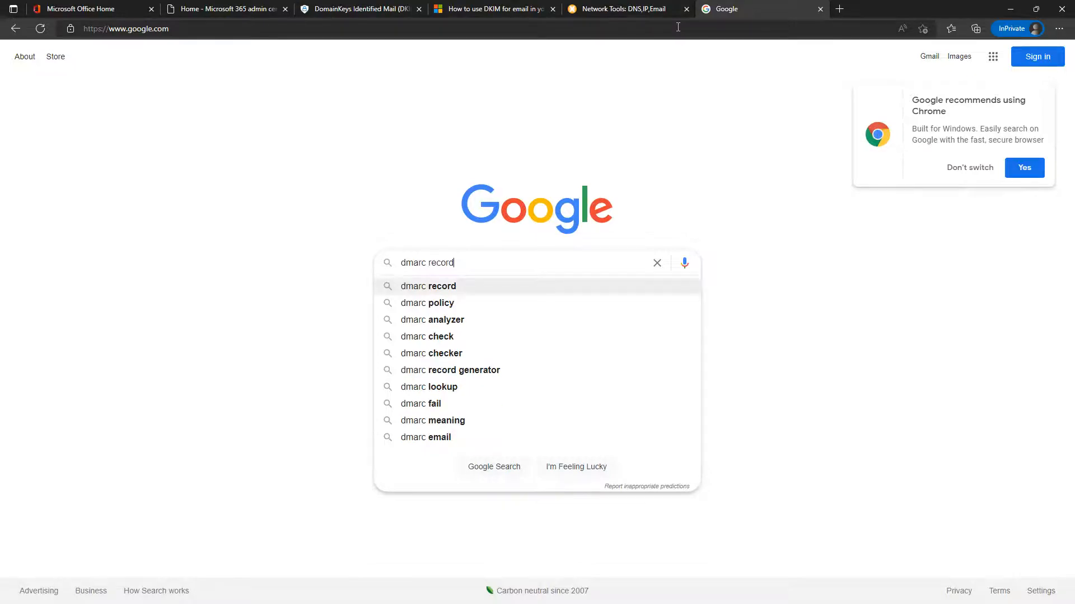
{"action": "key", "text": "Down"}
{"action": "key", "text": "Return"}
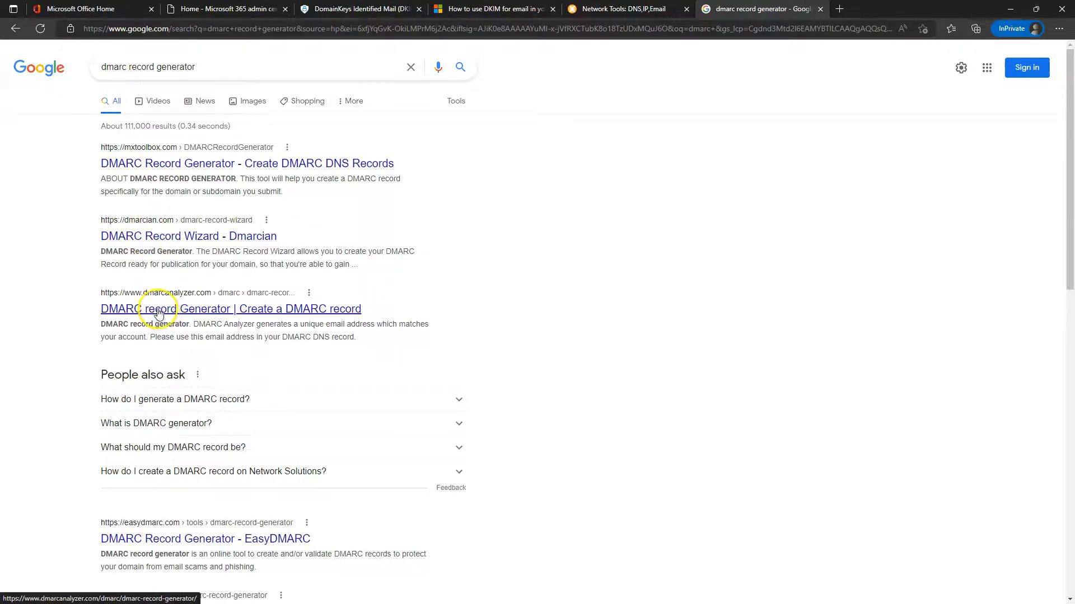
{"action": "left_click", "coordinate": [158, 236]}
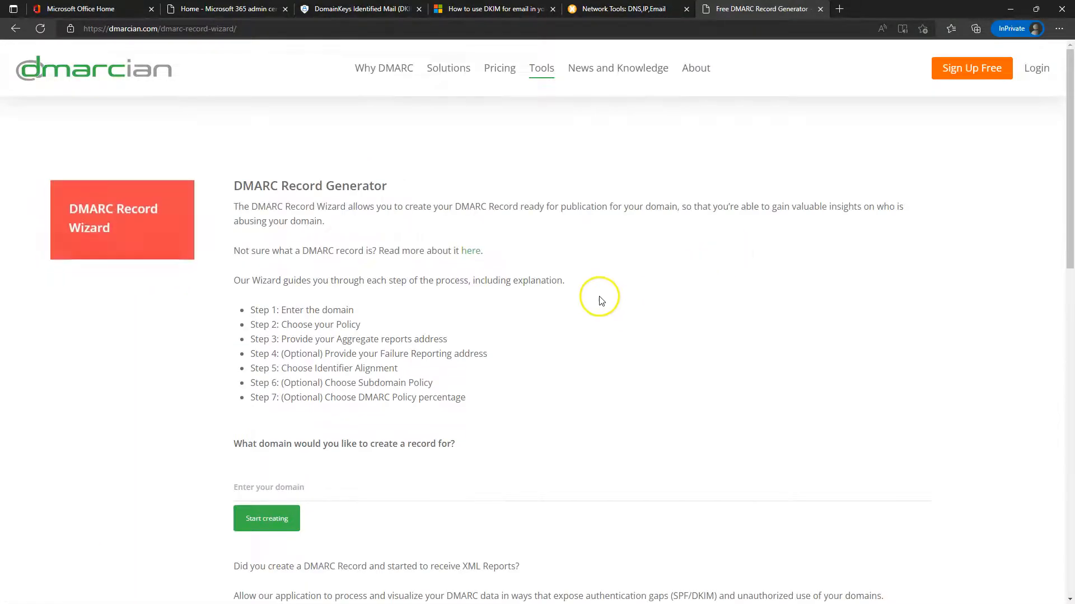
Enter pocketsquareprofessor.live in the dmarcian wizard and start creating the record
{"action": "scroll", "coordinate": [364, 364], "scroll_direction": "down", "scroll_amount": 2}
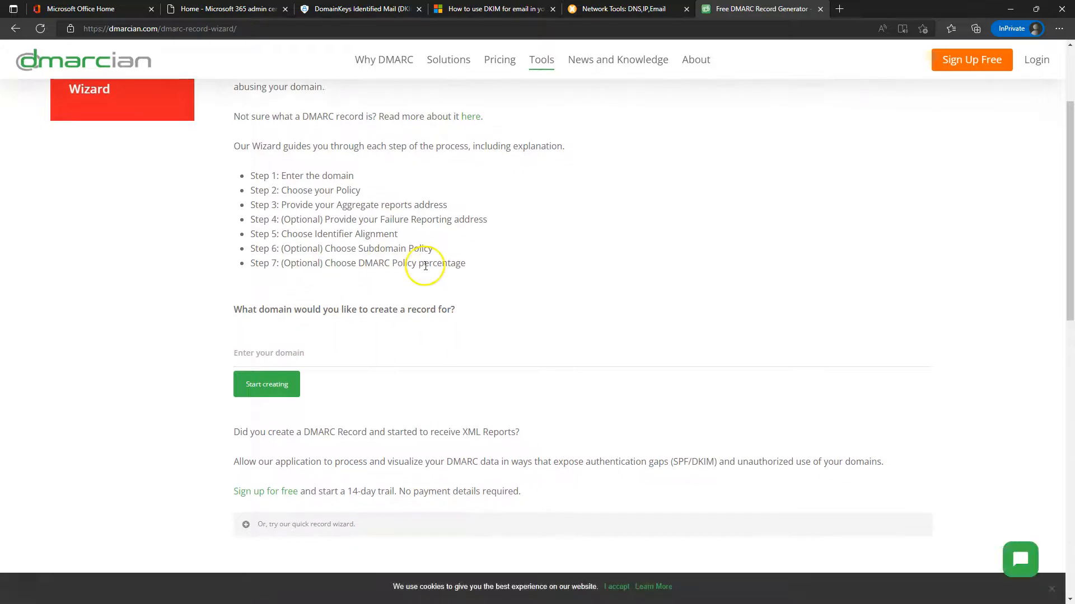
{"action": "scroll", "coordinate": [431, 239], "scroll_direction": "up", "scroll_amount": 2}
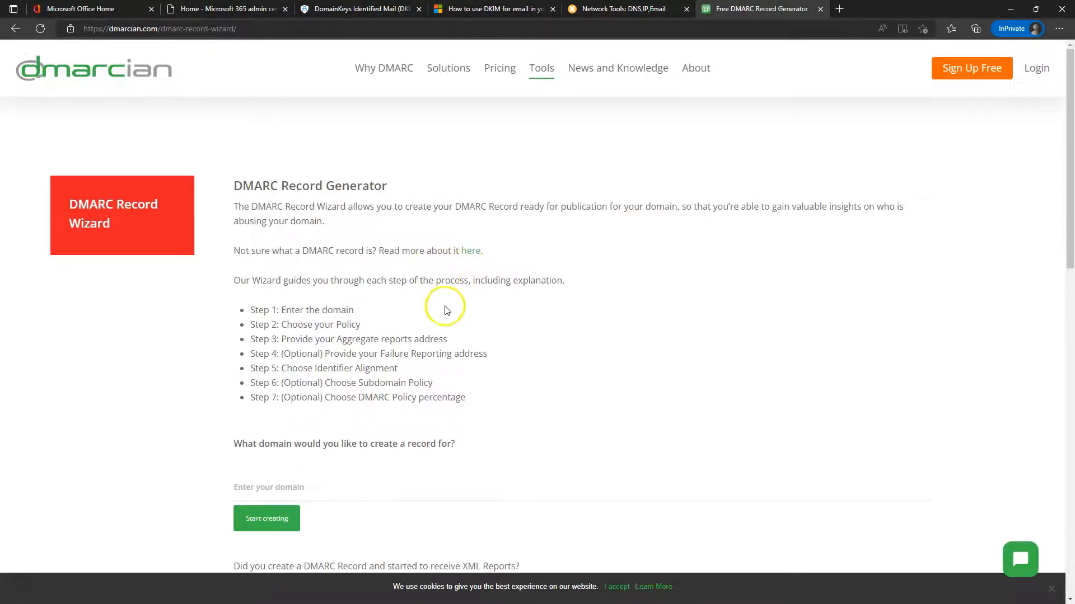
{"action": "scroll", "coordinate": [439, 305], "scroll_direction": "down", "scroll_amount": 1}
{"action": "left_click", "coordinate": [282, 421]}
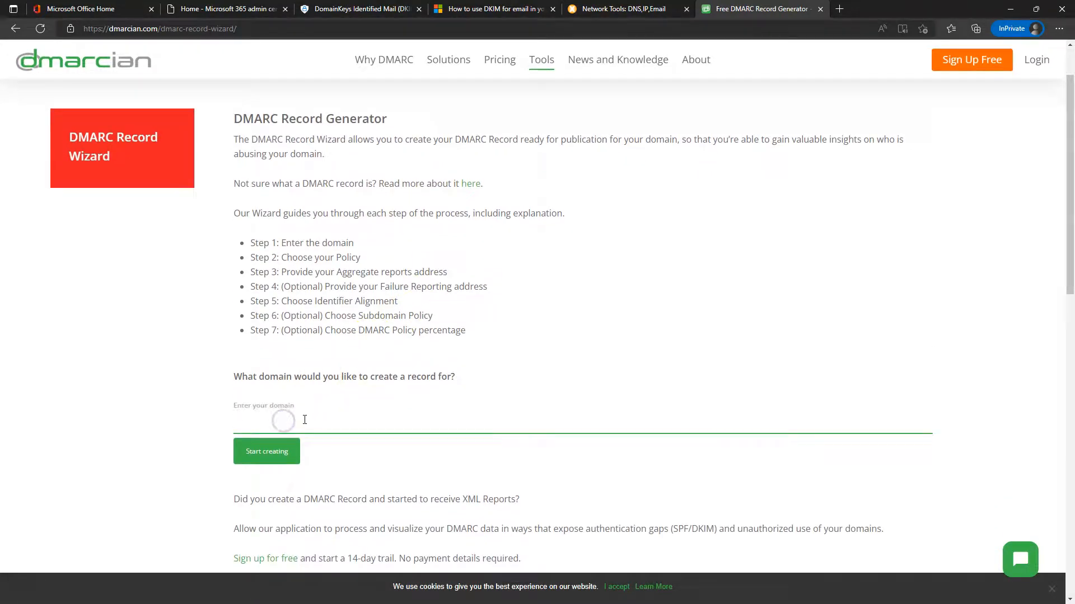
{"action": "type", "text": "pocket"}
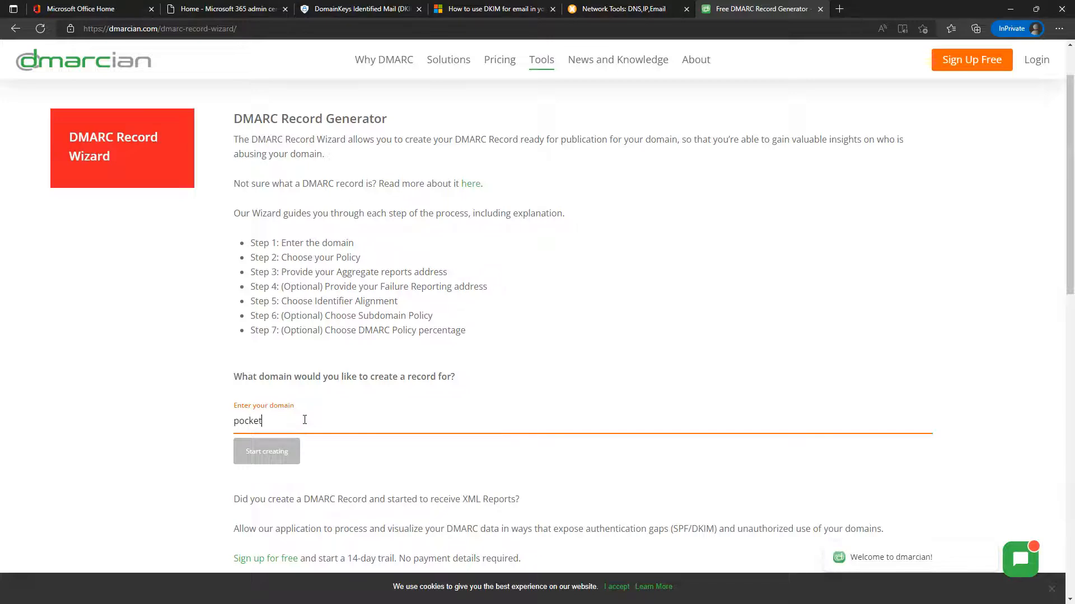
{"action": "type", "text": "squareprofessor.live"}
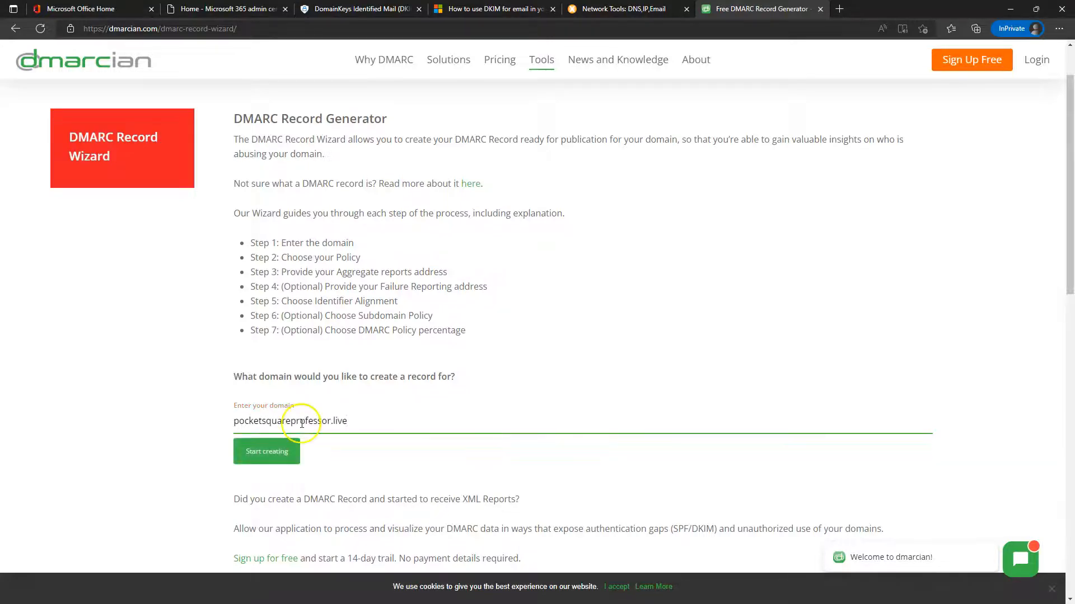
{"action": "left_click", "coordinate": [281, 449]}
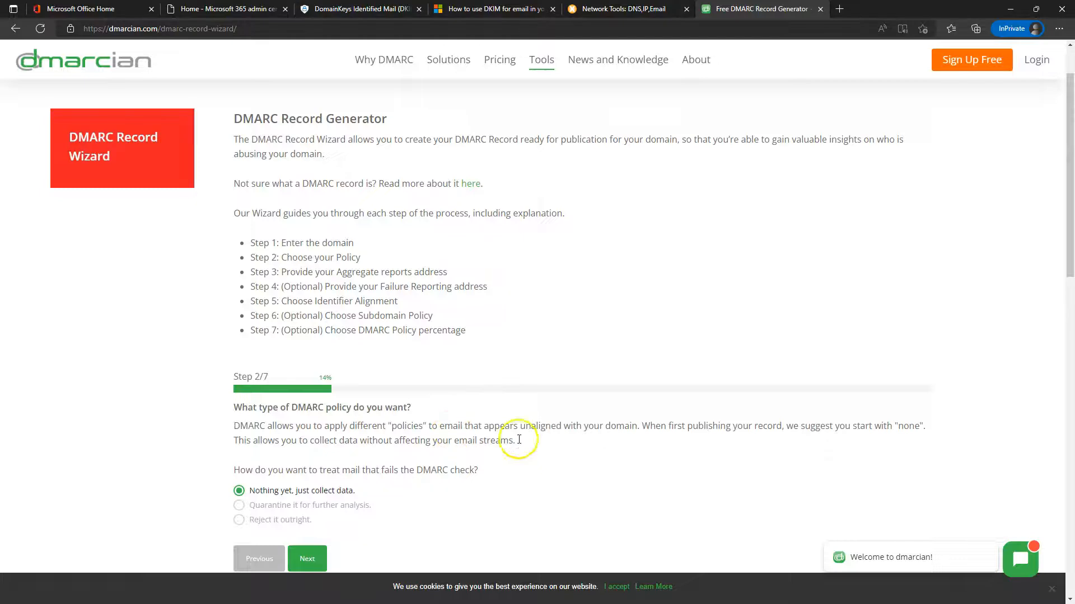
Keep the 'Nothing yet, just collect data' policy and continue to the next step
{"action": "scroll", "coordinate": [519, 439], "scroll_direction": "down", "scroll_amount": 1}
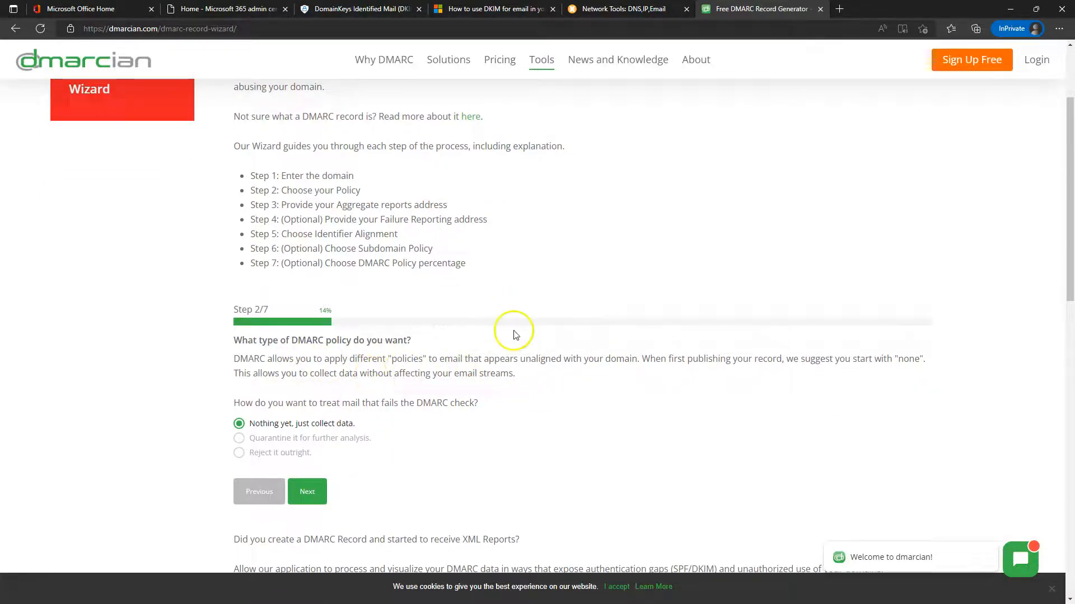
{"action": "scroll", "coordinate": [504, 353], "scroll_direction": "down", "scroll_amount": 1}
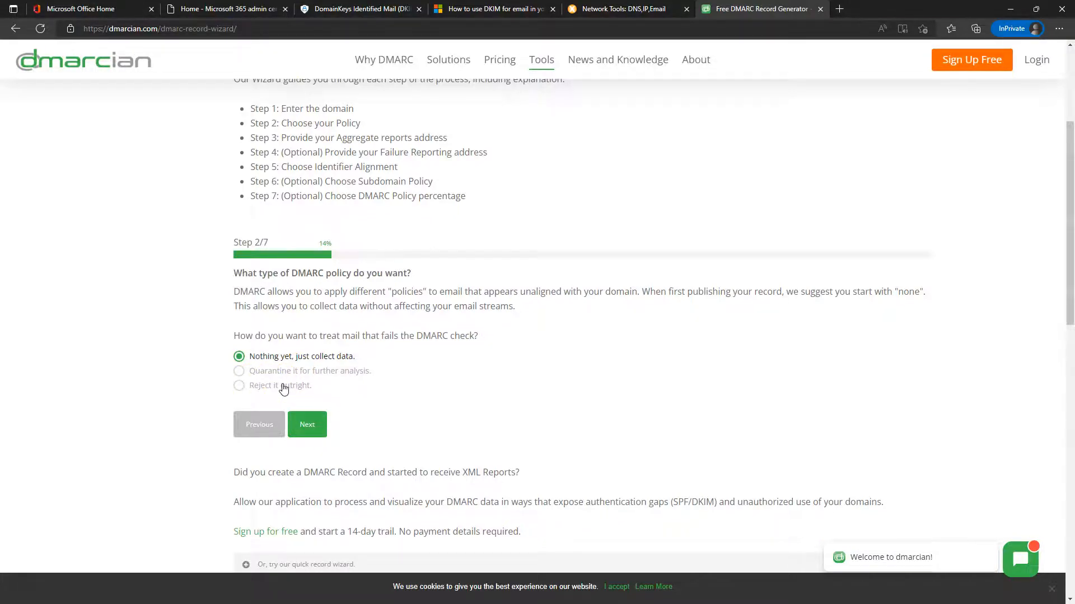
{"action": "left_click", "coordinate": [306, 426]}
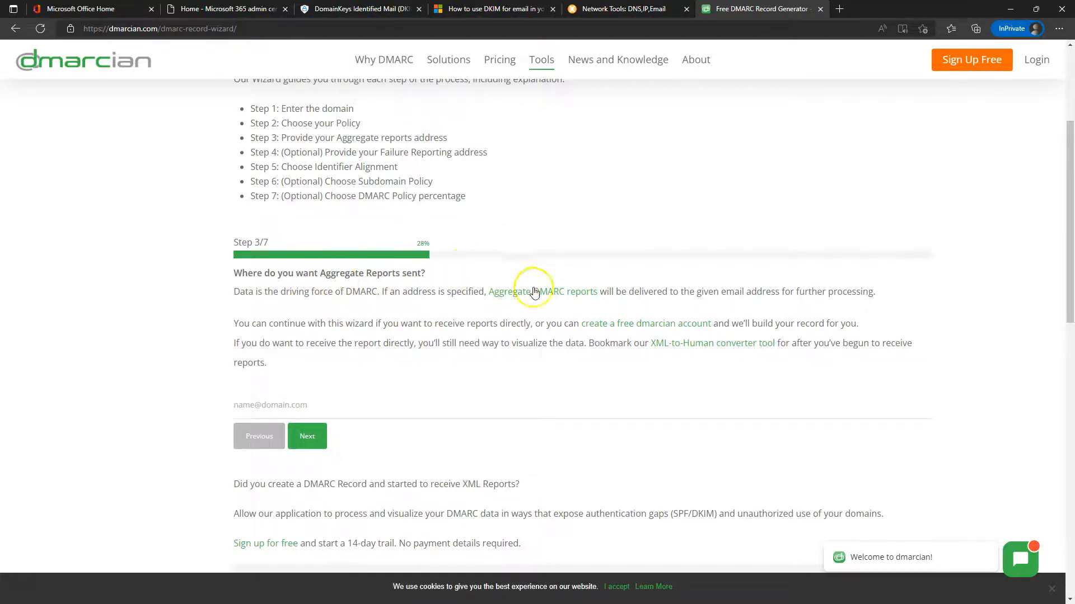
Add the domain's dmarc mailbox as the aggregate reports address and advance to failure reports
{"action": "left_click", "coordinate": [269, 407]}
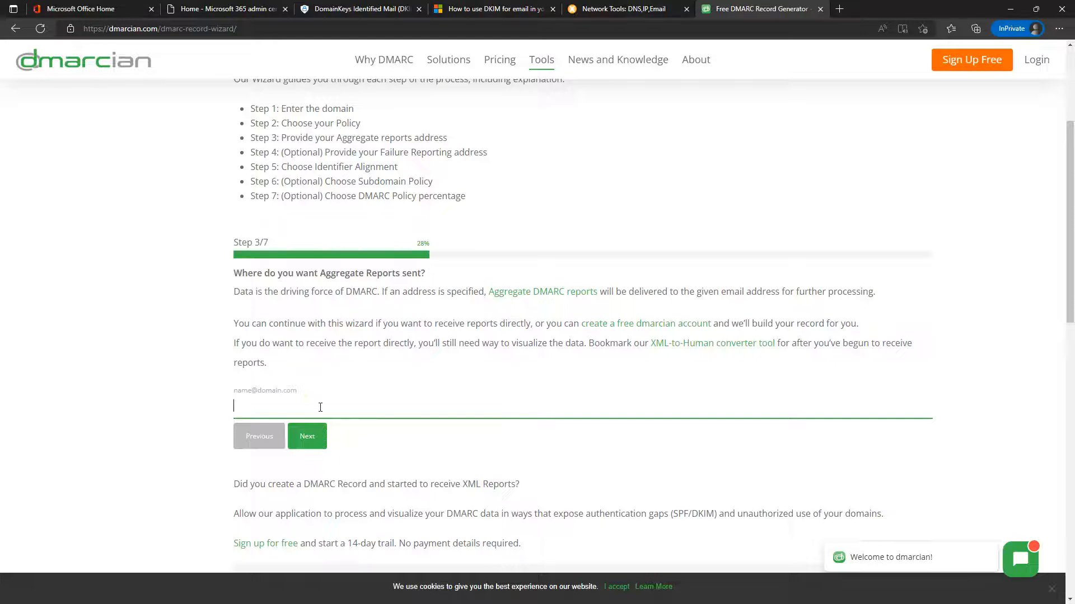
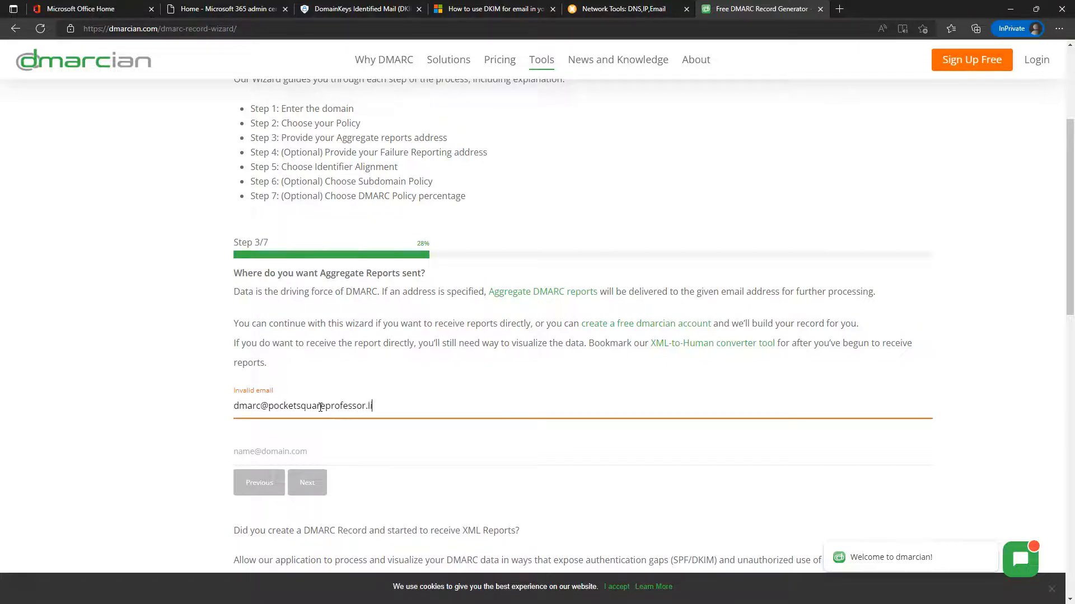
{"action": "left_click", "coordinate": [355, 449]}
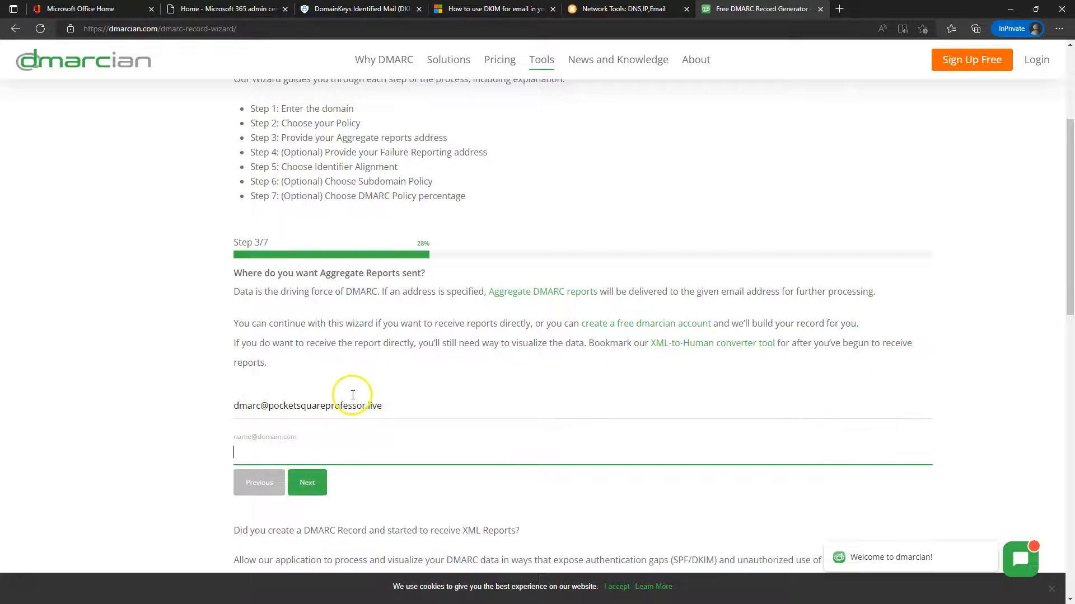
{"action": "left_click", "coordinate": [306, 482]}
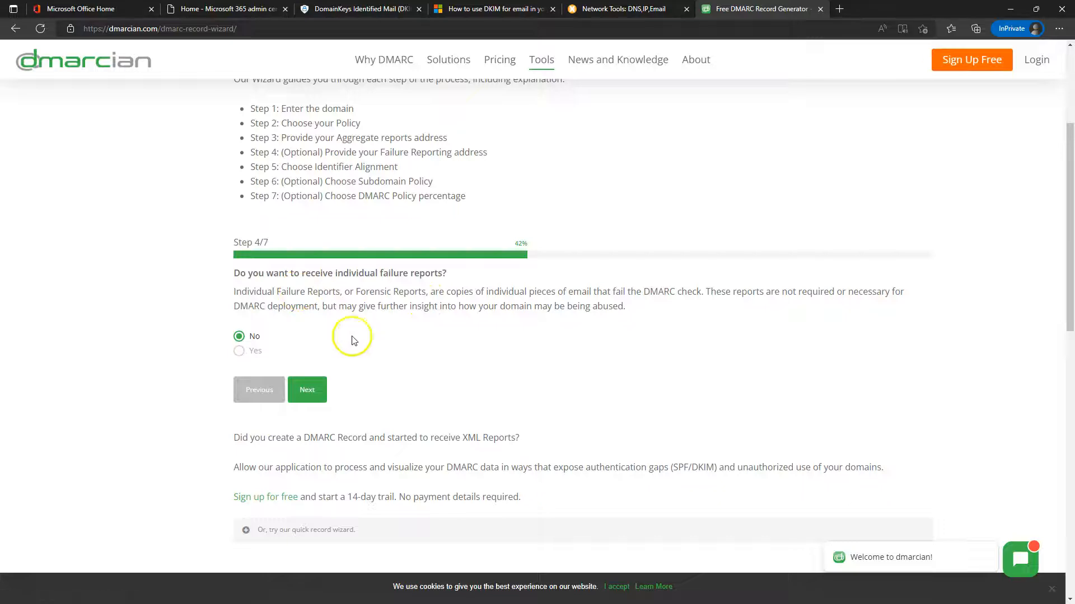
Keep no failure reports, relaxed alignment, no subdomain policy and 100 percent, then create the record
{"action": "left_click", "coordinate": [314, 390]}
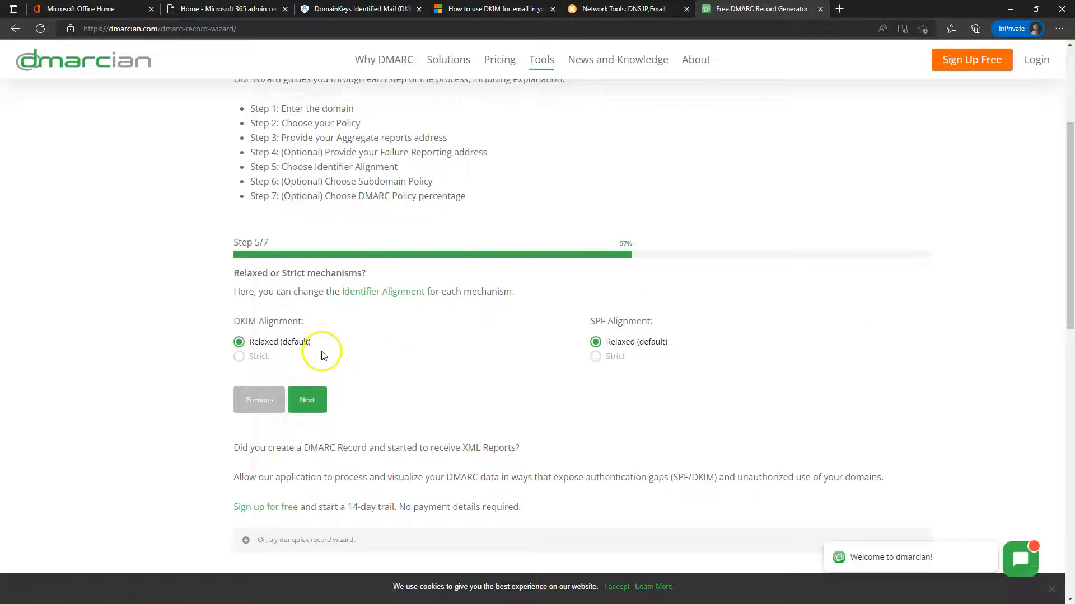
{"action": "left_click", "coordinate": [316, 396]}
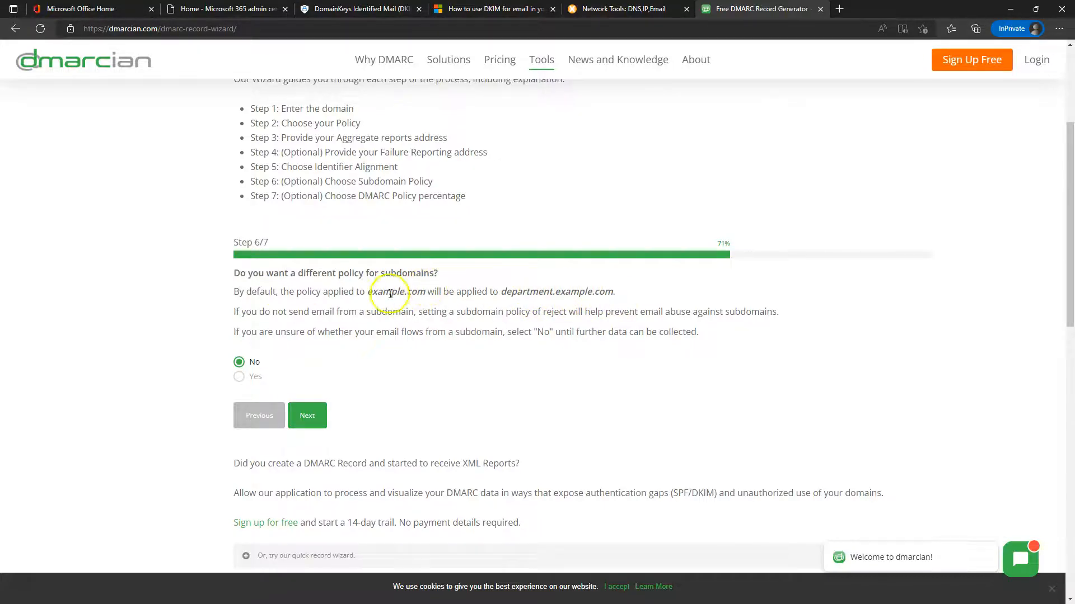
{"action": "left_click", "coordinate": [307, 415]}
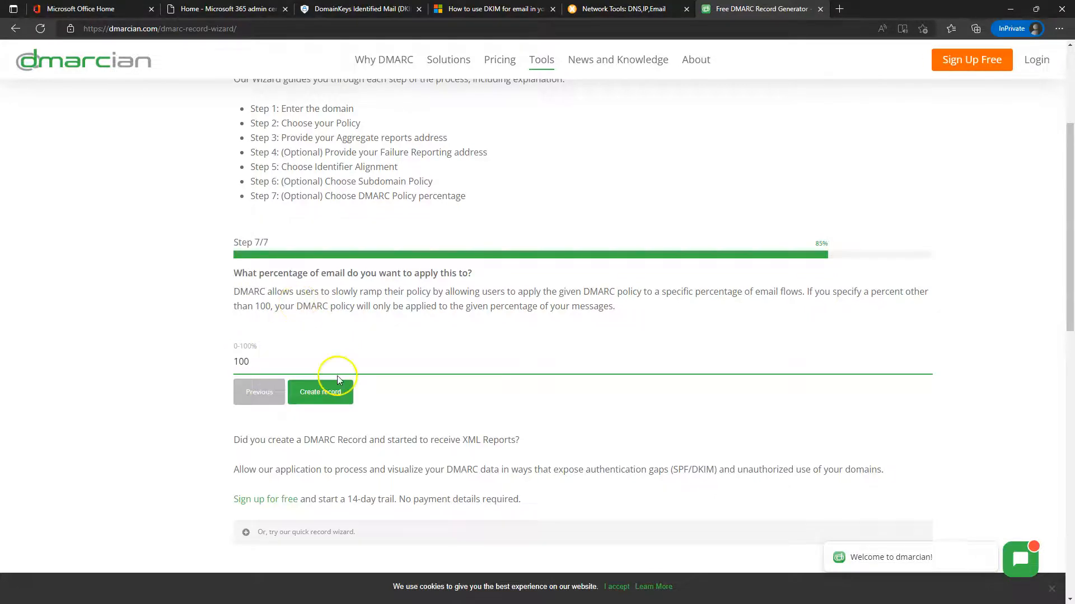
{"action": "left_click", "coordinate": [327, 395]}
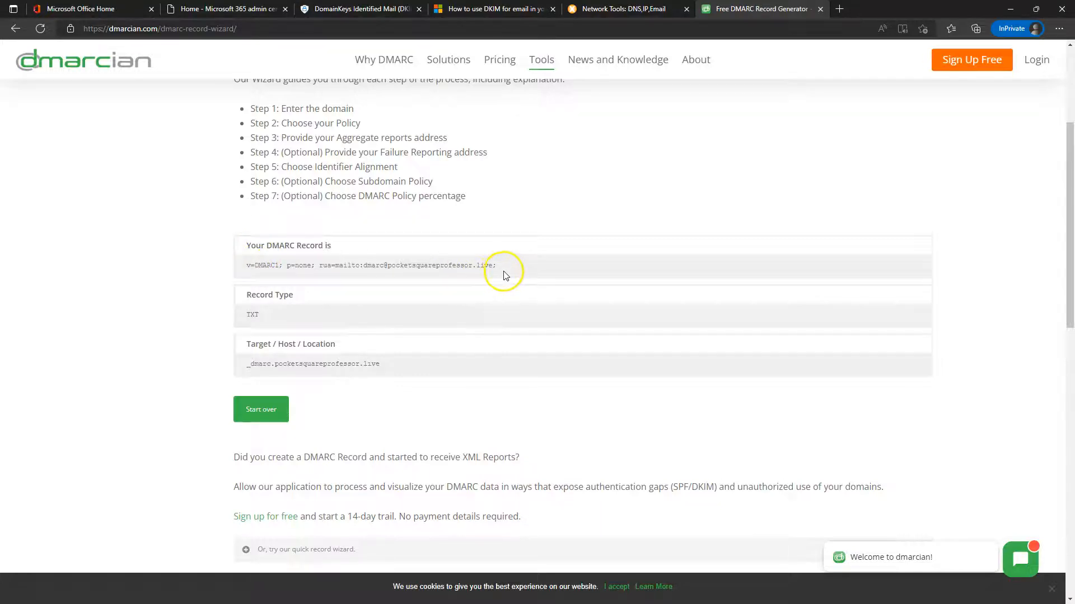
Copy the generated v=DMARC1; p=none record value and switch to the other browser window
{"action": "left_click_drag", "start_coordinate": [510, 267], "coordinate": [316, 268]}
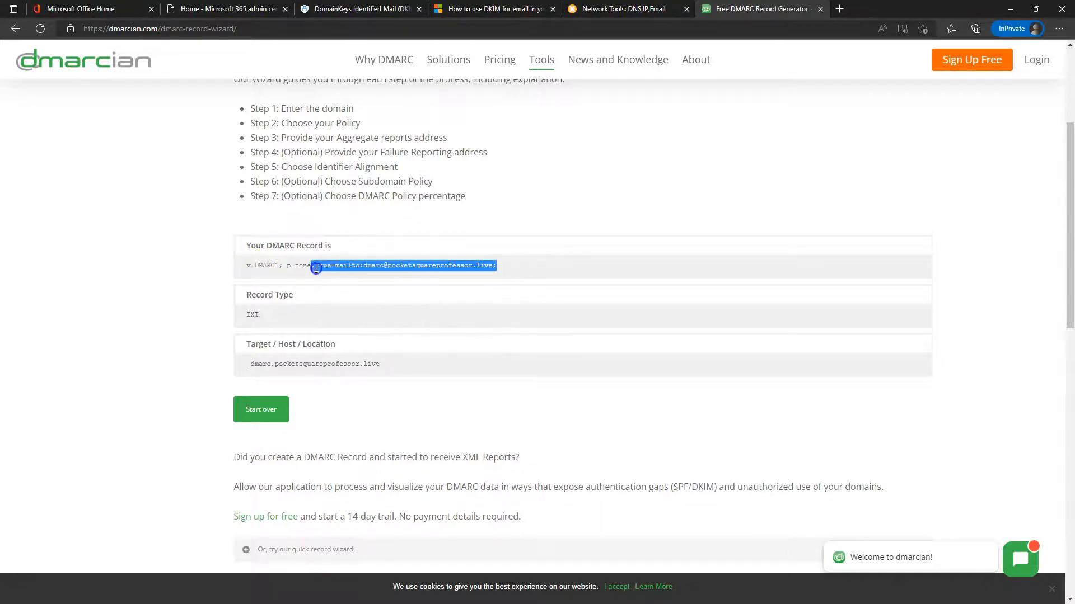
{"action": "left_click_drag", "start_coordinate": [243, 270], "coordinate": [243, 270]}
{"action": "key", "text": "ctrl+c"}
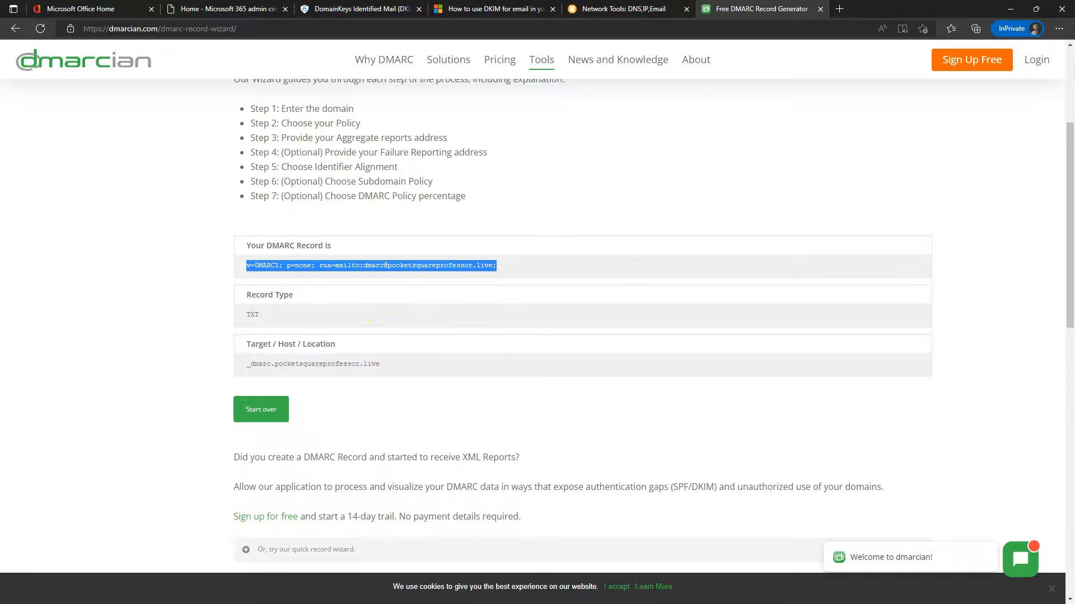
{"action": "key", "text": "alt+Tab"}
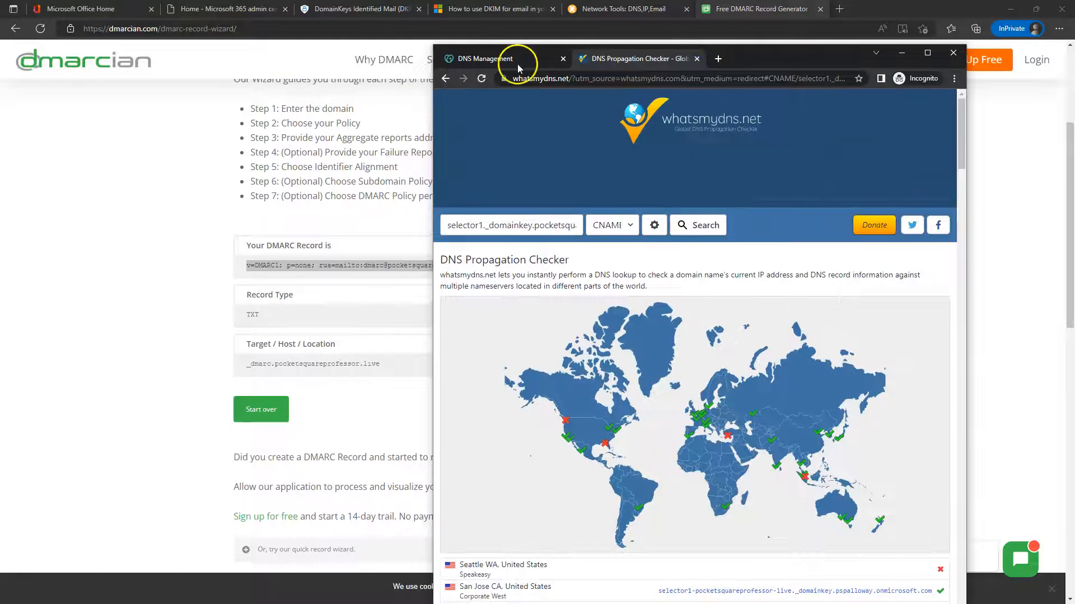
Start a new TXT record in GoDaddy DNS Management and paste in the copied DMARC value
{"action": "left_click", "coordinate": [481, 59]}
{"action": "left_click", "coordinate": [927, 53]}
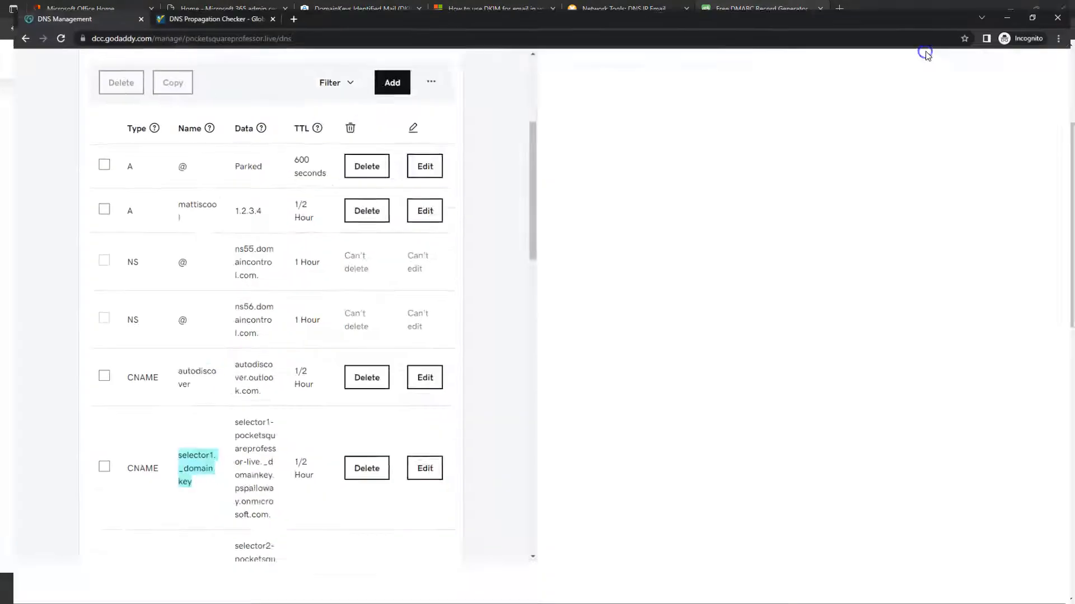
{"action": "left_click", "coordinate": [918, 68]}
{"action": "left_click", "coordinate": [137, 156]}
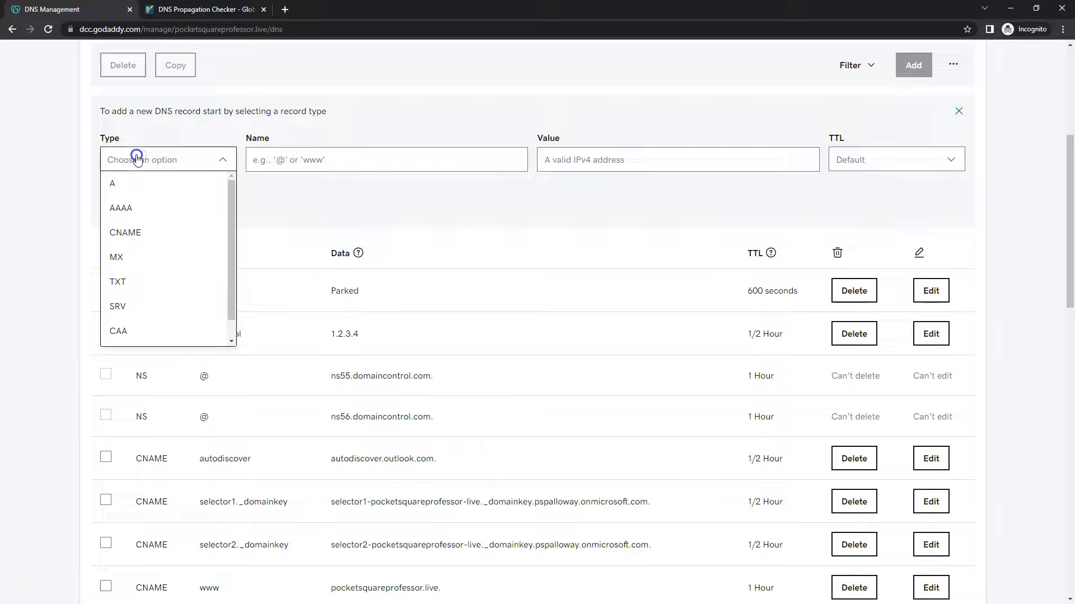
{"action": "left_click", "coordinate": [133, 281]}
{"action": "left_click", "coordinate": [311, 162]}
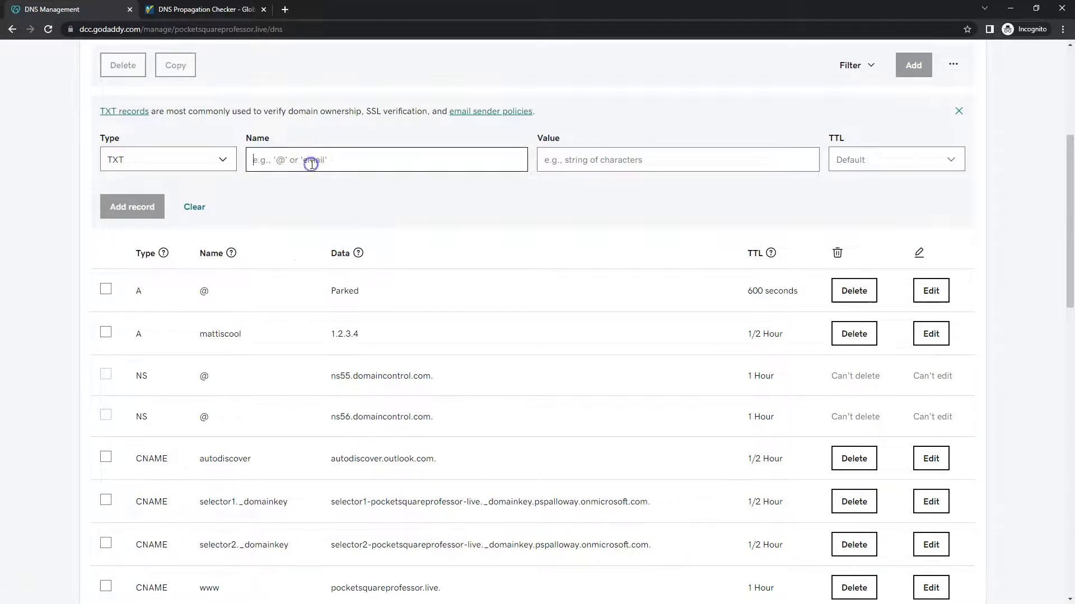
{"action": "key", "text": "ctrl+v"}
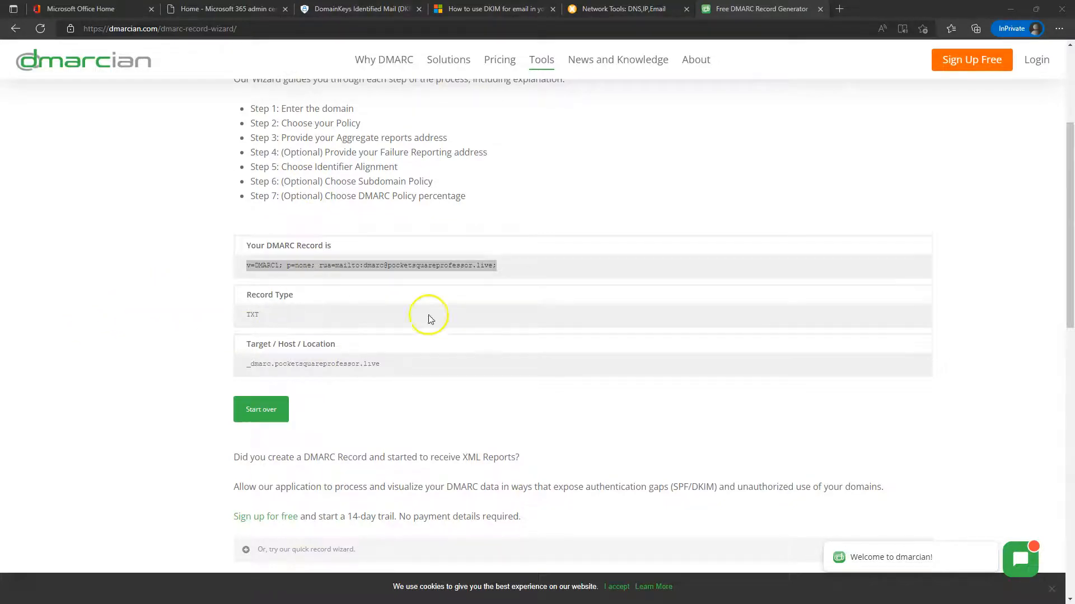
Replace the record name with the copied _dmarc host name and submit the TXT record
{"action": "left_click_drag", "start_coordinate": [381, 364], "coordinate": [230, 367]}
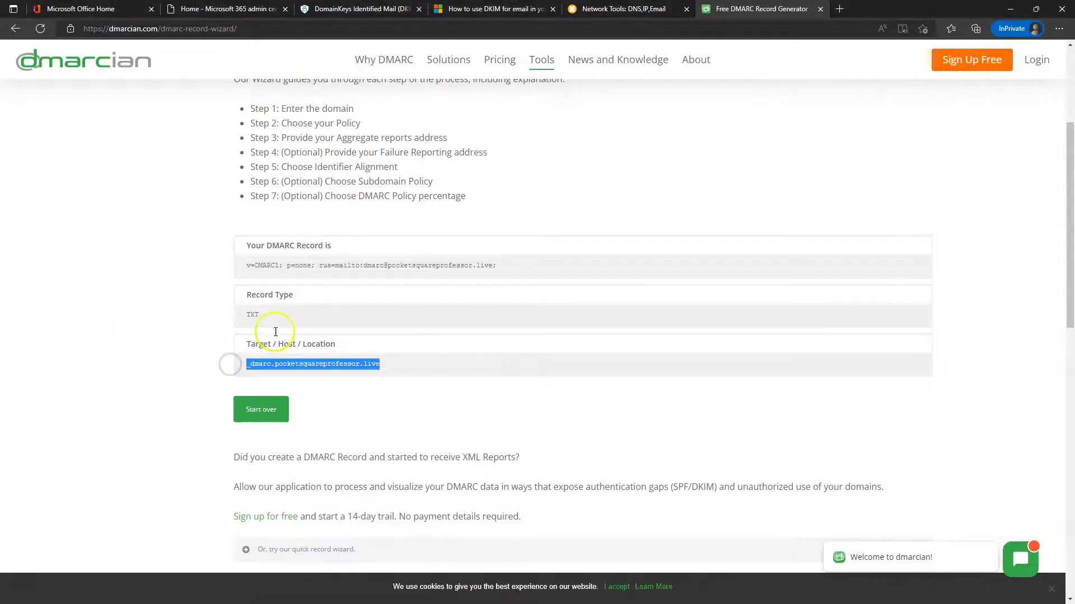
{"action": "key", "text": "alt+Tab"}
{"action": "key", "text": "ctrl+a"}
{"action": "key", "text": "BackSpace"}
{"action": "key", "text": "ctrl+v"}
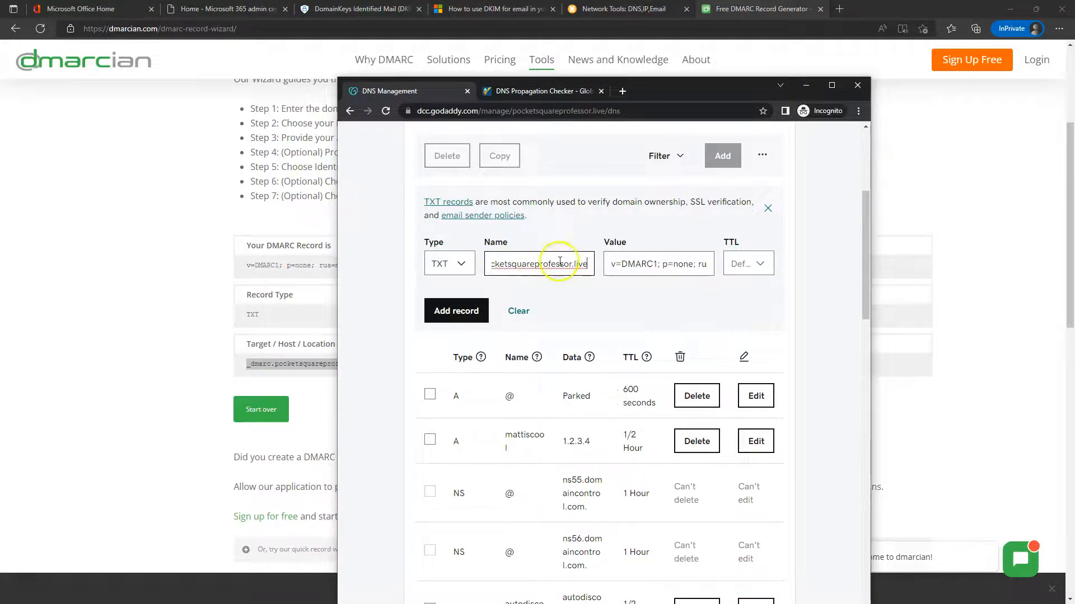
{"action": "left_click", "coordinate": [831, 87]}
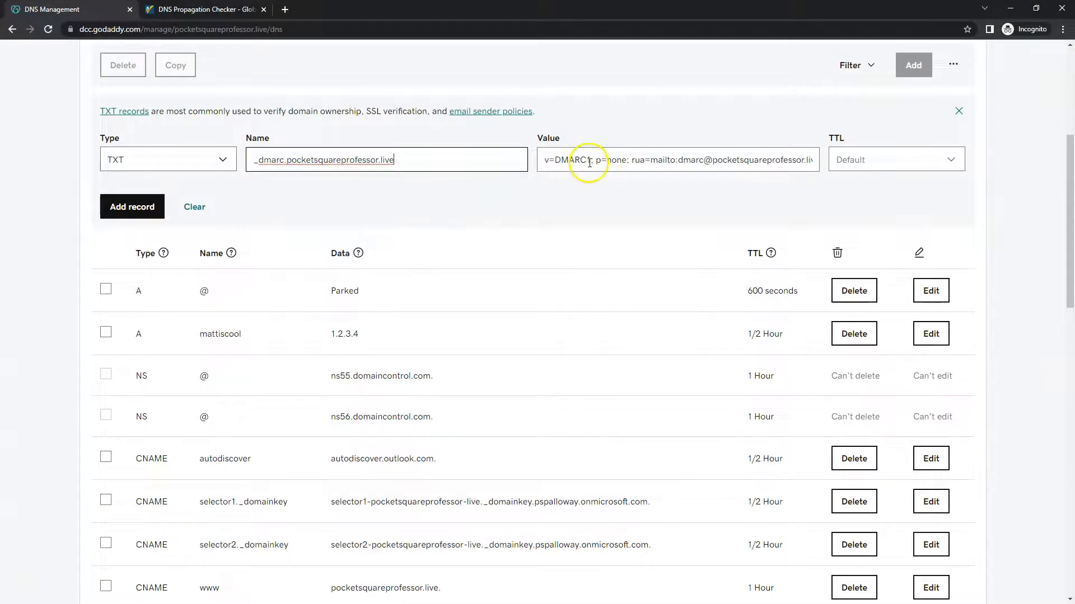
{"action": "left_click", "coordinate": [132, 209]}
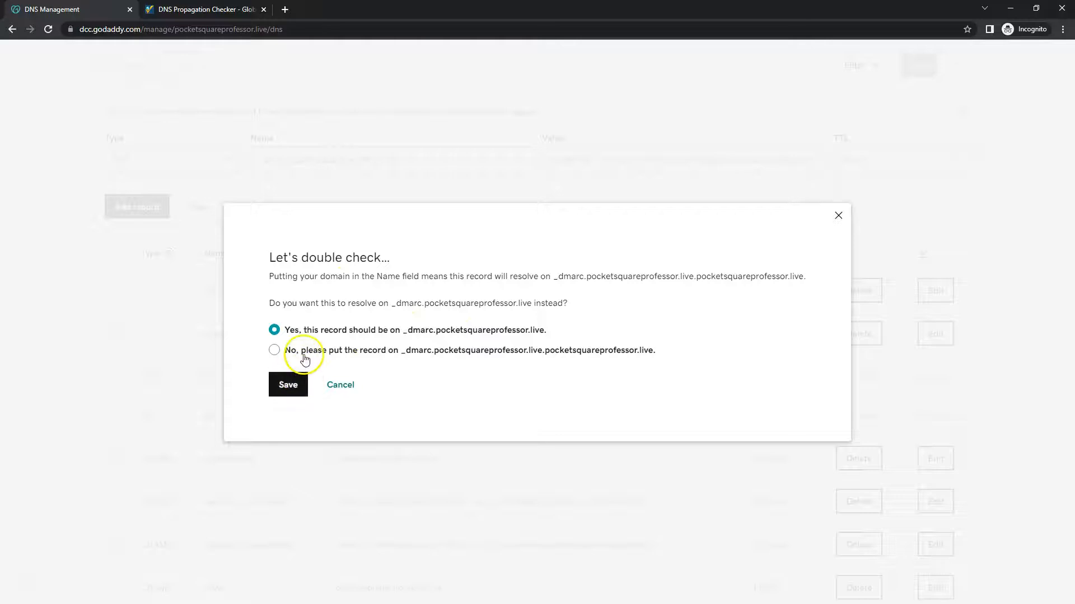
Trim the domain suffix so the record is named _dmarc and save it
{"action": "left_click", "coordinate": [341, 384]}
{"action": "left_click_drag", "start_coordinate": [416, 159], "coordinate": [304, 160]}
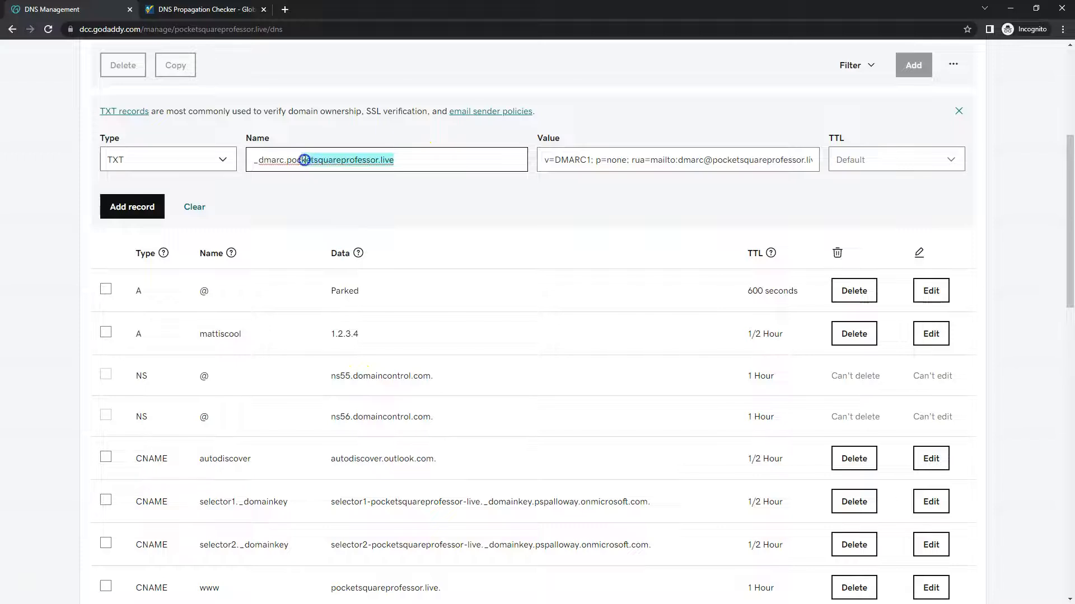
{"action": "key", "text": "BackSpace"}
{"action": "key", "text": "BackSpace"}
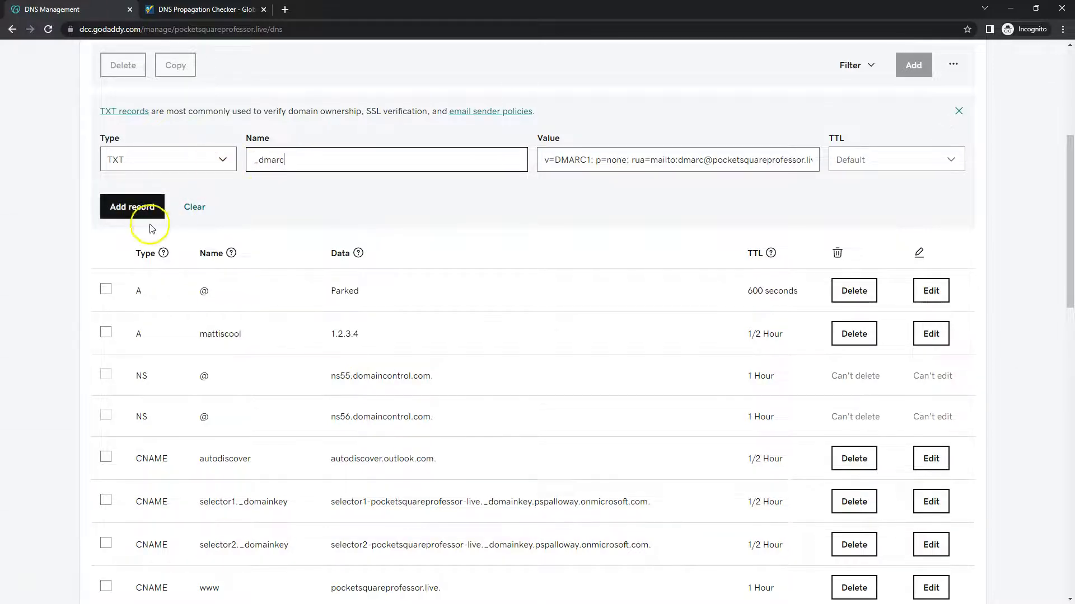
{"action": "left_click", "coordinate": [133, 208]}
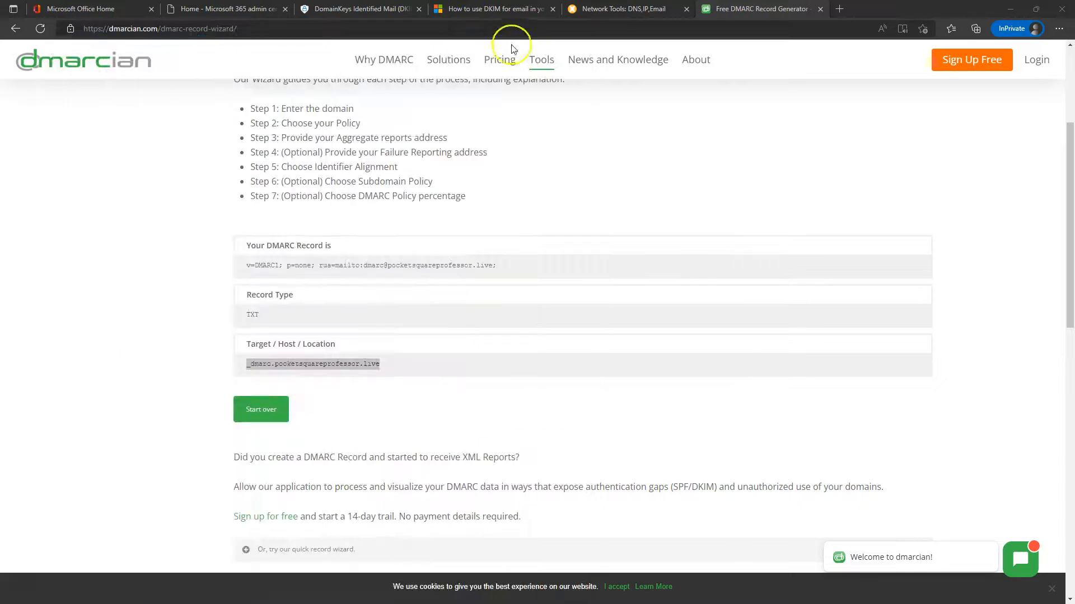
{"action": "left_click", "coordinate": [355, 9]}
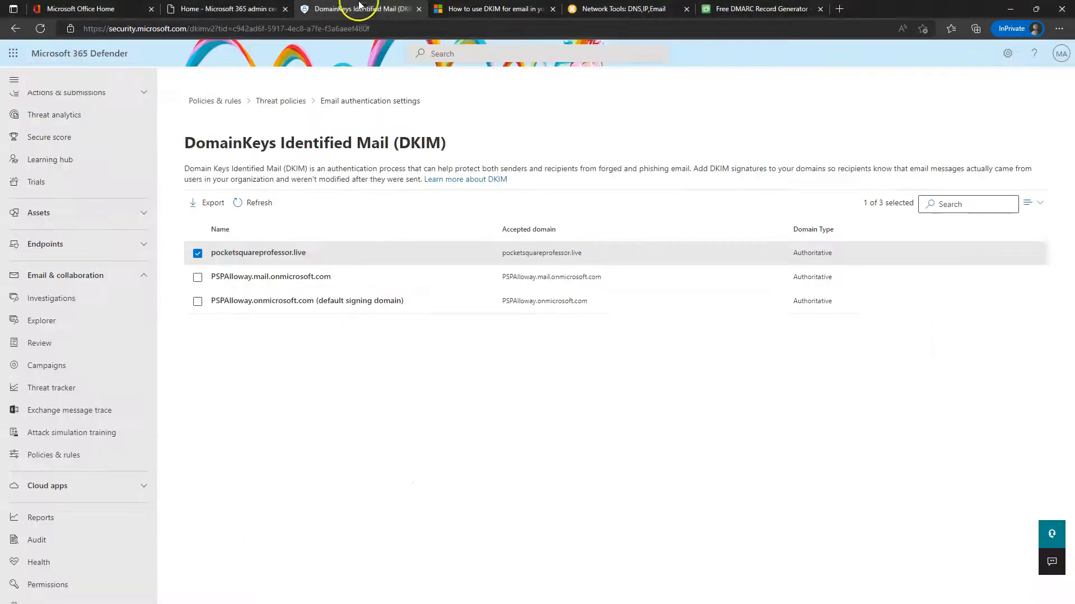
{"action": "left_click", "coordinate": [261, 252]}
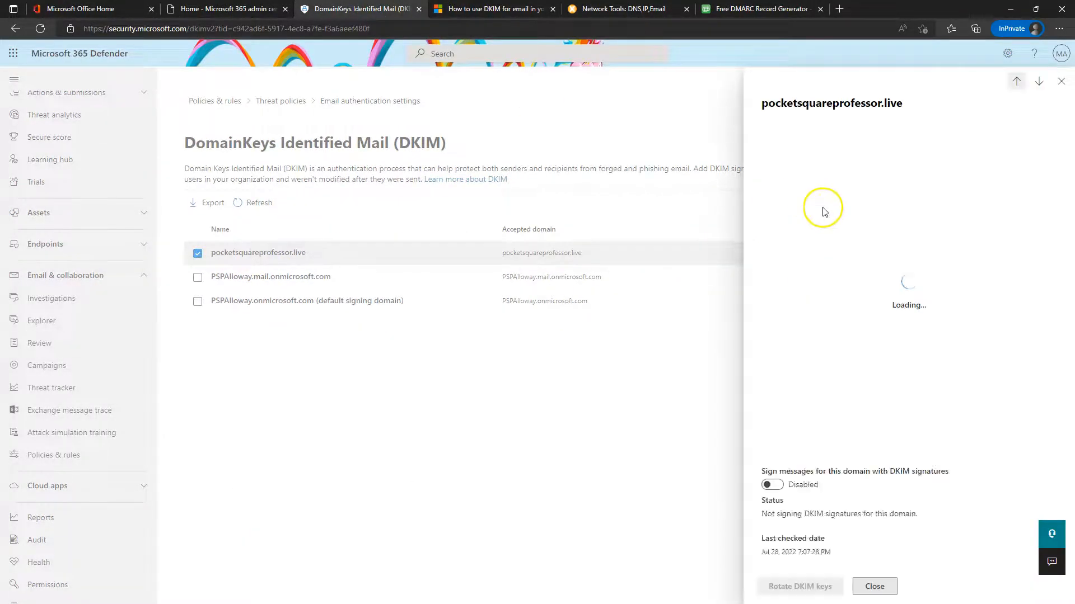
{"action": "left_click", "coordinate": [776, 159]}
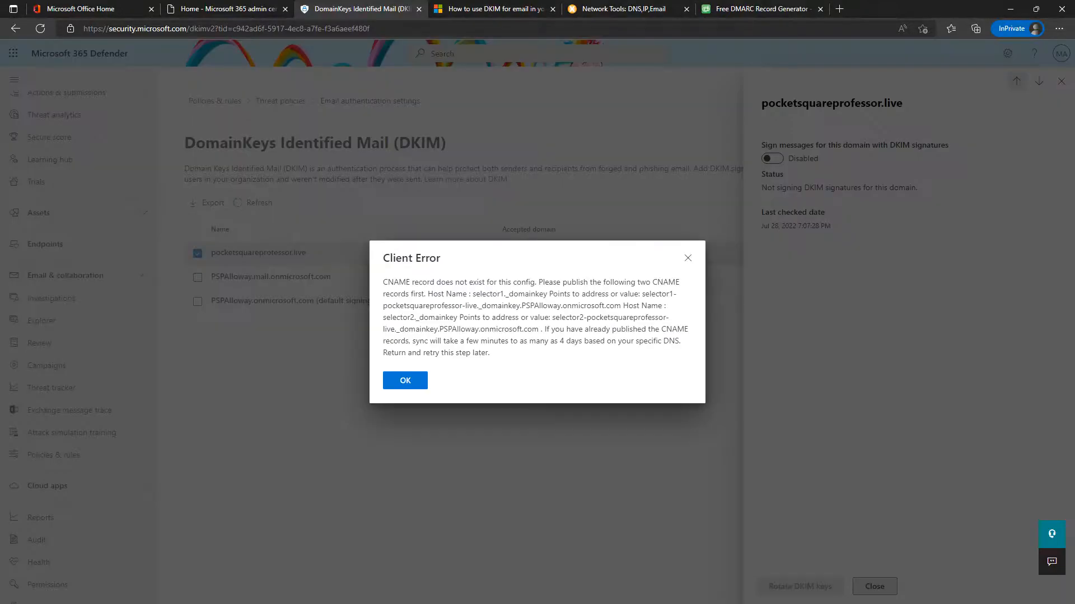
{"action": "left_click", "coordinate": [390, 387]}
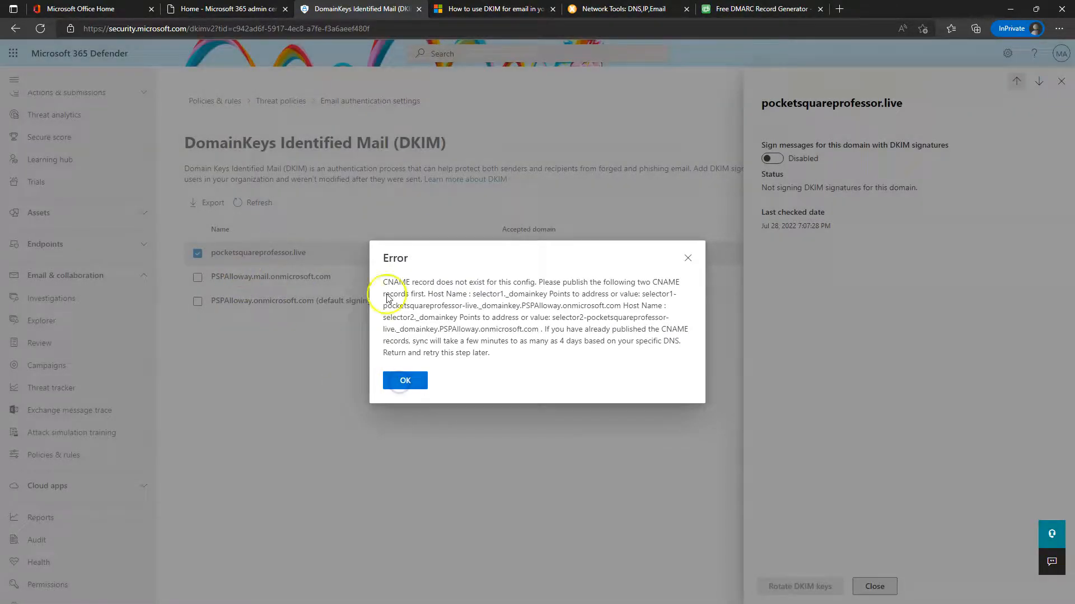
{"action": "left_click", "coordinate": [412, 386]}
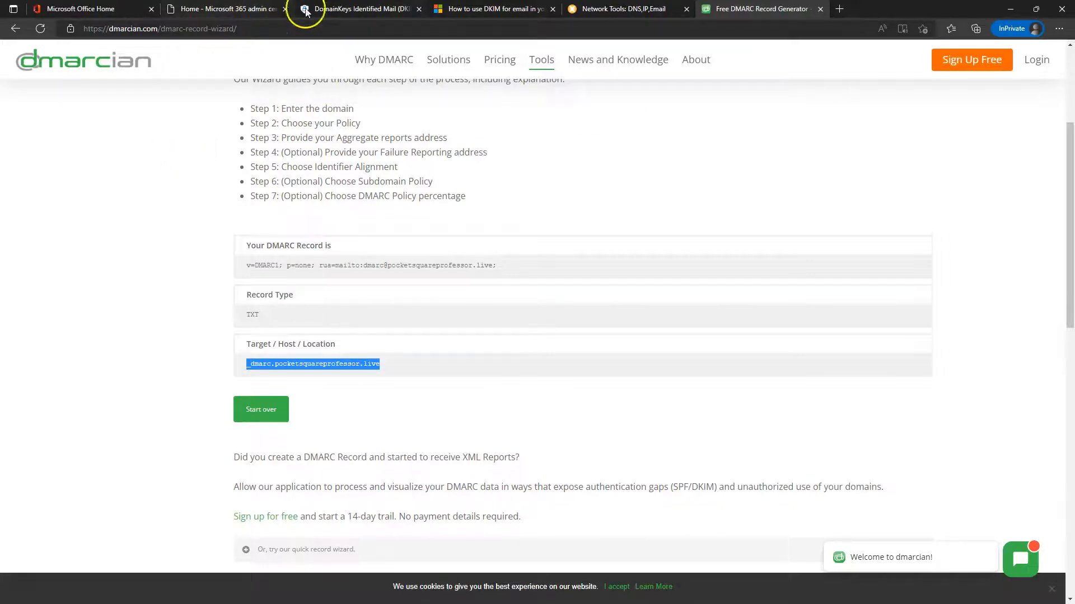
{"action": "left_click", "coordinate": [358, 9]}
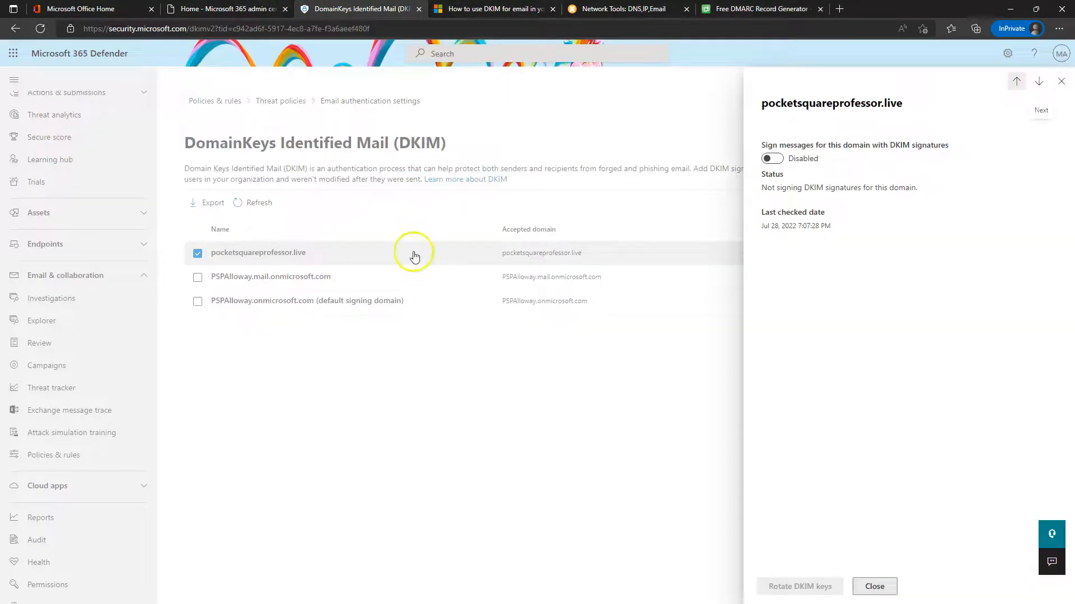
{"action": "left_click", "coordinate": [1061, 82]}
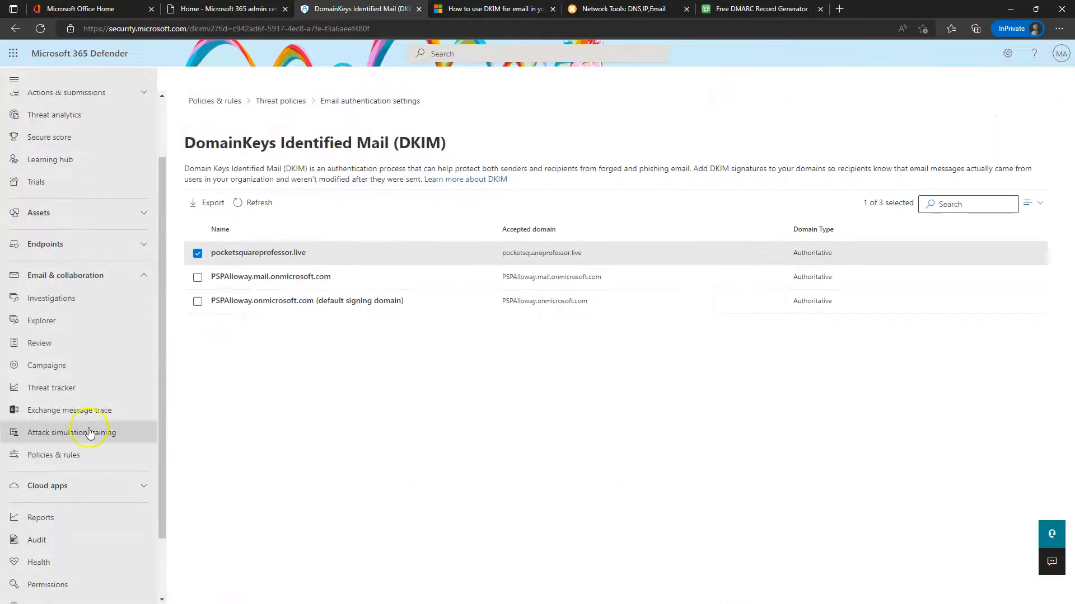
Launch an instant Baseline Credential Harvest simulation from Attack simulation training and choose to edit its users
{"action": "left_click", "coordinate": [53, 434]}
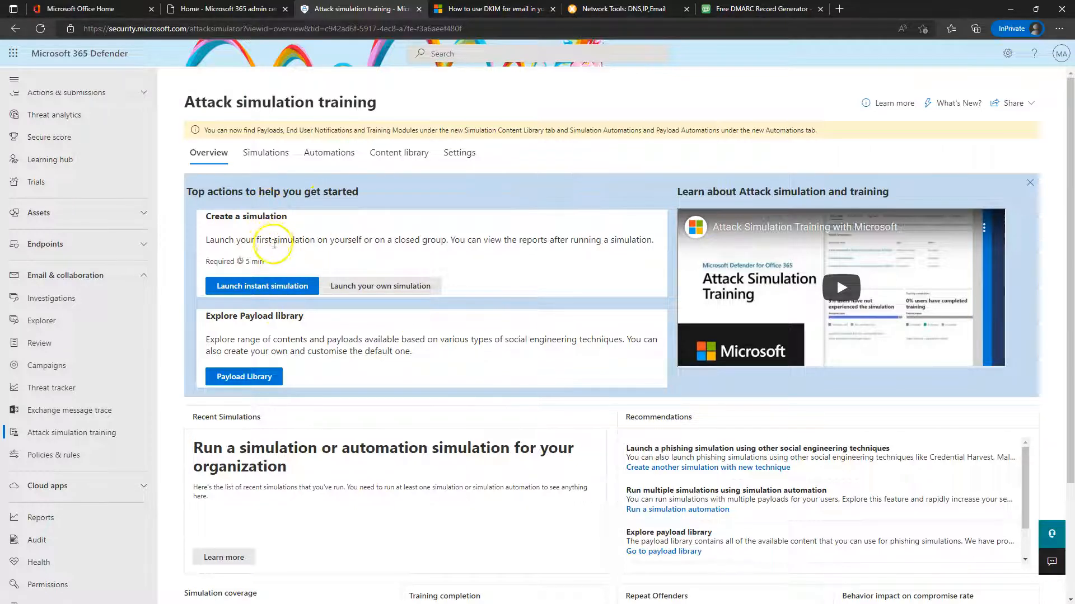
{"action": "left_click", "coordinate": [263, 286]}
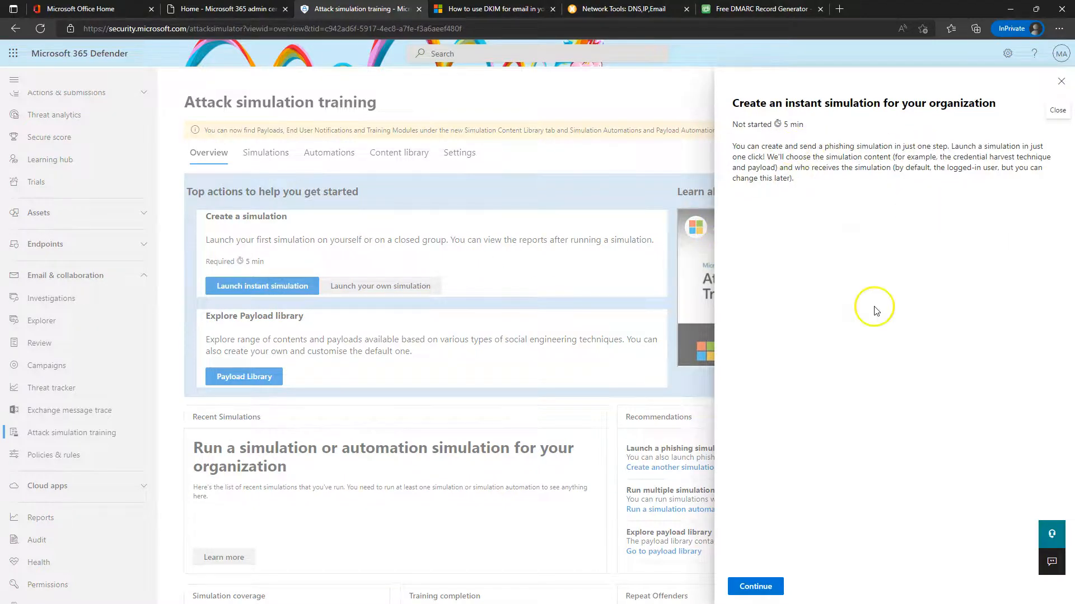
{"action": "left_click", "coordinate": [755, 586]}
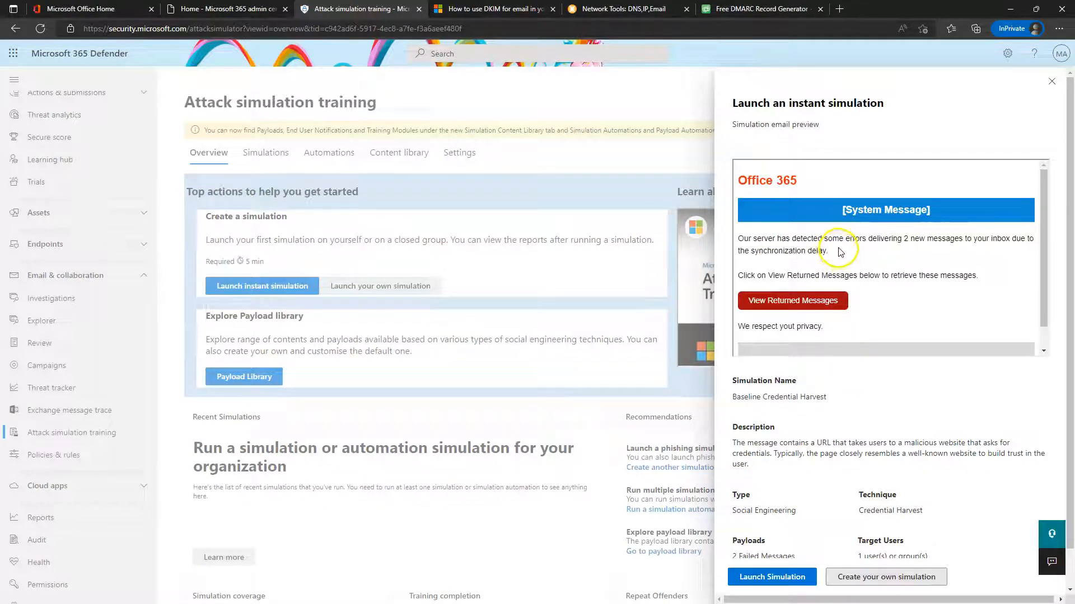
{"action": "scroll", "coordinate": [869, 308], "scroll_direction": "down", "scroll_amount": 3}
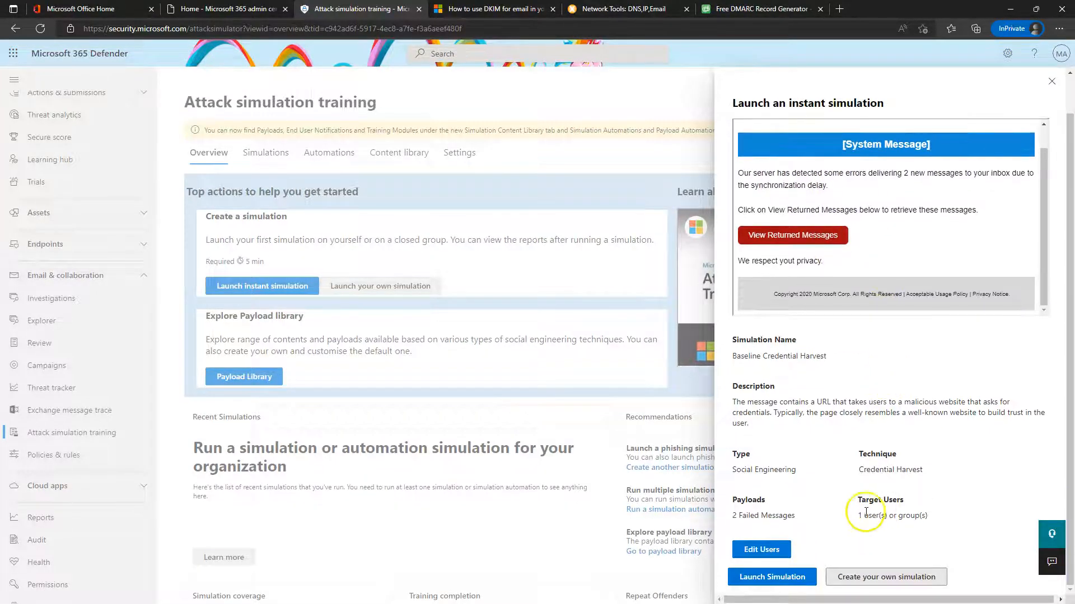
{"action": "left_click", "coordinate": [761, 549]}
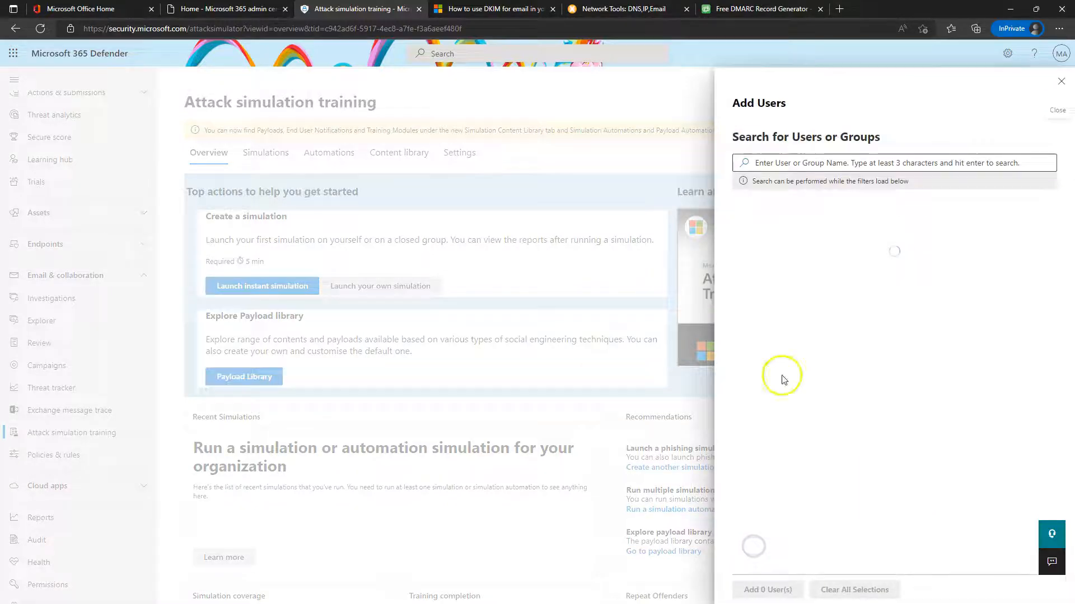
Search for a user, select them, and add them as the simulation's second target
{"action": "left_click", "coordinate": [792, 162]}
{"action": "type", "text": "g"}
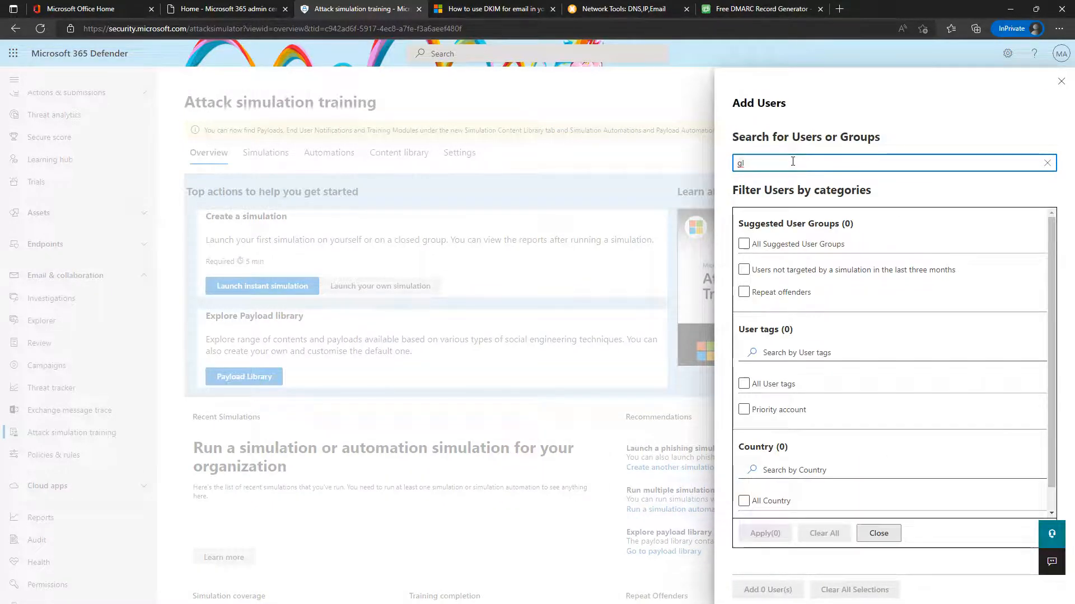
{"action": "left_click", "coordinate": [785, 384]}
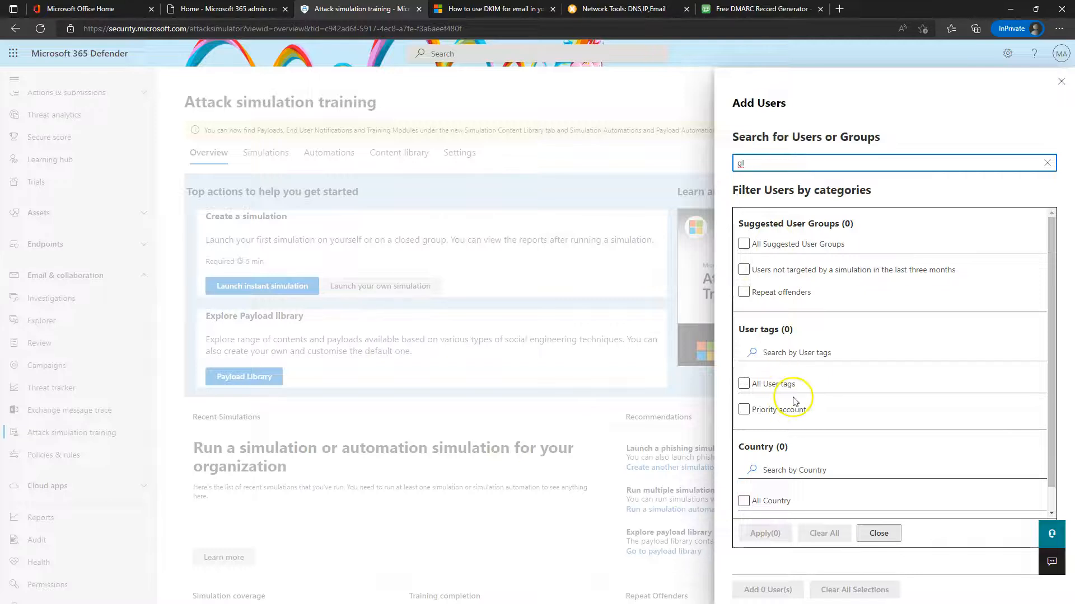
{"action": "left_click", "coordinate": [755, 271]}
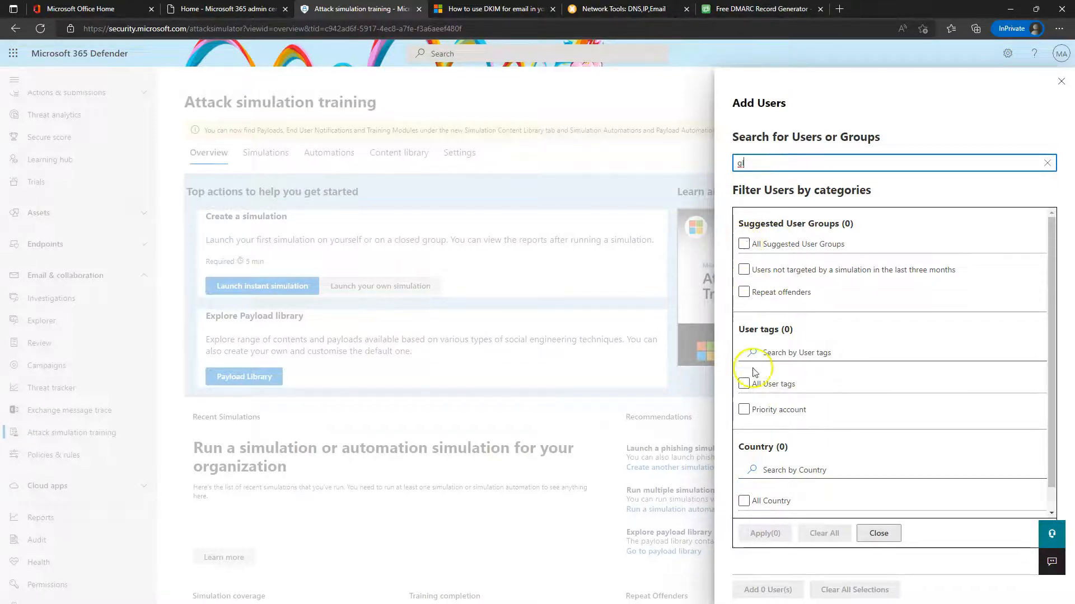
{"action": "scroll", "coordinate": [794, 448], "scroll_direction": "down", "scroll_amount": 1}
{"action": "scroll", "coordinate": [795, 472], "scroll_direction": "up", "scroll_amount": 1}
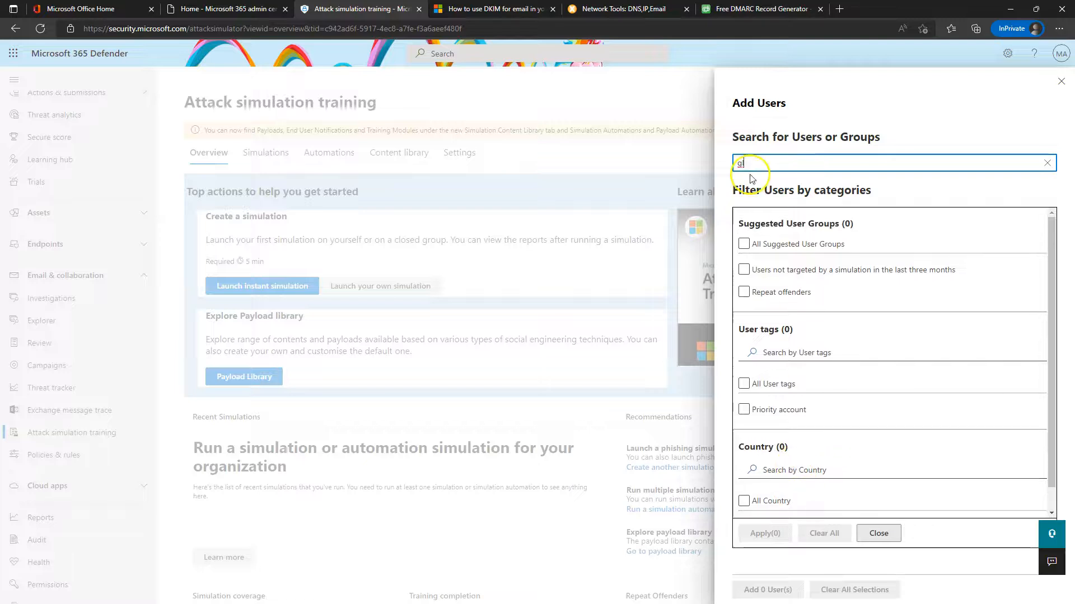
{"action": "type", "text": "ee"}
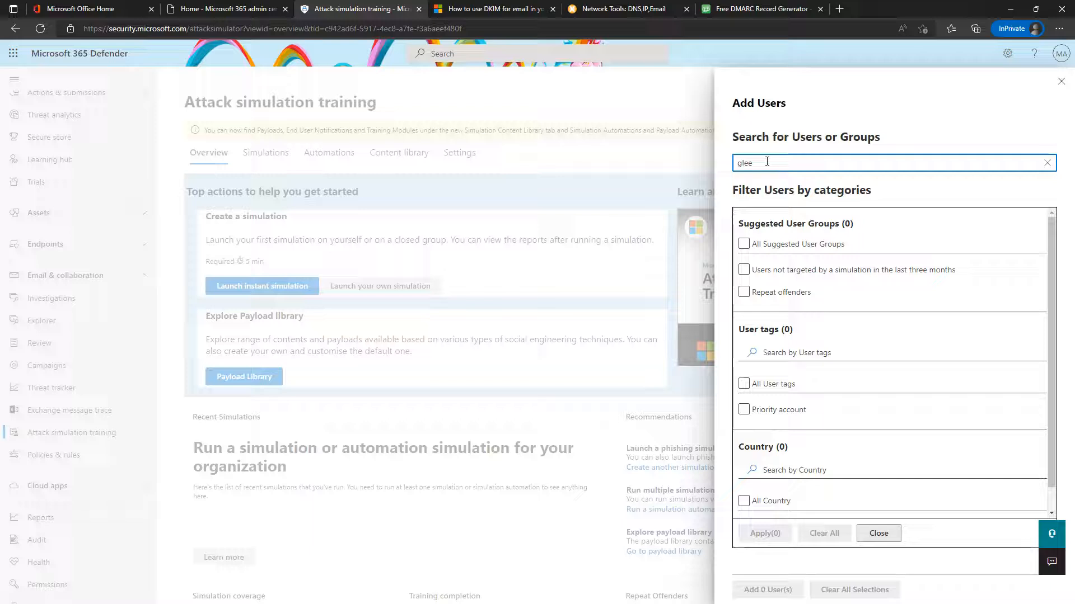
{"action": "key", "text": "Return"}
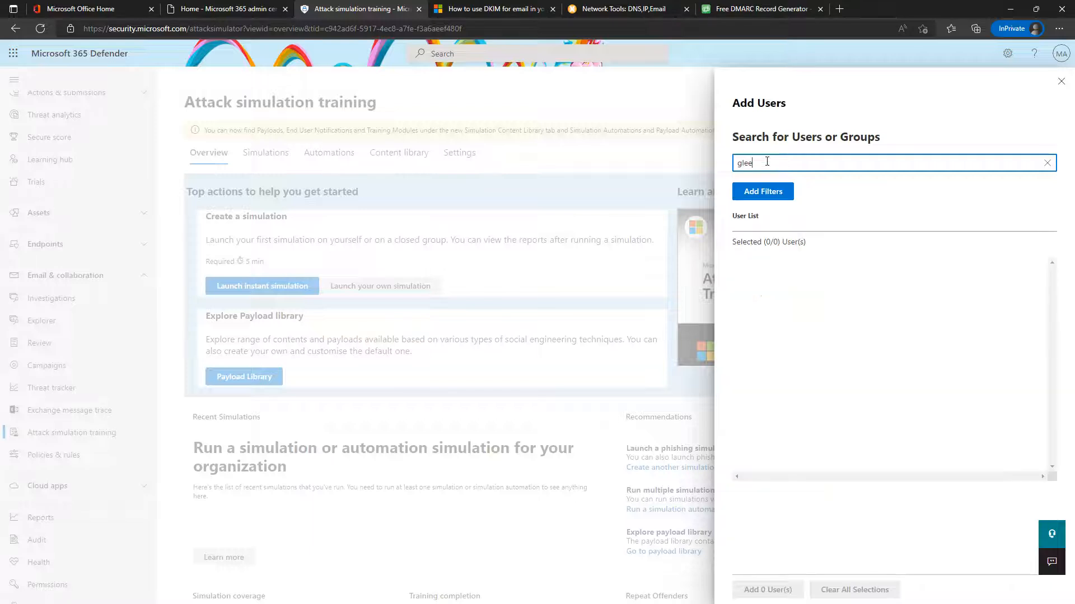
{"action": "left_click", "coordinate": [747, 308]}
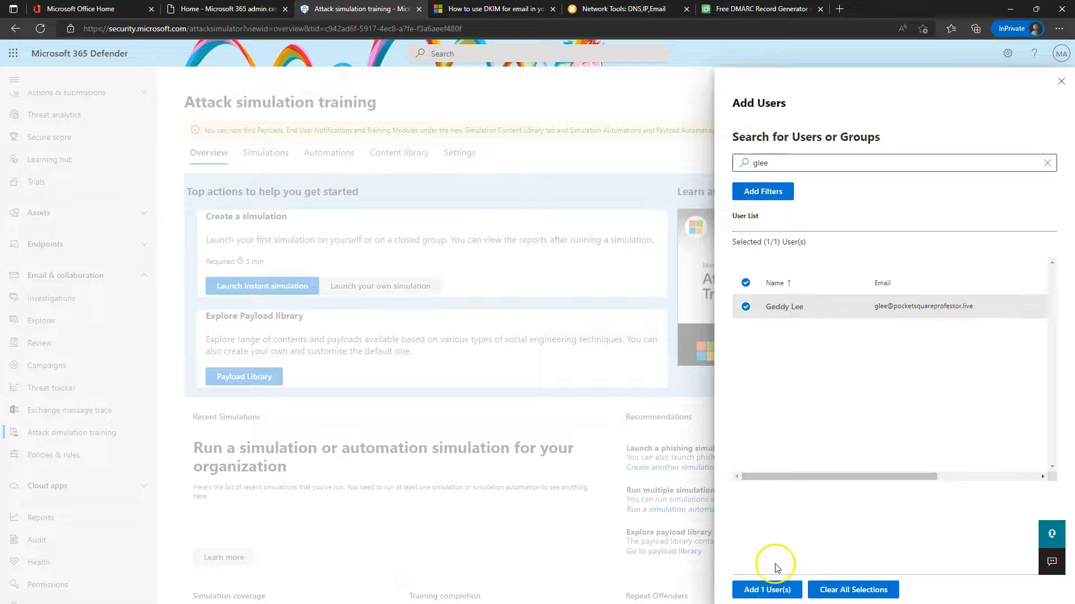
{"action": "left_click", "coordinate": [770, 588]}
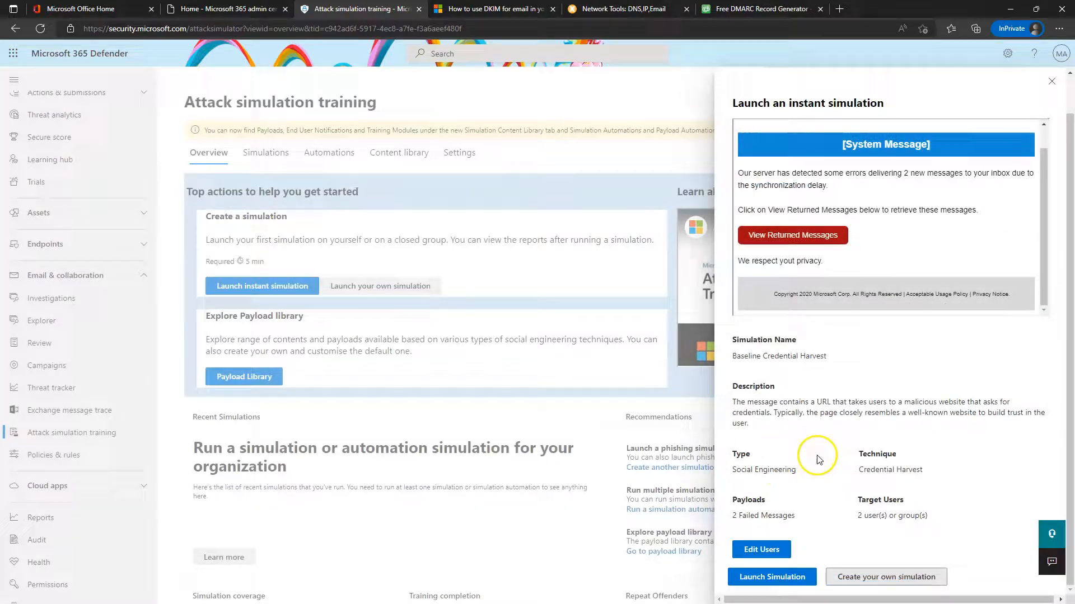
Reopen Edit Users and begin searching for another target user
{"action": "left_click", "coordinate": [772, 550]}
{"action": "left_click", "coordinate": [787, 163]}
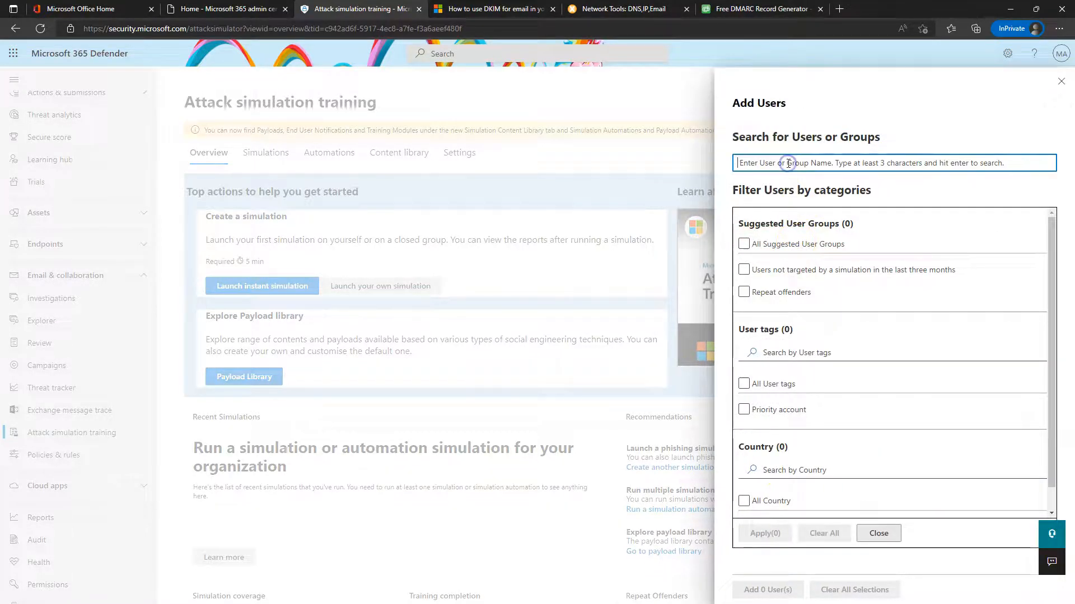
{"action": "type", "text": "npe"}
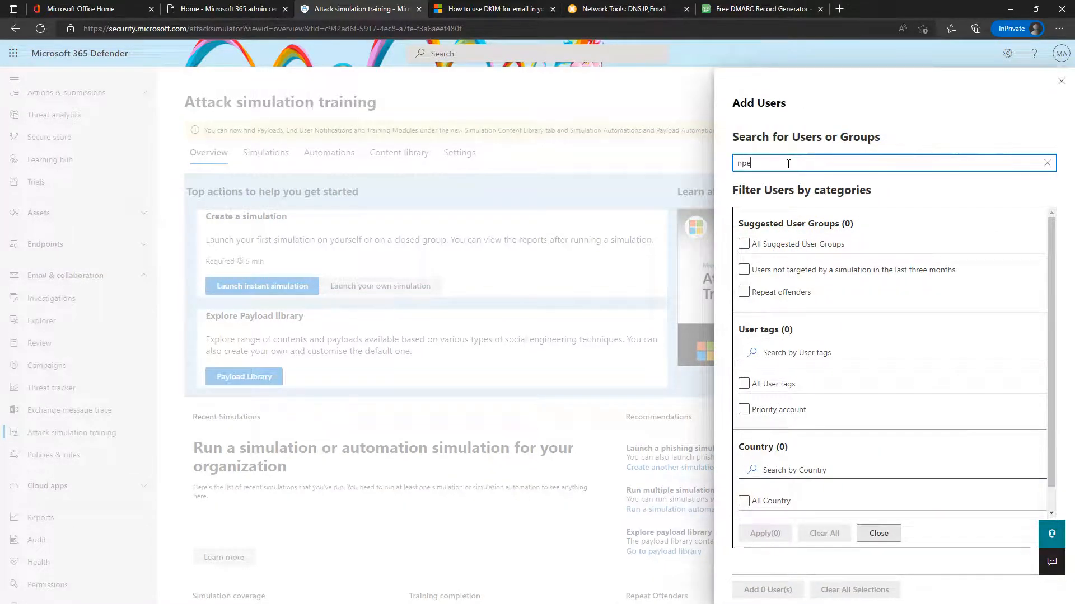
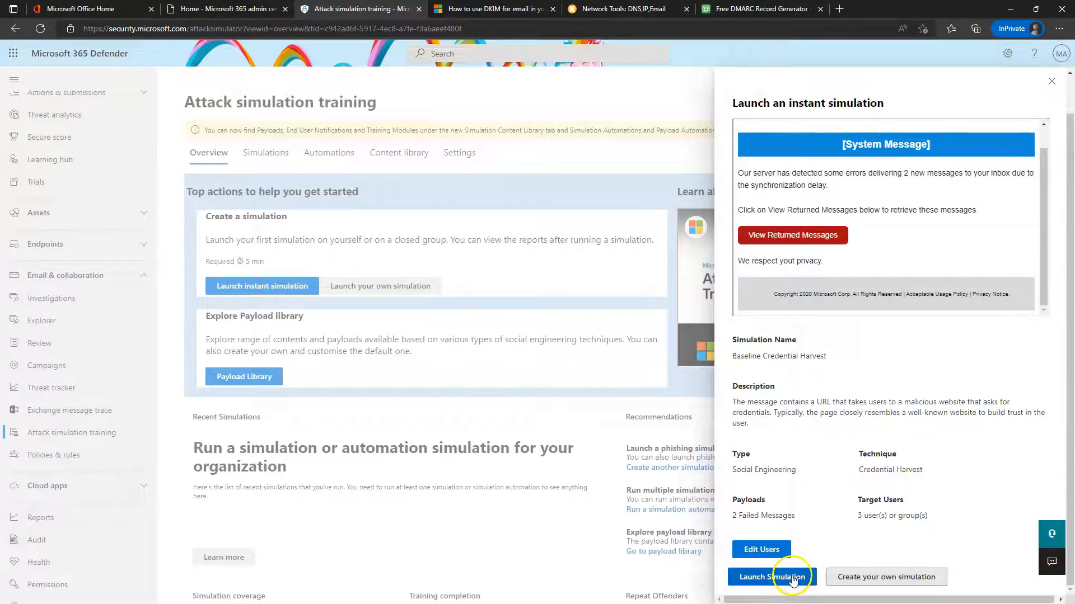
Launch the Baseline Credential Harvest instant simulation against its three target users
{"action": "left_click", "coordinate": [793, 579]}
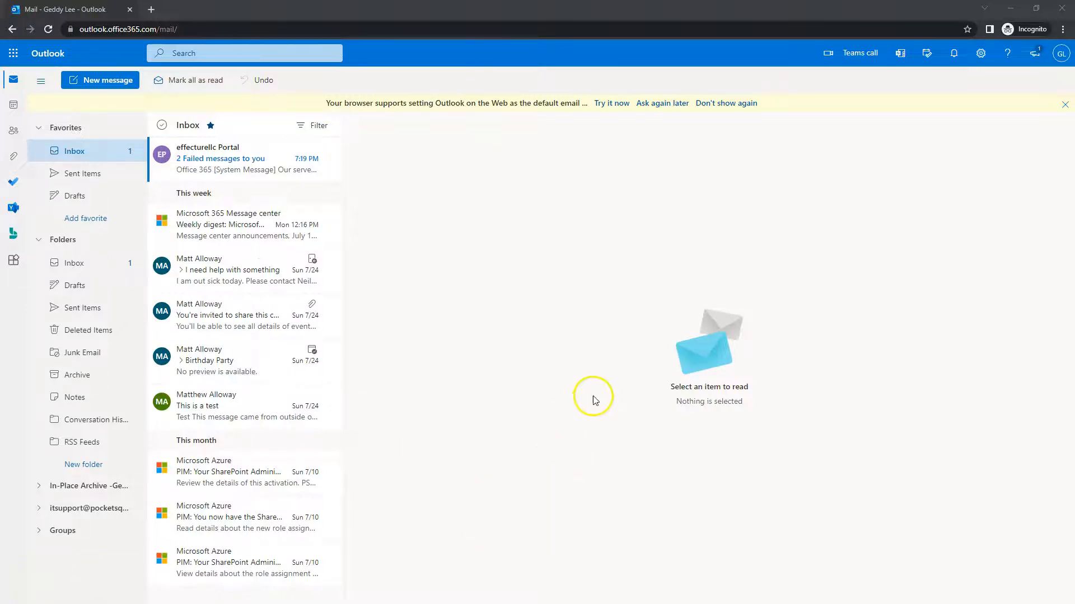
Dismiss the default-app banner, confirm the signed-in account, and open the '2 Failed messages to you' email
{"action": "left_click", "coordinate": [728, 104]}
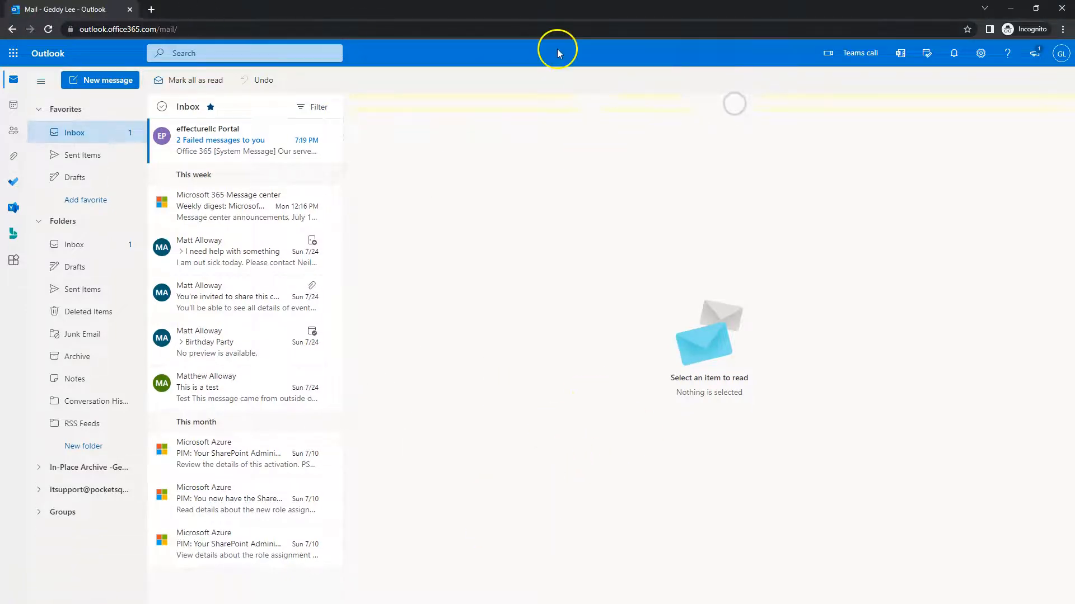
{"action": "left_click", "coordinate": [1061, 53]}
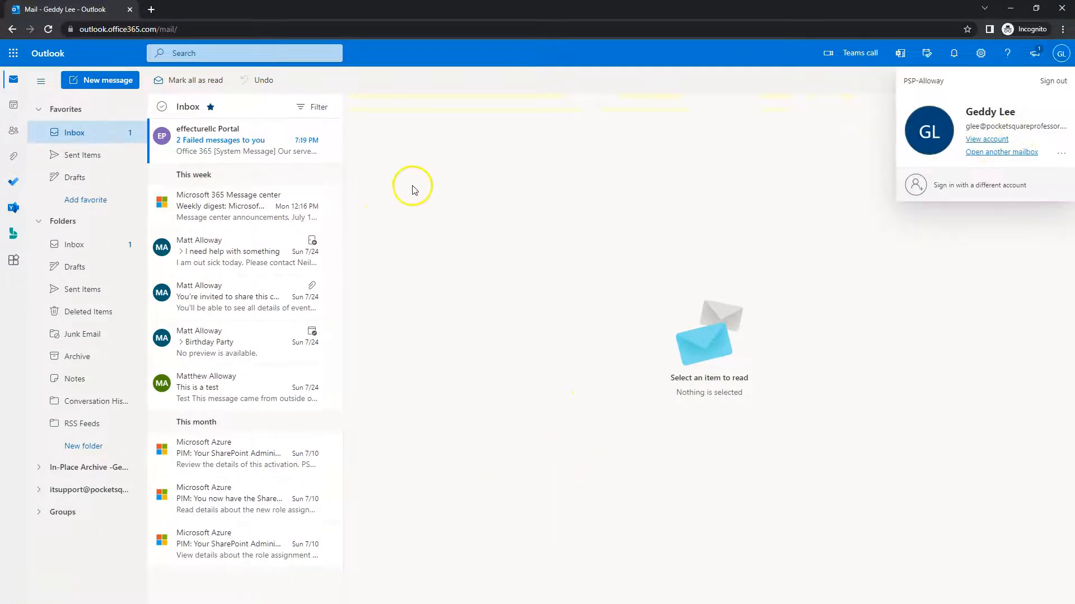
{"action": "left_click", "coordinate": [208, 150]}
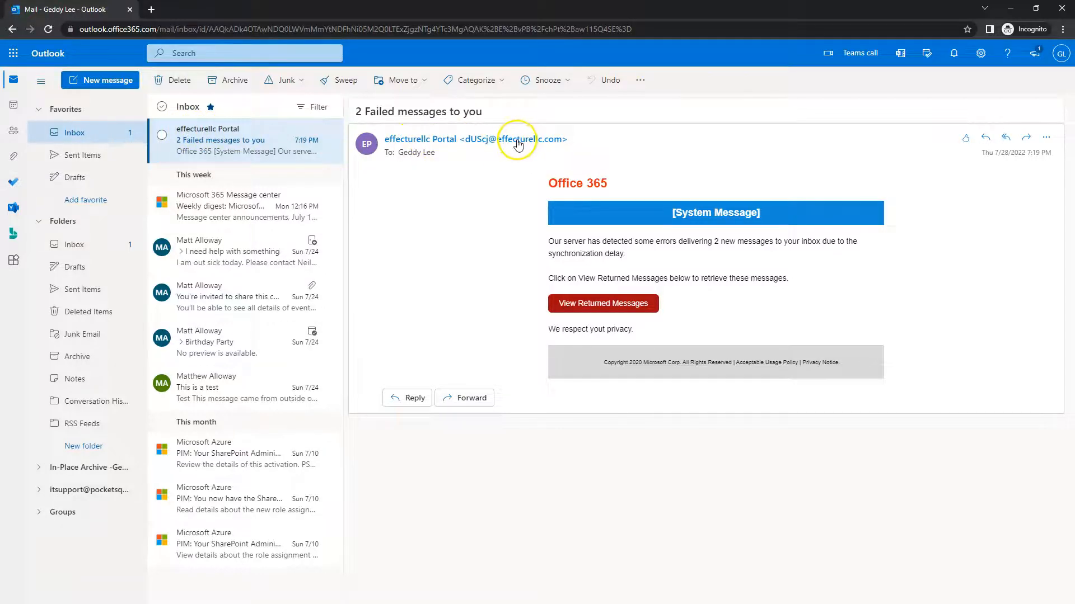
{"action": "mouse_move", "coordinate": [518, 145]}
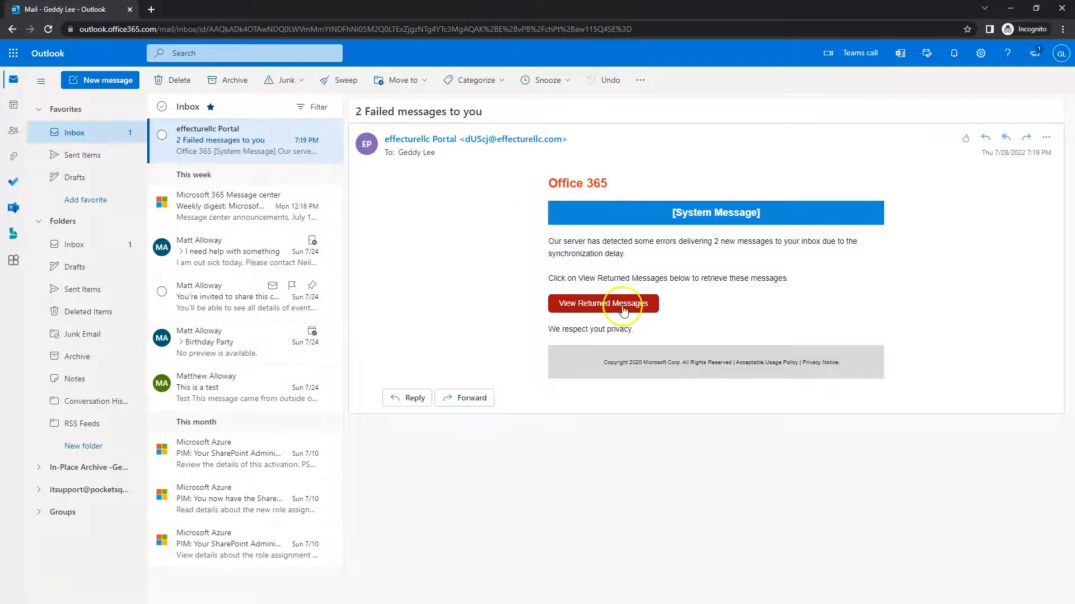
{"action": "mouse_move", "coordinate": [602, 309]}
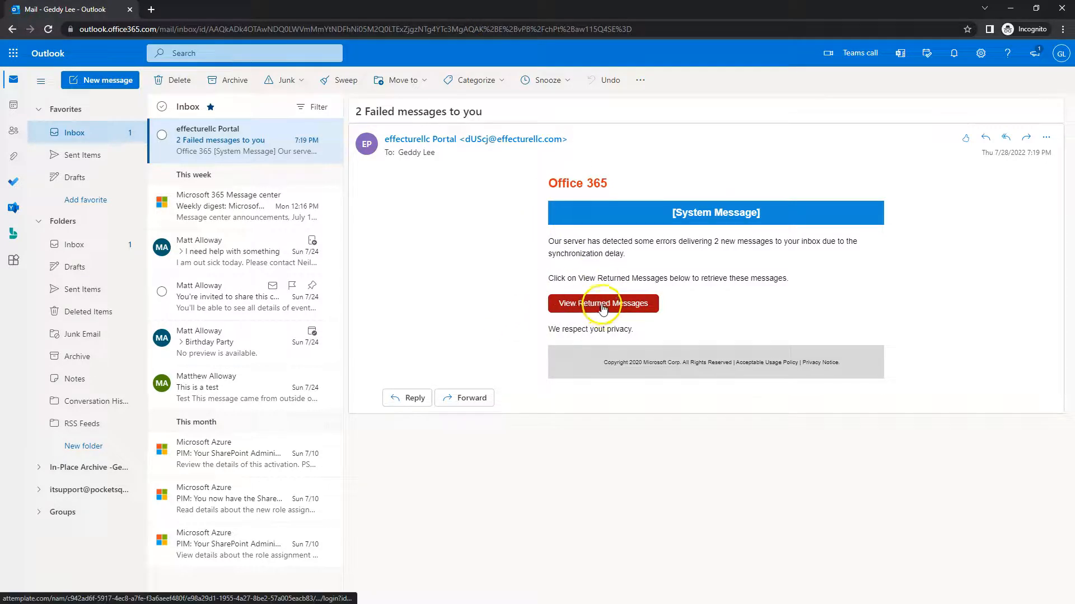
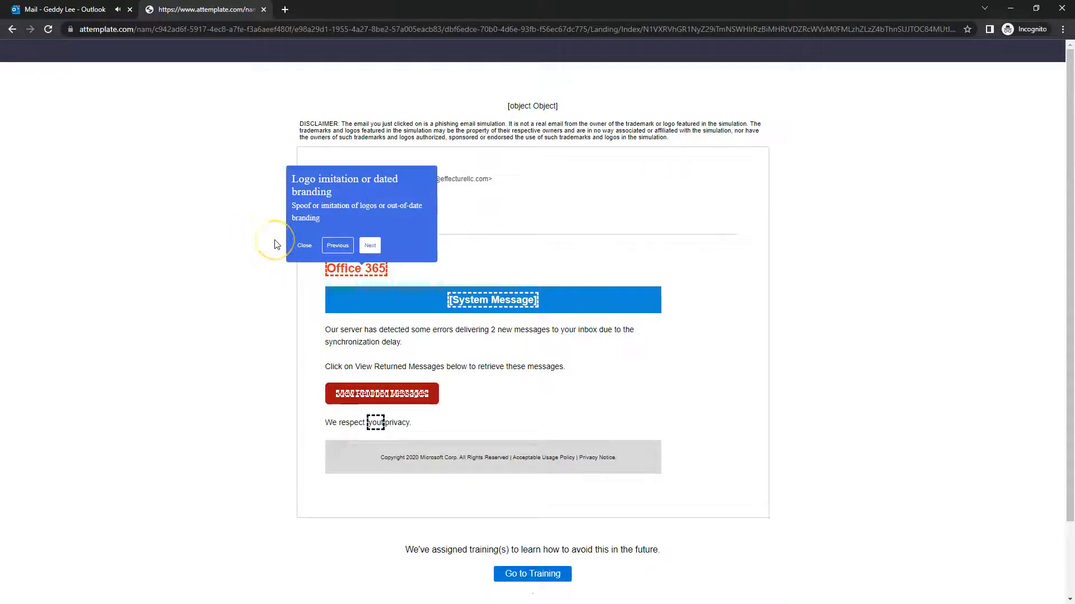
Cycle through the phishing indicator tips and the assigned-training note on the landing page
{"action": "left_click", "coordinate": [357, 218]}
{"action": "left_click", "coordinate": [370, 245]}
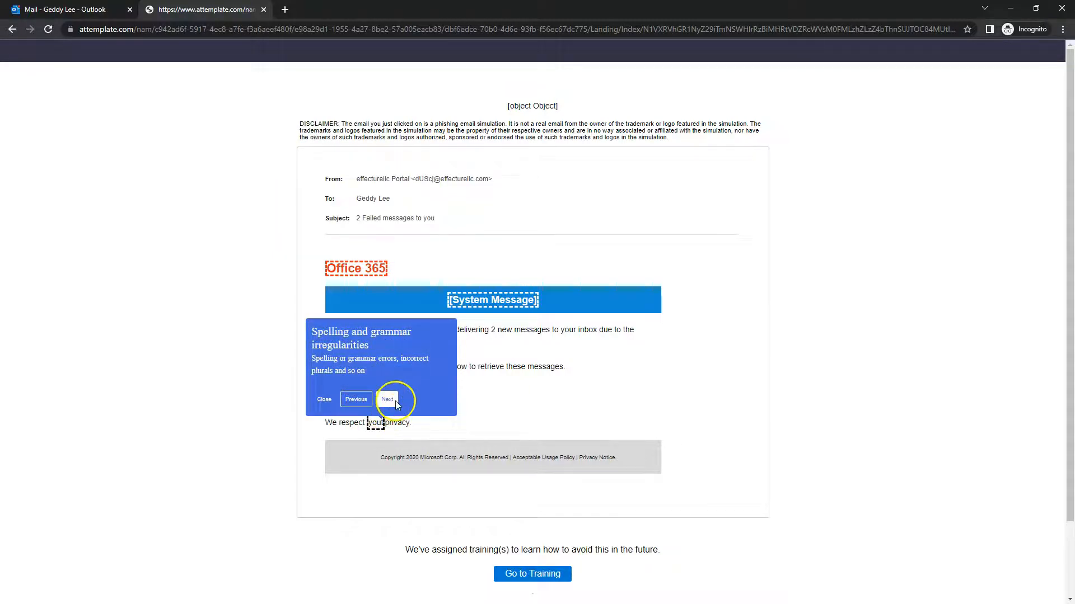
{"action": "left_click", "coordinate": [395, 402]}
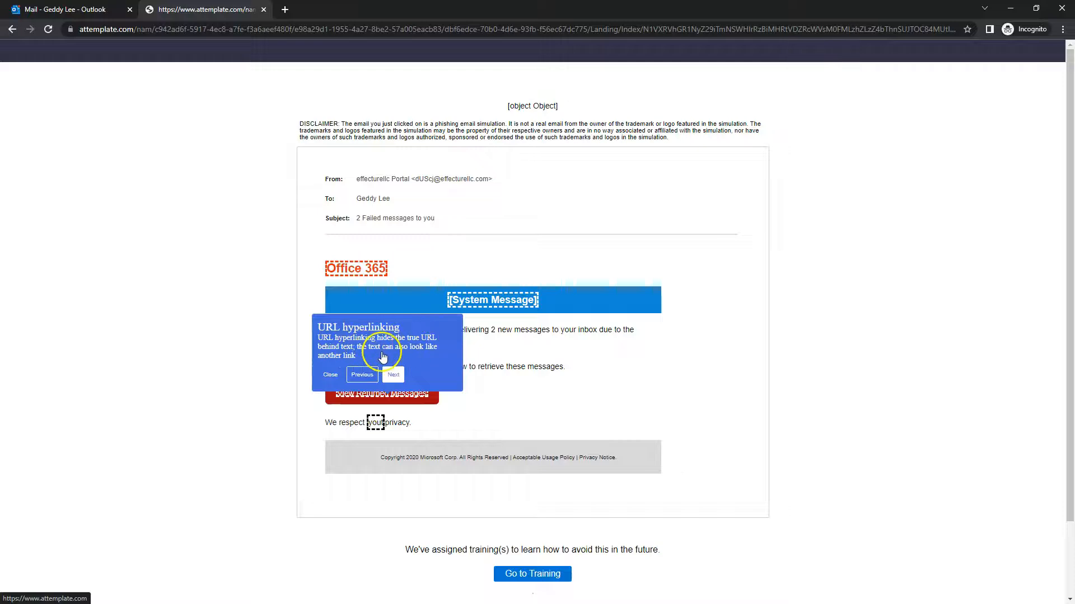
{"action": "left_click", "coordinate": [394, 374]}
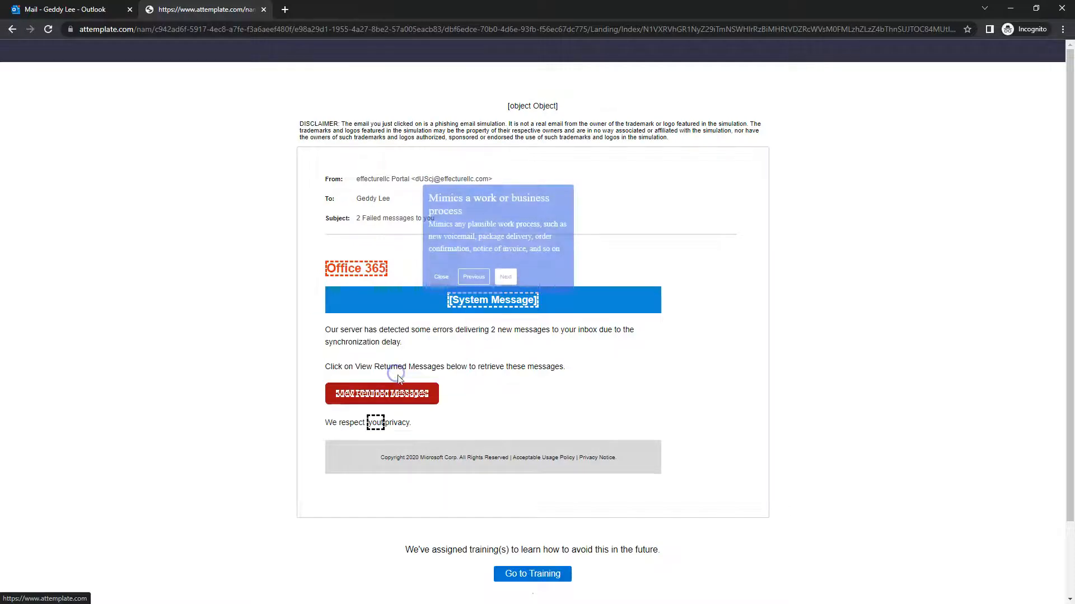
{"action": "left_click", "coordinate": [506, 277]}
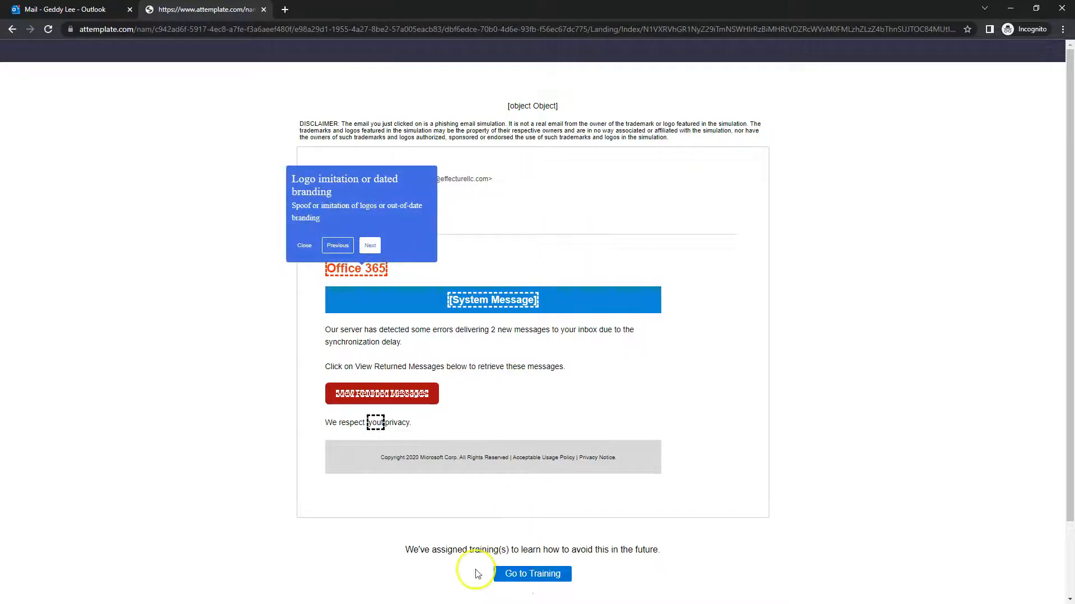
{"action": "left_click_drag", "start_coordinate": [432, 550], "coordinate": [650, 551]}
{"action": "left_click", "coordinate": [738, 560]}
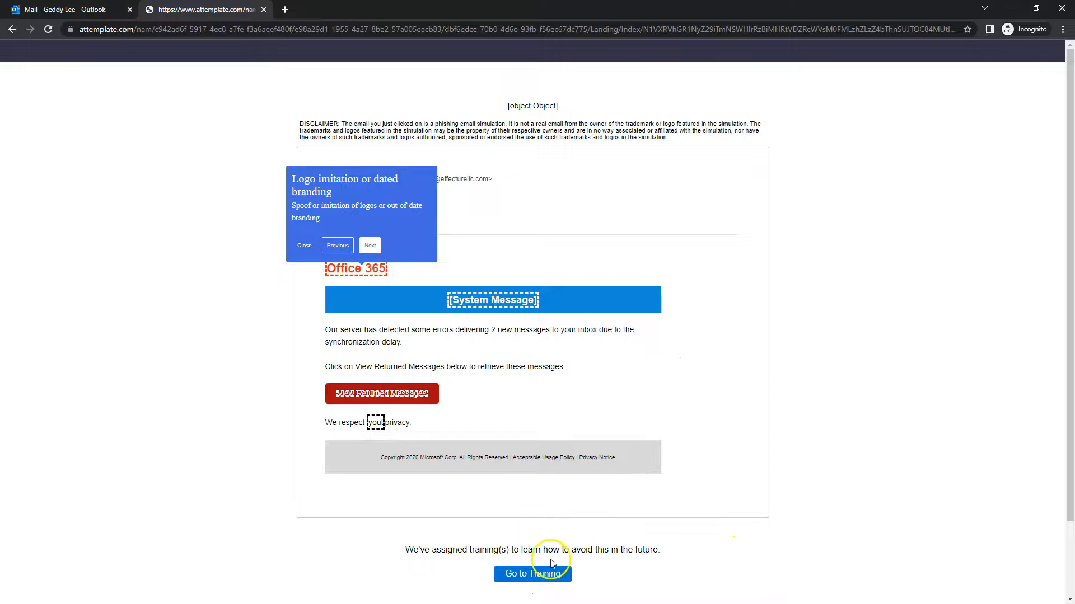
Read the 7:21 PM and 7:22 PM training reminder emails in Outlook and follow the assigned-training link
{"action": "left_click", "coordinate": [90, 10]}
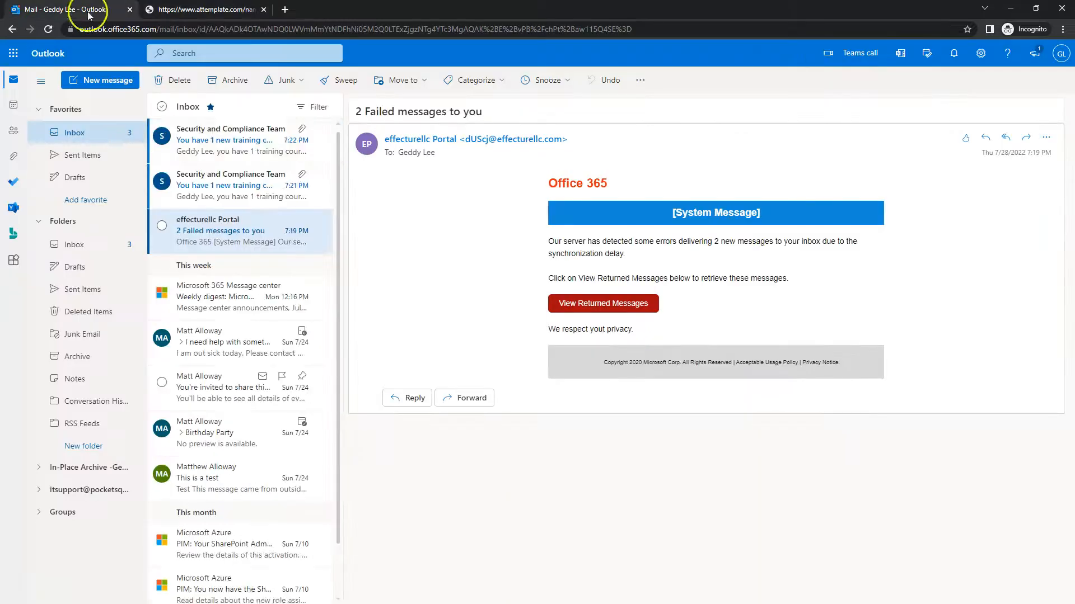
{"action": "left_click", "coordinate": [218, 193]}
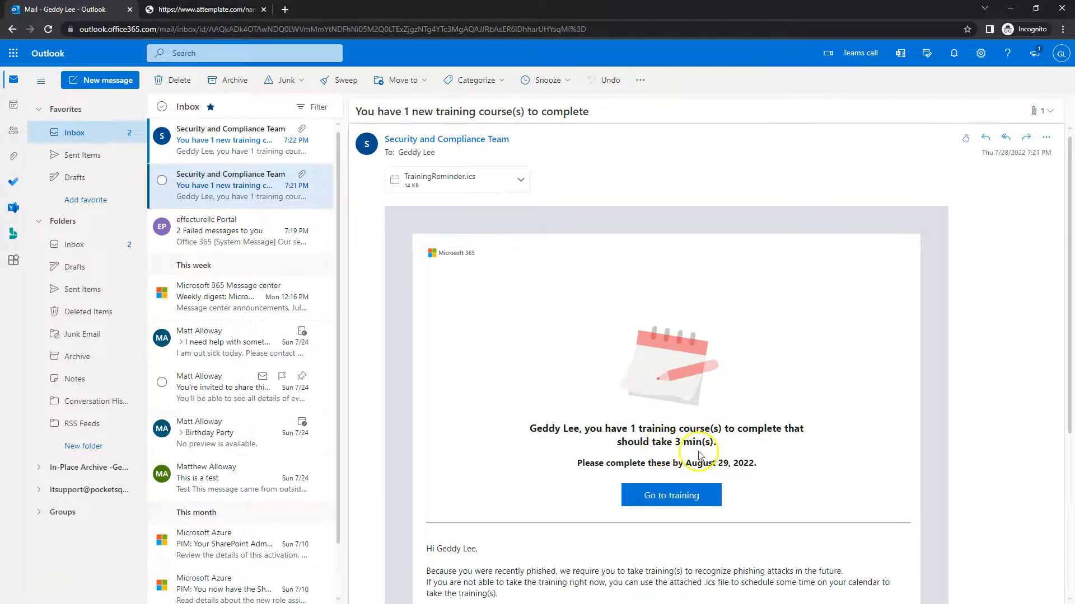
{"action": "scroll", "coordinate": [728, 442], "scroll_direction": "down", "scroll_amount": 1}
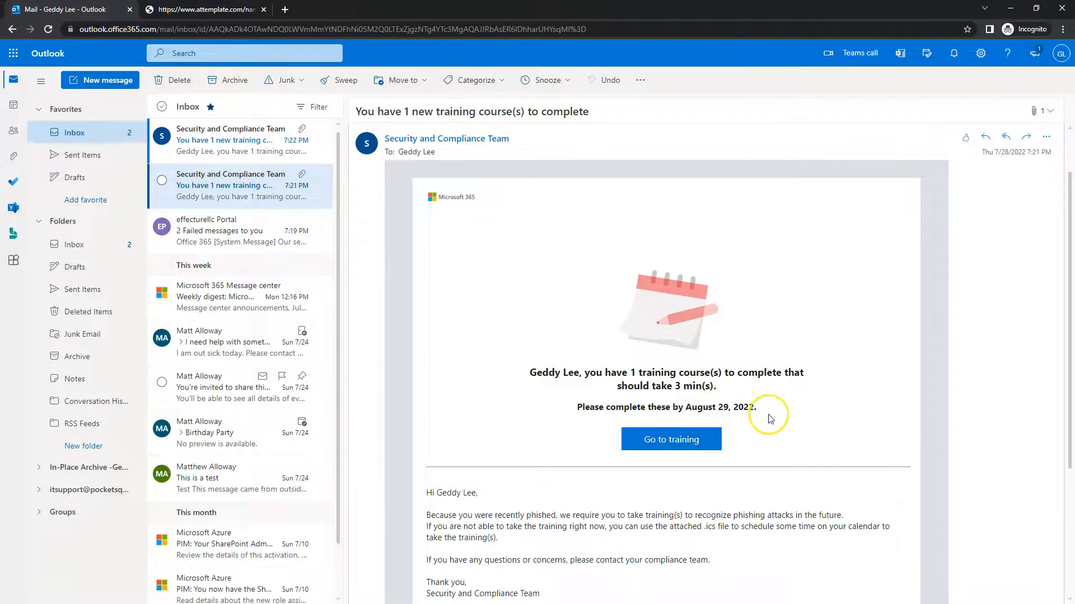
{"action": "scroll", "coordinate": [766, 415], "scroll_direction": "down", "scroll_amount": 2}
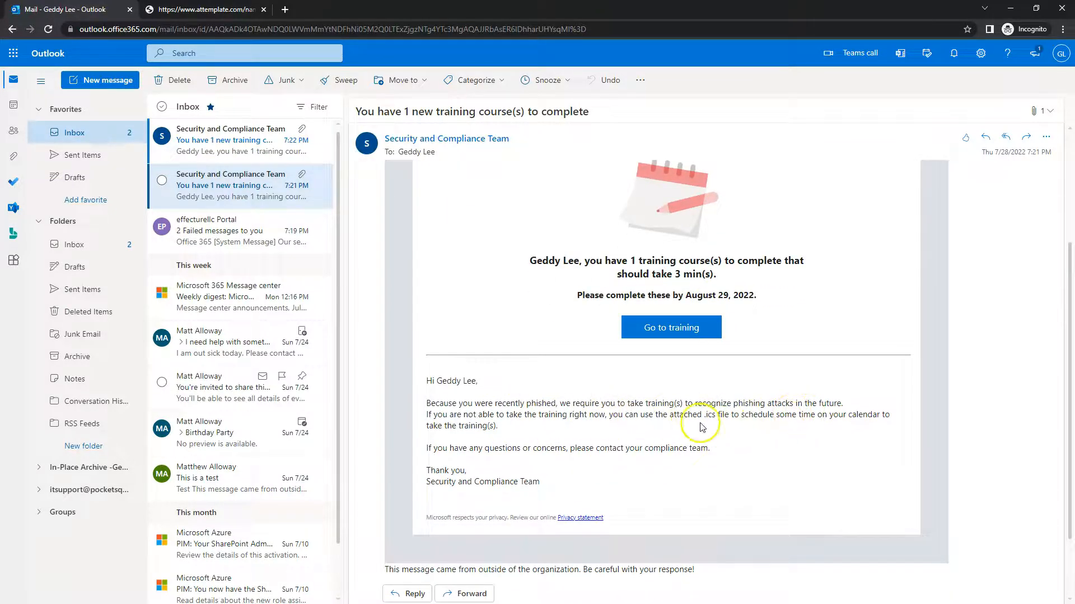
{"action": "scroll", "coordinate": [649, 409], "scroll_direction": "up", "scroll_amount": 2}
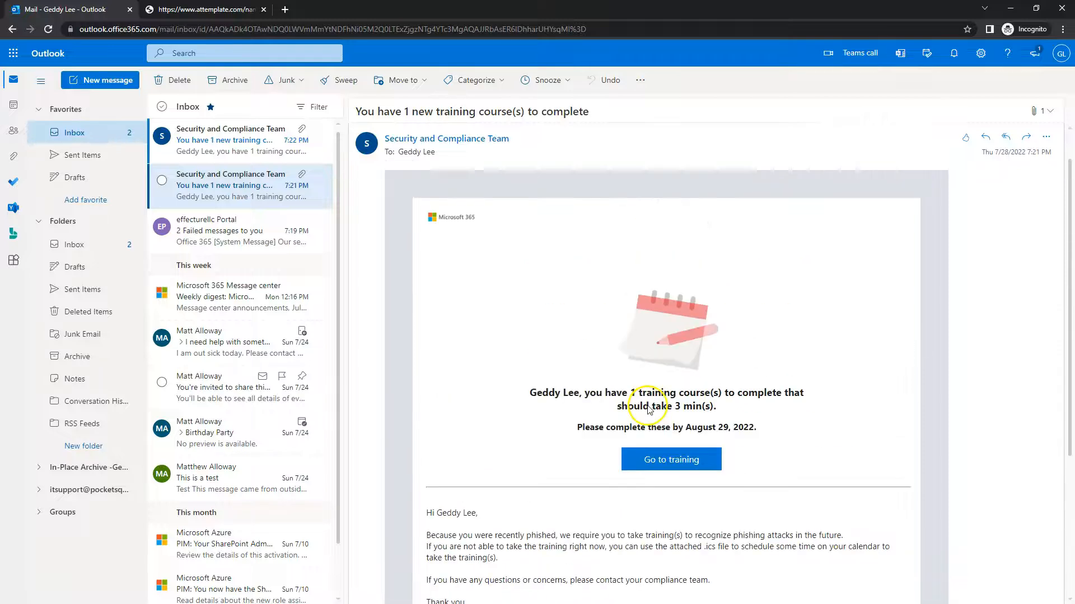
{"action": "left_click", "coordinate": [214, 147]}
{"action": "left_click", "coordinate": [222, 191]}
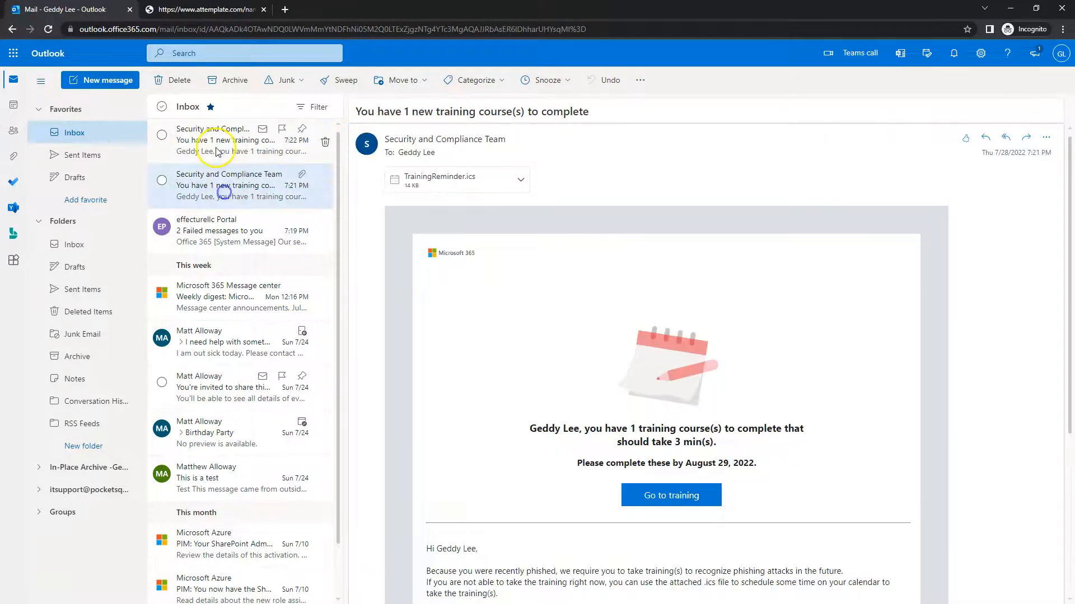
{"action": "left_click", "coordinate": [675, 496]}
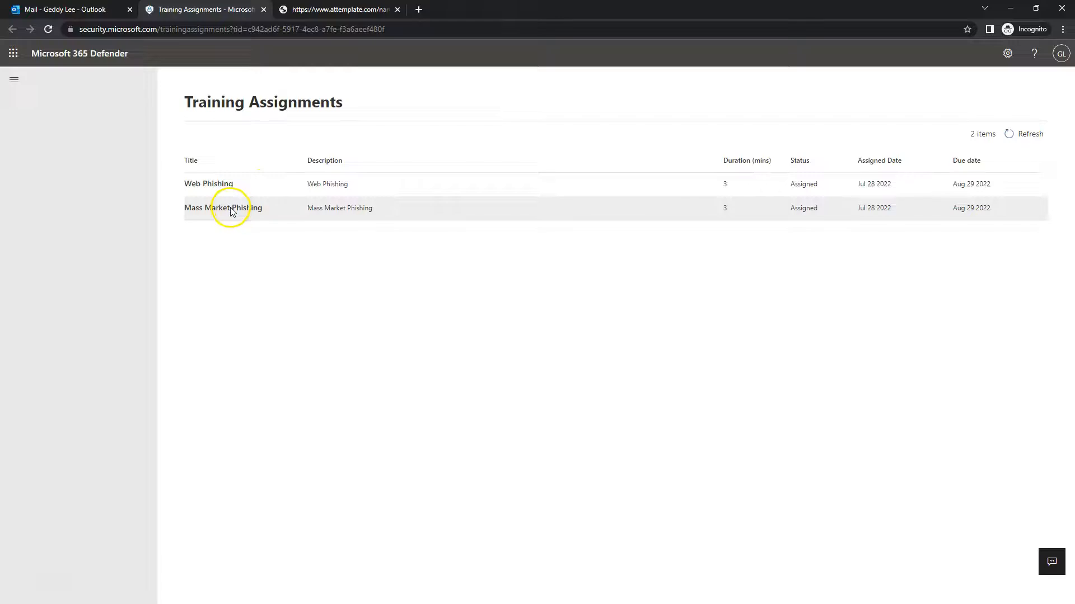
Open the Web Phishing course from the Training Assignments list
{"action": "left_click", "coordinate": [216, 182]}
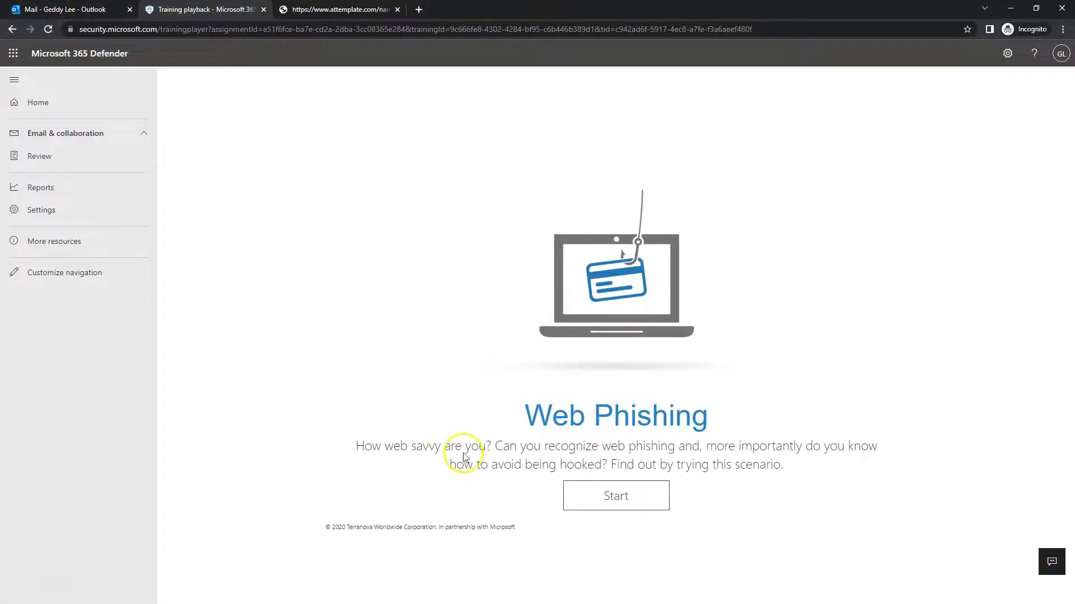
Start, pause and quit the Web Phishing video, then close the landing page and Training Assignments tabs
{"action": "left_click", "coordinate": [606, 501]}
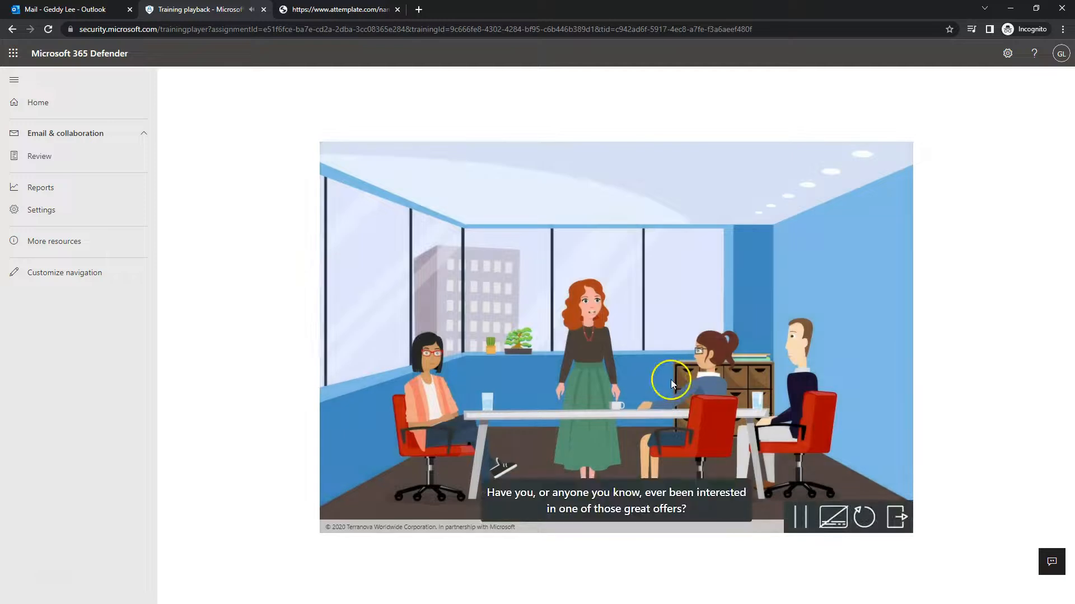
{"action": "left_click", "coordinate": [801, 516]}
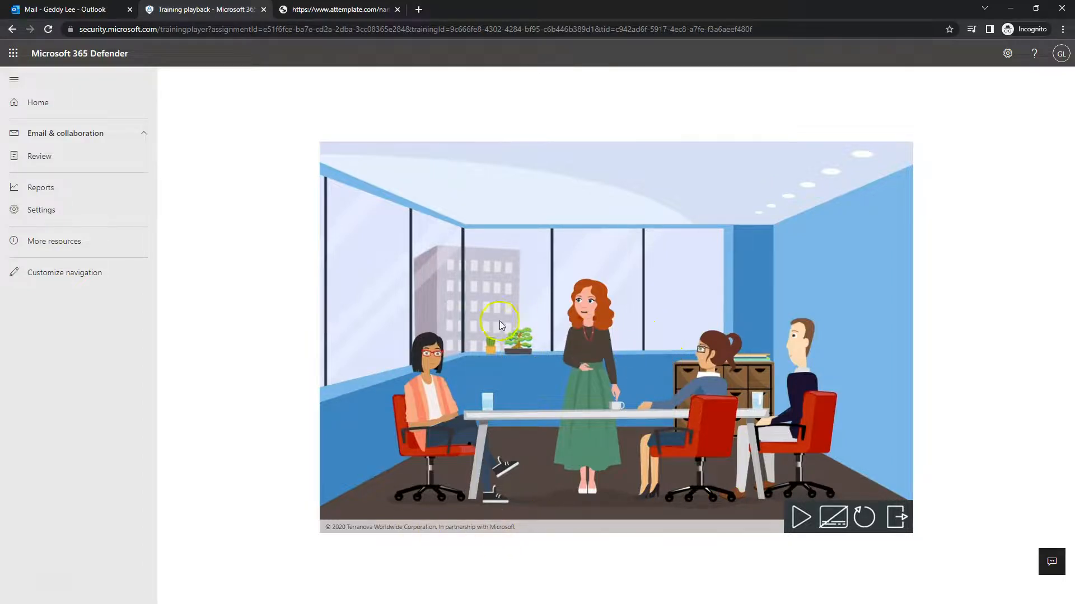
{"action": "left_click", "coordinate": [895, 516]}
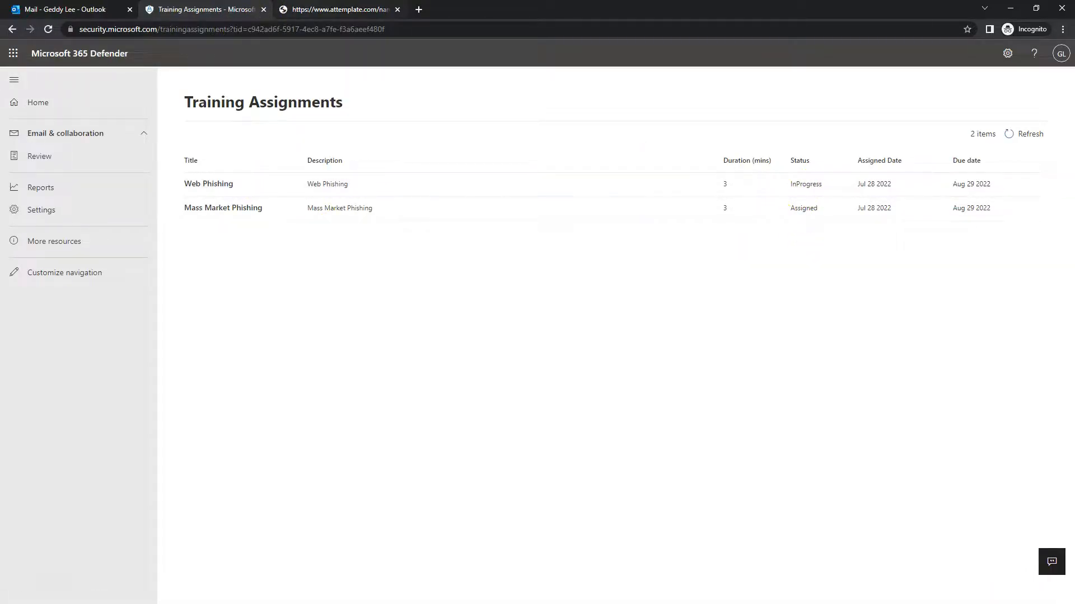
{"action": "left_click", "coordinate": [322, 7]}
{"action": "left_click", "coordinate": [397, 10]}
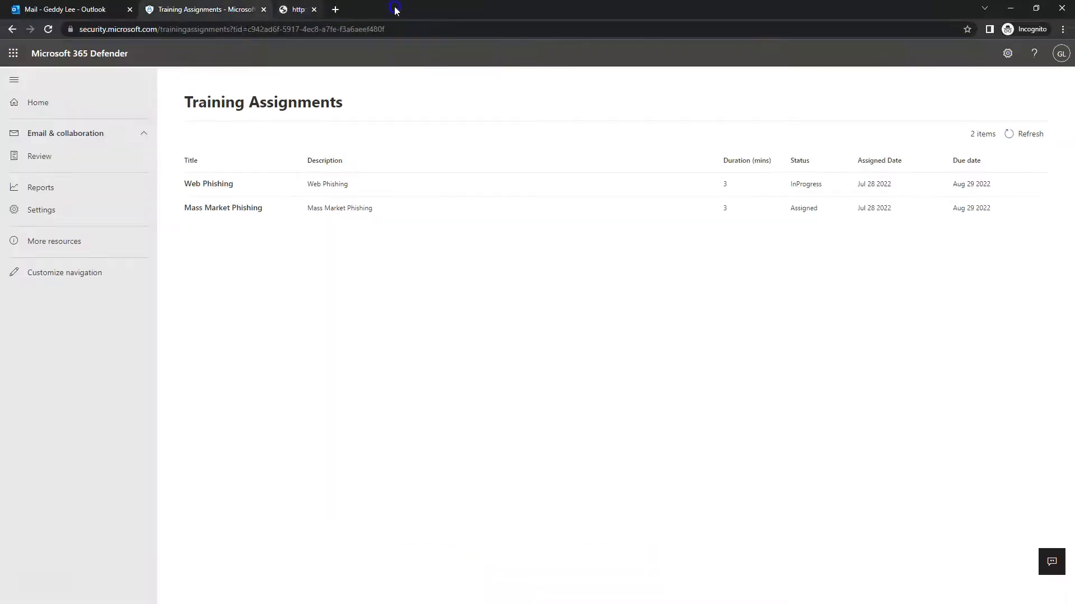
{"action": "left_click", "coordinate": [262, 9]}
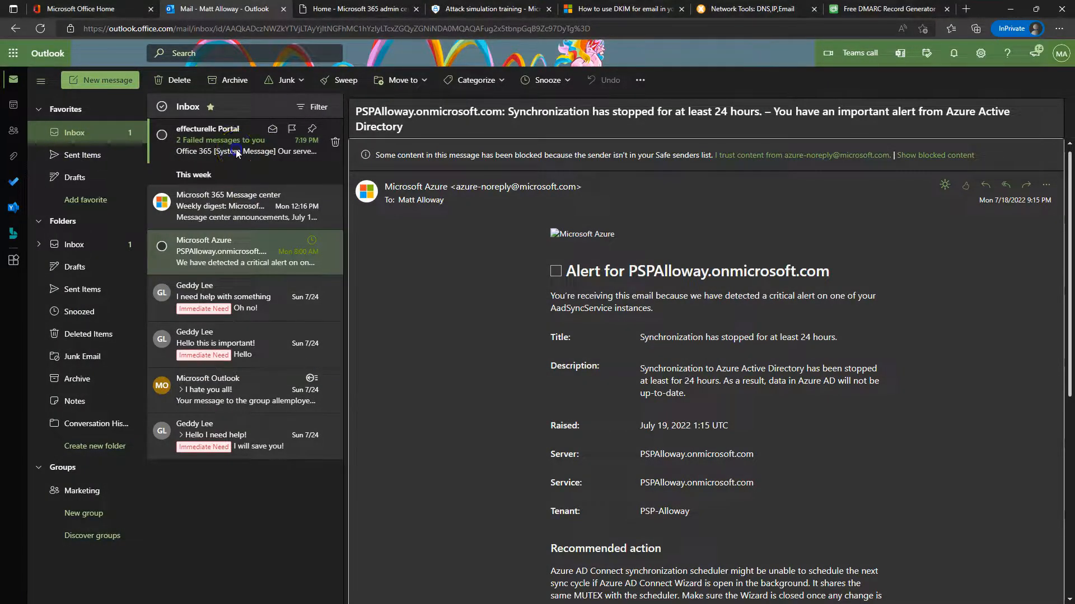
Report the '2 Failed messages to you' email via Security options > Mark as phishing
{"action": "left_click", "coordinate": [178, 140]}
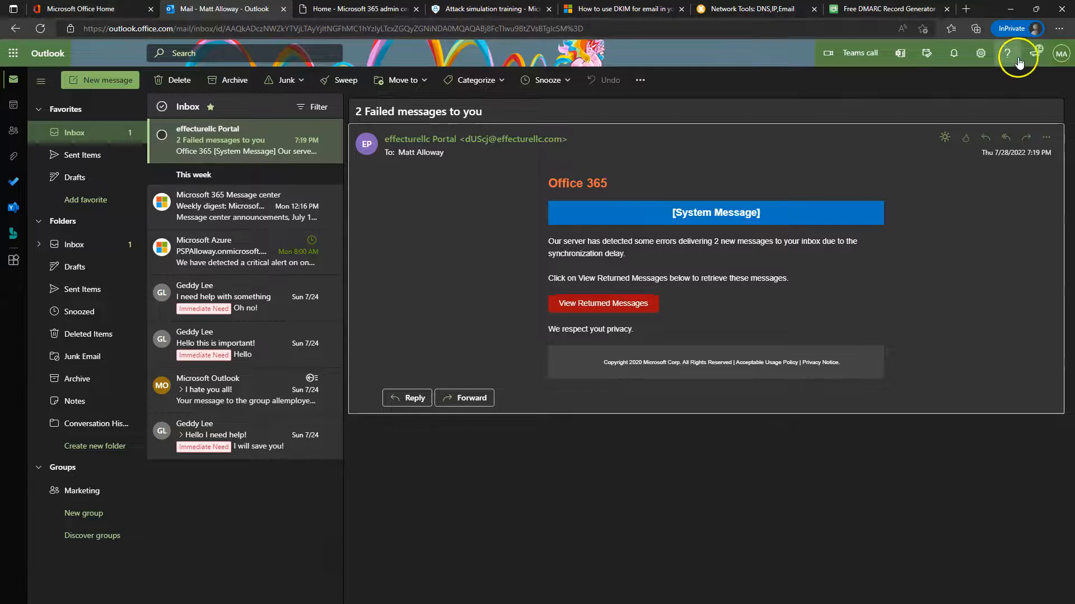
{"action": "left_click", "coordinate": [1057, 55]}
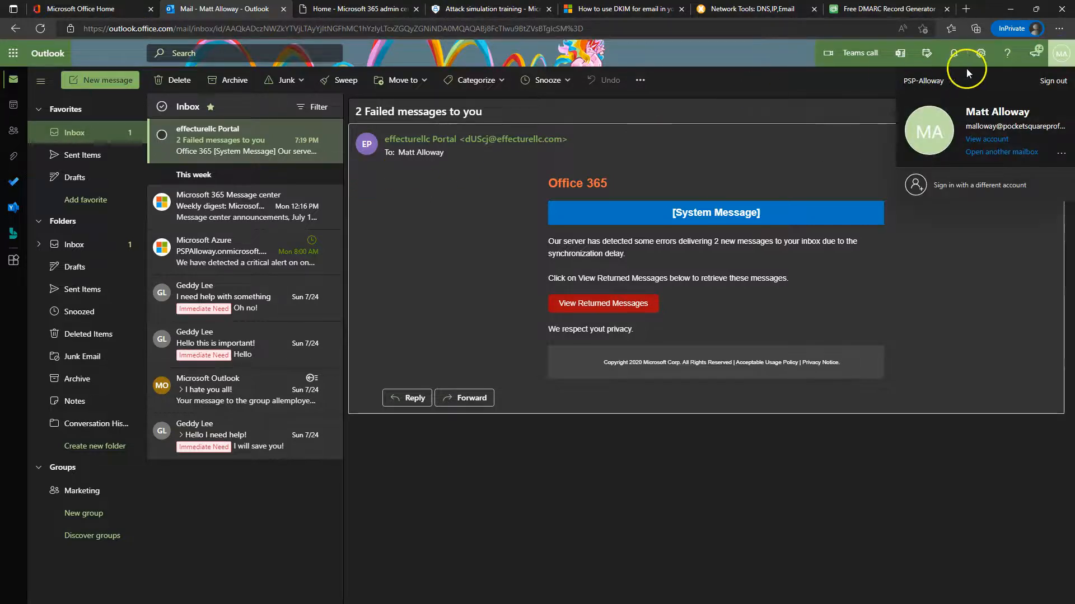
{"action": "left_click", "coordinate": [446, 239]}
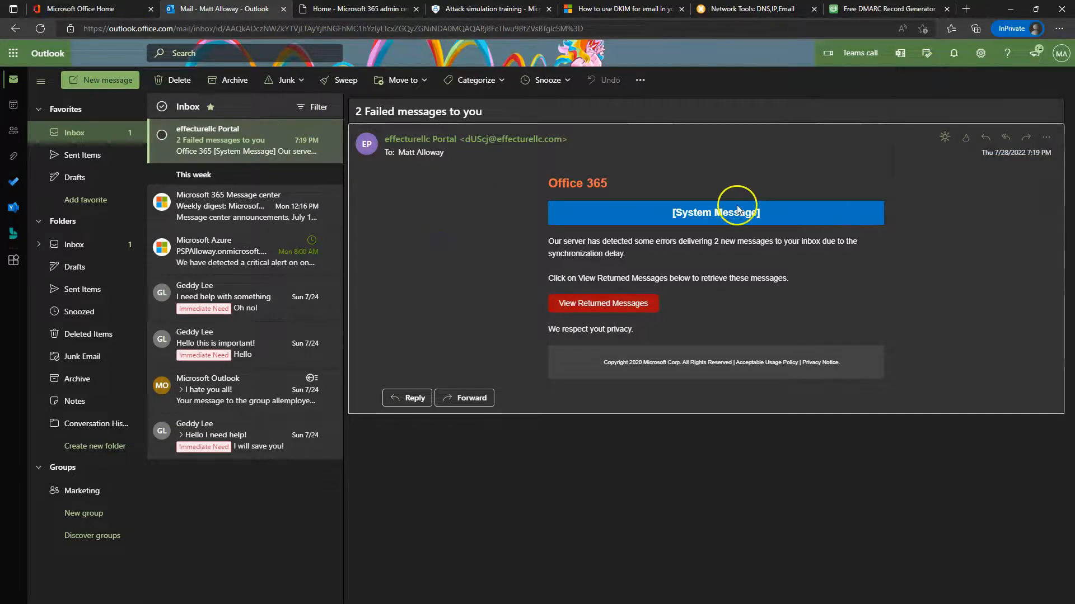
{"action": "left_click", "coordinate": [1047, 138]}
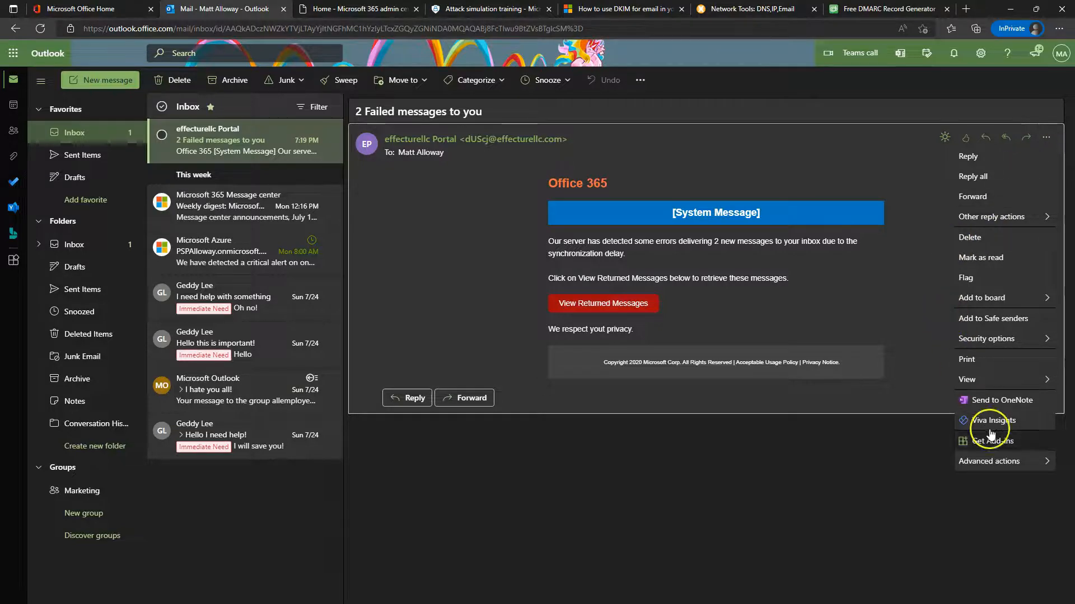
{"action": "mouse_move", "coordinate": [998, 463]}
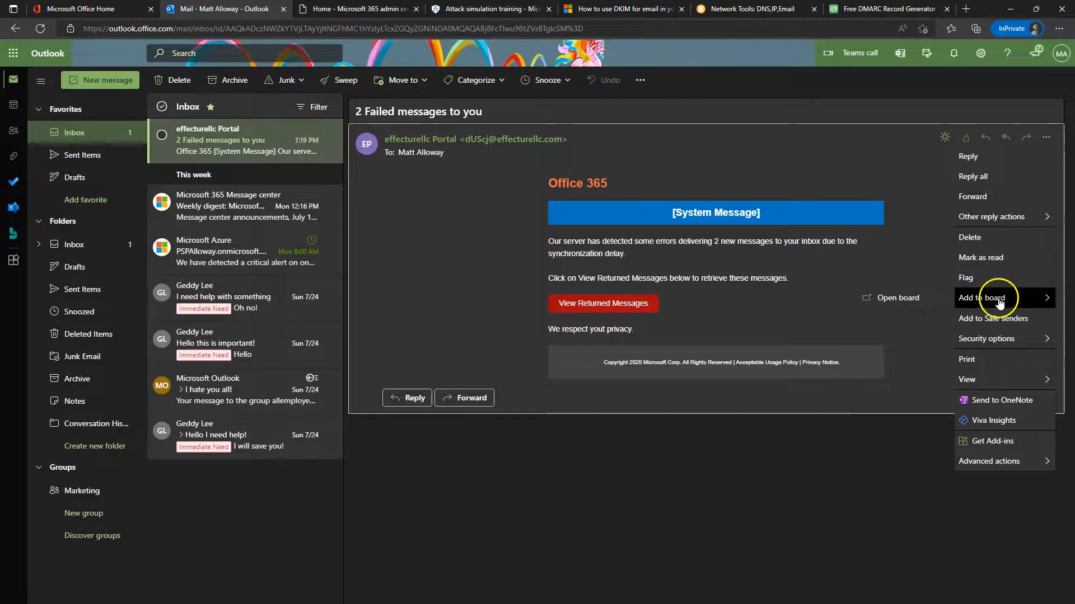
{"action": "mouse_move", "coordinate": [988, 296]}
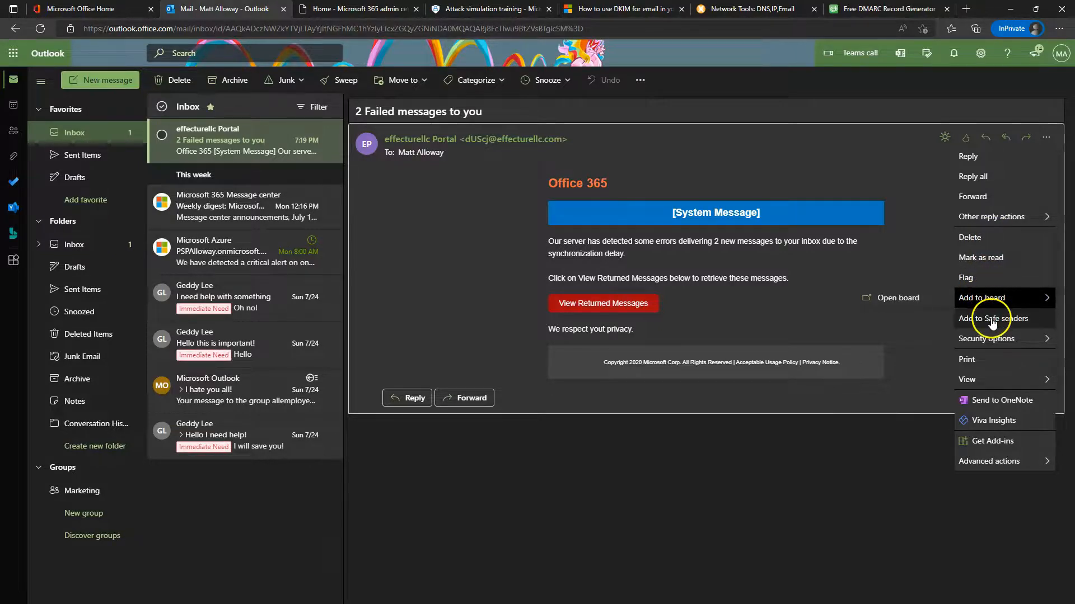
{"action": "mouse_move", "coordinate": [994, 341]}
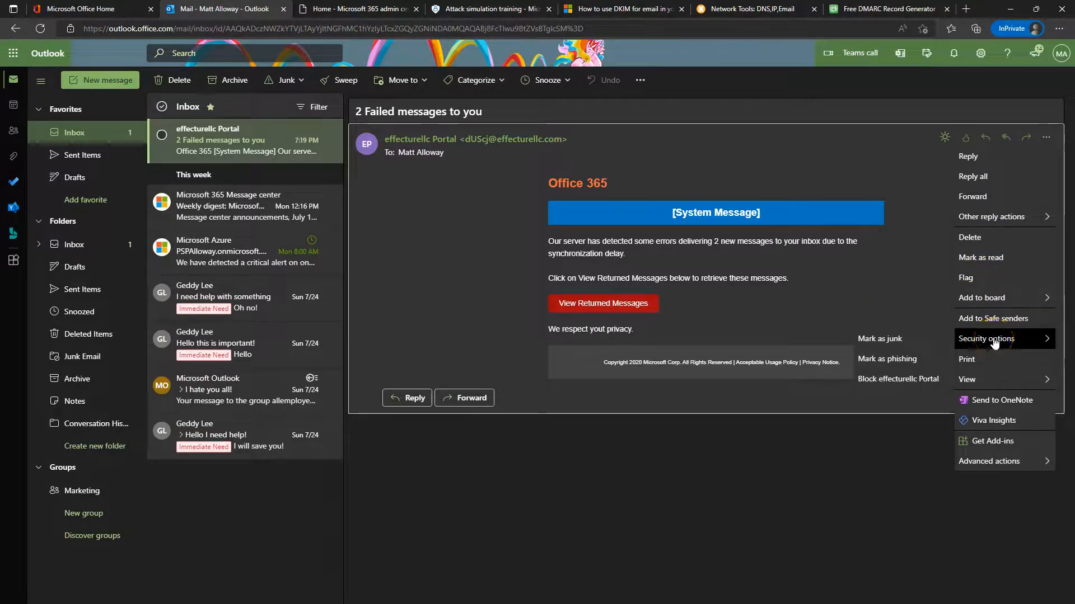
{"action": "left_click", "coordinate": [883, 364]}
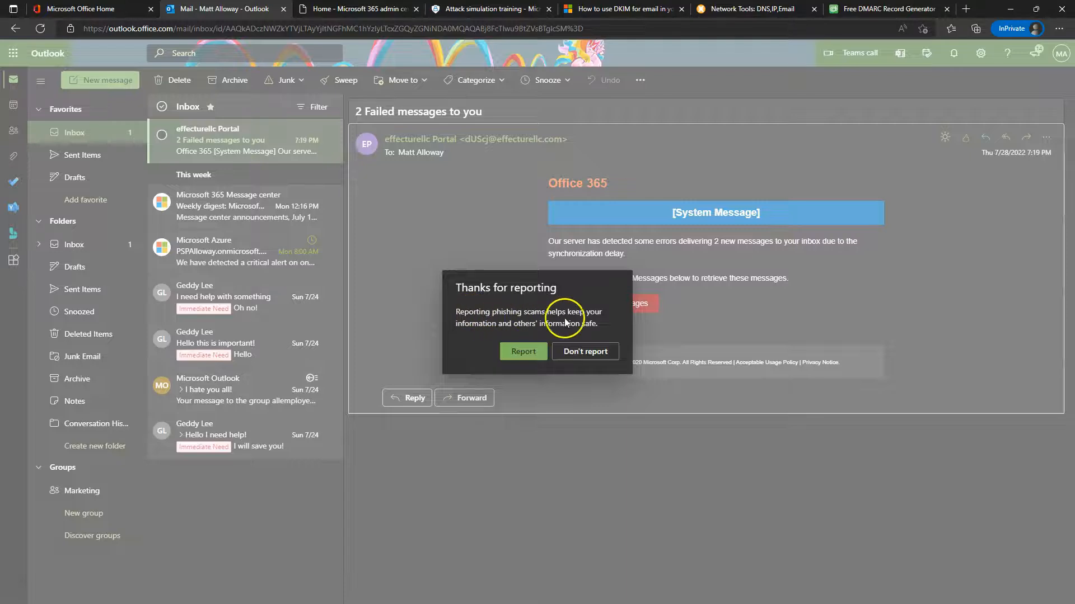
{"action": "left_click", "coordinate": [524, 353]}
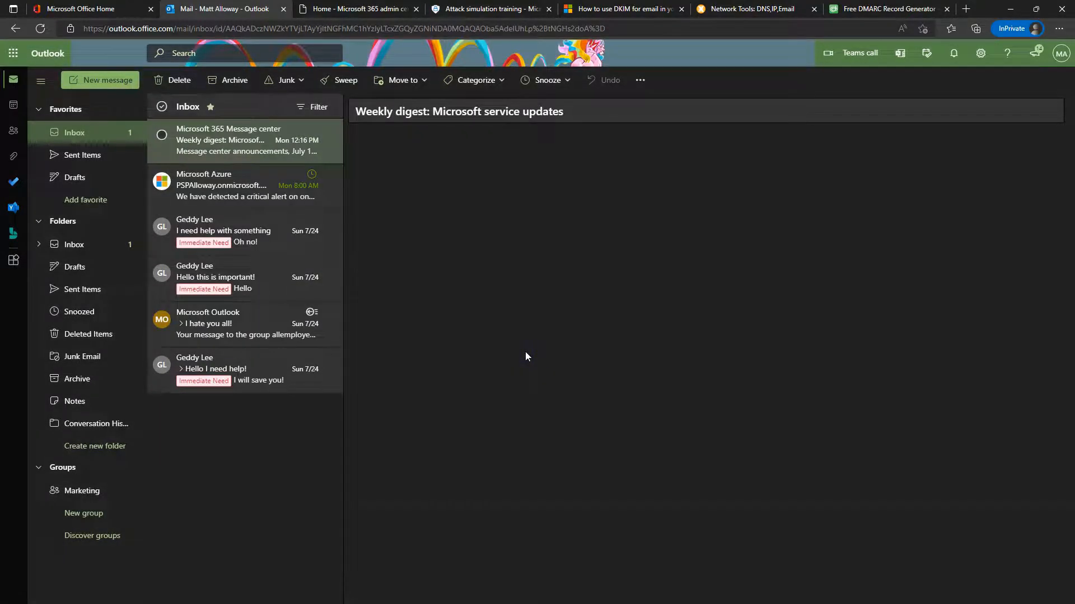
Confirm the reported message is in Deleted Items, then go back to the Inbox
{"action": "left_click", "coordinate": [102, 335]}
{"action": "left_click", "coordinate": [291, 173]}
{"action": "left_click", "coordinate": [78, 241]}
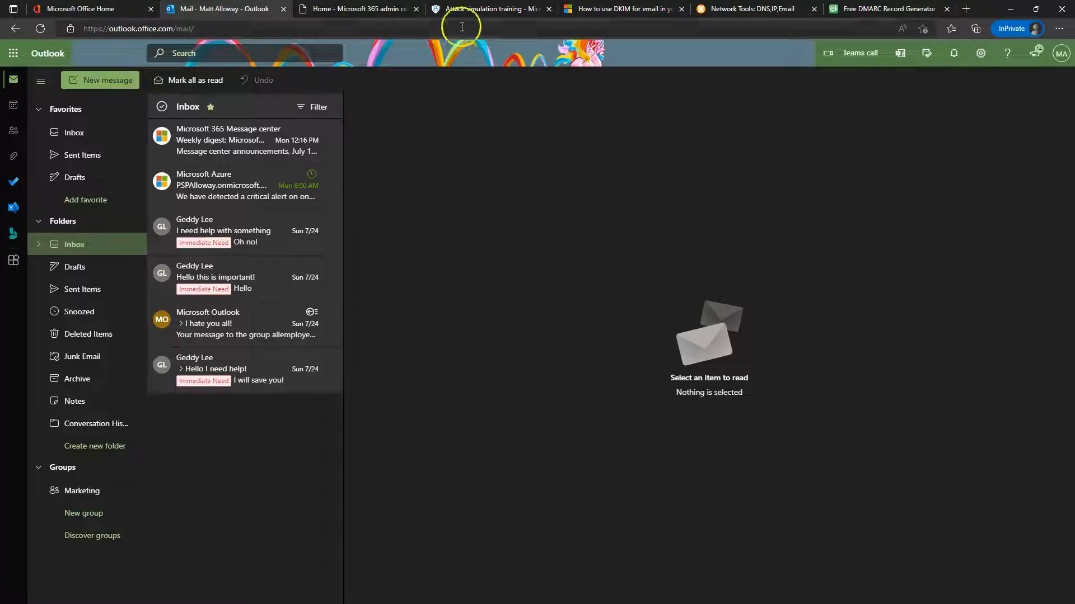
{"action": "left_click", "coordinate": [464, 9]}
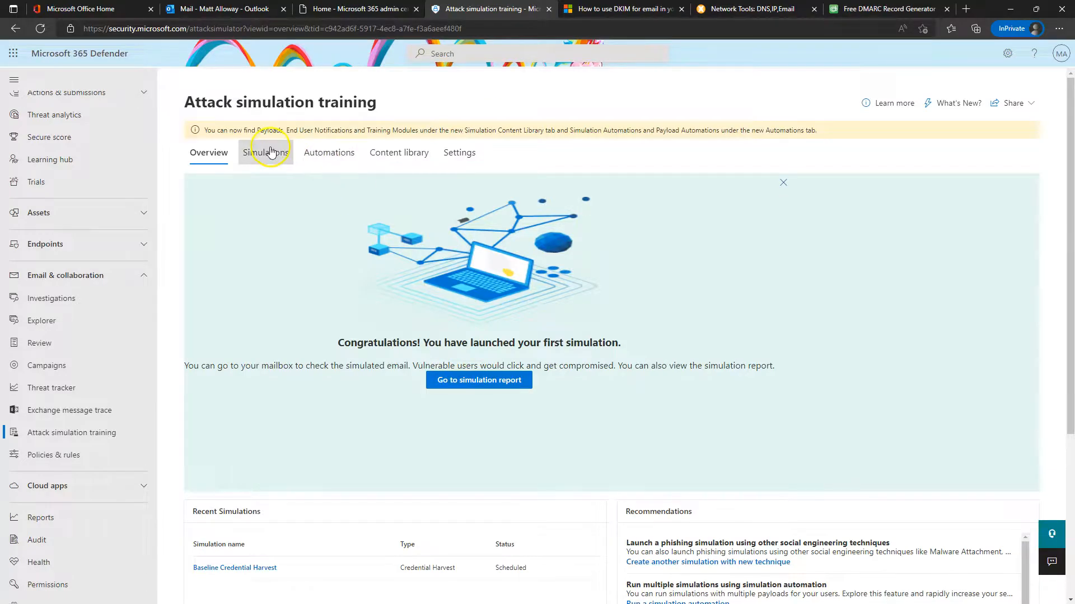
Check the Baseline Credential Harvest report (1 of 3 users compromised) and switch to the Simulations list
{"action": "scroll", "coordinate": [336, 426], "scroll_direction": "down", "scroll_amount": 3}
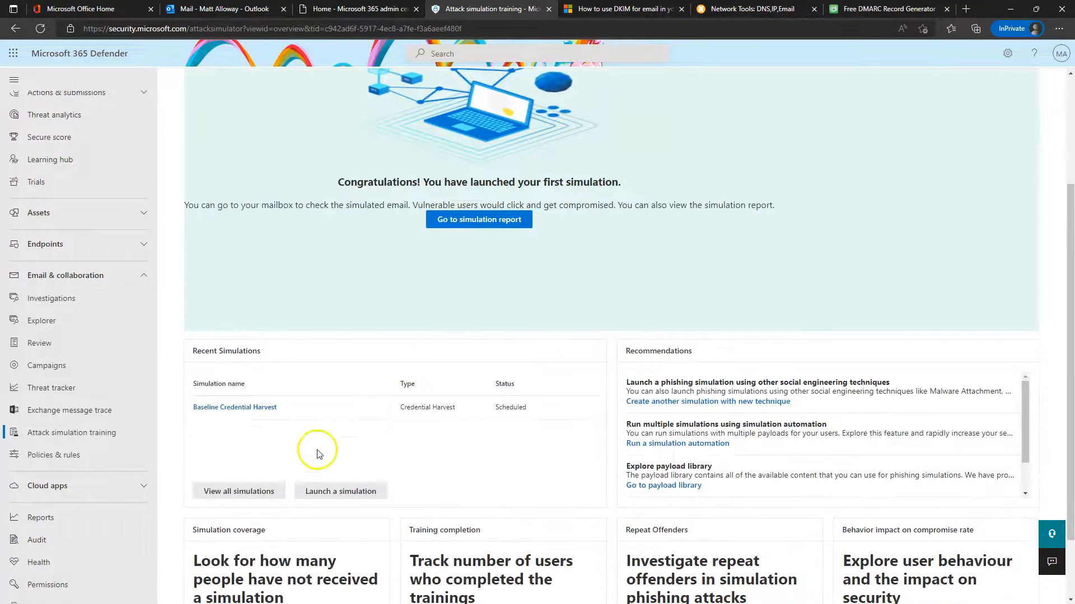
{"action": "left_click", "coordinate": [227, 408]}
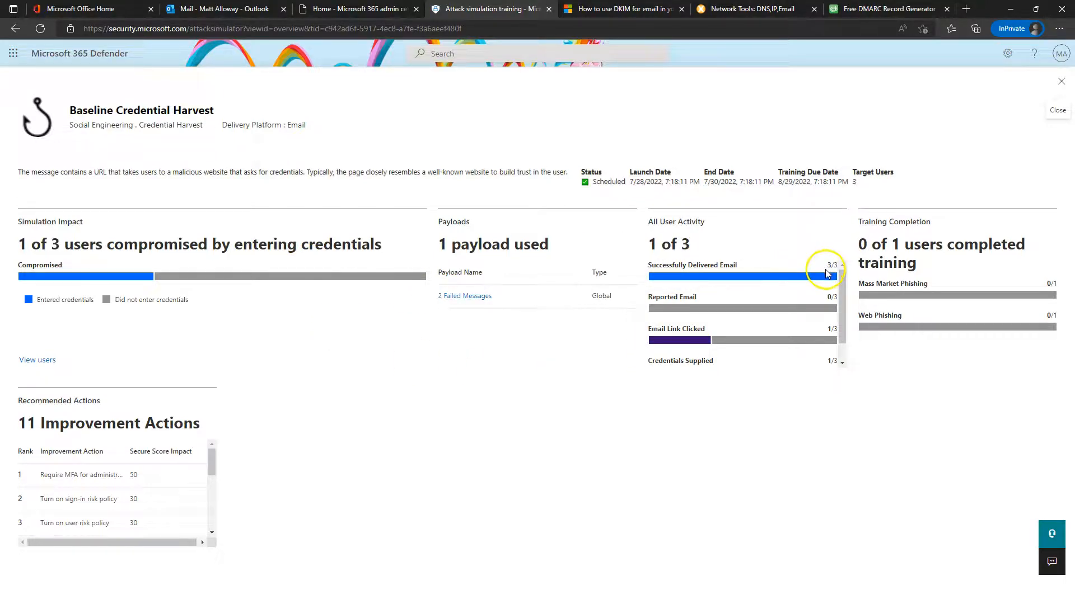
{"action": "scroll", "coordinate": [704, 348], "scroll_direction": "down", "scroll_amount": 1}
{"action": "mouse_move", "coordinate": [698, 355]}
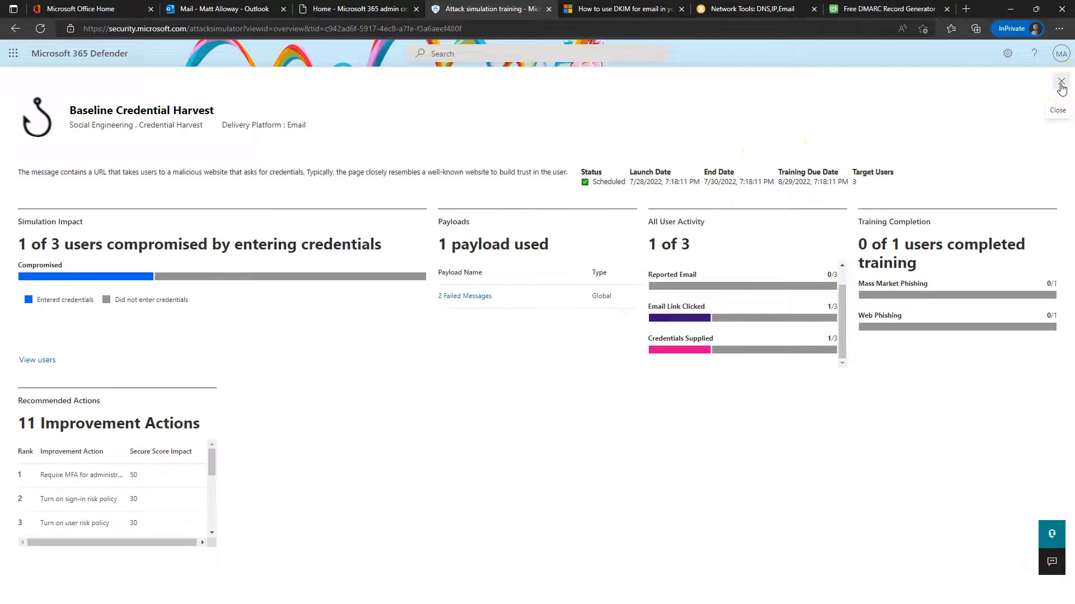
{"action": "left_click", "coordinate": [1060, 82]}
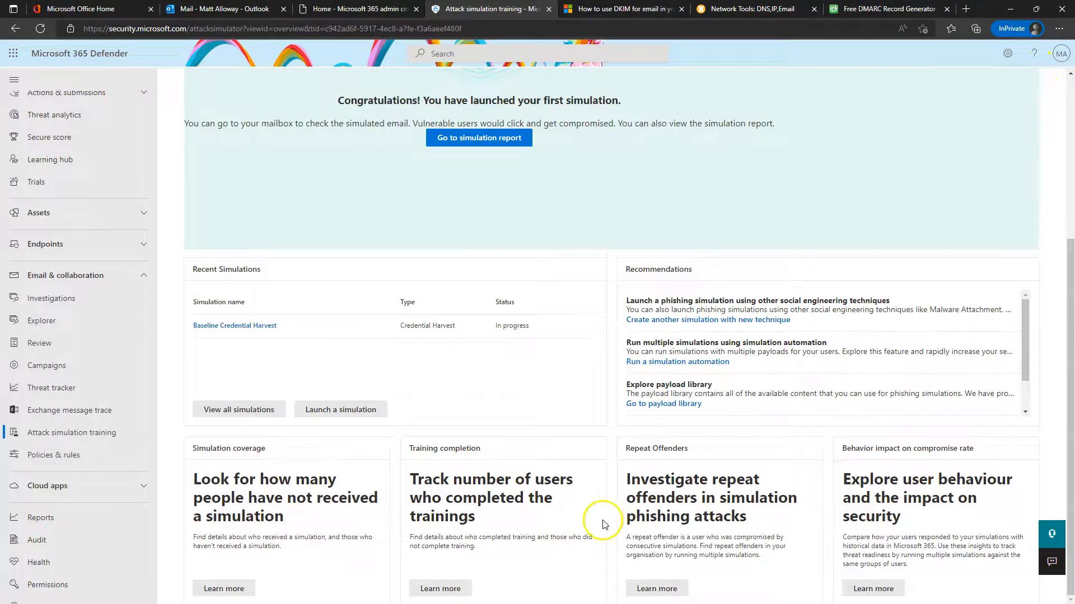
{"action": "scroll", "coordinate": [588, 515], "scroll_direction": "up", "scroll_amount": 5}
{"action": "left_click", "coordinate": [263, 151]}
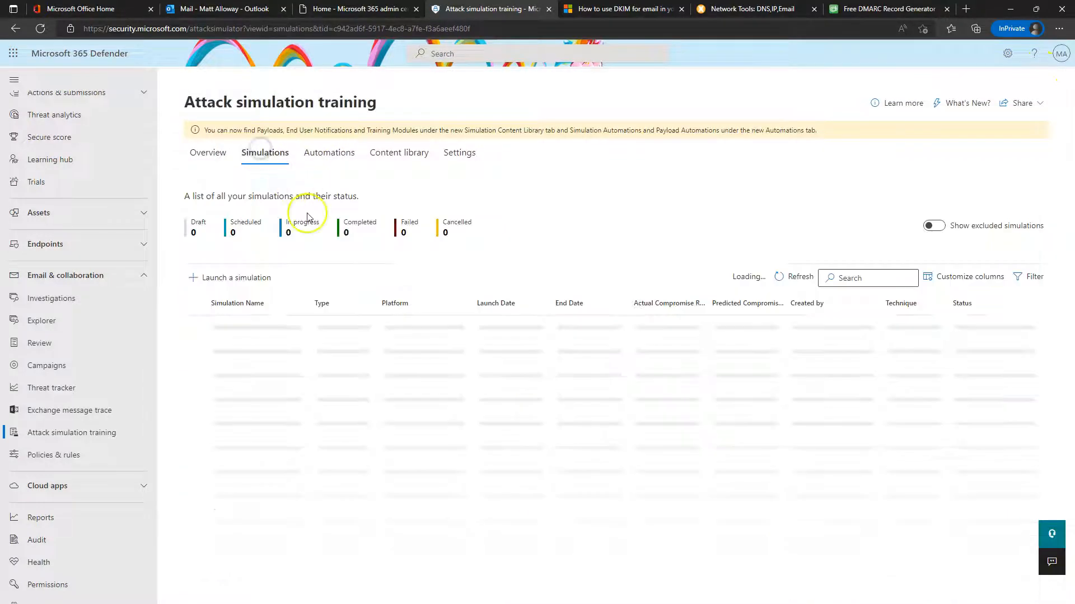
Start a new OAuth Consent Grant simulation, name it, and preview the Outlook Contact Access payload
{"action": "left_click", "coordinate": [233, 279]}
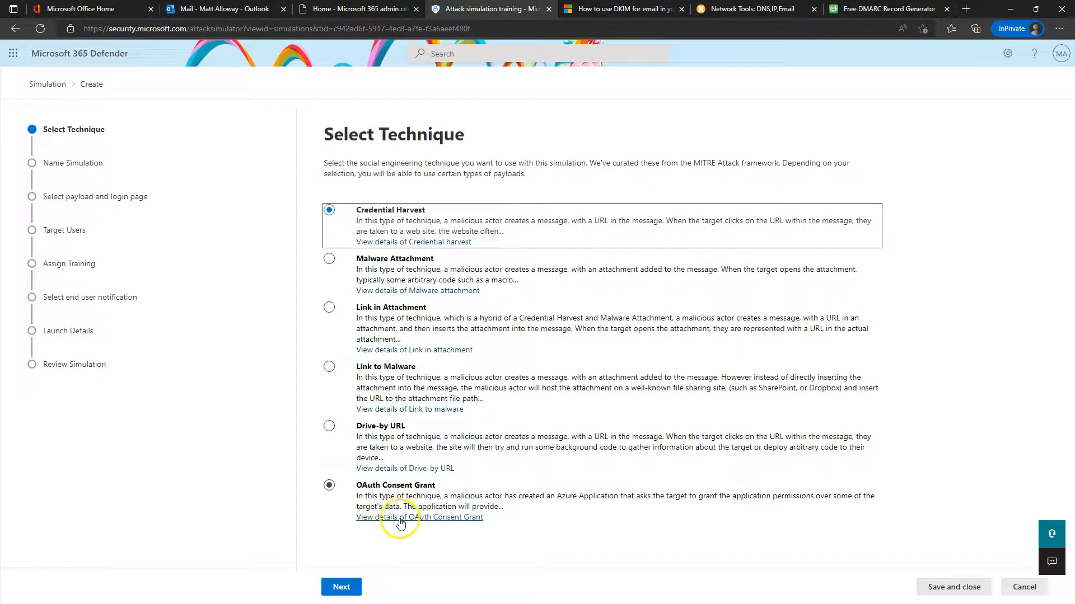
{"action": "left_click", "coordinate": [367, 495]}
{"action": "left_click", "coordinate": [338, 588]}
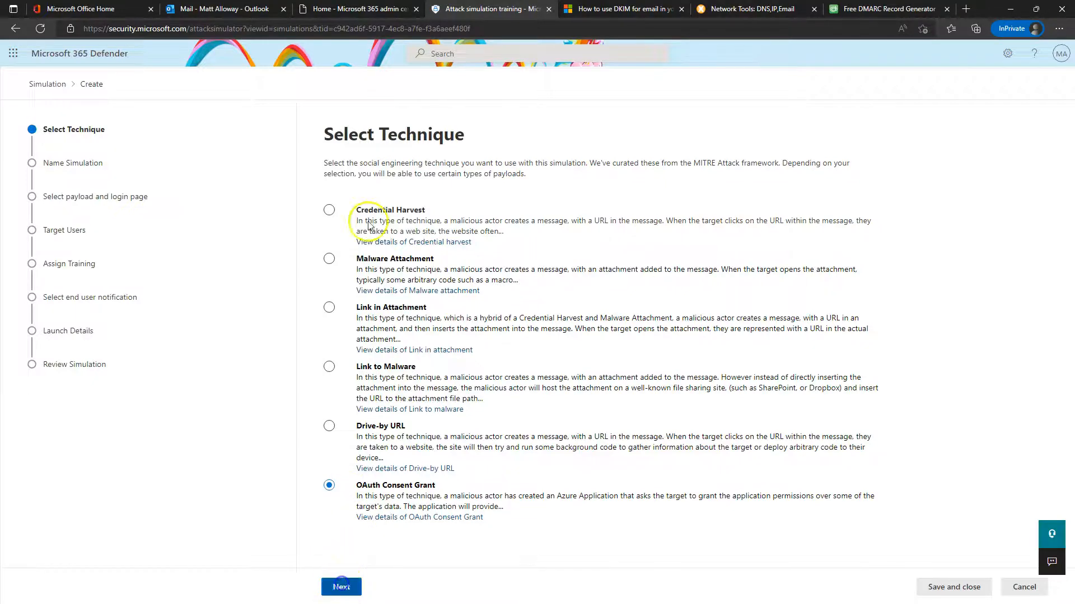
{"action": "left_click", "coordinate": [341, 585]}
{"action": "left_click", "coordinate": [392, 190]}
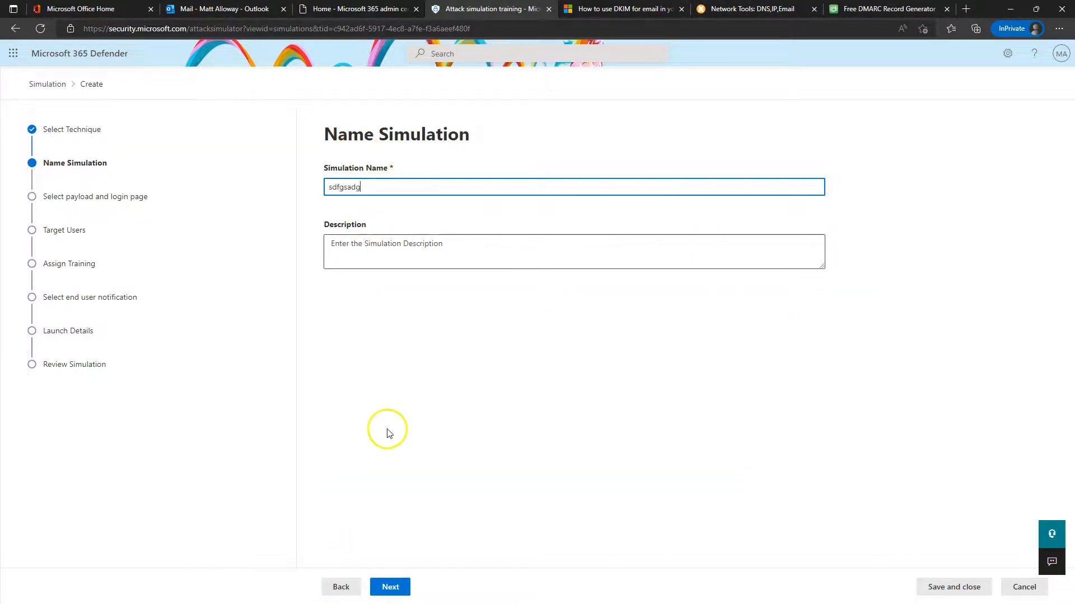
{"action": "left_click", "coordinate": [391, 587]}
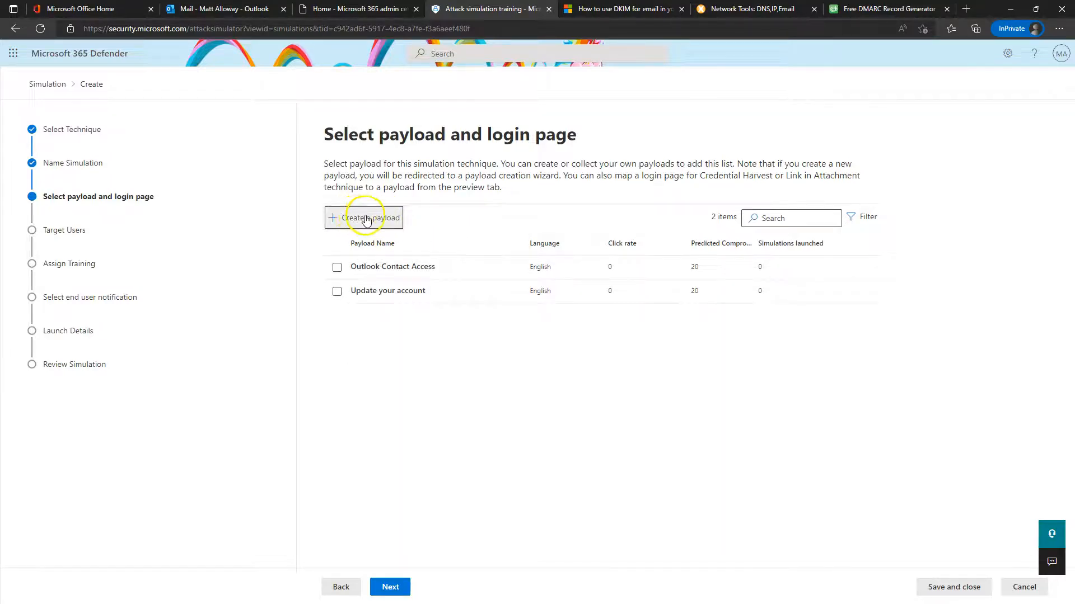
{"action": "left_click", "coordinate": [367, 267]}
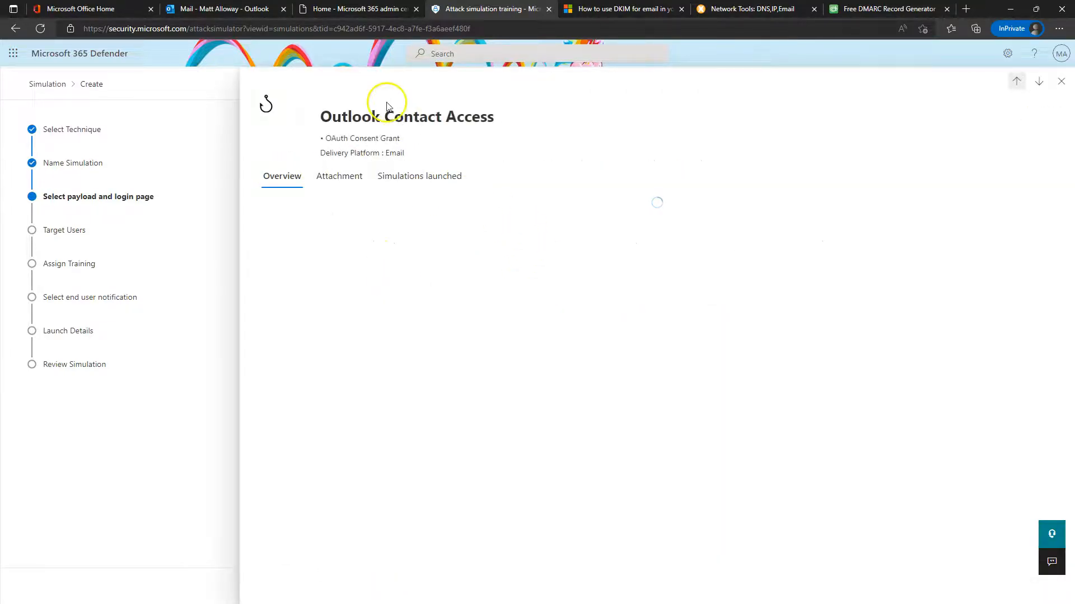
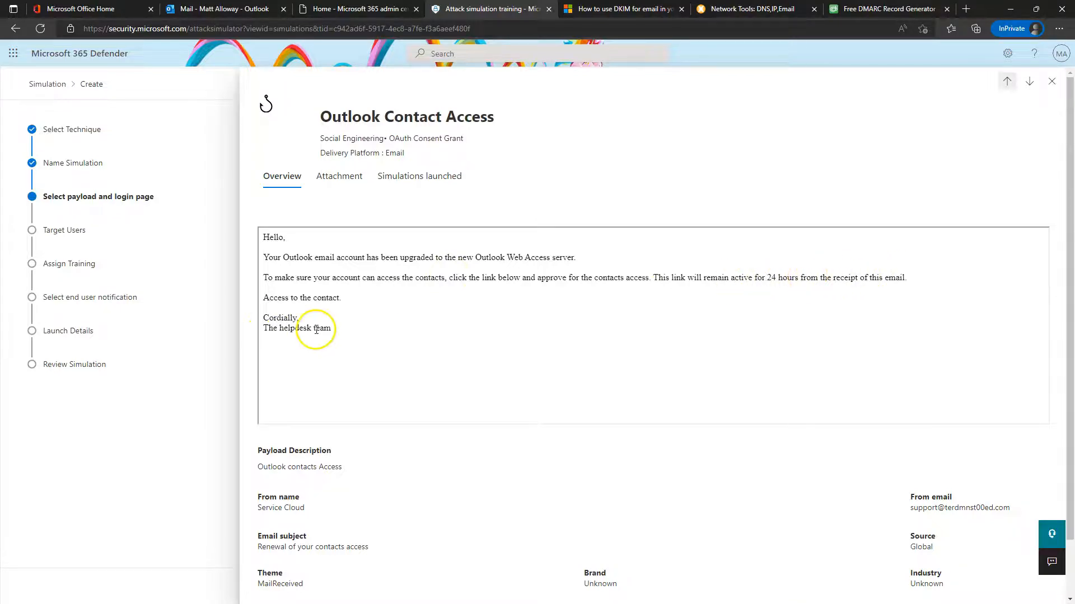
Review the Outlook Contact Access payload's attachment and past simulations, then close its details
{"action": "scroll", "coordinate": [444, 331], "scroll_direction": "down", "scroll_amount": 1}
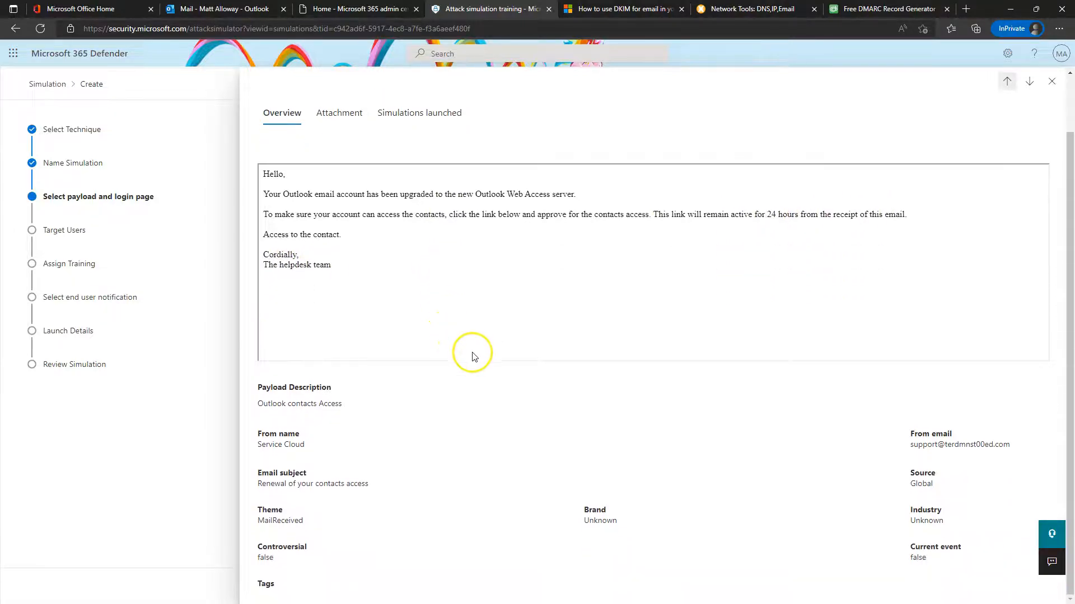
{"action": "scroll", "coordinate": [599, 376], "scroll_direction": "up", "scroll_amount": 1}
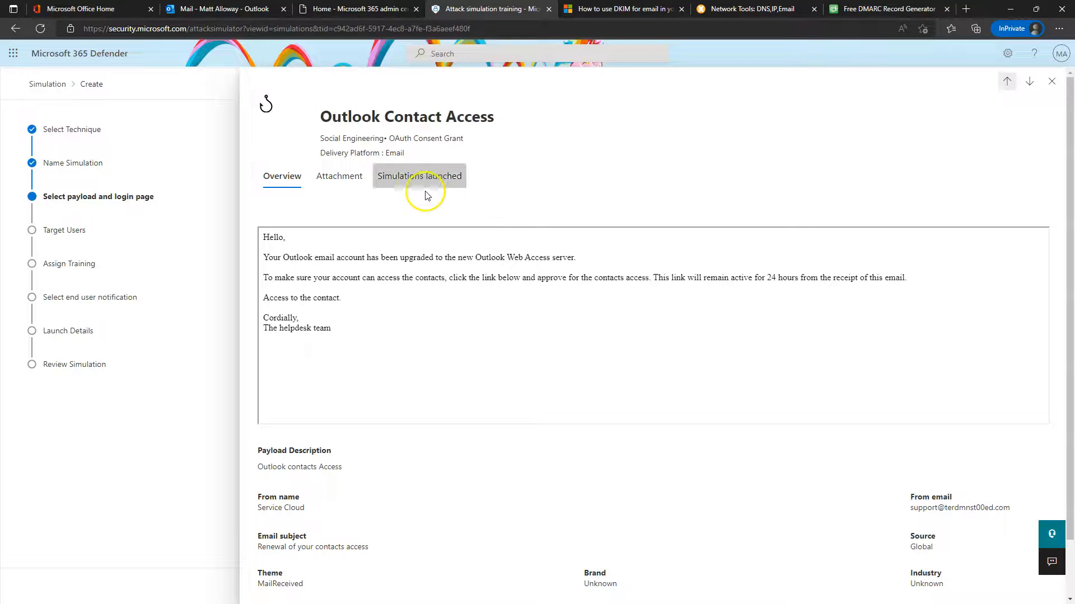
{"action": "left_click", "coordinate": [330, 178]}
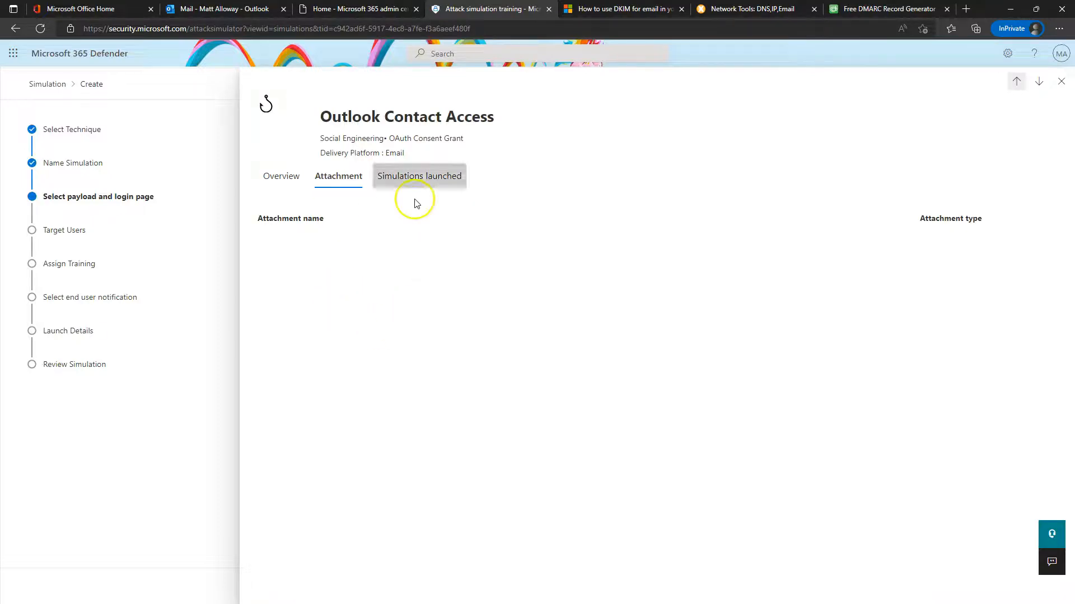
{"action": "left_click", "coordinate": [411, 183]}
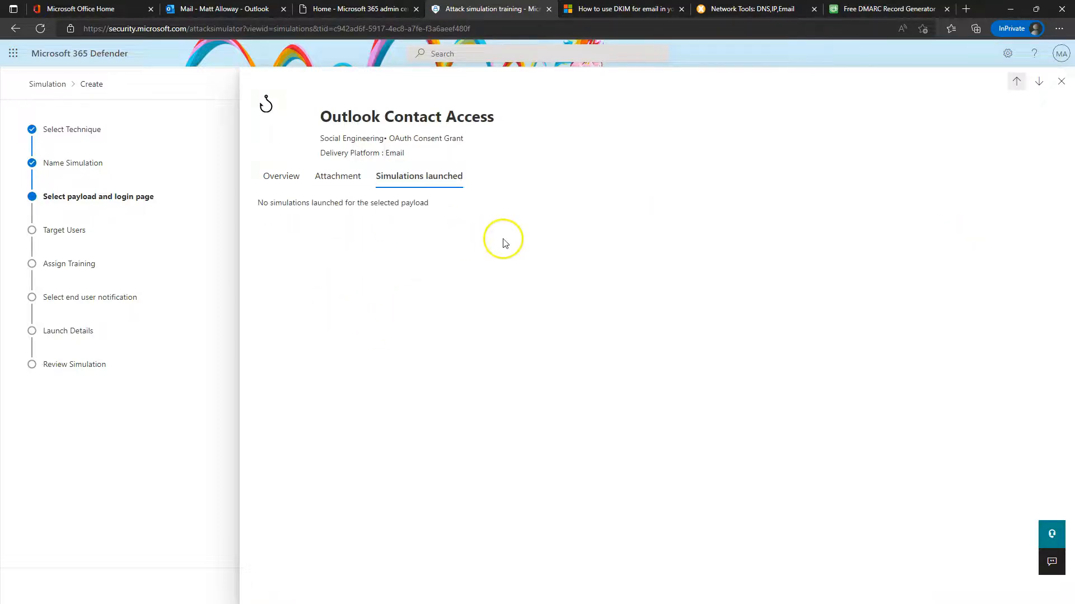
{"action": "left_click", "coordinate": [1055, 83]}
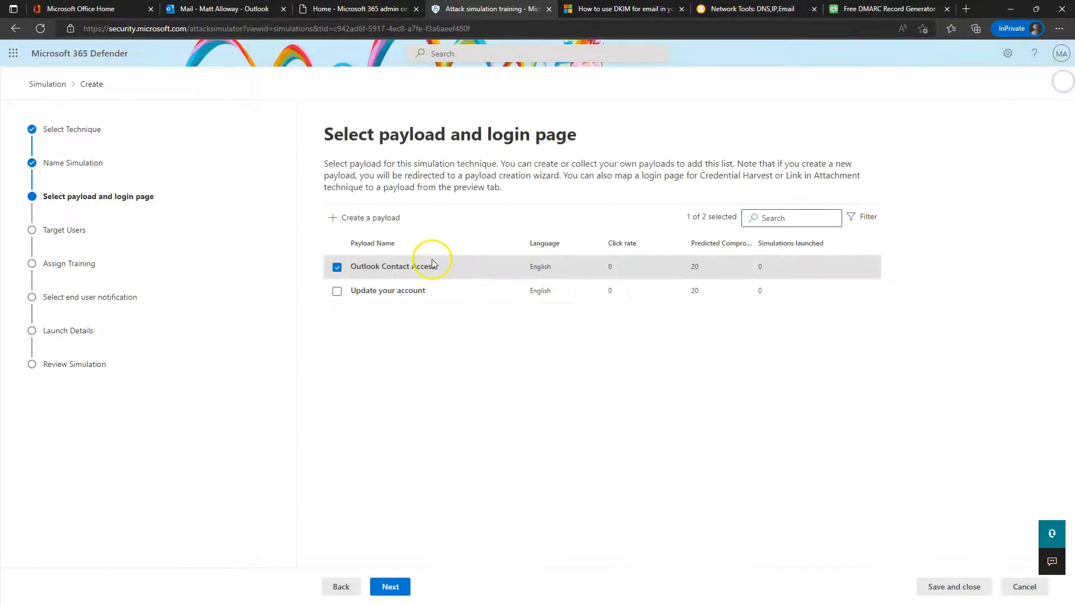
Inspect the Update your account payload's attachments, past simulations and email preview, leaving it selected
{"action": "left_click", "coordinate": [386, 293]}
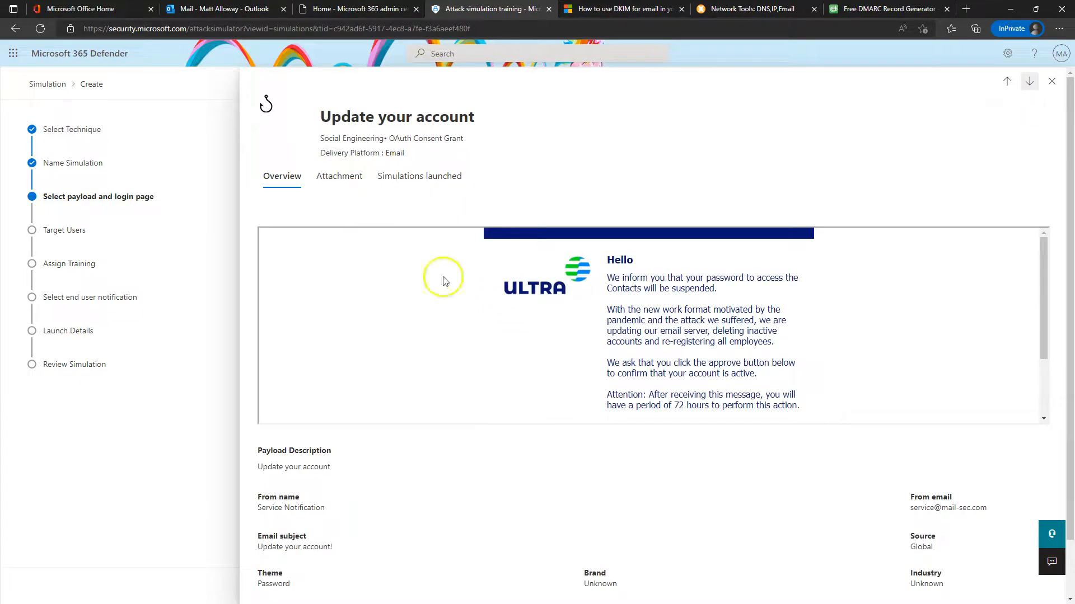
{"action": "scroll", "coordinate": [685, 277], "scroll_direction": "down", "scroll_amount": 3}
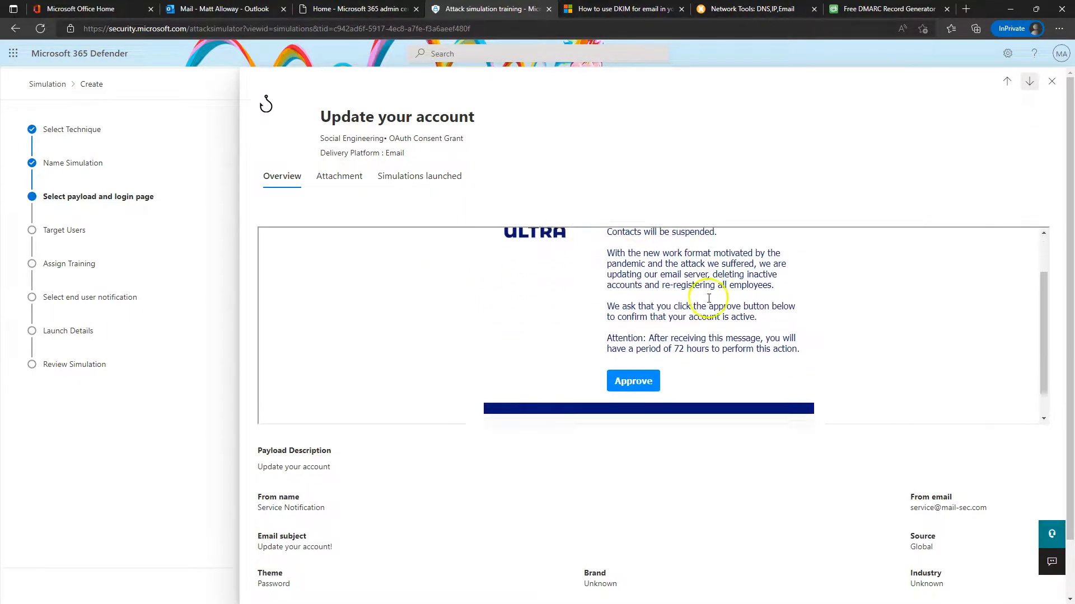
{"action": "scroll", "coordinate": [644, 325], "scroll_direction": "up", "scroll_amount": 2}
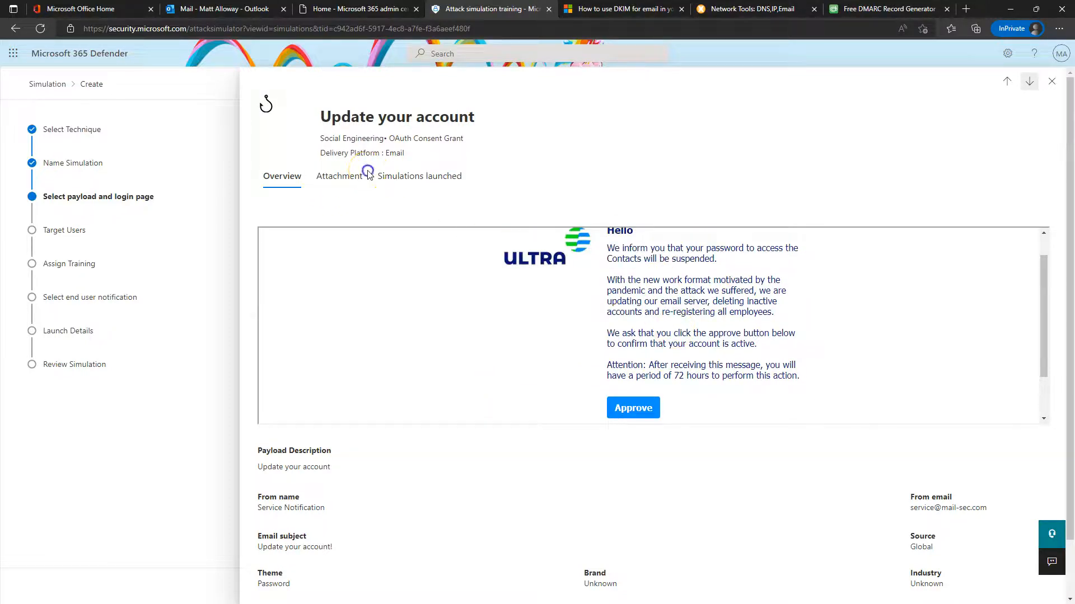
{"action": "left_click", "coordinate": [338, 177]}
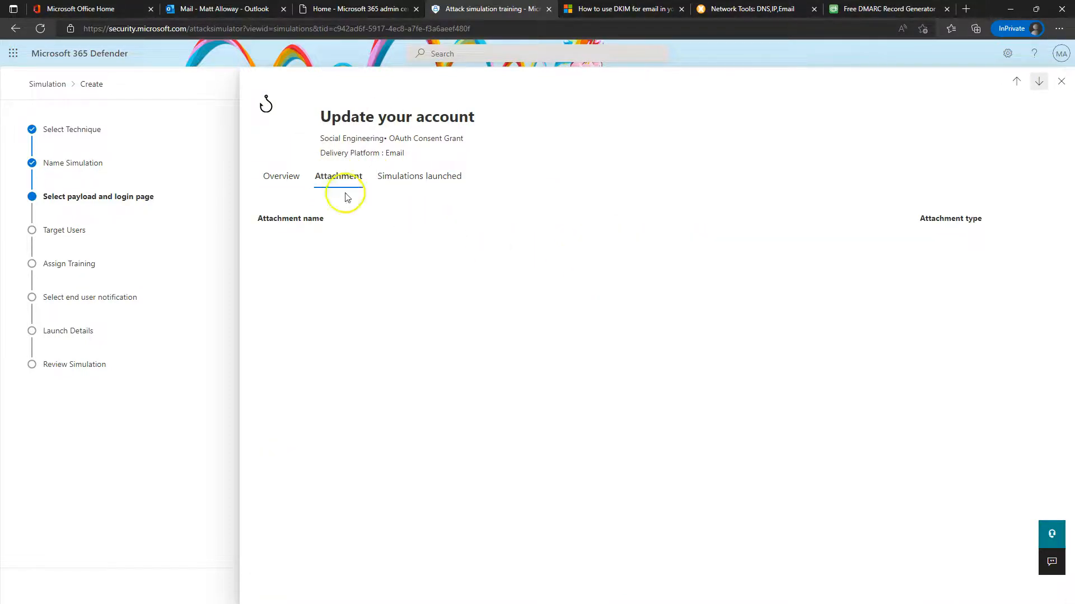
{"action": "left_click", "coordinate": [426, 177]}
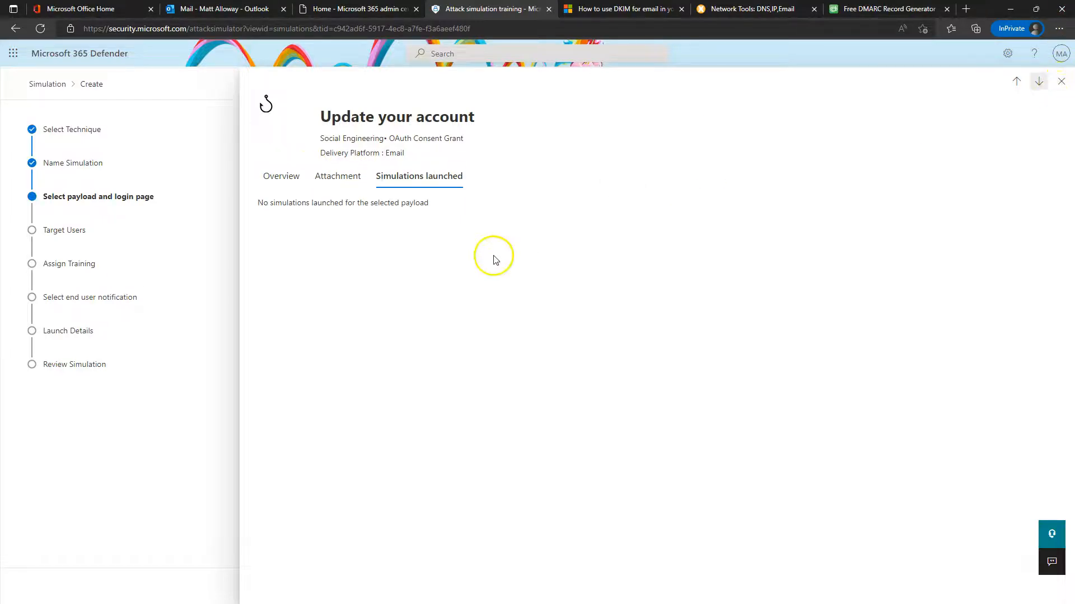
{"action": "left_click", "coordinate": [266, 179]}
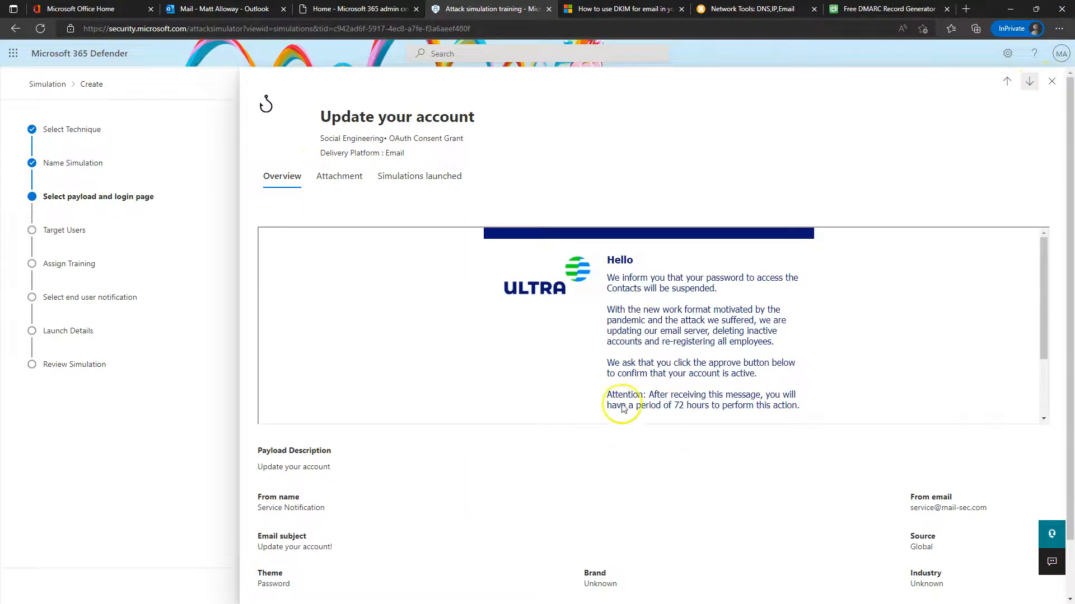
{"action": "scroll", "coordinate": [638, 361], "scroll_direction": "down", "scroll_amount": 3}
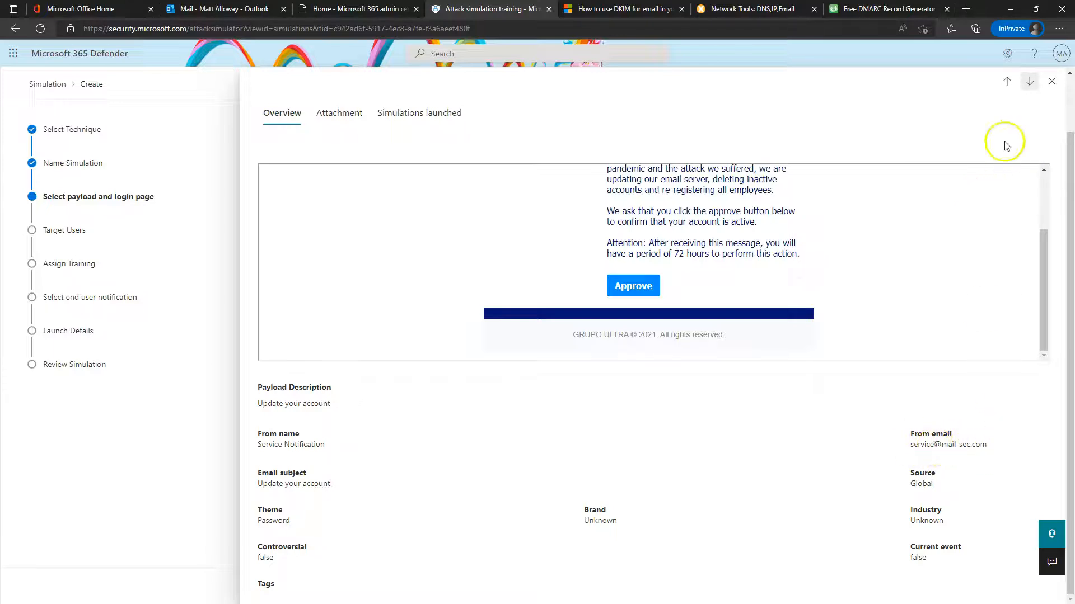
{"action": "left_click", "coordinate": [1057, 80]}
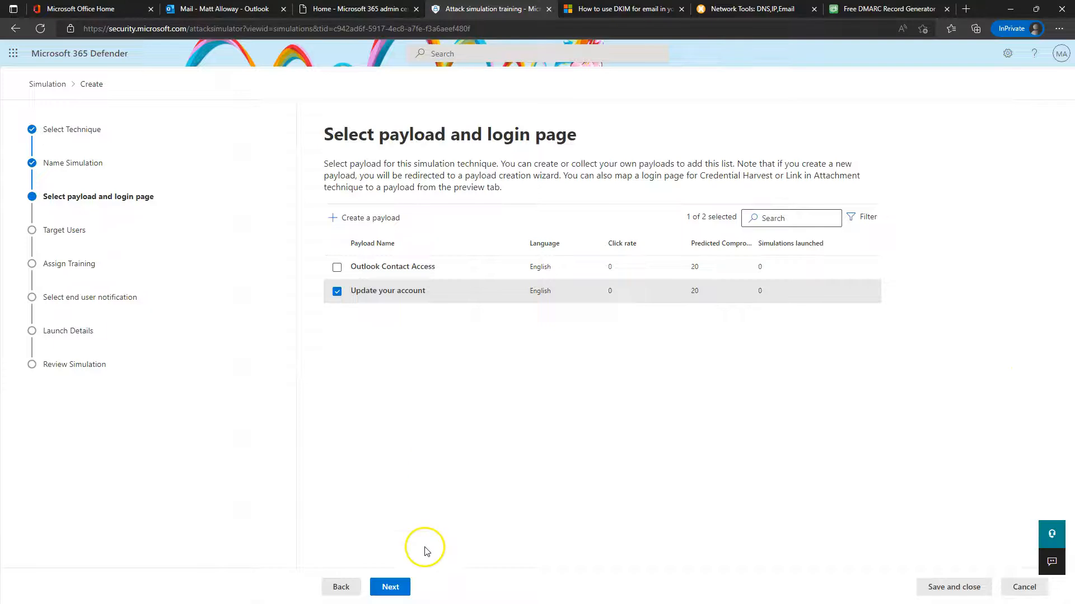
{"action": "left_click", "coordinate": [371, 225]}
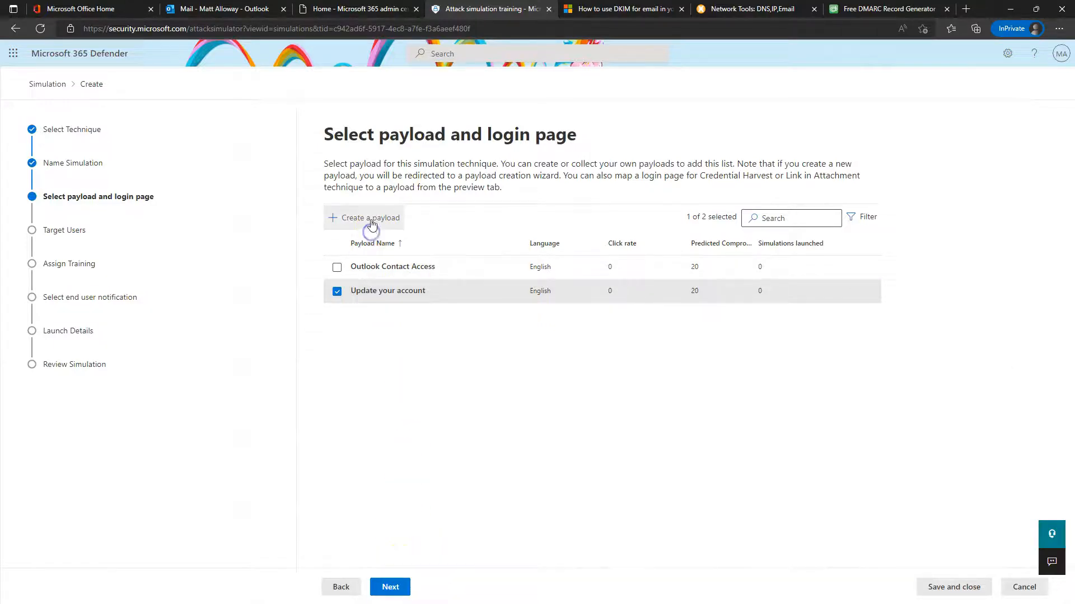
{"action": "left_click", "coordinate": [331, 193]}
{"action": "left_click", "coordinate": [343, 586]}
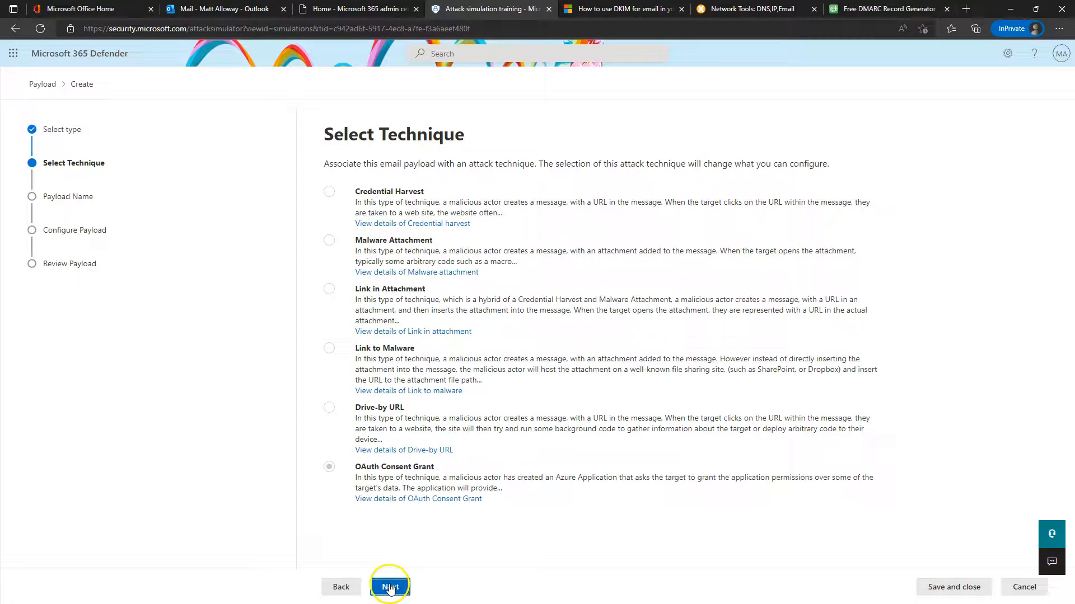
{"action": "left_click", "coordinate": [1021, 588]}
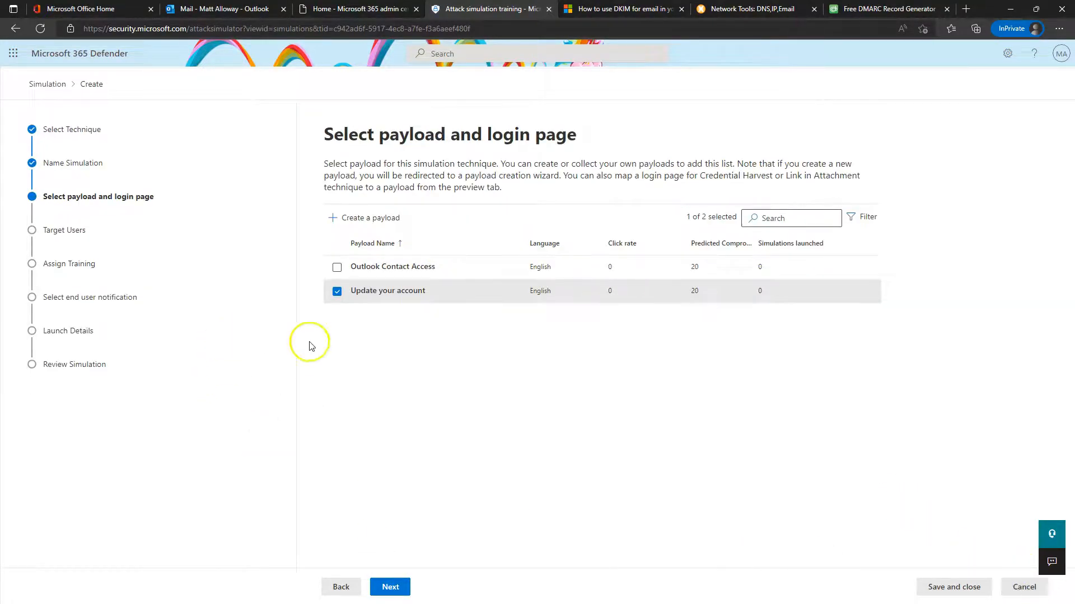
{"action": "left_click", "coordinate": [404, 588]}
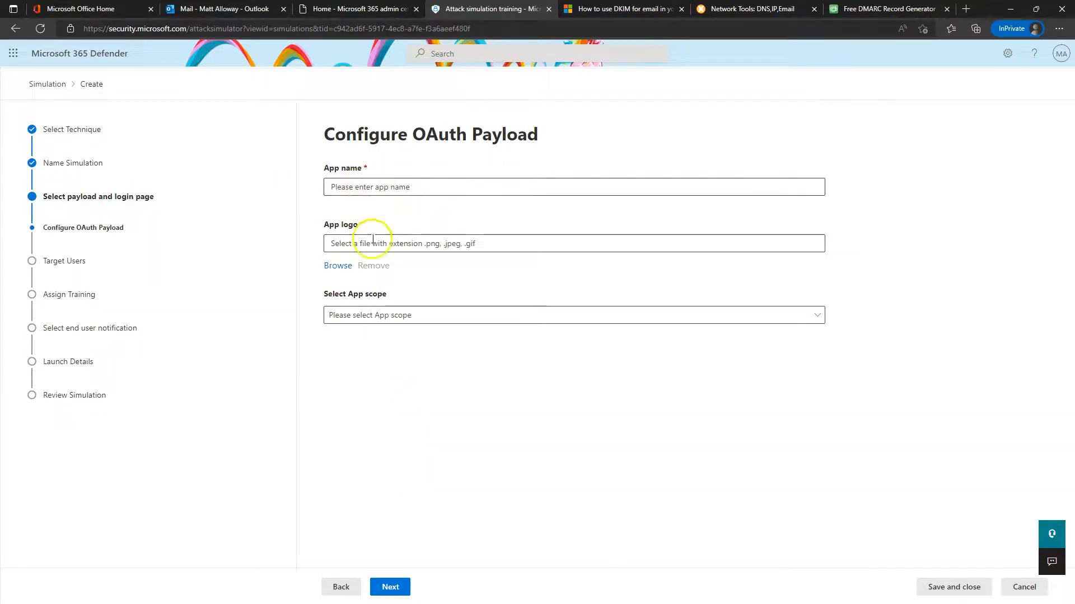
Name the OAuth app 'sewsr' and give it the Read user contacts scope
{"action": "left_click", "coordinate": [364, 187]}
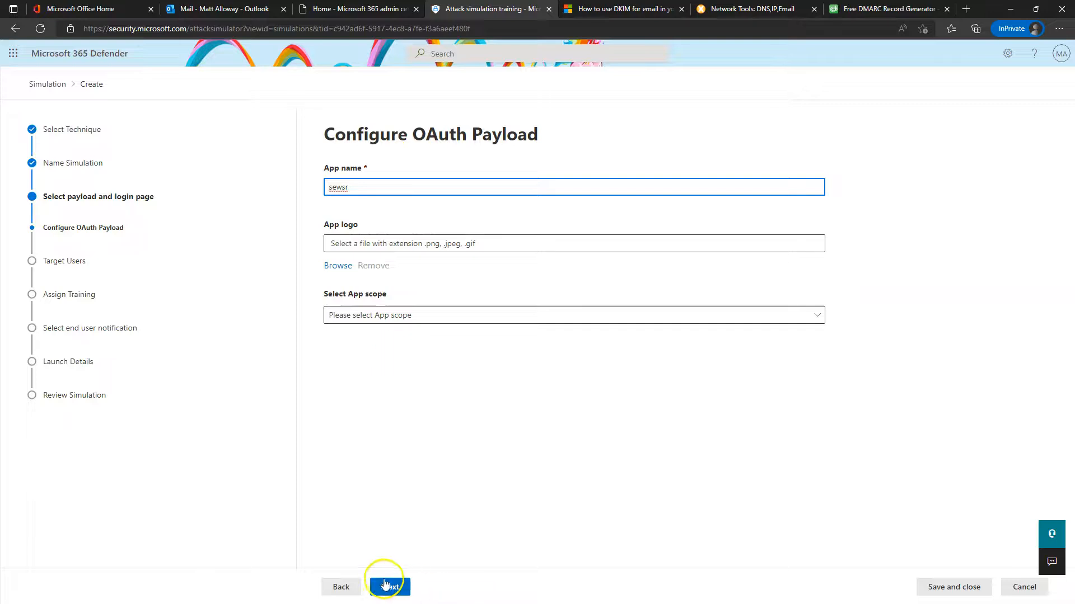
{"action": "left_click", "coordinate": [385, 315]}
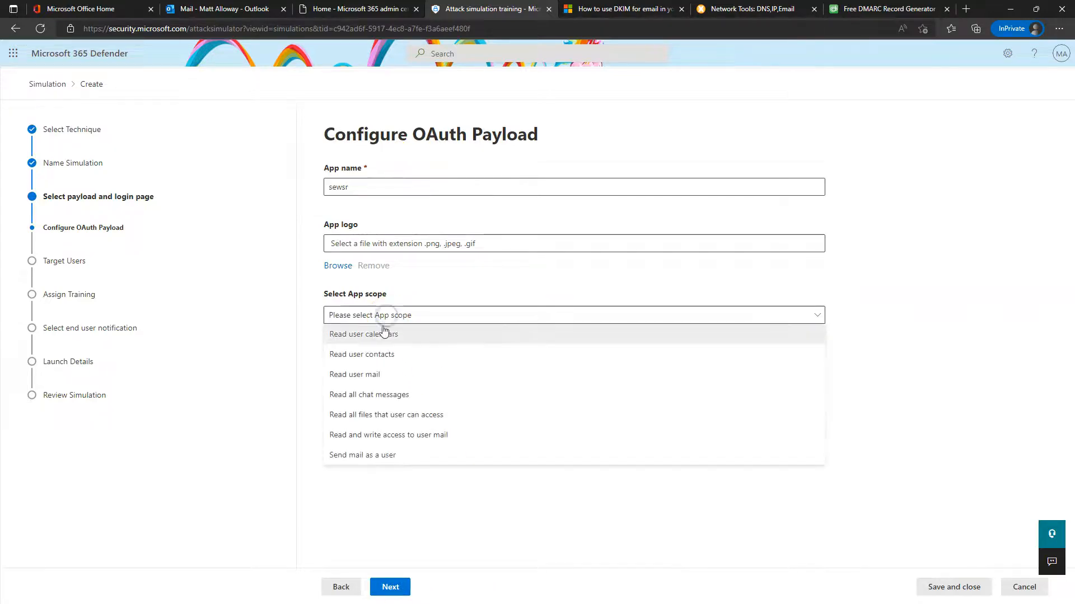
{"action": "left_click", "coordinate": [368, 376]}
{"action": "left_click", "coordinate": [376, 307]}
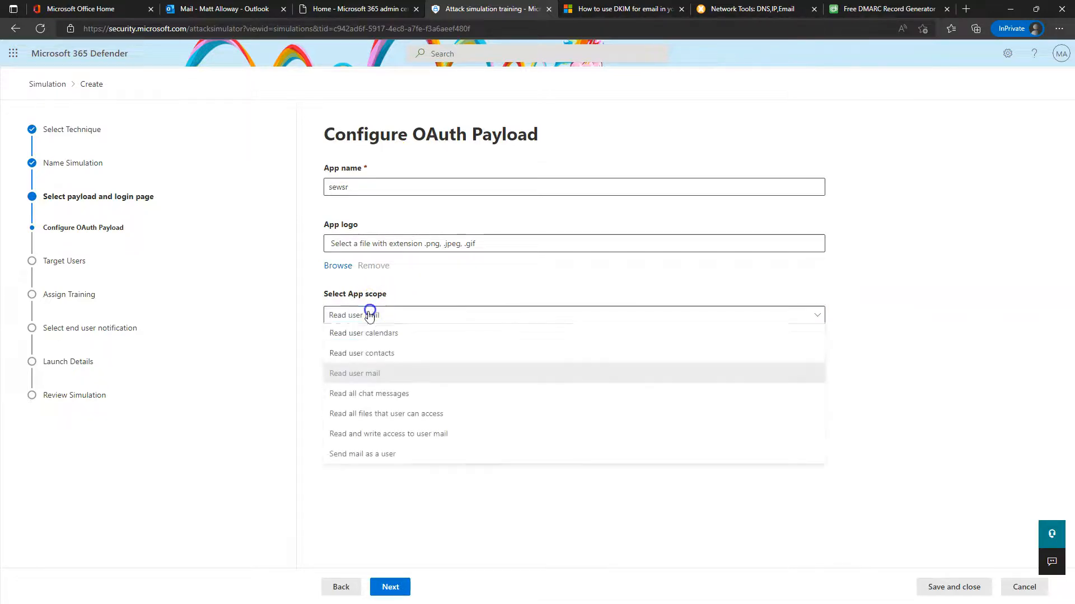
{"action": "left_click", "coordinate": [364, 359]}
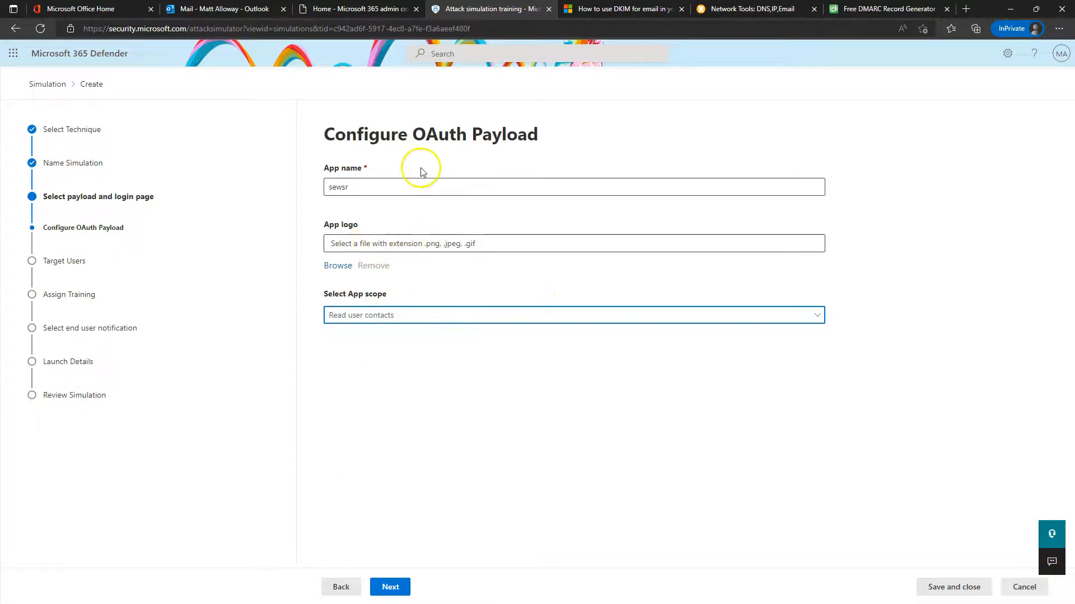
{"action": "left_click", "coordinate": [390, 586]}
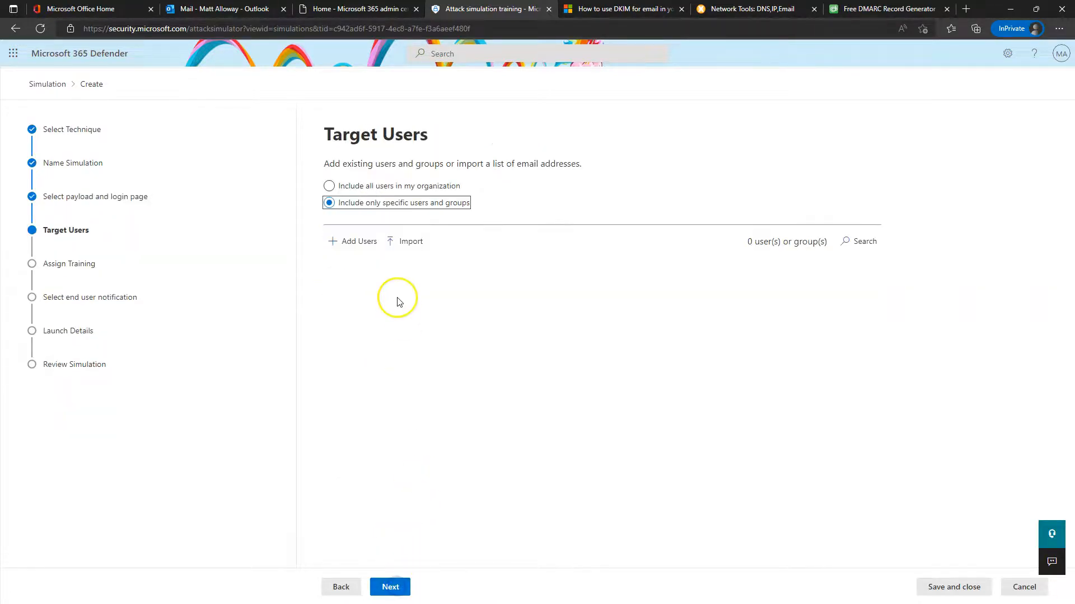
Skip adding specific users and include all 6 users in the organization
{"action": "left_click", "coordinate": [334, 203]}
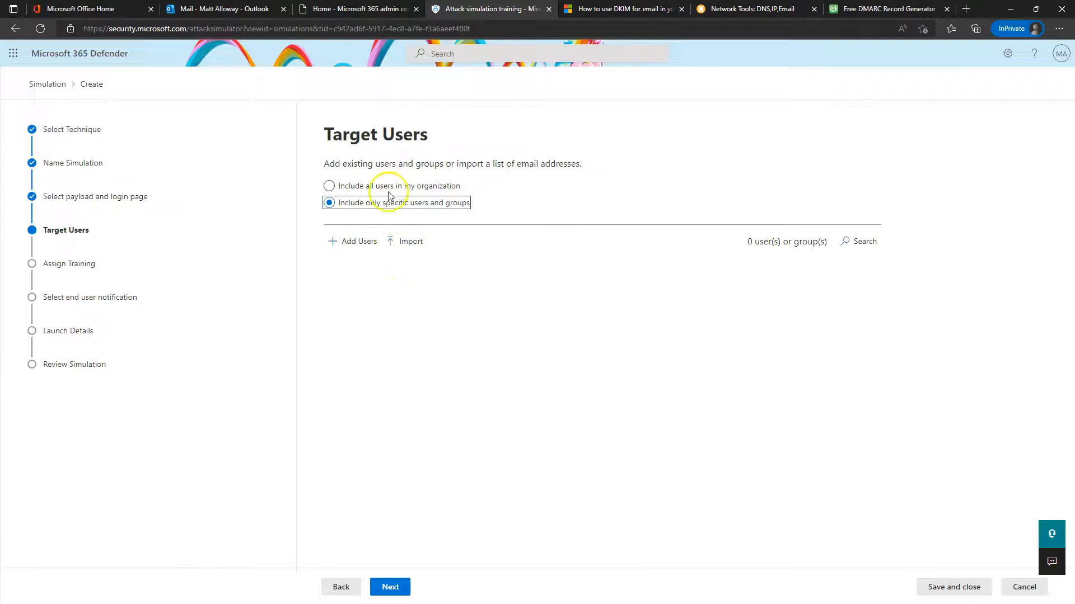
{"action": "left_click", "coordinate": [351, 241]}
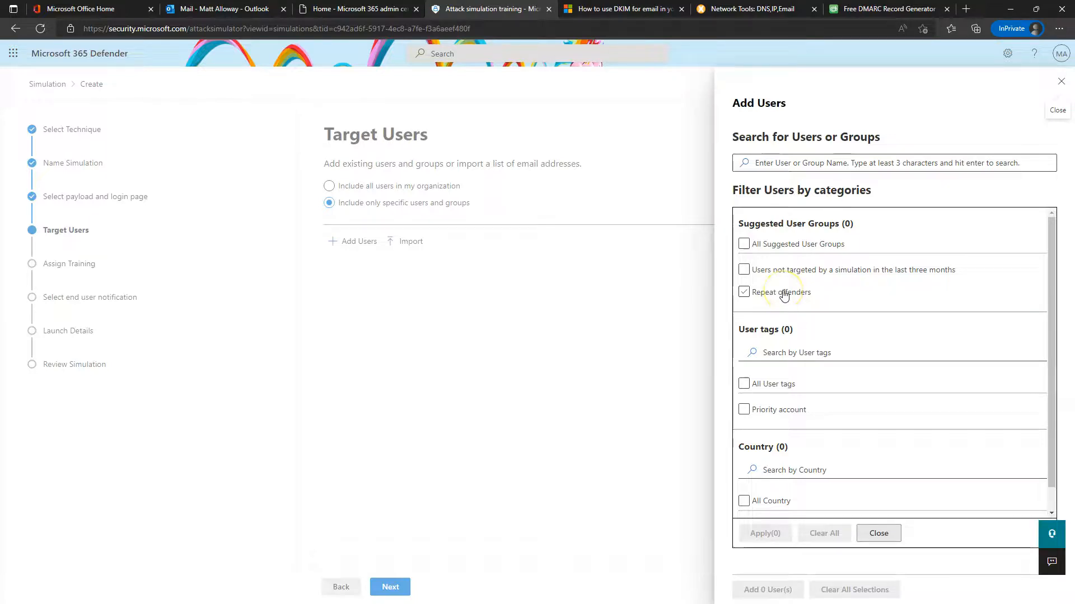
{"action": "scroll", "coordinate": [817, 314], "scroll_direction": "down", "scroll_amount": 1}
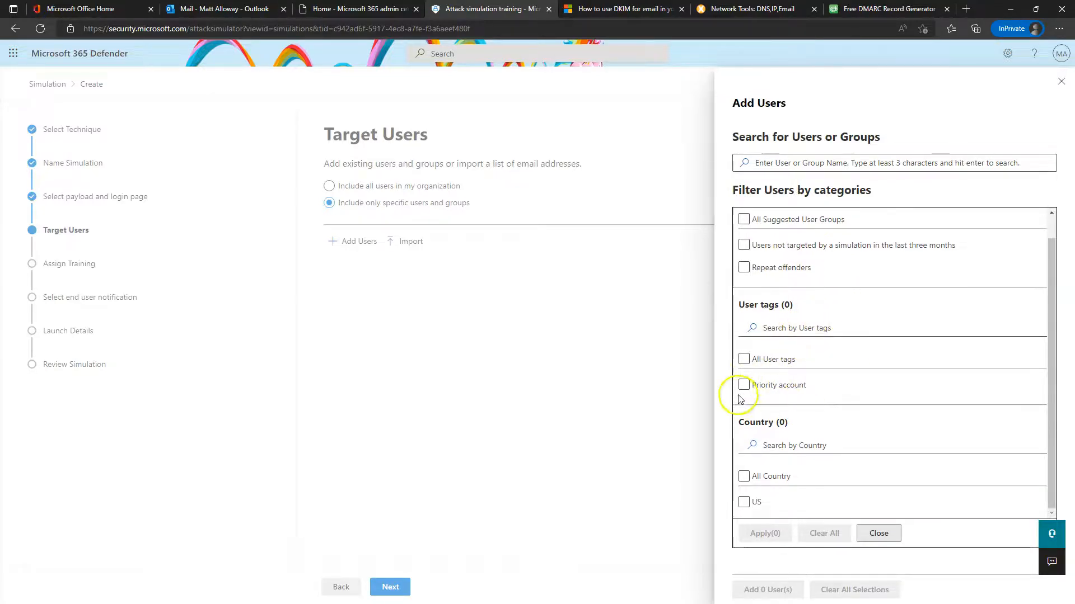
{"action": "scroll", "coordinate": [821, 434], "scroll_direction": "up", "scroll_amount": 1}
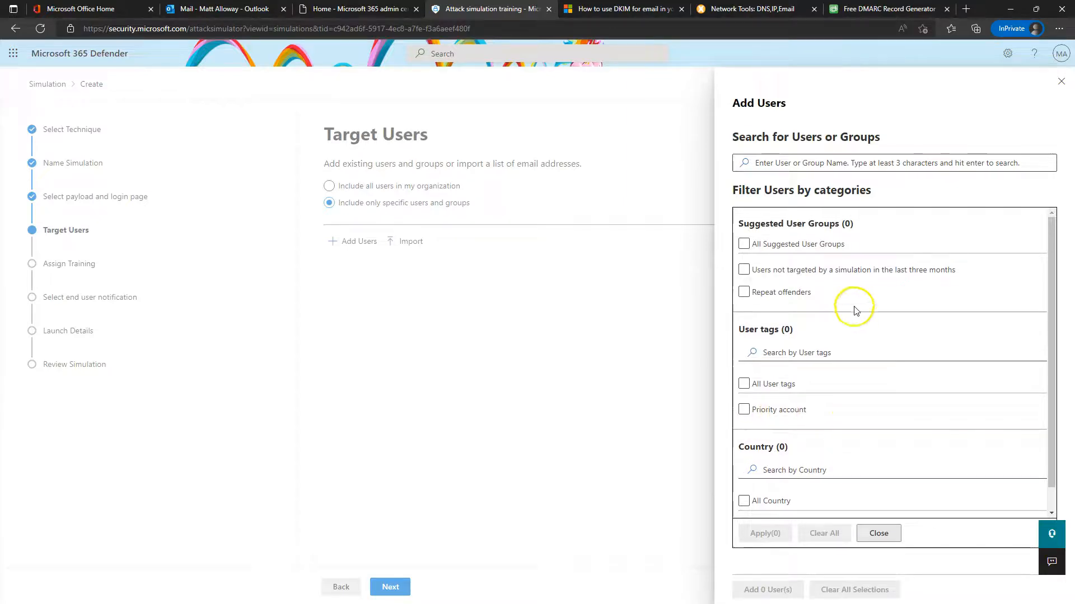
{"action": "left_click", "coordinate": [1061, 81]}
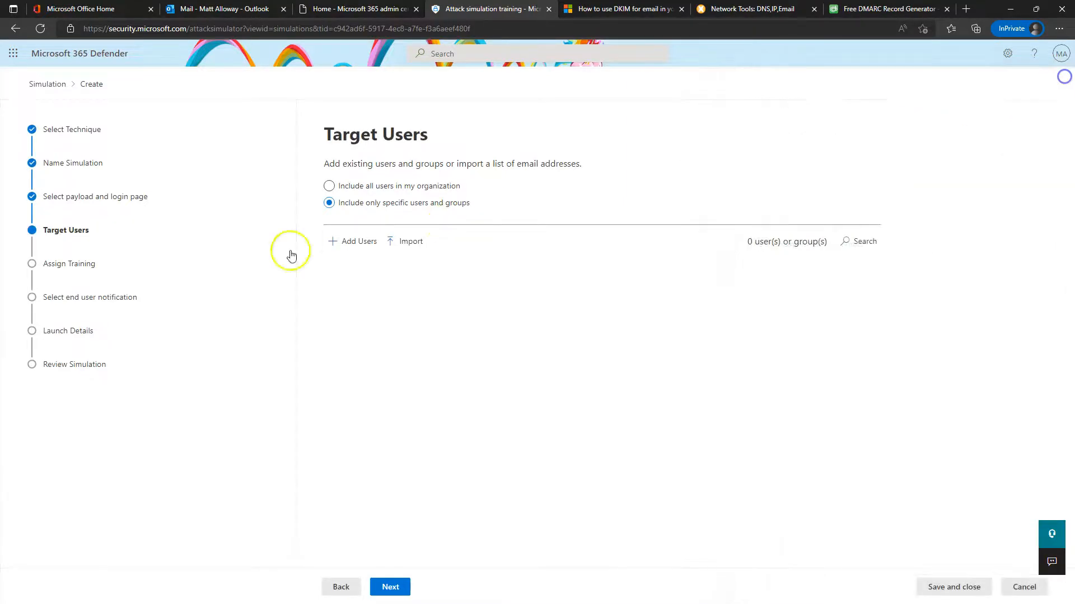
{"action": "left_click", "coordinate": [361, 186]}
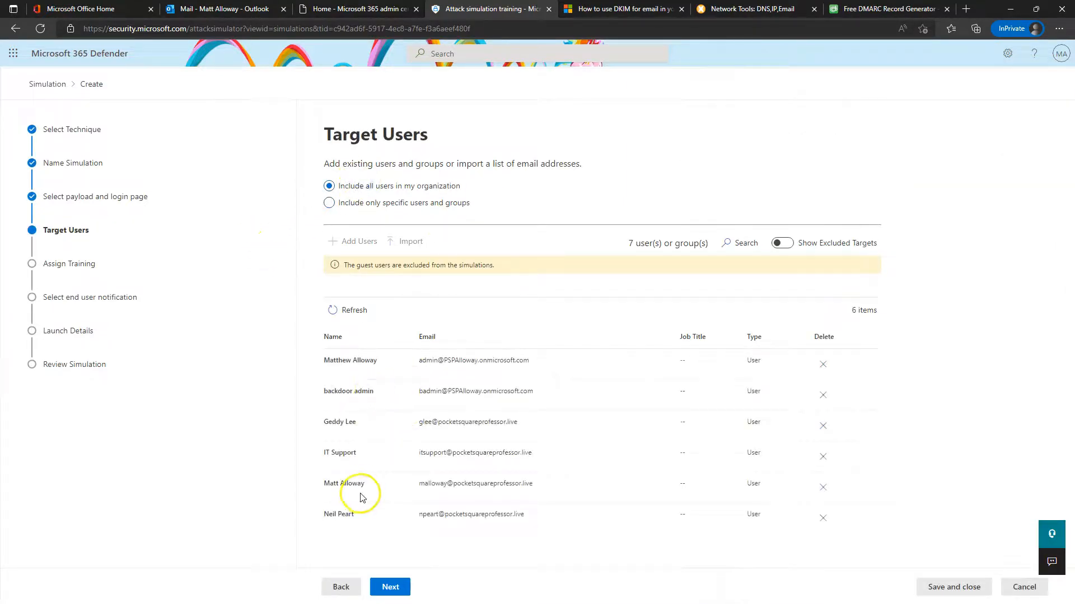
{"action": "left_click", "coordinate": [396, 591]}
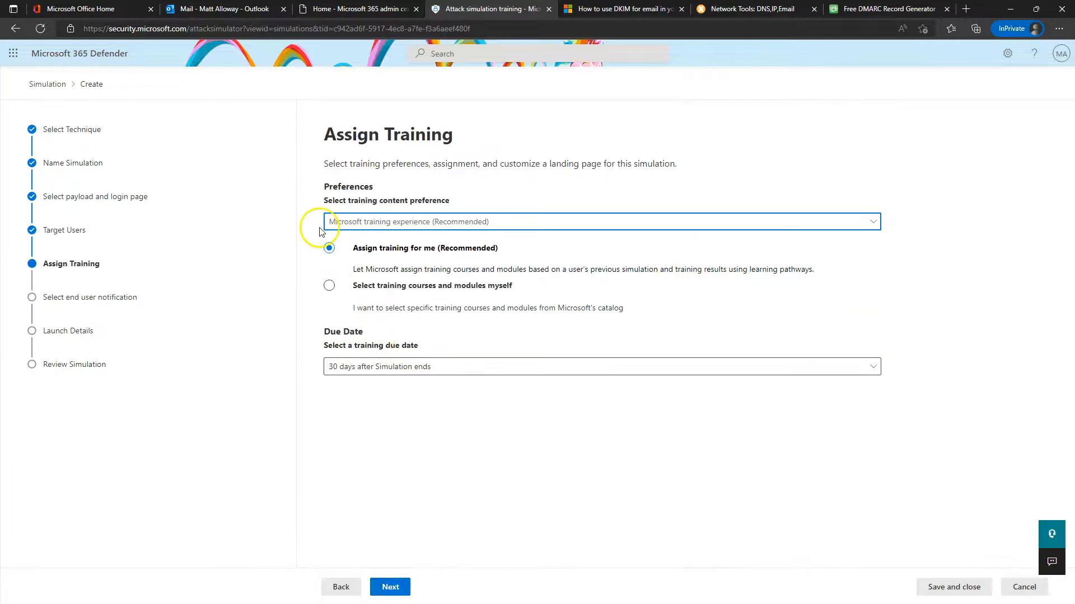
Keep Microsoft training experience with training due 30 days after the simulation ends
{"action": "left_click", "coordinate": [470, 224]}
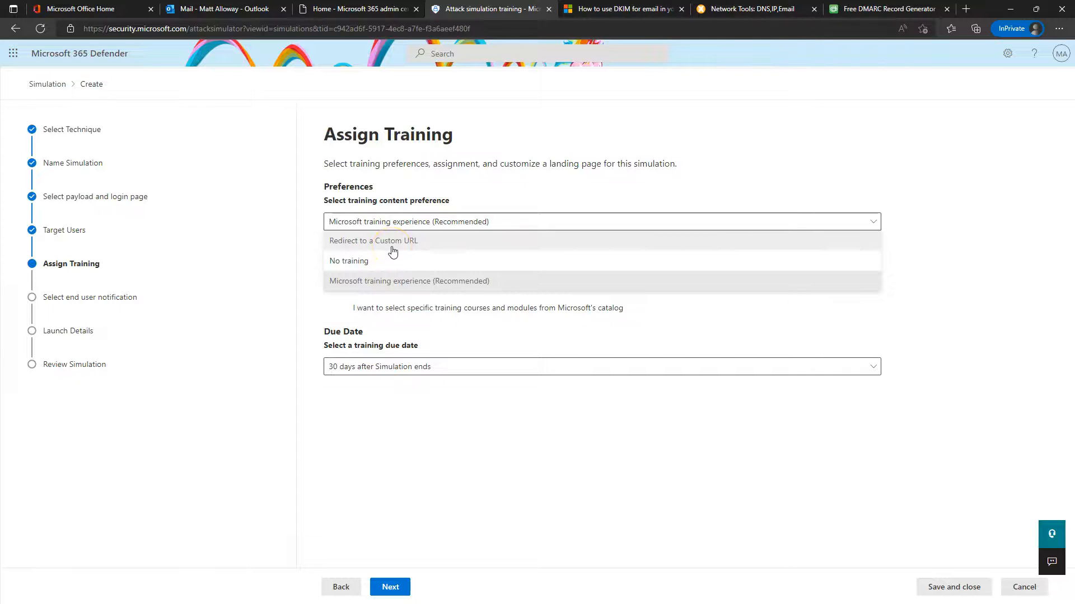
{"action": "left_click", "coordinate": [833, 120]}
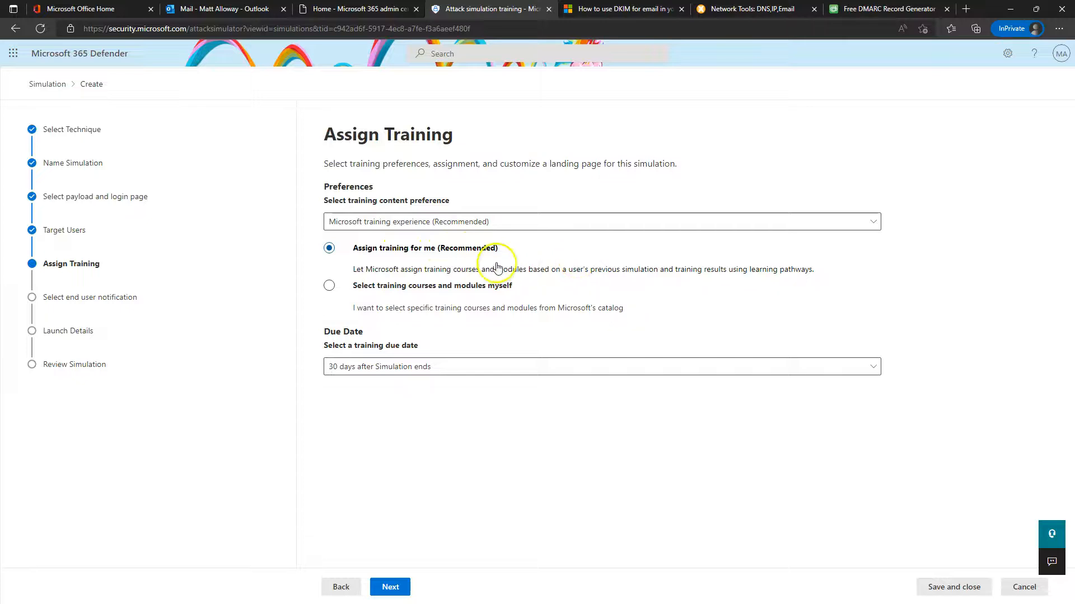
{"action": "left_click", "coordinate": [450, 369]}
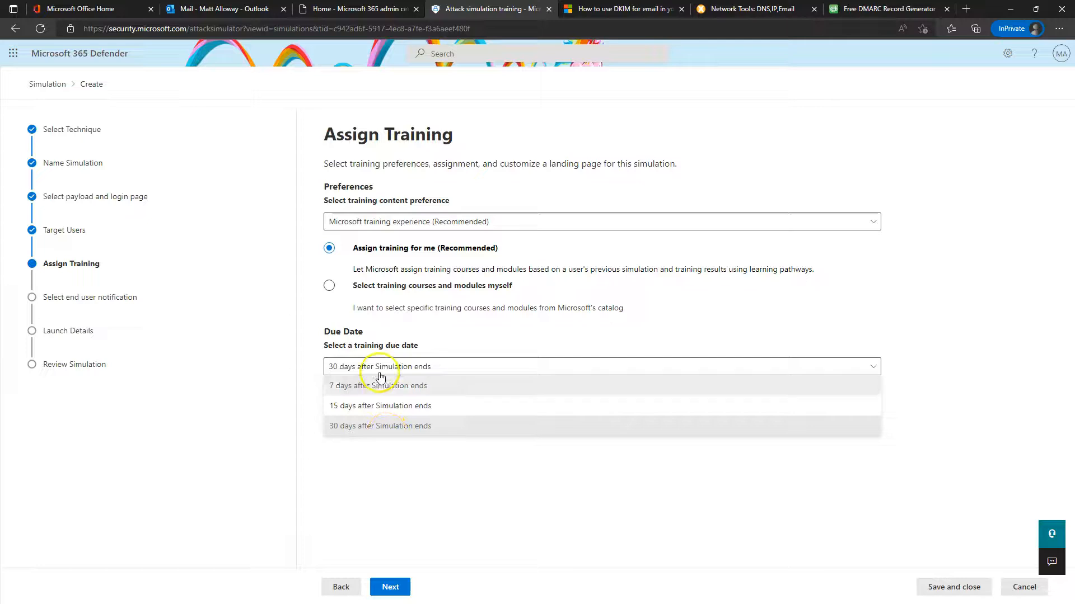
{"action": "left_click", "coordinate": [390, 588]}
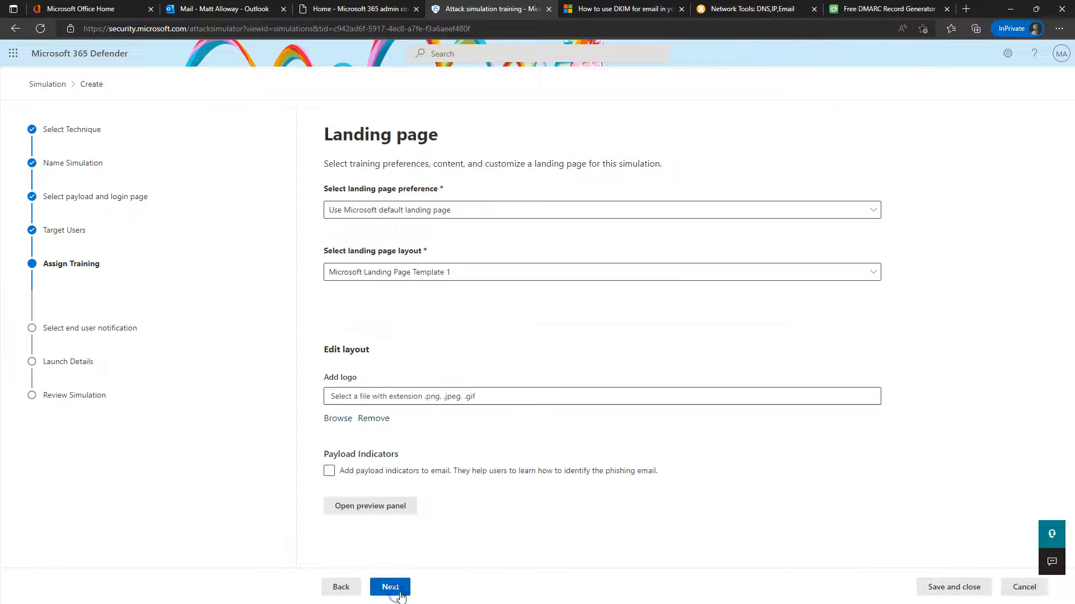
Keep the Microsoft default landing page with Microsoft Landing Page Template 1
{"action": "left_click", "coordinate": [447, 218]}
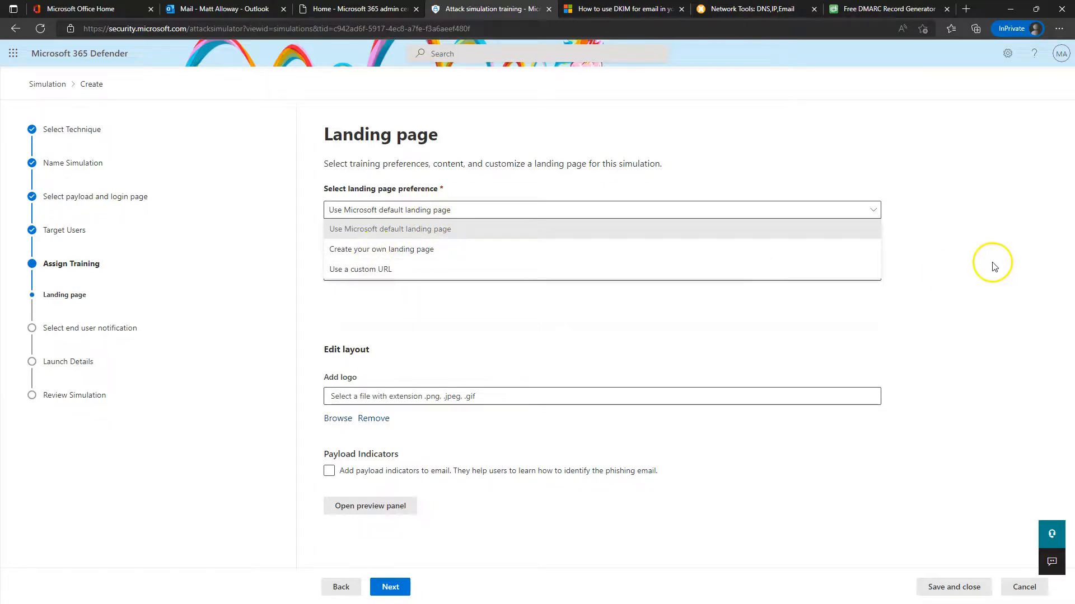
{"action": "left_click", "coordinate": [972, 260]}
{"action": "left_click", "coordinate": [402, 271]}
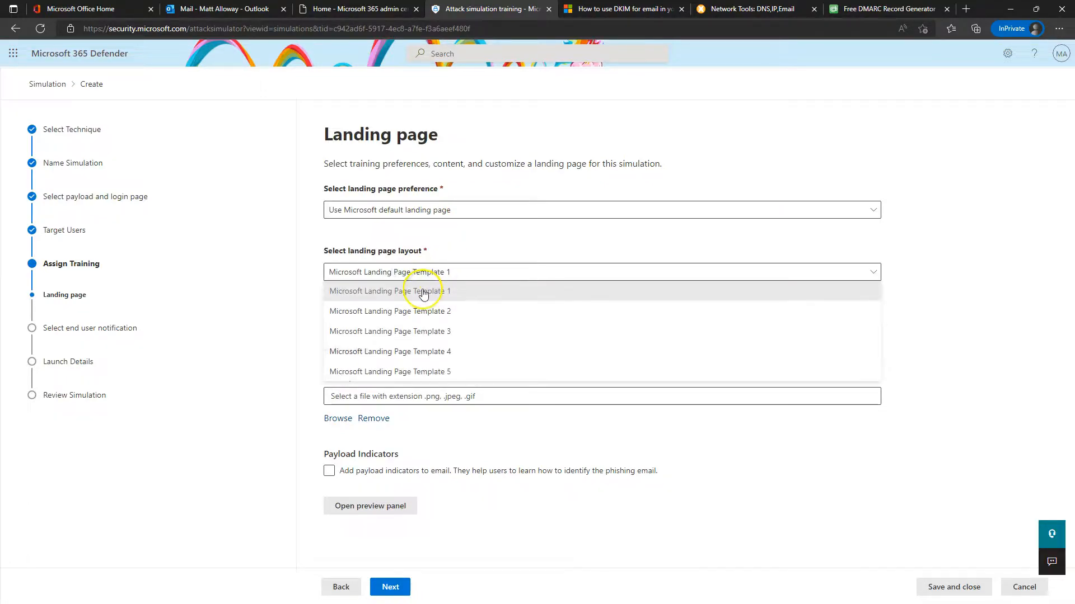
{"action": "left_click", "coordinate": [419, 293]}
Preview the landing page users will see, then close the preview
{"action": "left_click", "coordinate": [381, 505]}
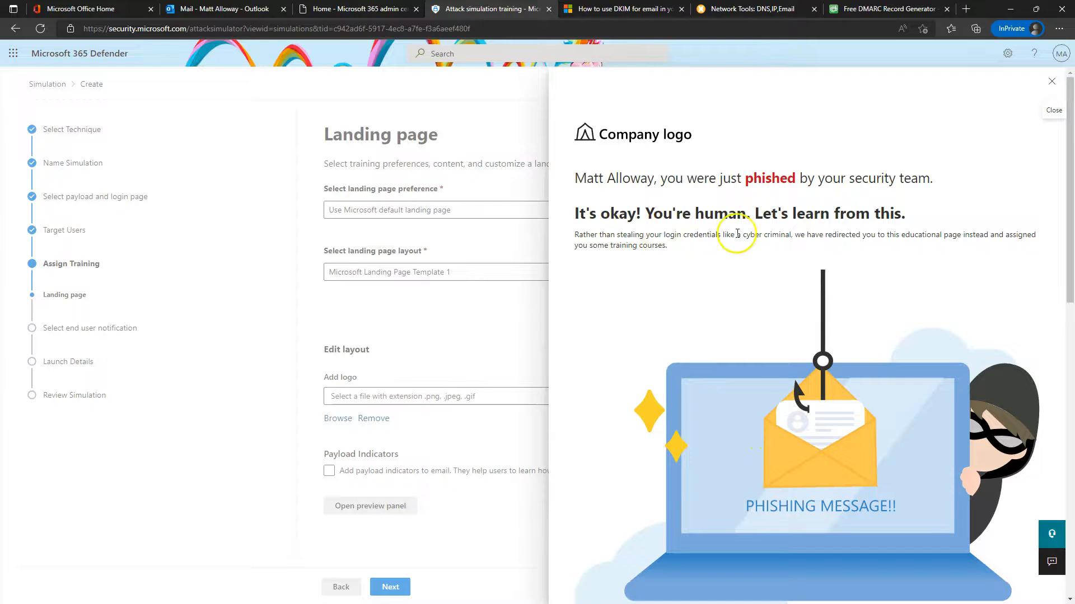
{"action": "scroll", "coordinate": [886, 228], "scroll_direction": "down", "scroll_amount": 10}
{"action": "scroll", "coordinate": [715, 197], "scroll_direction": "up", "scroll_amount": 3}
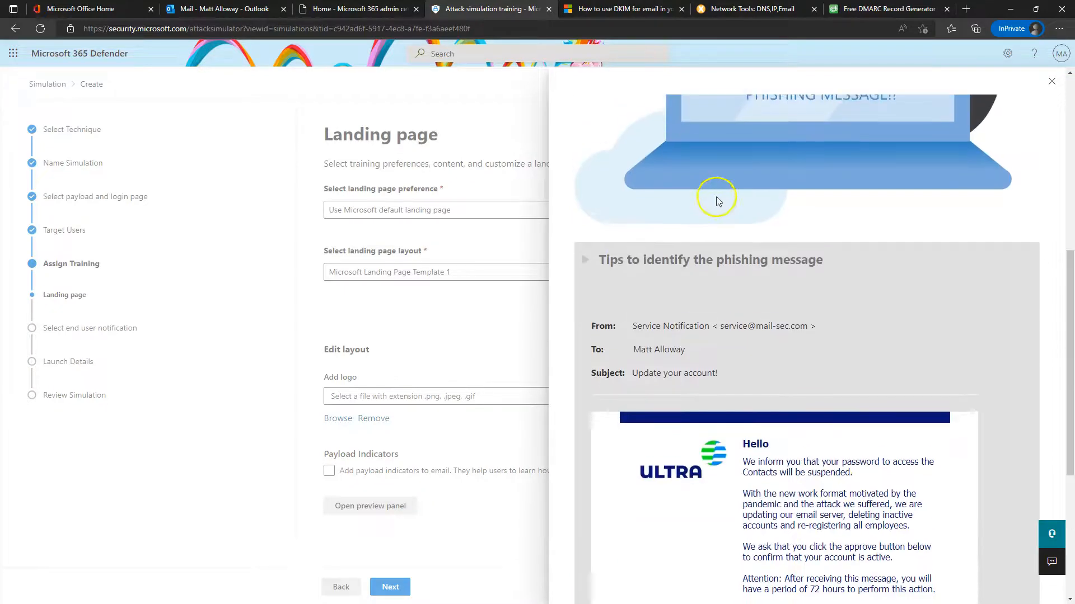
{"action": "scroll", "coordinate": [762, 280], "scroll_direction": "down", "scroll_amount": 5}
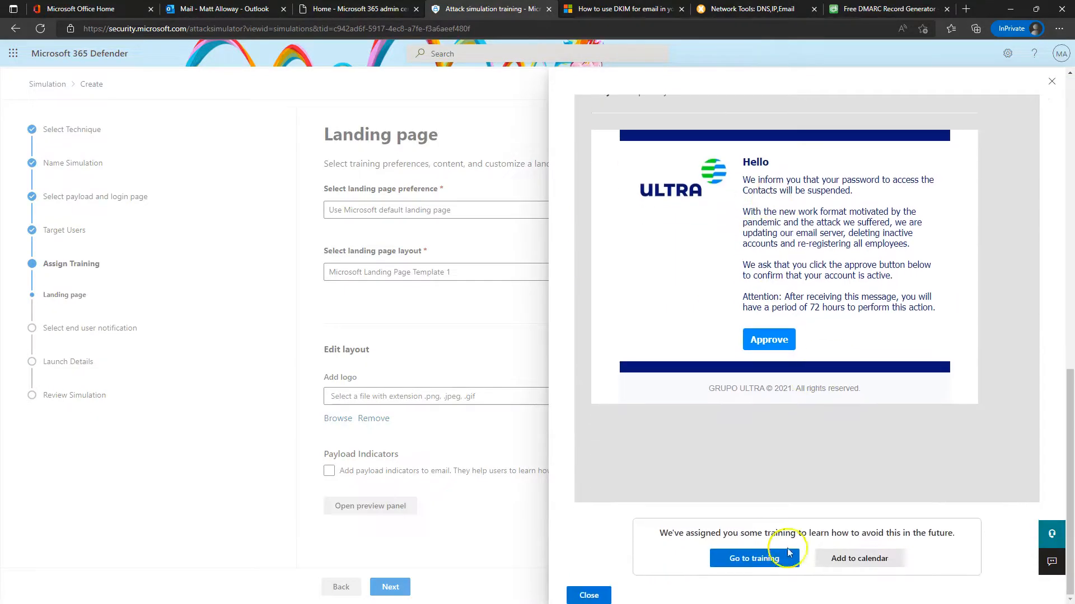
{"action": "scroll", "coordinate": [861, 426], "scroll_direction": "up", "scroll_amount": 10}
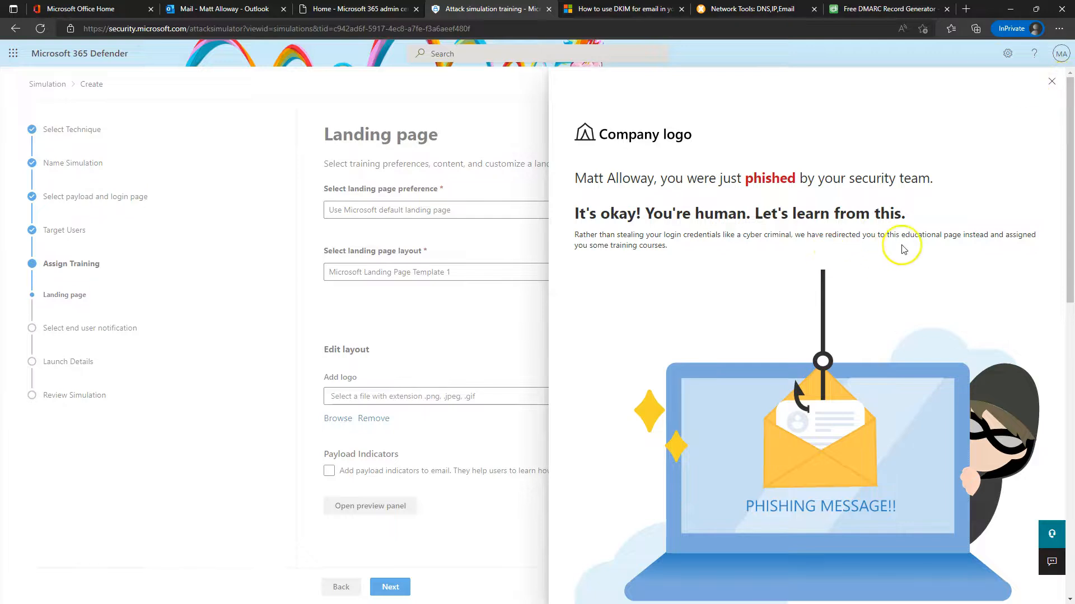
{"action": "left_click", "coordinate": [1057, 83]}
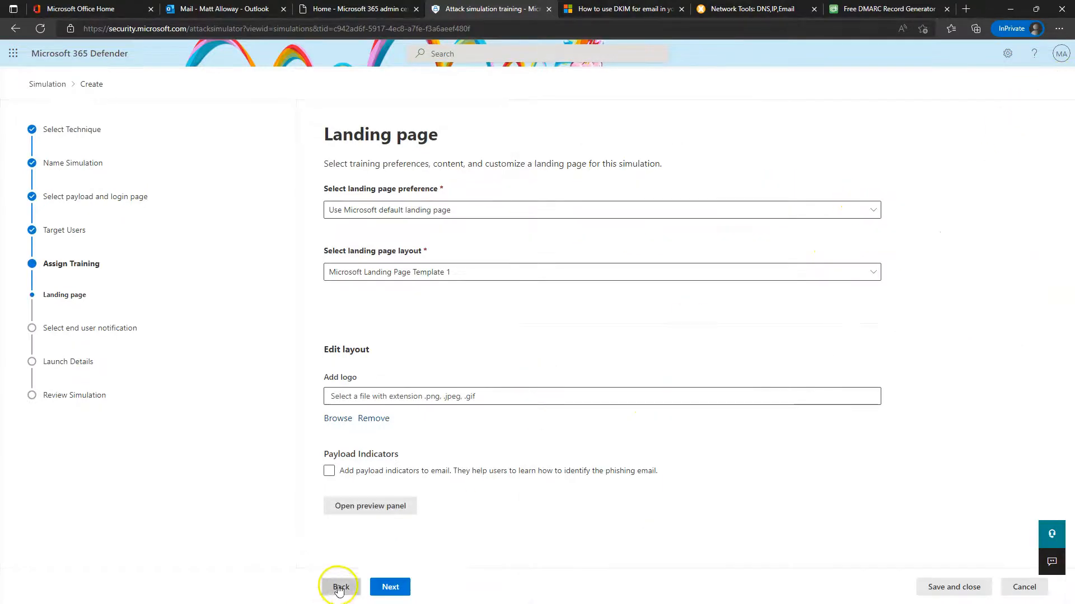
{"action": "left_click", "coordinate": [387, 588]}
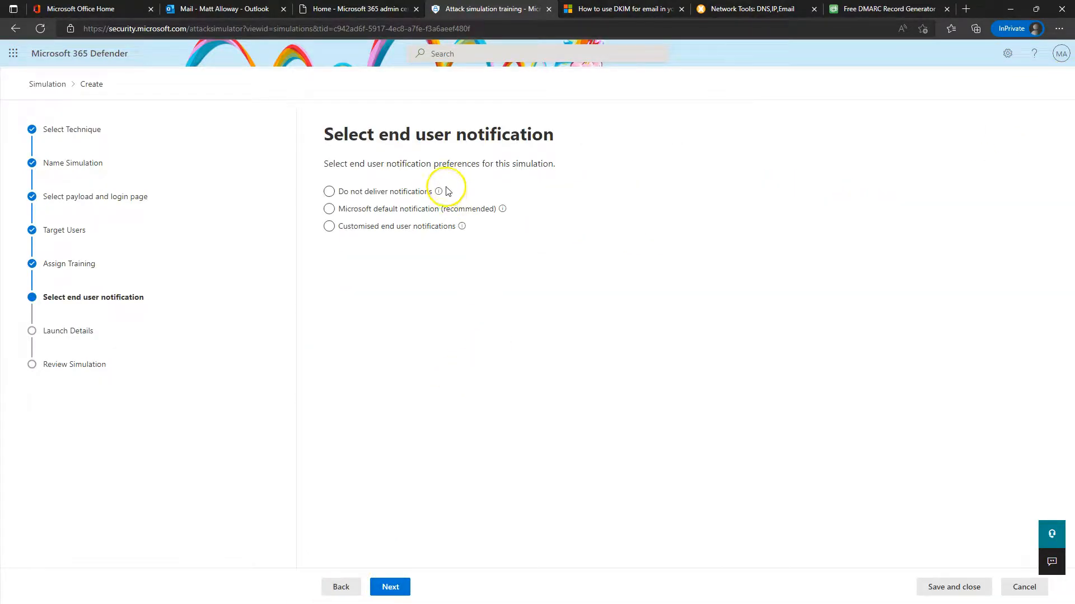
Choose Microsoft default notifications and preview the 'Thank you for reporting a phish!' message
{"action": "left_click", "coordinate": [361, 211]}
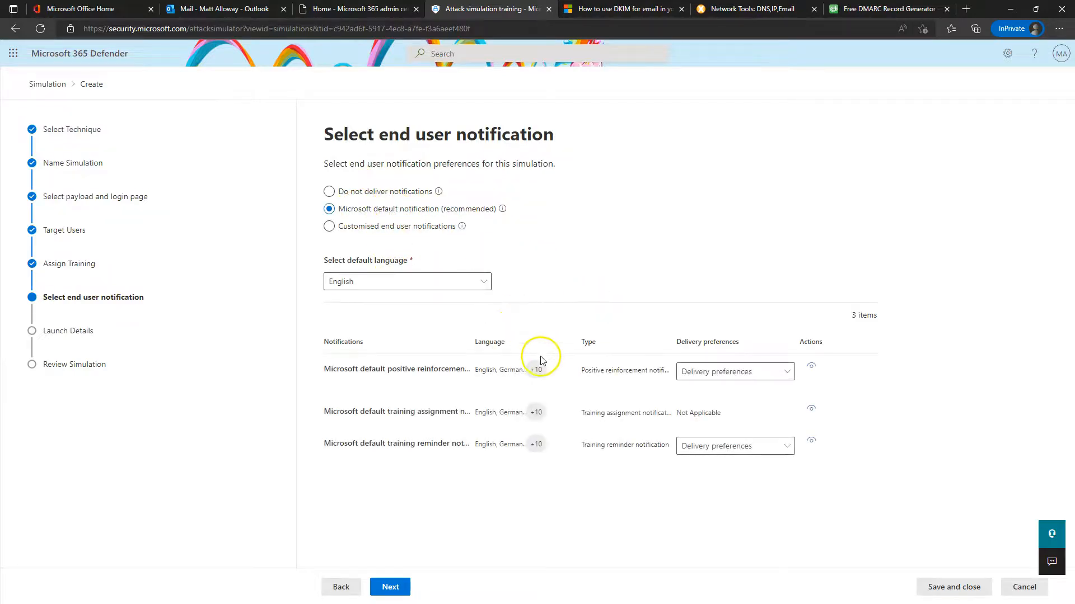
{"action": "left_click", "coordinate": [727, 374]}
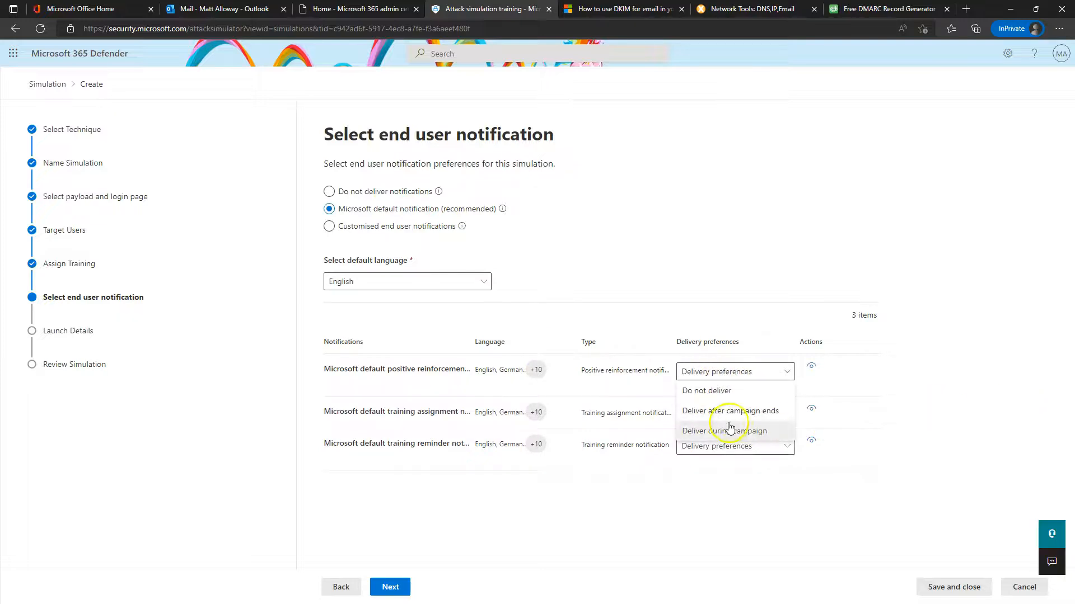
{"action": "left_click", "coordinate": [472, 344]}
{"action": "left_click", "coordinate": [358, 368]}
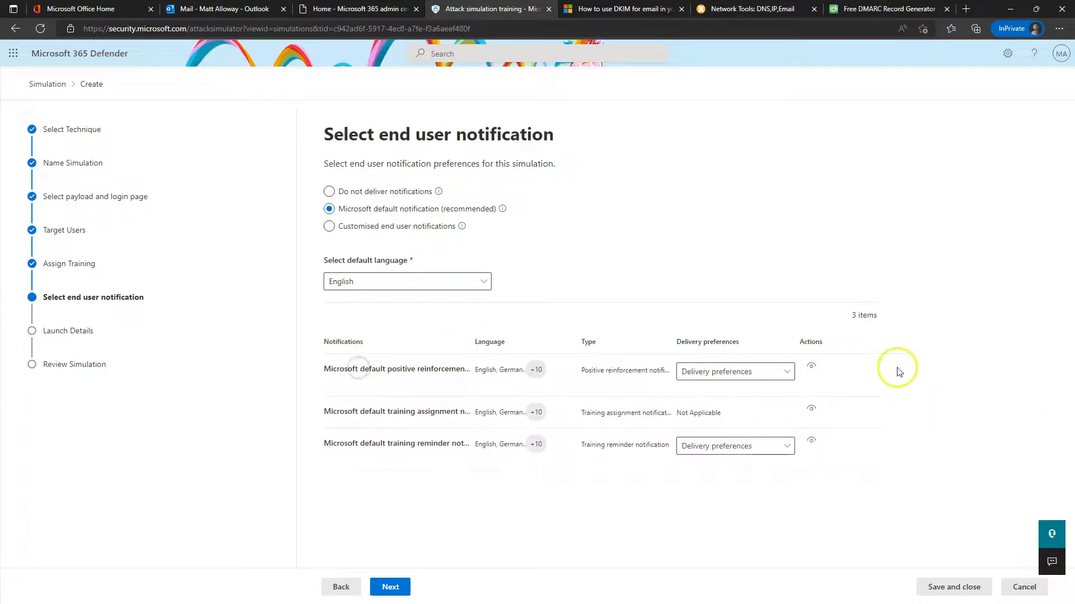
{"action": "left_click", "coordinate": [810, 366]}
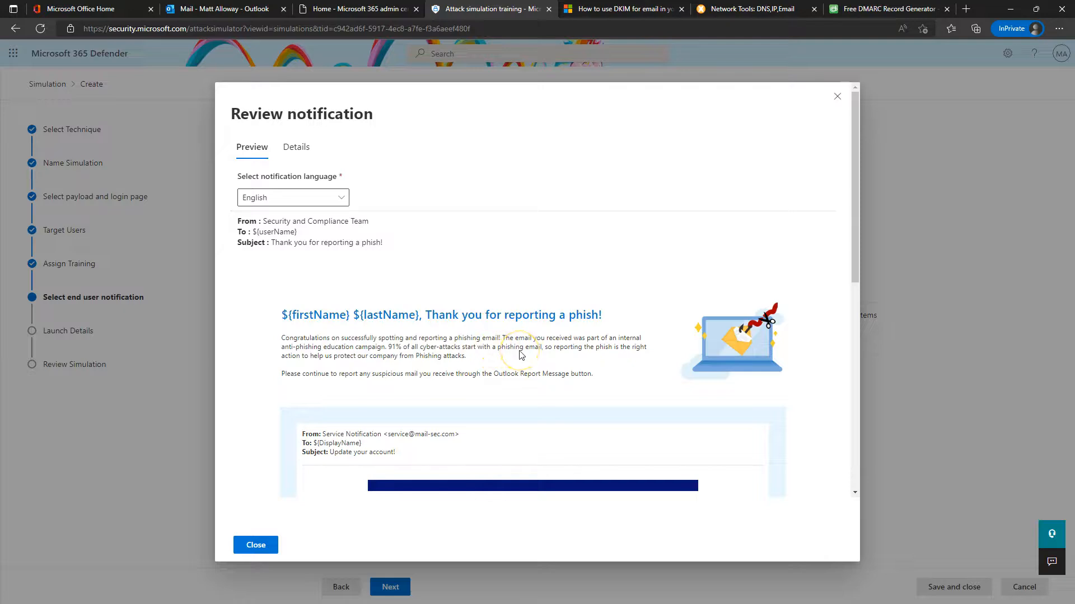
{"action": "scroll", "coordinate": [499, 356], "scroll_direction": "down", "scroll_amount": 8}
{"action": "scroll", "coordinate": [491, 376], "scroll_direction": "up", "scroll_amount": 6}
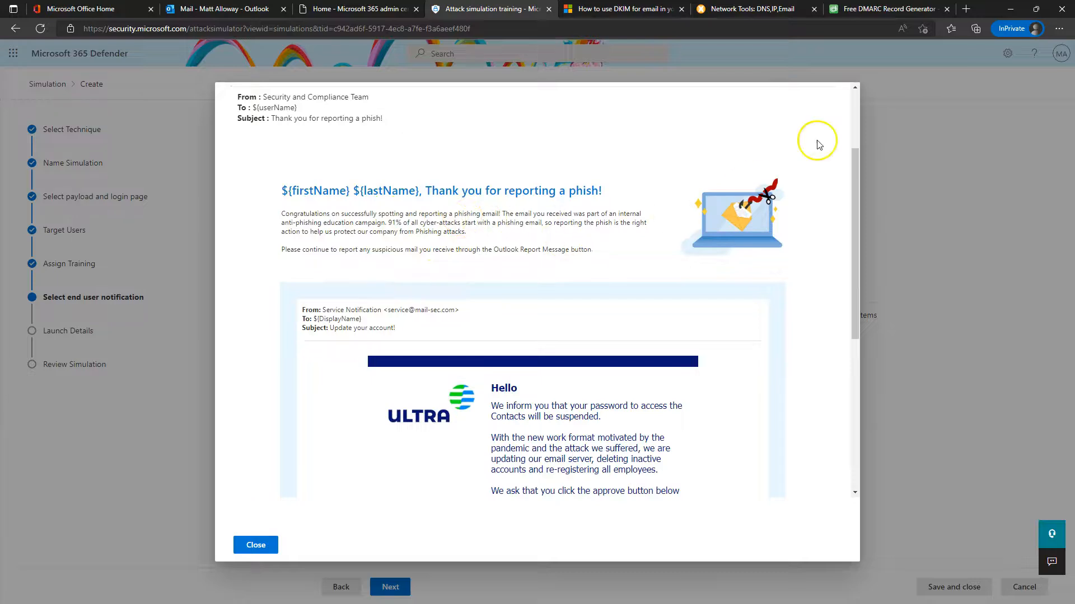
{"action": "scroll", "coordinate": [825, 164], "scroll_direction": "up", "scroll_amount": 3}
{"action": "left_click", "coordinate": [837, 88]}
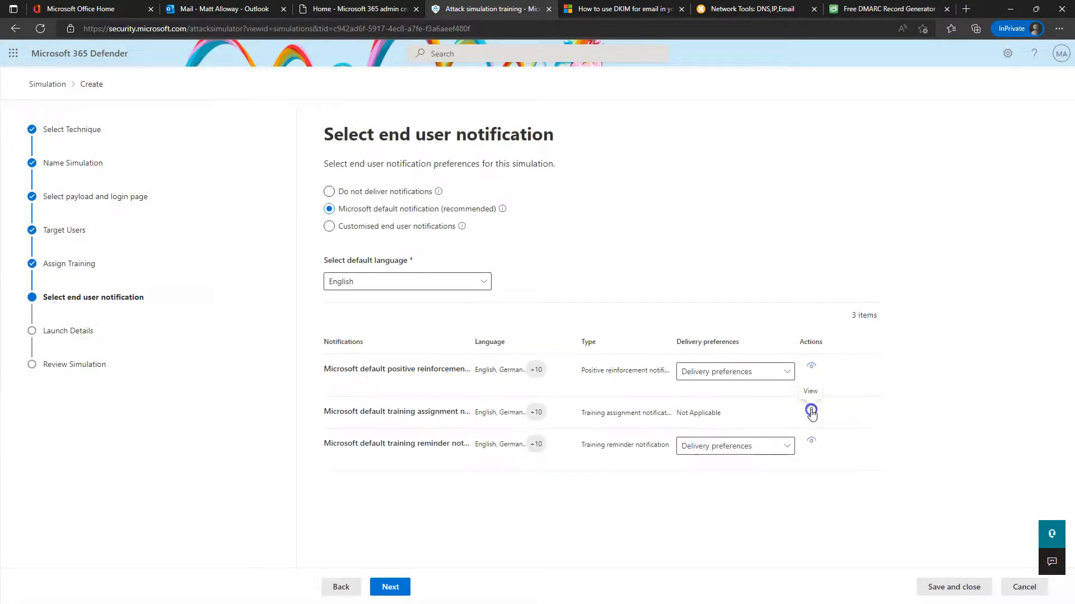
{"action": "left_click", "coordinate": [811, 409]}
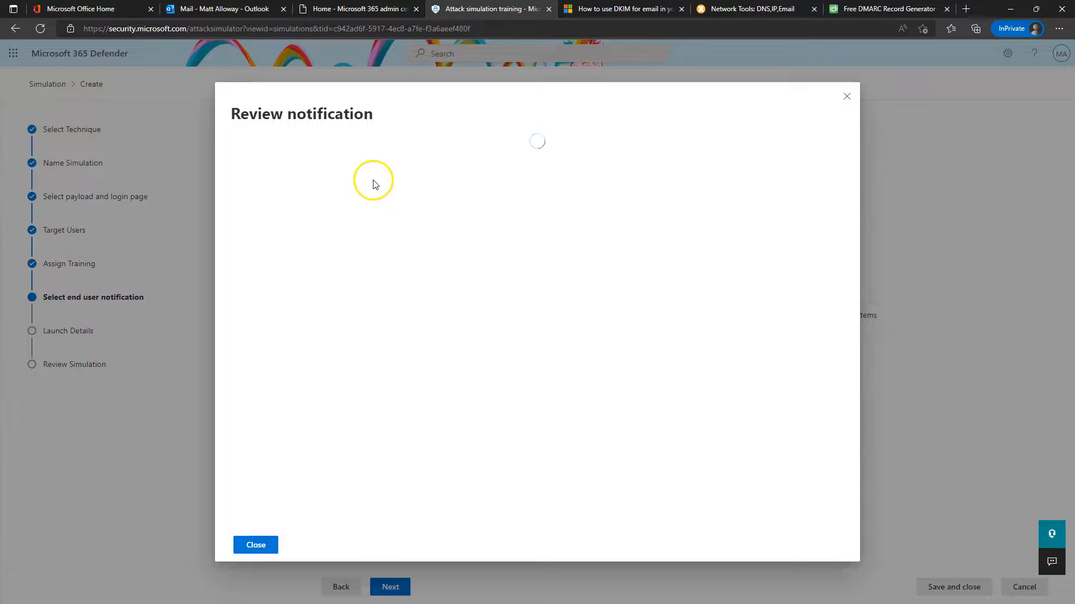
{"action": "scroll", "coordinate": [497, 355], "scroll_direction": "down", "scroll_amount": 2}
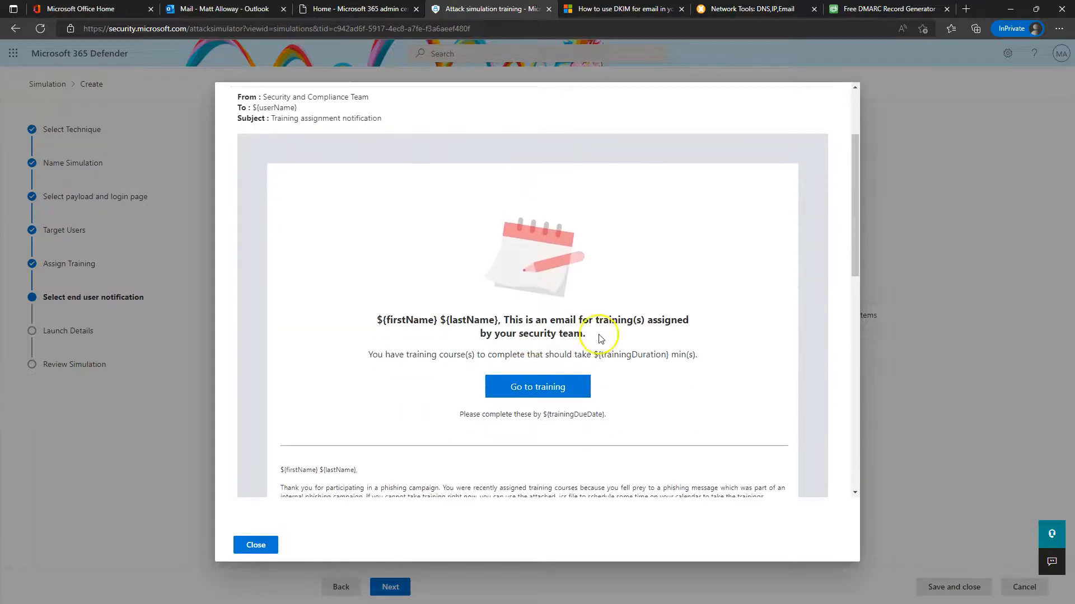
{"action": "scroll", "coordinate": [550, 358], "scroll_direction": "down", "scroll_amount": 4}
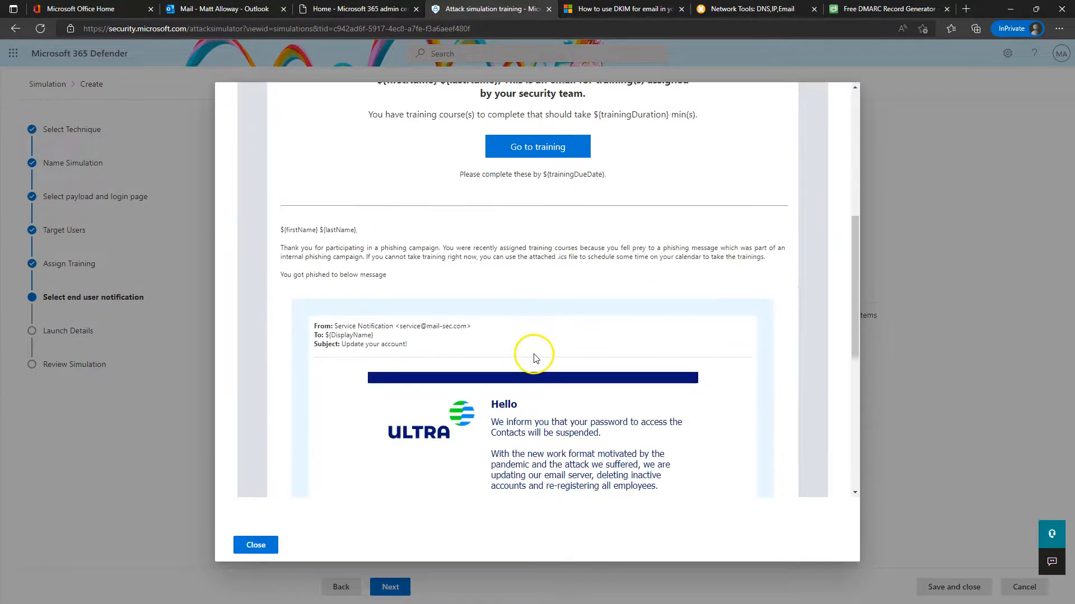
{"action": "scroll", "coordinate": [403, 384], "scroll_direction": "up", "scroll_amount": 6}
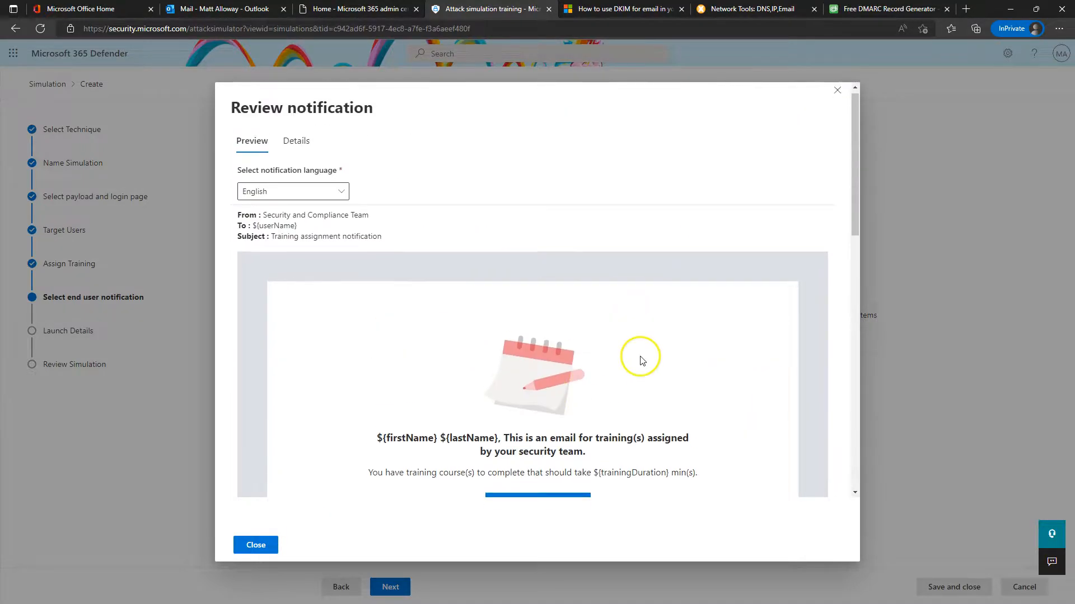
{"action": "left_click", "coordinate": [839, 98]}
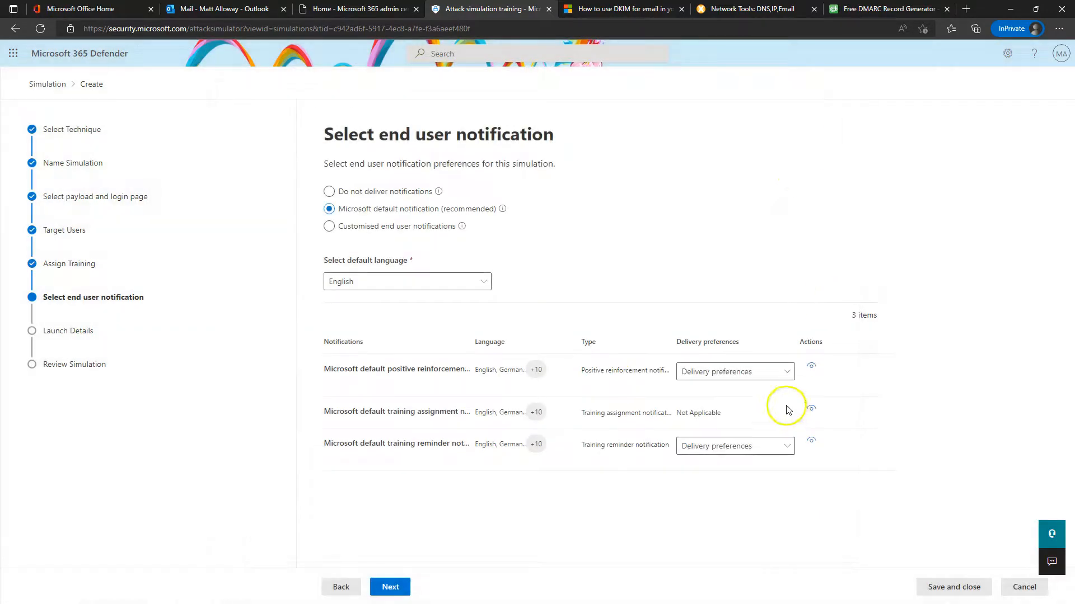
{"action": "left_click", "coordinate": [811, 440]}
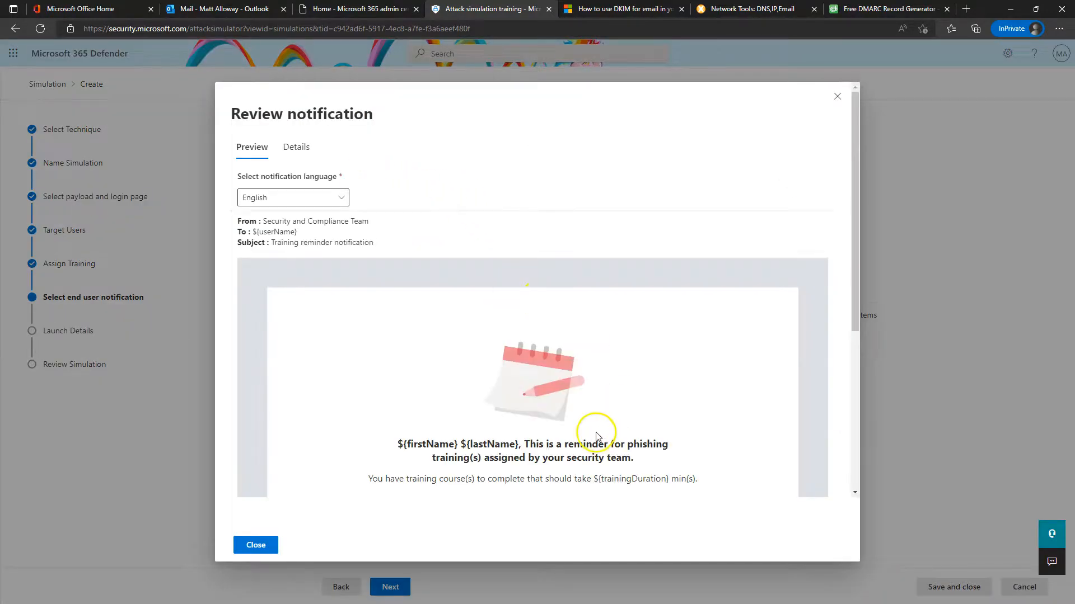
{"action": "scroll", "coordinate": [518, 343], "scroll_direction": "down", "scroll_amount": 3}
{"action": "scroll", "coordinate": [540, 324], "scroll_direction": "down", "scroll_amount": 2}
{"action": "scroll", "coordinate": [542, 314], "scroll_direction": "up", "scroll_amount": 5}
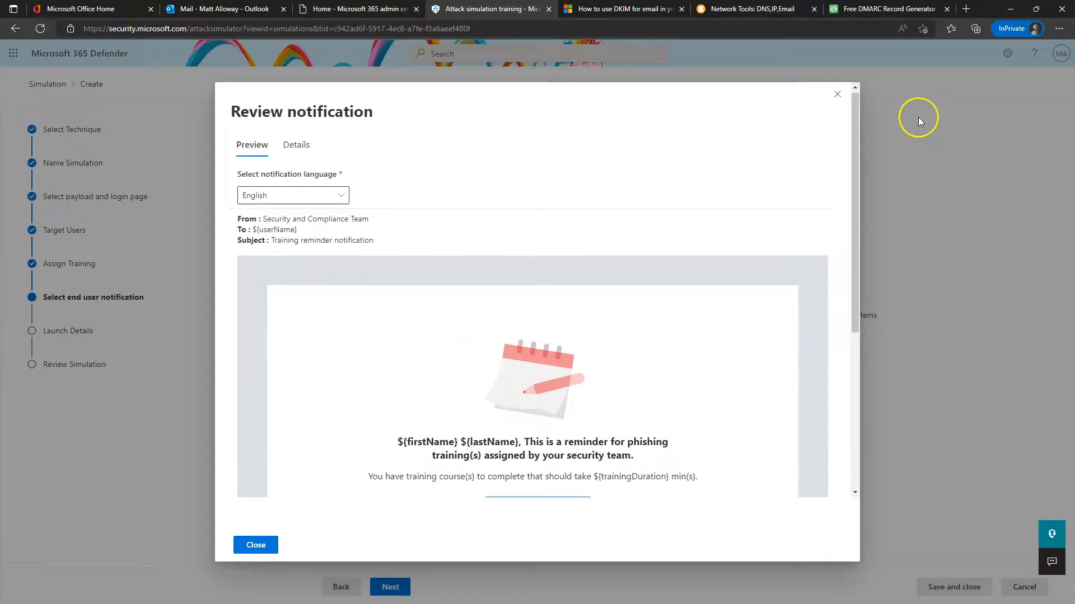
{"action": "left_click", "coordinate": [833, 93]}
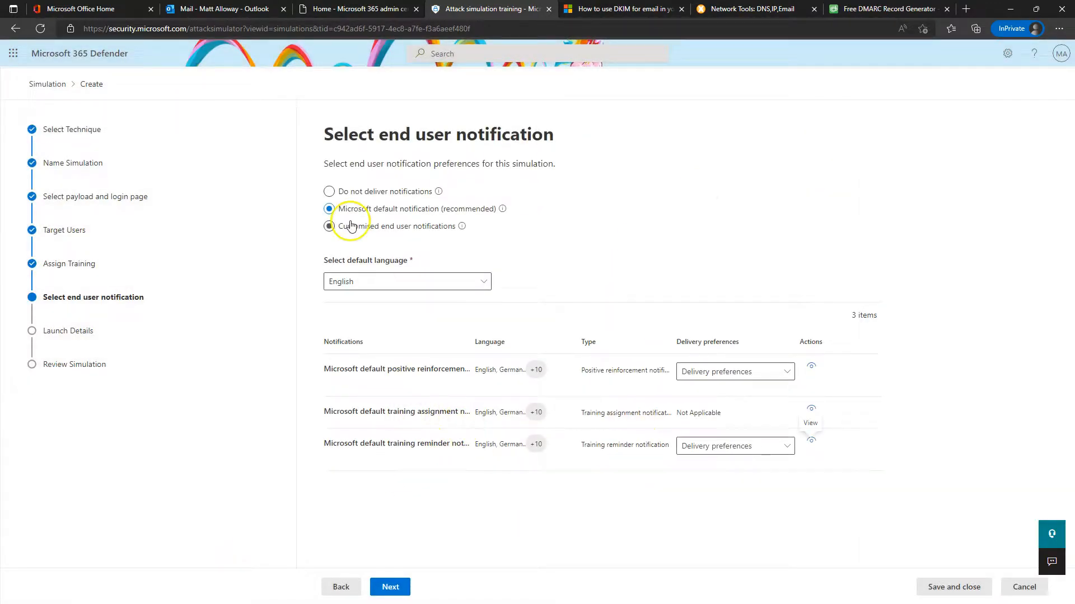
Set English as the default notification language after the missing-preferences alert
{"action": "left_click", "coordinate": [393, 587]}
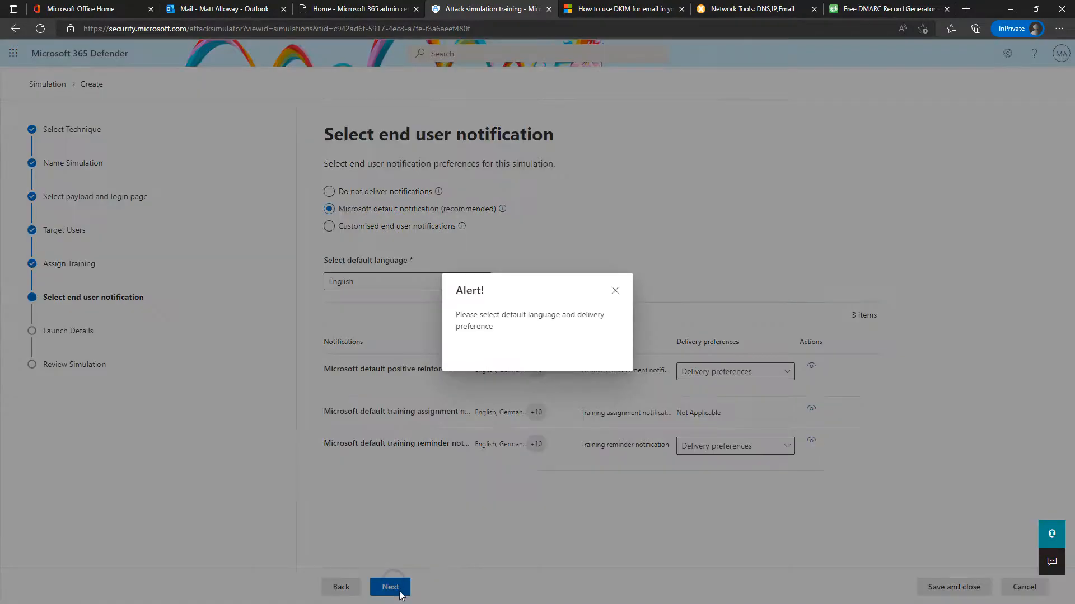
{"action": "left_click", "coordinate": [616, 290]}
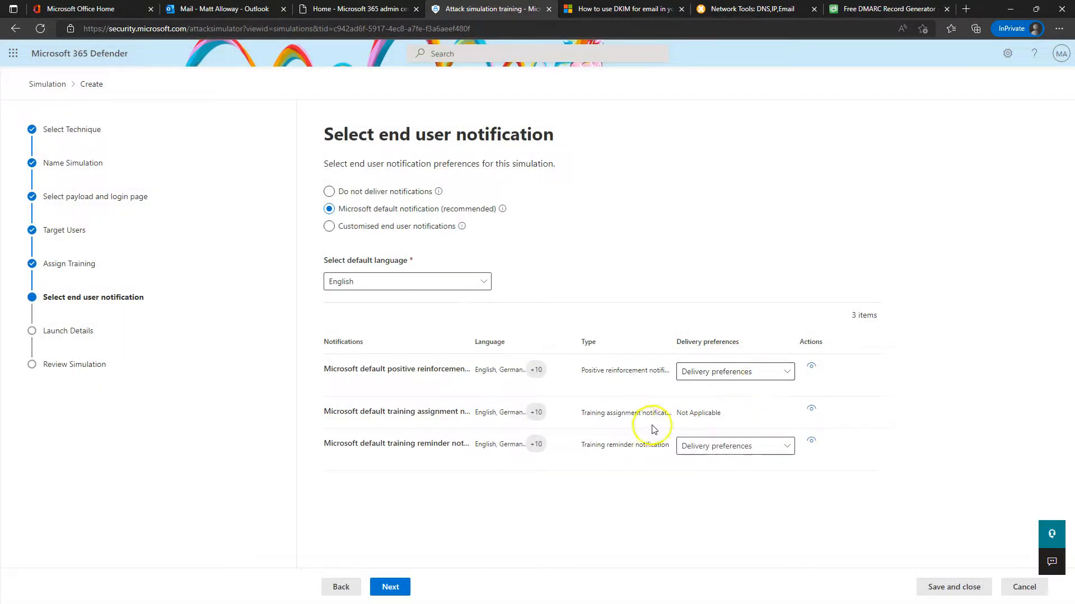
{"action": "left_click", "coordinate": [408, 280]}
{"action": "left_click", "coordinate": [355, 340]}
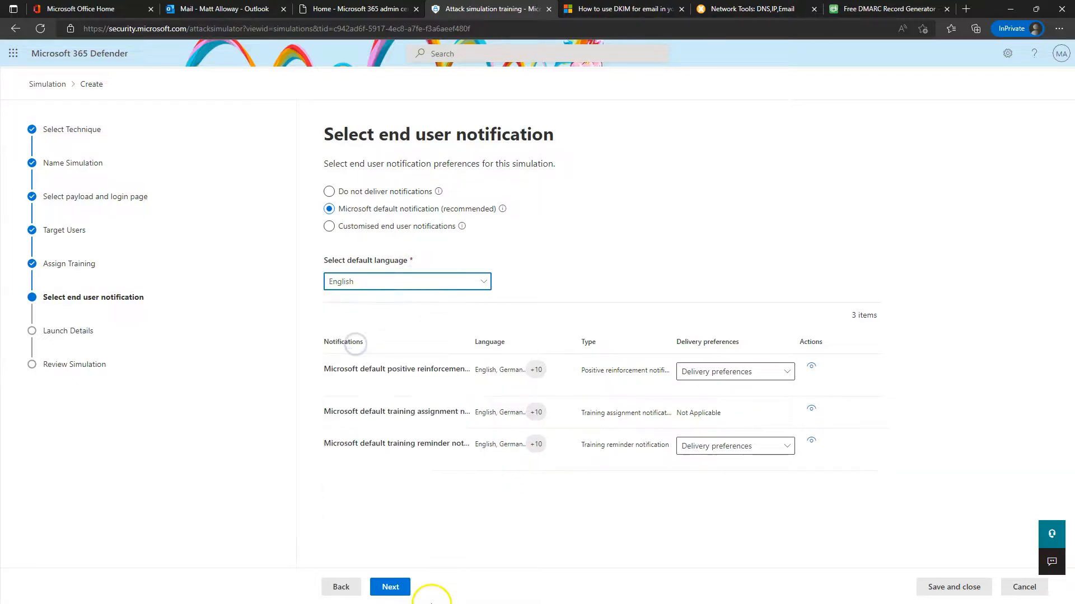
Deliver positive reinforcement during the campaign and send training reminders twice a week
{"action": "left_click", "coordinate": [400, 589]}
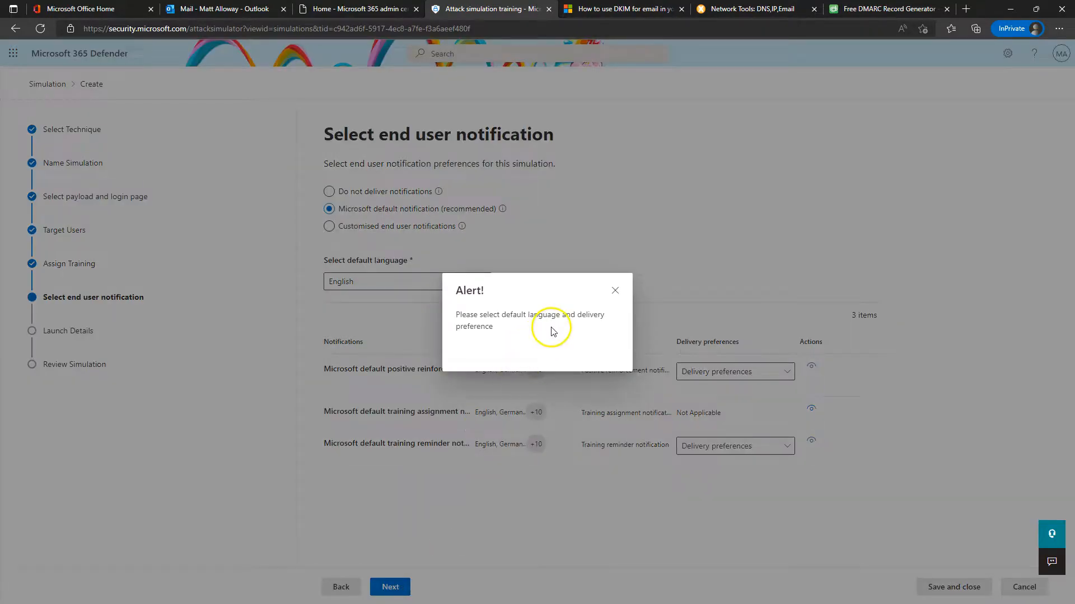
{"action": "left_click", "coordinate": [615, 291]}
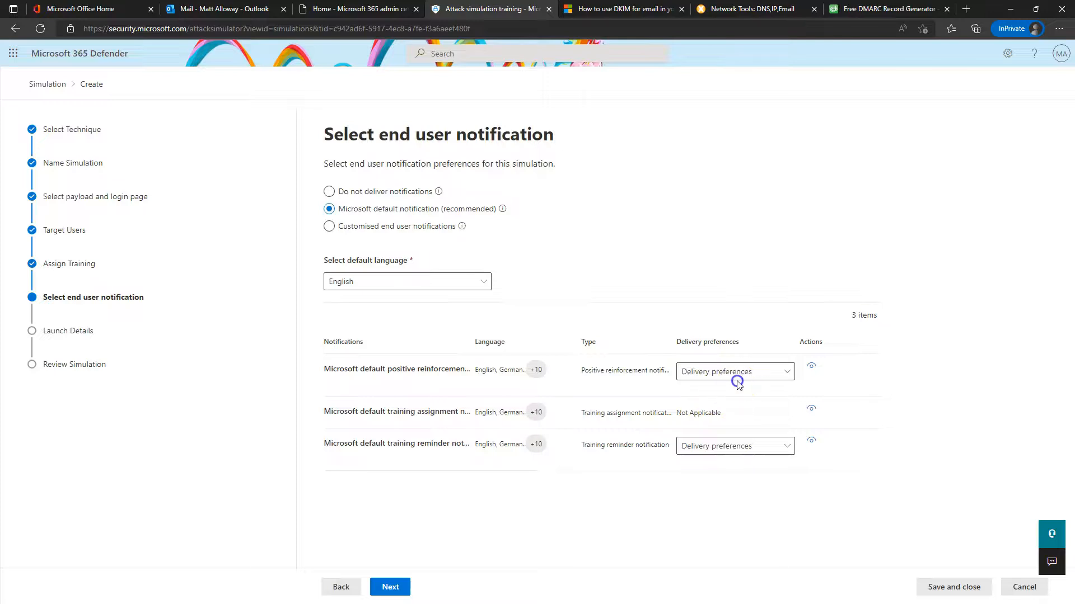
{"action": "left_click", "coordinate": [737, 382]}
{"action": "left_click", "coordinate": [723, 432]}
{"action": "left_click", "coordinate": [728, 446]}
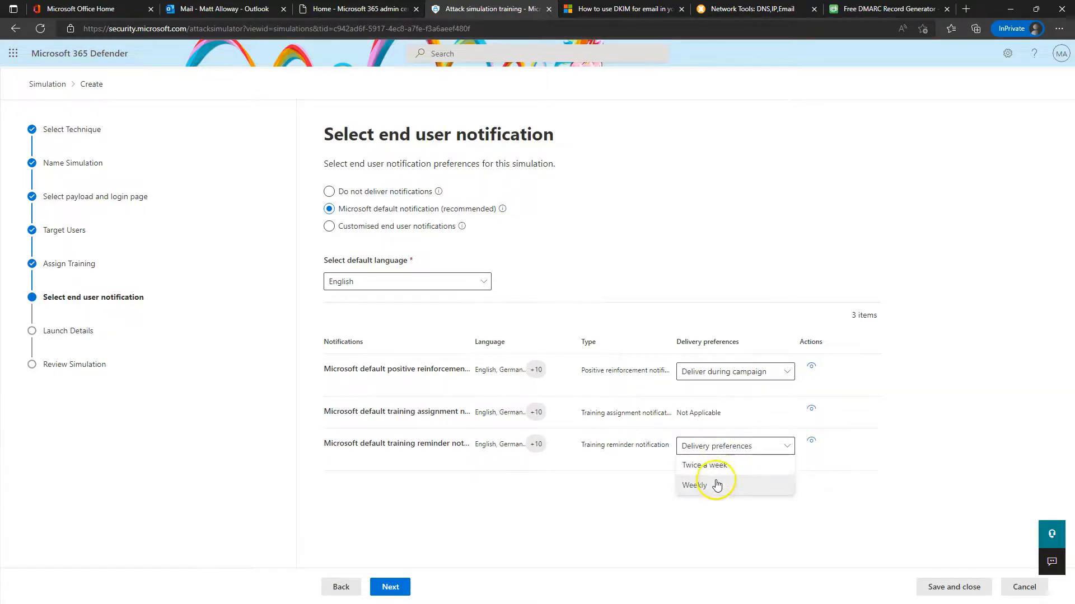
{"action": "left_click", "coordinate": [714, 466]}
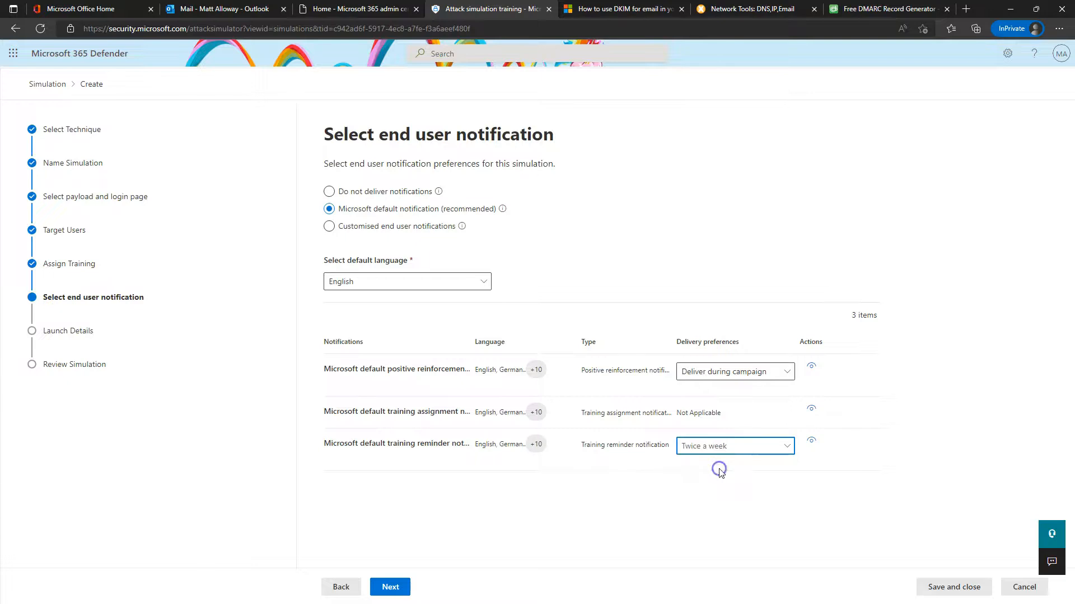
{"action": "left_click", "coordinate": [390, 587]}
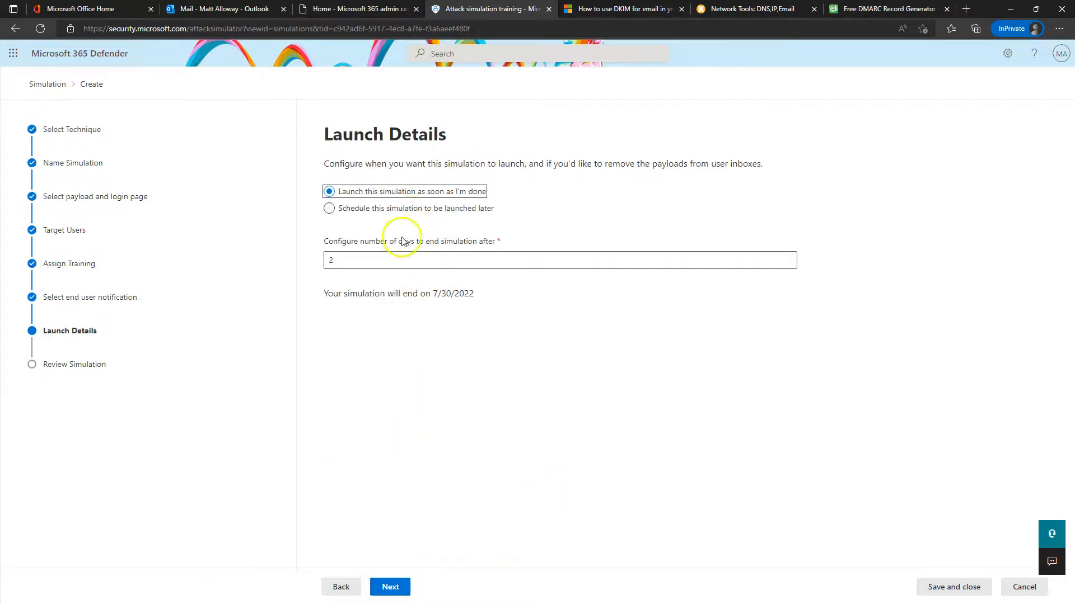
Launch the simulation as soon as setup finishes, ending after 2 days (7/28–7/30/2022)
{"action": "left_click", "coordinate": [411, 217]}
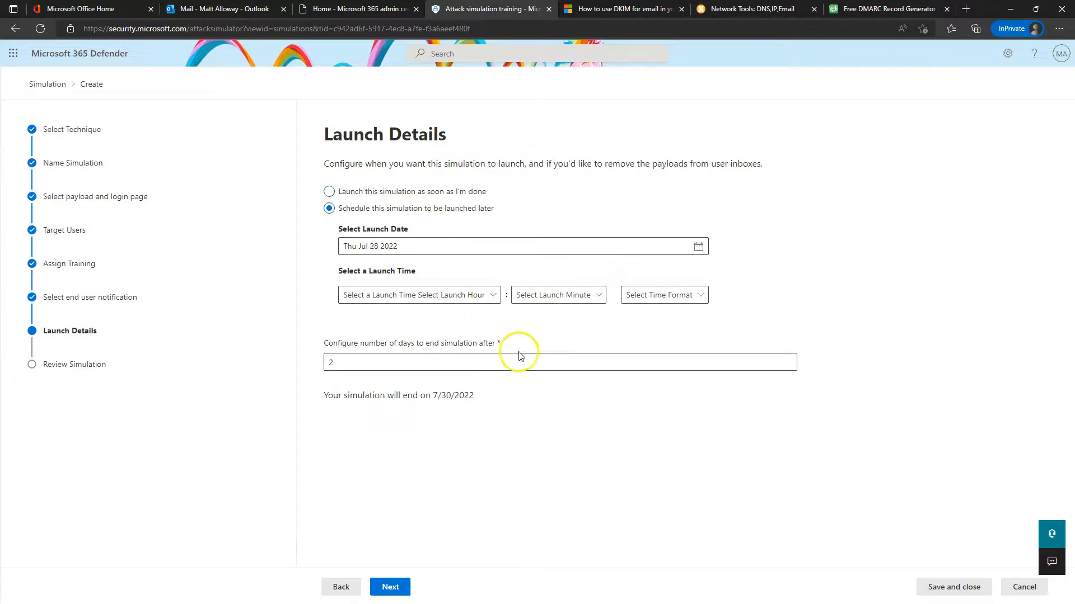
{"action": "left_click", "coordinate": [420, 358]}
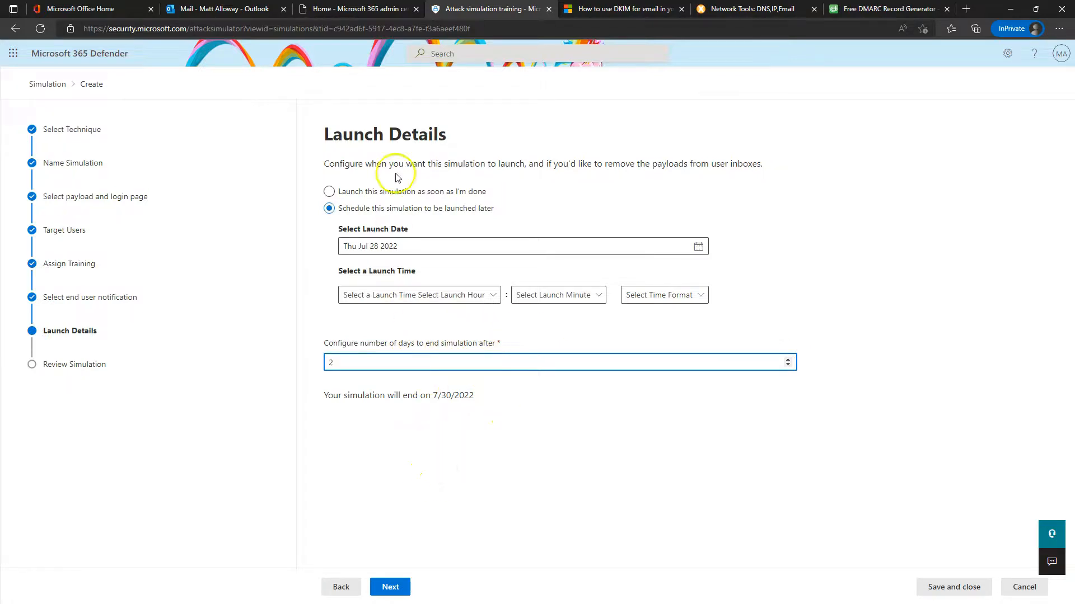
{"action": "left_click", "coordinate": [391, 193]}
{"action": "left_click", "coordinate": [398, 587]}
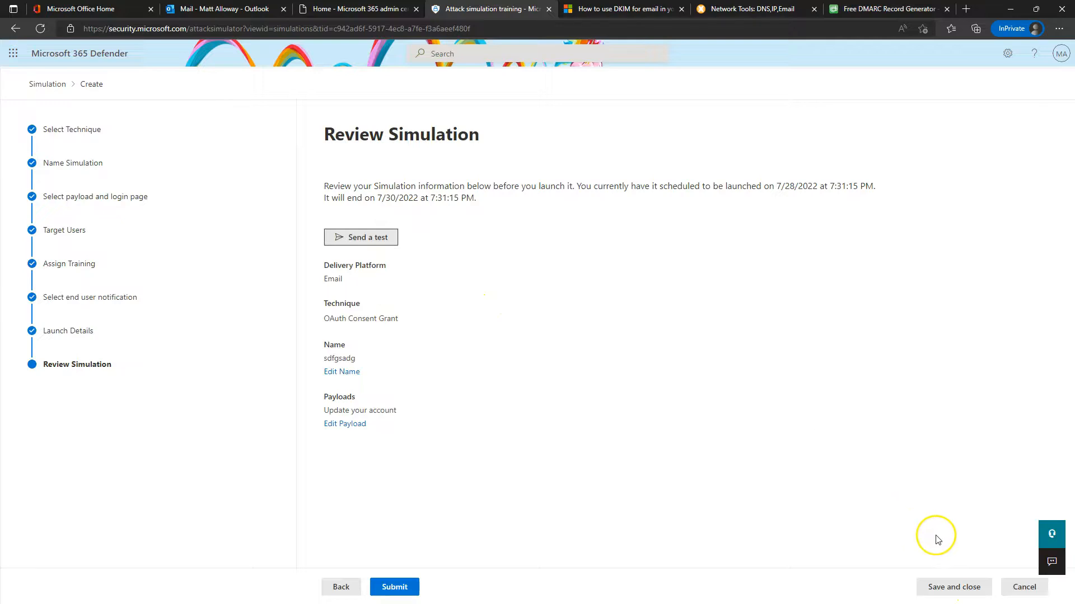
Close the simulation wizard and start a new simulation automation named 'Test'
{"action": "left_click", "coordinate": [1022, 590]}
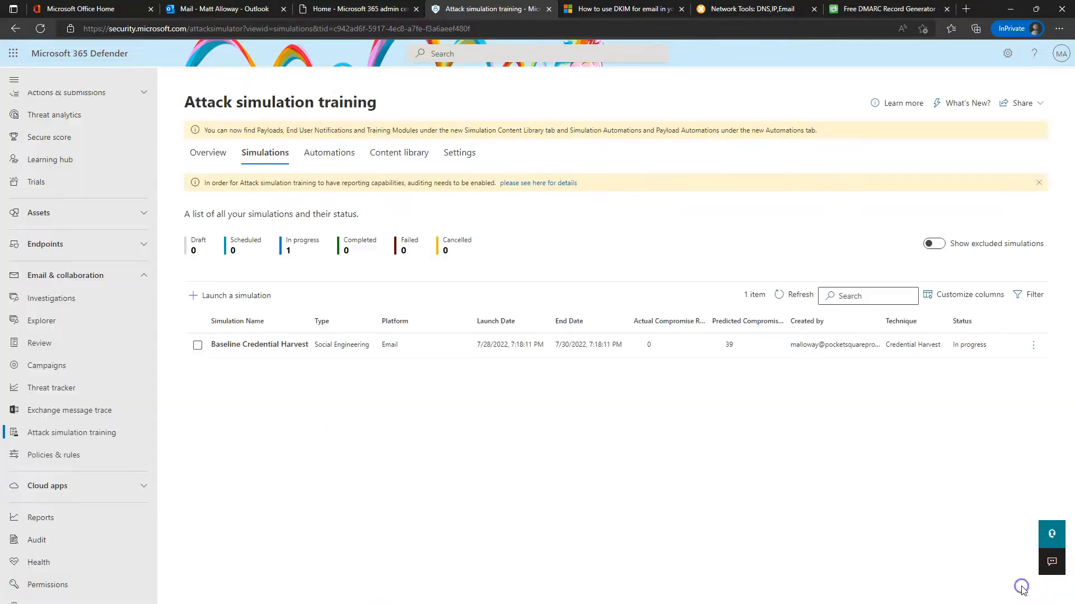
{"action": "left_click", "coordinate": [357, 157]}
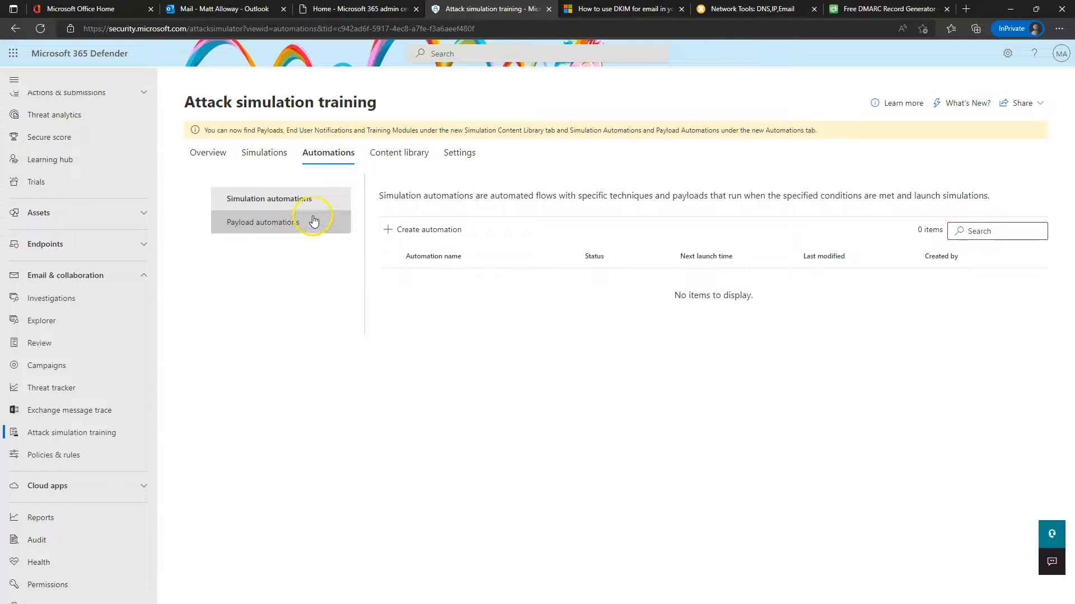
{"action": "left_click", "coordinate": [416, 235]}
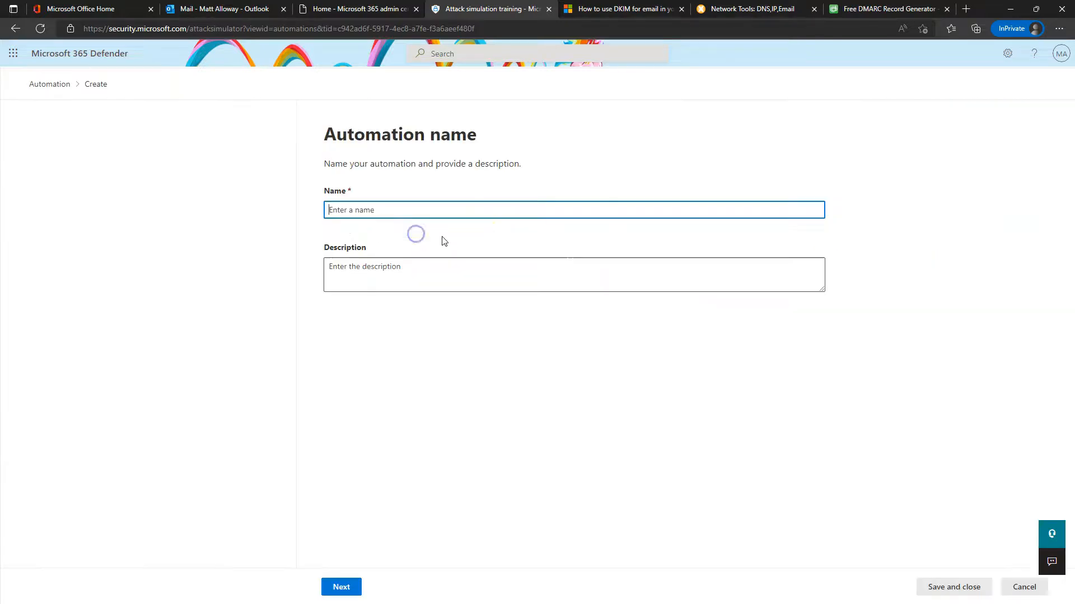
{"action": "type", "text": "Test"}
{"action": "left_click", "coordinate": [342, 585]}
Use the Credential Harvest technique with payloads picked at random
{"action": "left_click", "coordinate": [329, 214]}
{"action": "left_click", "coordinate": [353, 222]}
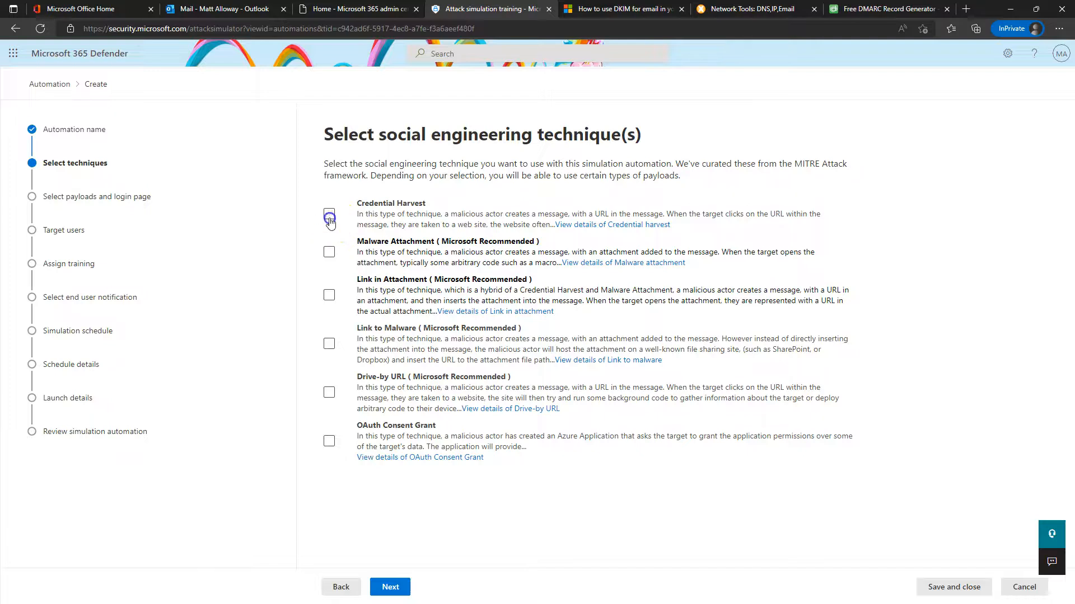
{"action": "left_click", "coordinate": [390, 586]}
{"action": "left_click", "coordinate": [329, 215]}
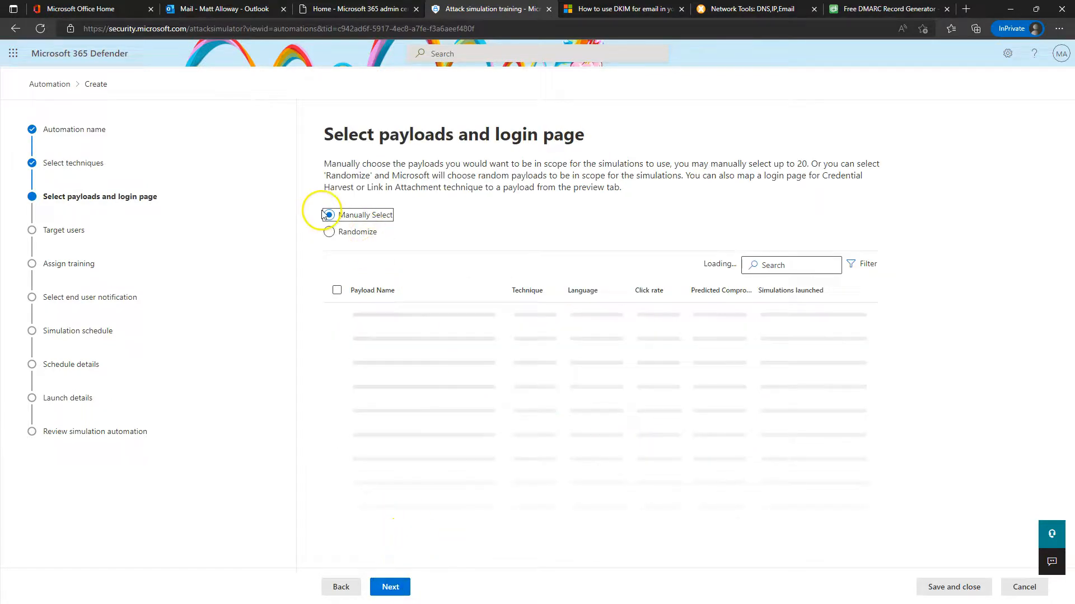
{"action": "left_click", "coordinate": [346, 233]}
{"action": "left_click", "coordinate": [390, 587]}
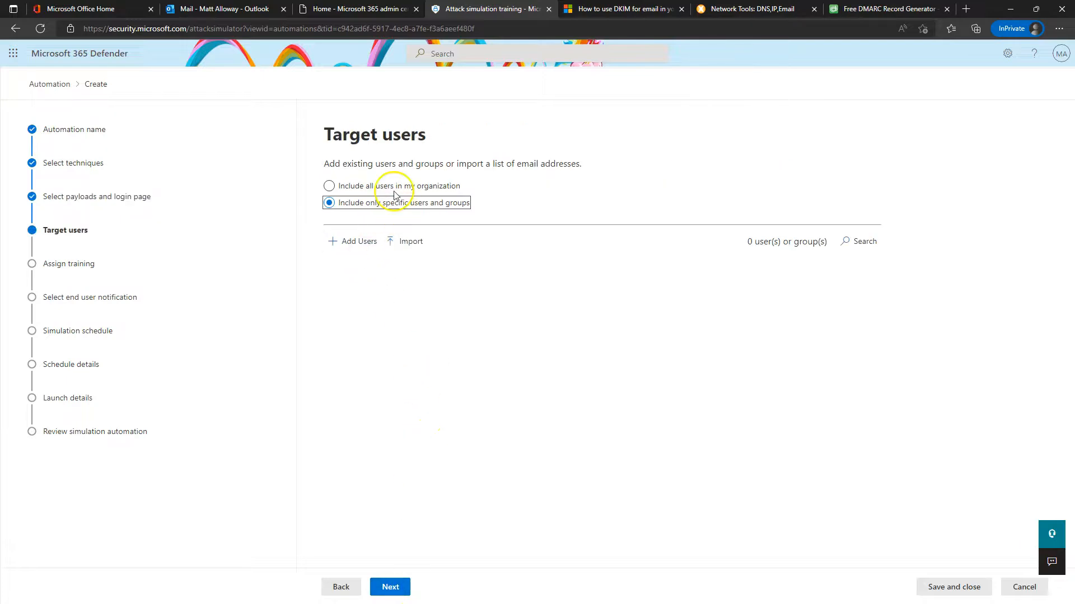
Target all users in the organization and accept the recommended training
{"action": "left_click", "coordinate": [405, 188]}
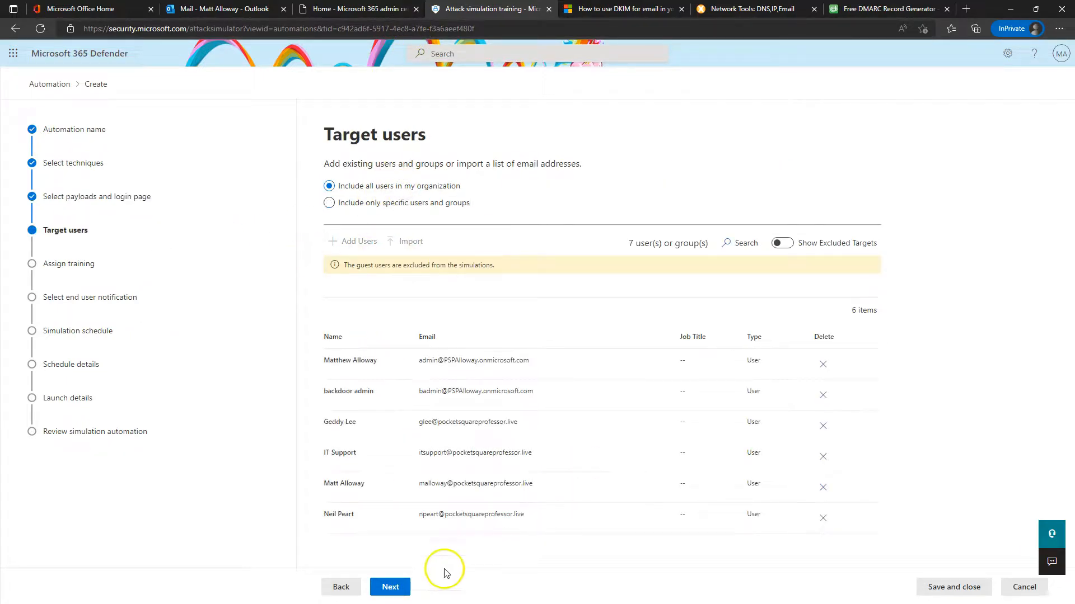
{"action": "left_click", "coordinate": [390, 587]}
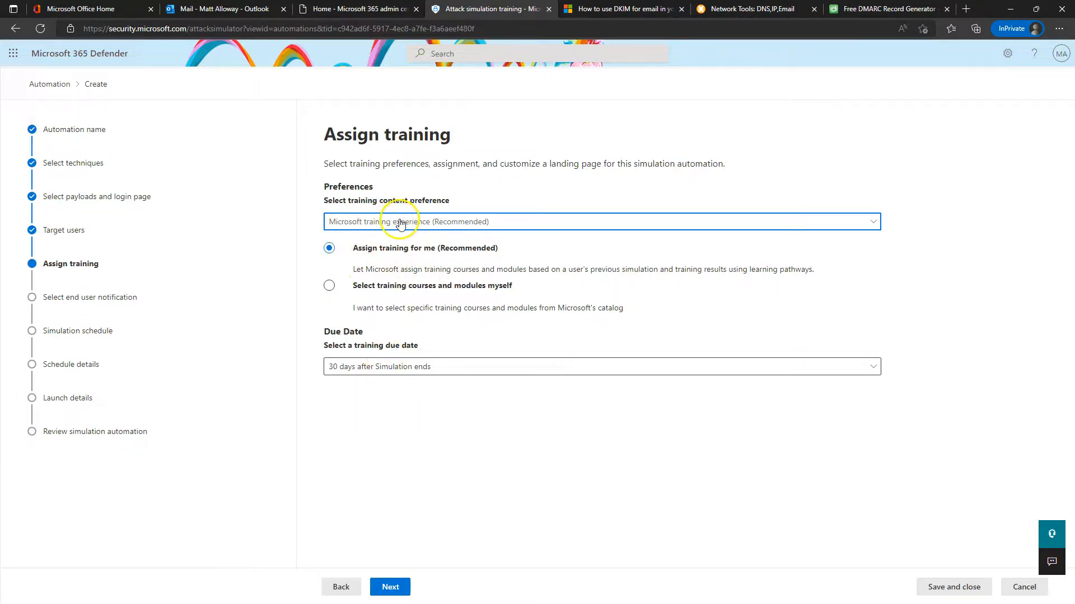
{"action": "left_click", "coordinate": [390, 586]}
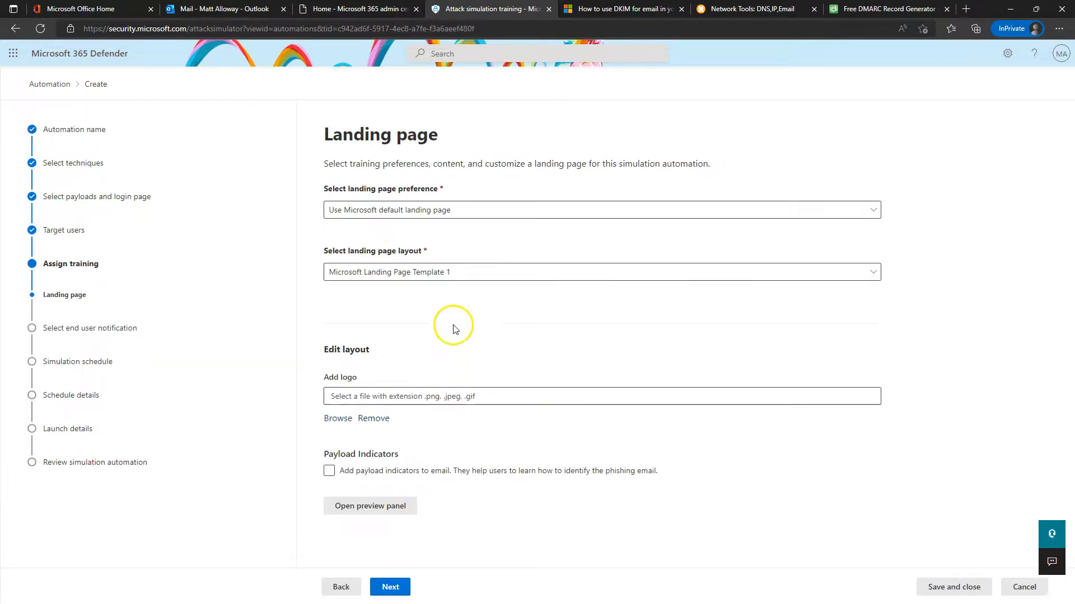
{"action": "left_click", "coordinate": [394, 586]}
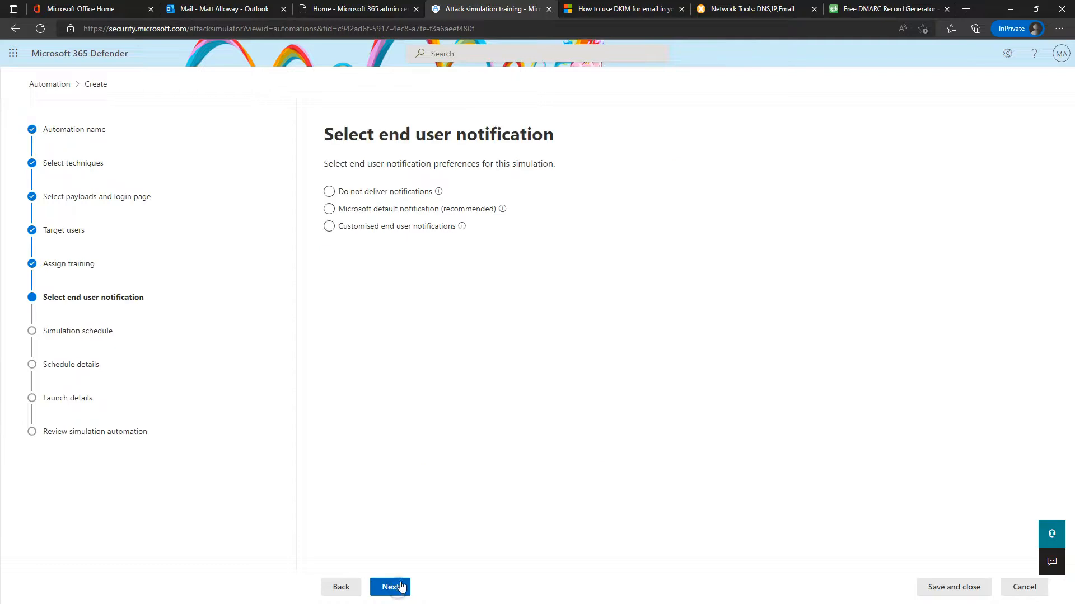
Choose not to deliver end-user notifications, confirming the warning
{"action": "left_click", "coordinate": [424, 210]}
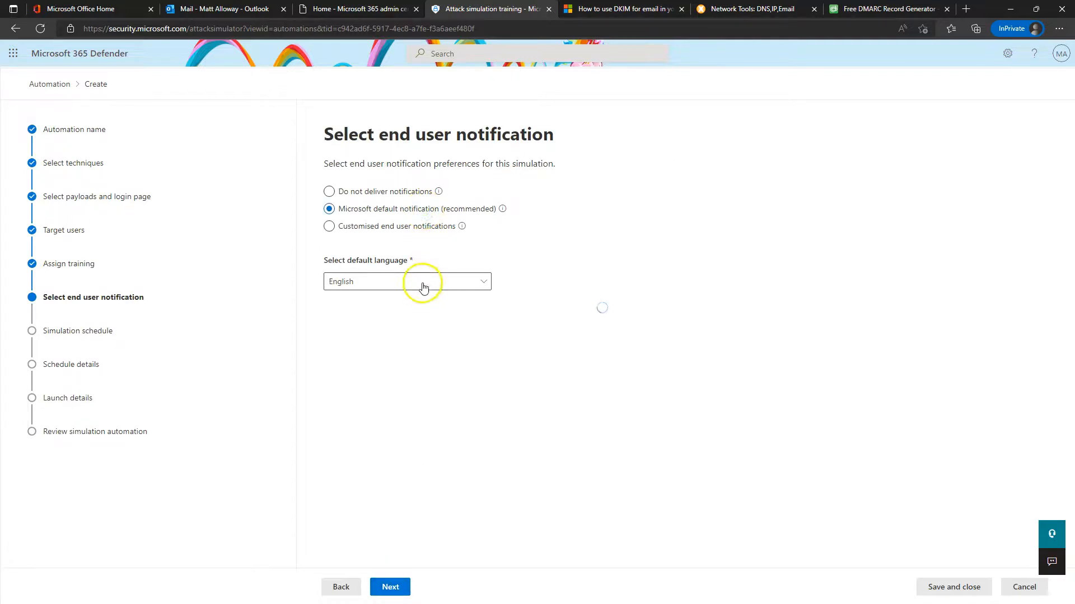
{"action": "left_click", "coordinate": [417, 582]}
{"action": "left_click", "coordinate": [614, 291]}
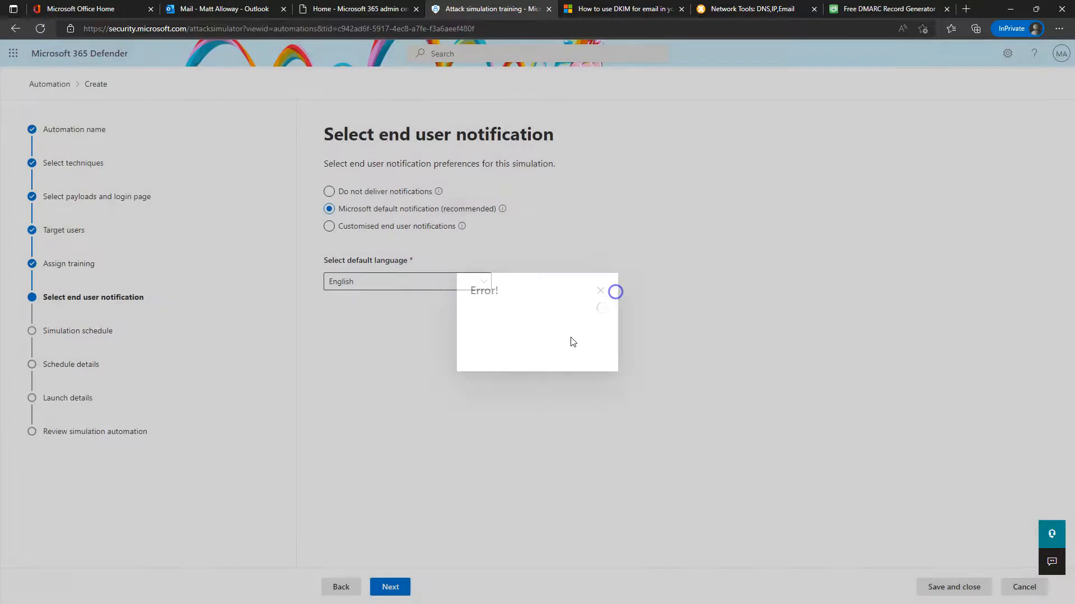
{"action": "left_click", "coordinate": [389, 200]}
{"action": "left_click", "coordinate": [480, 363]}
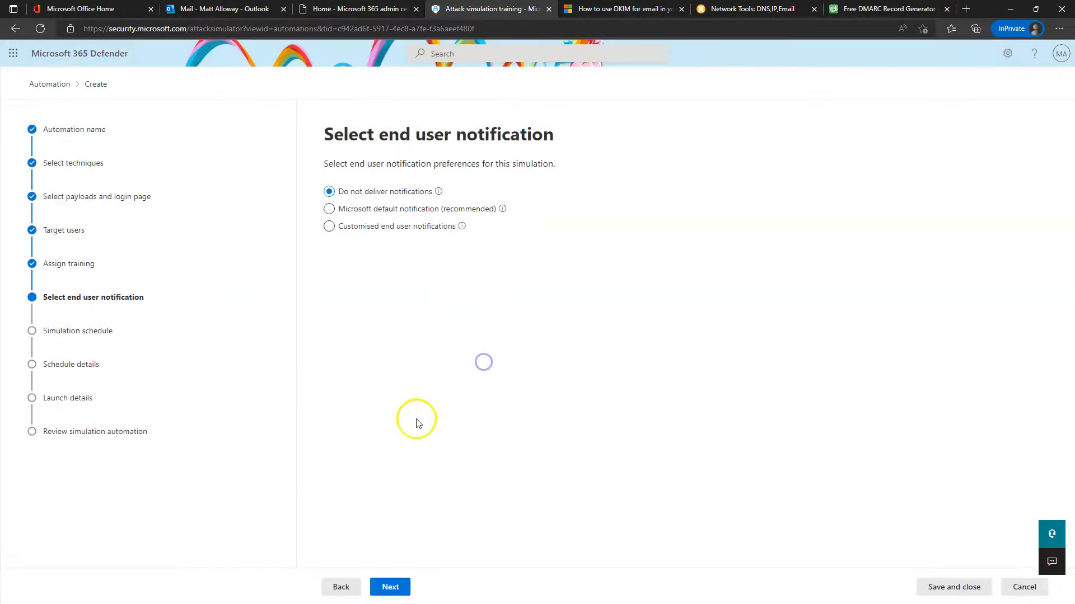
{"action": "left_click", "coordinate": [390, 587]}
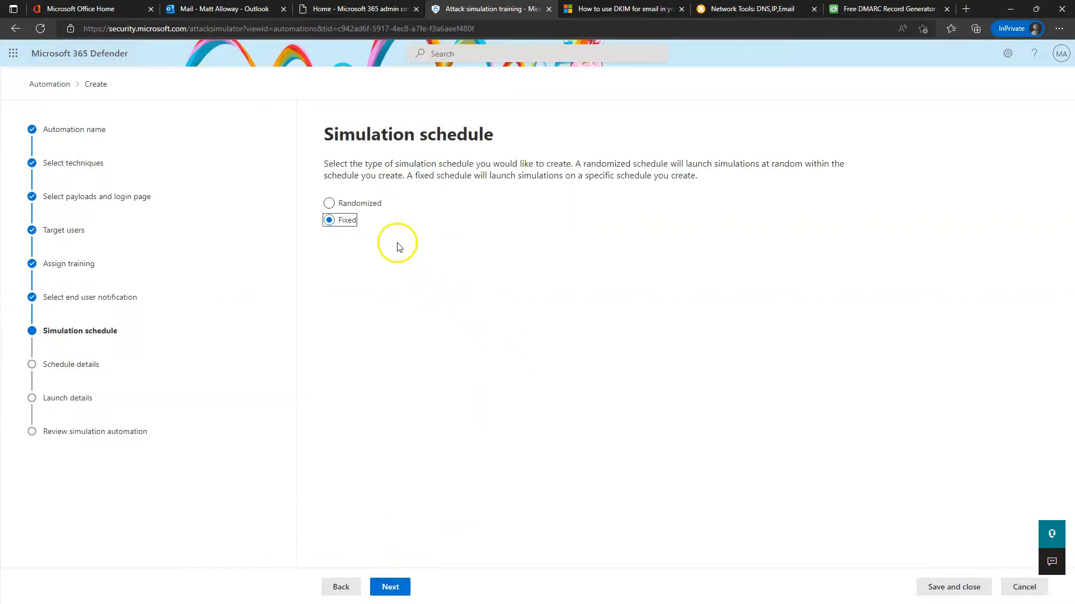
Switch the automation to a randomized schedule with randomized email send times
{"action": "left_click", "coordinate": [366, 203]}
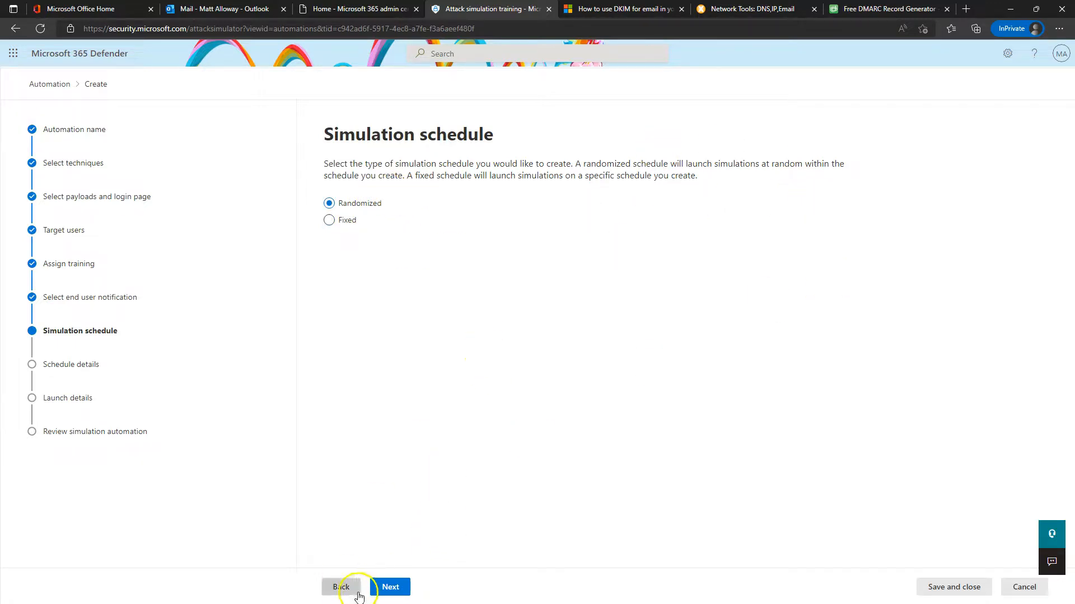
{"action": "left_click", "coordinate": [386, 586]}
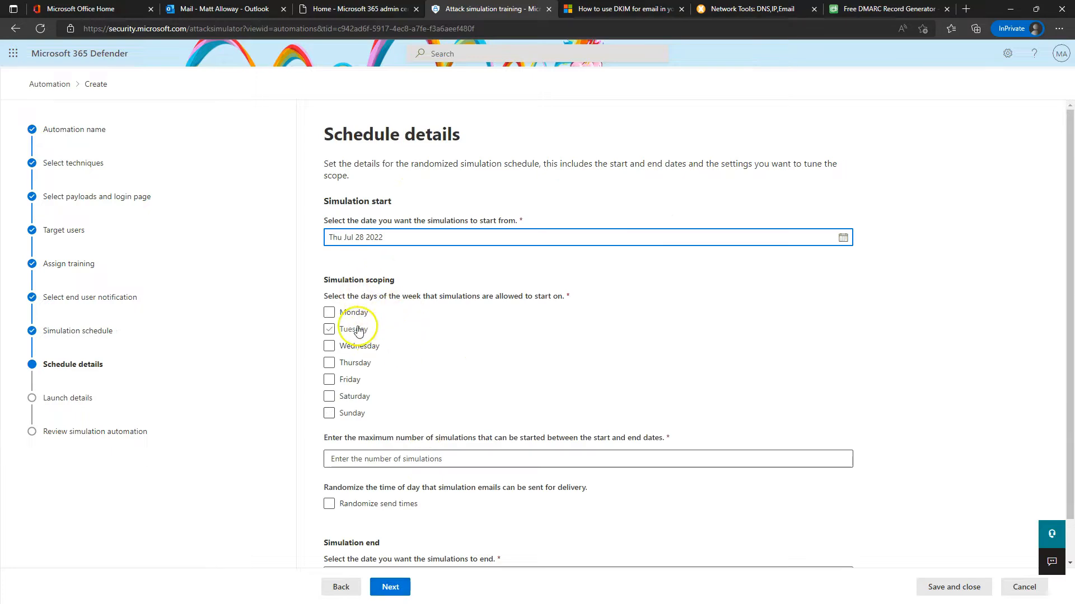
{"action": "left_click", "coordinate": [359, 345]}
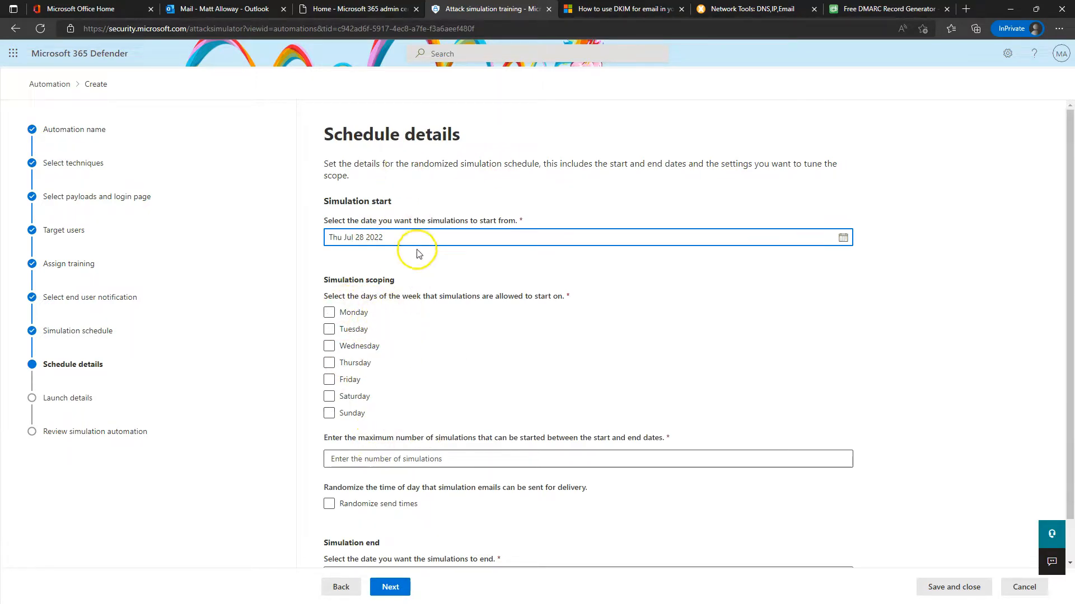
{"action": "scroll", "coordinate": [432, 456], "scroll_direction": "down", "scroll_amount": 1}
{"action": "left_click", "coordinate": [383, 465]}
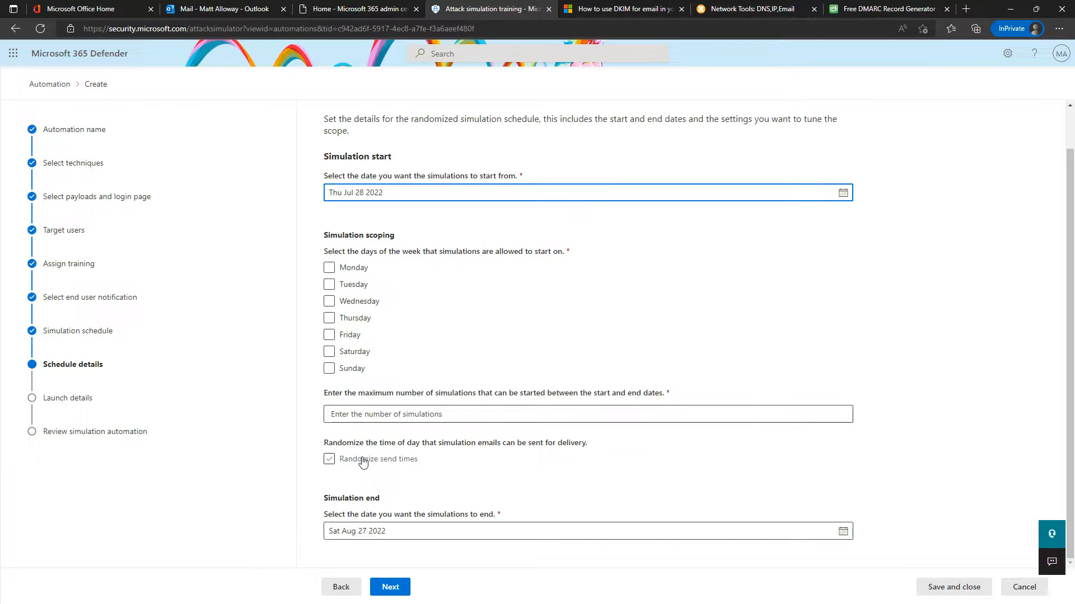
{"action": "left_click", "coordinate": [374, 467]}
{"action": "left_click", "coordinate": [329, 318]}
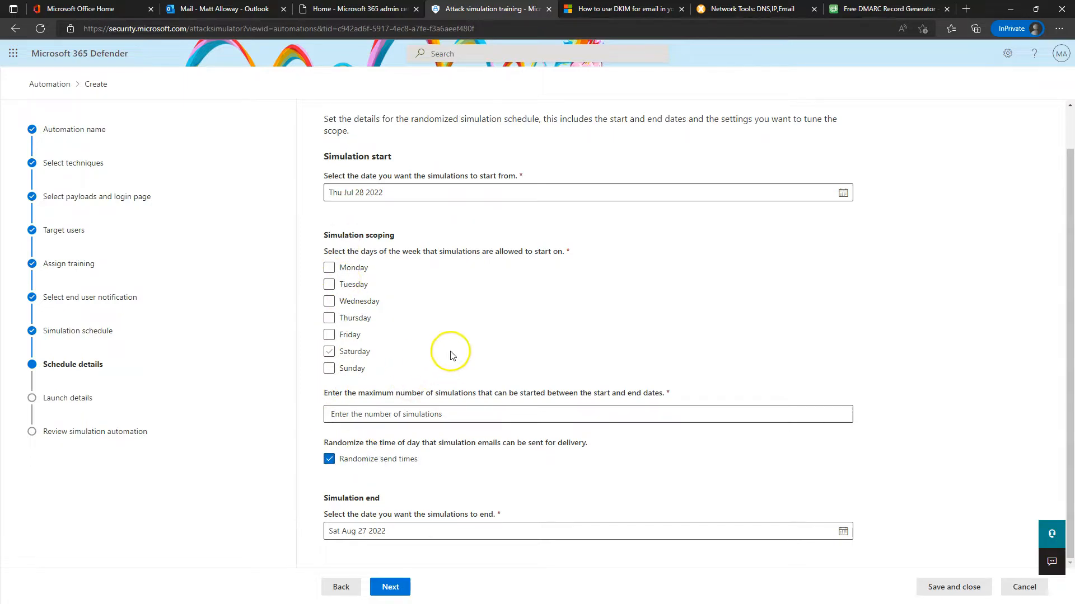
{"action": "scroll", "coordinate": [470, 347], "scroll_direction": "up", "scroll_amount": 1}
{"action": "scroll", "coordinate": [409, 492], "scroll_direction": "down", "scroll_amount": 1}
Allow at most 2 simulations and add Monday as a start day after the error
{"action": "left_click", "coordinate": [496, 419]}
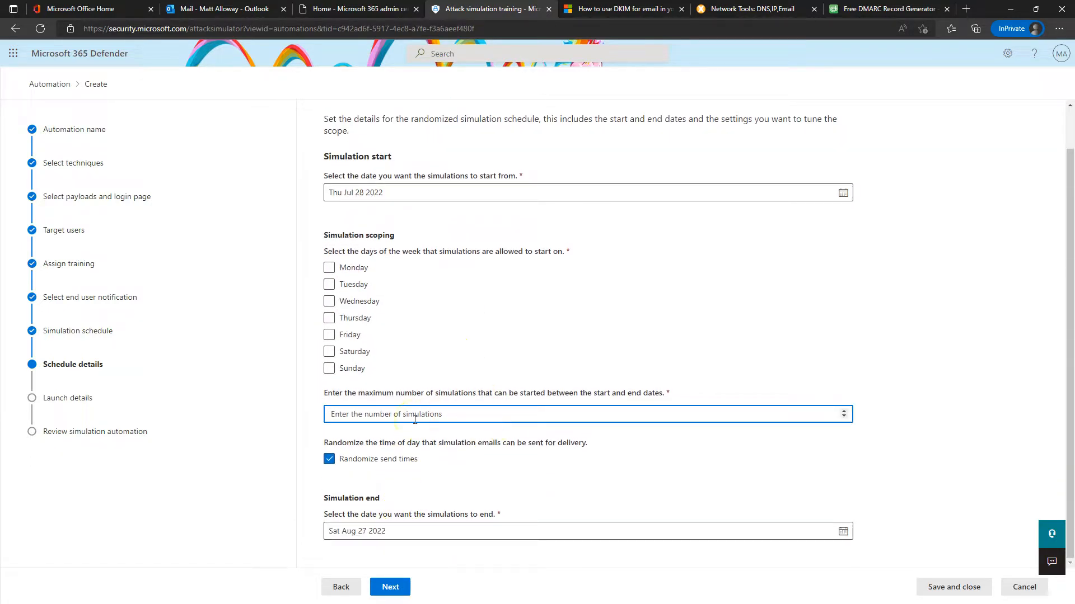
{"action": "left_click", "coordinate": [394, 587]}
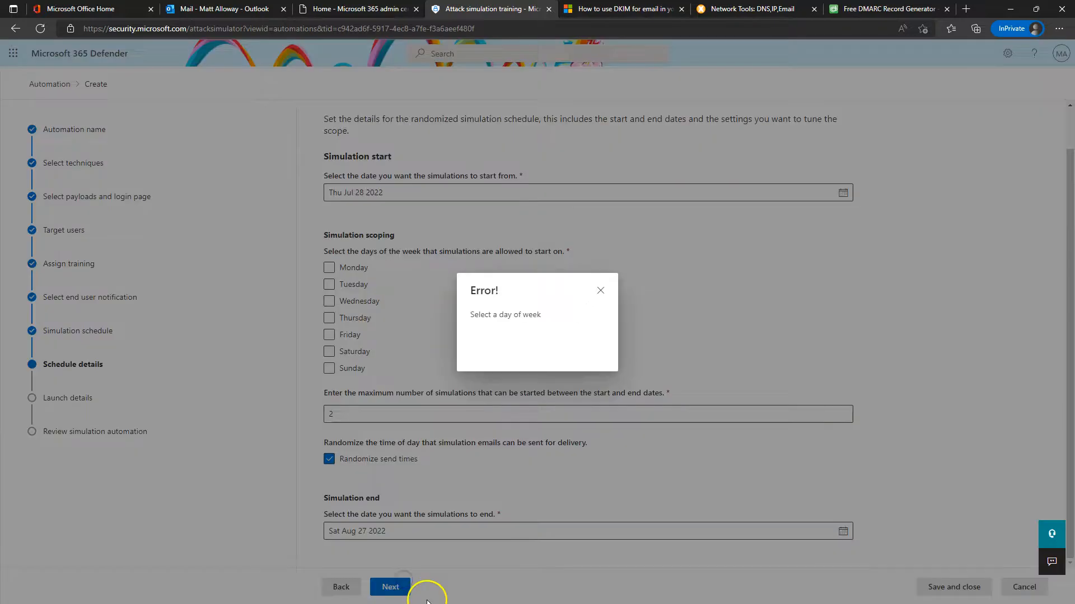
{"action": "left_click", "coordinate": [602, 291]}
{"action": "left_click", "coordinate": [328, 269]}
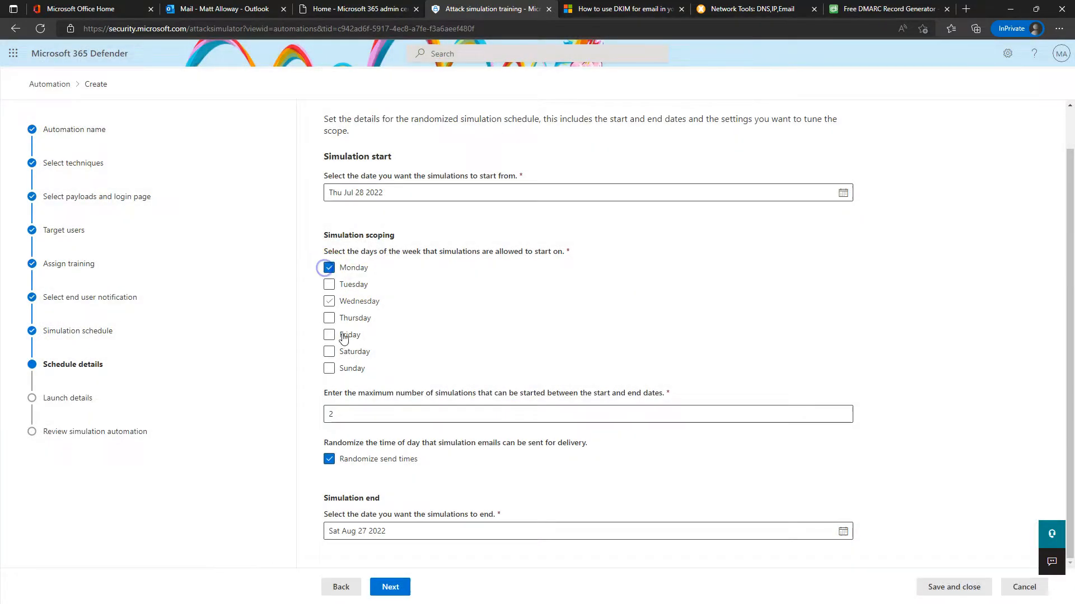
{"action": "left_click", "coordinate": [395, 585]}
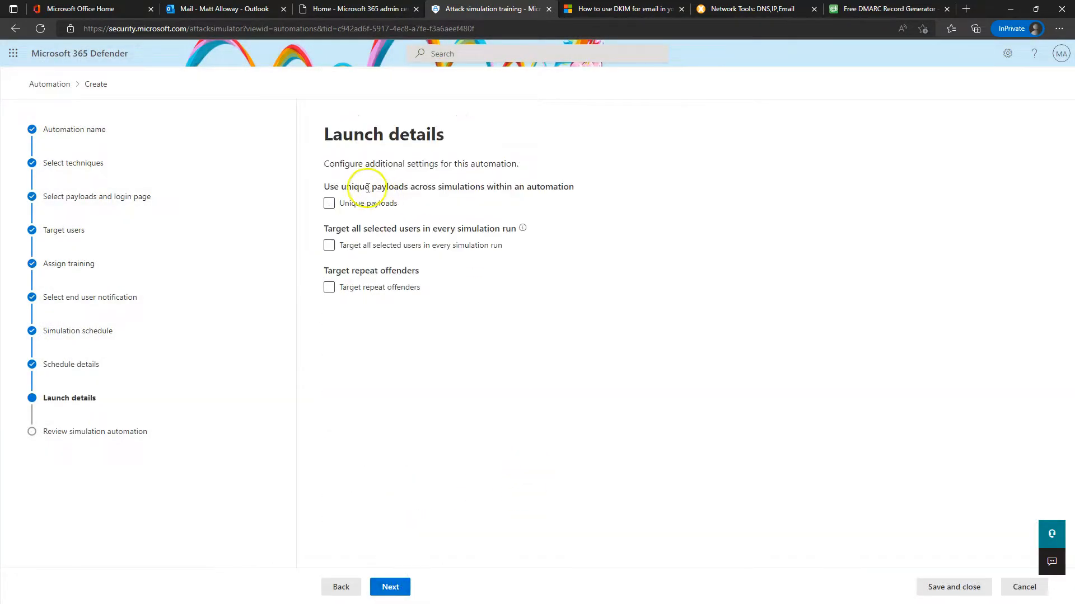
Target all selected users, enable repeat offenders with a maximum of 3, then cancel the automation wizard
{"action": "left_click", "coordinate": [343, 247]}
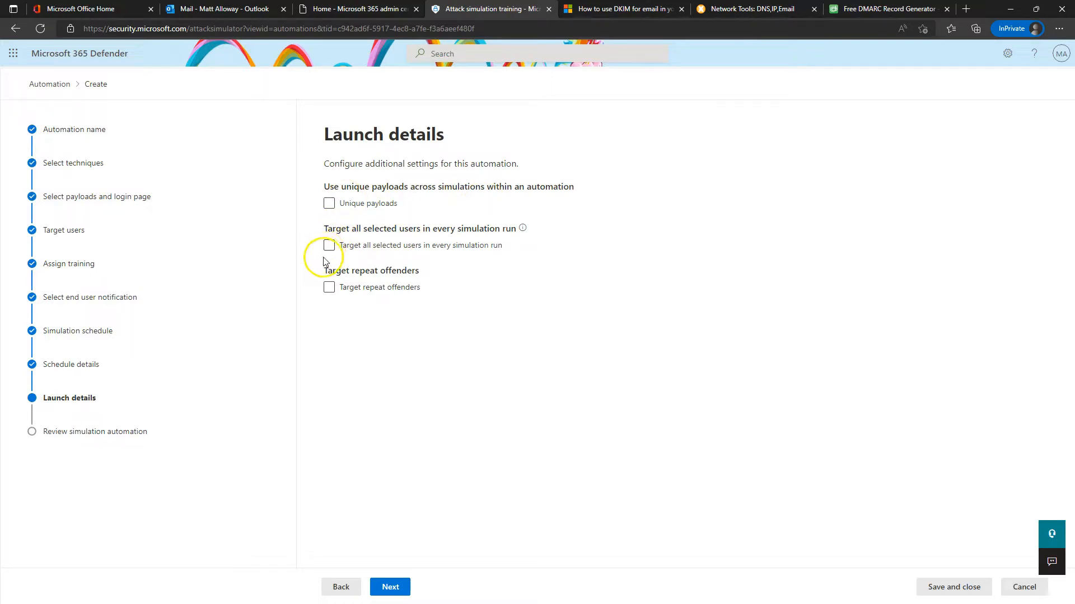
{"action": "left_click", "coordinate": [329, 288]}
{"action": "left_click", "coordinate": [409, 330]}
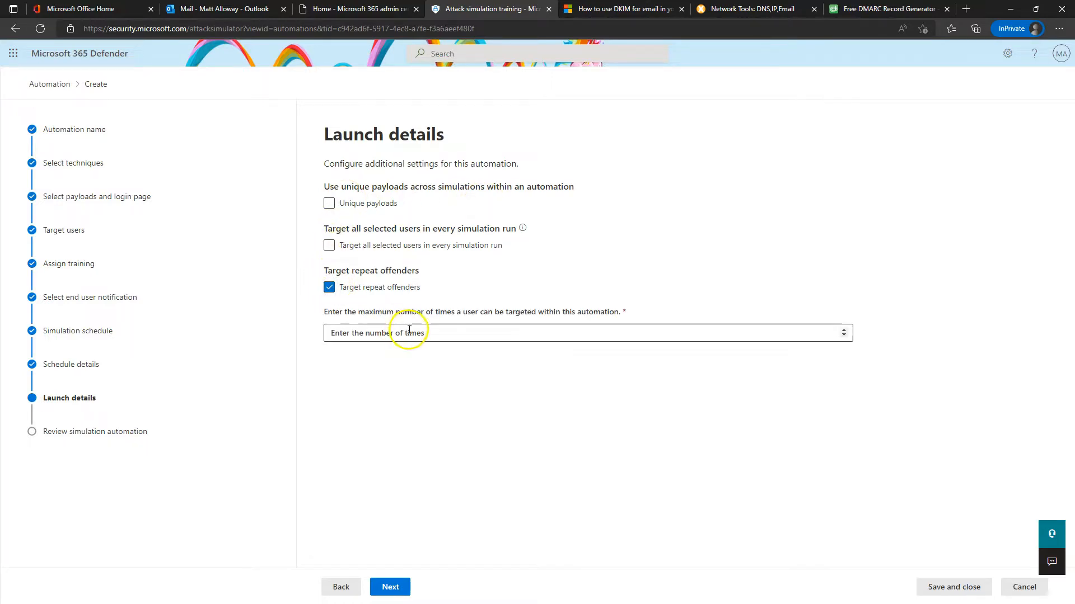
{"action": "left_click", "coordinate": [409, 333]}
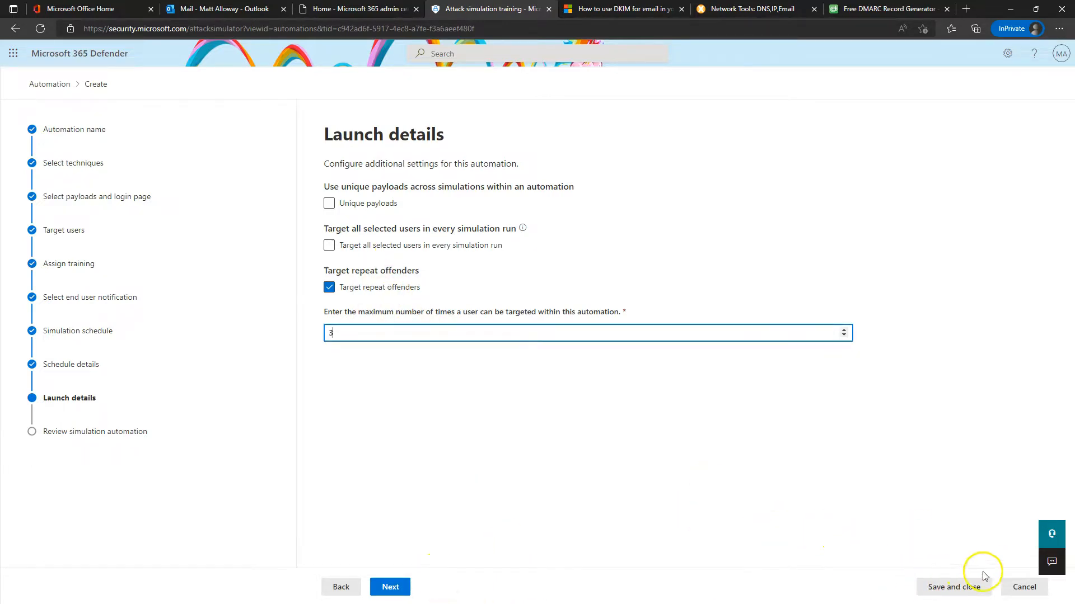
{"action": "left_click", "coordinate": [1021, 585]}
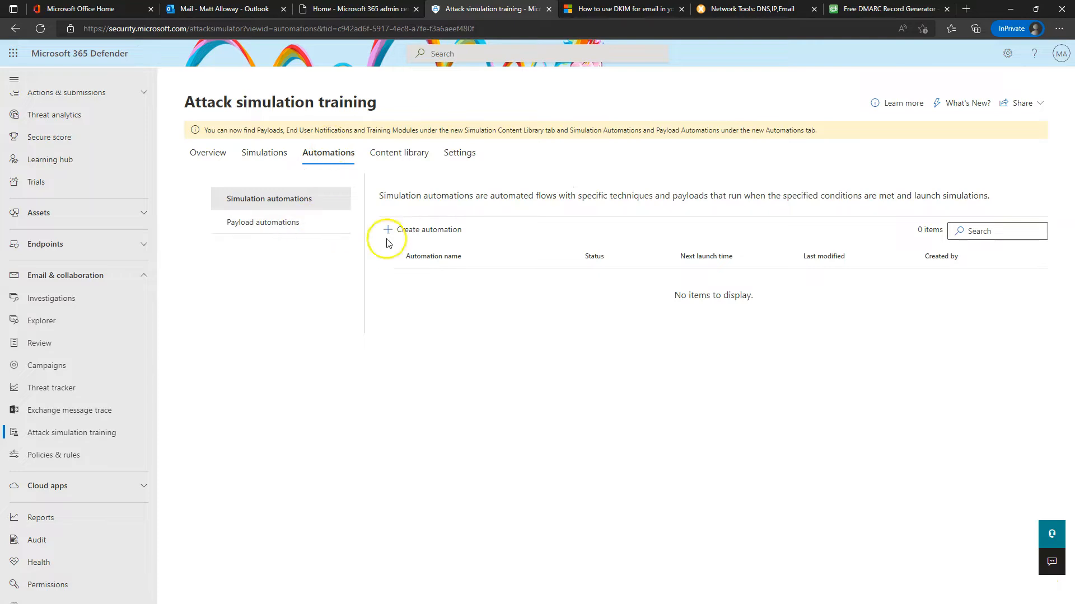
Review the repeat offender threshold on the Settings tab
{"action": "left_click", "coordinate": [458, 157]}
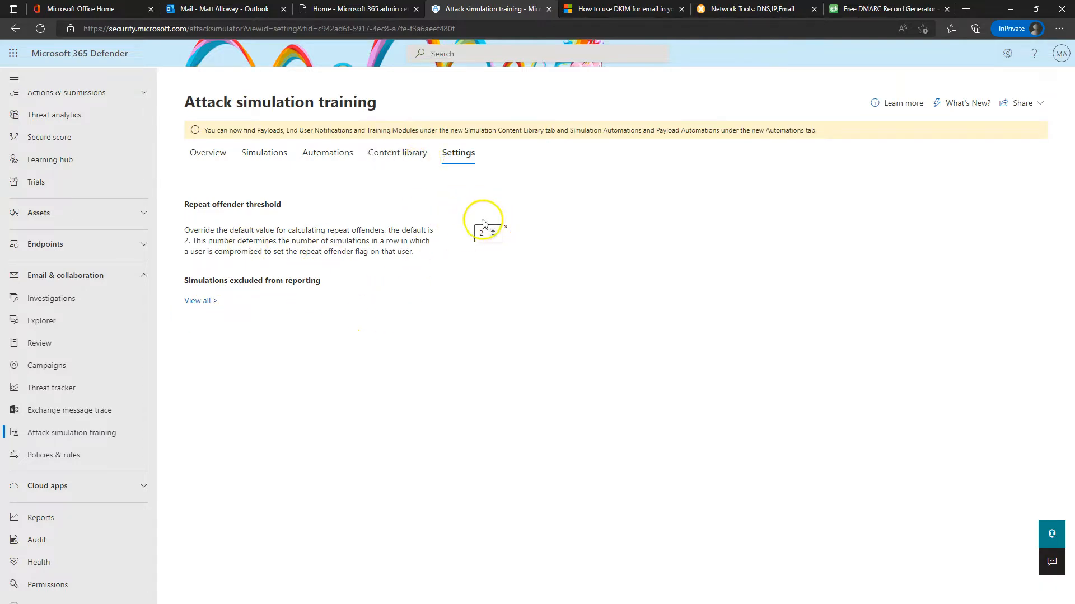
Open the Payloads list in the Content library
{"action": "left_click", "coordinate": [399, 152]}
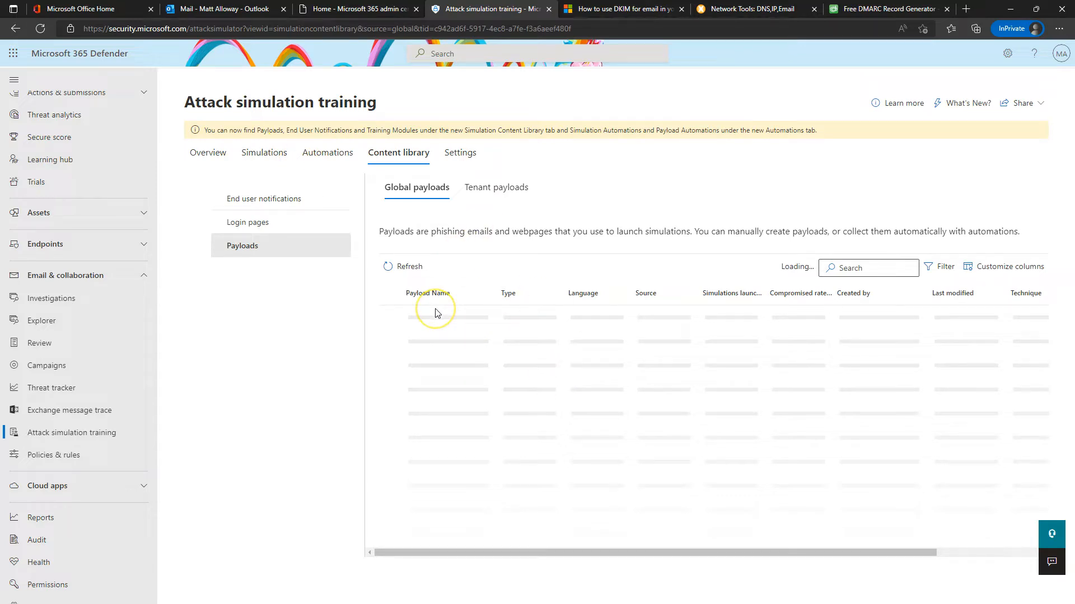
Look through the details of the American express password reset payload
{"action": "left_click", "coordinate": [479, 310]}
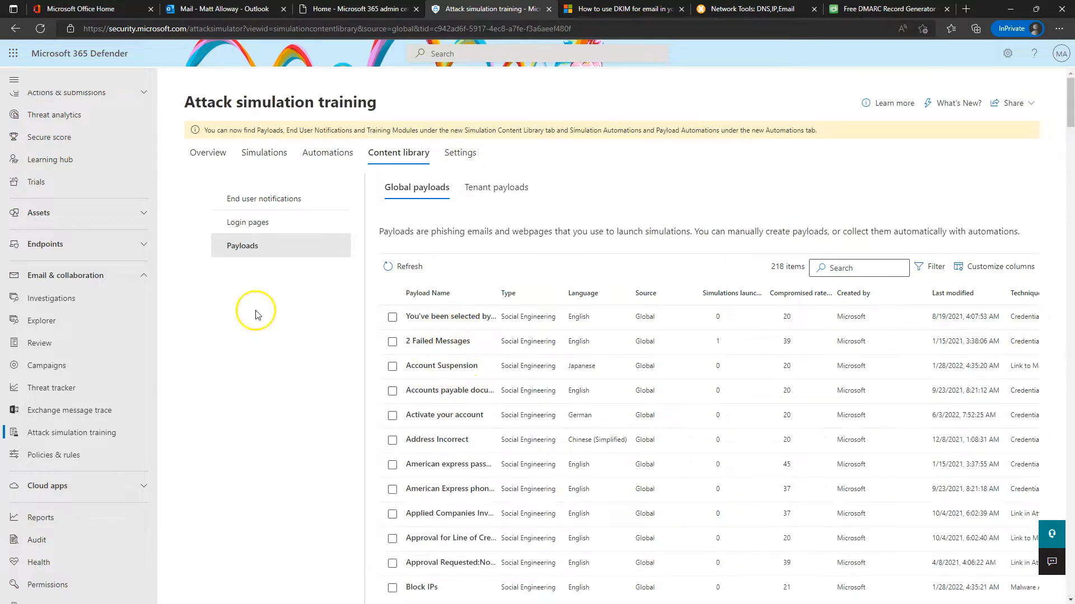
{"action": "left_click", "coordinate": [452, 466]}
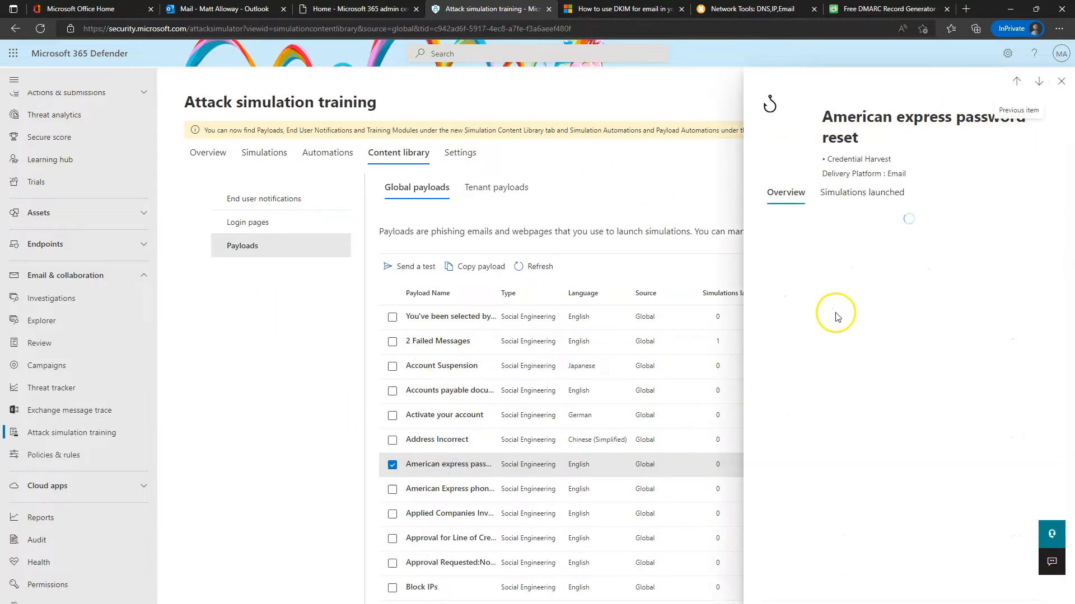
{"action": "scroll", "coordinate": [883, 376], "scroll_direction": "down", "scroll_amount": 5}
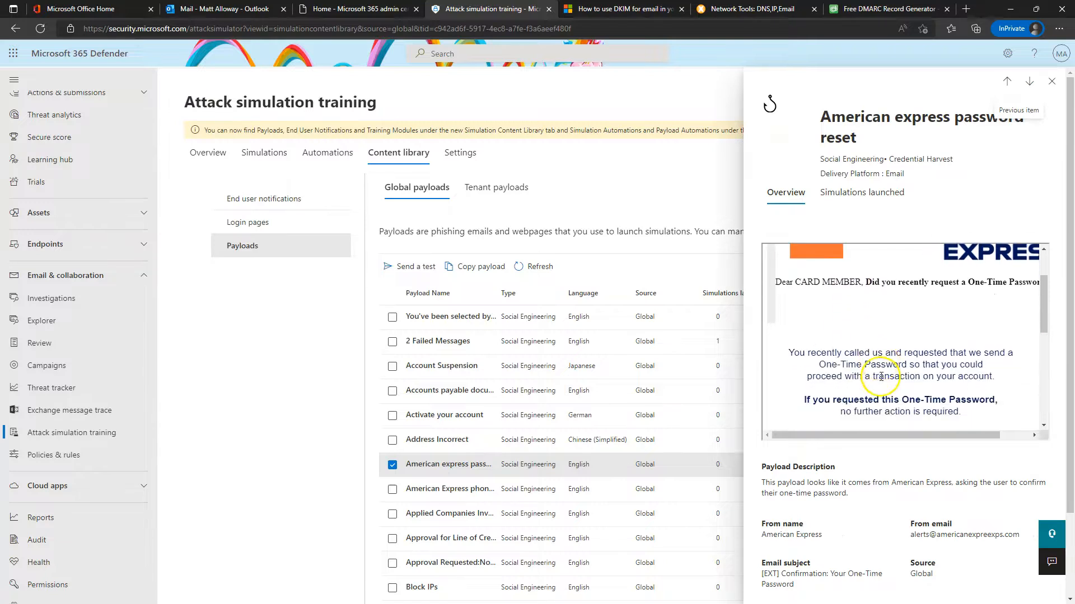
{"action": "scroll", "coordinate": [883, 377], "scroll_direction": "down", "scroll_amount": 3}
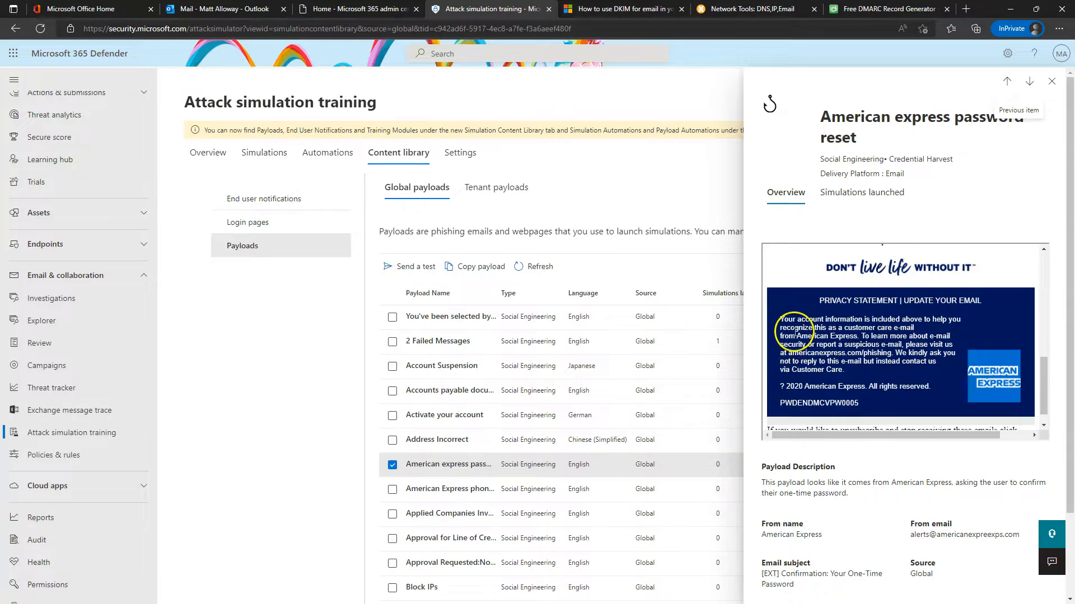
{"action": "scroll", "coordinate": [876, 374], "scroll_direction": "up", "scroll_amount": 3}
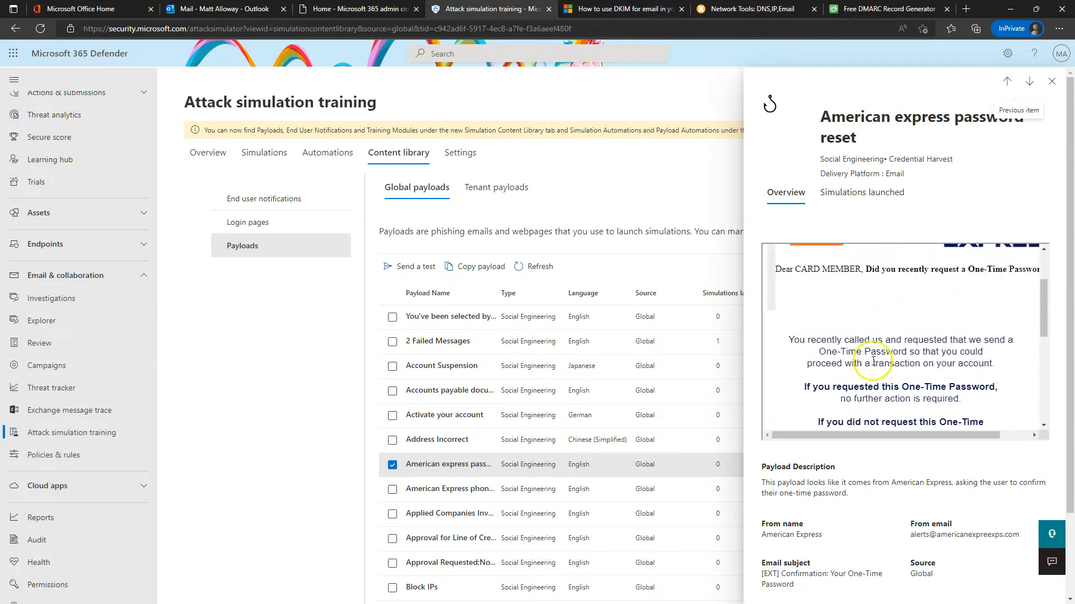
Close the payload, sort payloads by compromised rate highest first, and switch to Overview
{"action": "left_click", "coordinate": [1051, 82]}
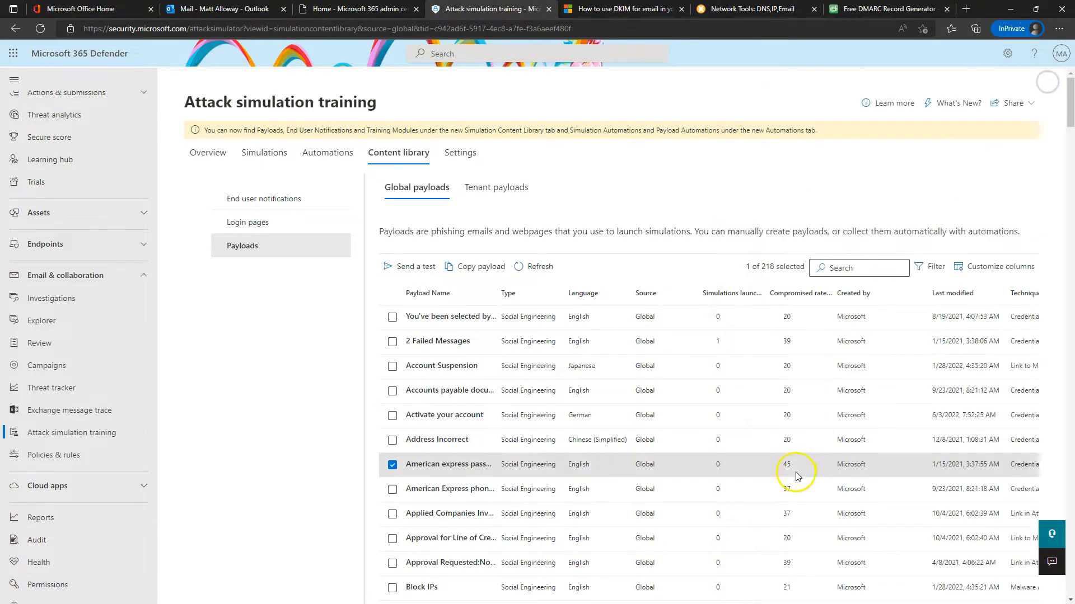
{"action": "left_click", "coordinate": [802, 292]}
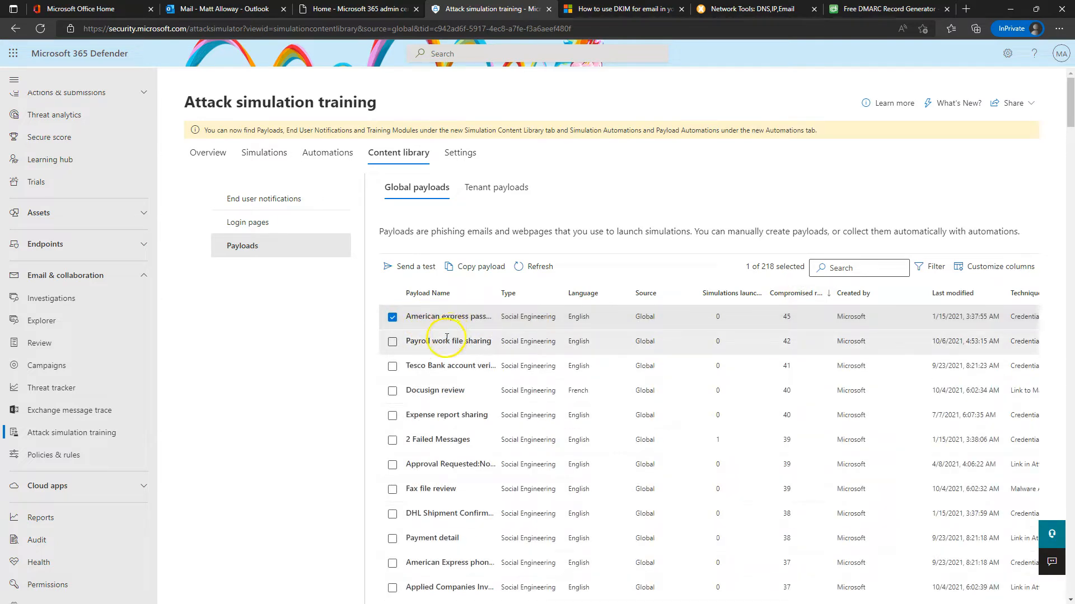
{"action": "left_click", "coordinate": [210, 155]}
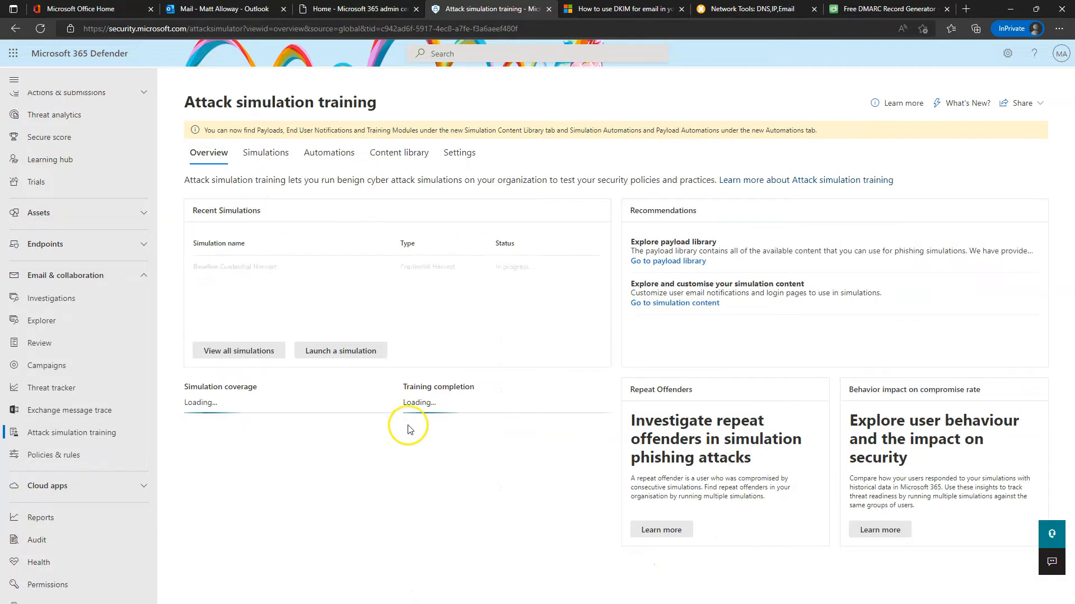